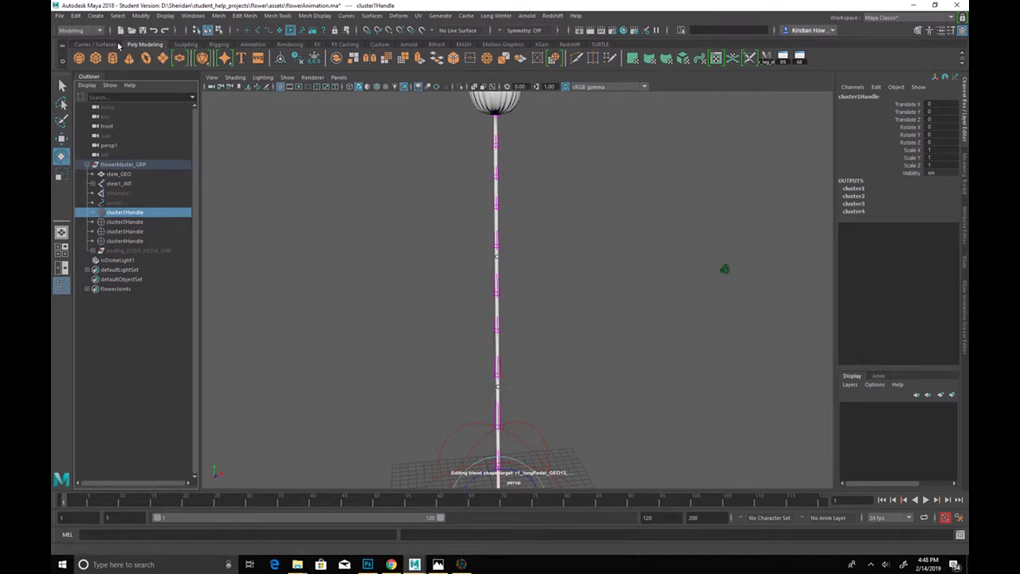
Step: Create a NURBS circle at the stem's base scaled to about 5.615, and make a smaller duplicate scaled to about 2.373
left_click(95, 45)
left_click(79, 59)
left_click_drag(567, 402, 442, 400, "alt")
key("r")
key("ctrl+d")
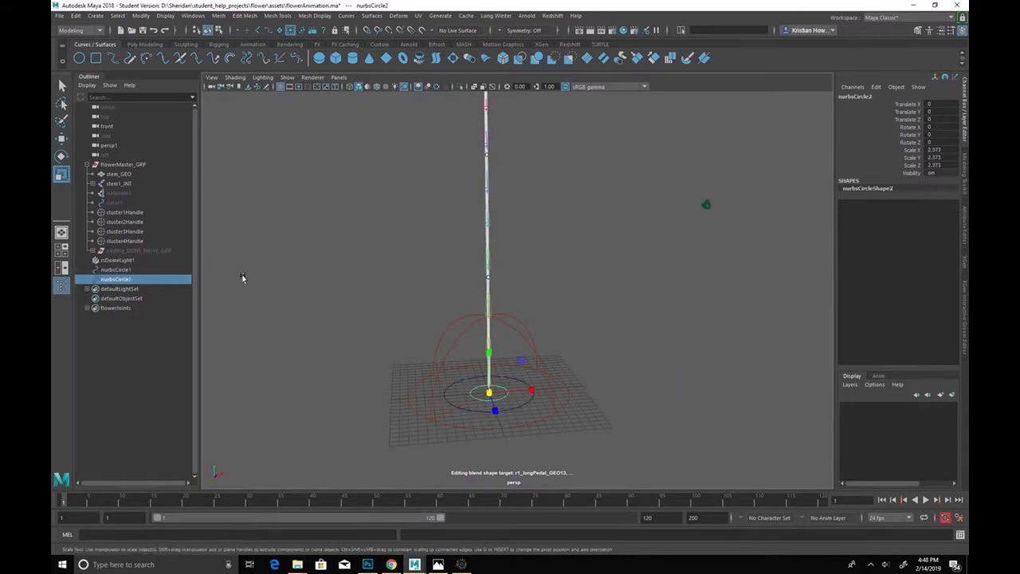
left_click_drag(544, 273, 541, 267, "alt")
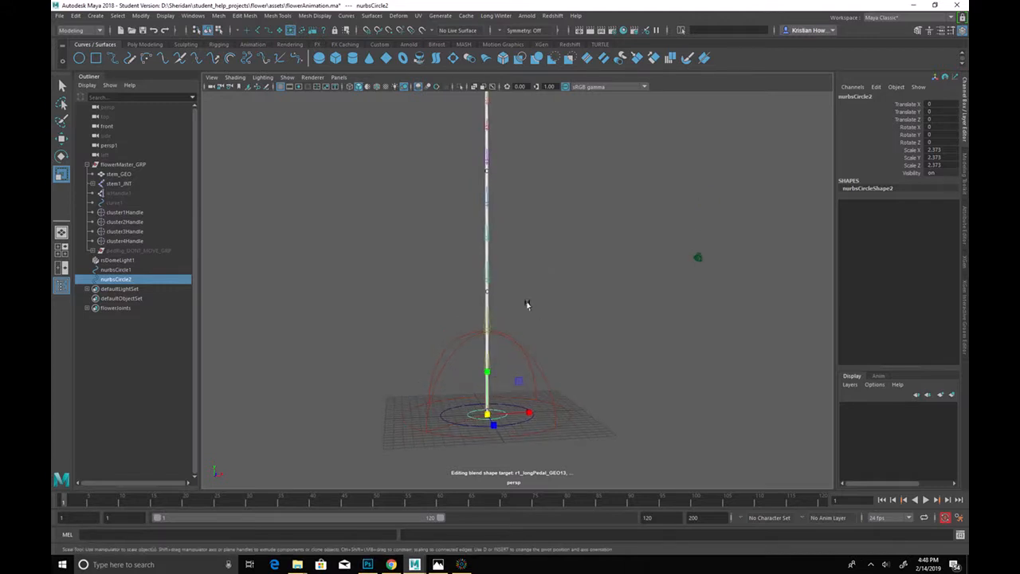
Step: Duplicate the smaller circle three times to produce nurbsCircle3, nurbsCircle4 and nurbsCircle5
key("ctrl+d")
key("w")
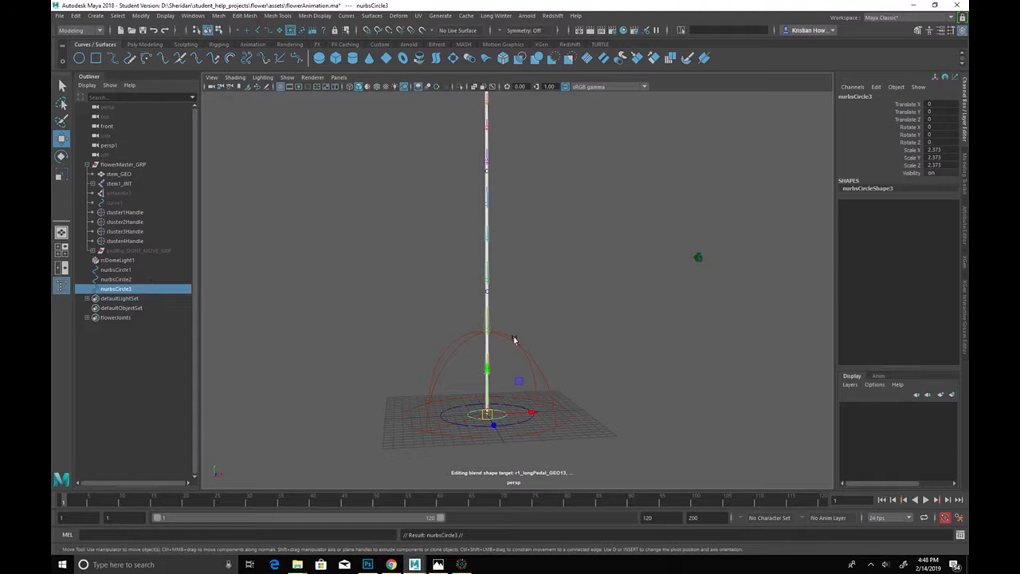
left_click_drag(113, 287, 134, 272)
left_click(139, 290)
key("ctrl+d")
key("ctrl+d")
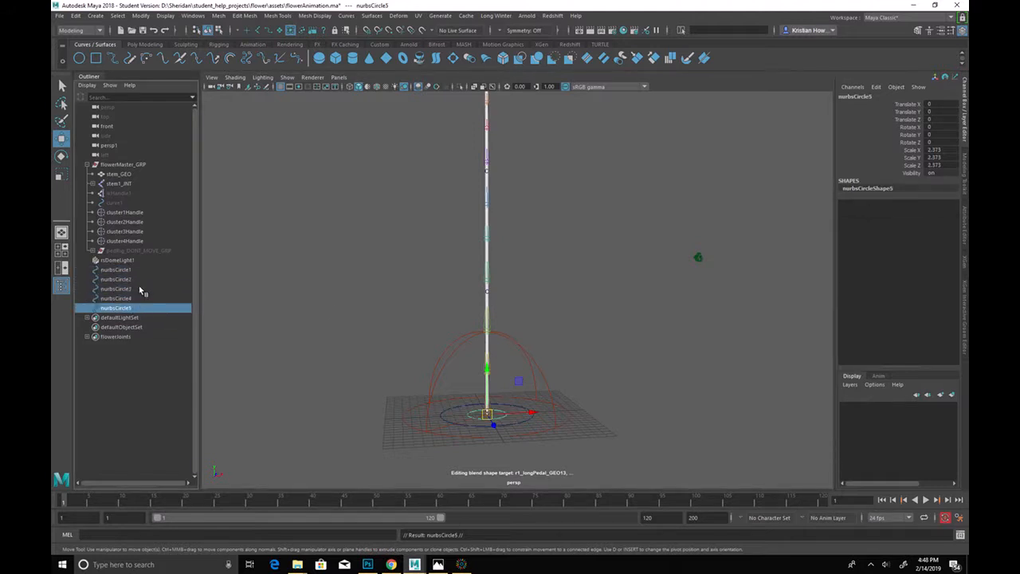
Step: Select cluster2Handle followed by nurbsCircle3, so the cluster is the constraint's target and the circle the constrained object
left_click(137, 278)
left_click(144, 289)
left_click(149, 298)
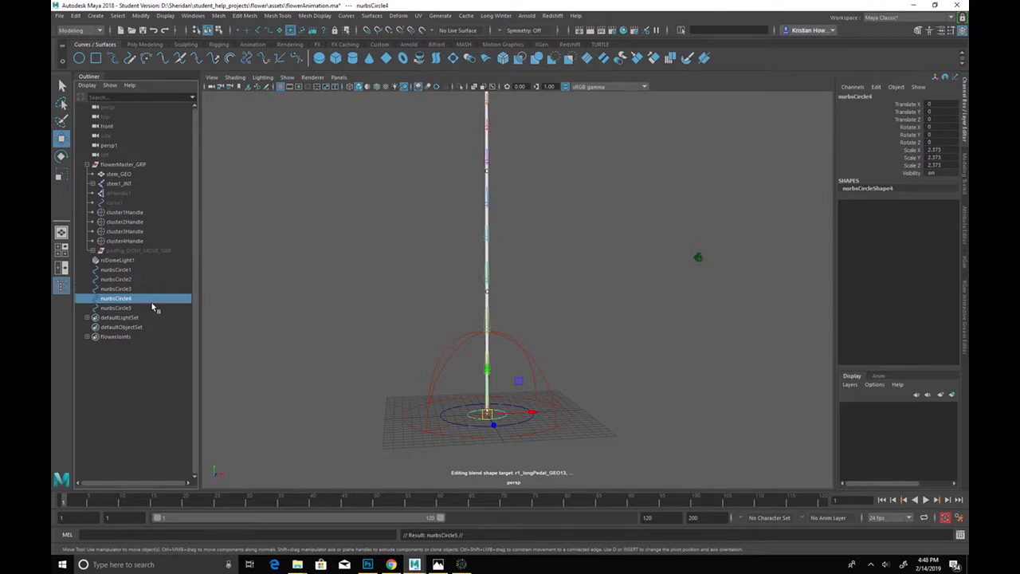
left_click(154, 308)
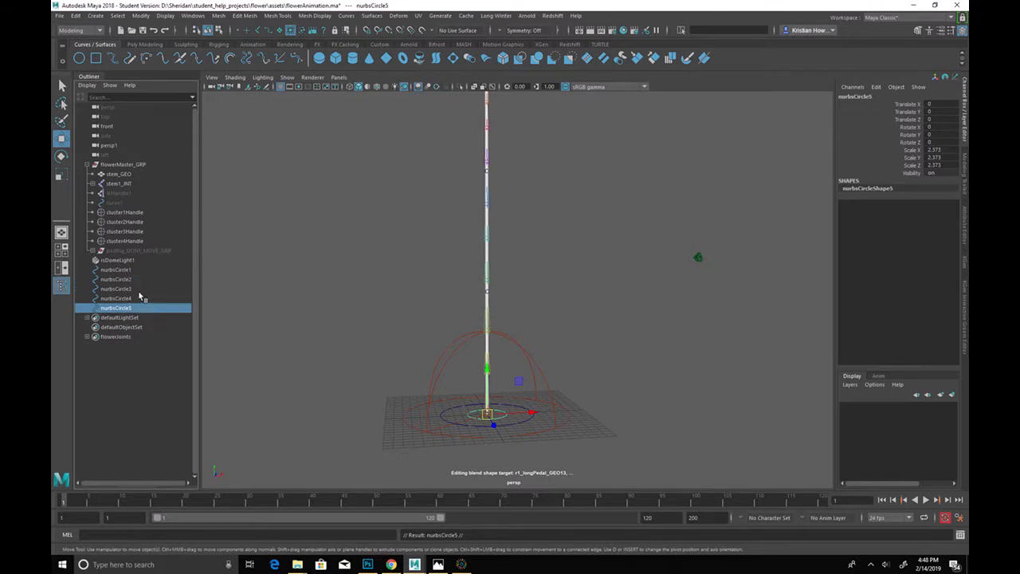
left_click(136, 222)
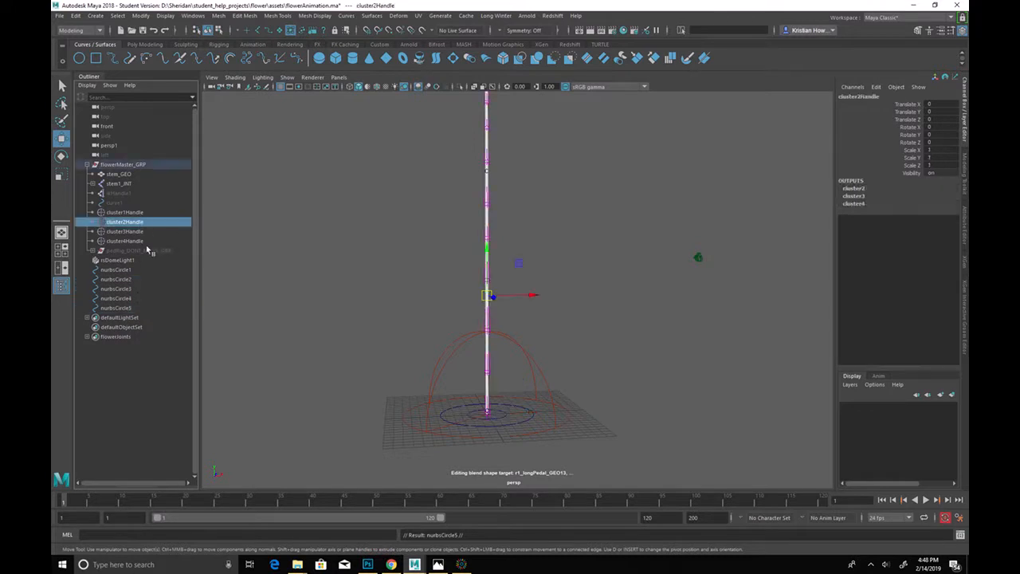
left_click(131, 288, "ctrl")
key("space")
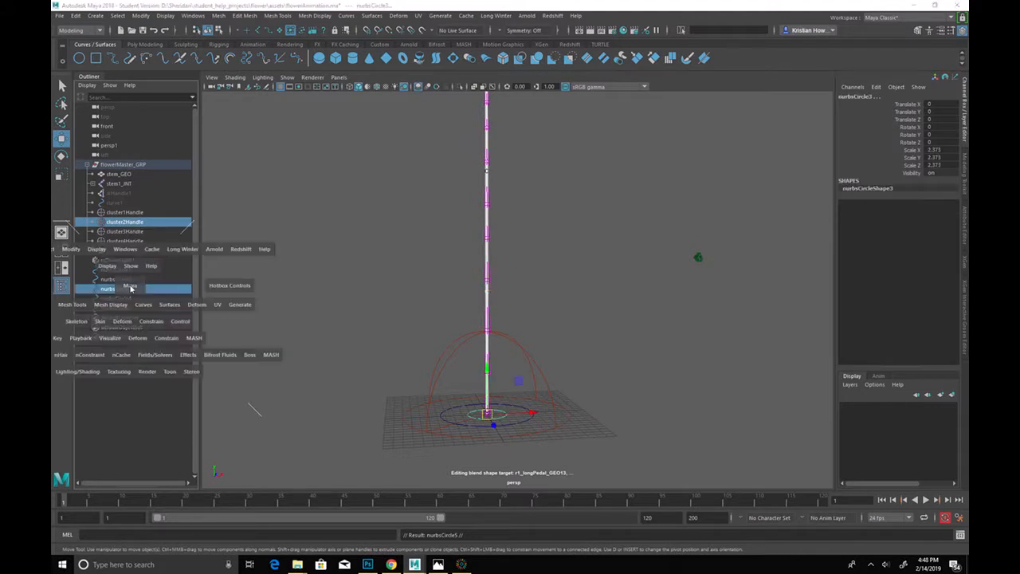
left_click(150, 322)
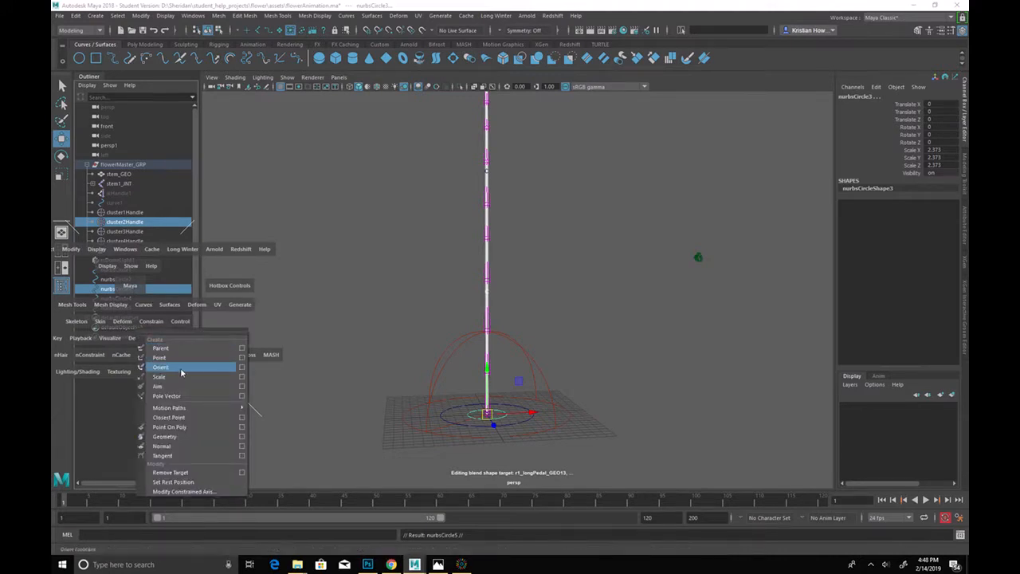
left_click(181, 357)
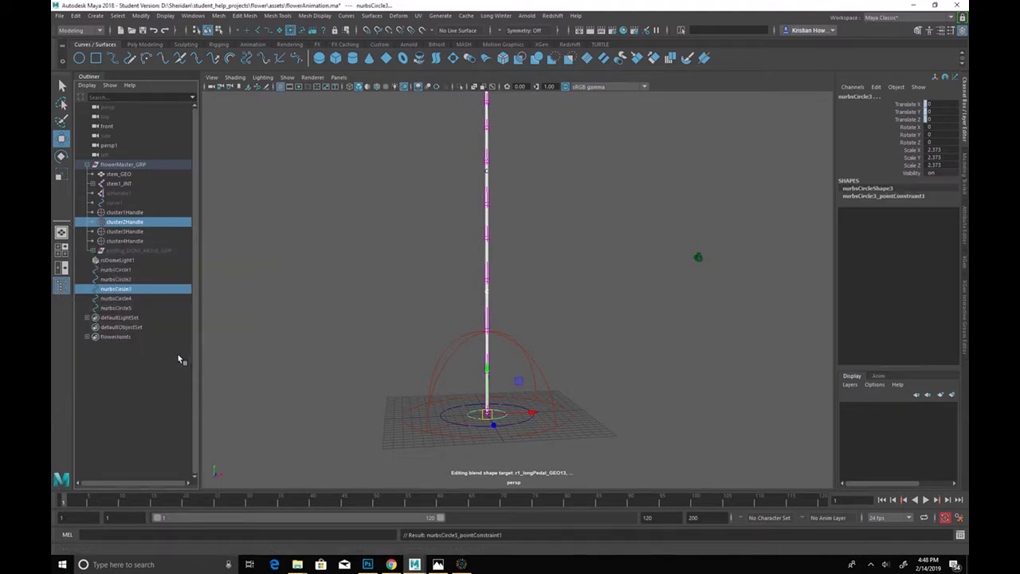
key("ctrl+z")
Step: Point-constrain nurbsCircle3 to cluster2Handle with Maintain offset turned off
key("space")
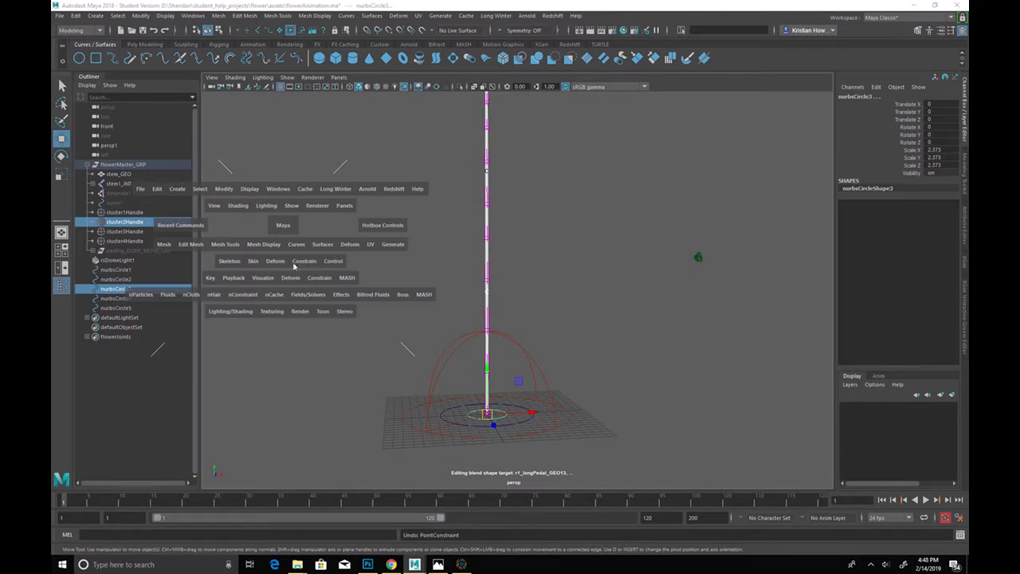
left_click(308, 271)
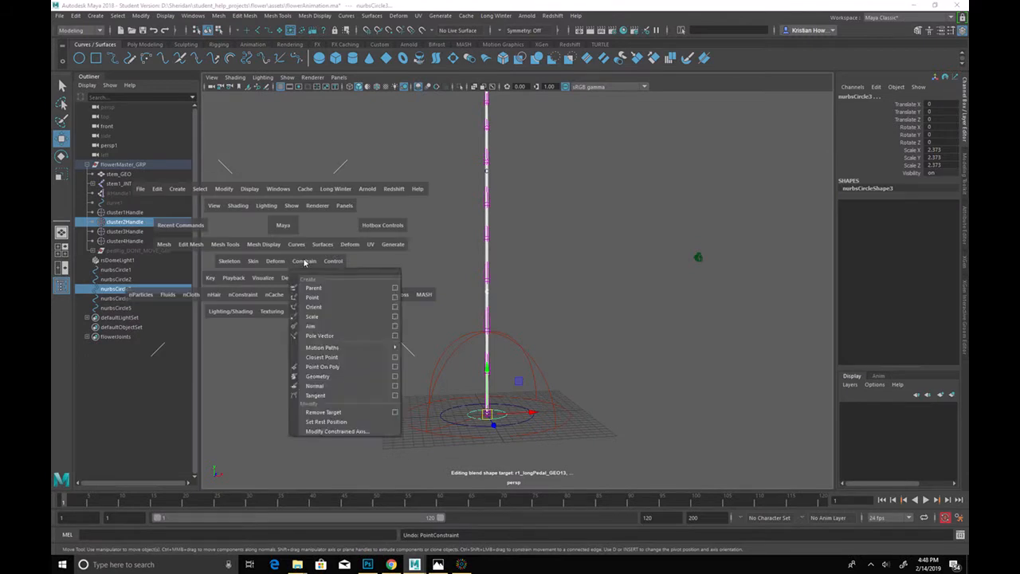
left_click(394, 299)
left_click(728, 236)
left_click(765, 376)
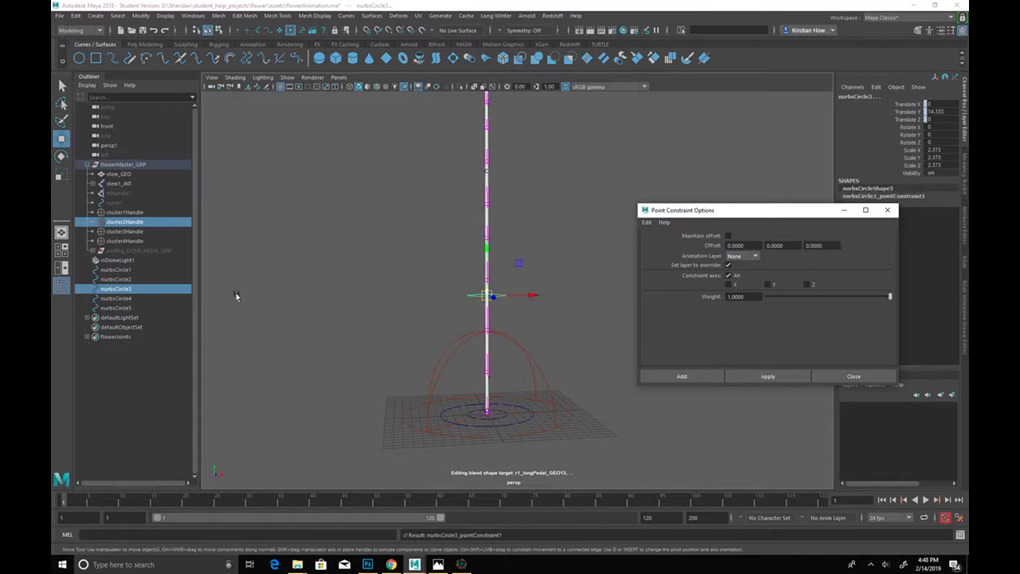
Step: Apply the same point constraint from cluster3Handle to nurbsCircle4 and from cluster4Handle to nurbsCircle5
left_click(133, 231)
left_click(131, 298, "ctrl")
key("g")
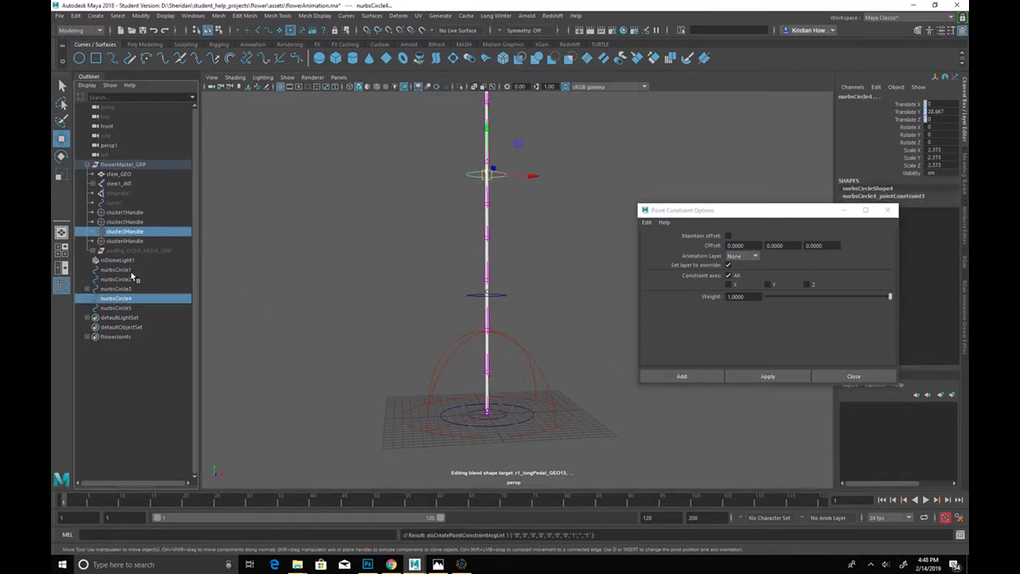
left_click(140, 241)
left_click(145, 307, "ctrl")
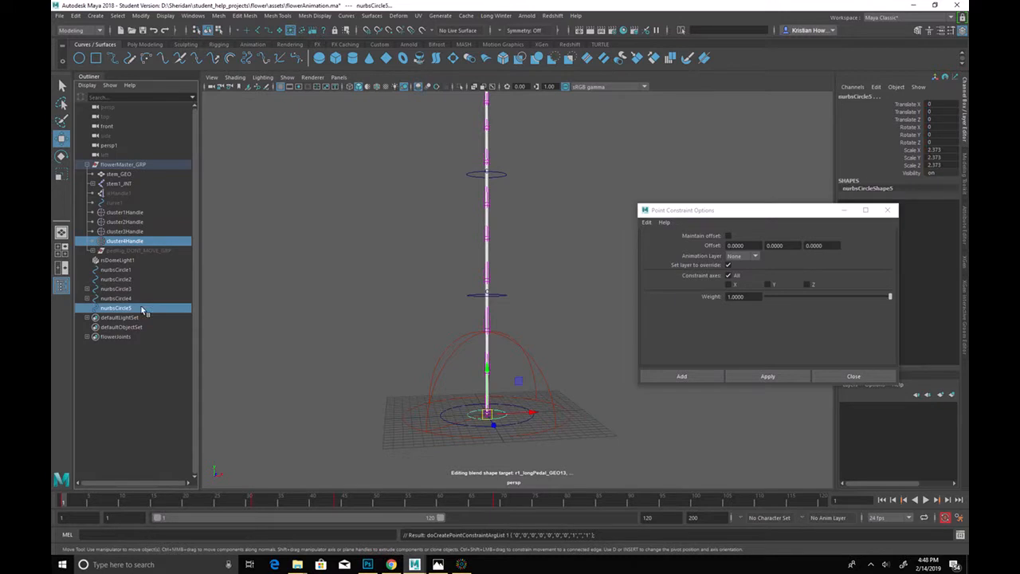
key("g")
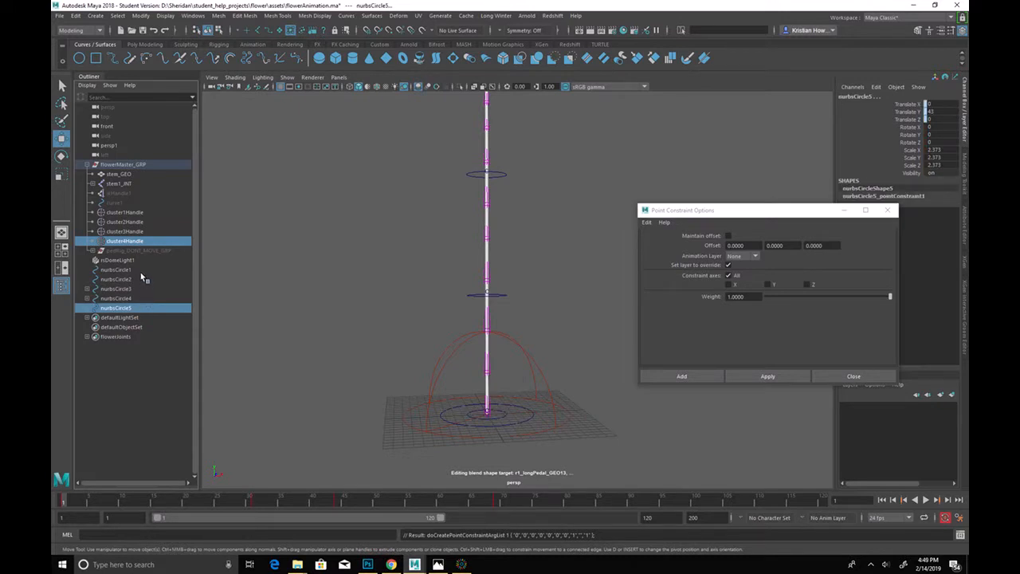
Step: Delete the point constraints under nurbsCircle3, nurbsCircle4 and nurbsCircle5, leaving the circles in place
left_click(88, 307)
left_click(86, 299)
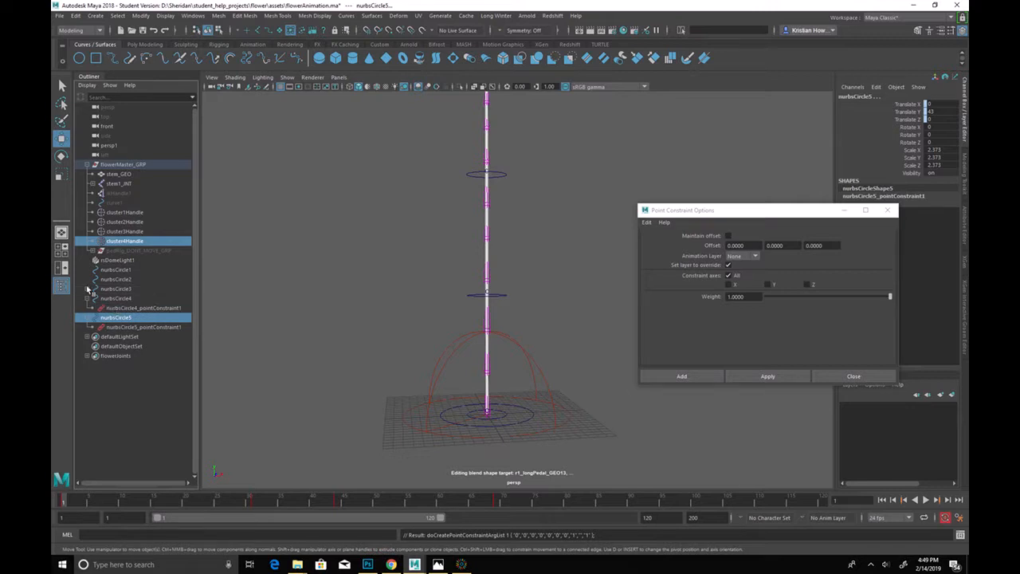
left_click(88, 288)
left_click(140, 317)
left_click(144, 307, "ctrl")
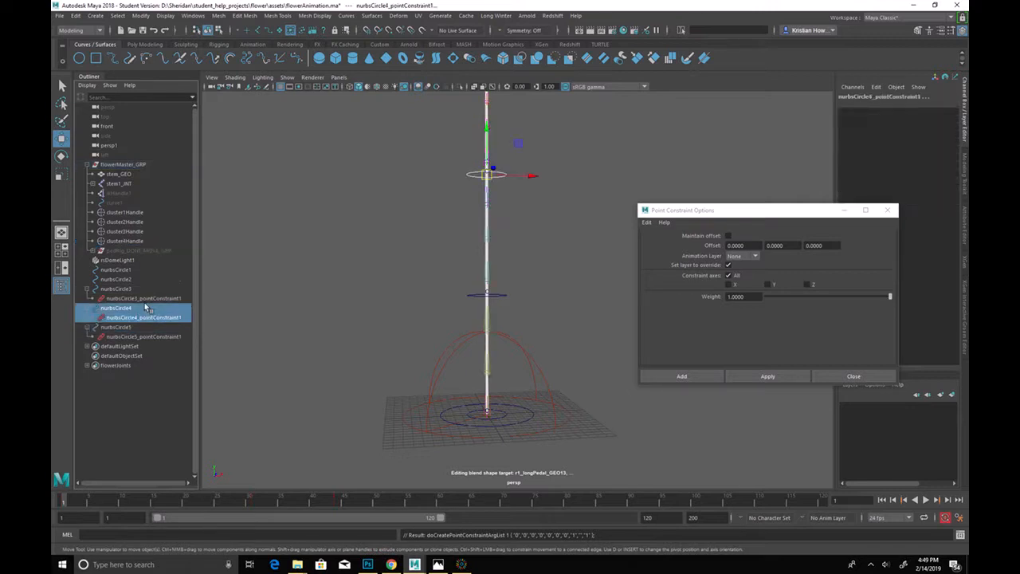
left_click(143, 298)
left_click(145, 317, "ctrl")
left_click(149, 336, "ctrl")
key("Delete")
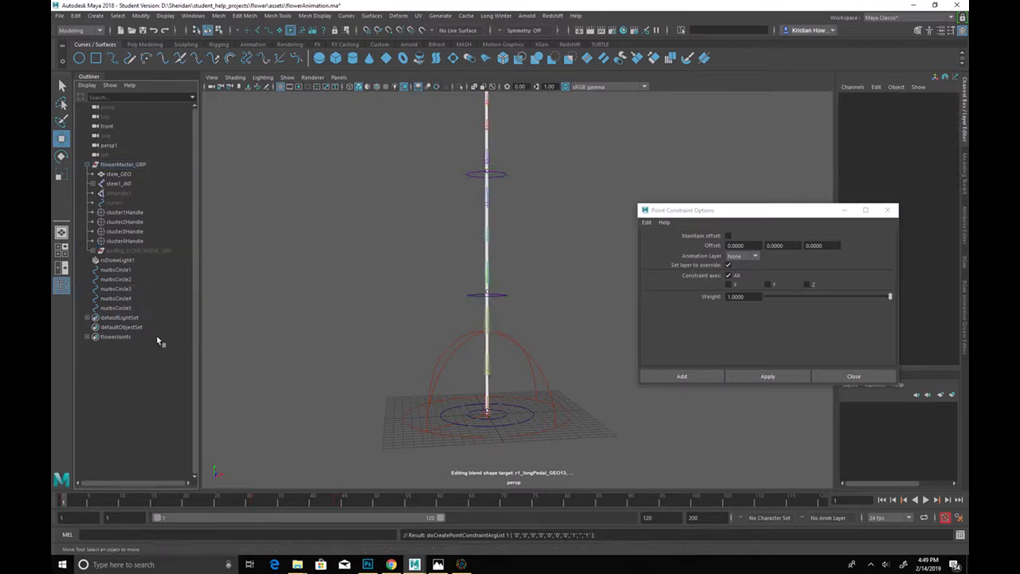
Step: Enlarge nurbsCircle5, the circle beneath the flower head, to a uniform scale of about 6.354
left_click_drag(497, 199, 370, 263, "alt")
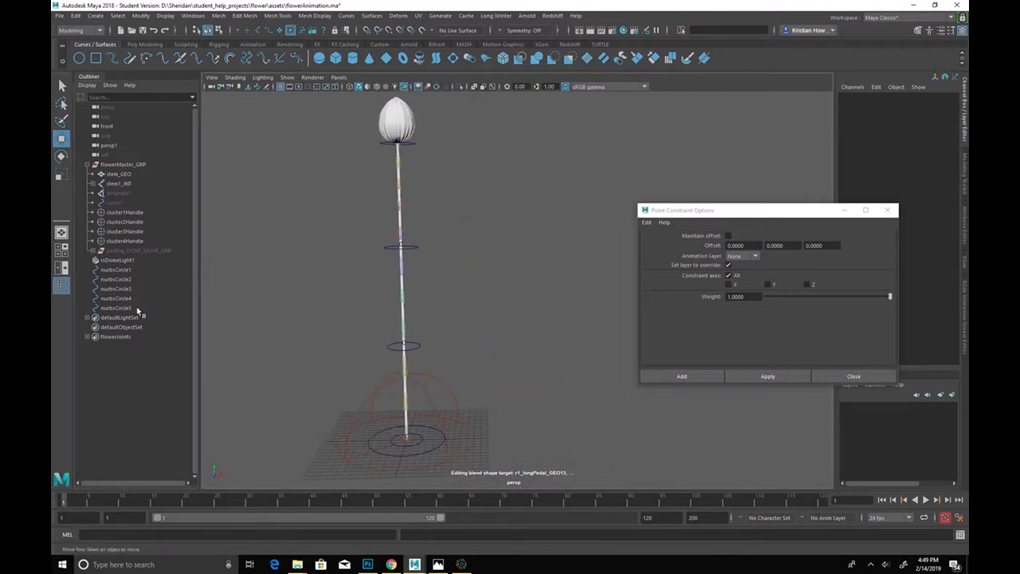
left_click(139, 308)
key("r")
left_click_drag(402, 146, 443, 148)
left_click(447, 220)
left_click_drag(447, 220, 411, 217, "alt")
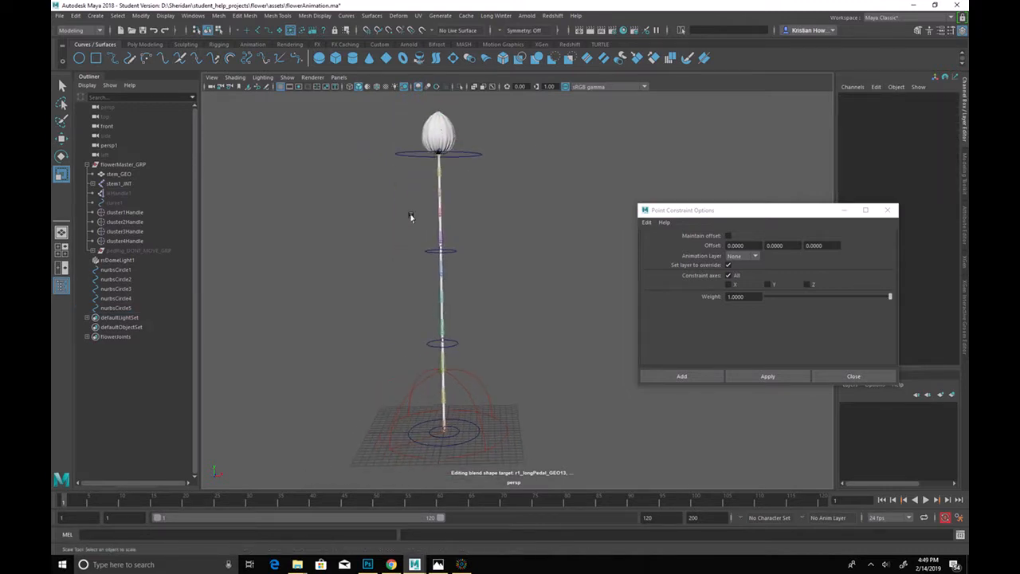
Step: Rename nurbsCircle1 as master_CTL and nurbsCircle2 as stem1_CTL
double_click(128, 269)
type("master_C")
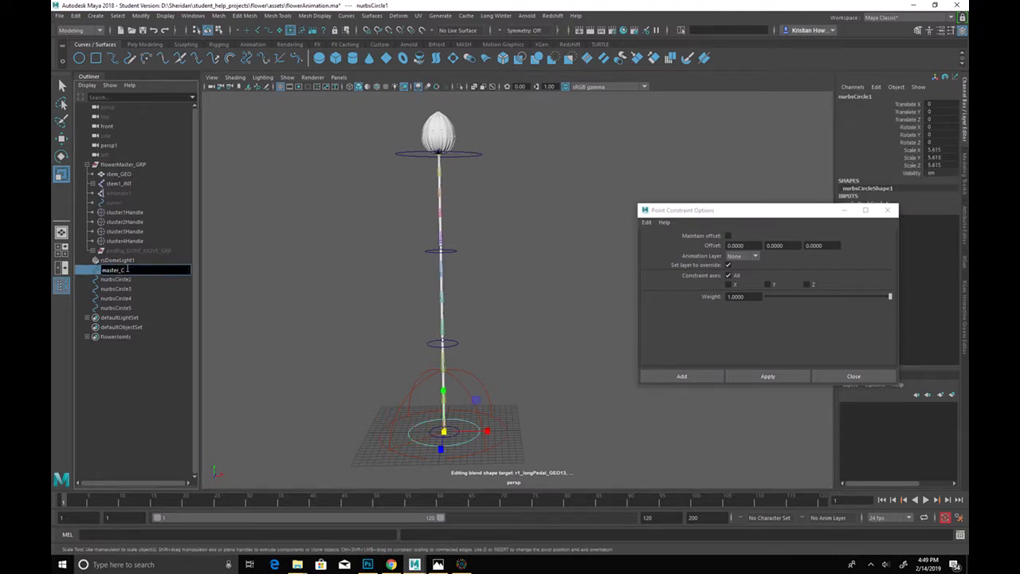
key("Return")
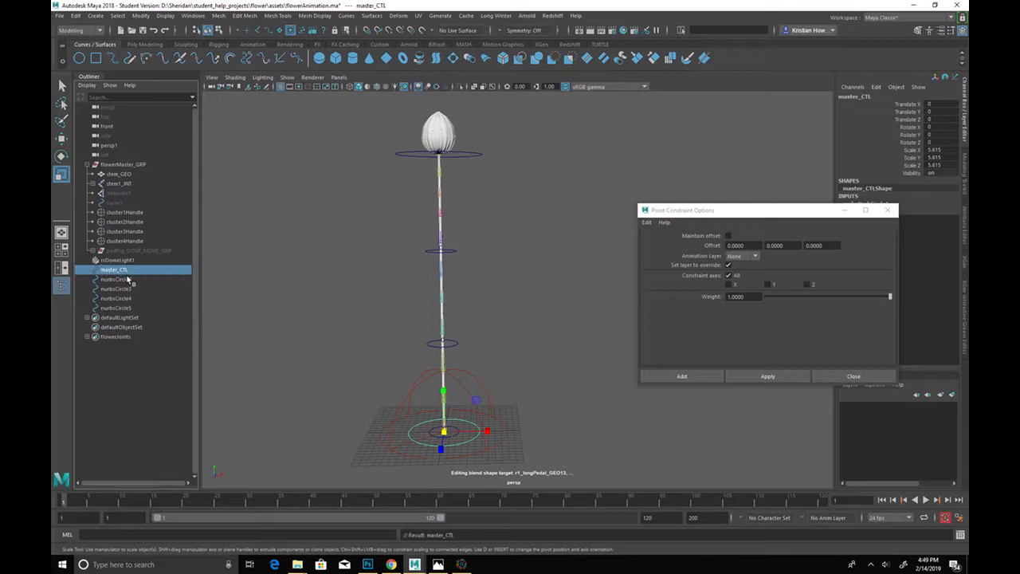
double_click(128, 279)
type("a")
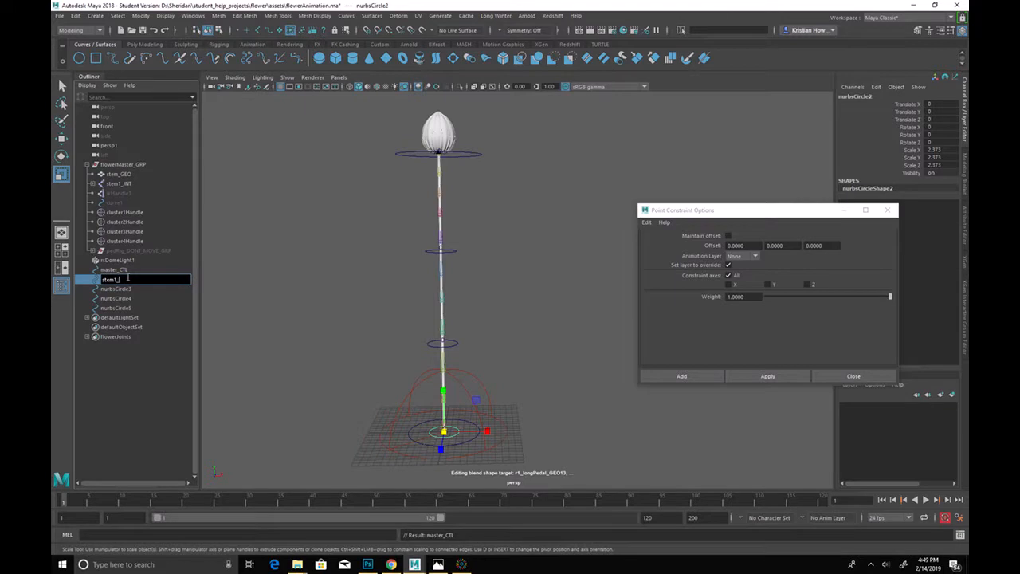
type("tem1_CTL")
key("Return")
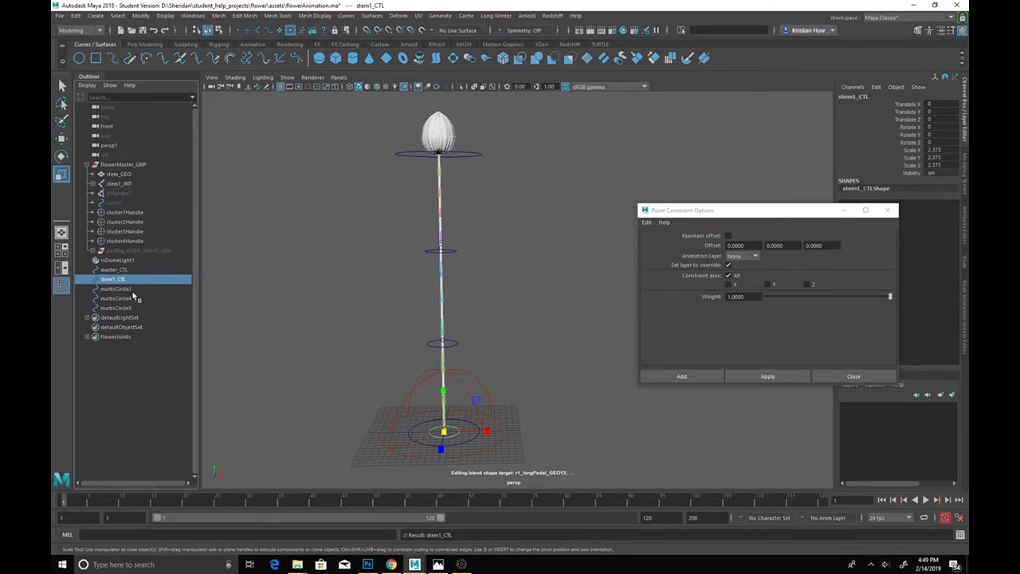
key("ctrl+v")
left_click(530, 290)
left_click(144, 278)
mouse_move(129, 280)
middle_mouse_down()
mouse_move(140, 282)
mouse_move(122, 294)
mouse_move(119, 280)
middle_mouse_up()
Step: Copy the stem1_CTL name and reuse it to rename nurbsCircle3 as stem2_CTL and nurbsCircle4 as stem3_CTL
double_click(115, 278)
key("ctrl+c")
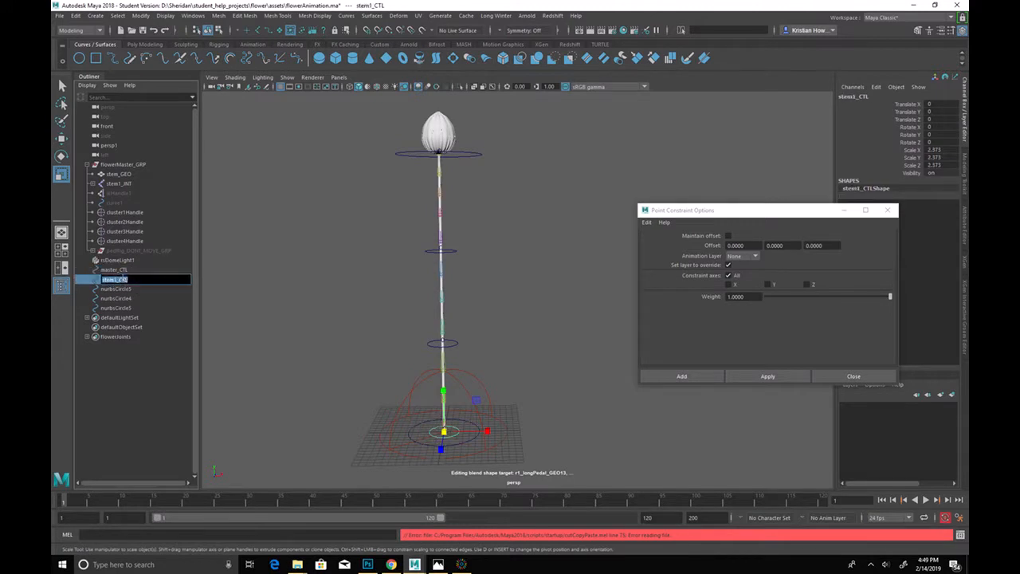
double_click(117, 289)
key("ctrl+v")
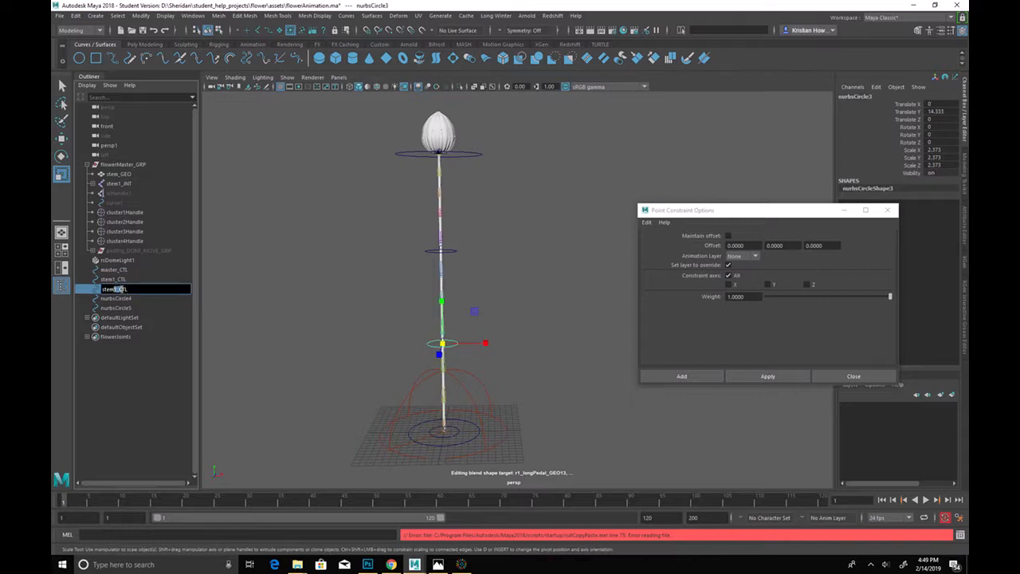
double_click(118, 299)
key("ctrl+v")
Step: Rename nurbsCircle5 as stem4__CTL using the copied name, and clear the selection
double_click(130, 307)
key("ctrl+v")
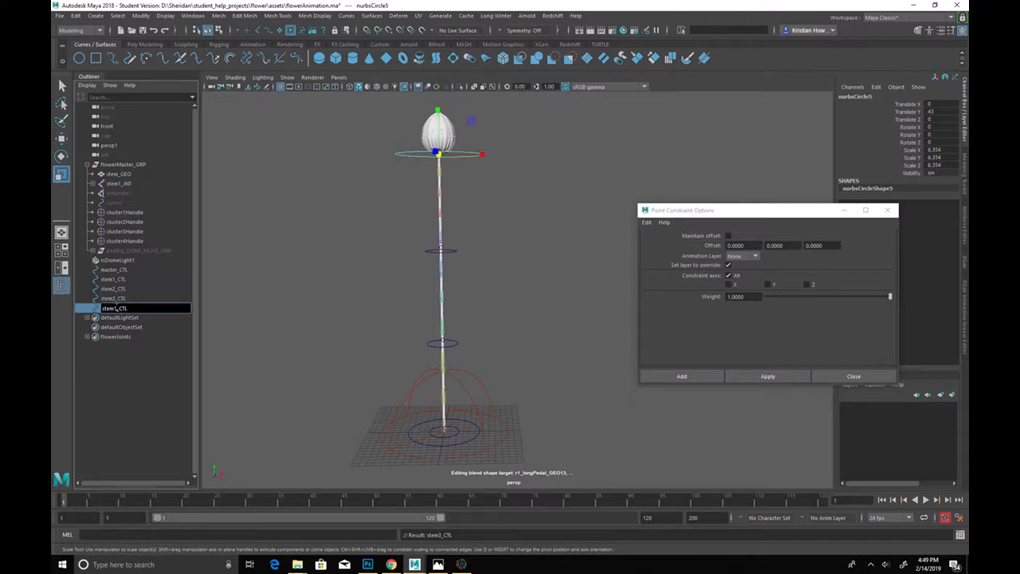
type("4")
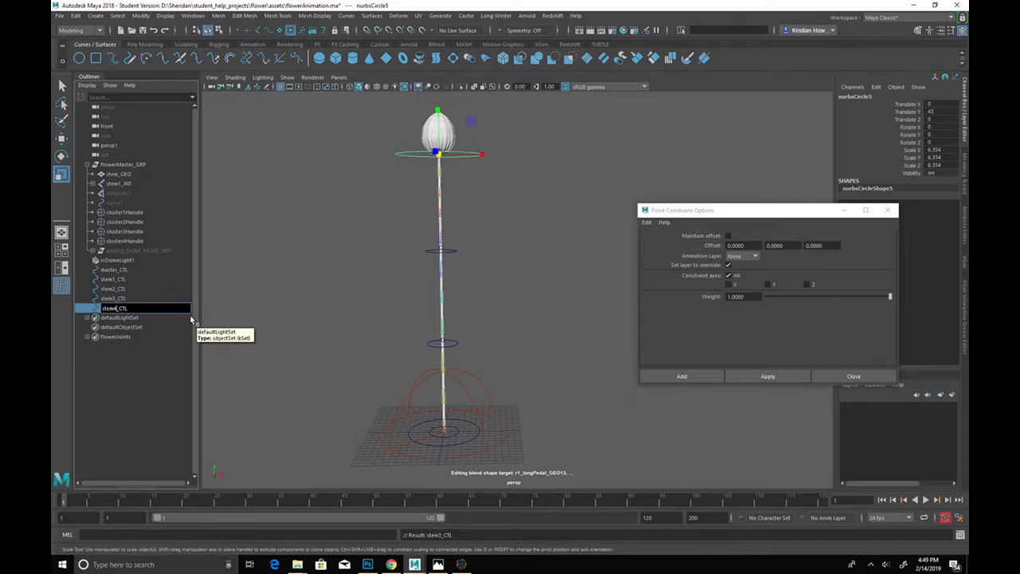
key("Return")
left_click(144, 414)
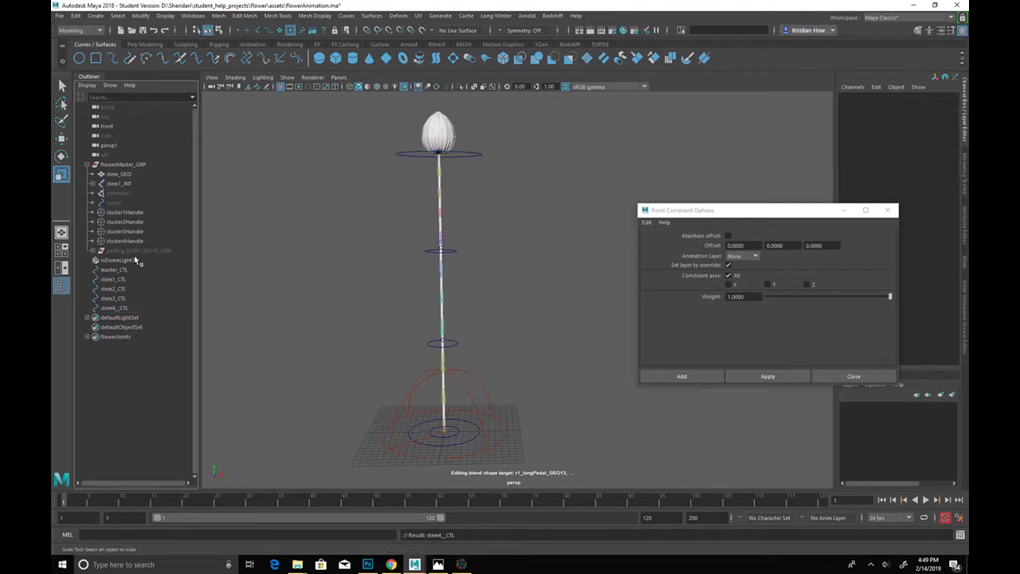
Step: Parent the four stem controls under master_CTL
left_click_drag(121, 286, 125, 313)
left_click(127, 280, "ctrl")
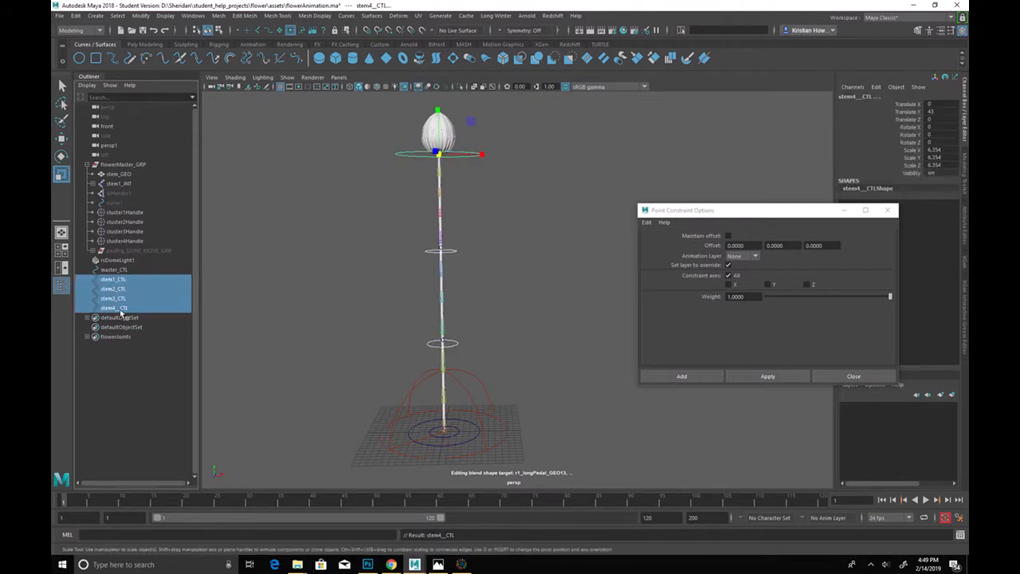
middle_click_drag(127, 281, 139, 271)
Step: Freeze the transformations and delete the history of master_CTL, and expand its hierarchy
left_click(139, 271)
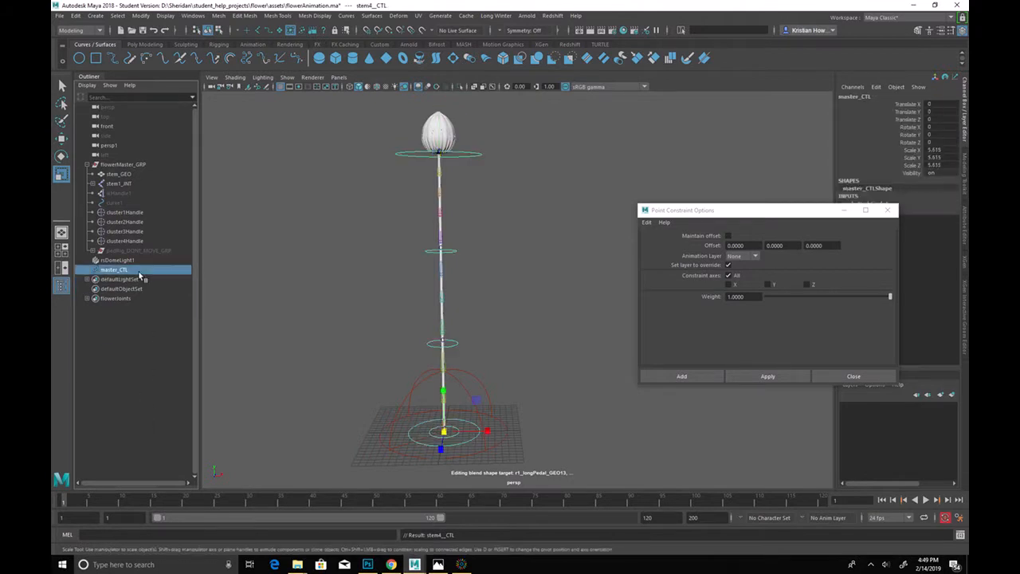
left_click(145, 44)
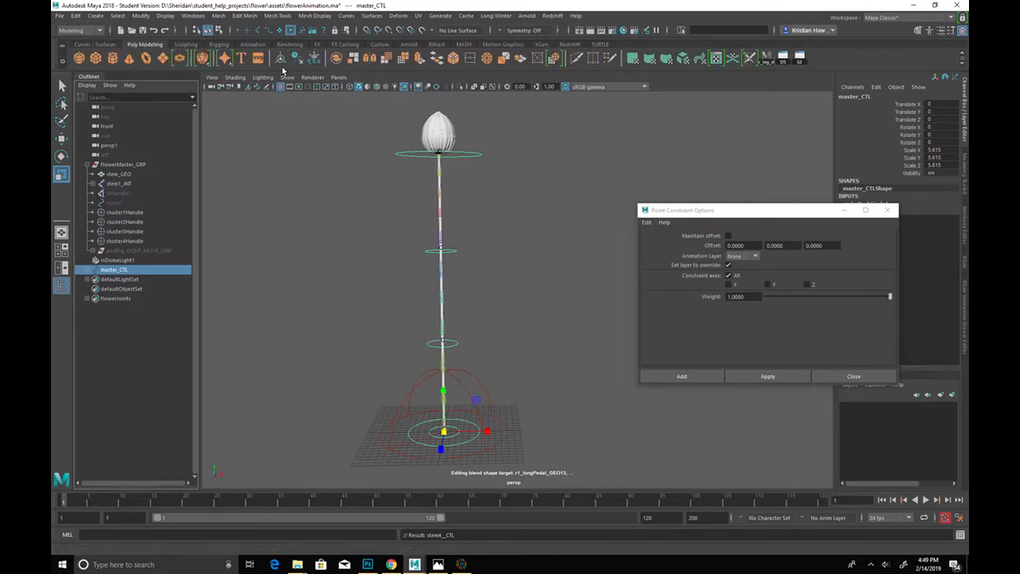
left_click(315, 58)
left_click(298, 58)
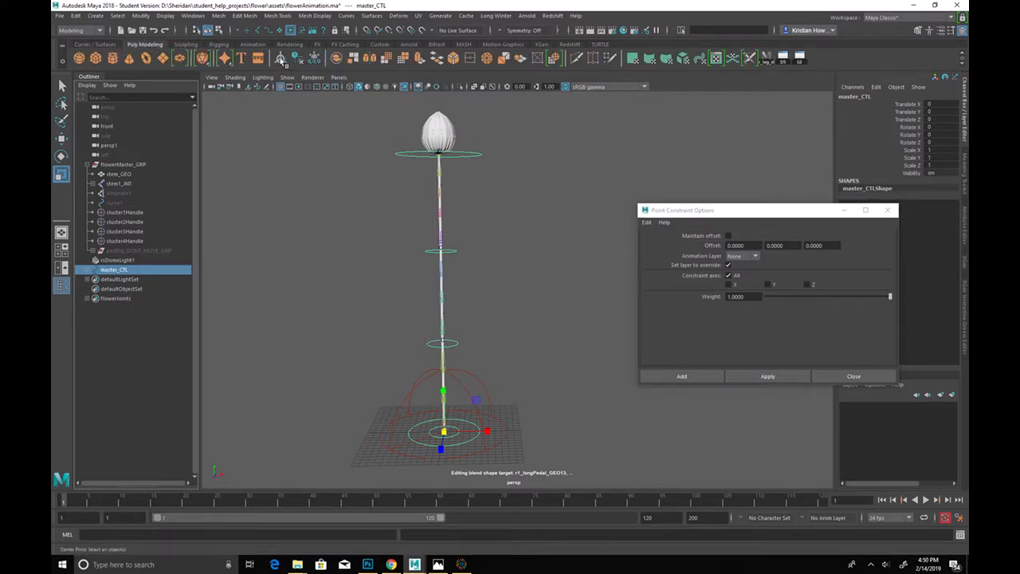
left_click(280, 59)
key("ctrl+z")
left_click(89, 270)
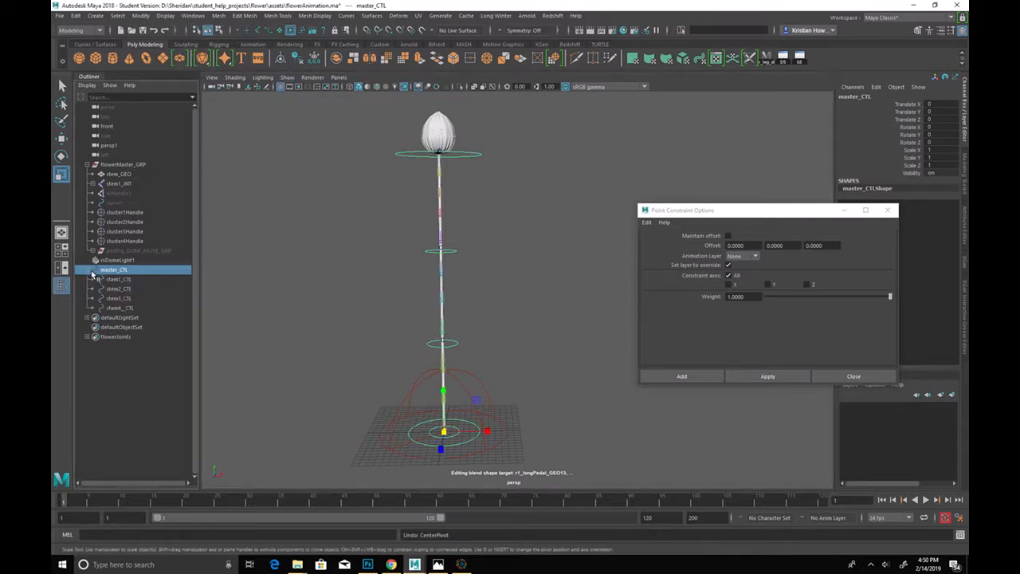
Step: Parent cluster1Handle to cluster4Handle under the matching stem1 to stem4 controls
left_click(146, 279)
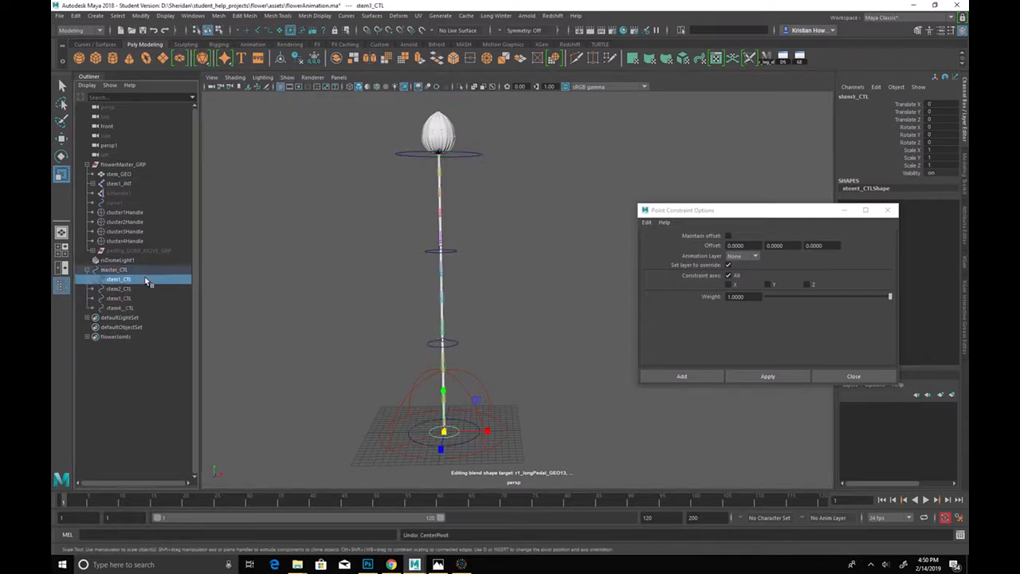
left_click(148, 241)
middle_click_drag(147, 242, 134, 308)
left_click(139, 232)
middle_click_drag(139, 232, 137, 290)
left_click(136, 223)
middle_click_drag(135, 223, 132, 270)
left_click(138, 210)
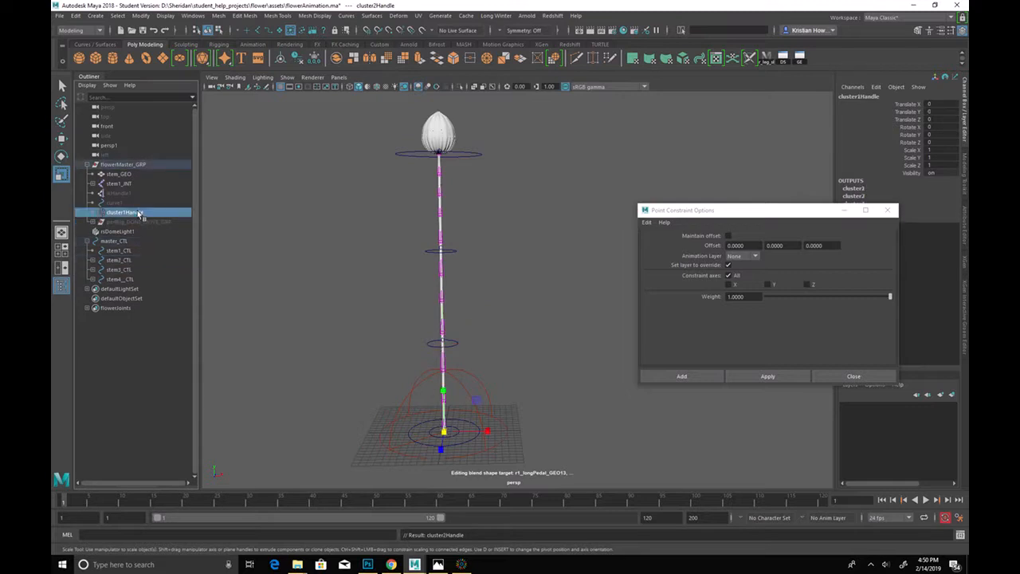
middle_click_drag(138, 212, 157, 172)
Step: Parent master_CTL under flowerMaster_GRP and expand its full hierarchy
left_click(128, 231)
left_click(142, 166)
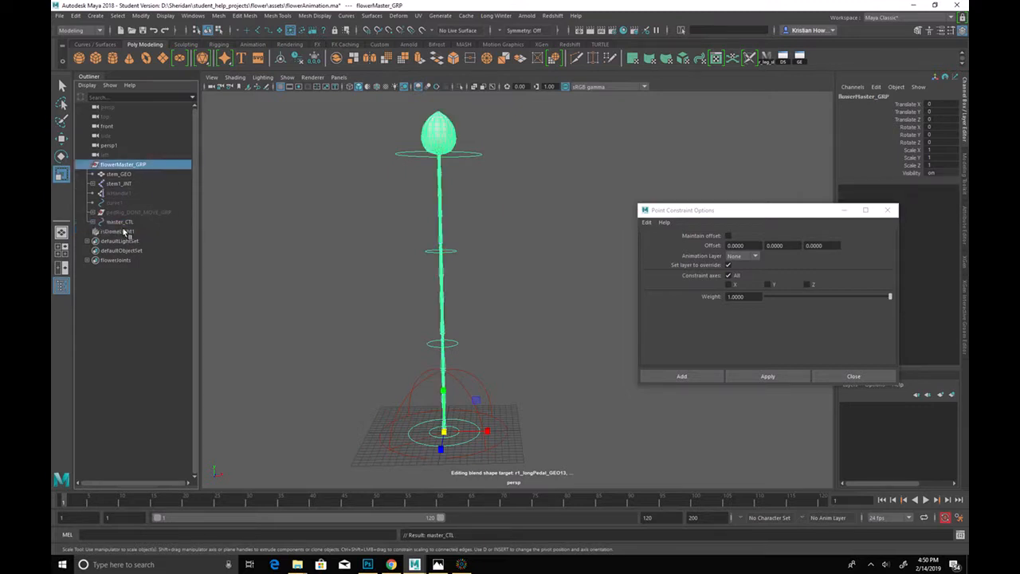
left_click(131, 222)
left_click(93, 221, "shift")
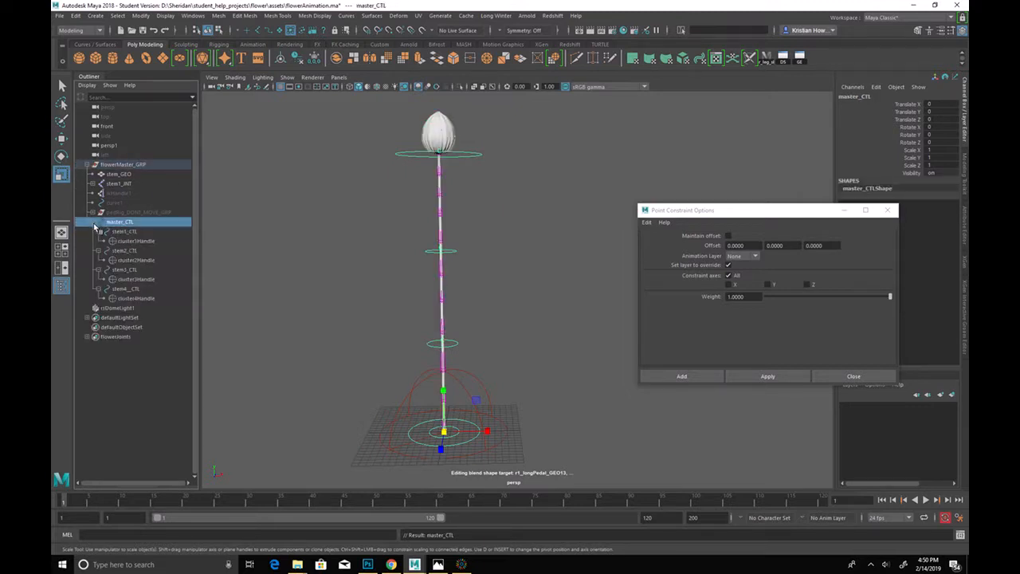
Step: Hide the four cluster handles under the stem controls and clear the selection
left_click(134, 241)
left_click(143, 260, "ctrl")
left_click(139, 279, "ctrl")
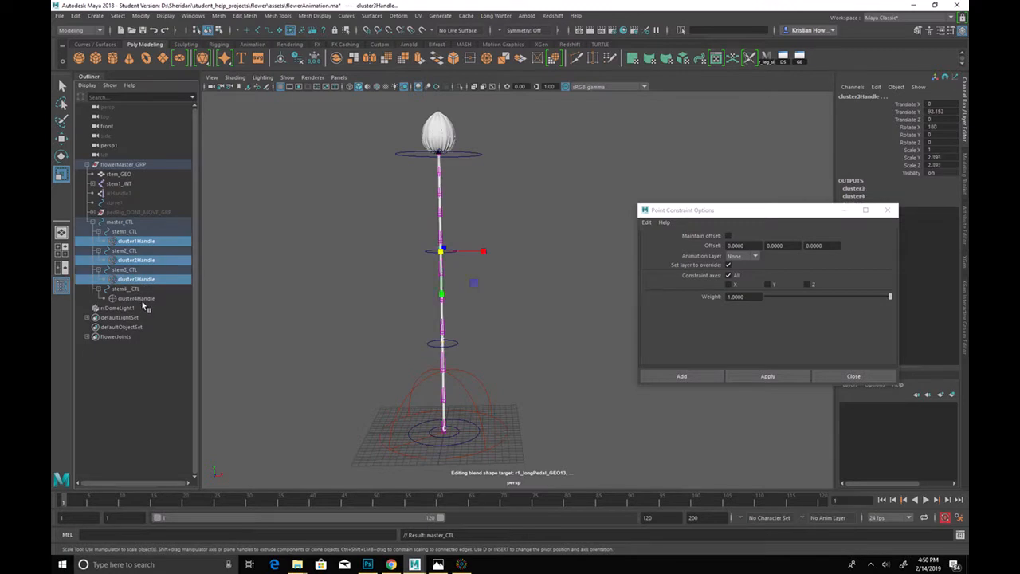
left_click(141, 299, "ctrl")
key("ctrl+h")
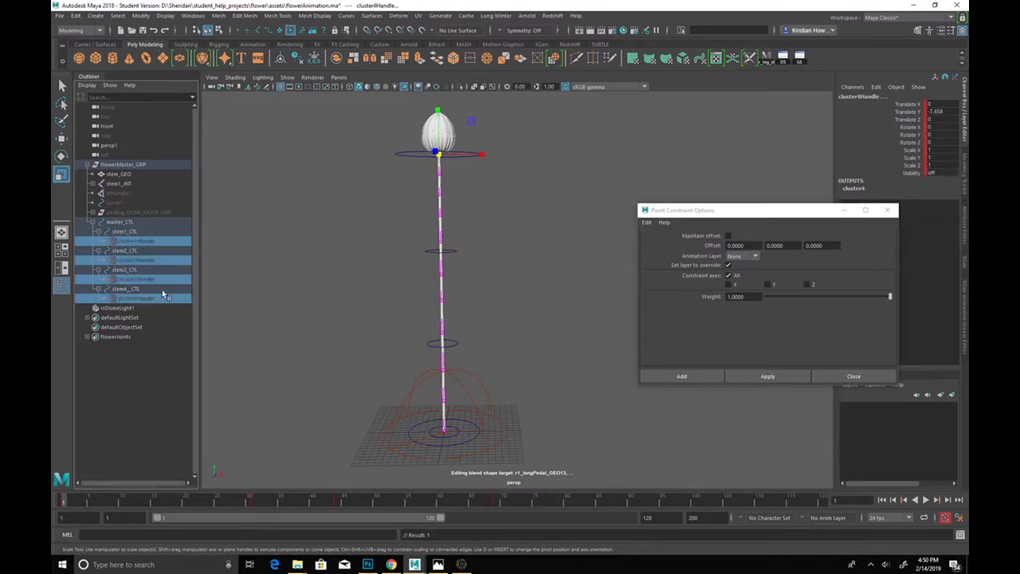
left_click(145, 221)
left_click(509, 305)
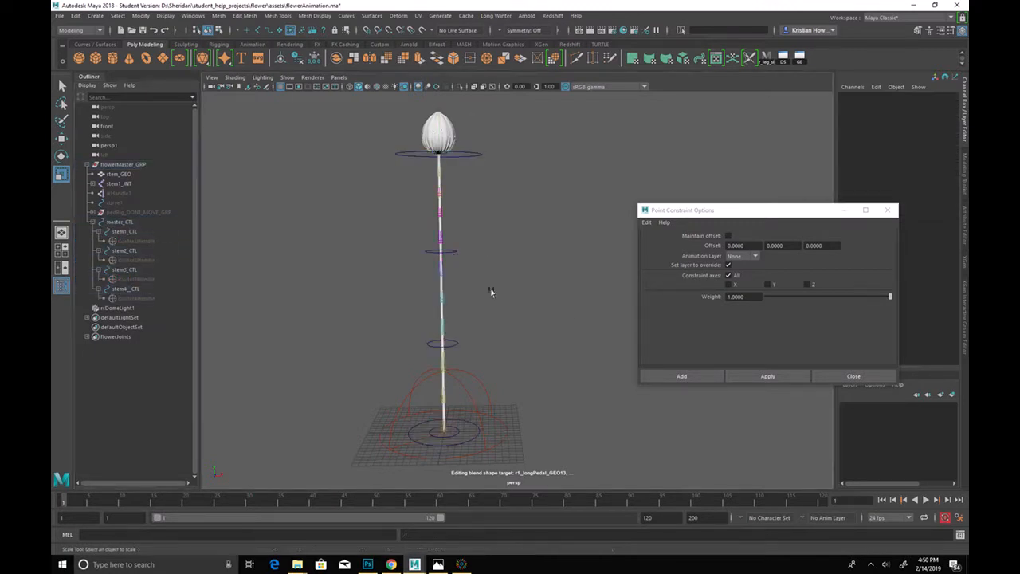
Step: Move stem3_CTL and stem2_CTL sideways to test how they bend the stem, undoing each move
left_click_drag(450, 247, 453, 265)
key("w")
left_click_drag(453, 239, 417, 287)
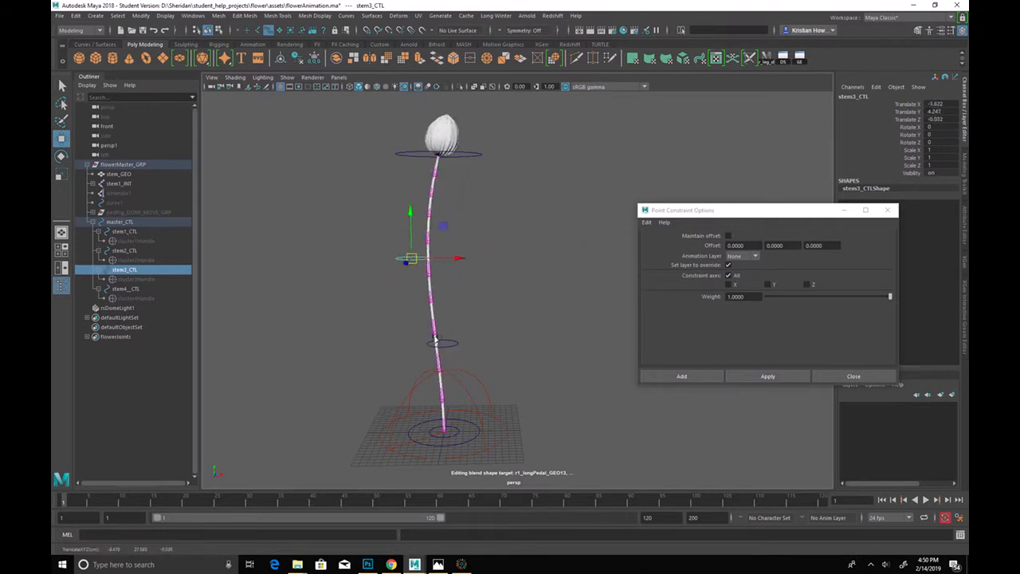
key("ctrl+z")
left_click(450, 342)
left_click_drag(444, 341, 523, 352)
key("ctrl+z")
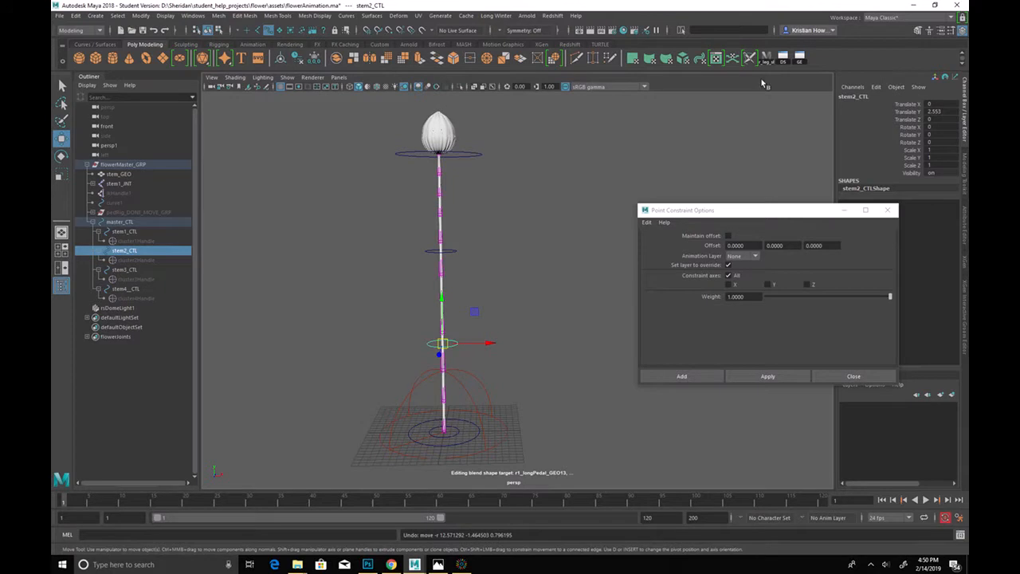
Step: Select the four hidden cluster handles under the stem controls
left_click(136, 241)
left_click(135, 259, "ctrl")
left_click(136, 298, "ctrl")
left_click(155, 279, "ctrl")
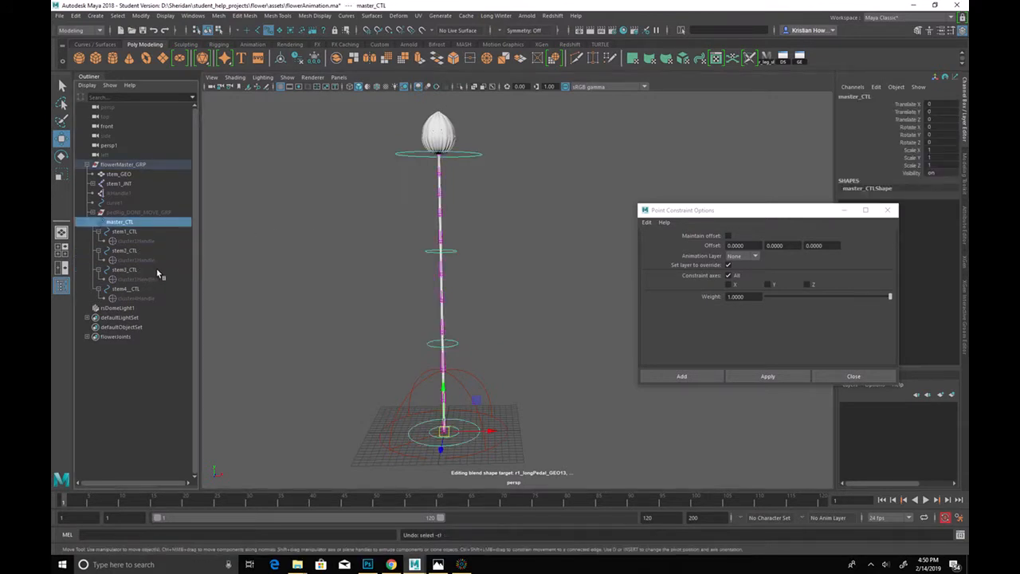
key("h")
Step: Undo the hiding of the cluster handles and the parenting of master_CTL under flowerMaster_GRP
key("ctrl+z")
key("ctrl+z")
key("ctrl+z")
key("ctrl+z")
key("ctrl+z")
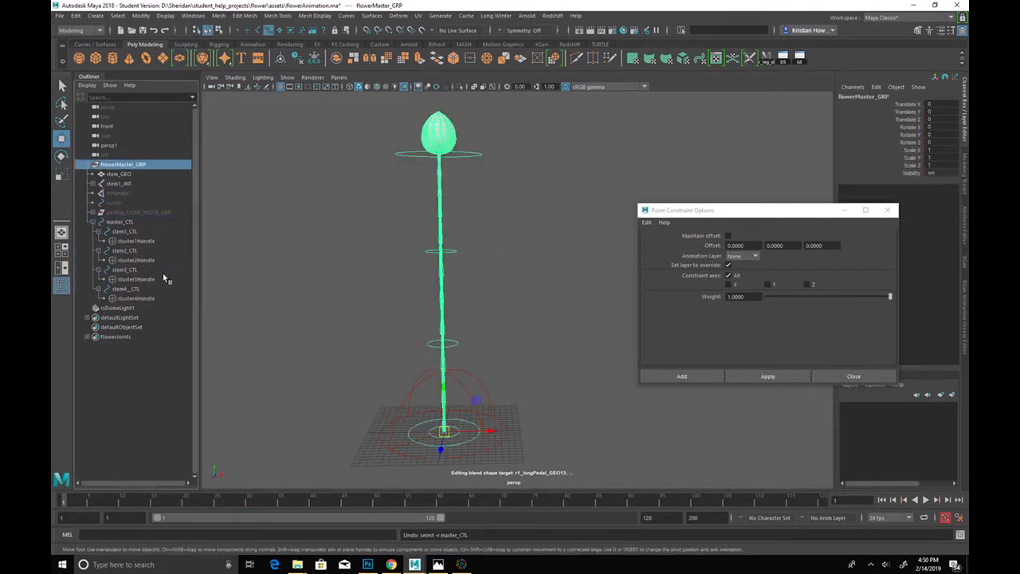
key("ctrl+z")
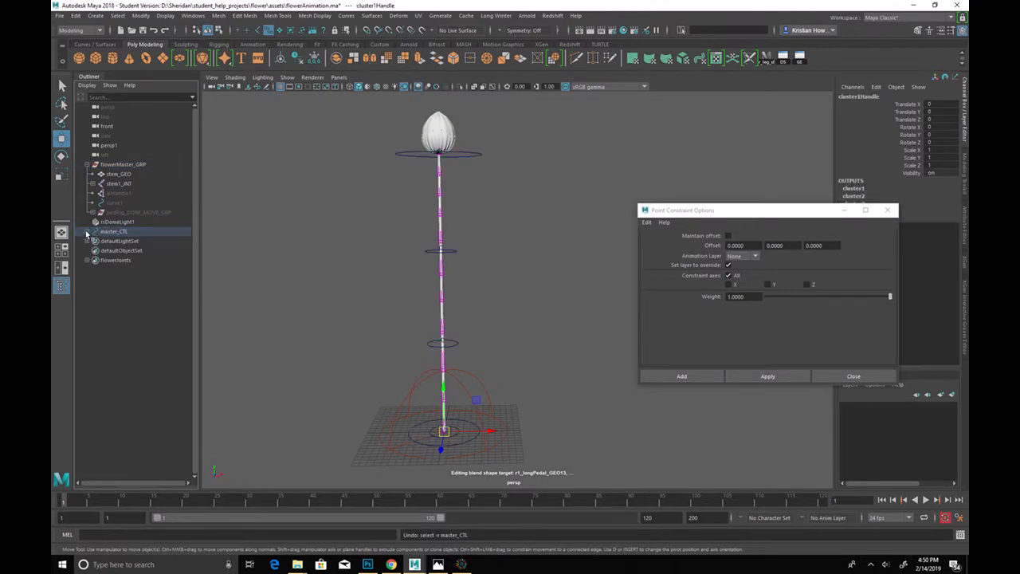
key("ctrl+z")
Step: Undo the parenting of the four cluster handles so they sit directly under flowerMaster_GRP again
left_click(125, 232)
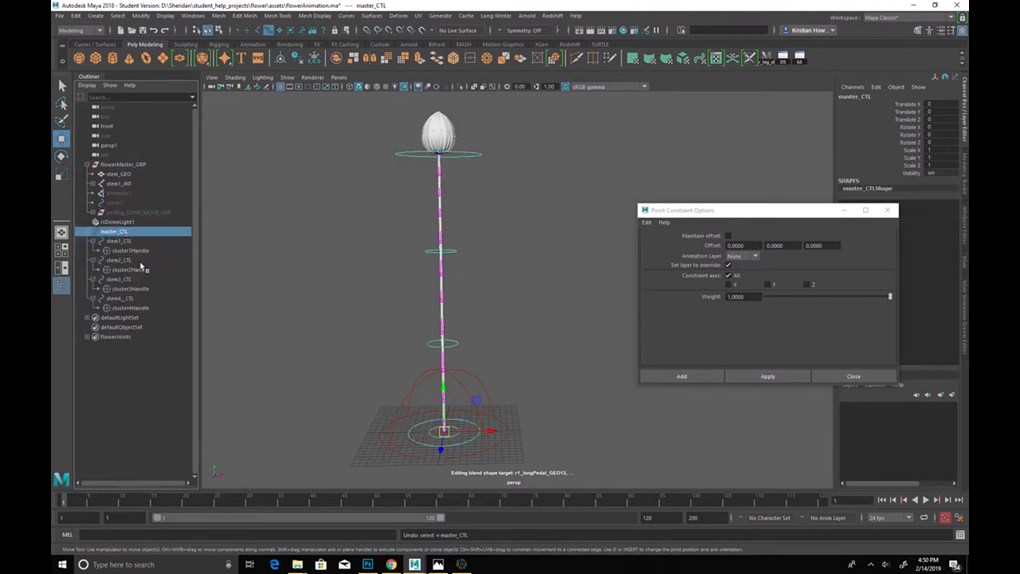
key("ctrl+z")
left_click(127, 240)
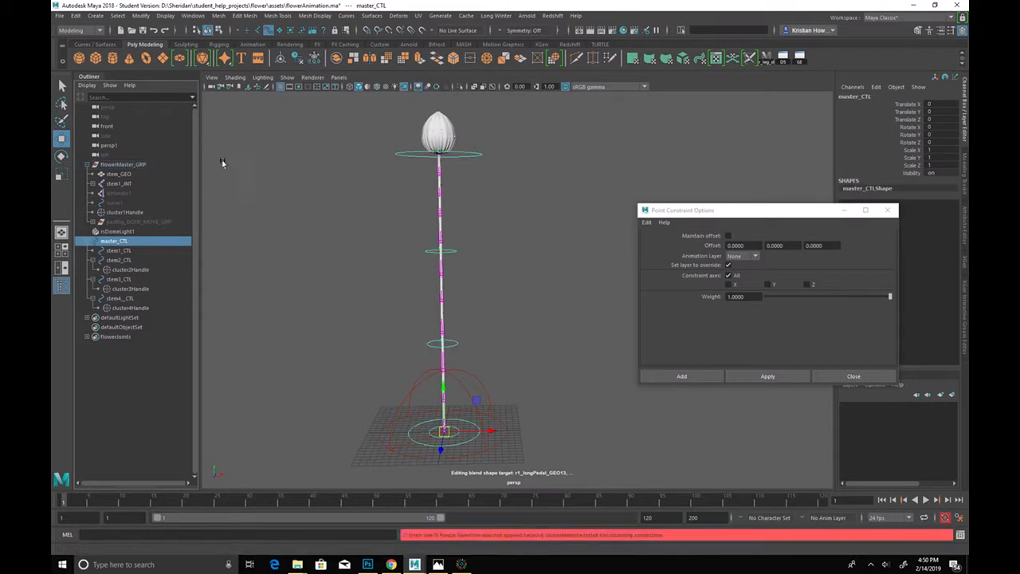
key("ctrl+z")
key("ctrl+z")
key("ctrl+z")
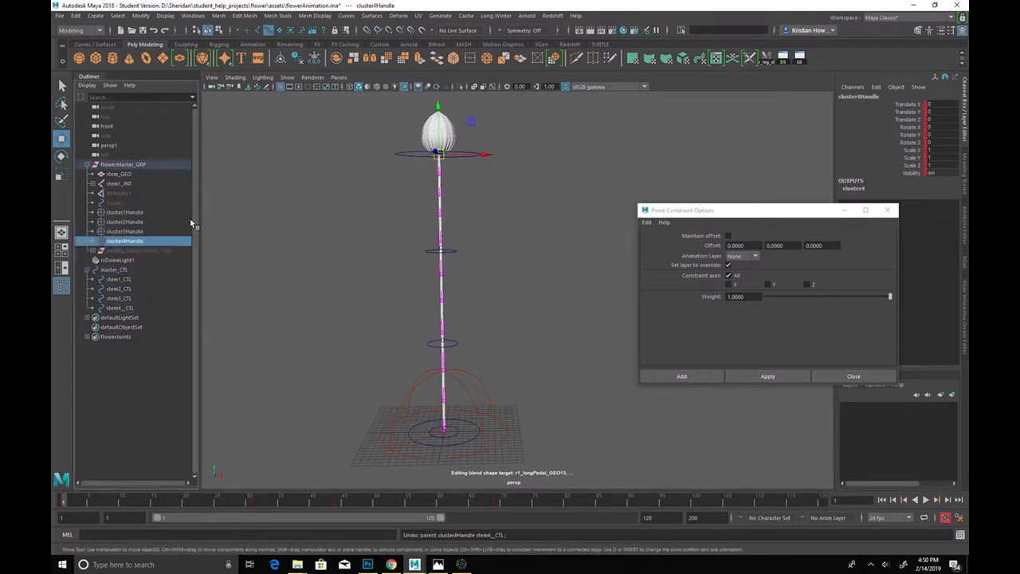
Step: Freeze the transformations of master_CTL and check the channel values of stem3_CTL
left_click(137, 269)
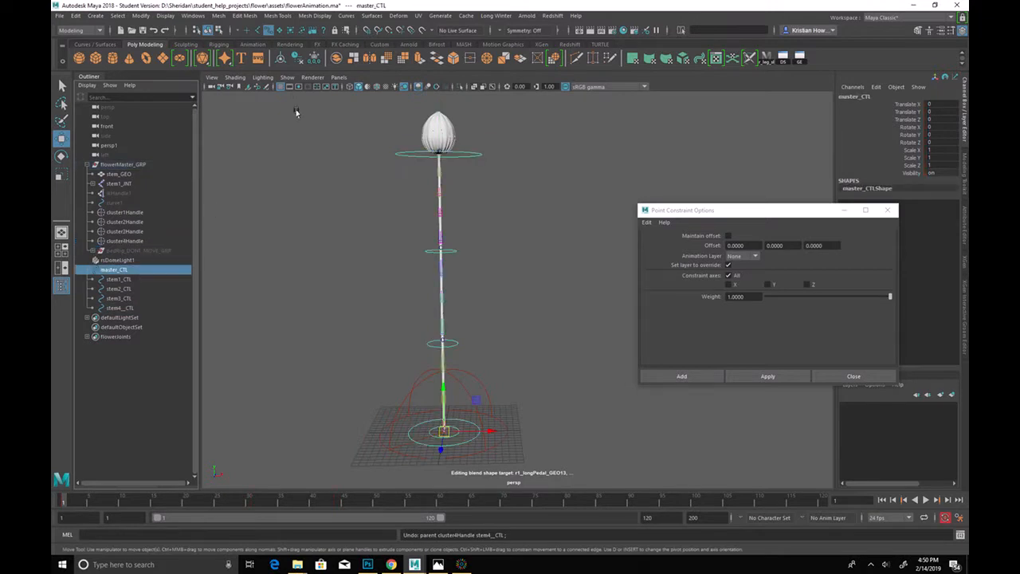
left_click(315, 57)
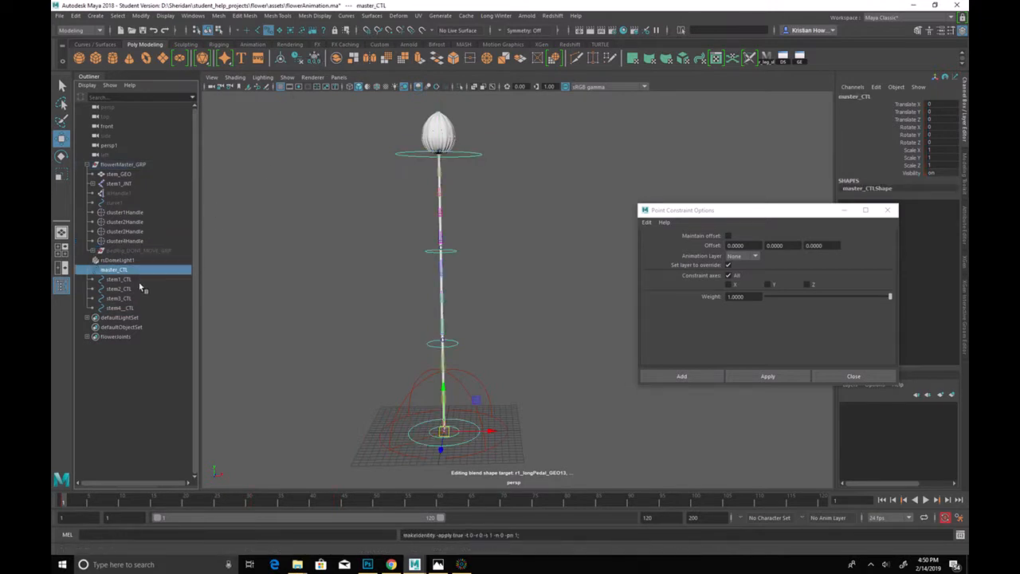
middle_click_drag(119, 279, 113, 269)
left_click(119, 298)
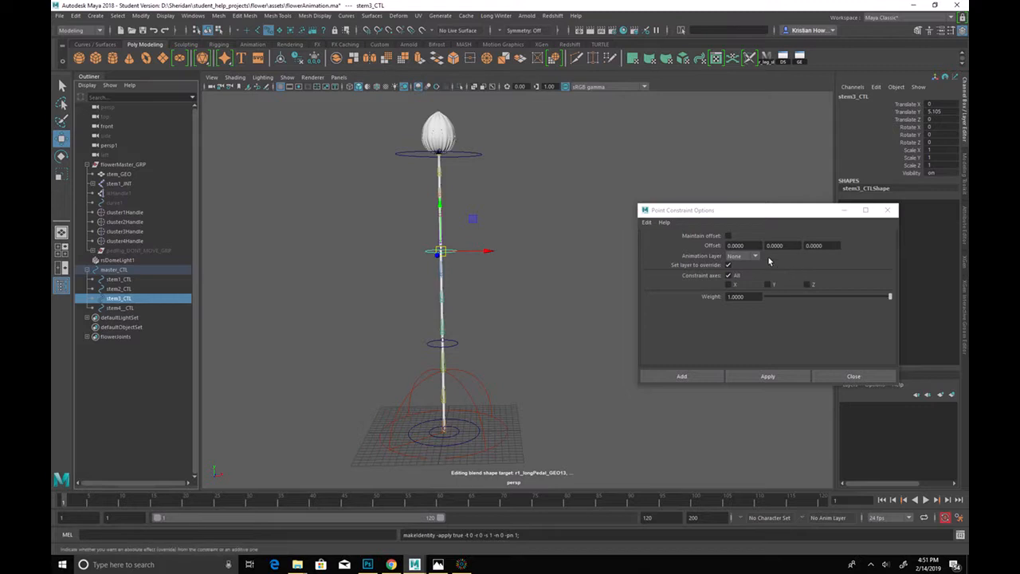
right_click(315, 61)
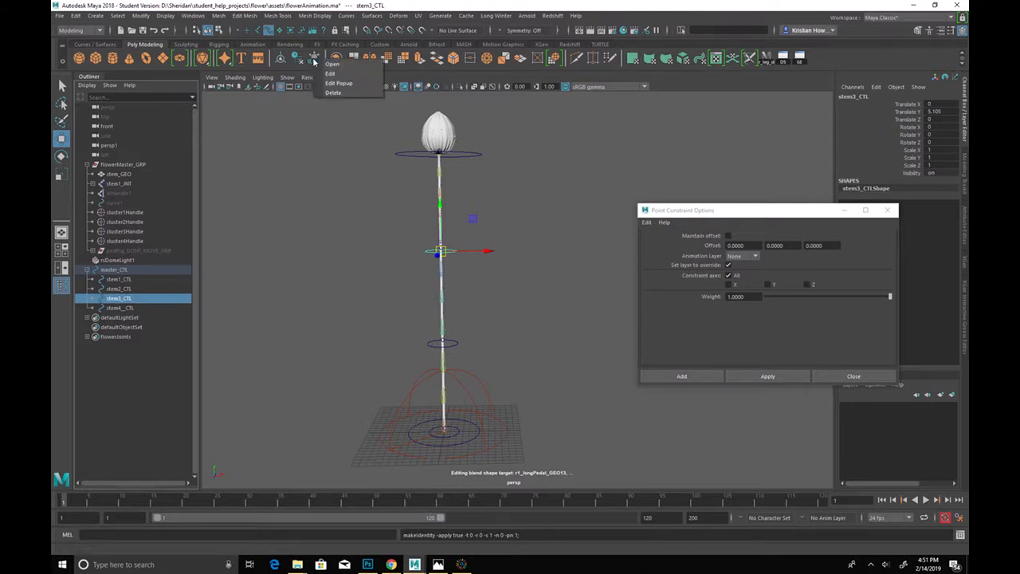
left_click(296, 152)
left_click(315, 60)
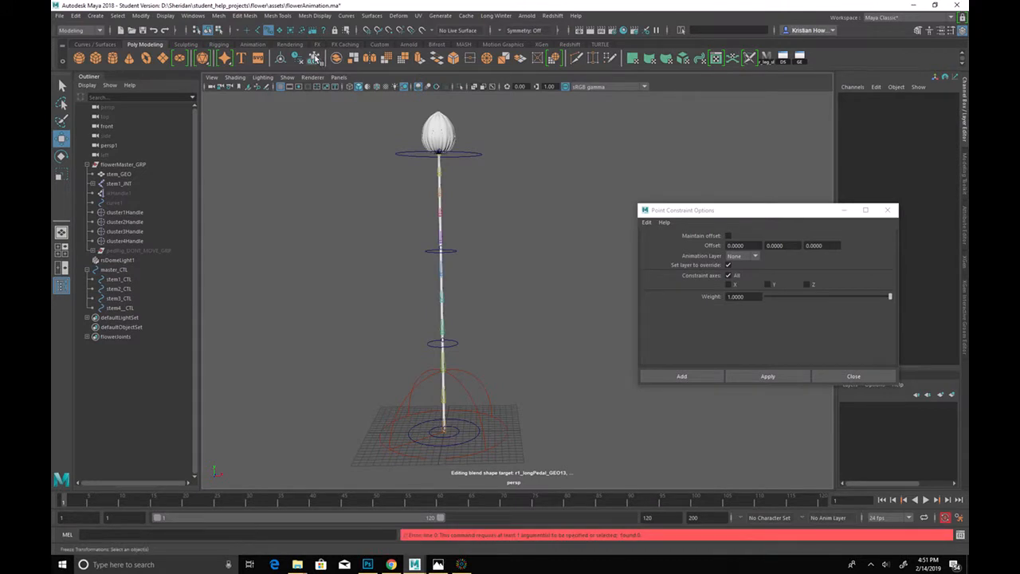
Step: Freeze the transformations of stem2_CTL and check the channel values of the other controls
left_click(151, 288)
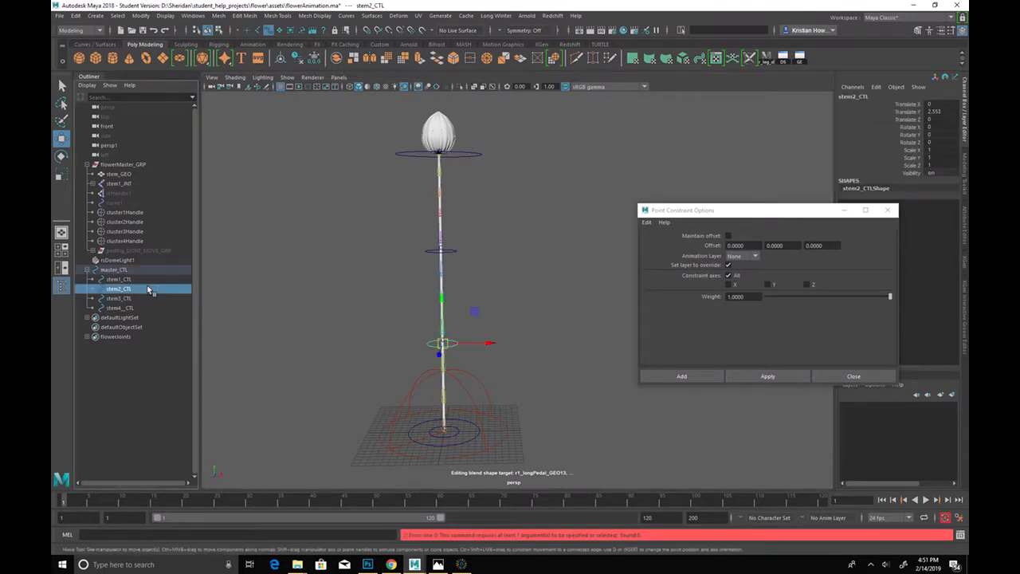
left_click(902, 105)
right_click(899, 109)
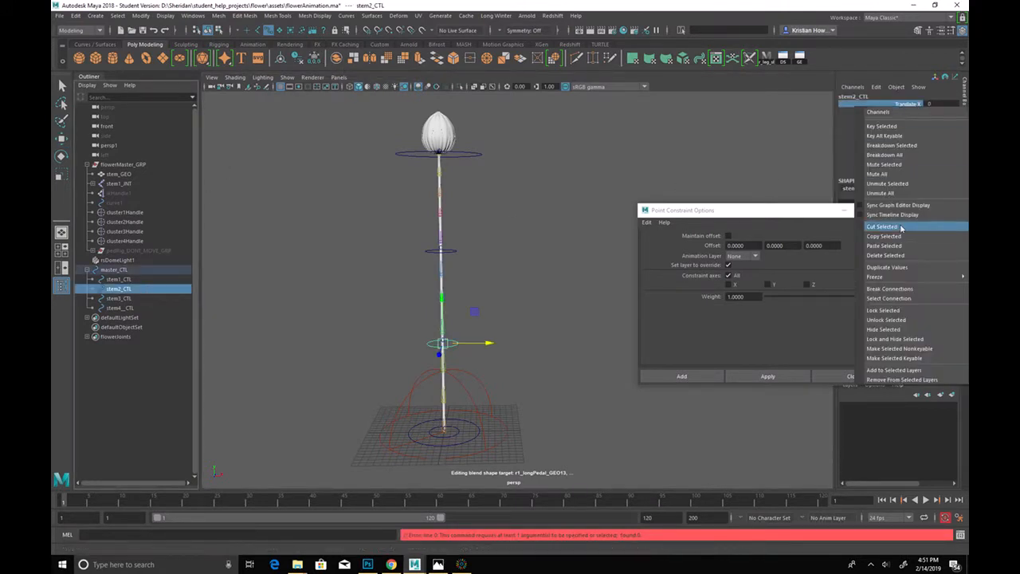
mouse_move(898, 283)
left_click(824, 283)
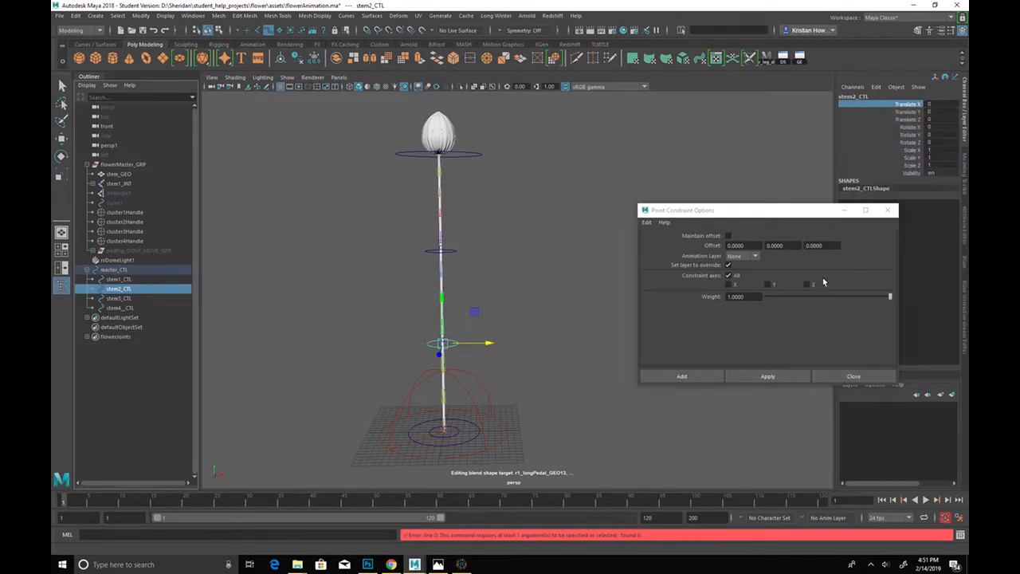
left_click(120, 279)
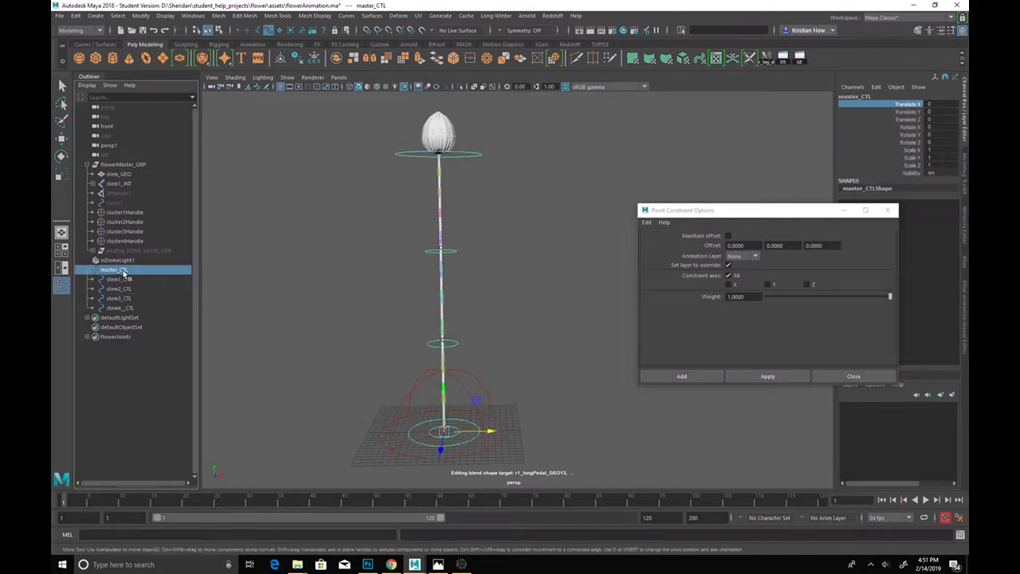
left_click(130, 290, "ctrl")
left_click(127, 298)
left_click(133, 307)
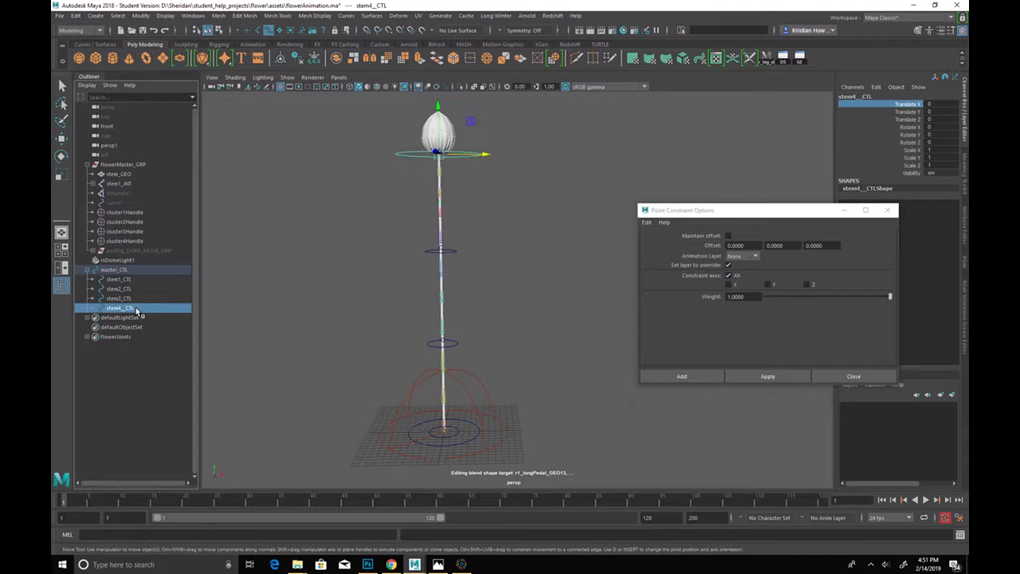
Step: Parent cluster4Handle under stem4__CTL and cluster2Handle under stem2_CTL
left_click(145, 240)
middle_click_drag(145, 241, 145, 299)
left_click(146, 222)
left_click(148, 231)
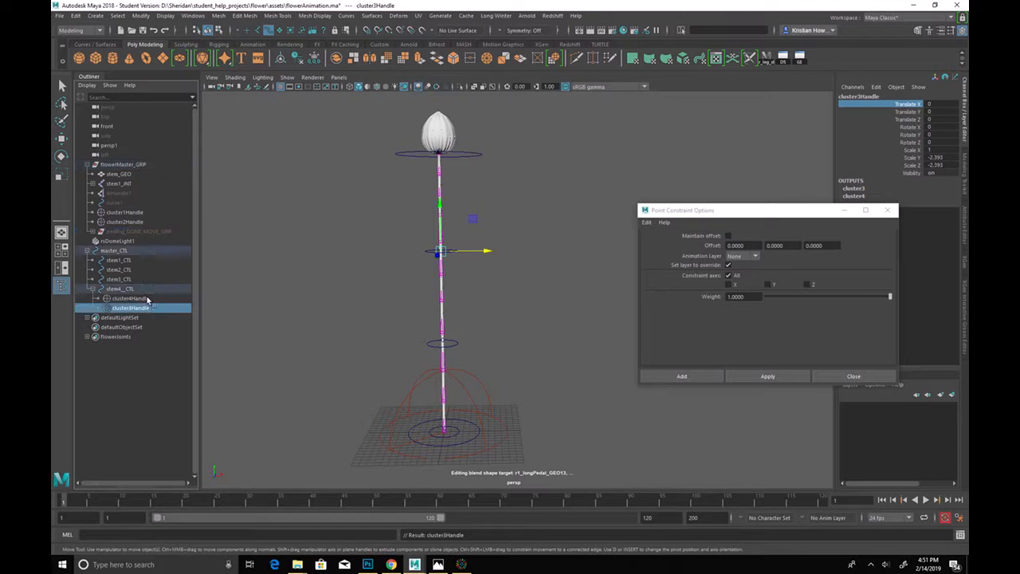
left_click(140, 221)
middle_click_drag(139, 221, 133, 285)
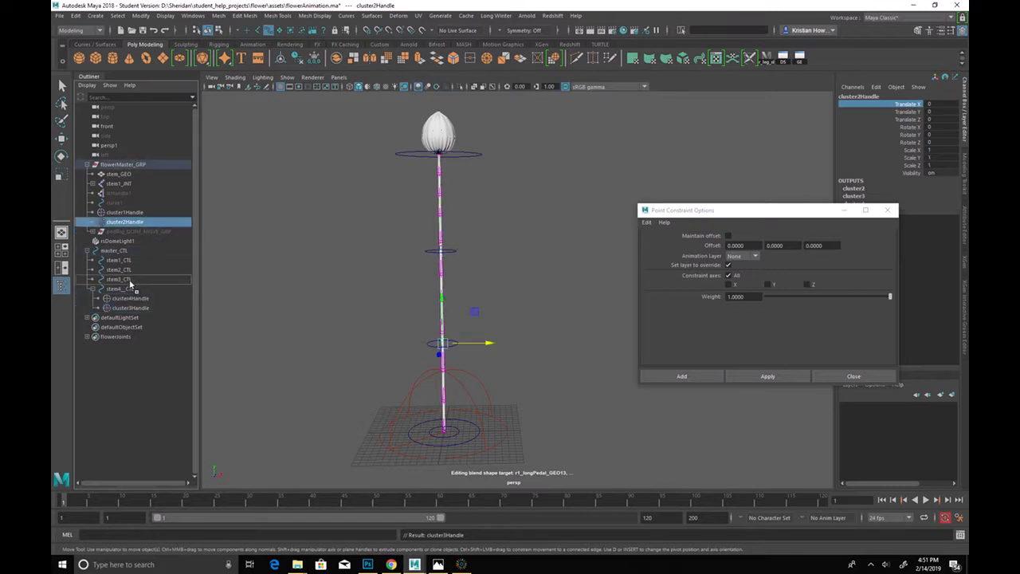
middle_click_drag(130, 285, 127, 271)
Step: Parent cluster3Handle under stem3_CTL and cluster1Handle under stem1_CTL
left_click(130, 298)
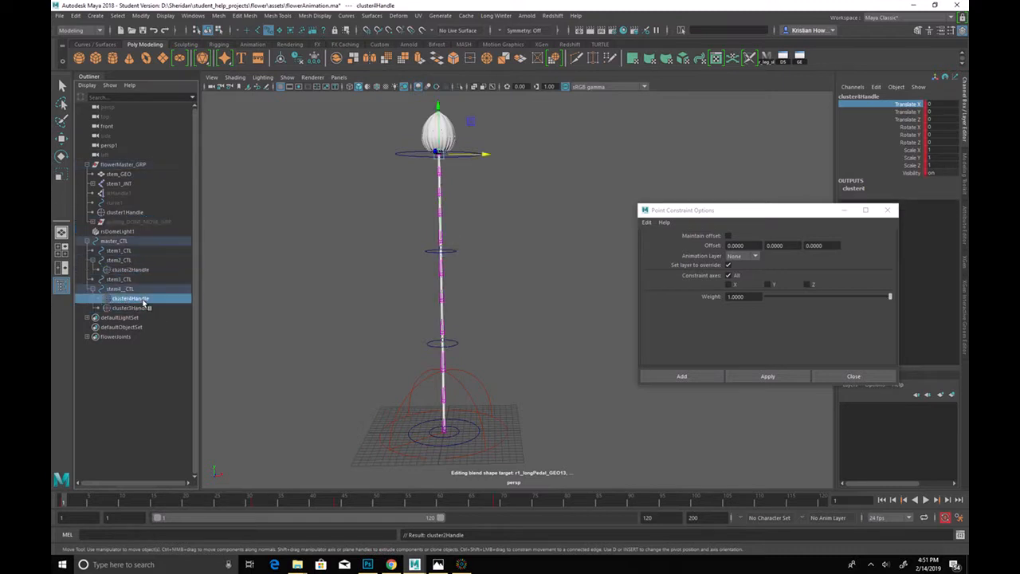
left_click(146, 309)
middle_click_drag(146, 309, 145, 283)
left_click(132, 208)
middle_click_drag(131, 208, 134, 253)
Step: Enable drawing overrides in the display attributes of master_CTL and set the override color mode to RGB
left_click(114, 231)
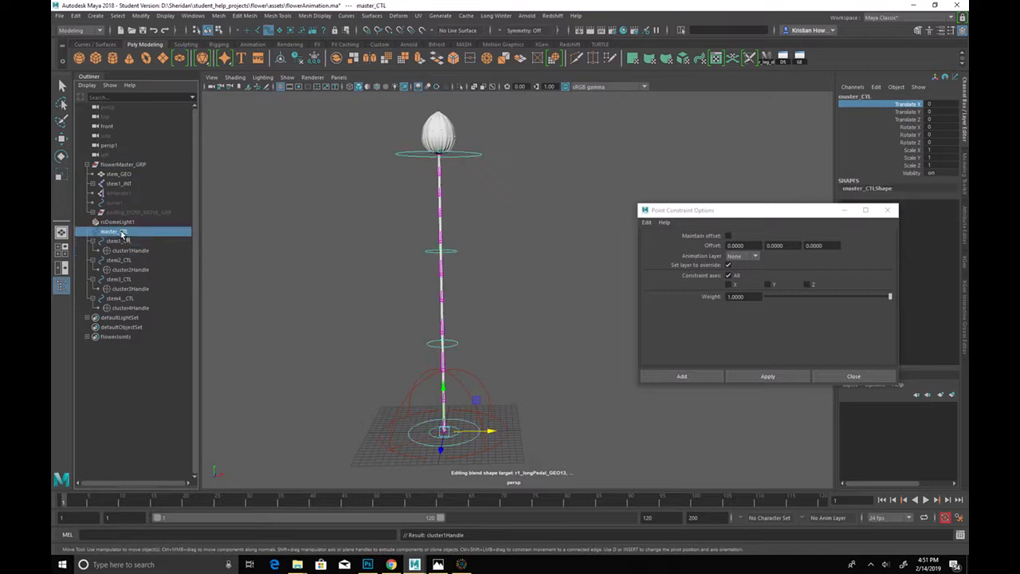
key("ctrl+a")
left_click_drag(836, 203, 672, 144)
left_click(763, 94)
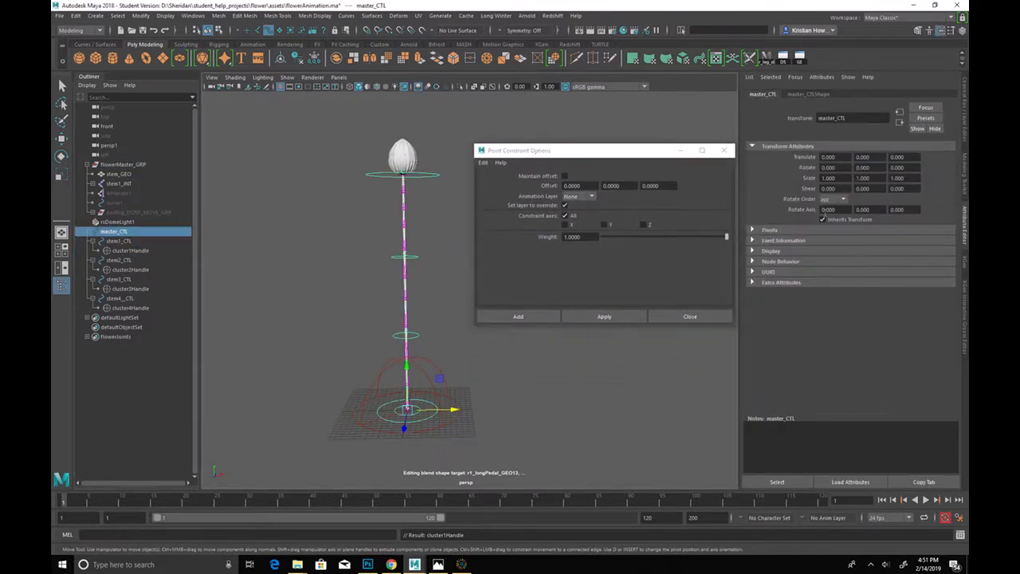
left_click(770, 252)
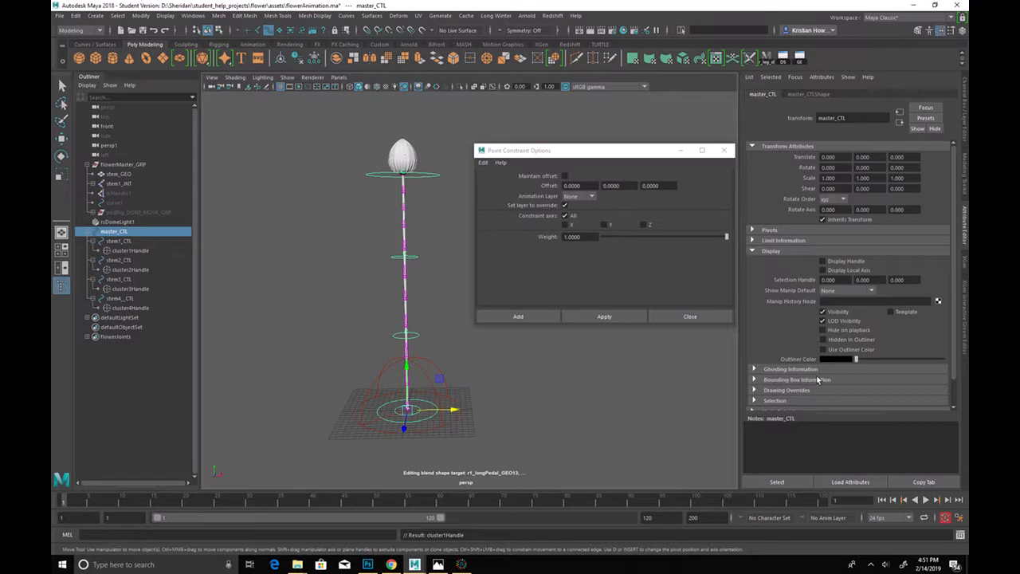
scroll(783, 316, "down", 1)
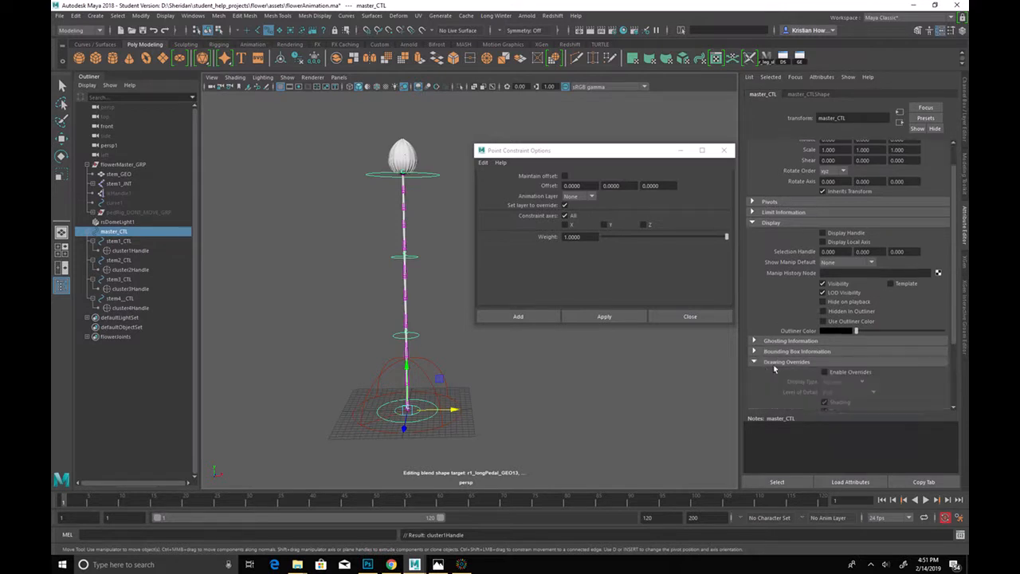
left_click(766, 363)
scroll(837, 372, "down", 3)
left_click(843, 282)
left_click(849, 351)
left_click(841, 367)
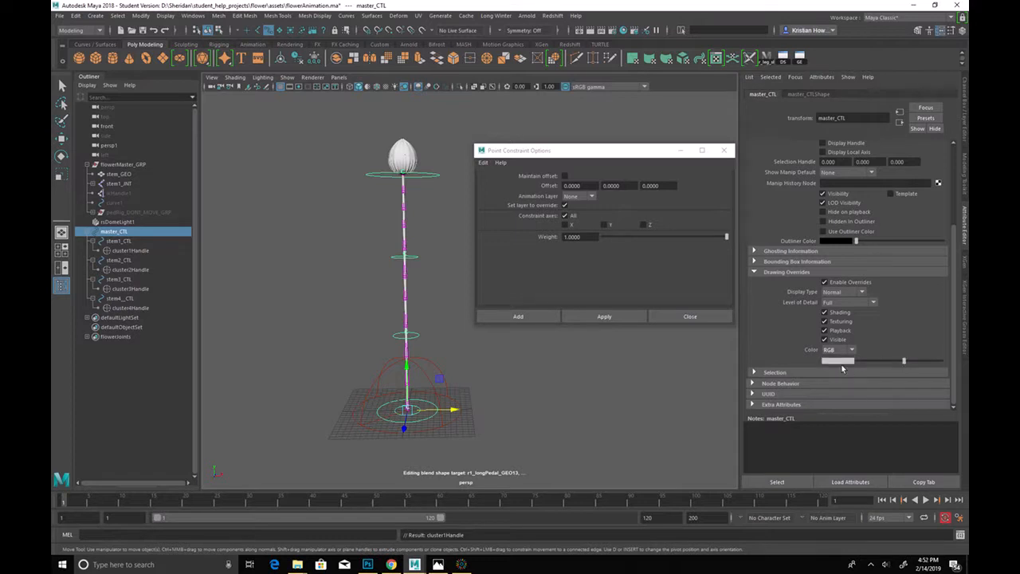
Step: Set the override color of master_CTL to a bright yellow-green at full saturation and value
left_click(836, 362)
left_click_drag(897, 357, 929, 387)
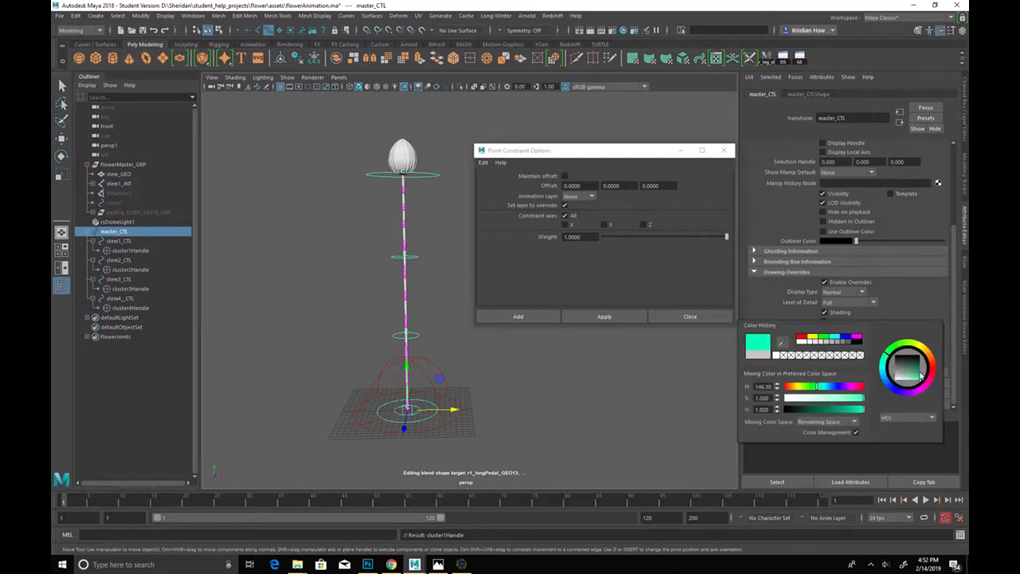
mouse_move(886, 351)
left_mouse_down()
mouse_move(884, 364)
mouse_move(906, 354)
left_mouse_up()
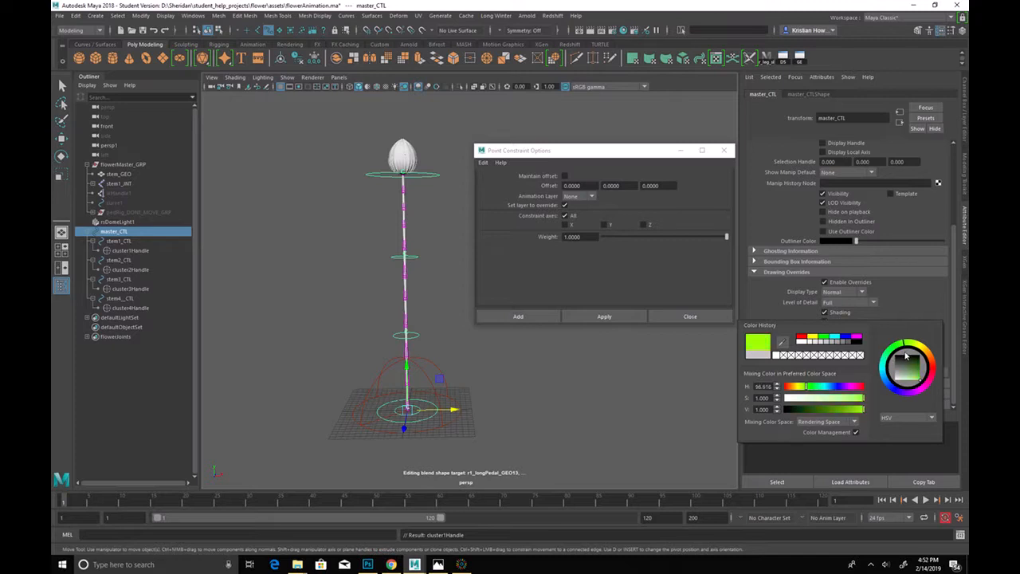
left_click(574, 410)
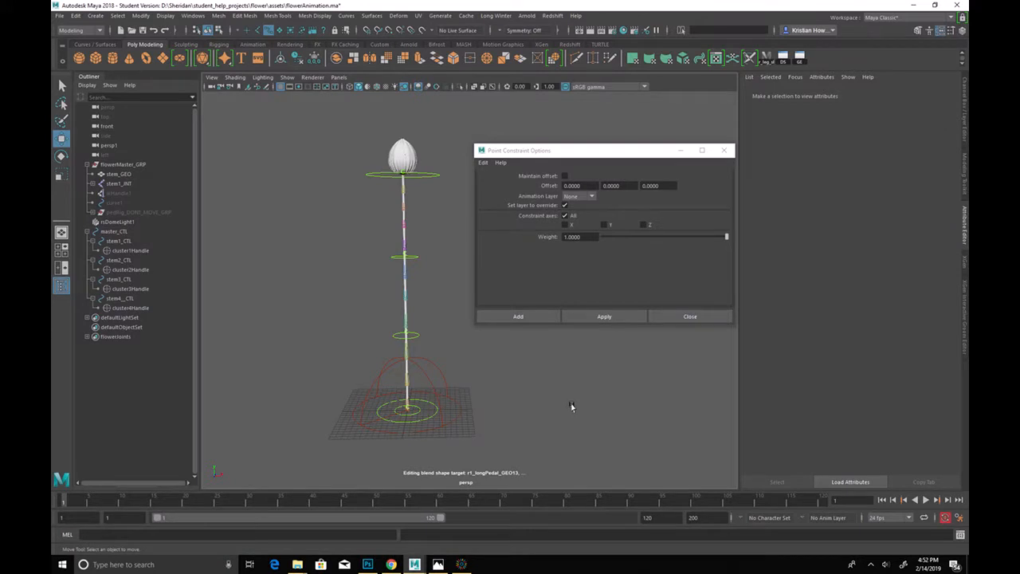
Step: Hide the four cluster handles parented under the stem controls
left_click(130, 308)
left_click(133, 288, "ctrl")
left_click(135, 269, "ctrl")
left_click(131, 250, "ctrl")
left_click(143, 249, "ctrl")
left_click(144, 253, "ctrl")
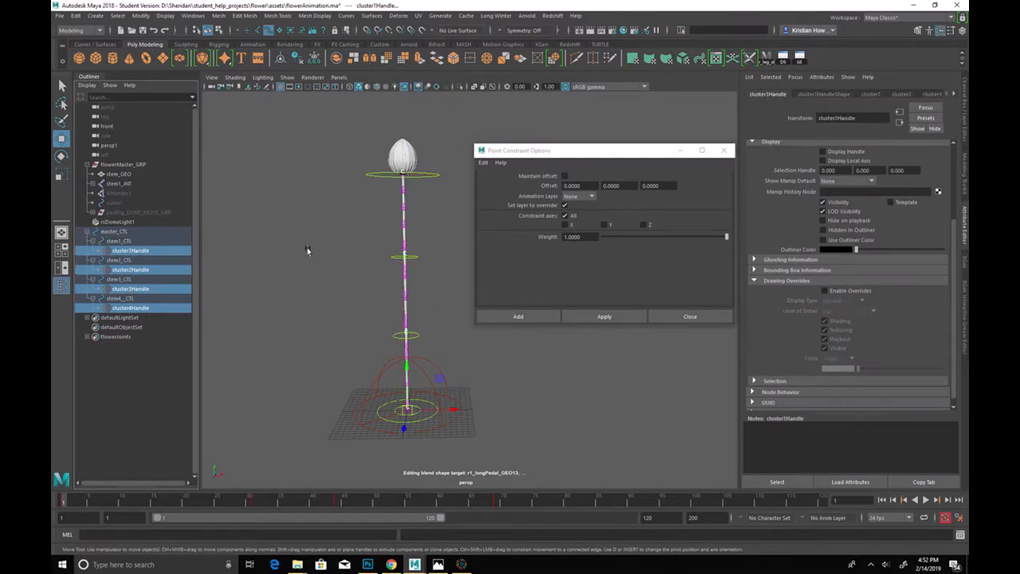
key("ctrl+h")
left_click(247, 274)
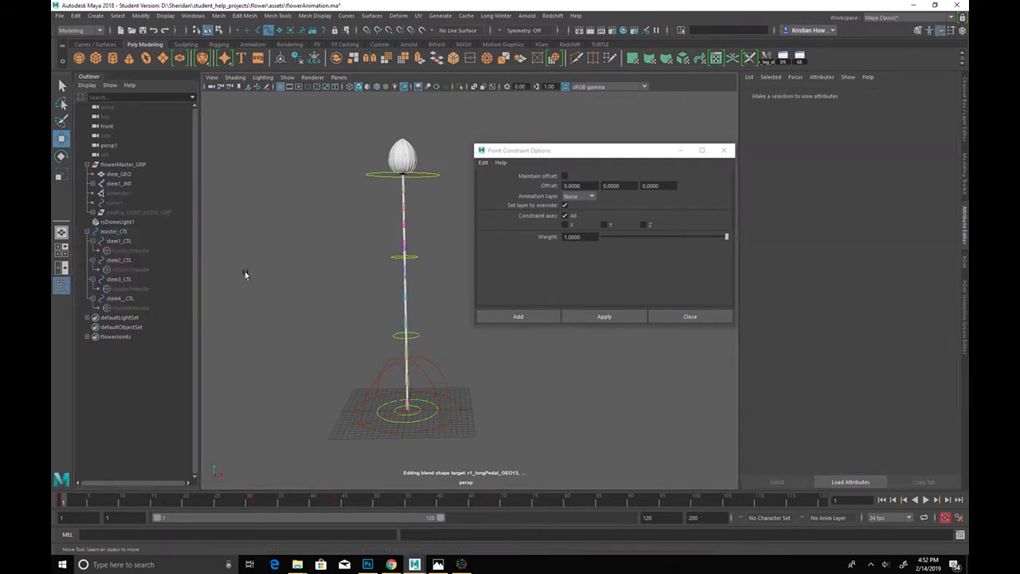
Step: Test the stem's bend by moving stem4__CTL sideways and down, and reset its translation to 0 on all axes
left_click_drag(628, 150, 718, 90)
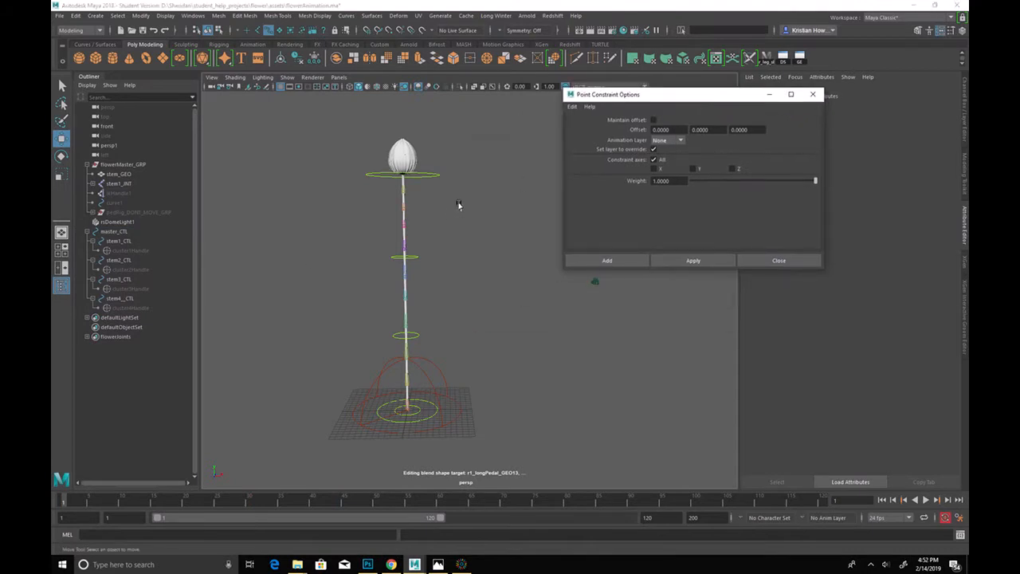
left_click(435, 171)
left_click_drag(398, 177, 328, 210)
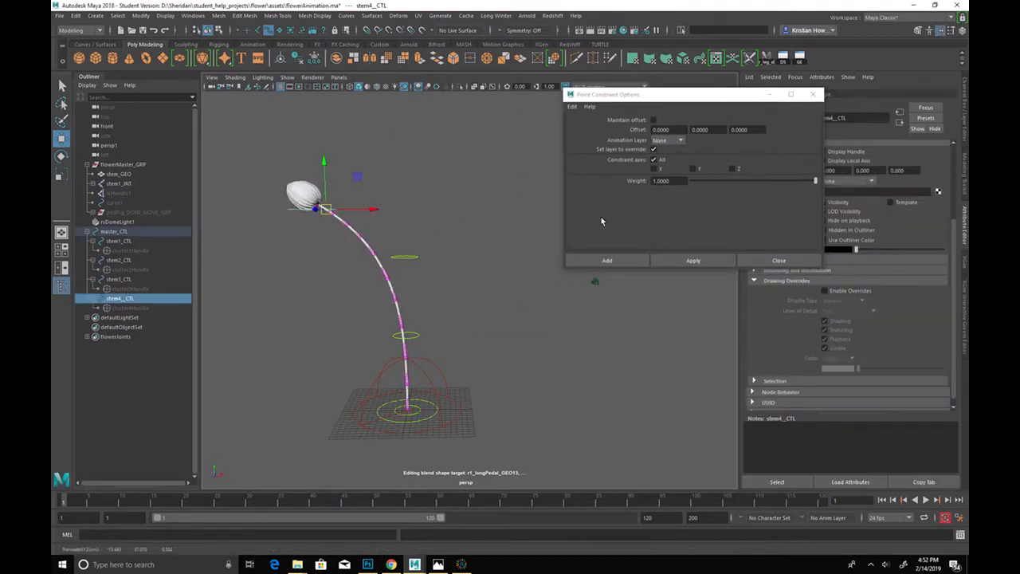
key("ctrl+a")
left_click_drag(933, 118, 942, 105)
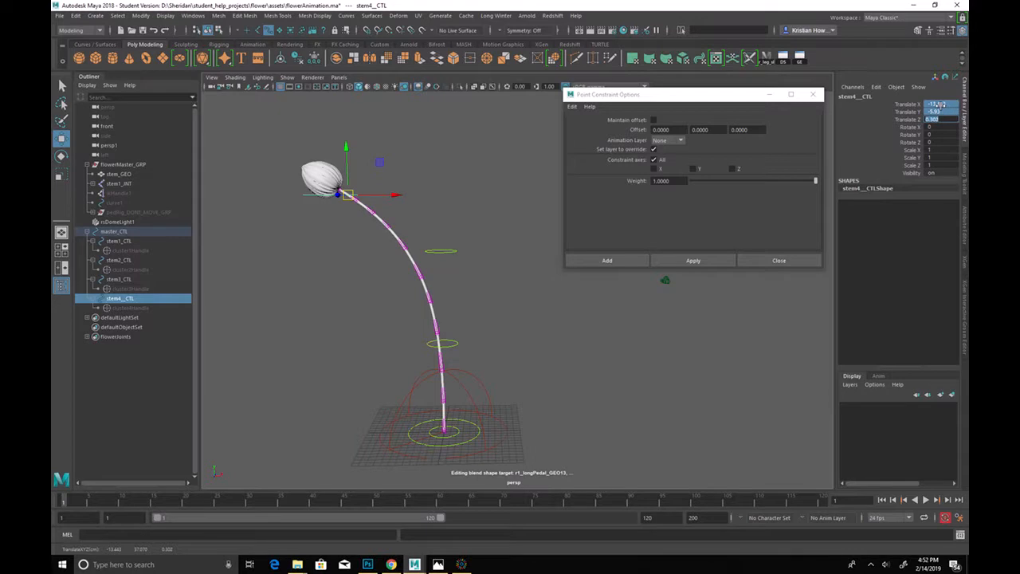
type("0")
key("Return")
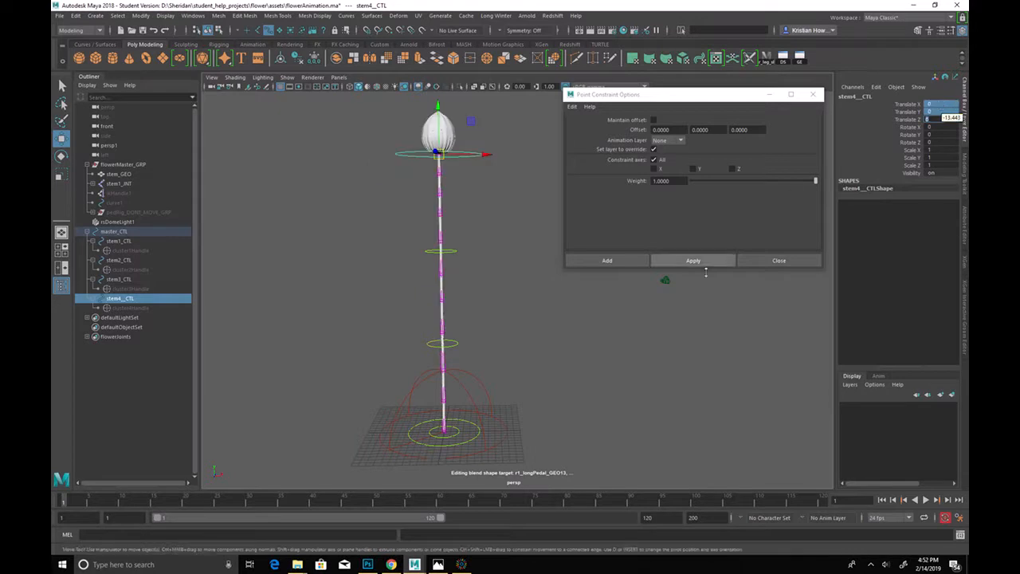
Step: Test stem2_CTL by moving it sideways and undo the move
left_click(446, 341)
left_click_drag(449, 346, 405, 352)
key("ctrl+z")
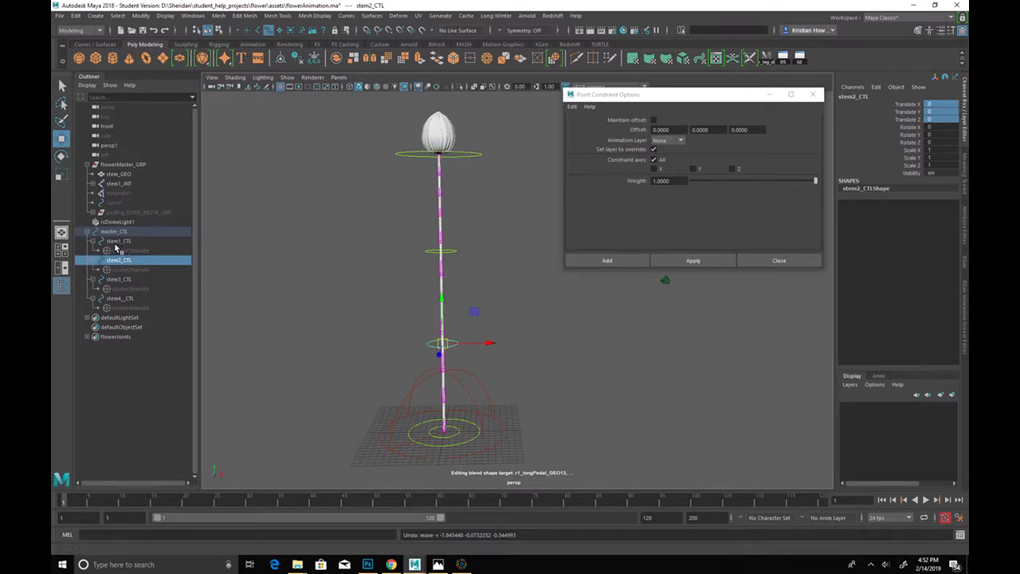
Step: Dismiss the phone notifications and close the phone mirroring window
mouse_move(938, 29)
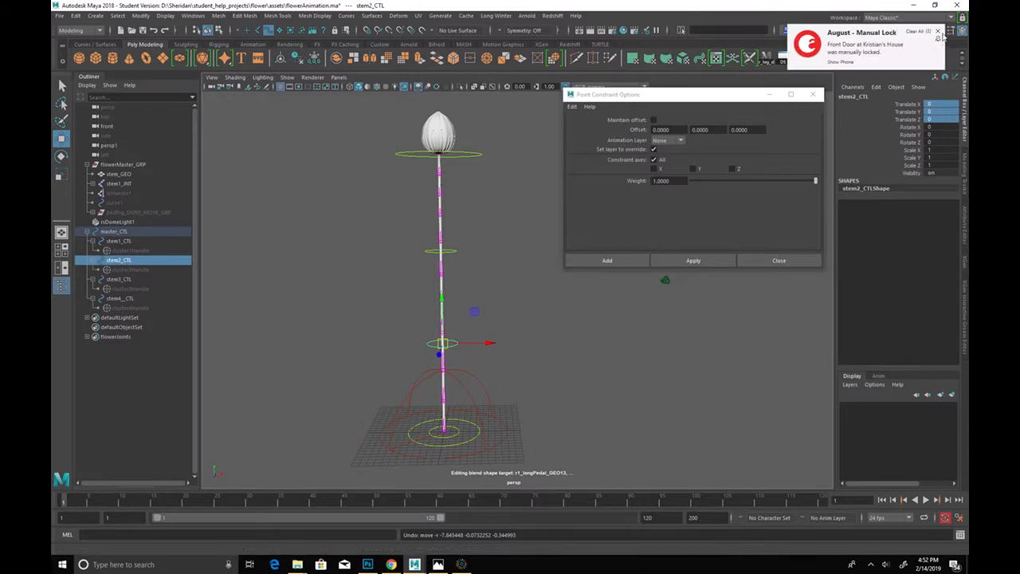
left_click(938, 32)
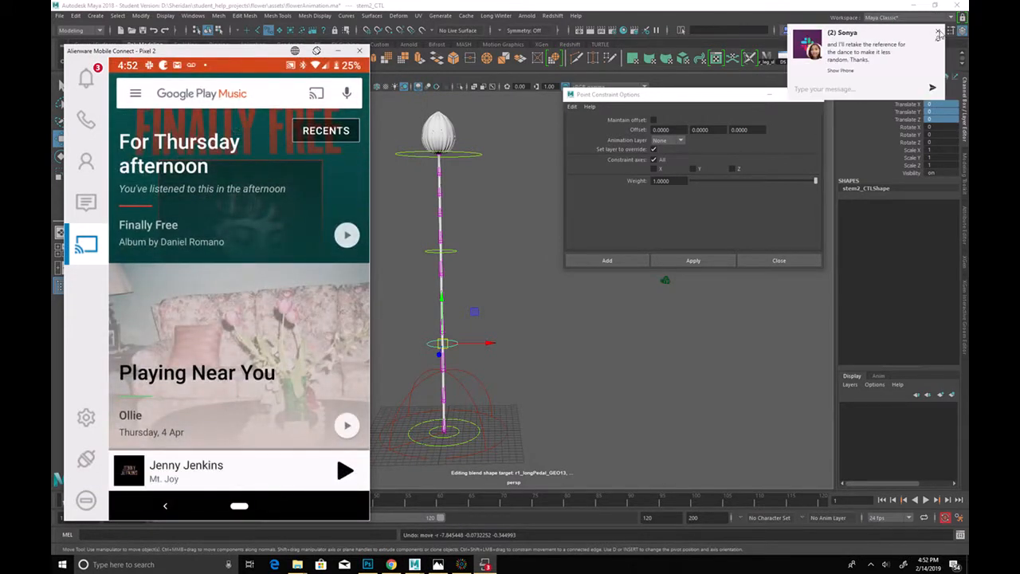
left_click(938, 34)
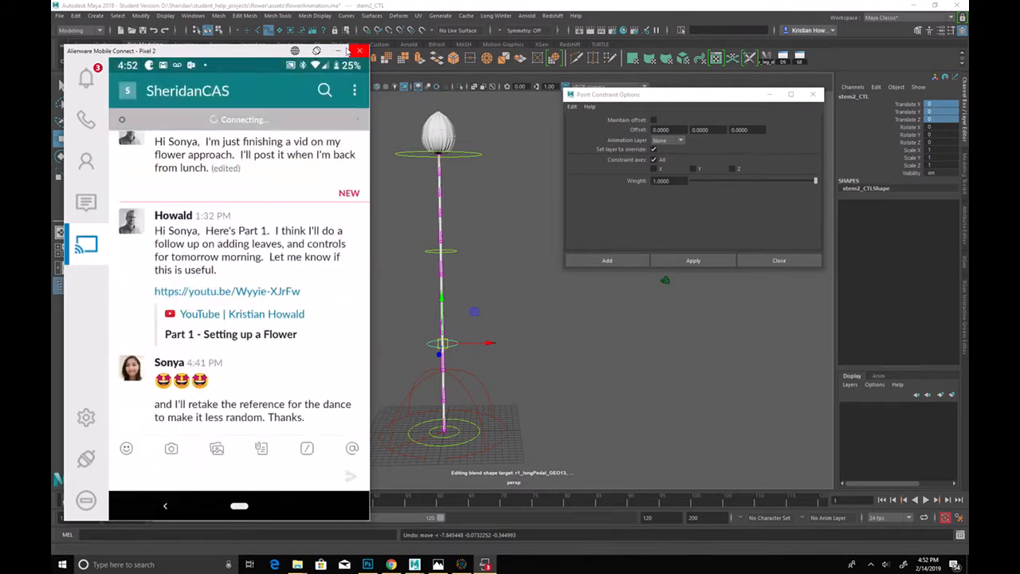
left_click(357, 50)
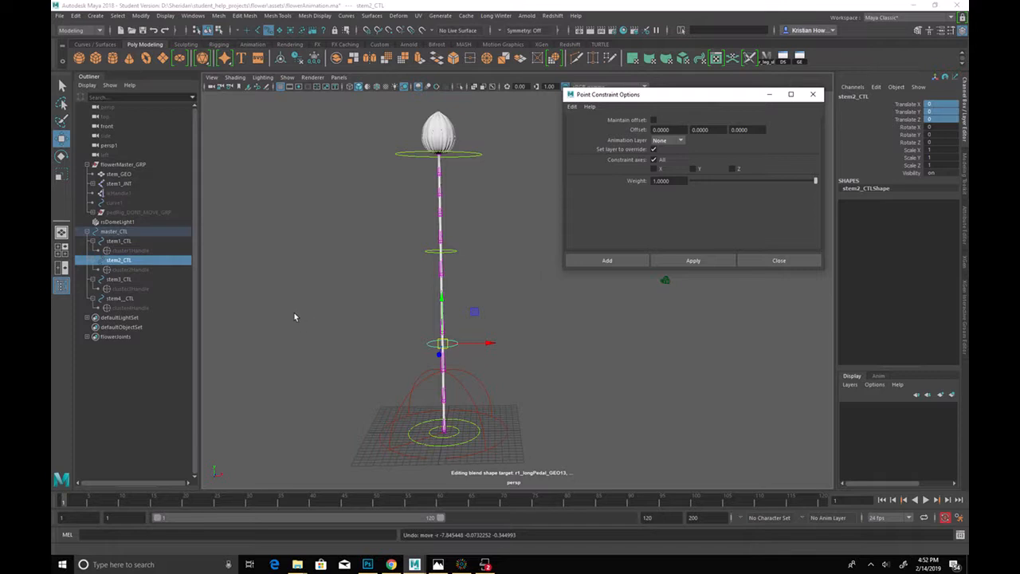
Step: Group master_CTL into a group named control_GRP and parent it under flowerMaster_GRP
middle_click_drag(556, 400, 402, 277, "alt")
left_click_drag(402, 276, 592, 381, "alt")
left_click(134, 231)
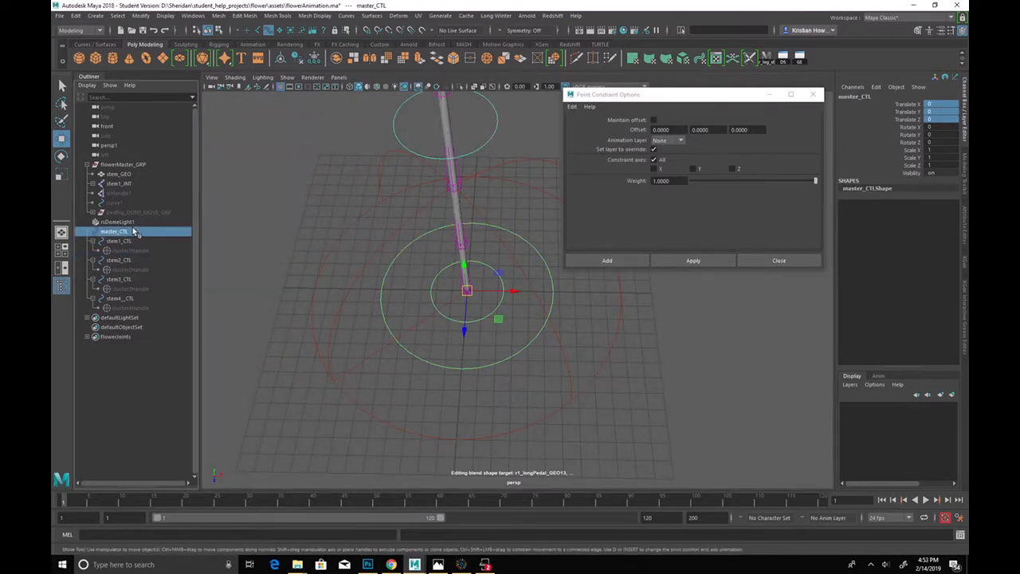
key("ctrl+g")
double_click(123, 232)
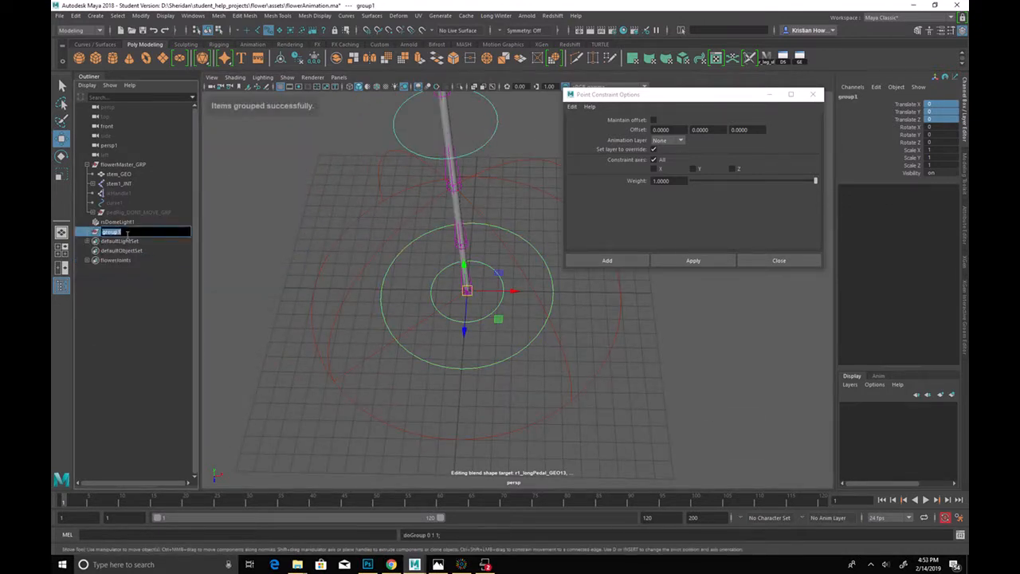
type("dontrol")
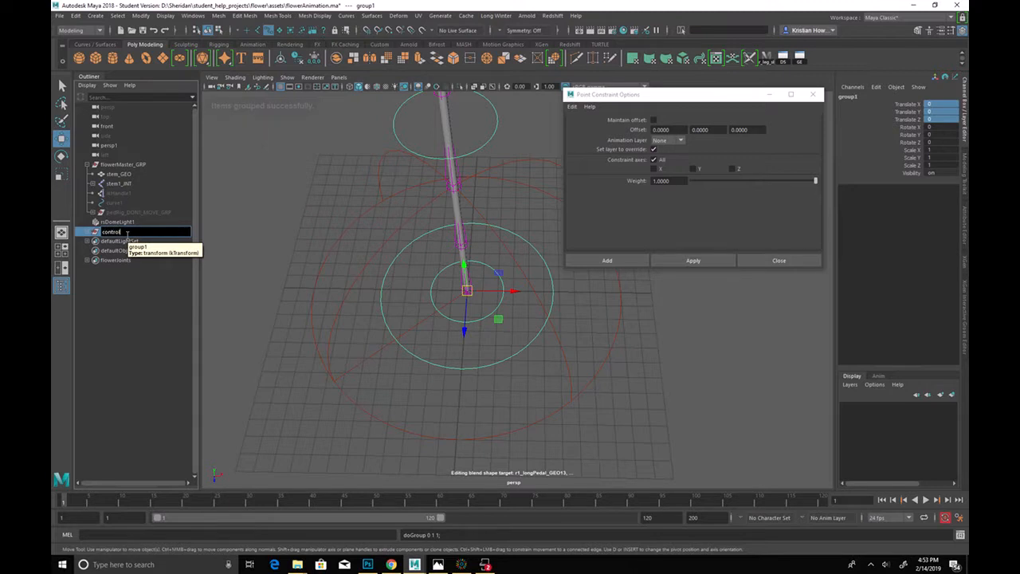
type("_GRP")
key("Return")
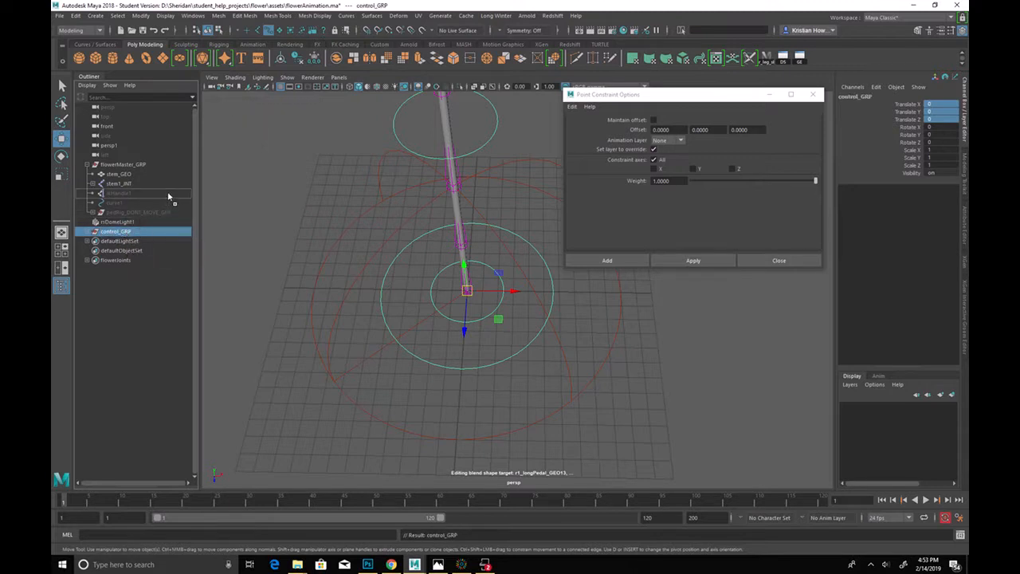
middle_click_drag(151, 164, 153, 167)
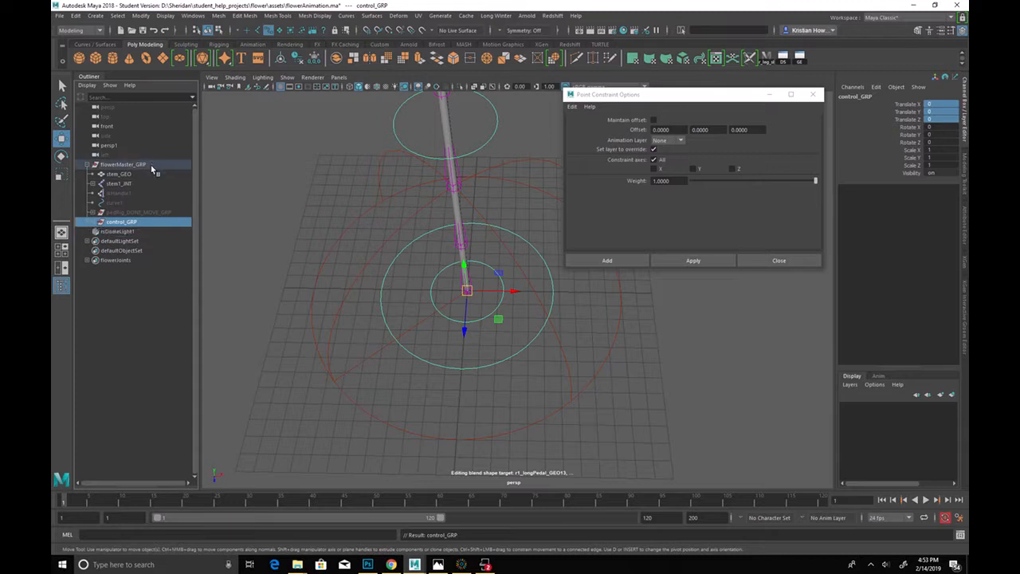
left_click(237, 275)
Step: Create a polygon plane beside the stem at about 7.2 in X and stretch it to about 3.6 in X
left_click_drag(592, 376, 547, 347, "alt")
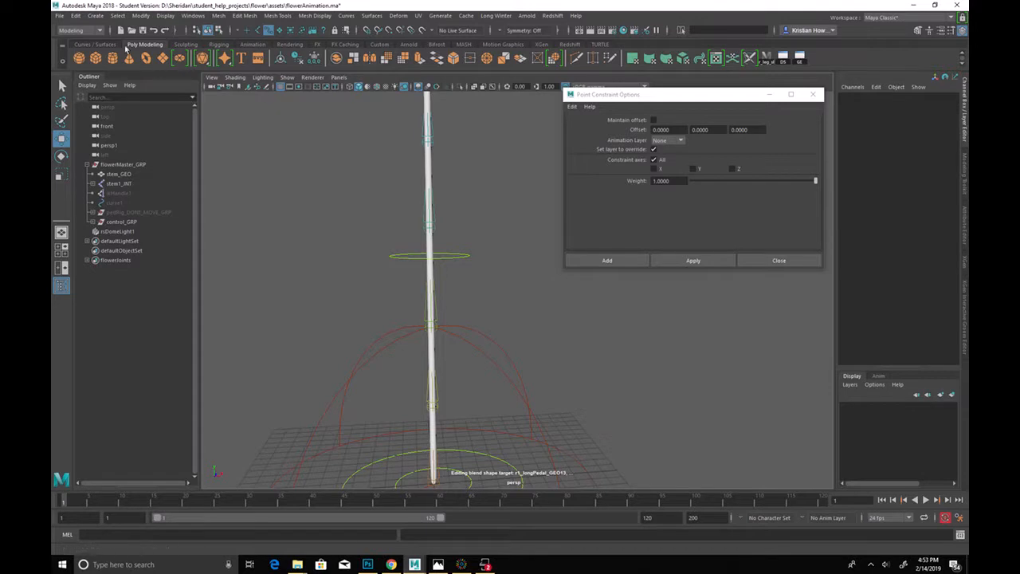
left_click(163, 58)
left_click_drag(558, 415, 553, 364, "alt")
key("r")
left_click_drag(434, 322, 353, 239)
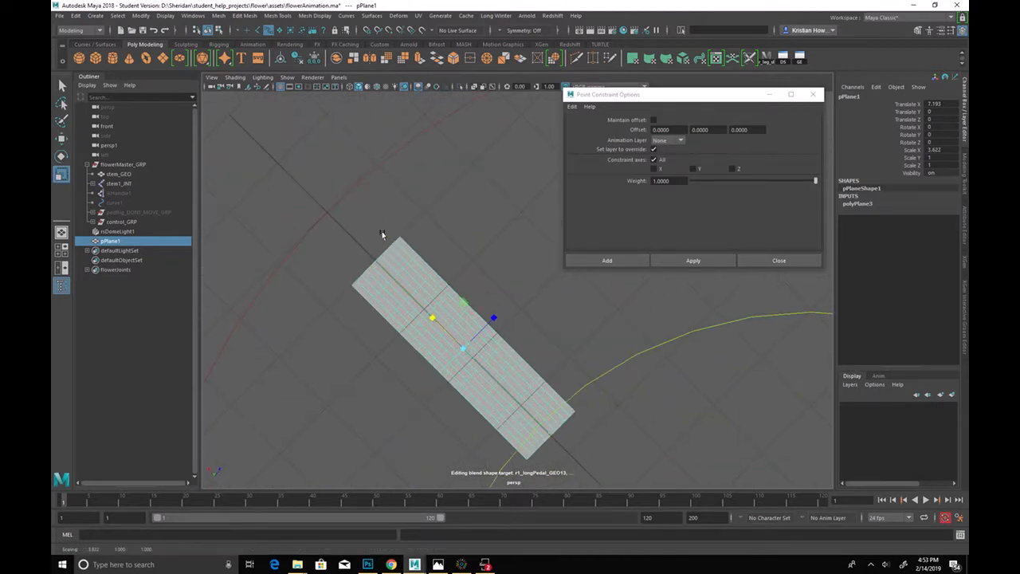
Step: Clear away the point constraint options and set the plane's subdivisions to 13 in width and 5 in height
left_click(812, 94)
left_click(871, 206)
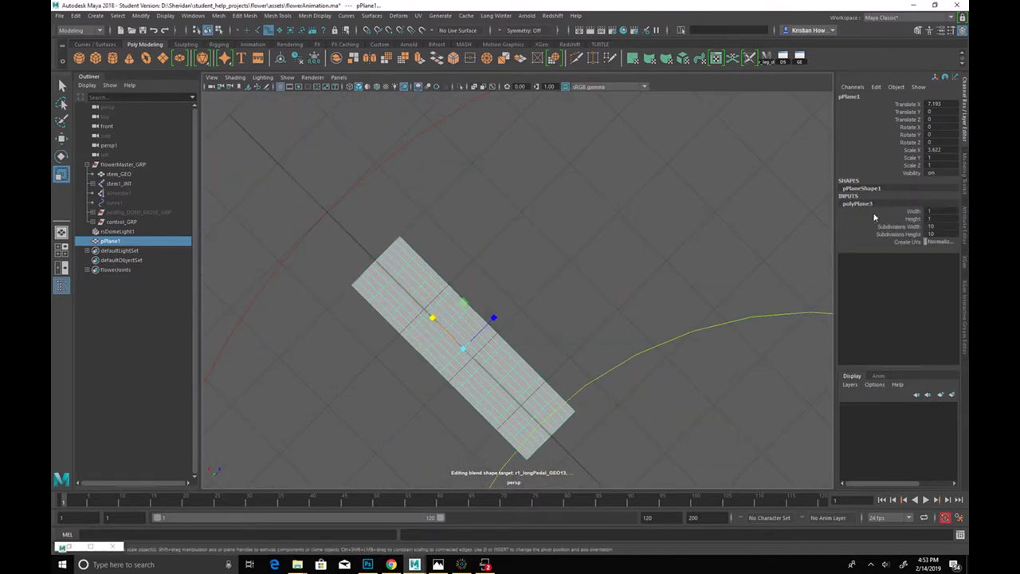
left_click(876, 226)
left_click(876, 233)
middle_click_drag(624, 285, 568, 296)
left_click(899, 226)
middle_click_drag(615, 244, 701, 240)
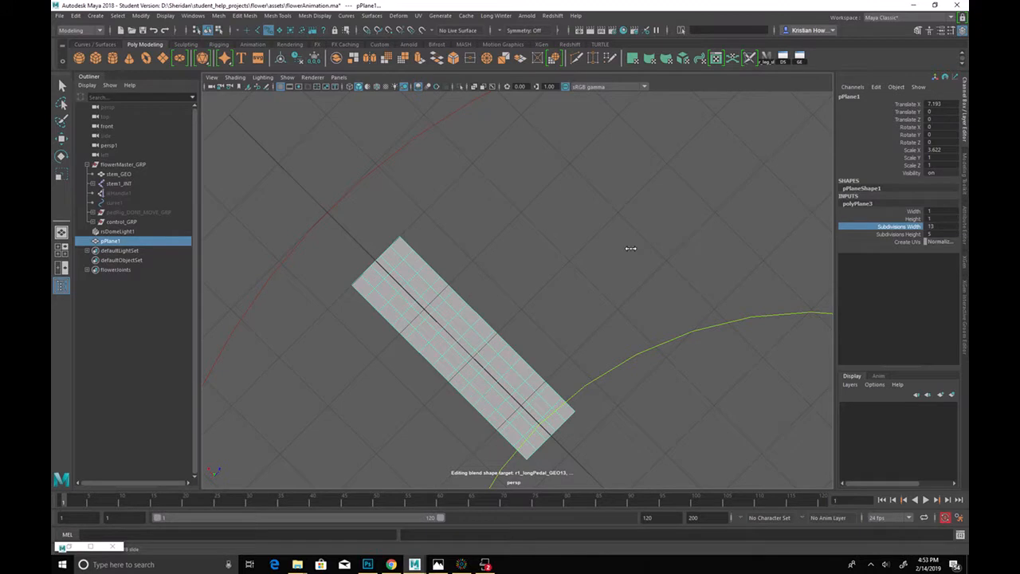
Step: Try cutting the plane's end by deleting its two corner vertices, and undo the deletions
left_click_drag(428, 284, 592, 236, "alt")
key("q")
right_click_drag(592, 237, 455, 175)
left_click(549, 188)
key("Delete")
left_click(597, 192)
key("Delete")
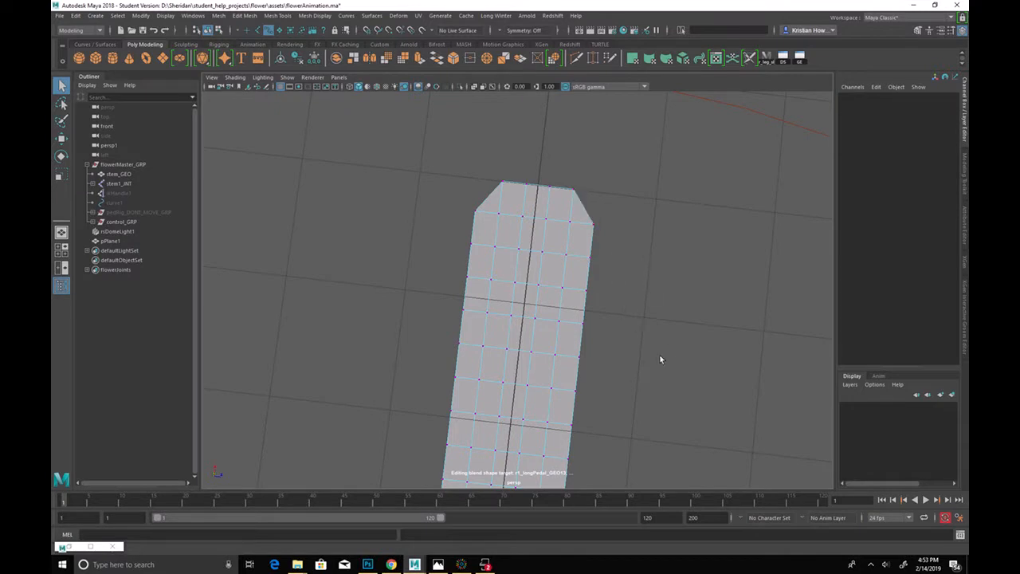
left_click_drag(649, 401, 628, 320, "alt")
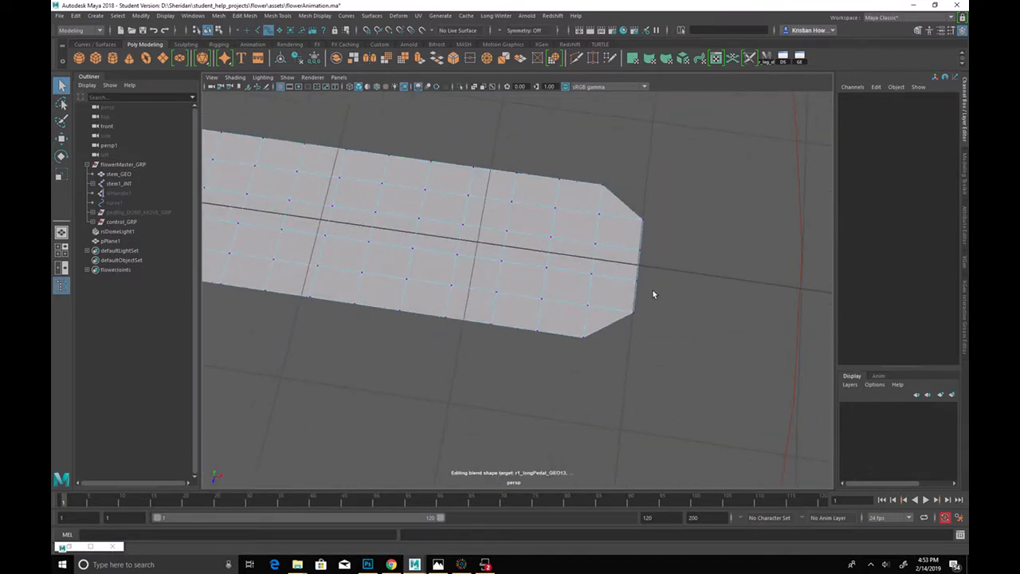
key("ctrl+z")
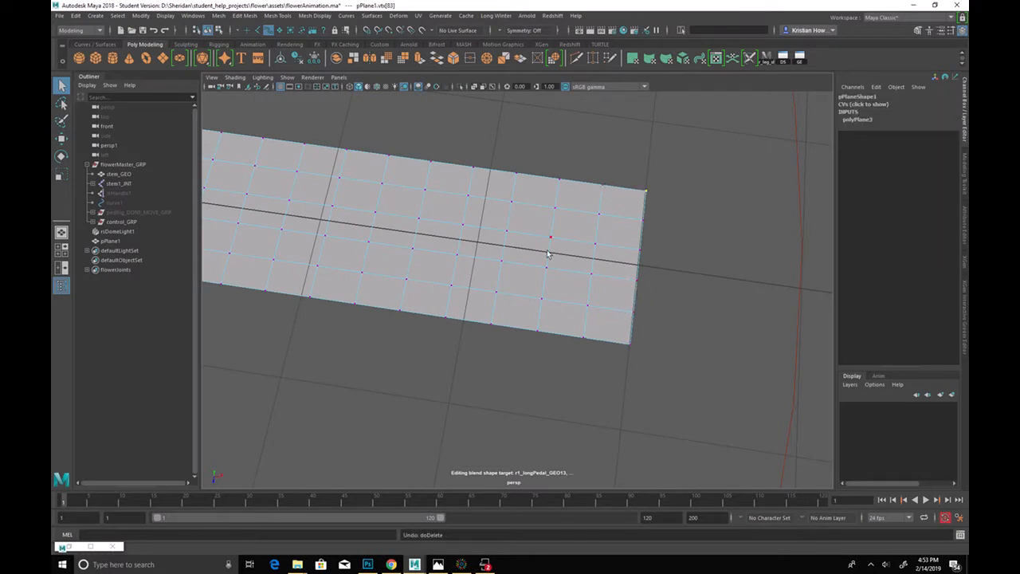
Step: Dismiss the new notification and minimize the phone mirroring window
left_click(670, 202)
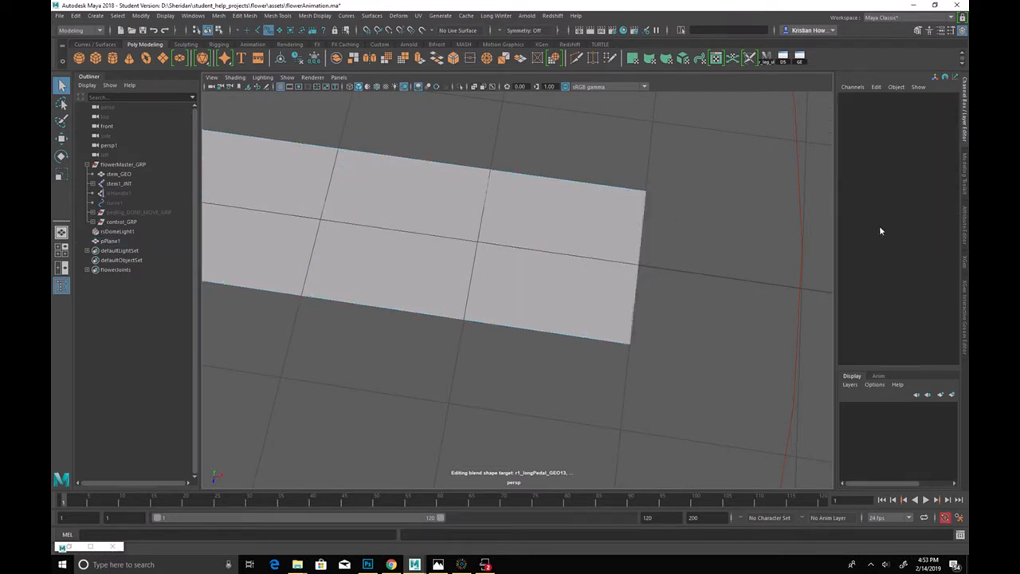
left_click(908, 46)
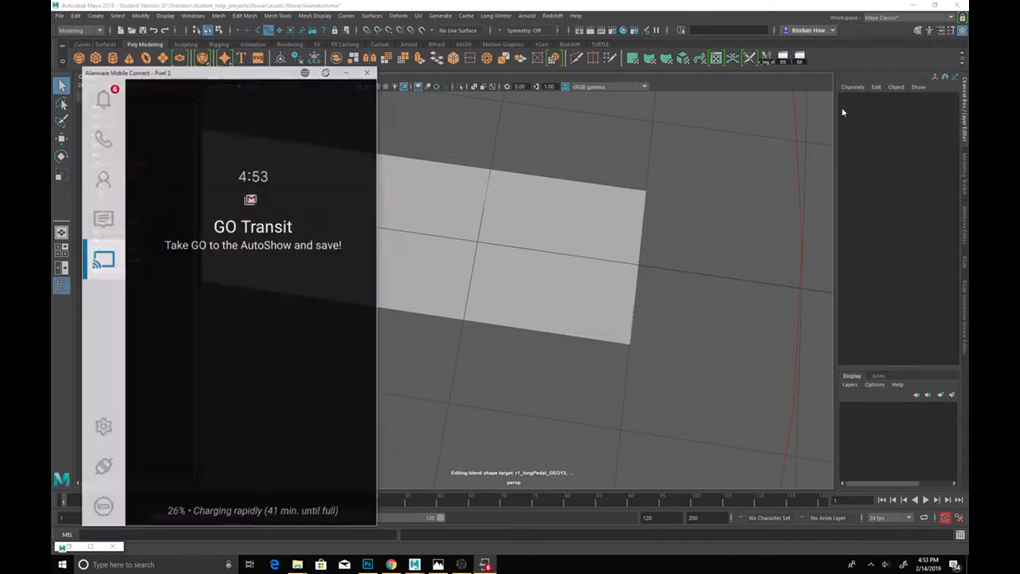
left_click(338, 51)
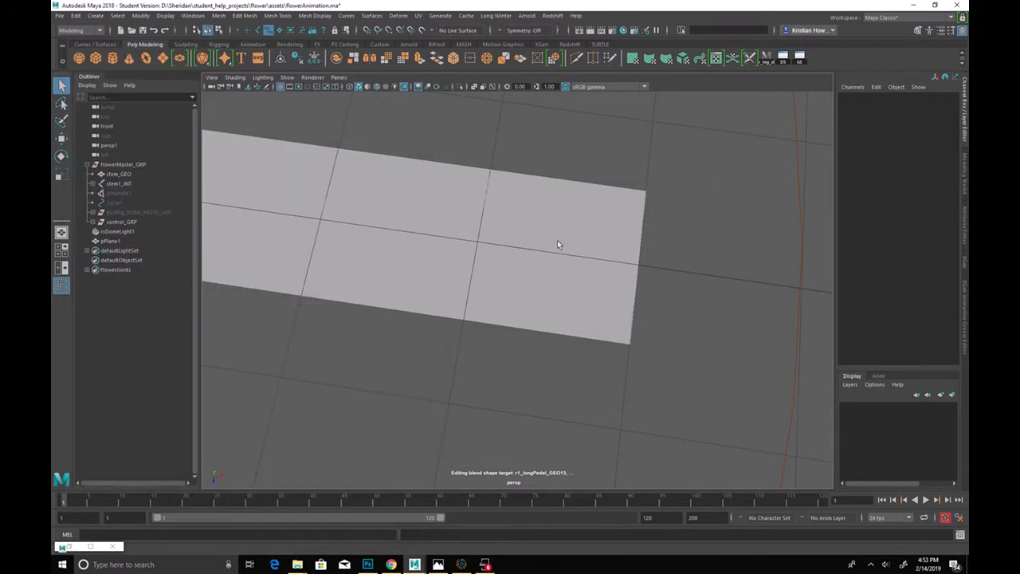
Step: Set the plane's height subdivisions to 6
left_click(424, 221)
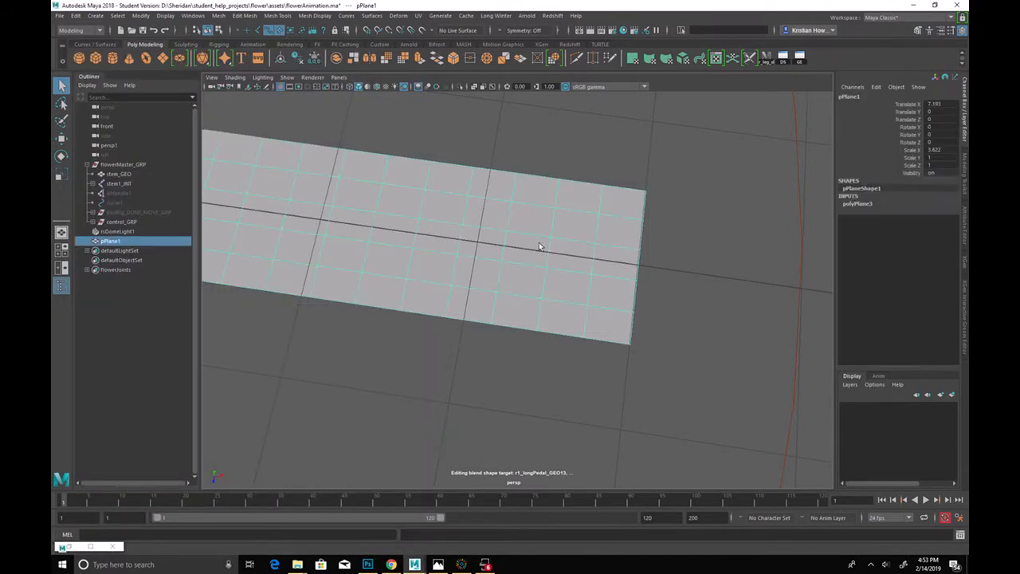
left_click(854, 204)
double_click(940, 234)
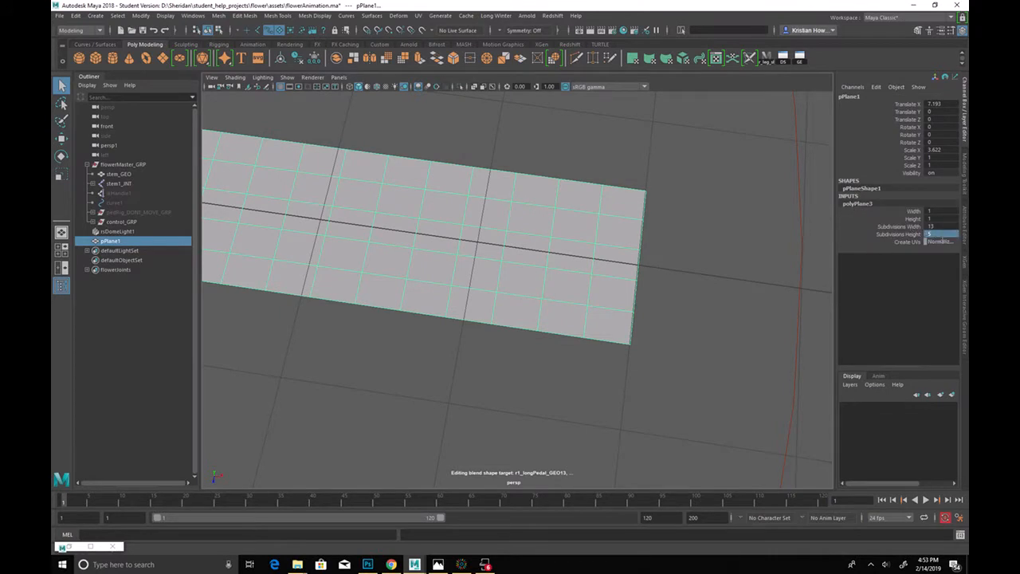
key("Return")
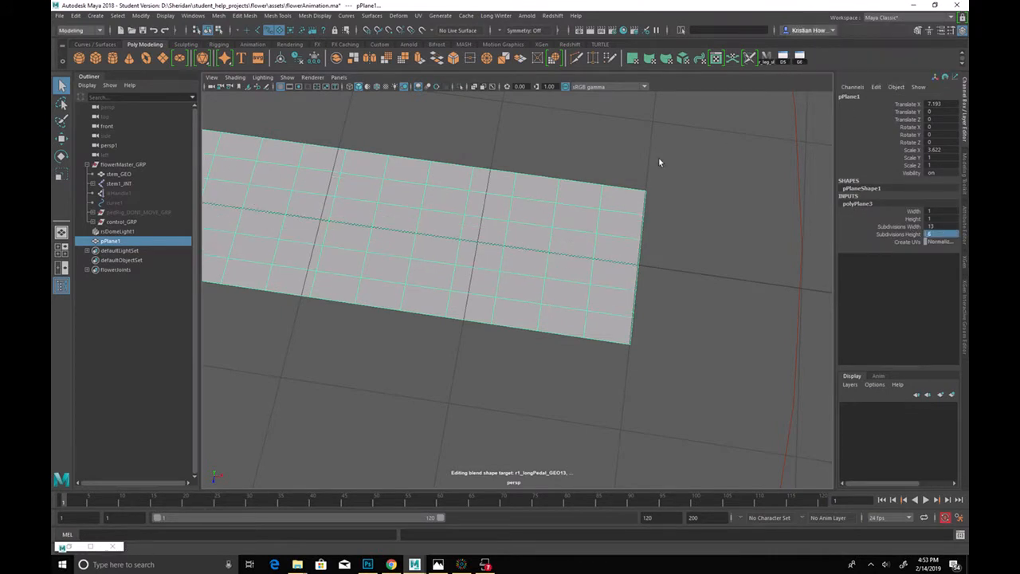
Step: Delete the two corner vertices at one end of the plane and turn on the smooth mesh preview
left_click_drag(526, 209, 613, 274, "alt")
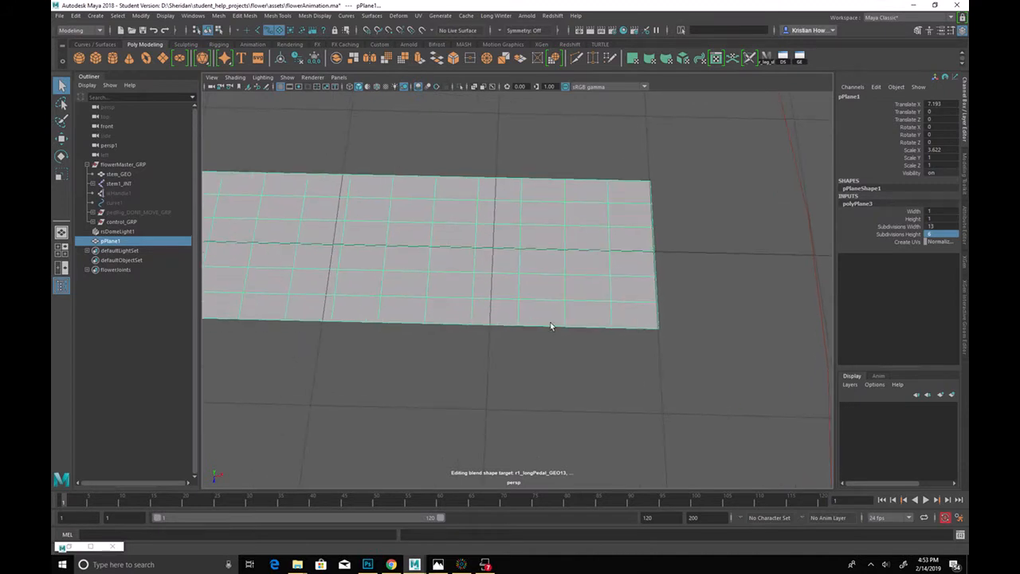
right_click_drag(569, 325, 481, 321)
left_click(644, 325)
key("Delete")
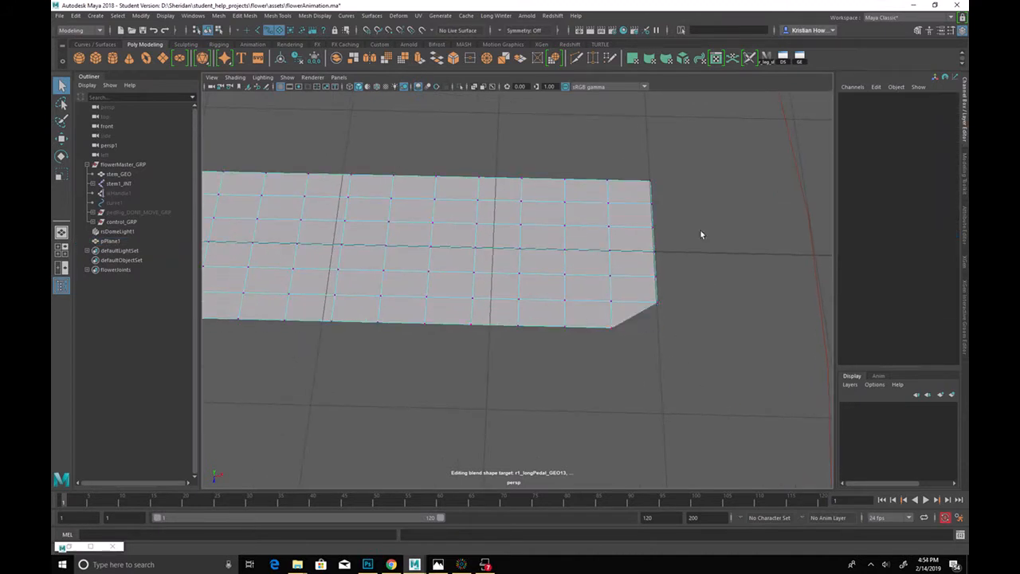
left_click(650, 182)
key("Delete")
key("3")
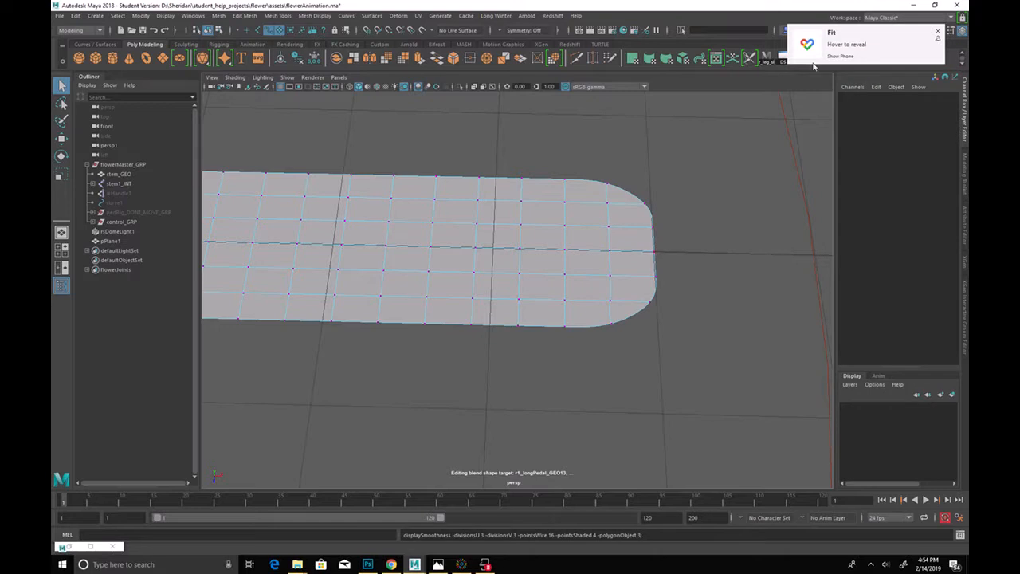
Step: Select the middle vertex at the plane's rounded end, dismiss the notification and close the phone mirroring window
left_click(668, 253)
left_click_drag(667, 253, 688, 272, "alt")
key("w")
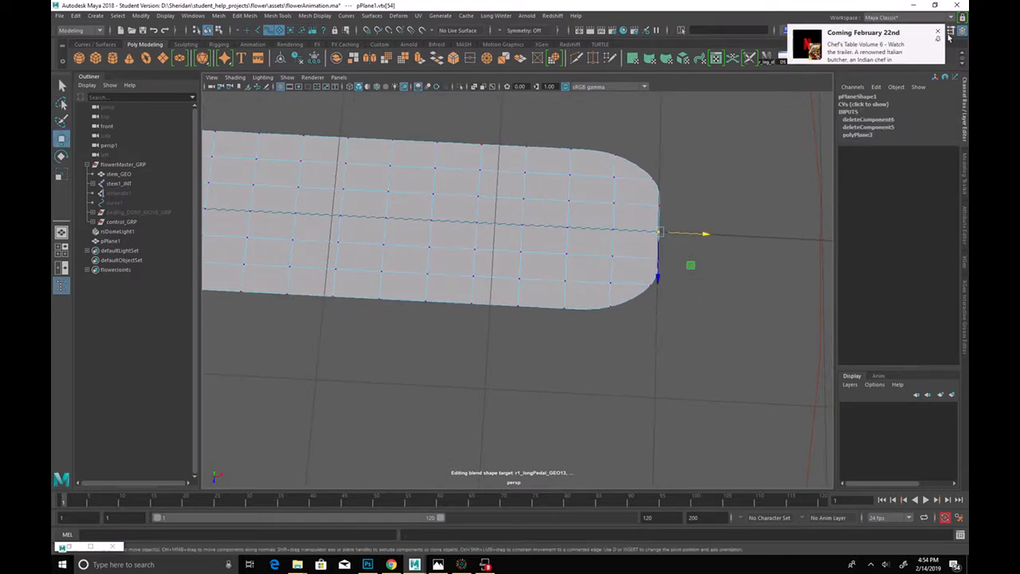
left_click(939, 31)
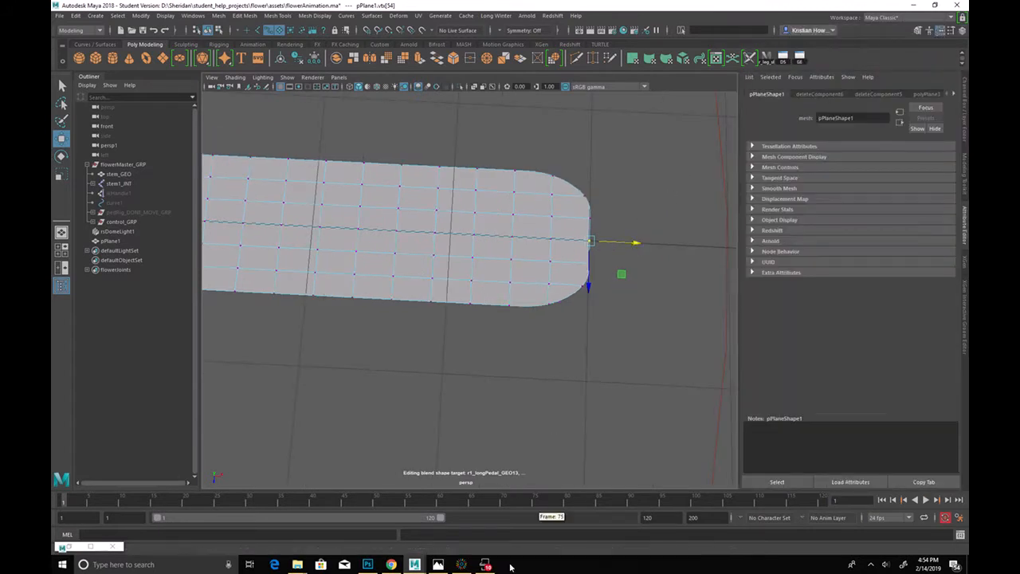
right_click(485, 566)
left_click(461, 548)
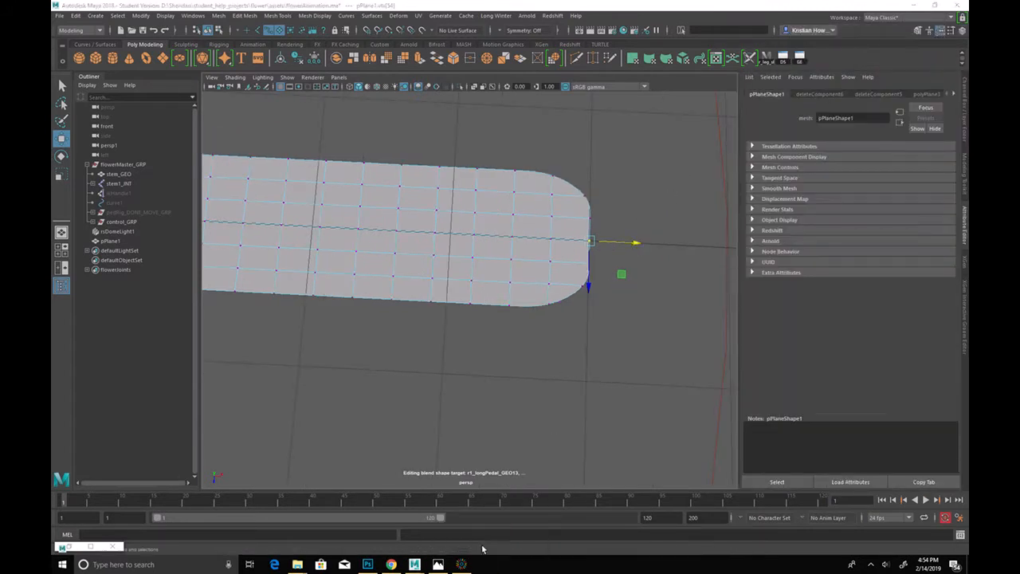
Step: Enable soft selection with a falloff around the end and pull the middle vertex outward along X into a pointed tip
mouse_move(636, 248)
left_mouse_down()
mouse_move(654, 246)
mouse_move(634, 249)
left_mouse_up()
key("b")
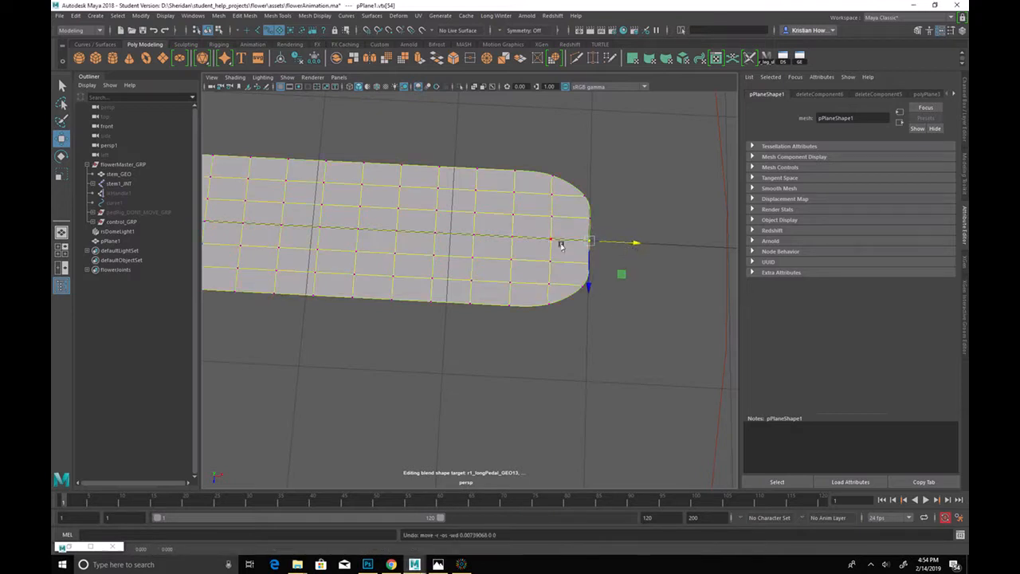
left_click_drag(399, 239, 402, 271)
left_click_drag(637, 241, 693, 247)
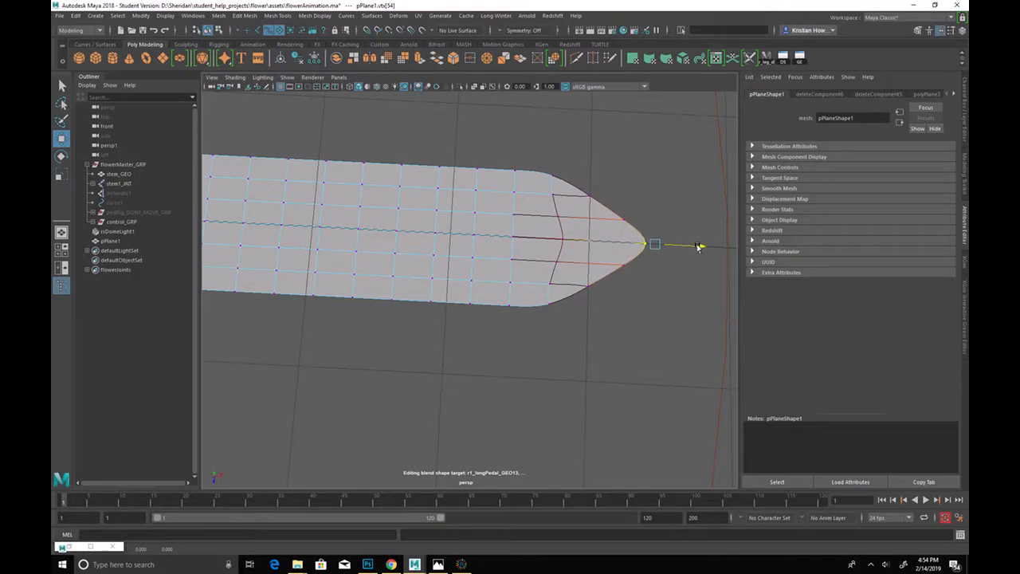
Step: Pull the middle vertex at the plane's opposite end slightly outward with soft selection to round that end
left_click_drag(462, 268, 369, 221, "alt")
key("3")
left_click(339, 170)
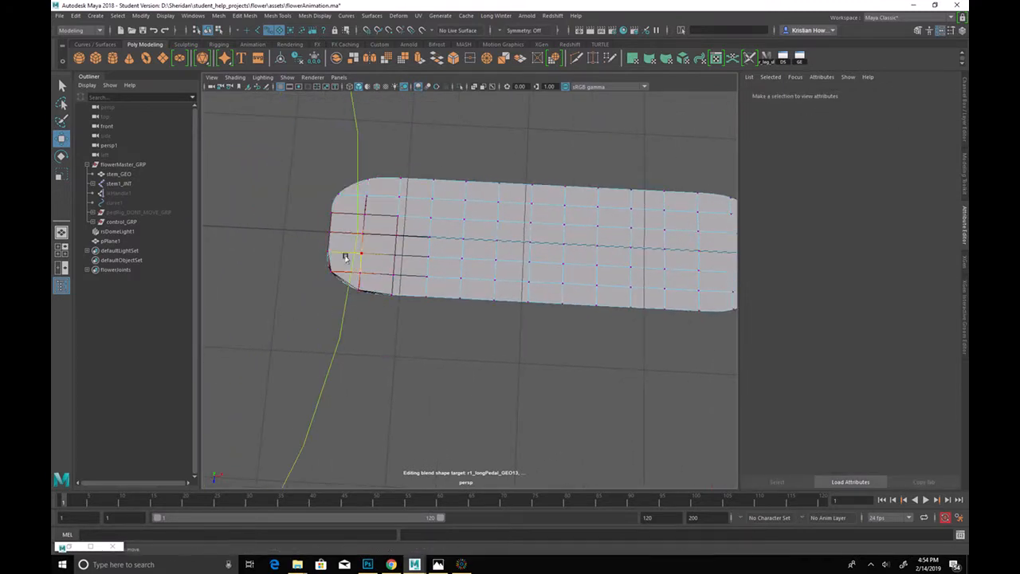
left_click_drag(323, 223, 340, 238)
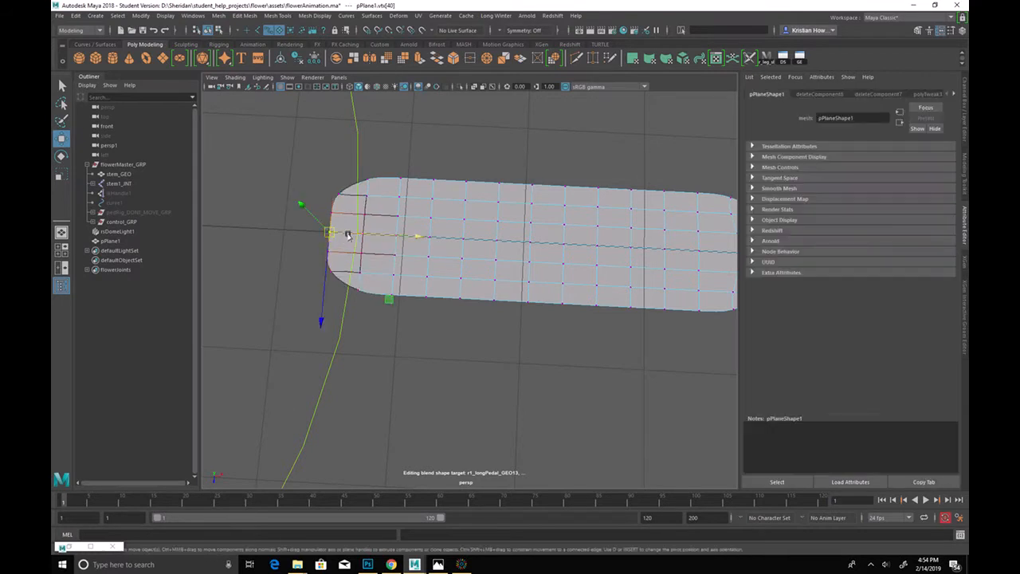
key("q")
Step: Switch to edge selection and scale the two middle edges of the rounded end closer together
right_click(319, 232)
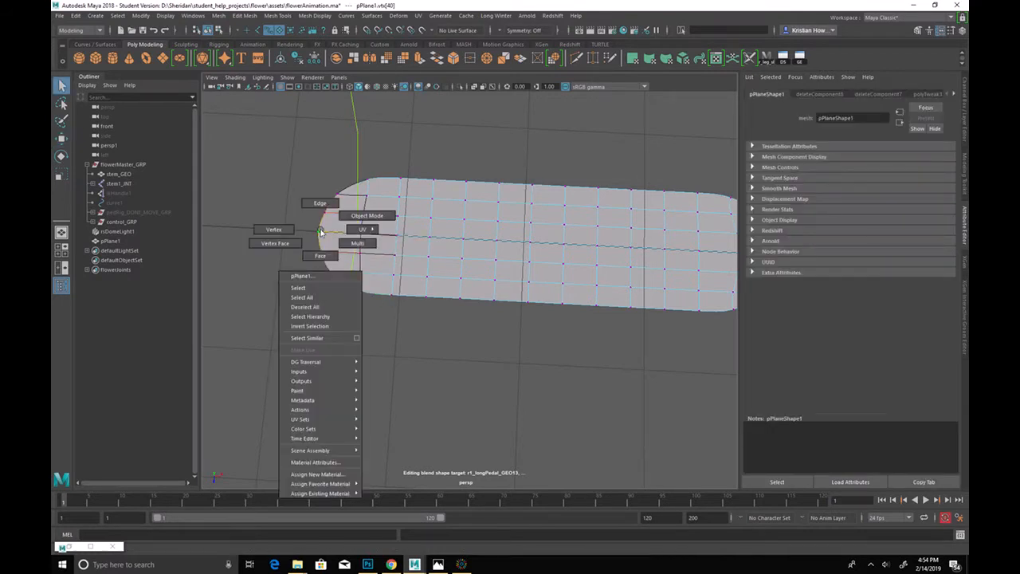
left_click(321, 203)
double_click(319, 231)
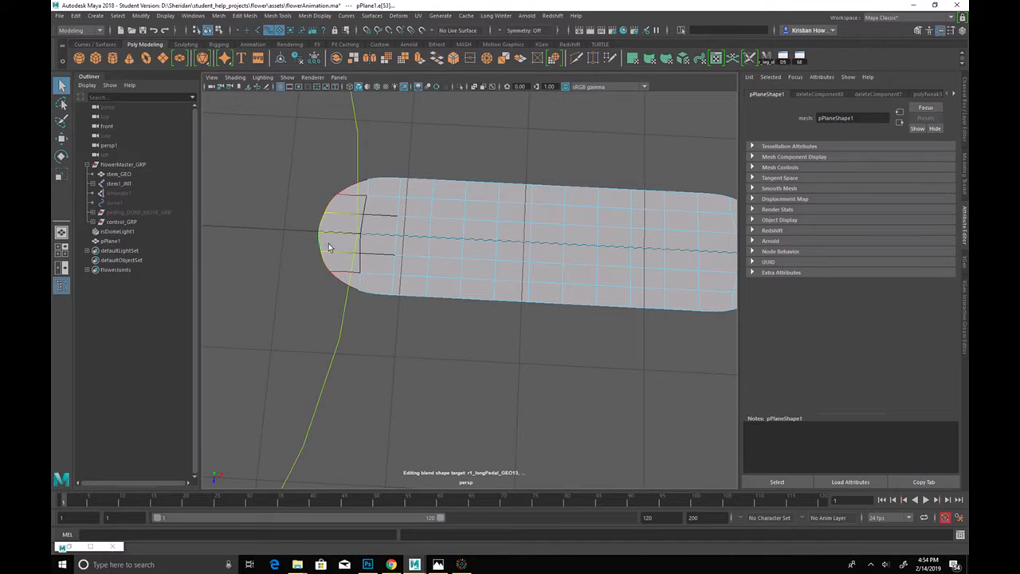
key("r")
left_click_drag(310, 317, 321, 273)
left_click_drag(319, 231, 302, 235)
Step: Extrude the two narrowed end edges outward to start a thin leaf stalk, undoing any misplaced moves
left_click(437, 58)
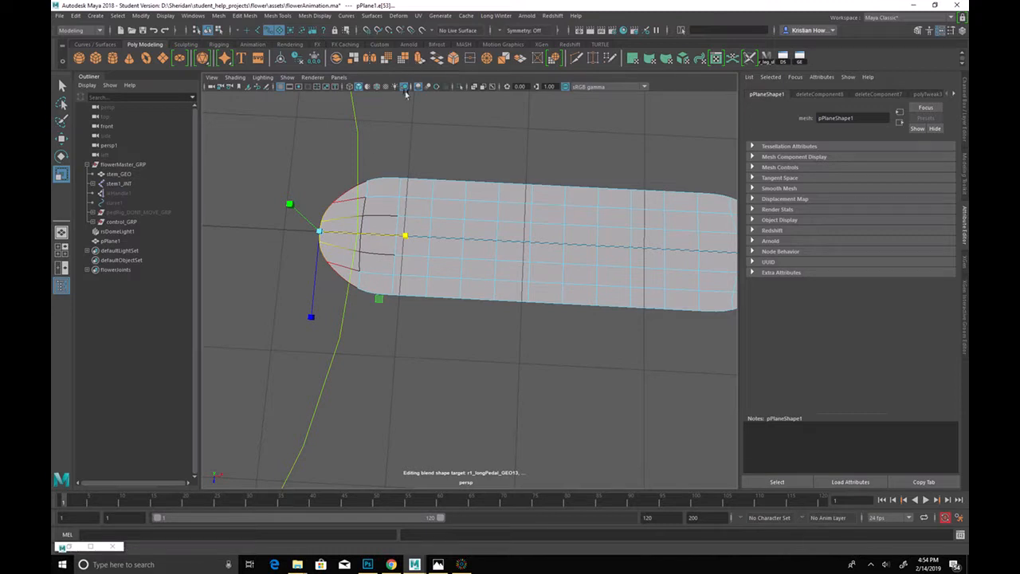
key("w")
left_click_drag(405, 232, 353, 228)
key("ctrl+z")
key("ctrl+z")
key("ctrl+e")
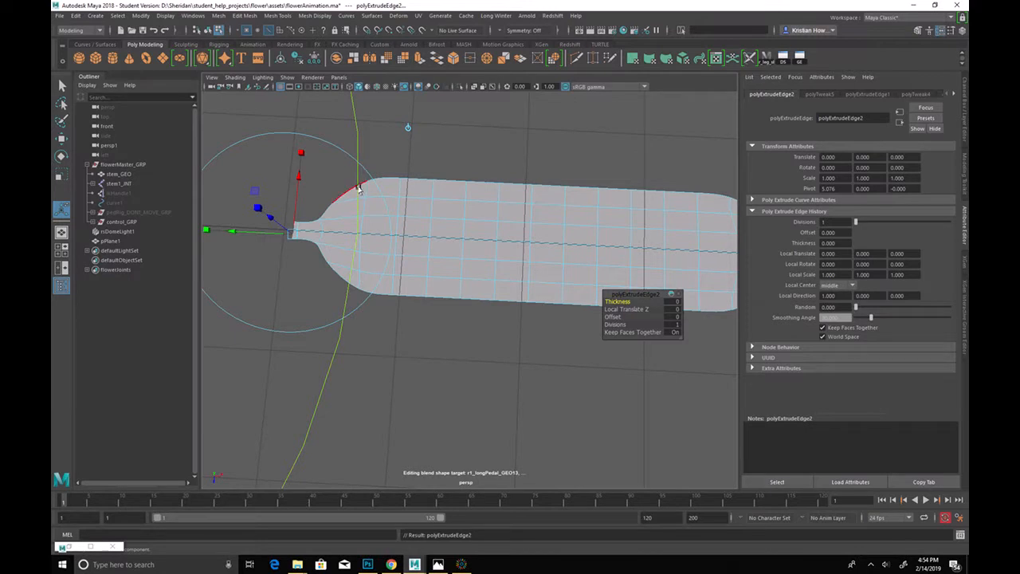
Step: Compare the unsmoothed mesh, then reselect the stalk's end edges and move them outward along X
key("1")
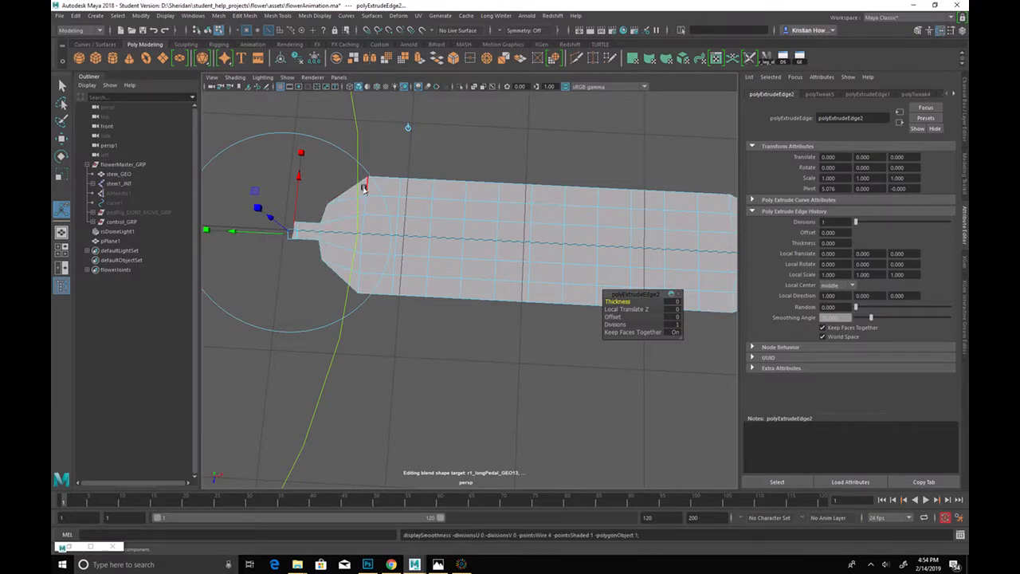
left_click(394, 202)
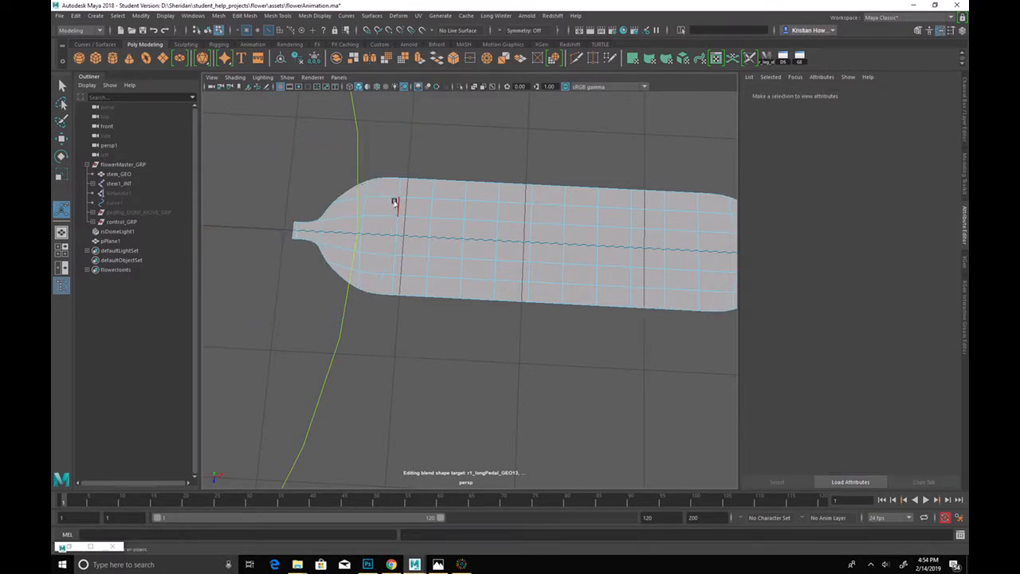
left_click(308, 238)
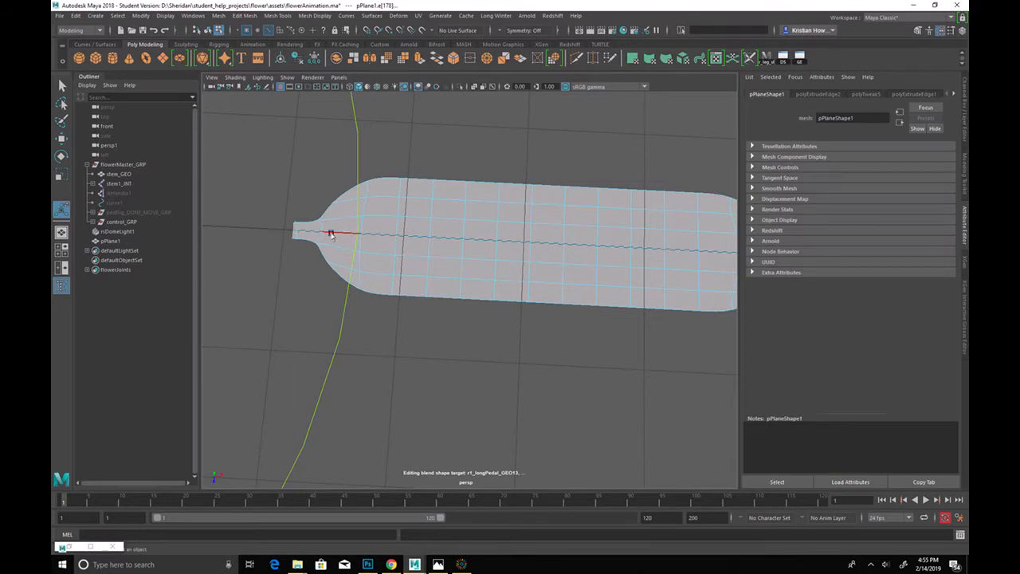
key("w")
left_click_drag(353, 230, 321, 231)
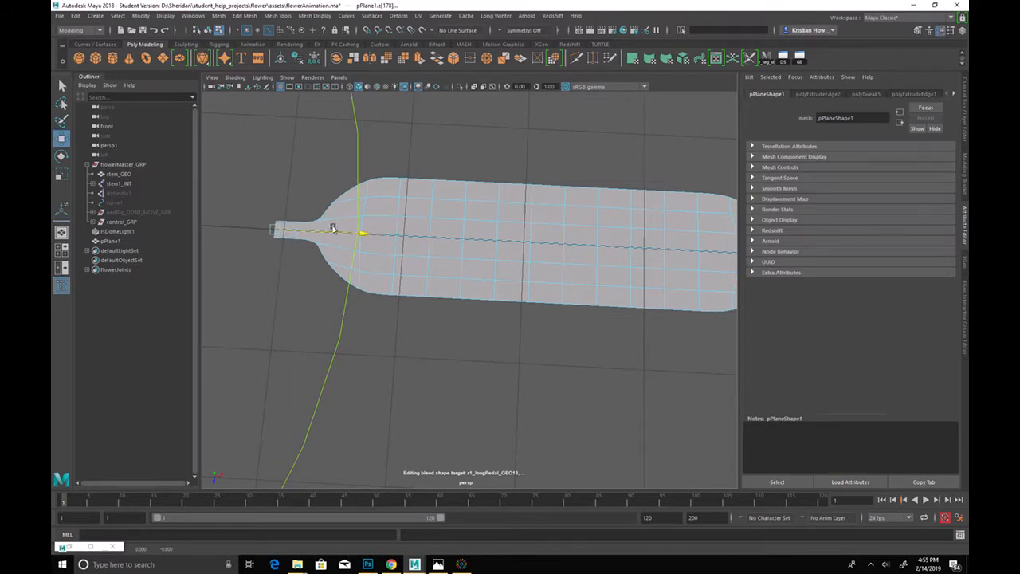
Step: Extrude the stalk's end edges twice more to lengthen the stalk, then clear the selection
key("ctrl+e")
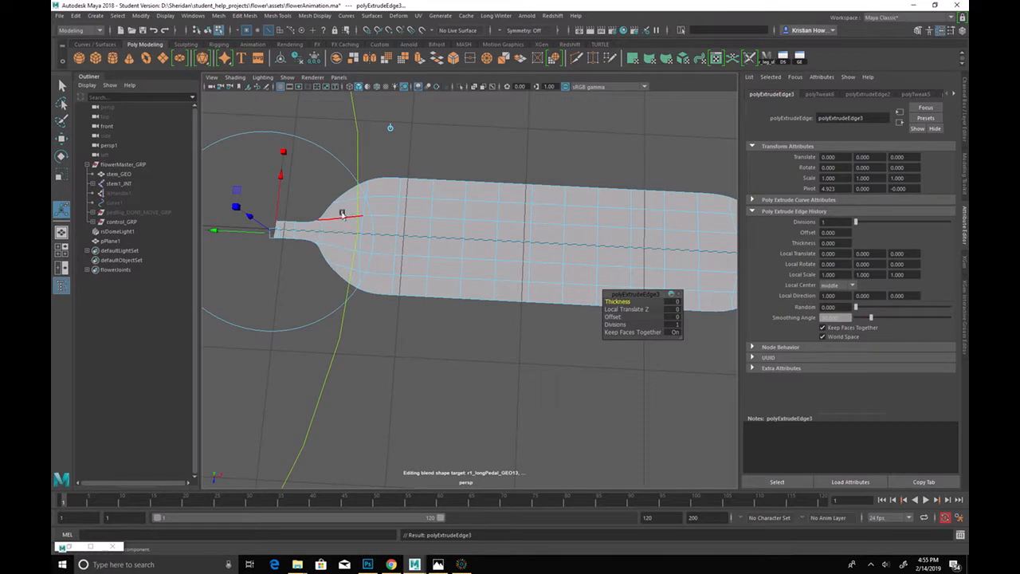
left_click_drag(244, 230, 204, 231)
key("ctrl+e")
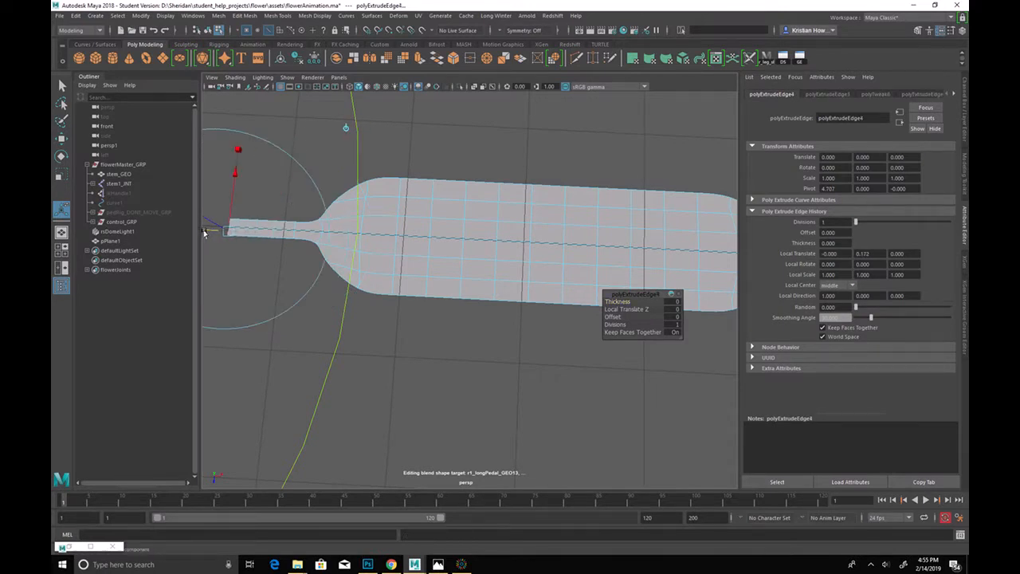
key("q")
left_click(505, 138)
Step: Switch to vertex selection, widen the soft-selection radius over the leaf, and undo the trial shift of the vertices
left_click_drag(505, 139, 448, 110, "alt")
key("F9")
left_click_drag(405, 289, 460, 308, "alt")
key("b")
middle_click_drag(410, 316, 533, 300)
key("w")
left_click_drag(508, 304, 576, 303)
key("ctrl+z")
Step: Select the row of vertices across the leaf's middle and scale it wider with soft selection, undoing the accidental vertex extrusion
left_click_drag(368, 269, 488, 296)
key("g")
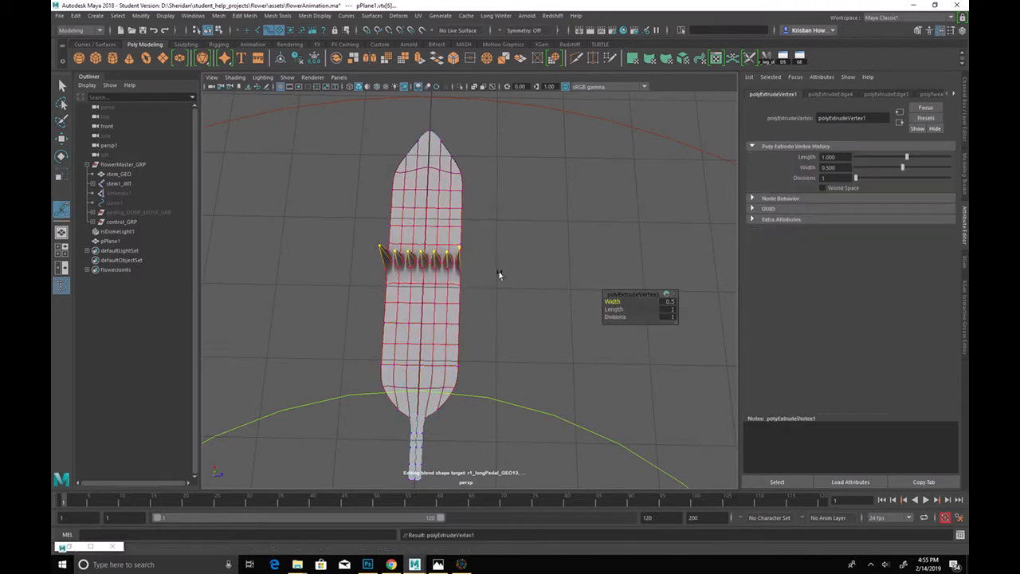
key("ctrl+z")
left_click_drag(507, 265, 533, 271)
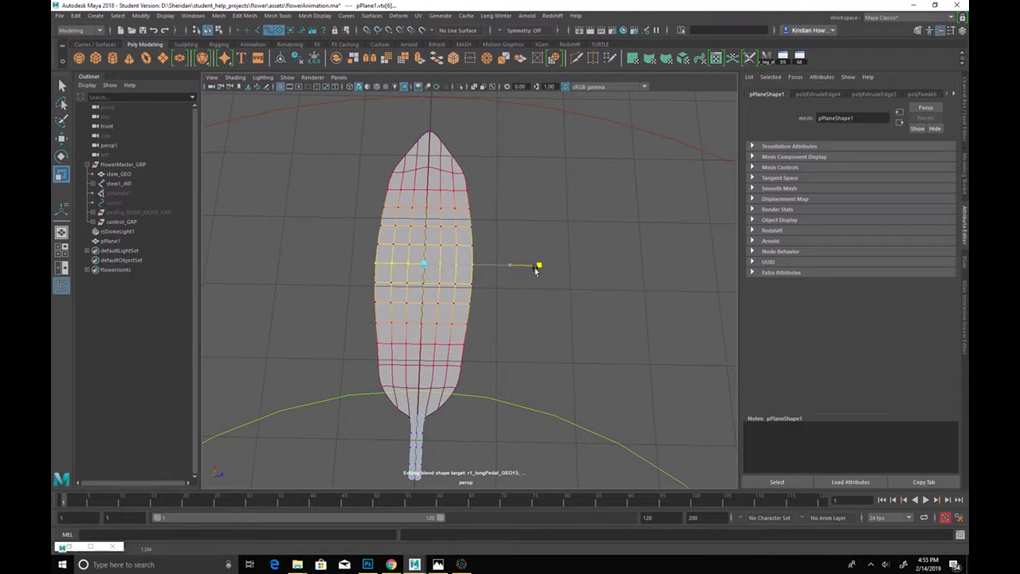
Step: Scale the vertex rows near the base wider and those near the tip narrower to shape a tapered leaf outline
left_click_drag(364, 330, 540, 344)
left_click_drag(379, 170, 516, 172)
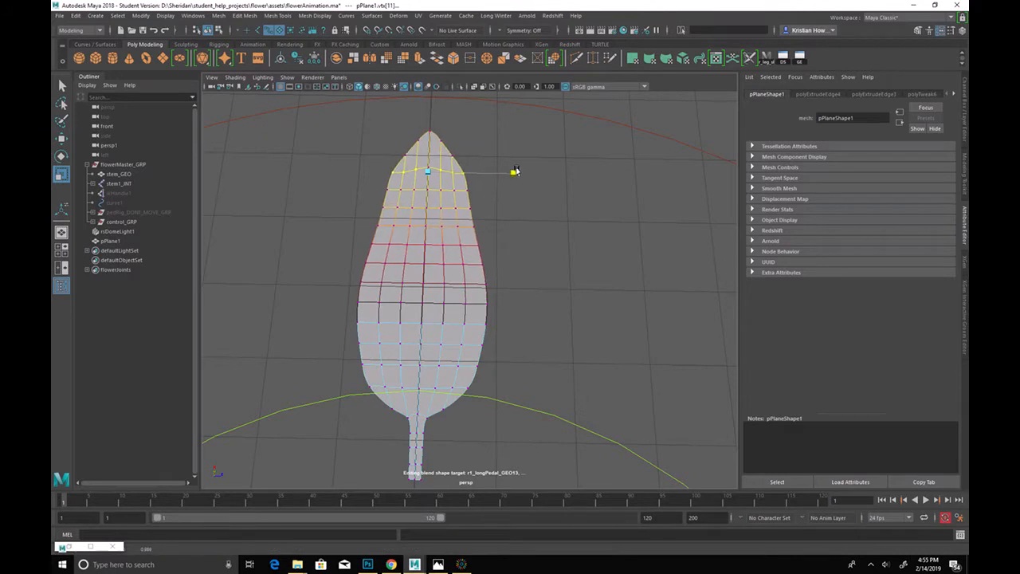
left_click(431, 133)
left_click_drag(516, 136, 471, 137)
left_click_drag(376, 208, 526, 209)
left_click_drag(332, 330, 516, 347)
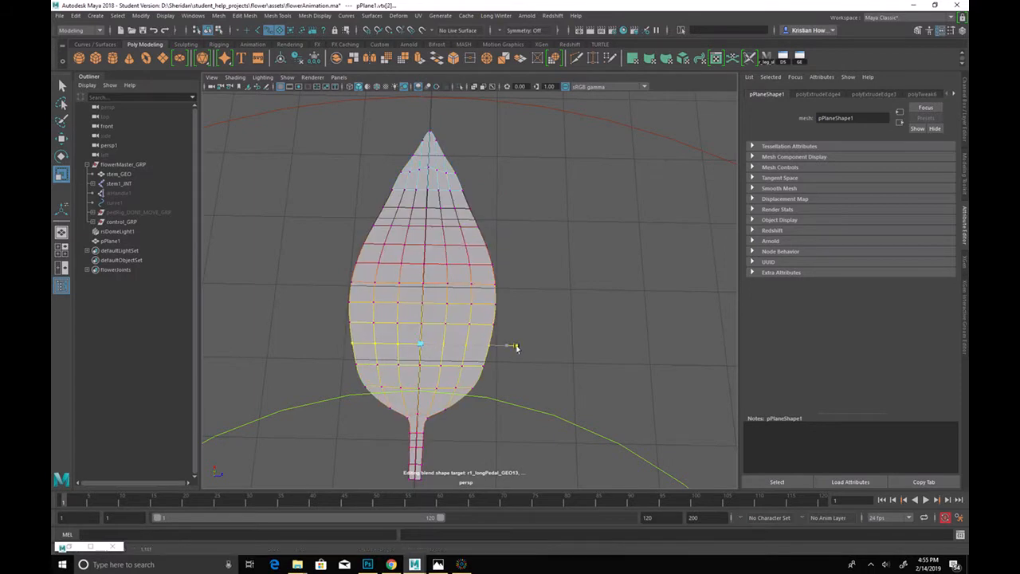
Step: Select a vertex on one side edge of the leaf and shift it vertically
key("q")
left_click(687, 239)
left_click_drag(688, 238, 480, 300, "alt")
right_click_drag(480, 300, 541, 365, "alt")
left_click(343, 353)
left_click(400, 390)
left_click(359, 368)
key("w")
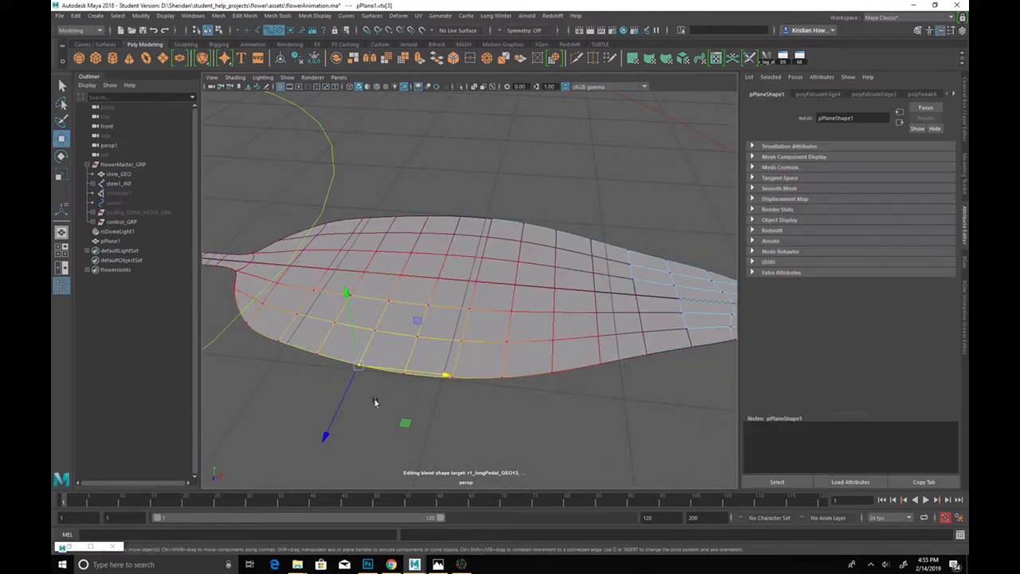
left_click_drag(374, 398, 373, 367, "alt")
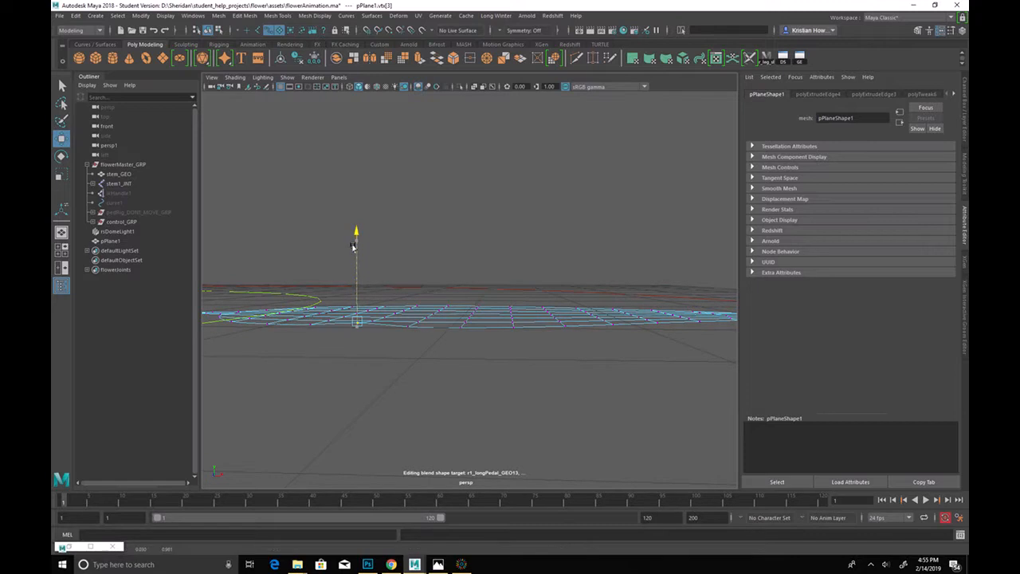
left_click_drag(359, 259, 448, 387, "alt")
Step: Raise several vertices along the same side edge with a small soft-selection radius to make a wavy border
left_click_drag(403, 356, 402, 354)
left_click_drag(506, 398, 474, 363)
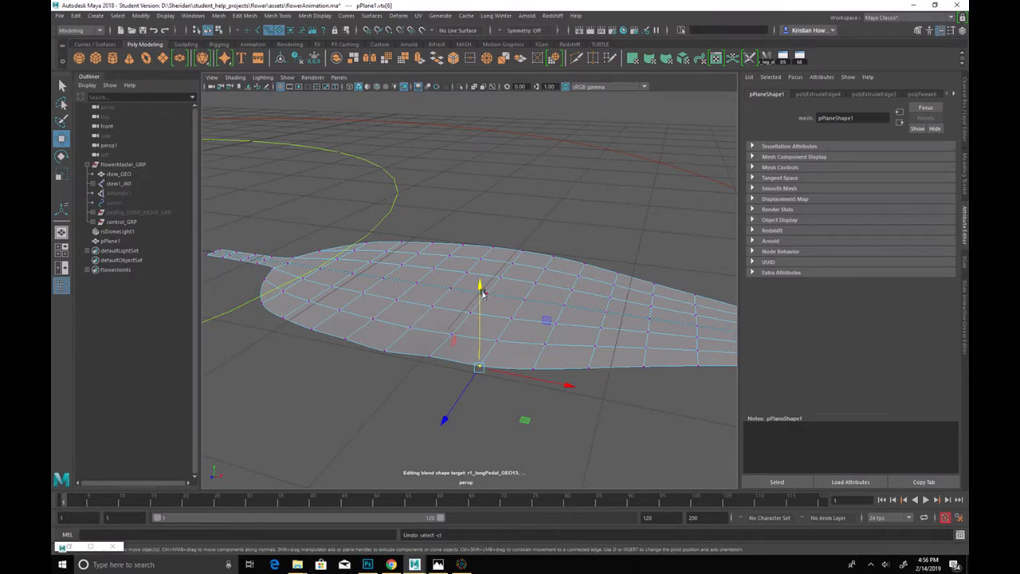
left_click(566, 364)
left_click(590, 372)
key("b")
left_click_drag(576, 387, 426, 320)
left_click_drag(595, 288, 595, 271)
left_click(342, 338)
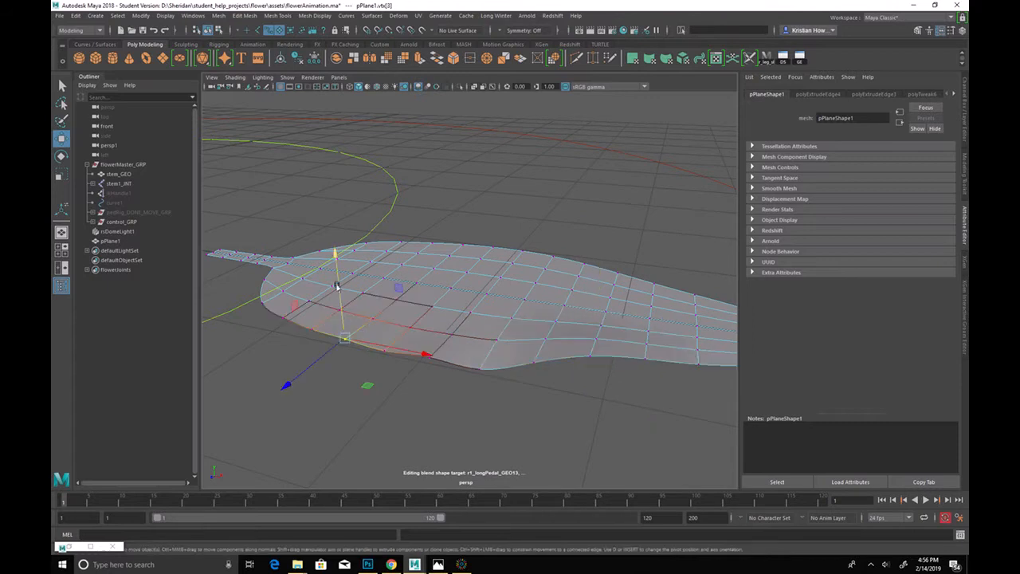
left_click_drag(344, 287, 337, 260)
Step: Move vertices along the leaf's opposite side edge vertically to make that border wavy too
left_click_drag(342, 346, 277, 452, "alt")
left_click_drag(358, 431, 410, 454)
left_click_drag(330, 391, 446, 335, "alt")
left_click(454, 319)
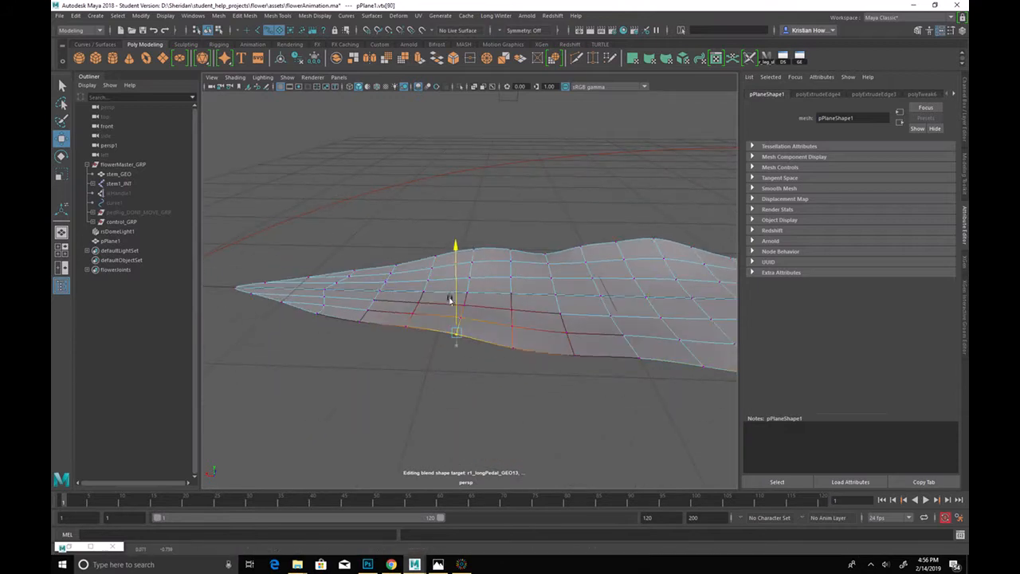
left_click_drag(372, 330, 575, 326, "alt")
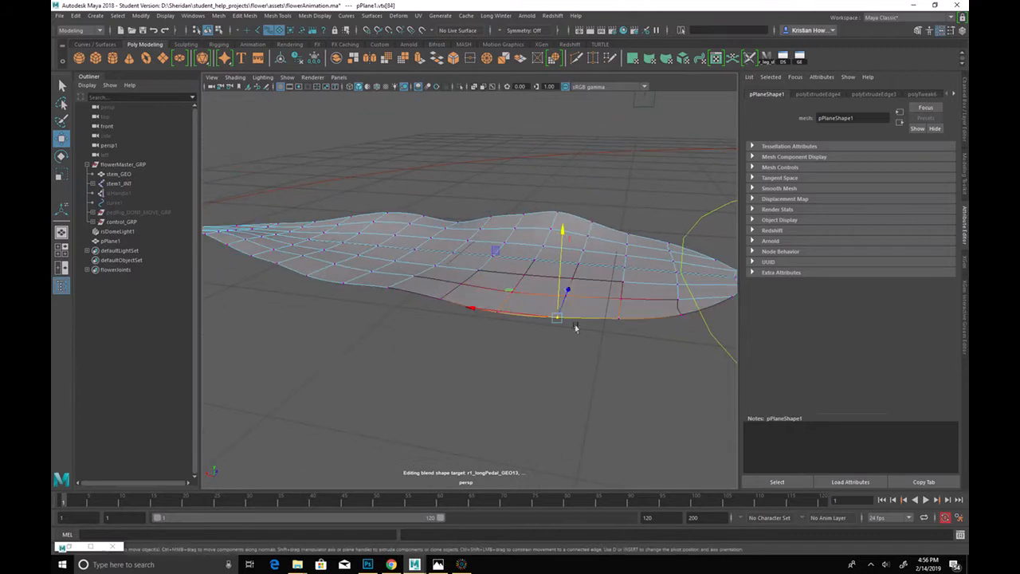
left_click(549, 290)
Step: Frame the leaf from above, open the UV Editor and select the whole leaf mesh in object mode
left_click_drag(558, 274, 542, 341, "alt")
scroll(542, 340, "down", 3)
left_click_drag(444, 308, 446, 303, "alt")
scroll(467, 295, "up", 2)
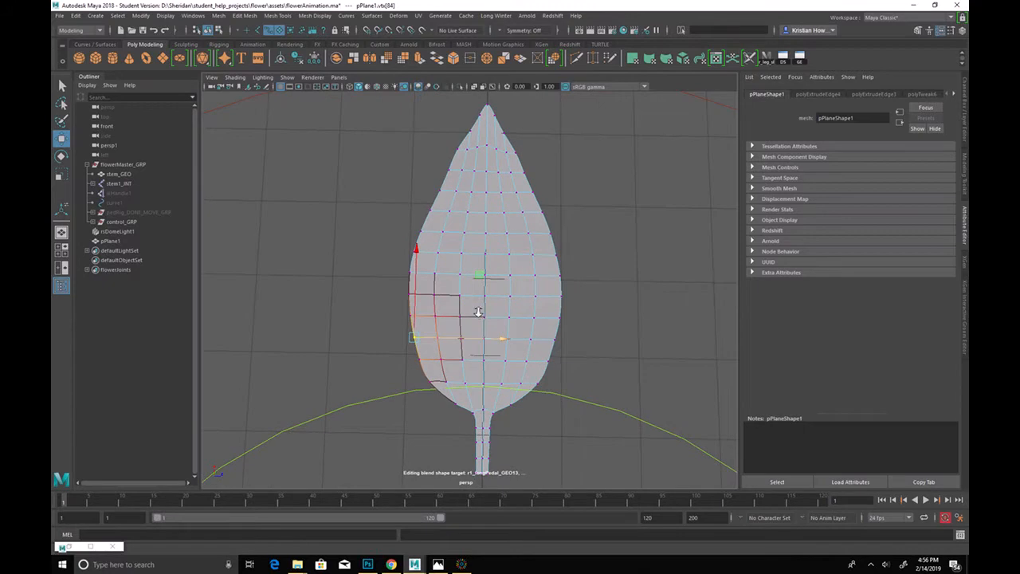
middle_click_drag(478, 312, 460, 313, "alt")
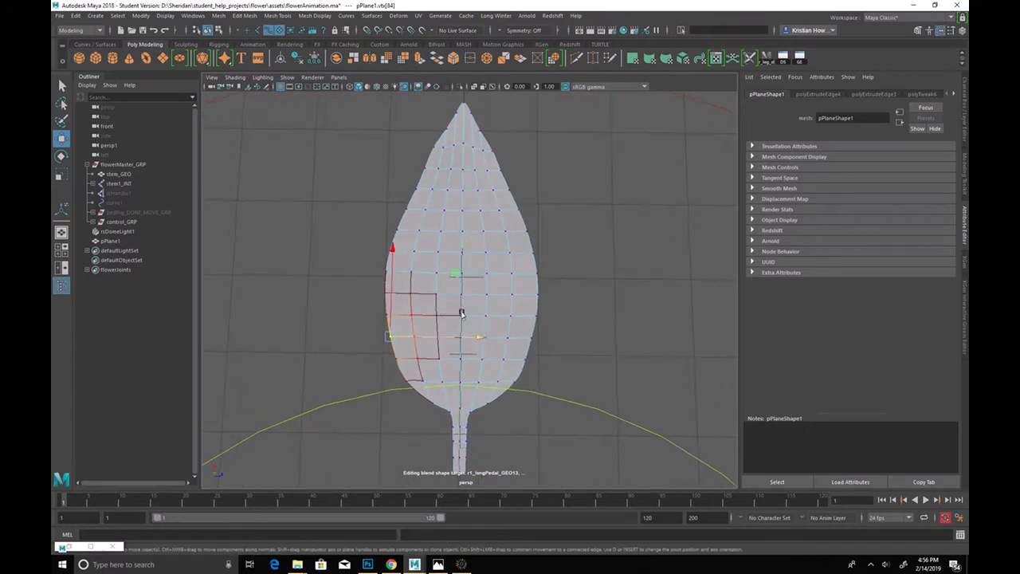
left_click(713, 60)
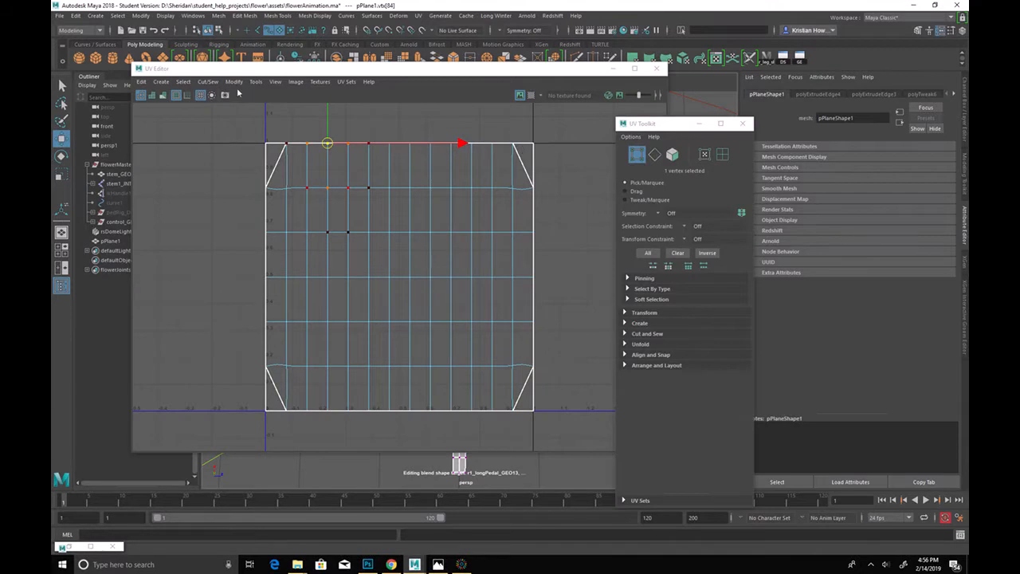
left_click_drag(298, 73, 341, 274)
right_click_drag(478, 209, 514, 193)
left_click_drag(679, 126, 782, 82)
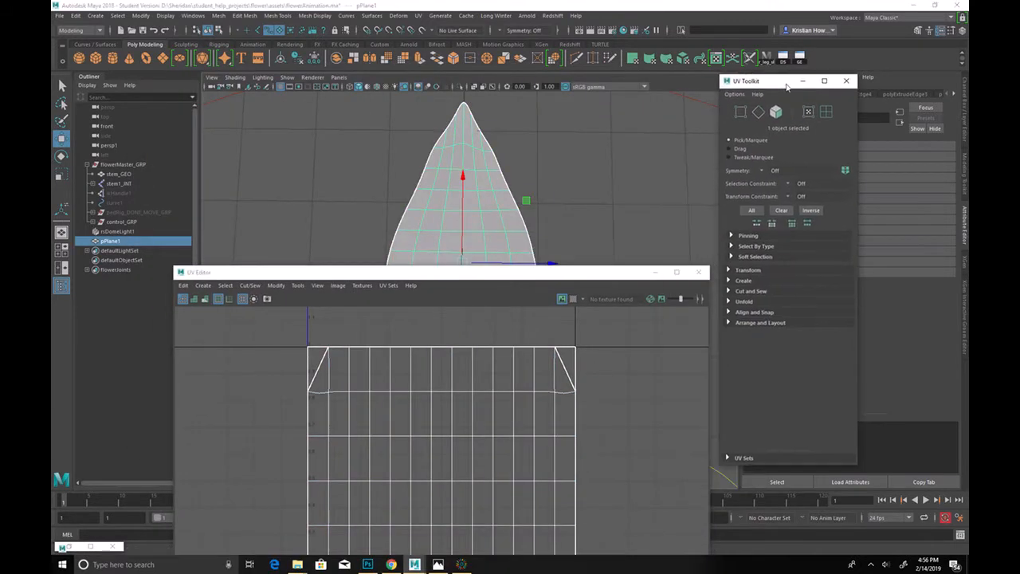
Step: Create a camera-based UV projection for the leaf, move its UV shell toward the middle of the tile and close the UV Editor
left_click(738, 281)
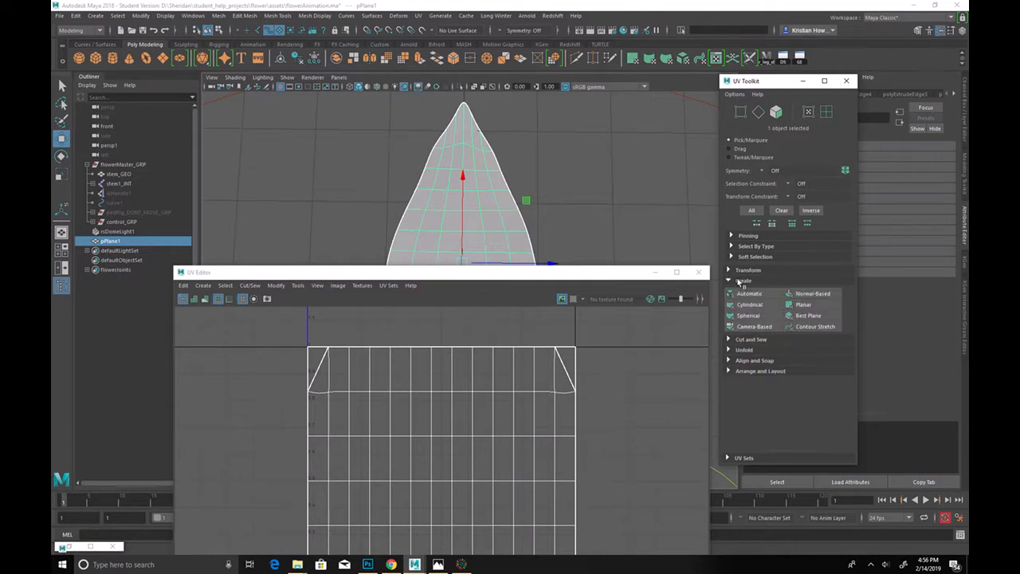
left_click(753, 327)
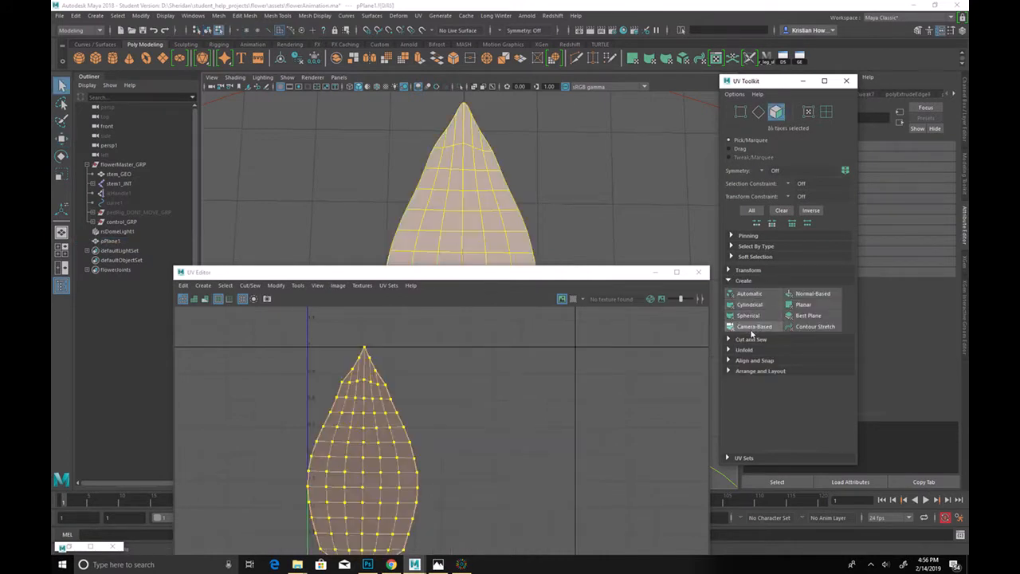
left_click_drag(539, 267, 587, 150)
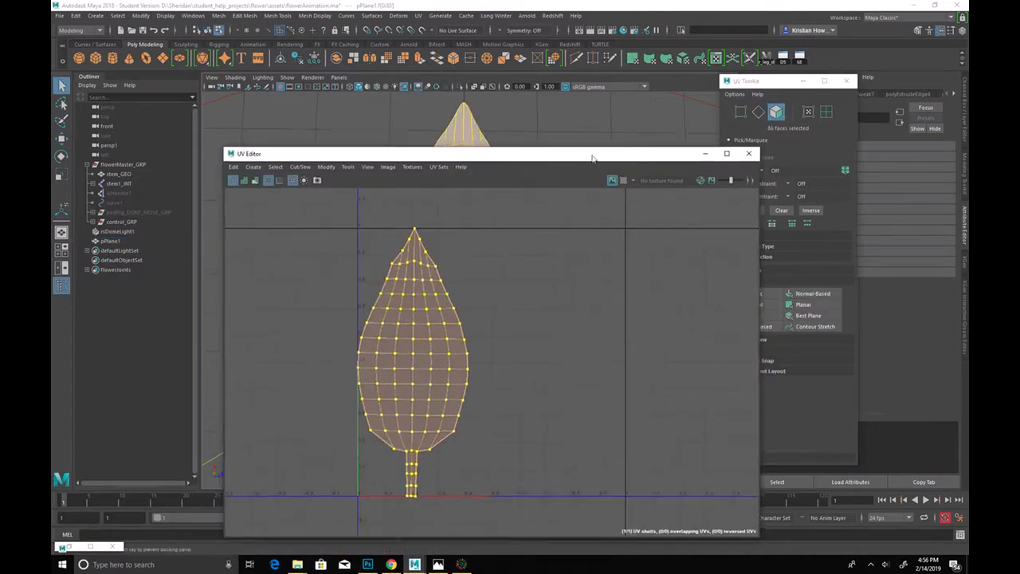
key("w")
left_click_drag(470, 365, 544, 372)
left_click(744, 155)
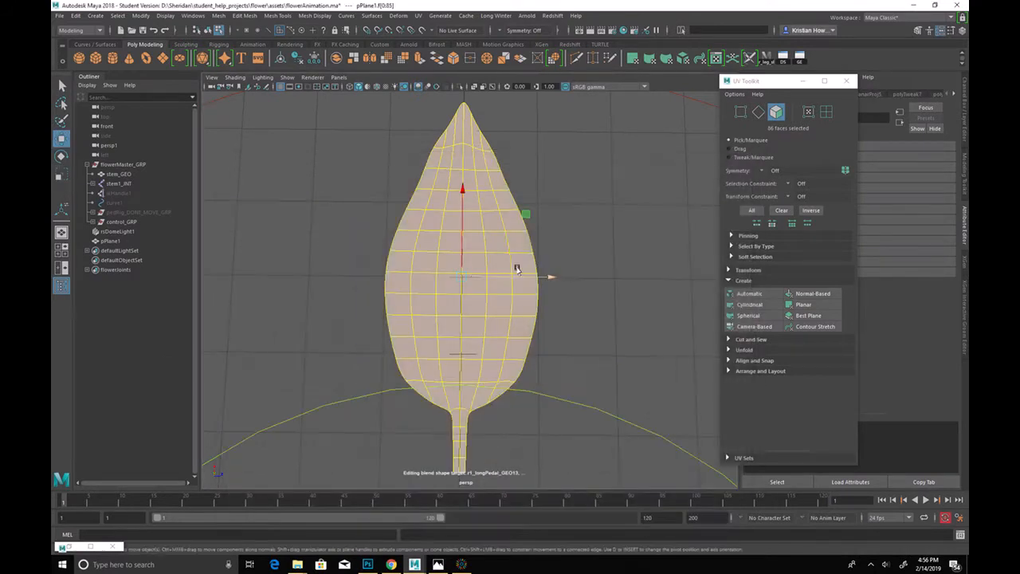
Step: Select the lengthwise edge loop down the leaf's centre, leaving out the stalk edges, and lower it slightly to crease the midrib
left_click(615, 193)
key("F8")
left_click_drag(608, 272, 528, 289, "alt")
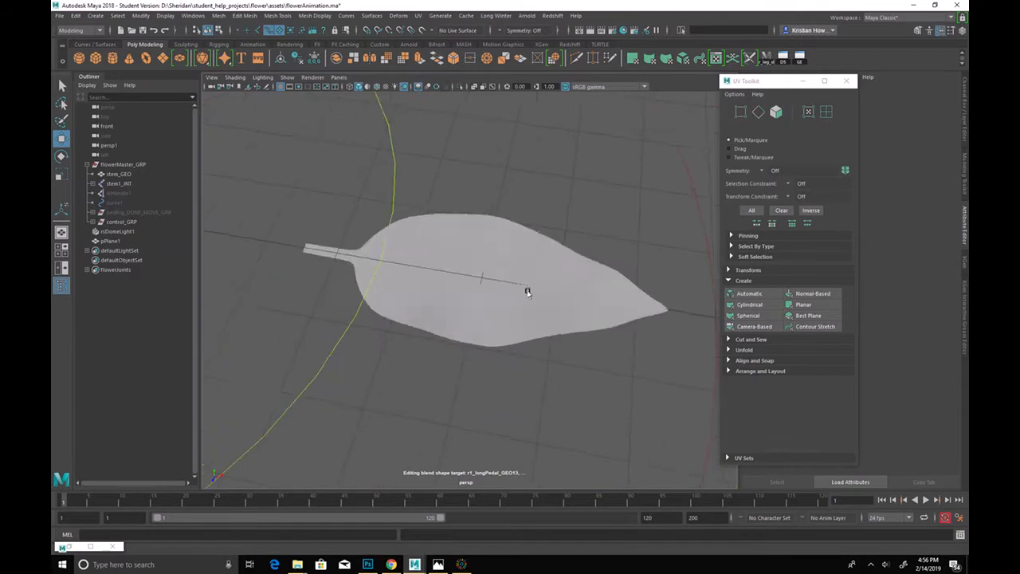
left_click(476, 303)
right_click_drag(464, 359, 579, 366, "alt")
left_click_drag(579, 365, 532, 223, "alt")
key("F10")
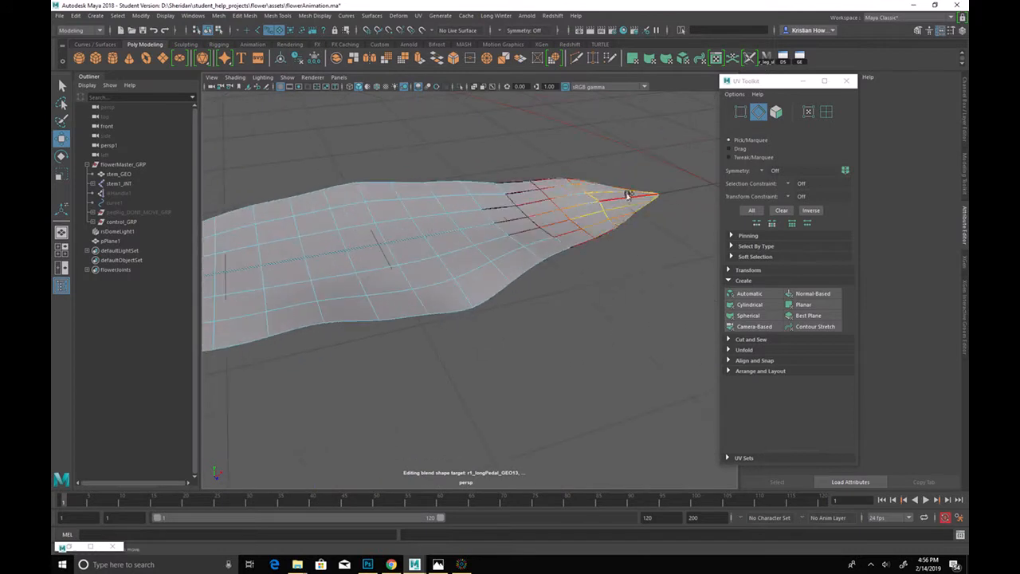
double_click(626, 198)
left_click_drag(626, 200, 513, 231, "alt")
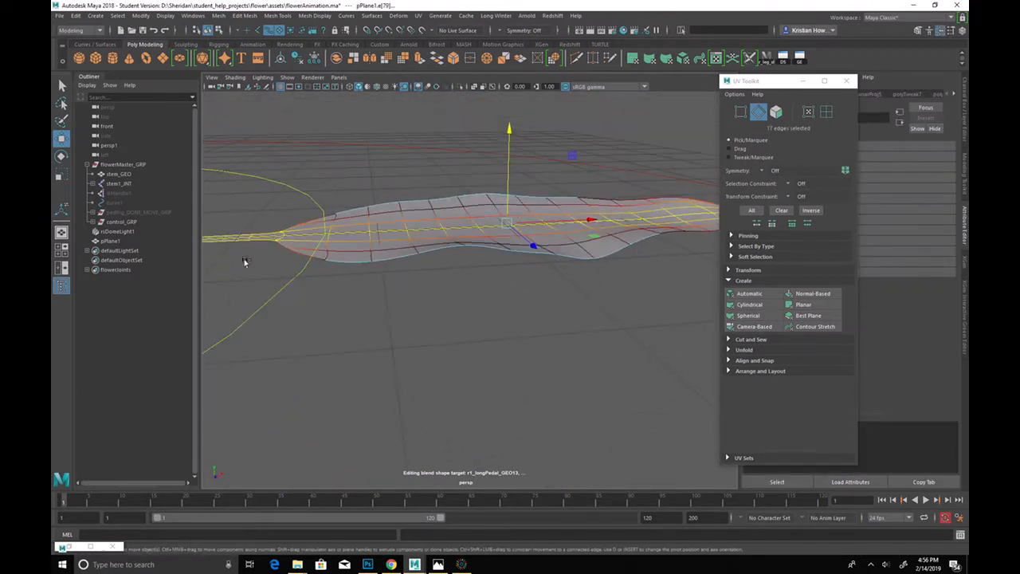
left_click_drag(557, 131, 551, 145)
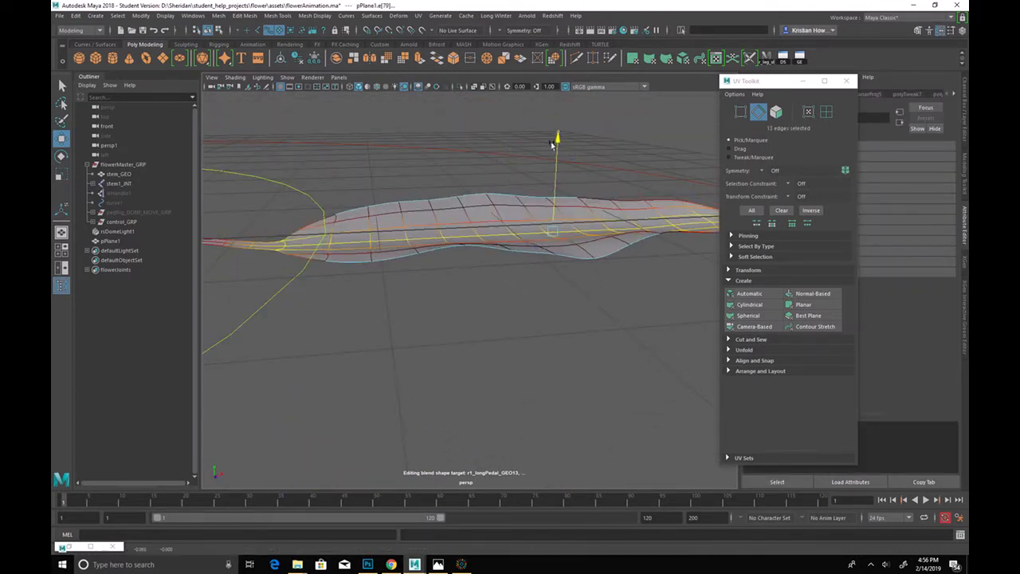
Step: Raise the row of three vertices across the stalk near the leaf's base slightly
left_click_drag(340, 239, 387, 263, "alt")
key("F9")
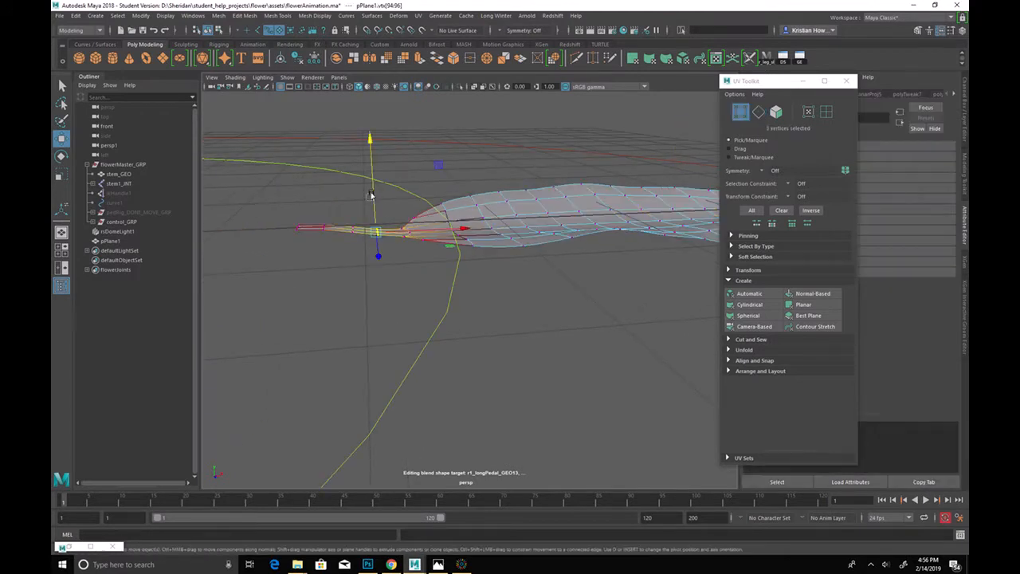
left_click_drag(372, 197, 377, 189)
left_click_drag(549, 262, 451, 242, "alt")
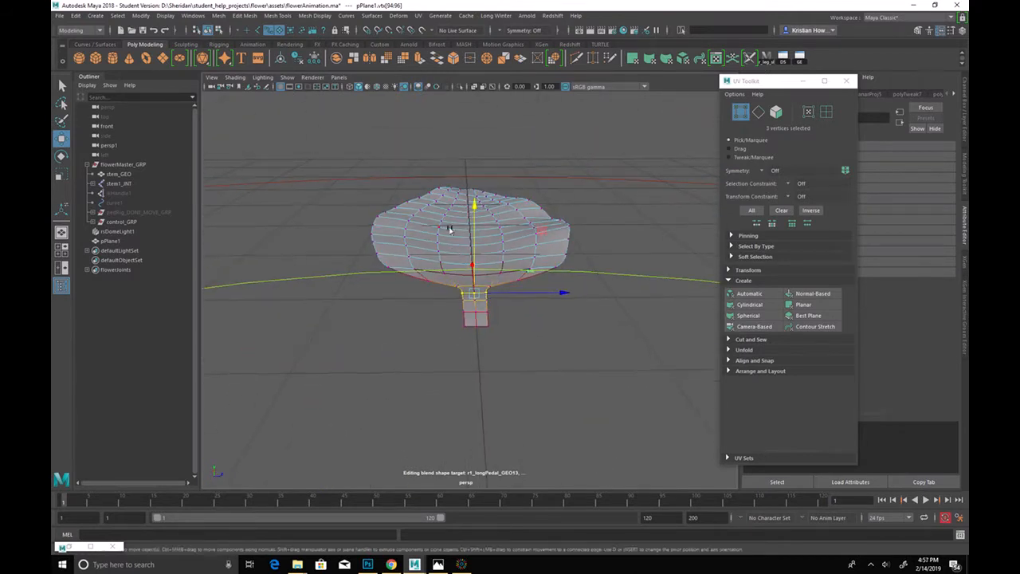
Step: Select the lengthwise edge loops on both sides of the midrib and adjust their height with the Move tool
key("q")
key("F10")
double_click(435, 222)
left_click(438, 261)
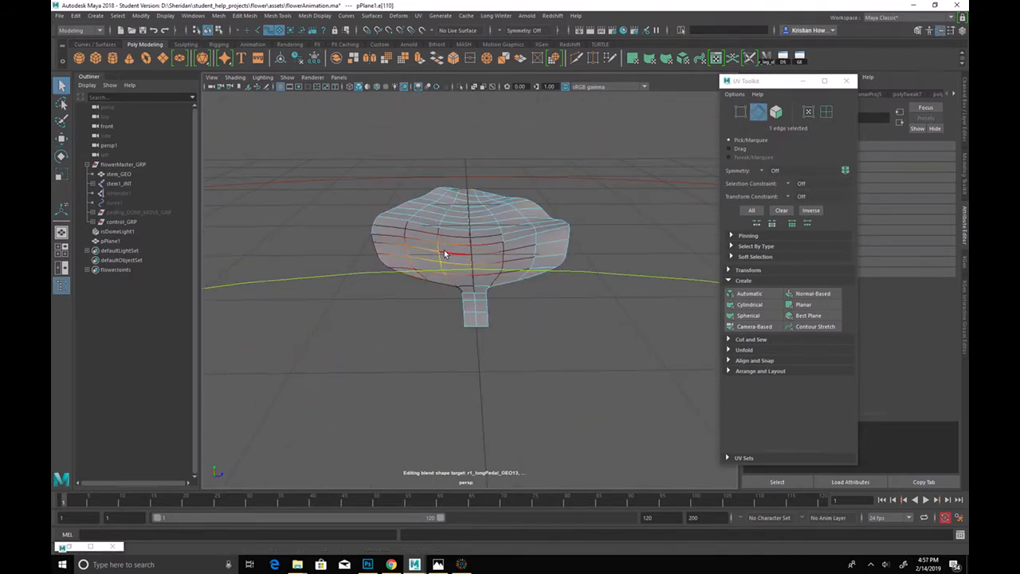
double_click(455, 200)
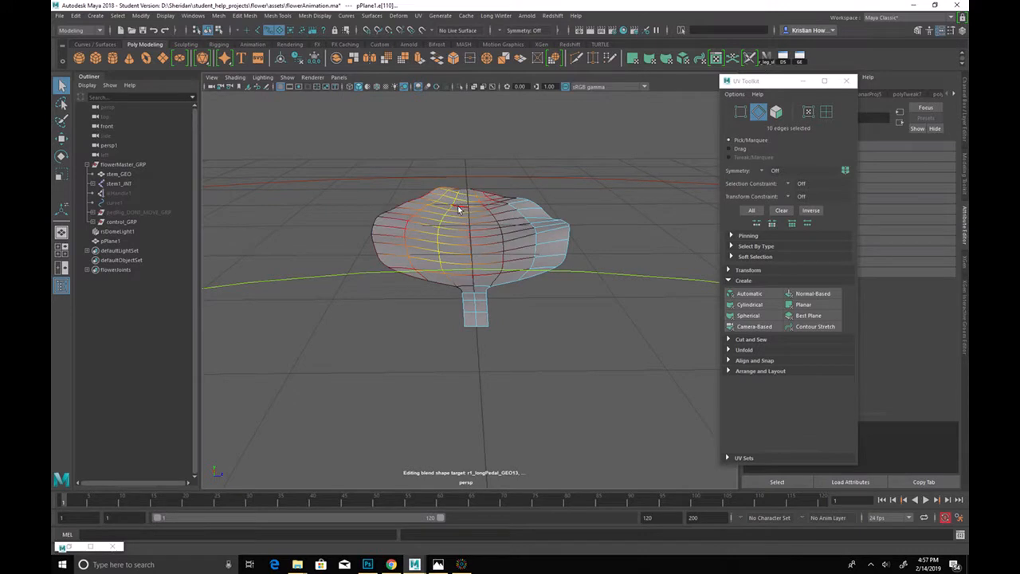
key("w")
left_click(524, 206)
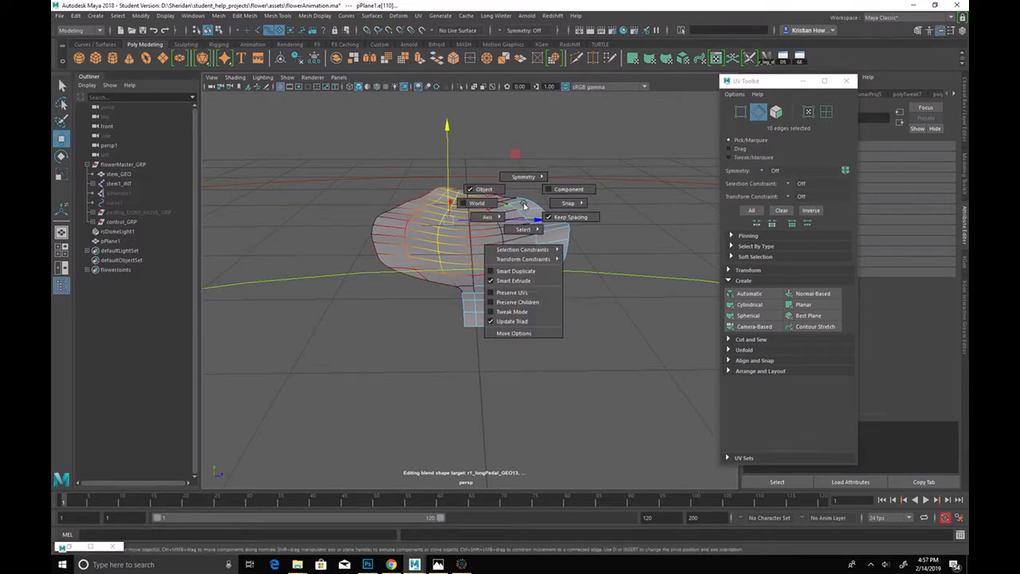
left_click(514, 223, "shift")
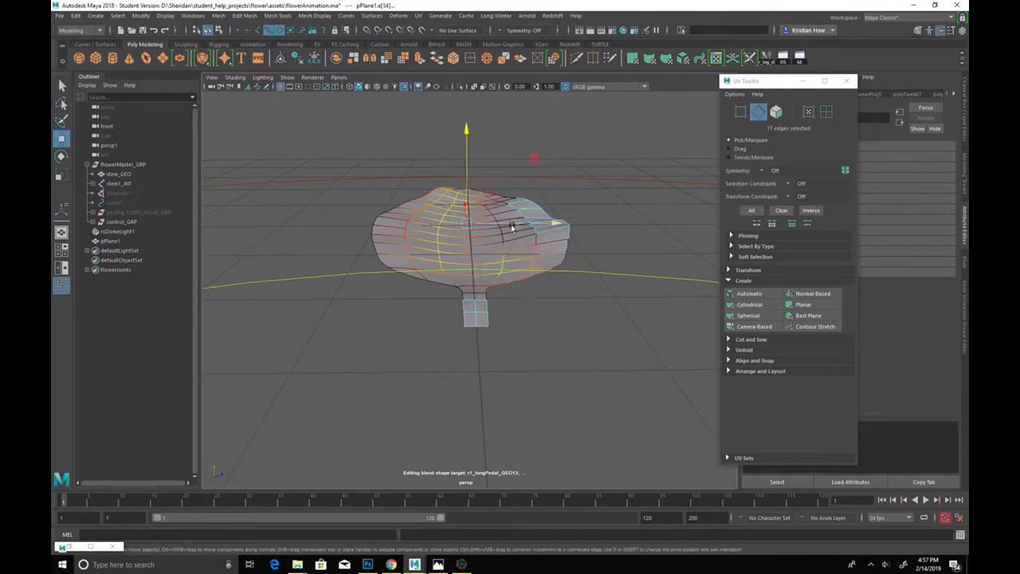
left_click_drag(515, 223, 503, 141, "alt")
key("r")
double_click(534, 222, "shift")
left_click_drag(499, 241, 484, 215, "alt")
key("w")
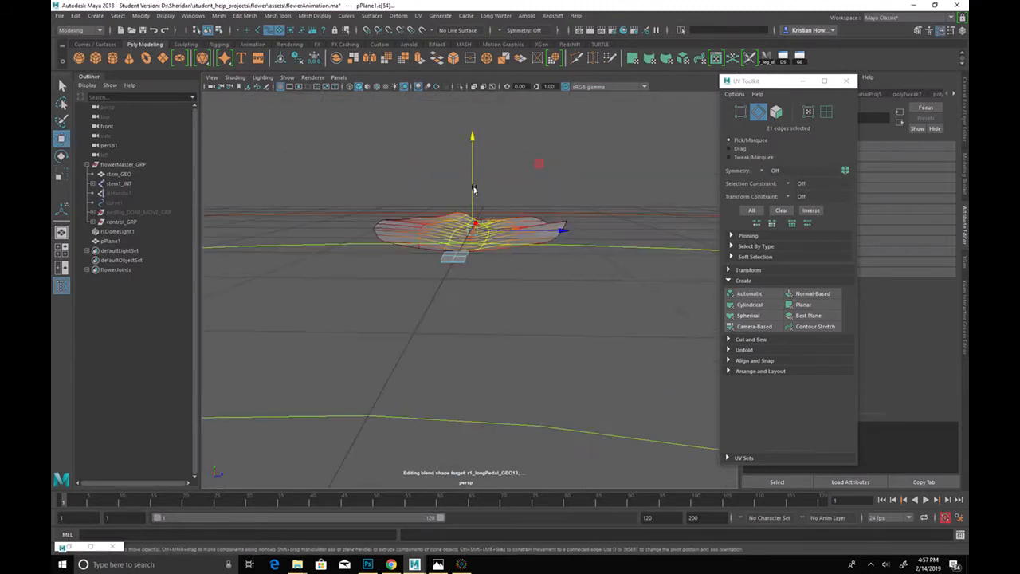
key("q")
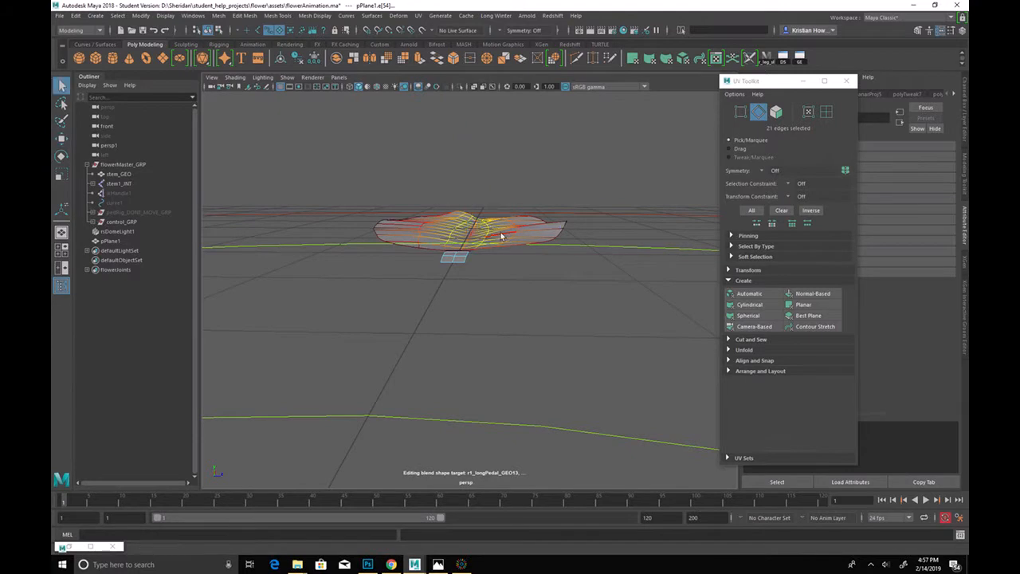
Step: Delete the whole leaf mesh's construction history and extrude its faces slightly upward to give it thickness
left_click(574, 158)
left_click_drag(574, 157, 476, 290, "alt")
scroll(595, 279, "up", 5)
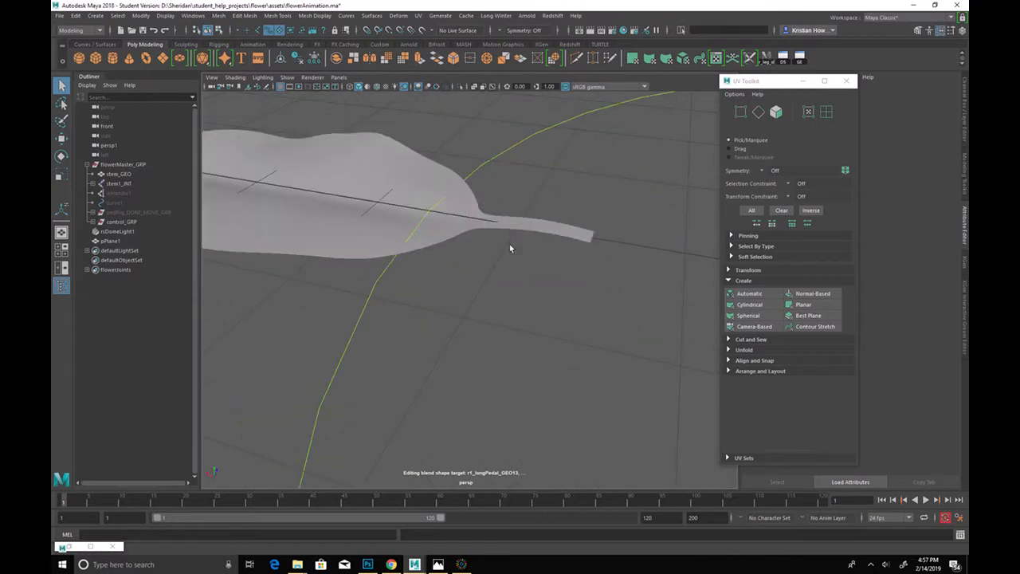
left_click_drag(594, 280, 505, 278, "alt")
left_click(363, 269)
scroll(363, 269, "down", 5)
left_click_drag(387, 234, 486, 297, "alt")
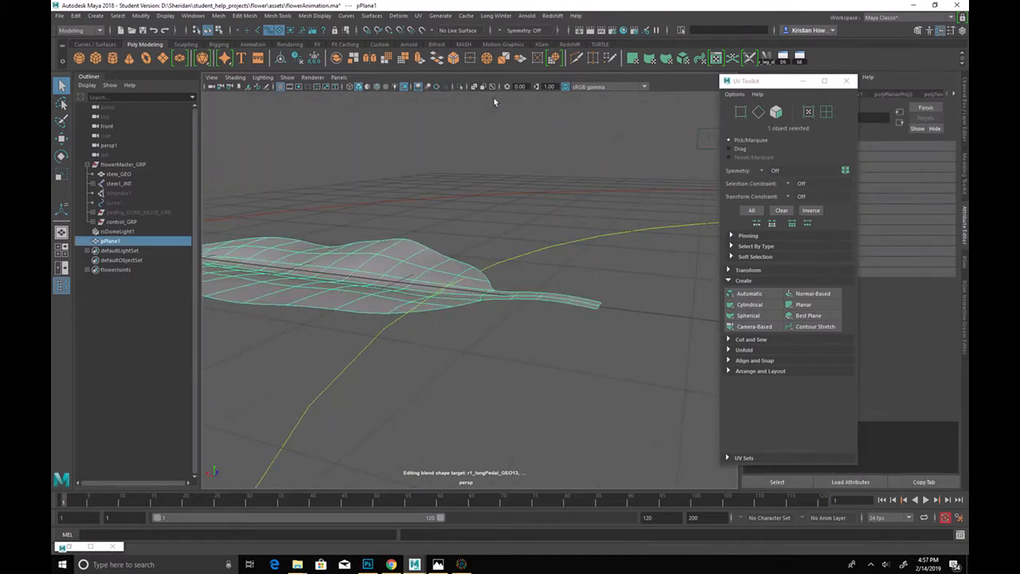
left_click(298, 60)
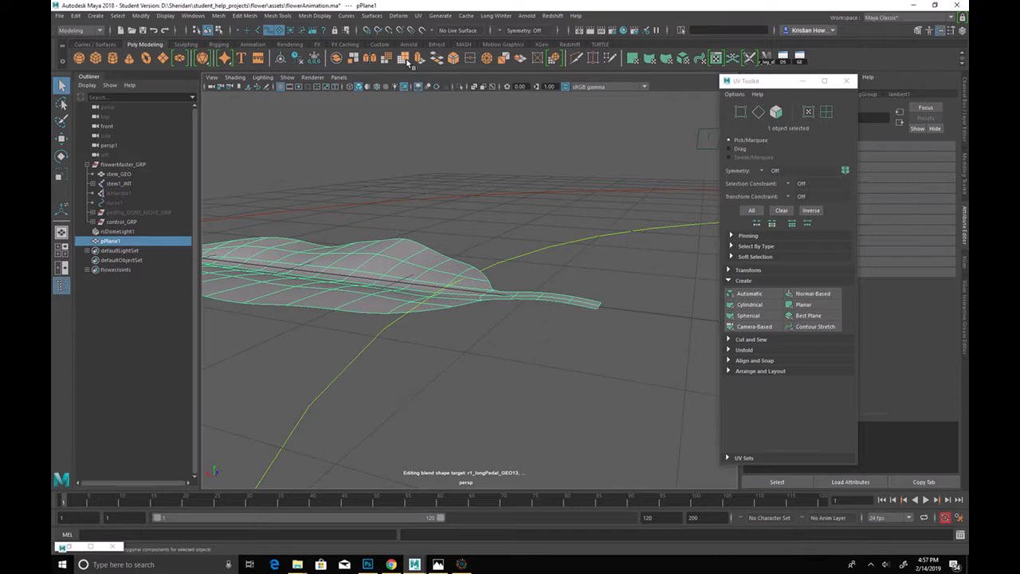
key("ctrl+e")
left_click_drag(476, 224, 480, 216)
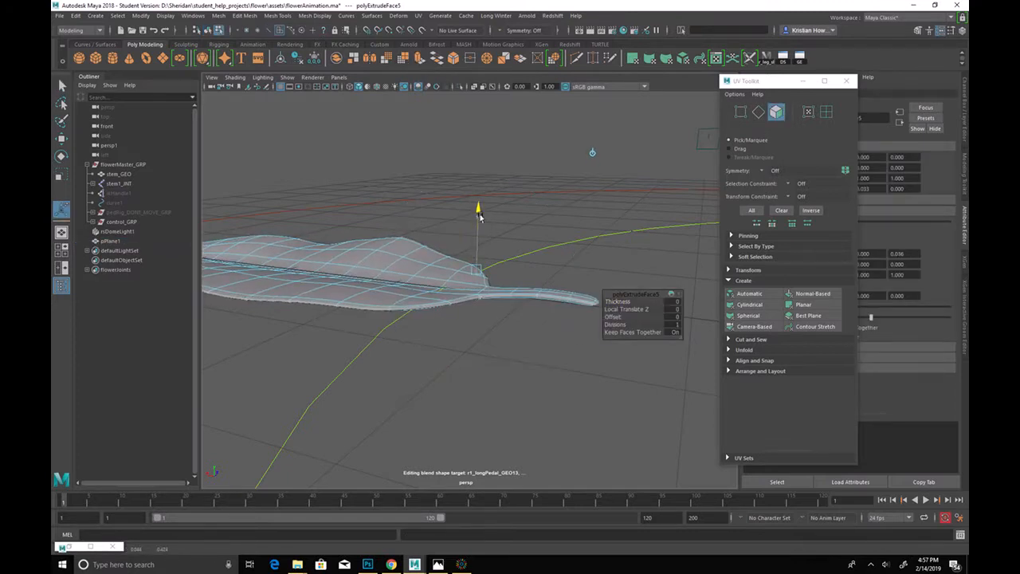
Step: Adjust parts of the thickened leaf with the Move tool to refine its shape
key("q")
left_click_drag(550, 359, 633, 417, "alt")
key("w")
left_click_drag(555, 283, 577, 147)
mouse_move(562, 255)
left_mouse_down("alt")
mouse_move(537, 305)
mouse_move(563, 251)
left_mouse_up("alt")
left_click_drag(545, 160, 547, 153)
left_click_drag(559, 255, 547, 341, "alt")
left_click_drag(544, 130, 513, 283)
key("w")
left_click(513, 283)
Step: Shift the leaf back along its length from the top view and move its pivot to the base of the stalk
left_click_drag(596, 244, 454, 316, "alt")
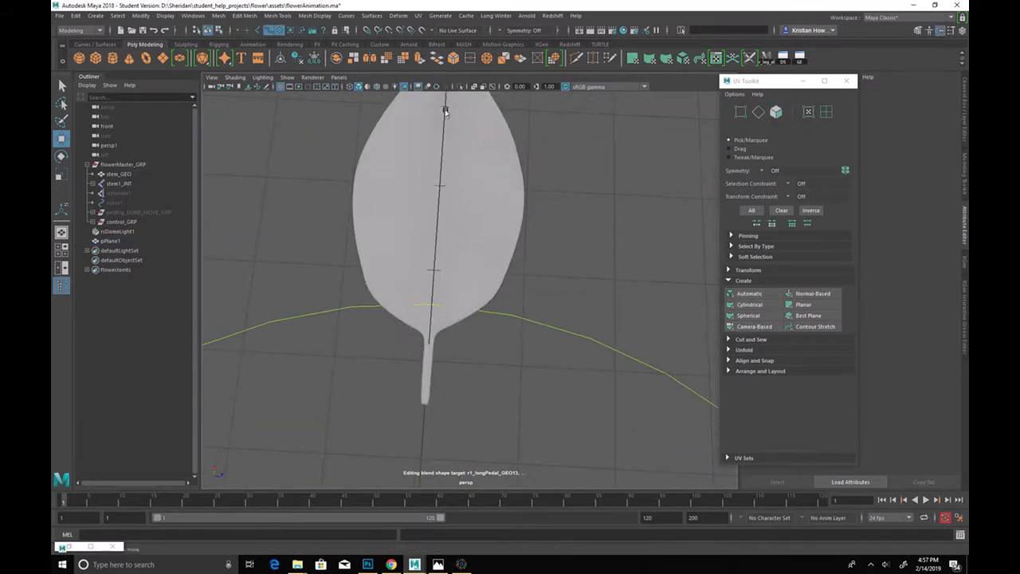
left_click(473, 253)
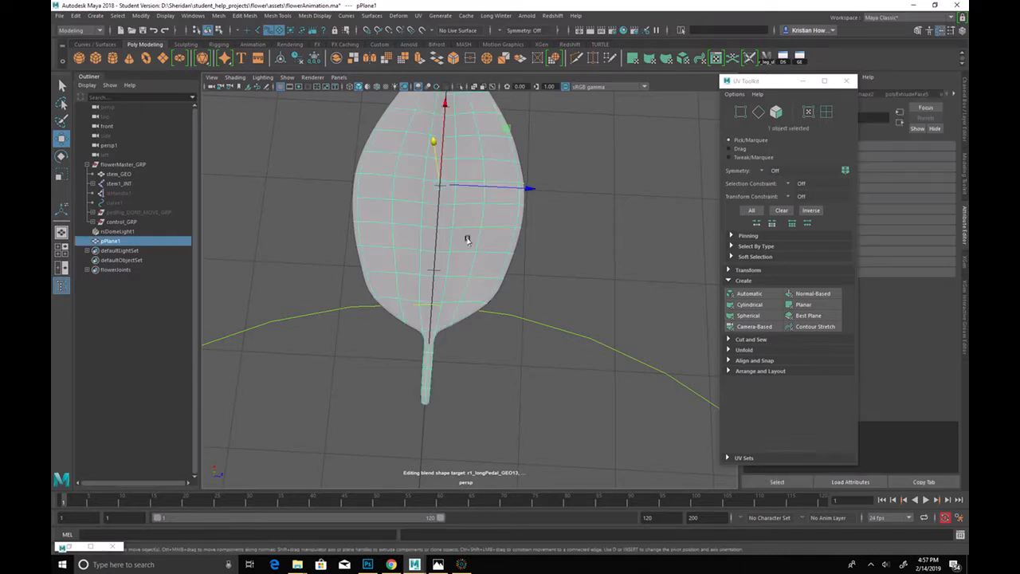
left_click(601, 278)
left_click_drag(589, 271, 562, 263, "alt")
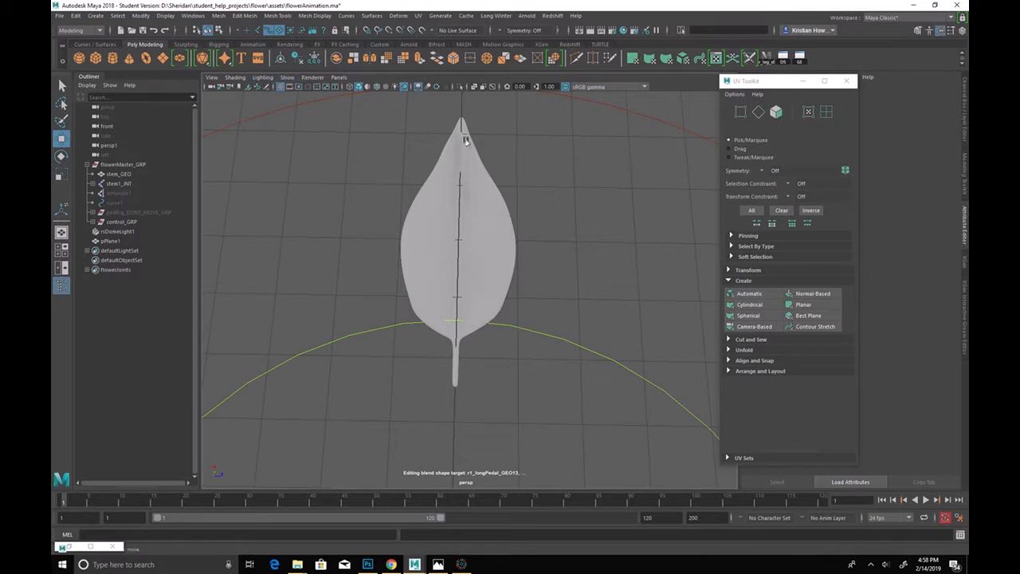
left_click_drag(457, 160, 459, 195)
key("e")
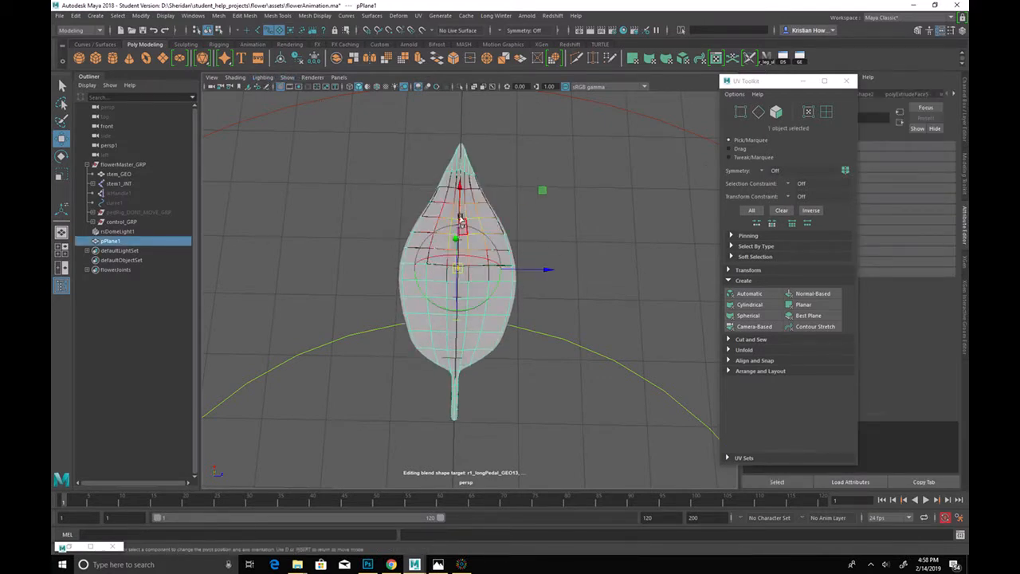
key("ctrl+z")
left_click_drag(437, 296, 426, 416)
left_click_drag(599, 360, 538, 351, "alt")
Step: Draw a chain of six joints along the midrib from the stalk's base to just beyond the leaf's tip
key("space")
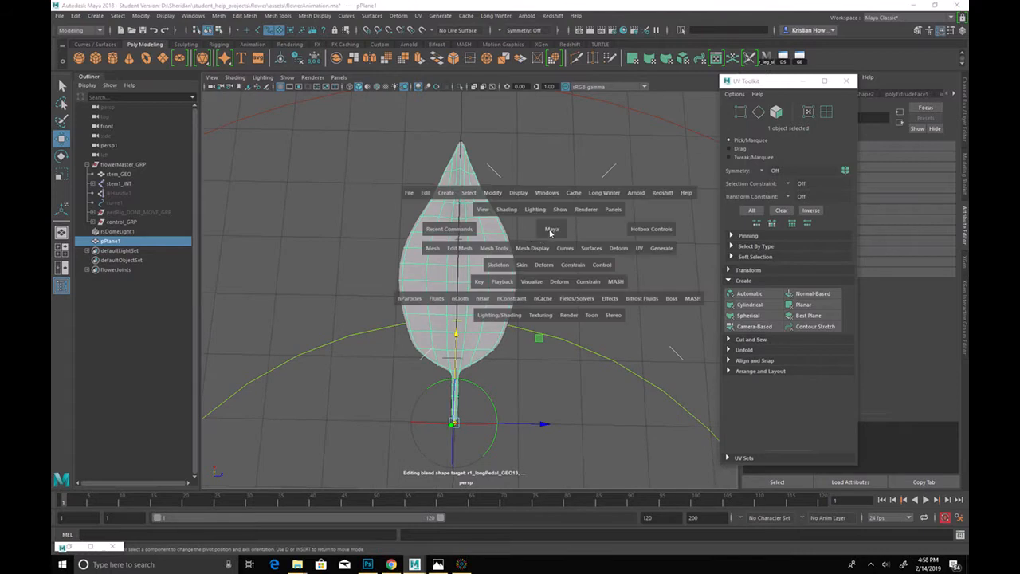
left_click_drag(503, 265, 518, 292)
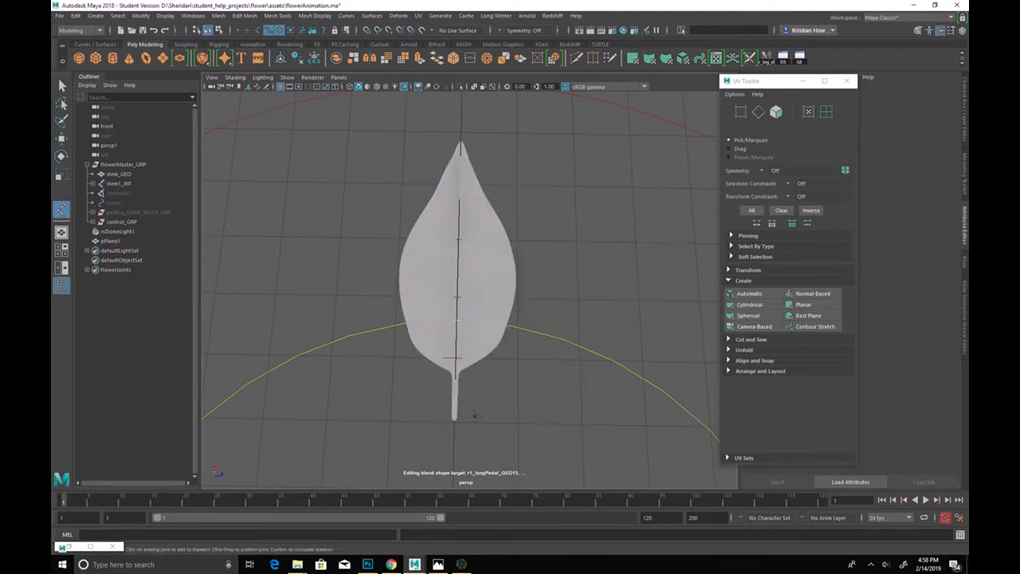
left_click(454, 421)
left_click(459, 351)
left_click(459, 294)
left_click(459, 238)
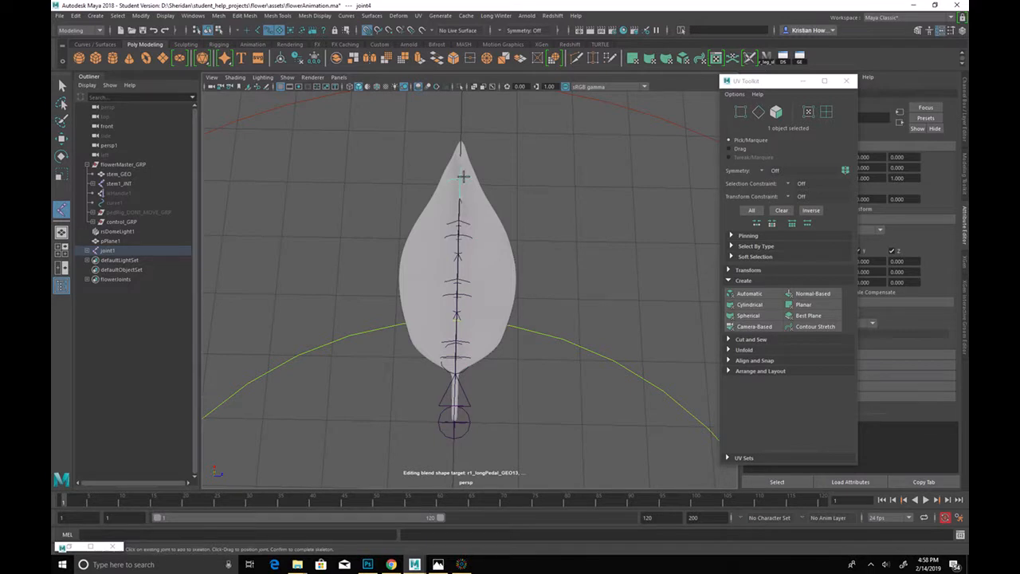
left_click(460, 131)
key("w")
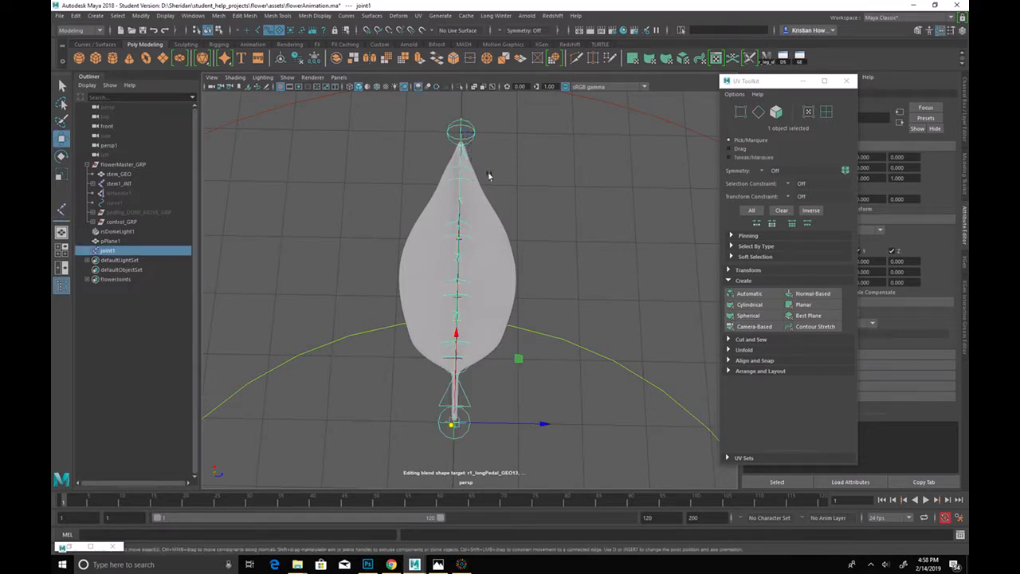
left_click_drag(567, 343, 451, 341, "alt")
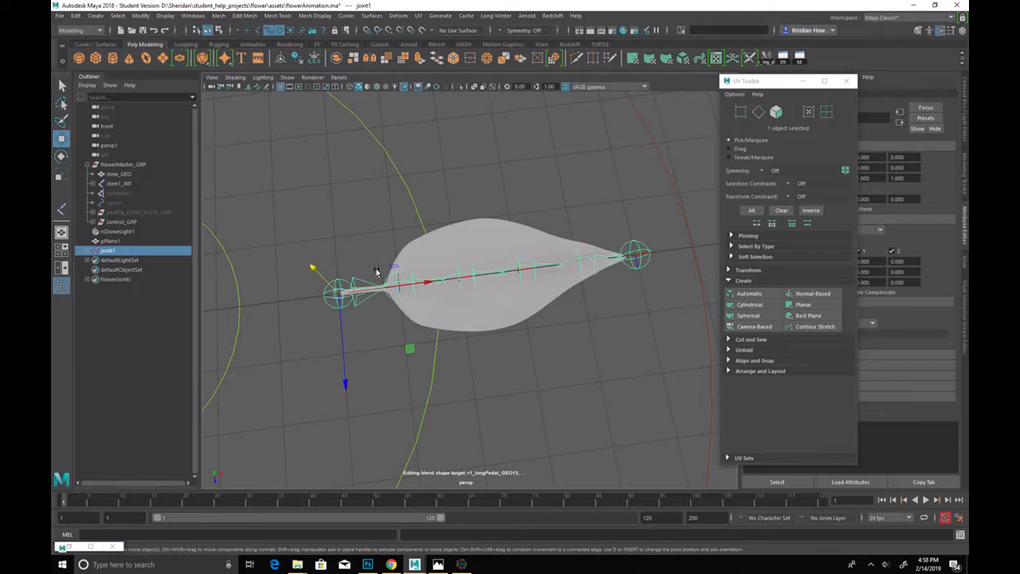
left_click_drag(414, 294, 480, 291, "alt")
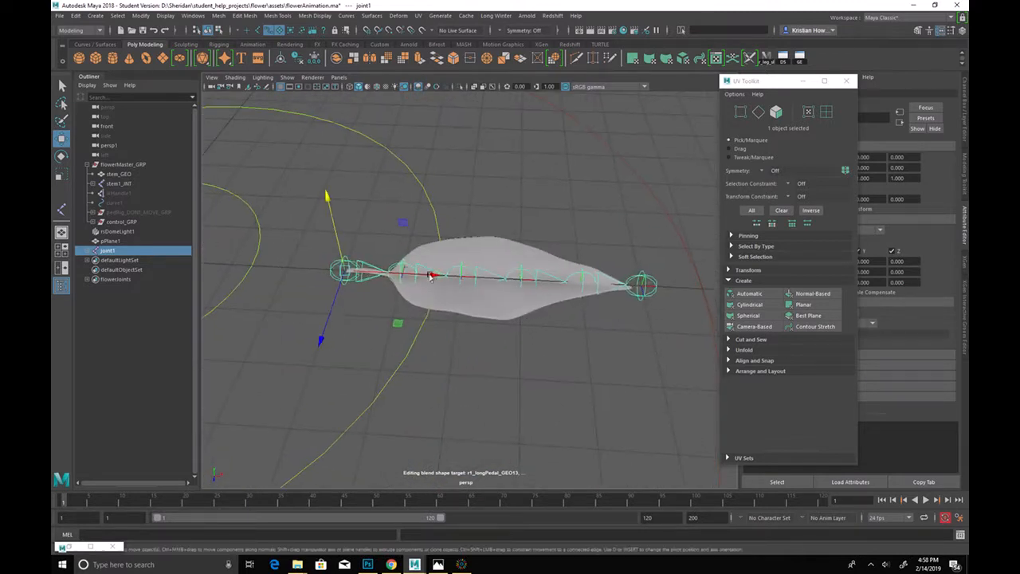
Step: Expand the joint hierarchy in the Outliner and rename the leaf mesh to leaf_GEO1
left_click(414, 298)
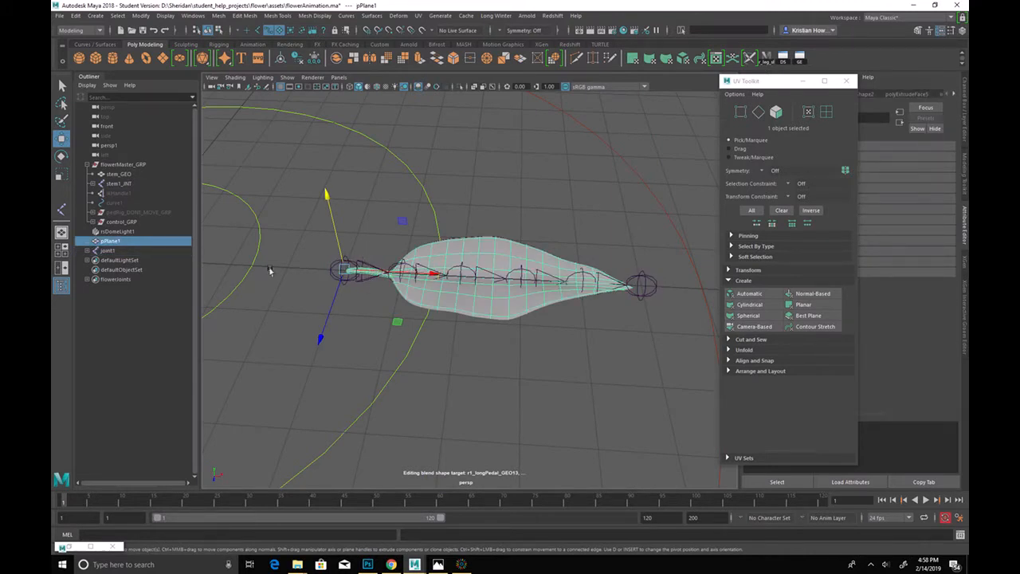
left_click(86, 250)
double_click(133, 242)
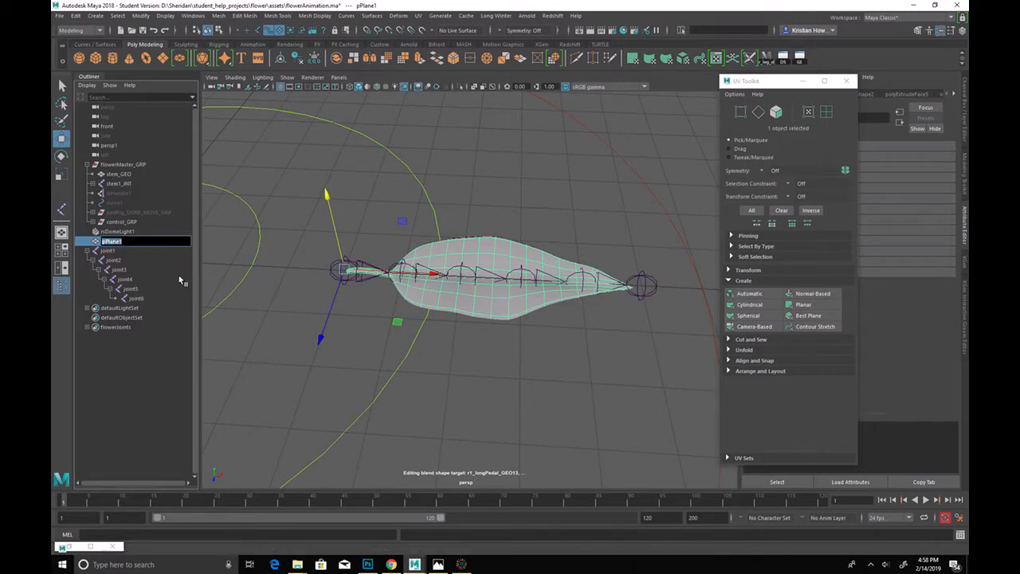
type("leaf_")
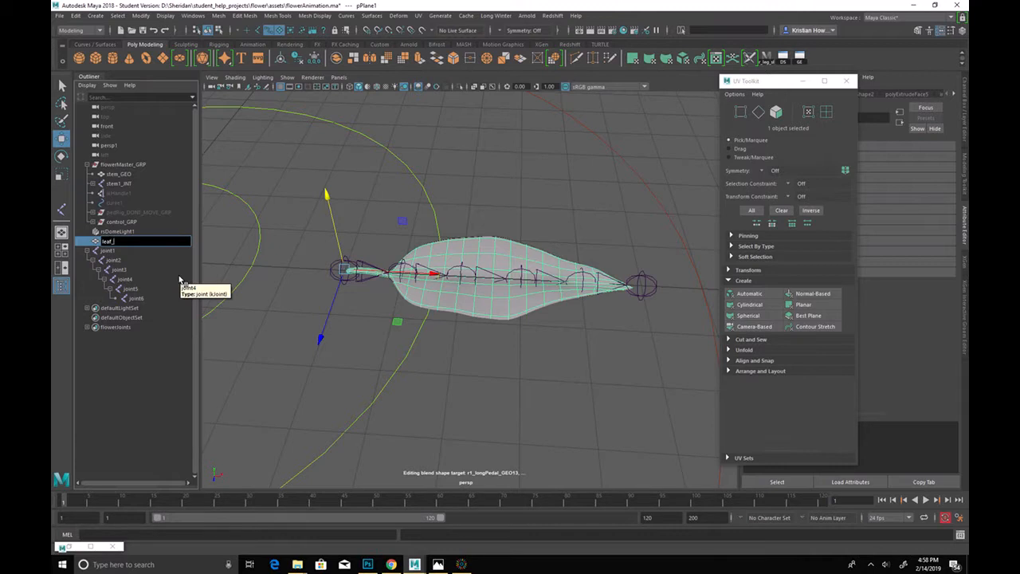
type("GEO")
key("Return")
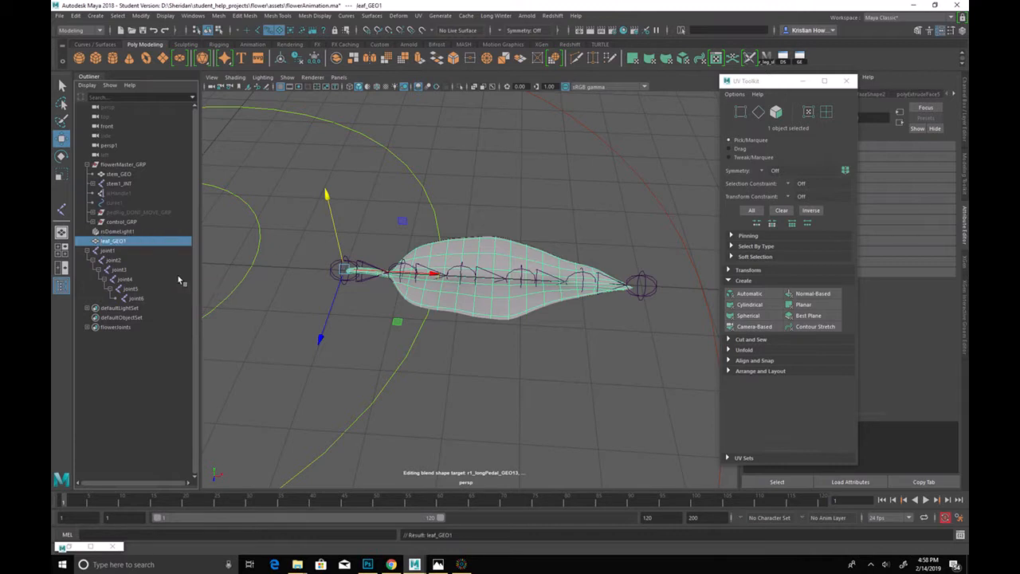
Step: Rename the leaf's joint chain with Search and Replace Names, replacing "joint" with "leaf_JNT" throughout the hierarchy
left_click(156, 250)
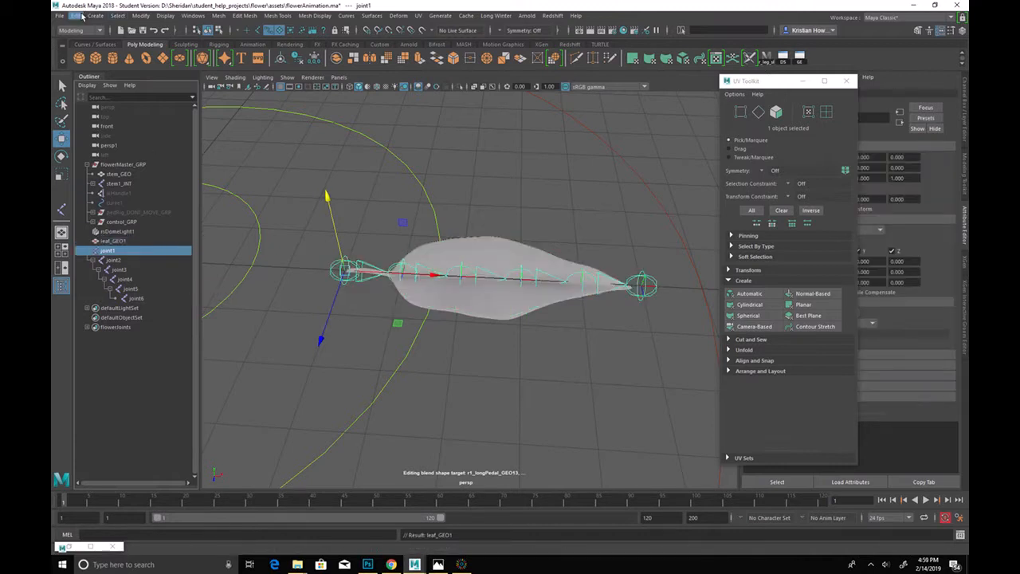
left_click(140, 16)
left_click(225, 177)
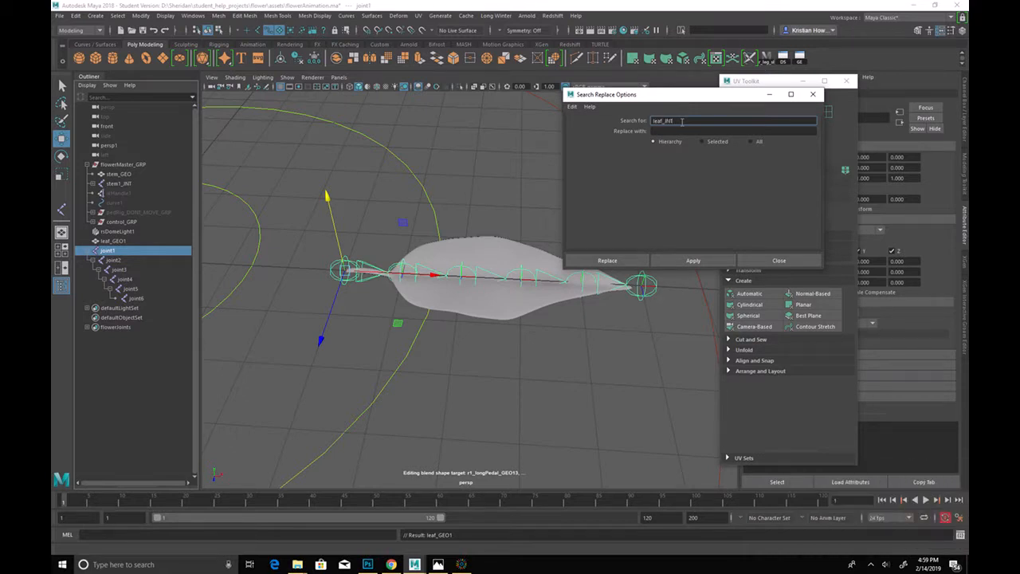
left_click(692, 261)
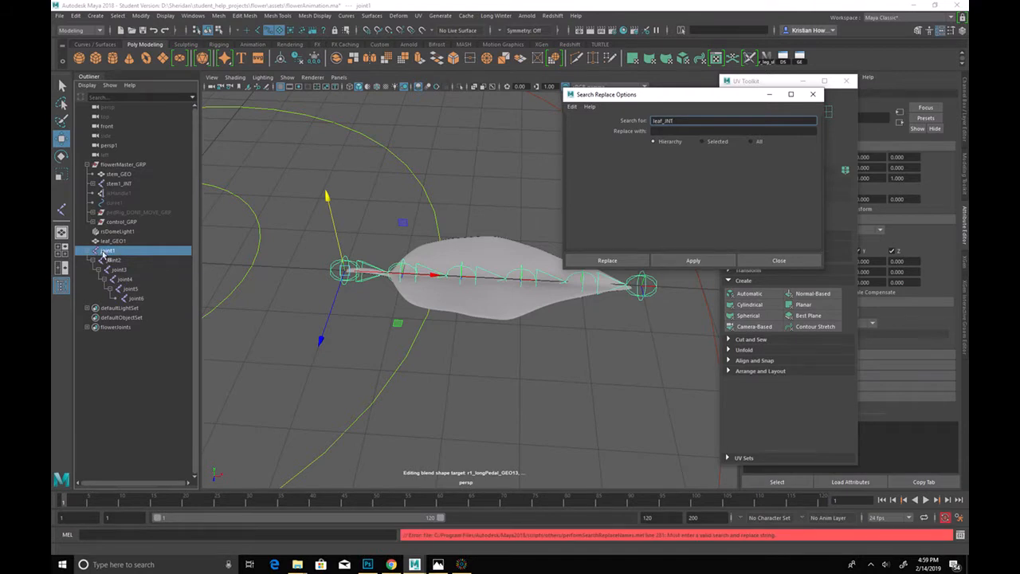
left_click_drag(695, 121, 616, 116)
key("ctrl+c")
key("Tab")
key("ctrl+v")
key("shift+Tab")
key("BackSpace")
left_click(692, 260)
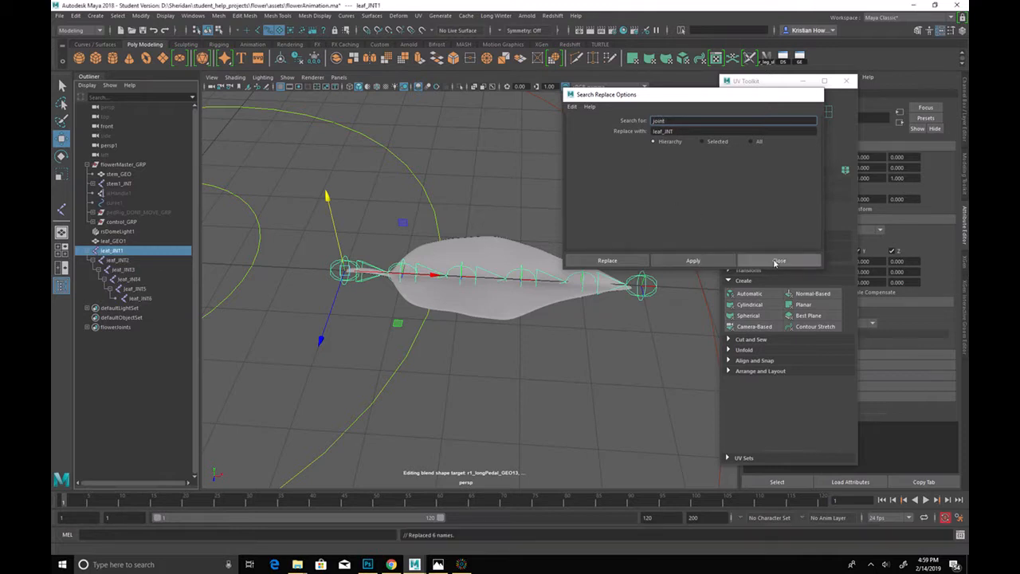
left_click(779, 261)
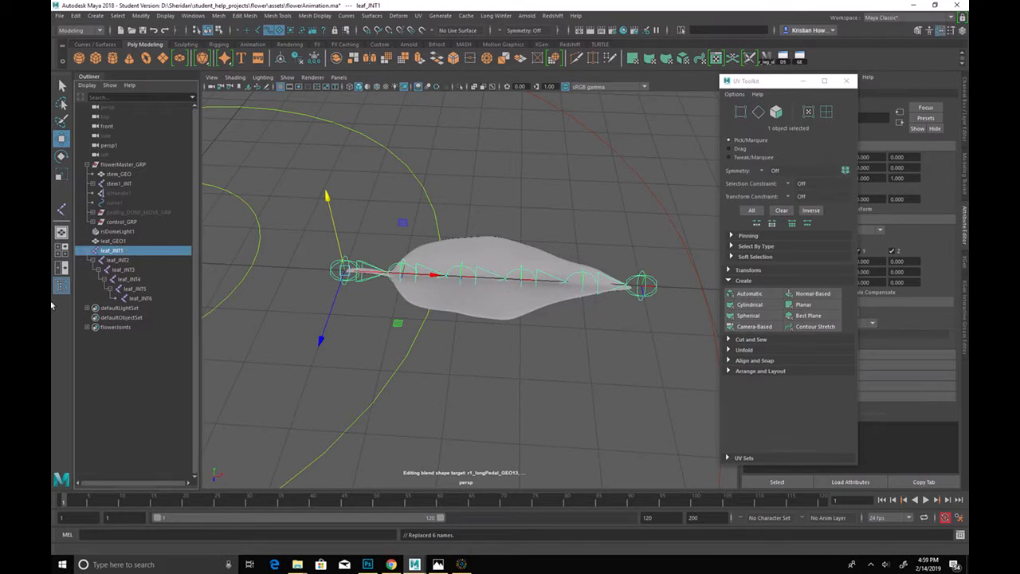
Step: Group the leaf mesh with its joint chain and name the group leaf1_GRP
left_click(298, 228)
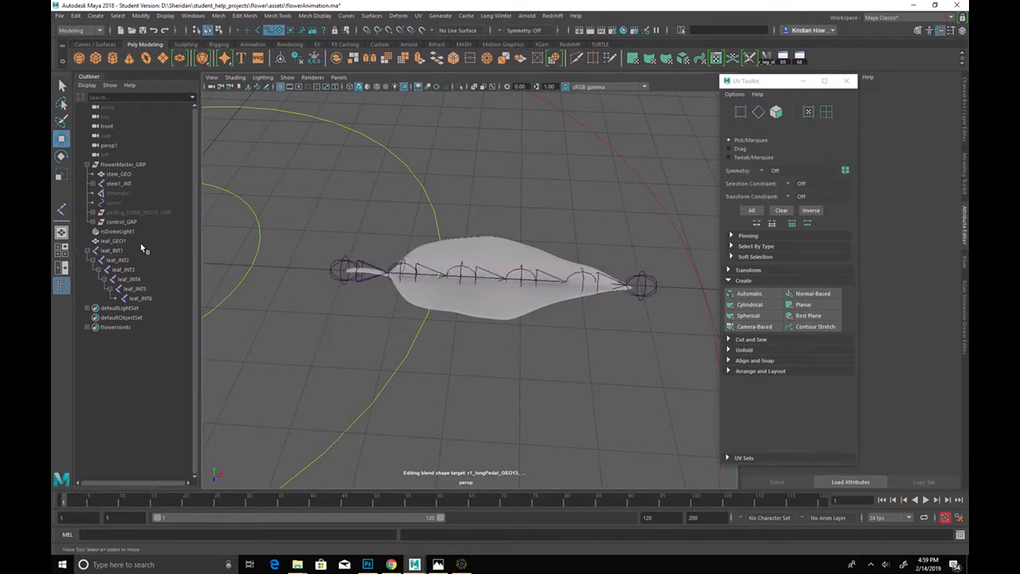
left_click_drag(141, 241, 139, 252)
key("ctrl+g")
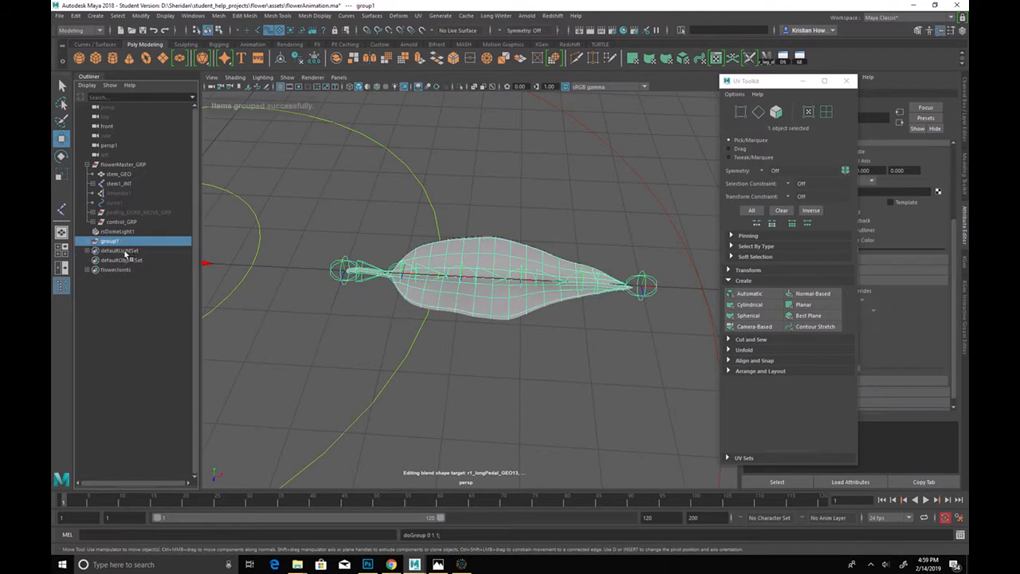
double_click(125, 241)
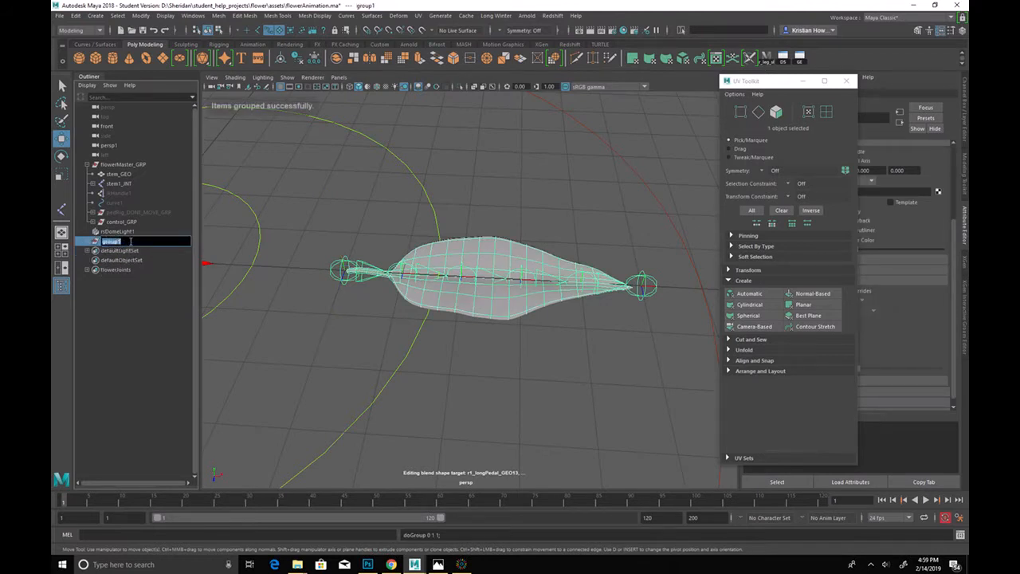
type("leaf1_GRP")
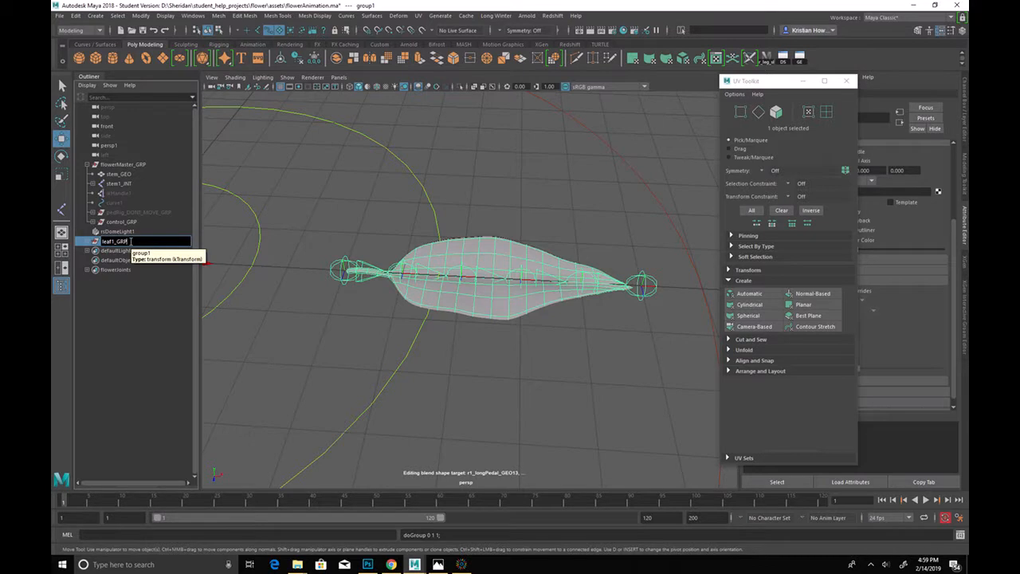
key("Return")
left_click(273, 282)
left_click(355, 266)
left_click(305, 277)
Step: Bind the leaf_GEO1 mesh as skin to joints leaf_JNT1 through leaf_JNT6
left_click(87, 240, "shift")
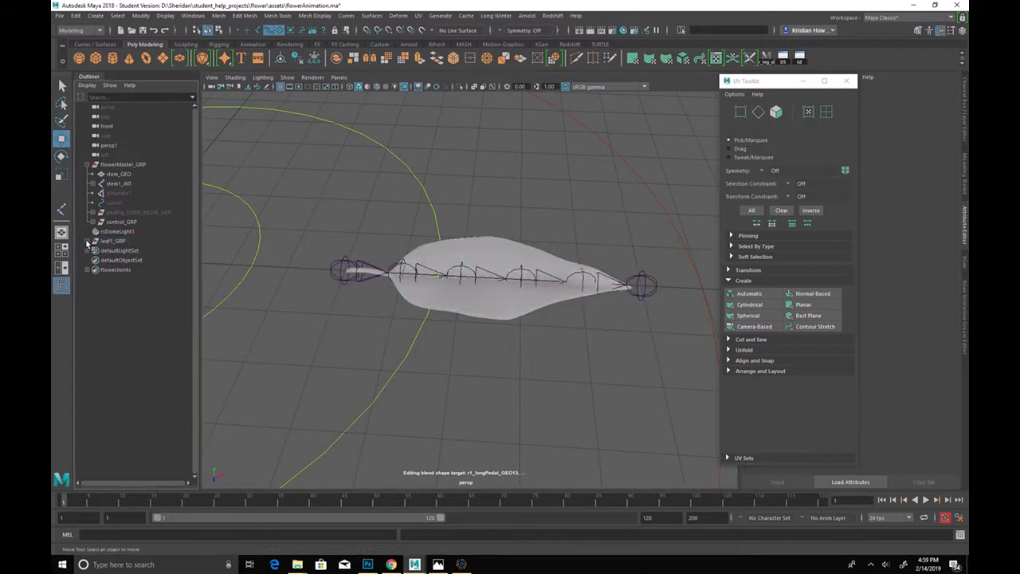
left_click_drag(138, 247, 159, 313)
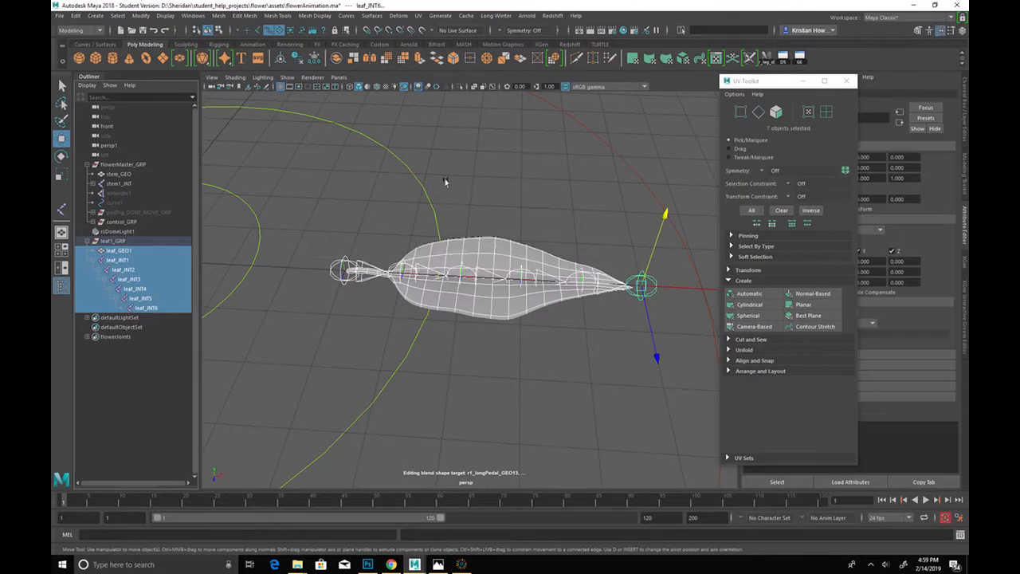
key("space")
mouse_move(418, 216)
left_mouse_down()
mouse_move(494, 303)
mouse_move(483, 295)
mouse_move(493, 248)
mouse_move(540, 243)
left_mouse_up()
left_click(690, 260)
left_click(778, 259)
left_click(427, 308)
left_click(369, 250)
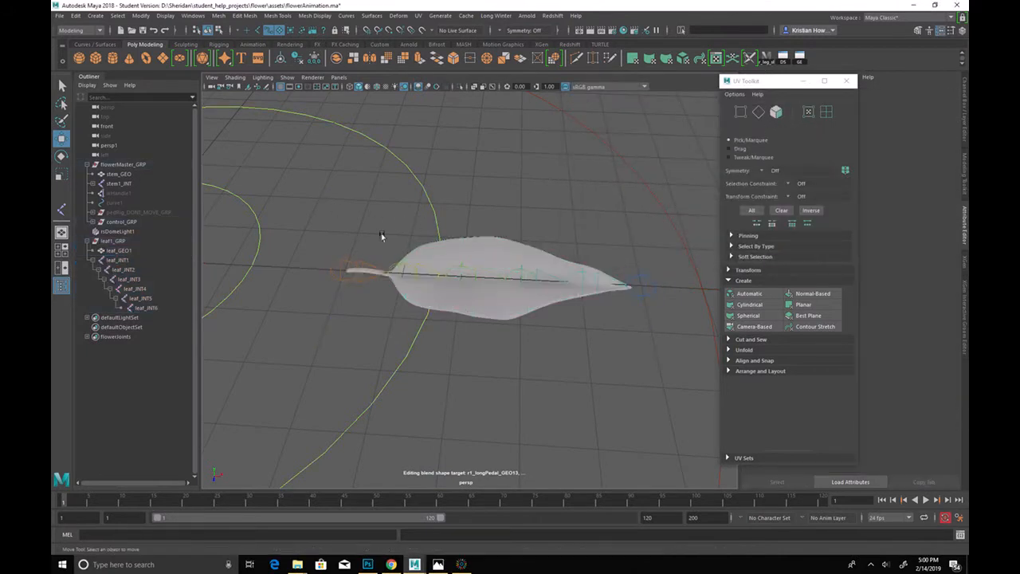
Step: Enable joints in the viewport selection mask so they can be picked over the leaf mesh
scroll(474, 264, "up", 3)
left_click(369, 250)
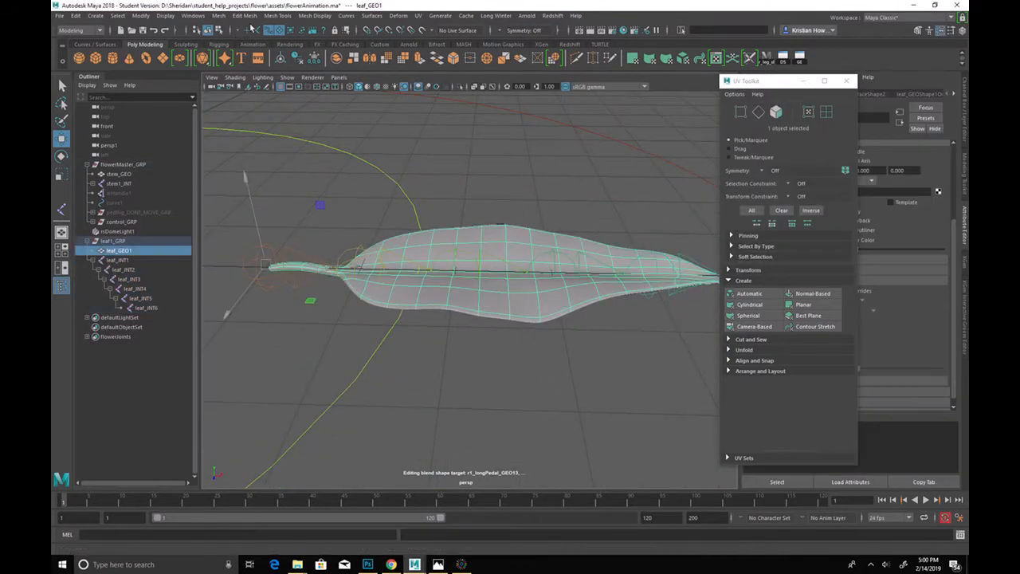
left_click(261, 30)
left_click(382, 255)
Step: Test the leaf's binding by rotating leaf_JNT2 through leaf_JNT5 together to curl it, and undo the rotation
left_click(356, 271)
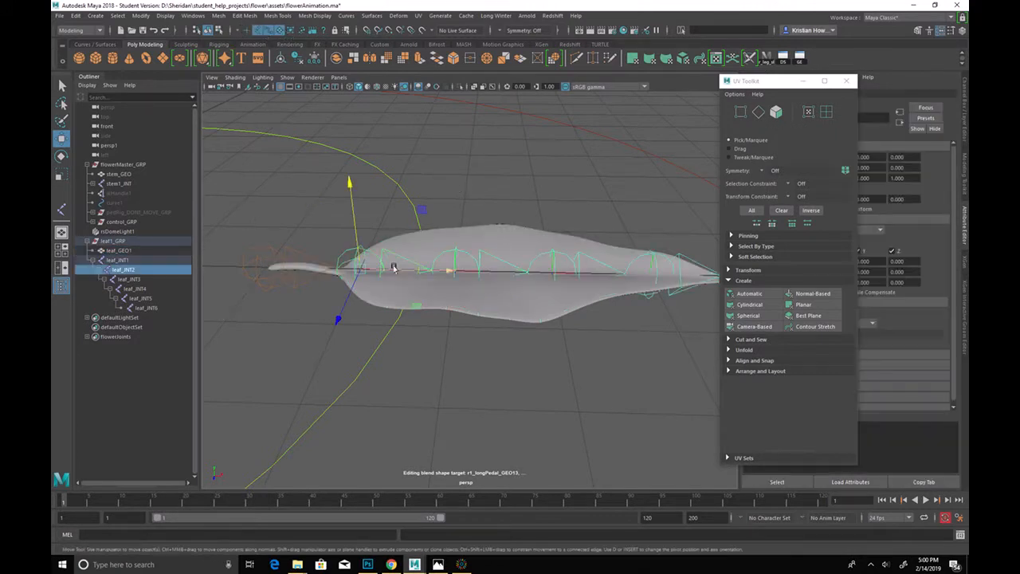
left_click(455, 269, "shift")
left_click(542, 275, "shift")
left_click(646, 267, "shift")
key("e")
left_click_drag(600, 228, 141, 260)
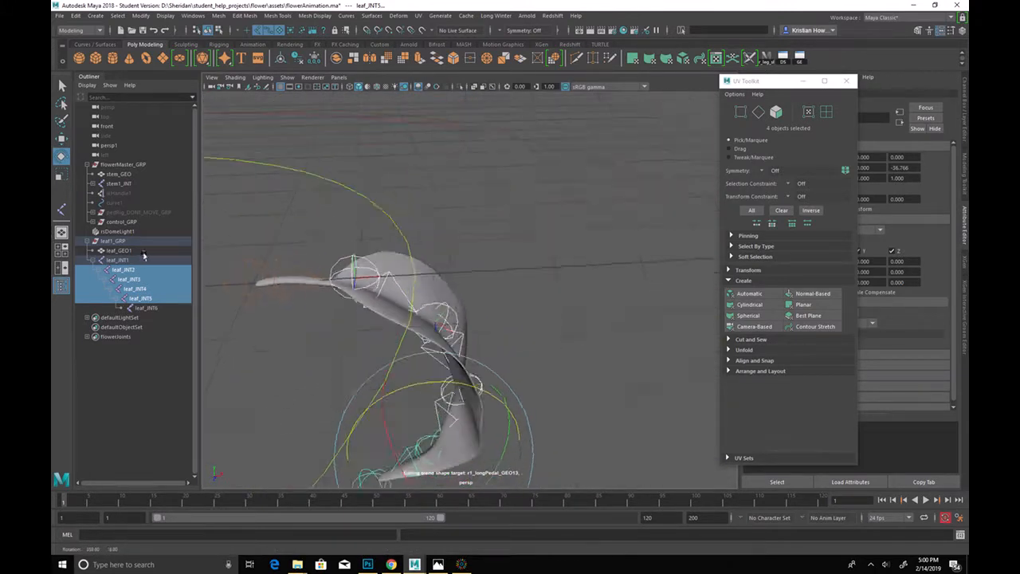
key("ctrl+z")
key("ctrl+z")
key("ctrl+z")
Step: Try moving the leaf's root joint leaf_JNT1 up near the stem and scaling the leaf from it, and undo the scaling
left_click(471, 196)
left_click_drag(485, 204, 331, 263, "alt")
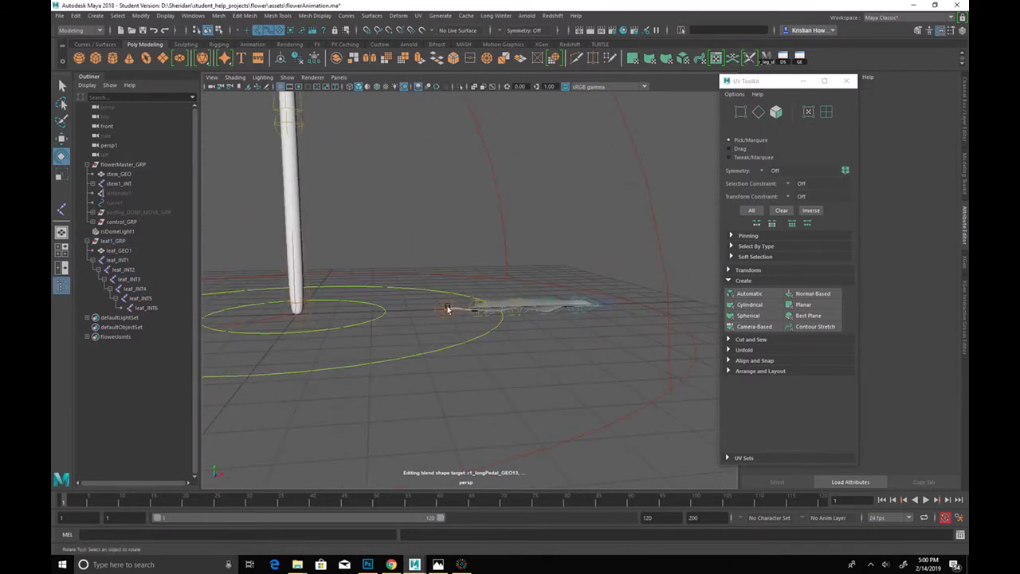
left_click(452, 312)
key("w")
key("f")
left_click_drag(455, 415, 423, 313, "alt")
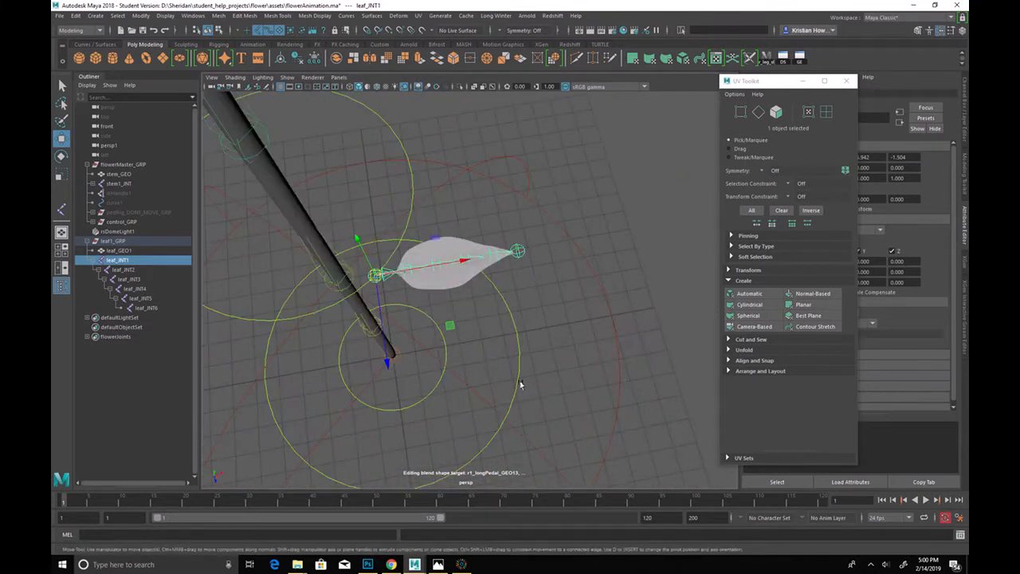
key("r")
left_click_drag(375, 285, 398, 288)
key("ctrl+z")
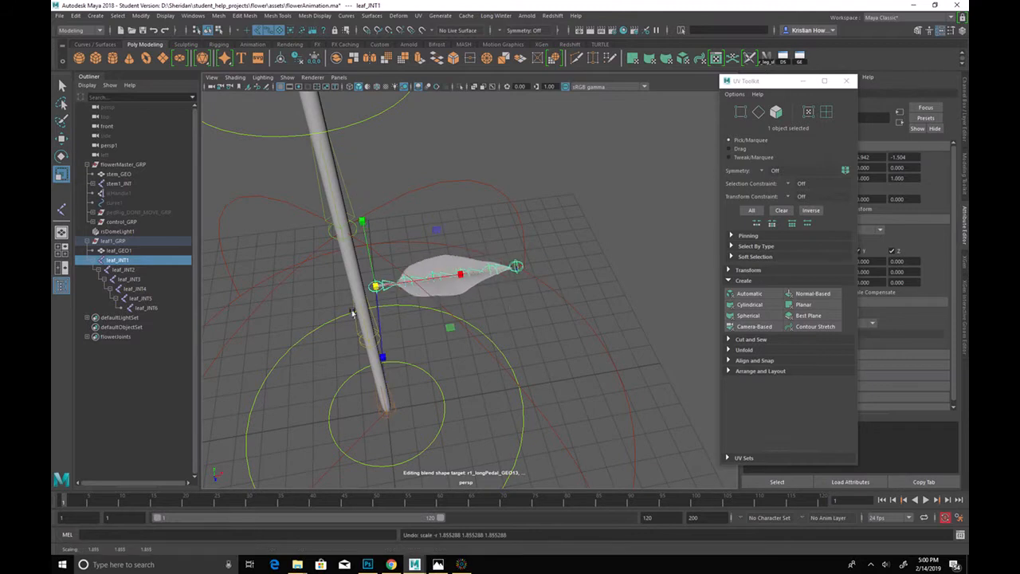
Step: Try scaling the whole leaf1_GRP, and undo both the scaling and the root joint's move
left_click(131, 240)
mouse_move(385, 402)
left_mouse_down()
mouse_move(402, 403)
mouse_move(389, 404)
left_mouse_up()
key("ctrl+z")
left_click(132, 251)
key("ctrl+z")
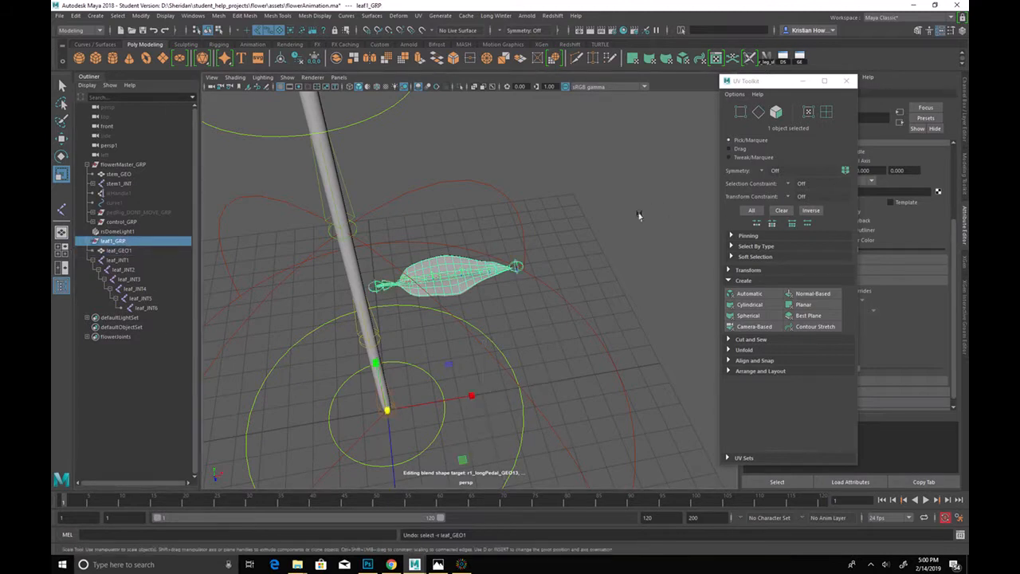
key("ctrl+z")
key("ctrl+z")
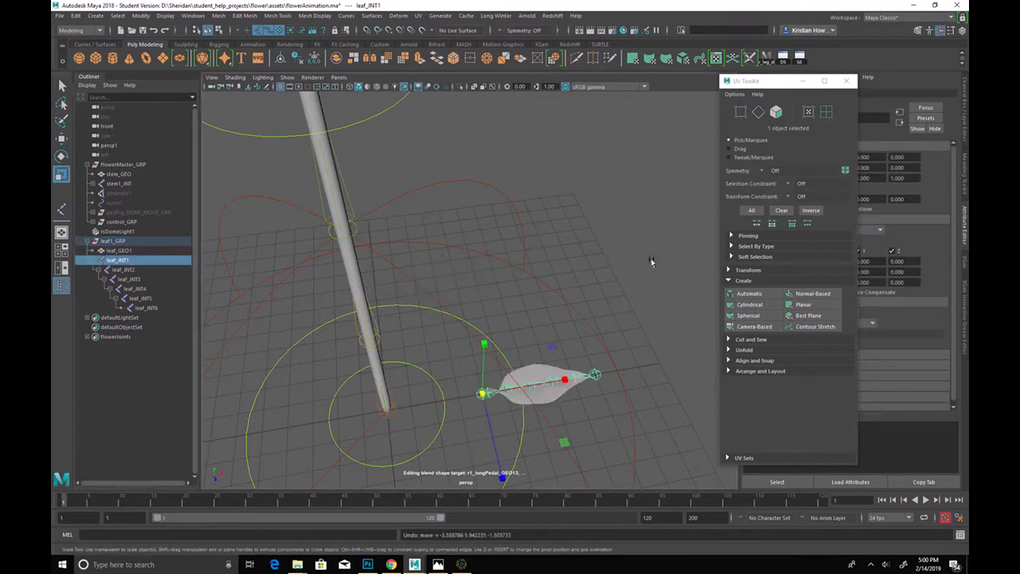
Step: Turn off Inherits Transform for the leaf_GEO1 mesh
left_click(545, 369)
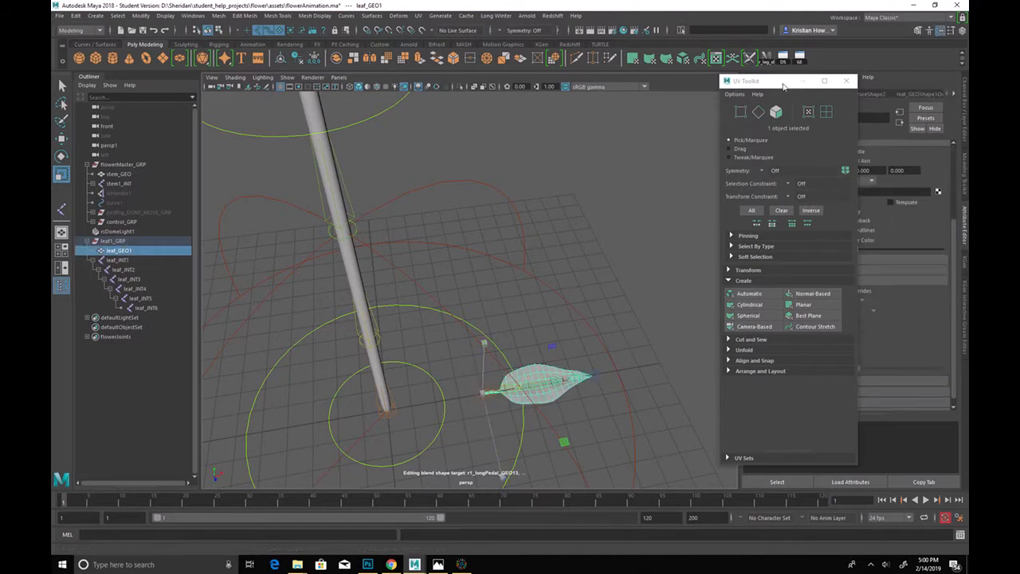
left_click_drag(796, 80, 683, 67)
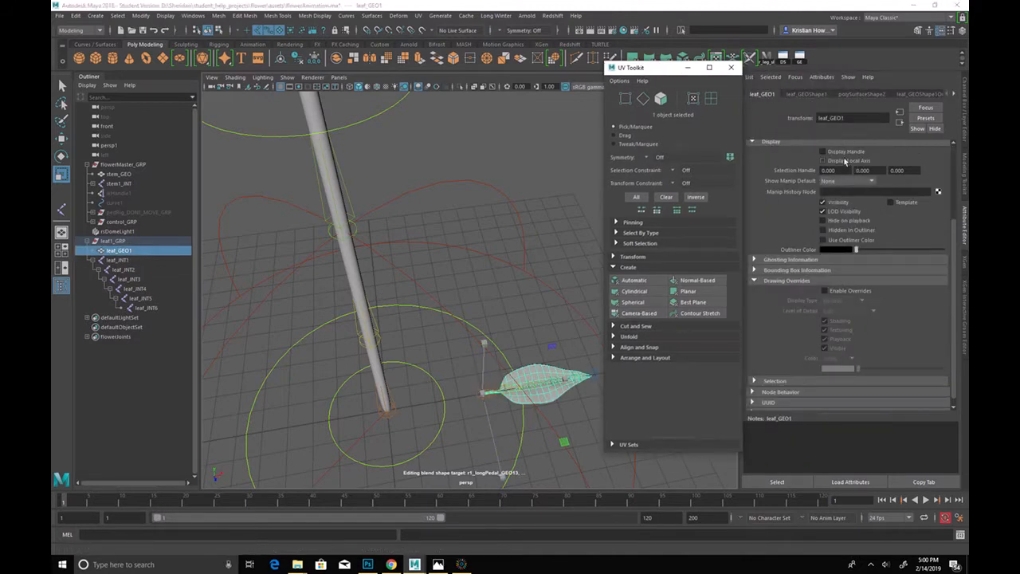
scroll(880, 173, "up", 3)
left_click(845, 224)
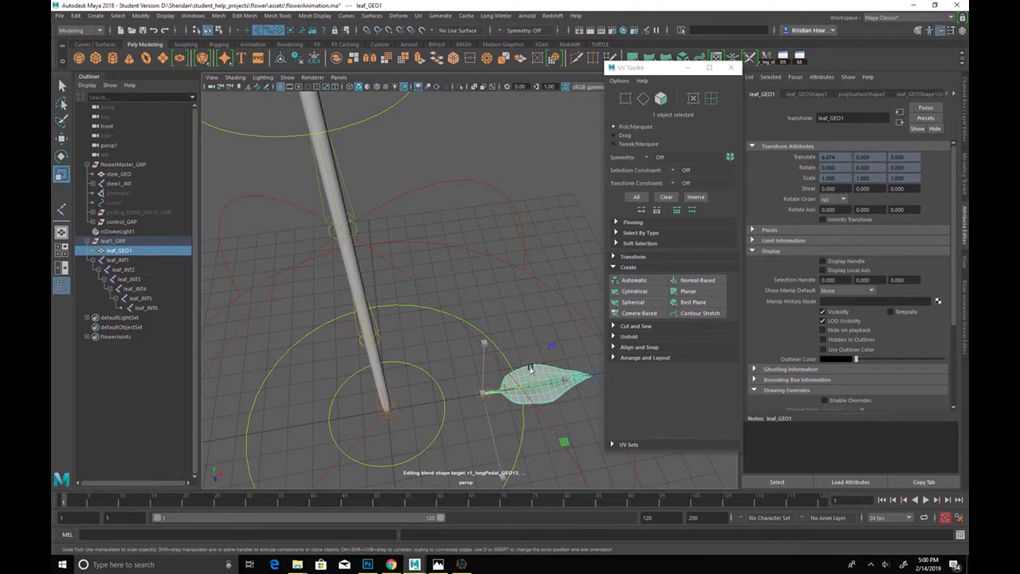
Step: Move leaf1_GRP's pivot to the leaf's root joint and scale the group uniformly to about 2.66
left_click(132, 241)
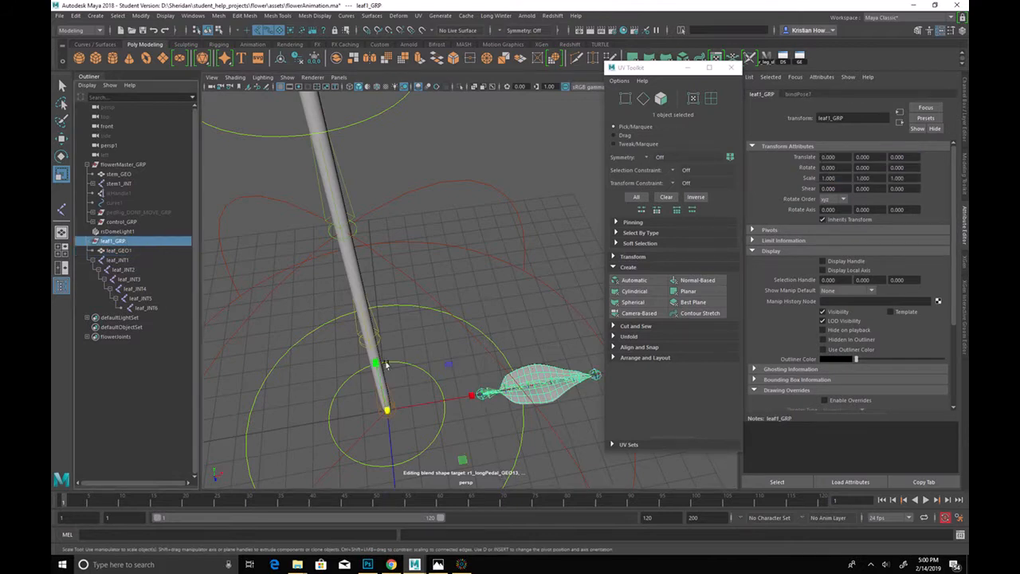
left_click(481, 394)
key("d")
left_click_drag(485, 399, 542, 397)
scroll(301, 323, "up", 3)
scroll(302, 323, "down", 3)
left_click_drag(301, 324, 493, 359, "alt")
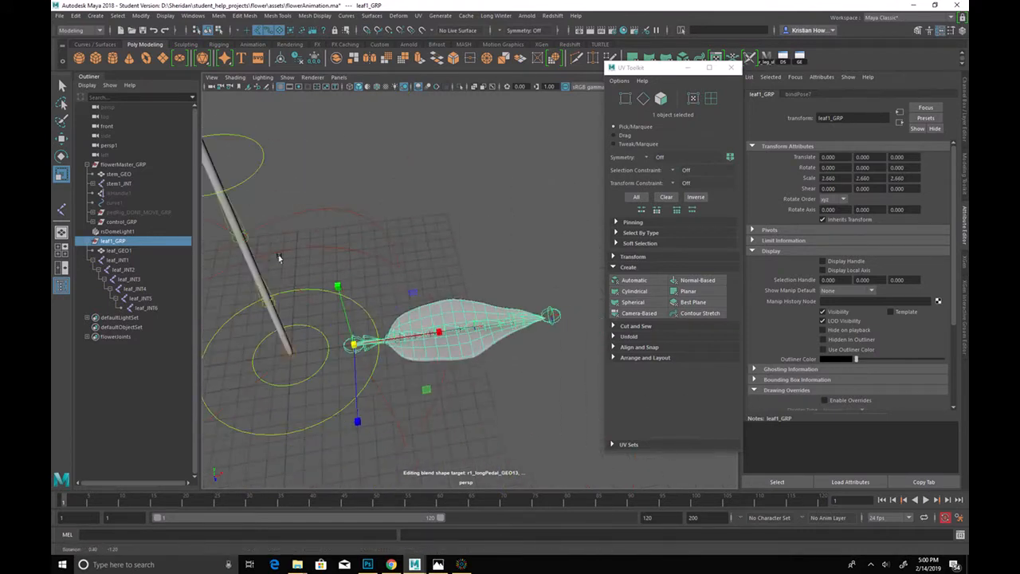
Step: Move leaf1_GRP up and against the flower stem, to translate values -4, 16, 0
key("w")
left_click_drag(437, 392, 449, 235)
left_click_drag(422, 307, 471, 324, "alt")
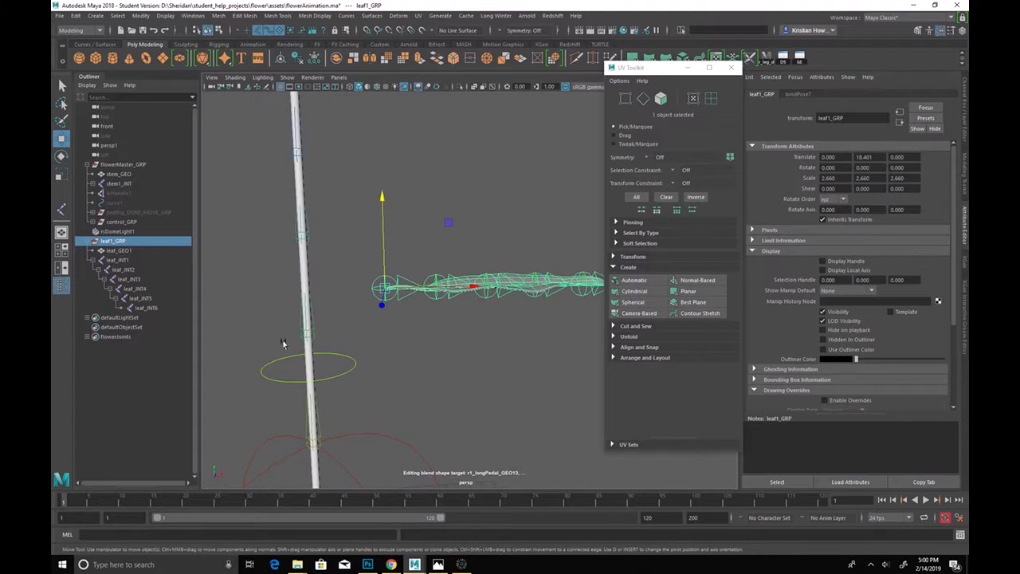
left_click_drag(383, 287, 478, 287)
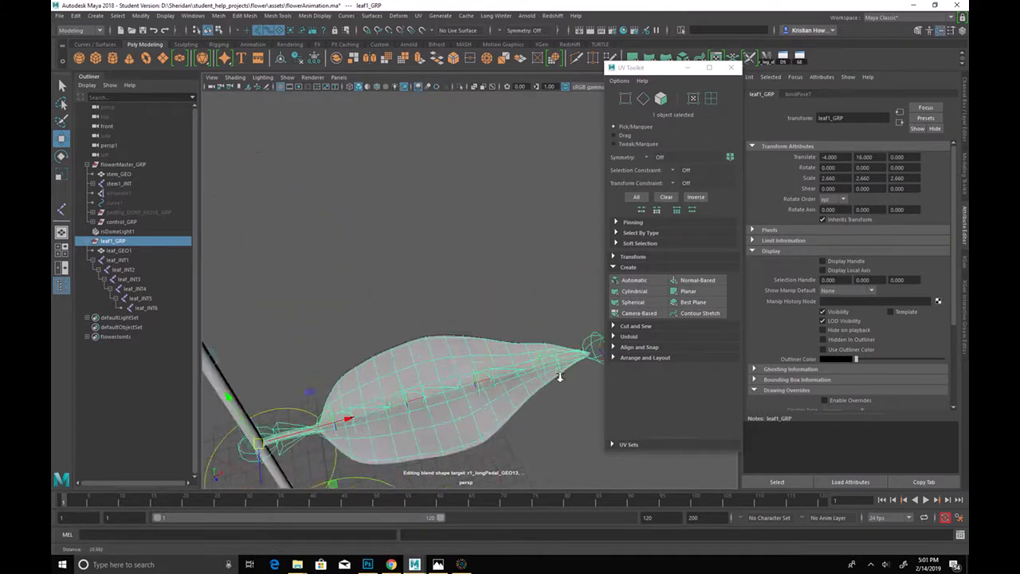
scroll(554, 268, "up", 5)
left_click_drag(554, 267, 395, 312, "alt")
left_click_drag(418, 257, 303, 302, "alt")
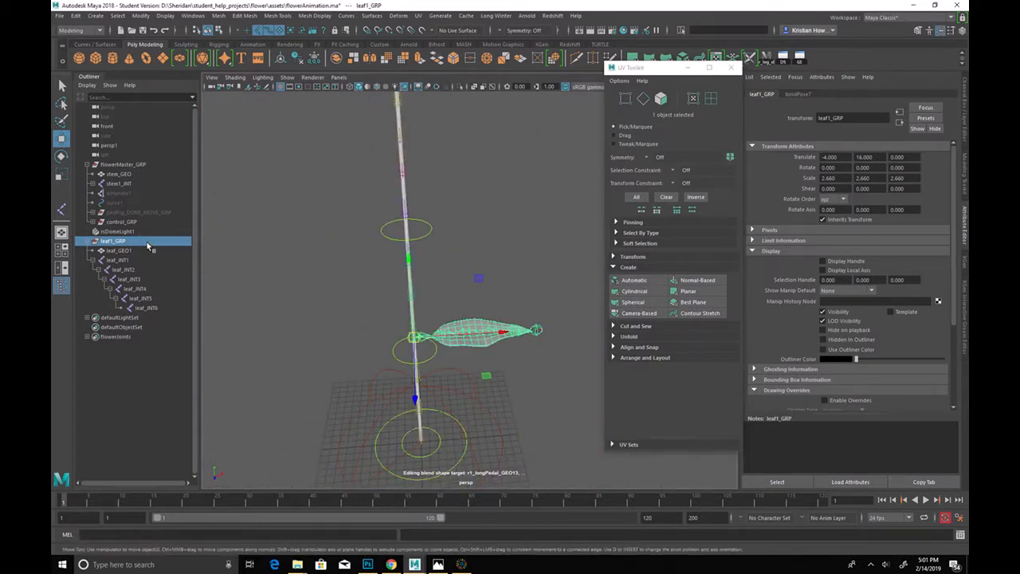
Step: Duplicate leaf1_GRP four times, including one copy made with Duplicate Special
left_click(75, 16)
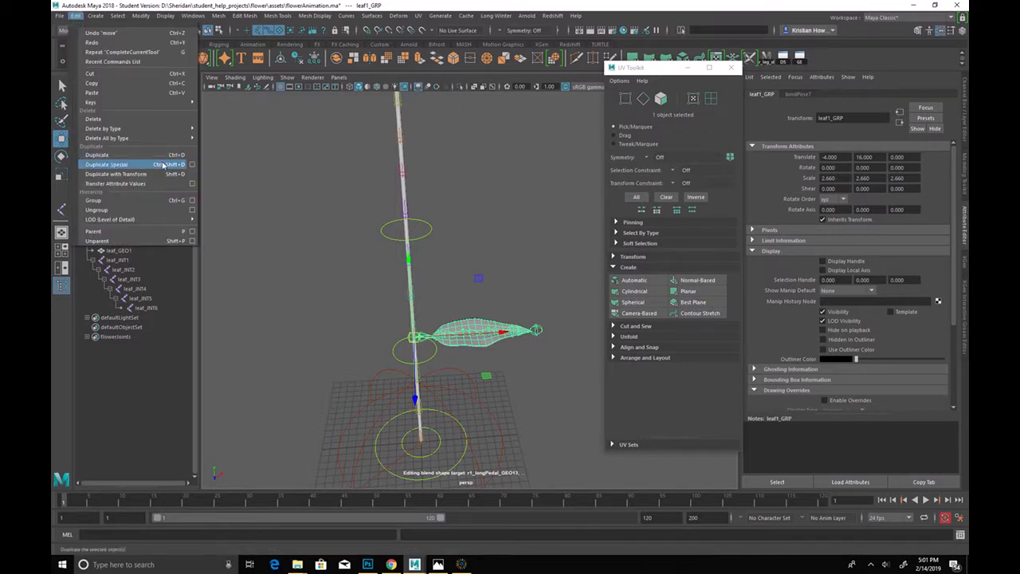
left_click(135, 166)
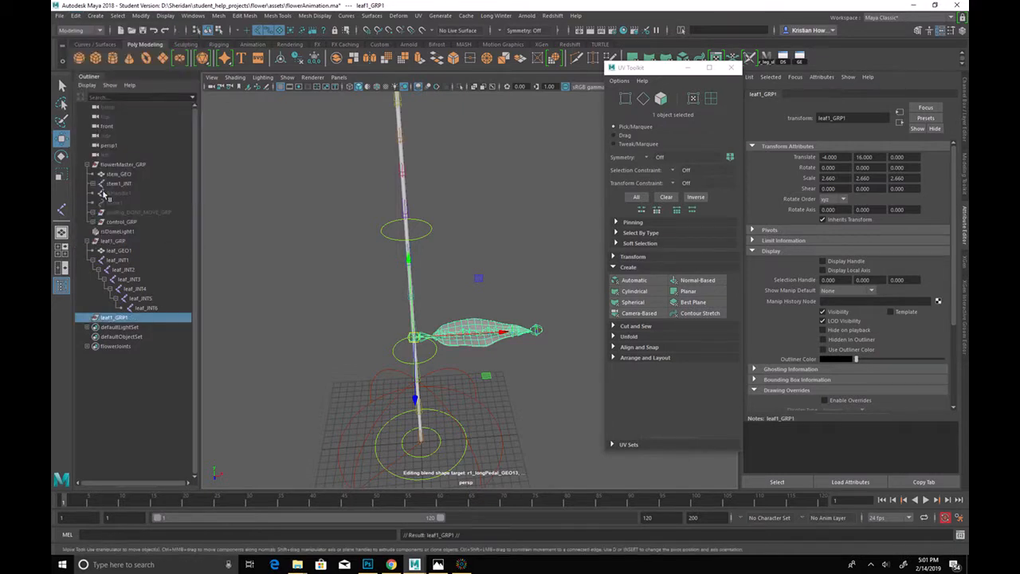
left_click(121, 243)
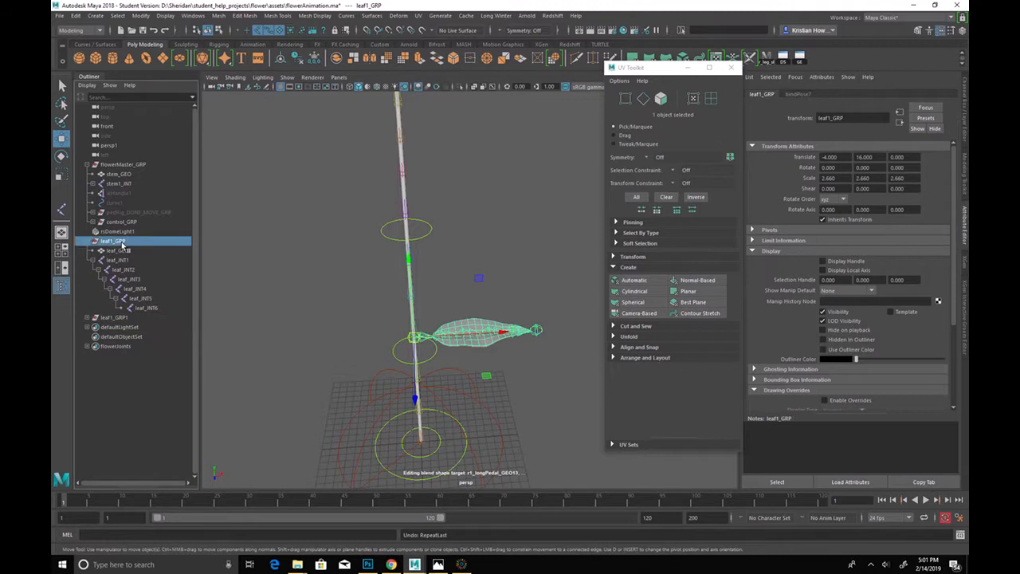
key("ctrl+d")
left_click(135, 240)
key("ctrl+d")
left_click(136, 240)
key("ctrl+d")
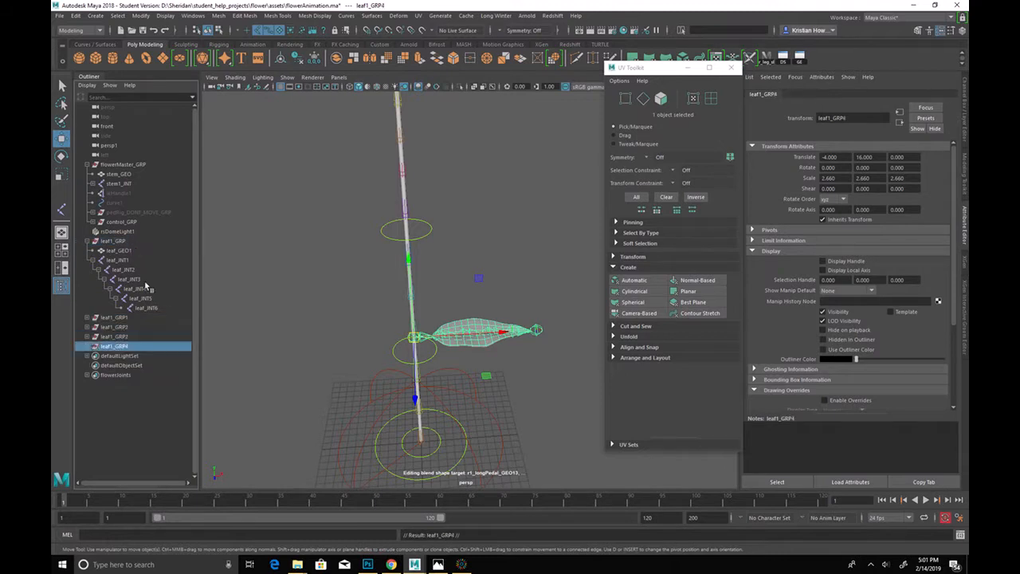
Step: Try raising the duplicate leaf1_GRP3 along the stem, undoing the first move and expanding its hierarchy before moving it again
left_click(128, 337)
left_click_drag(506, 219, 505, 241, "alt")
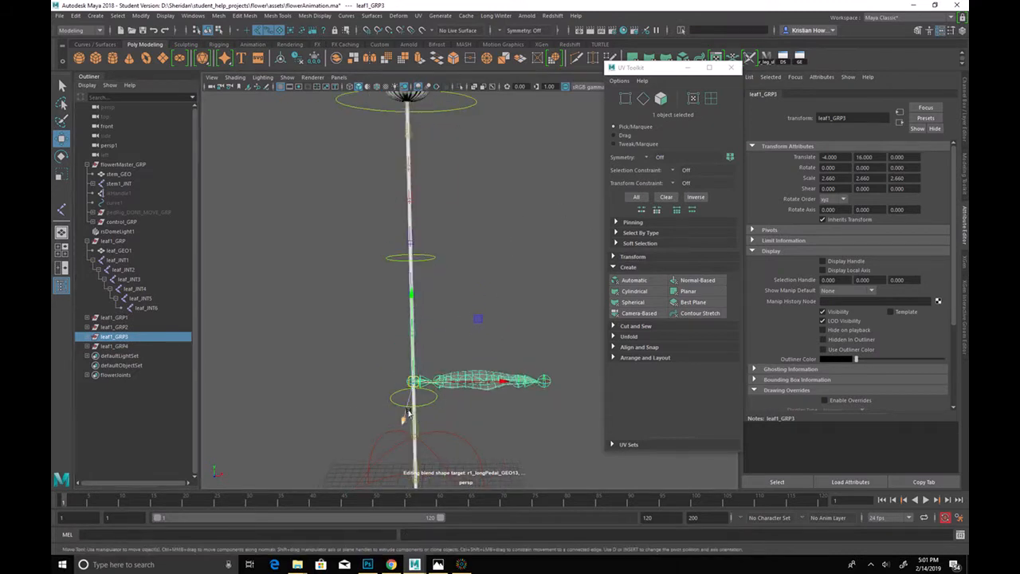
left_click_drag(414, 380, 413, 289)
key("ctrl+z")
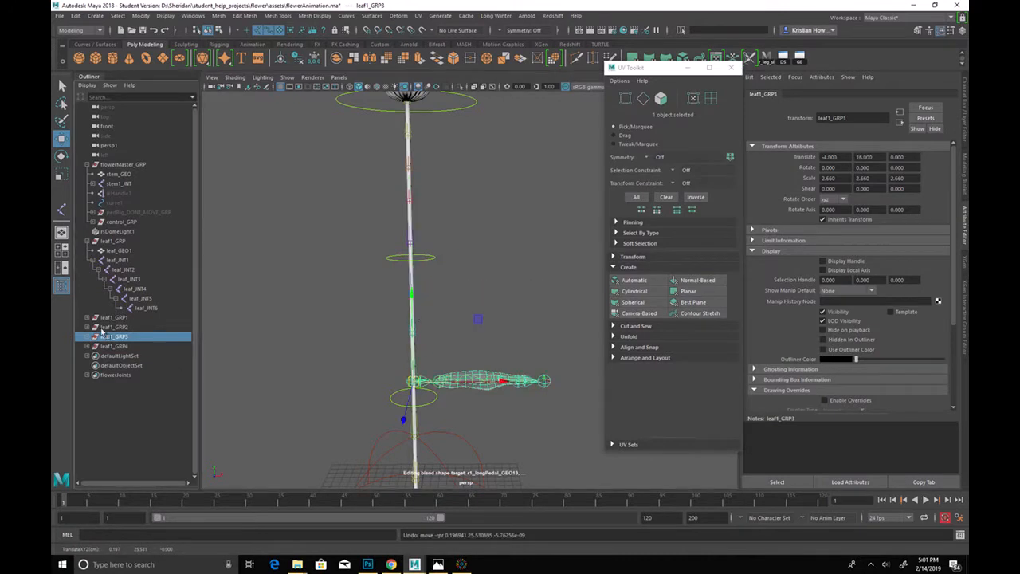
left_click(87, 337)
left_click(138, 347)
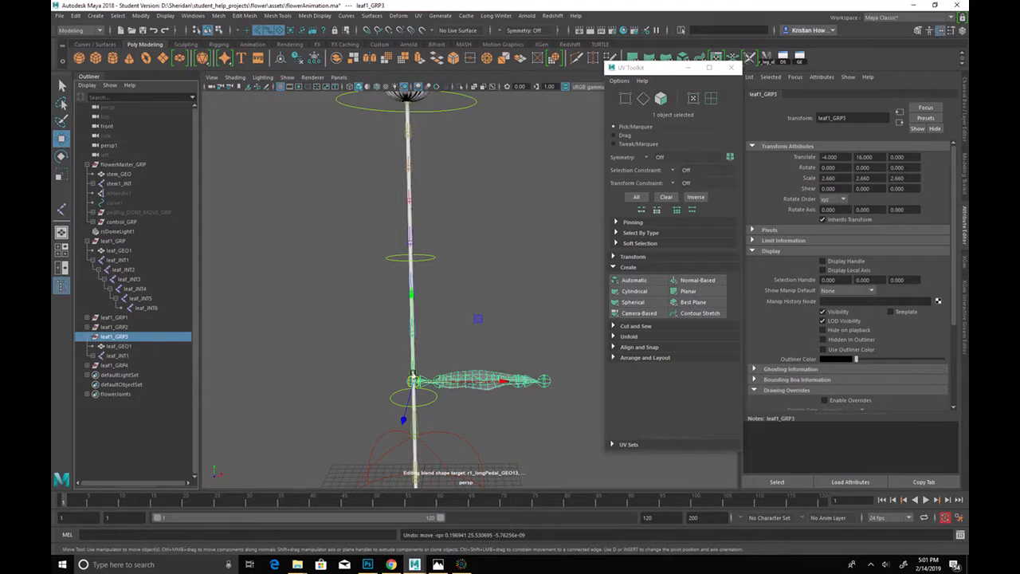
left_click_drag(404, 331, 407, 295)
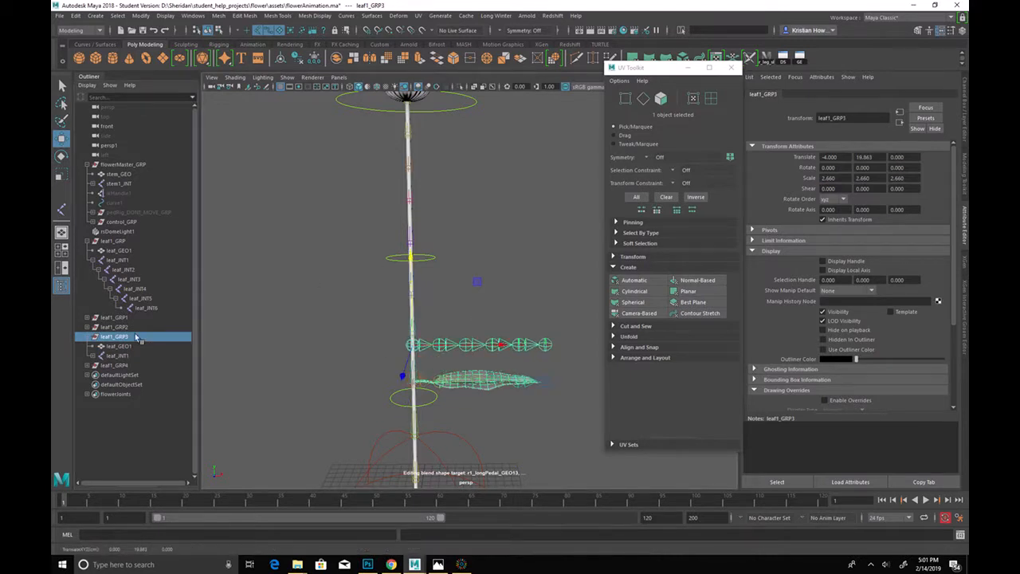
Step: Delete the duplicate groups leaf1_GRP1 through leaf1_GRP4 and dismiss the desktop notification
left_click_drag(134, 318, 146, 366)
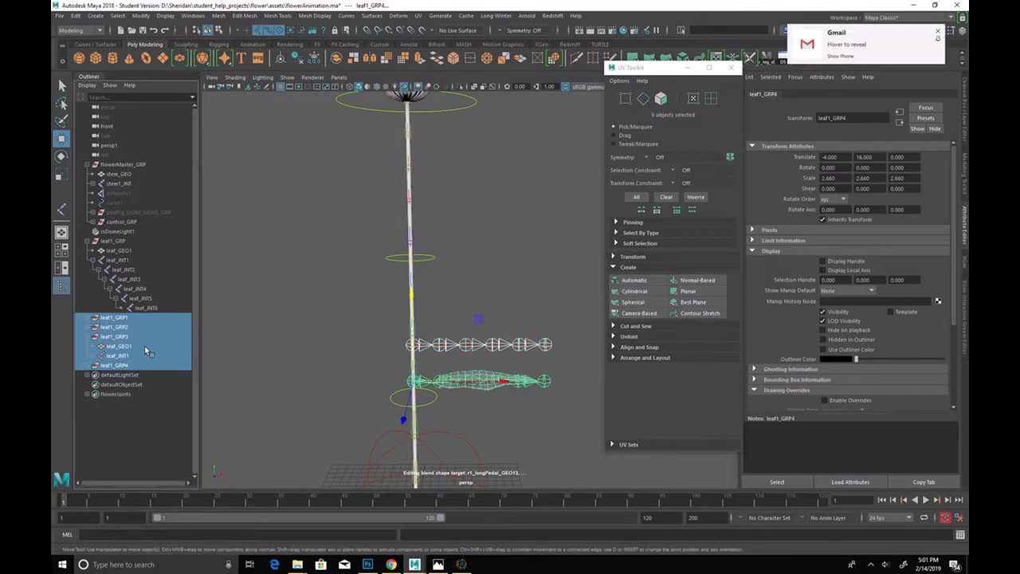
key("Delete")
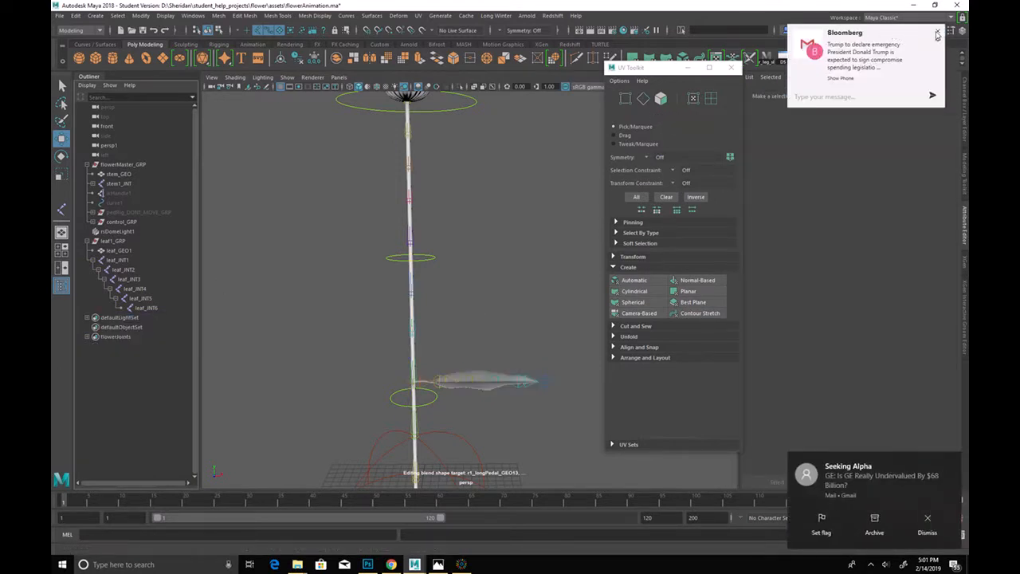
left_click(937, 33)
Step: Duplicate leaf1_GRP with Duplicate Special, making 4 copies with Duplicate input graph enabled
left_click(388, 50)
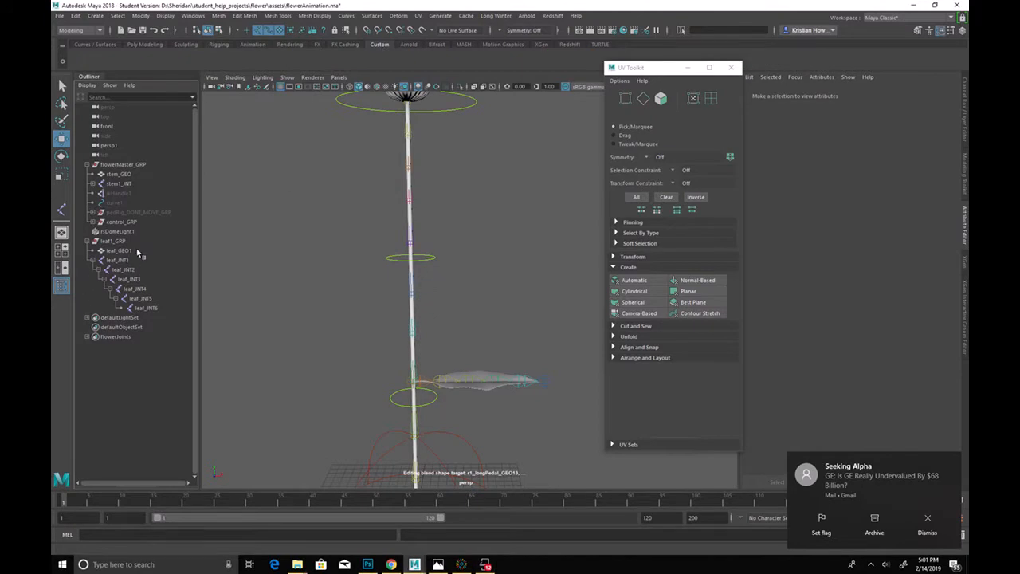
left_click(136, 239)
left_click(76, 15)
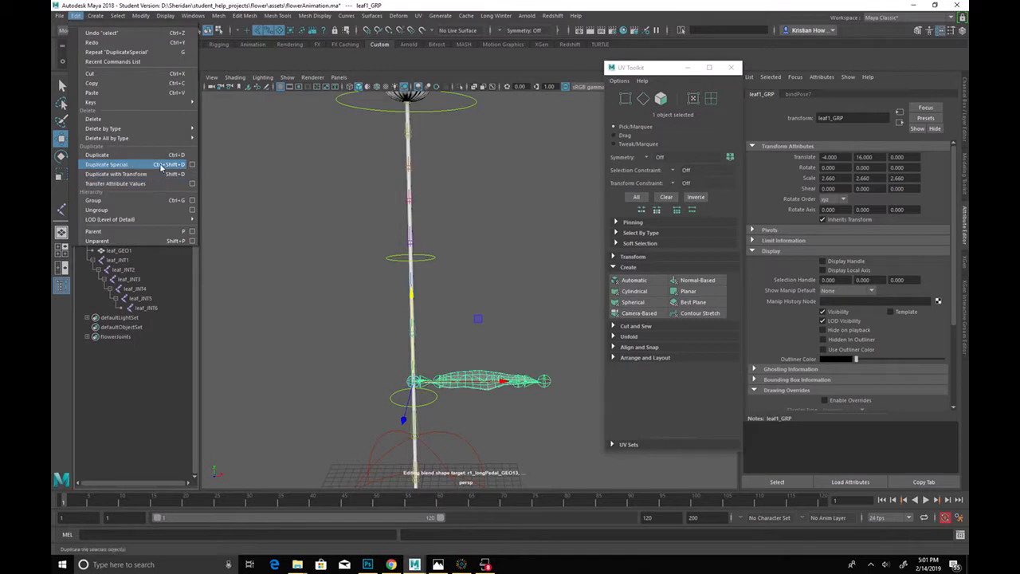
left_click(196, 164)
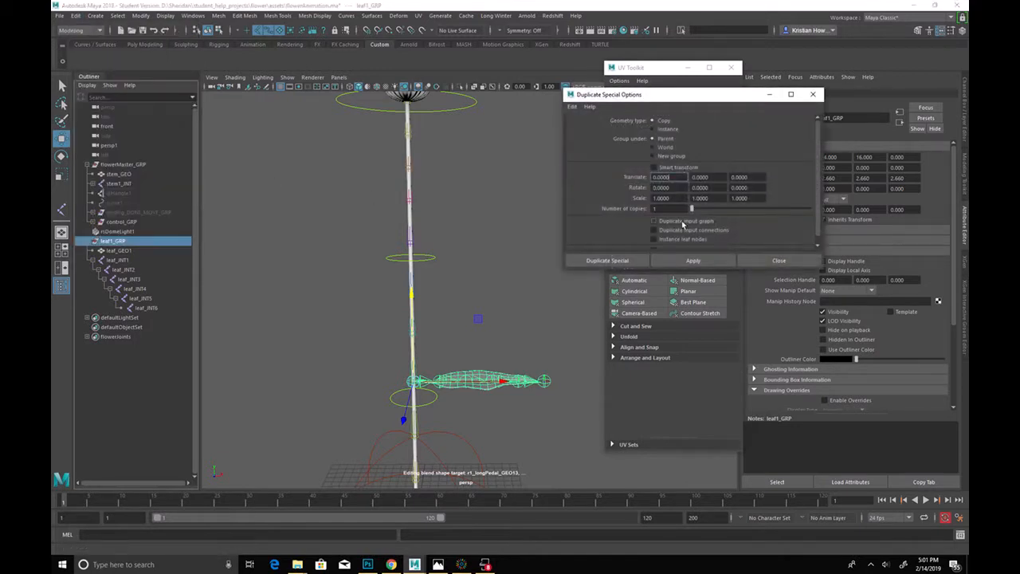
left_click(689, 222)
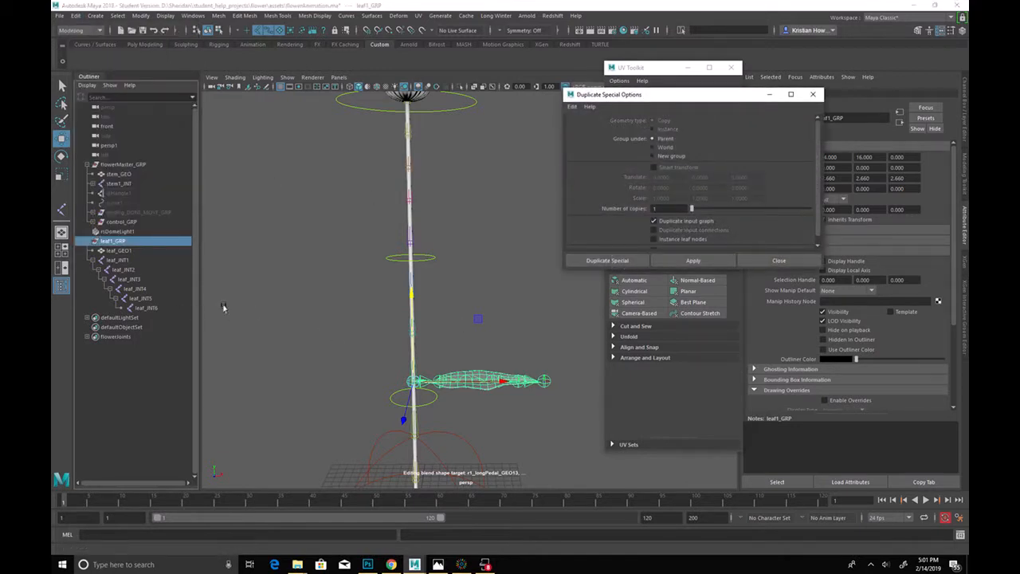
left_click(657, 208)
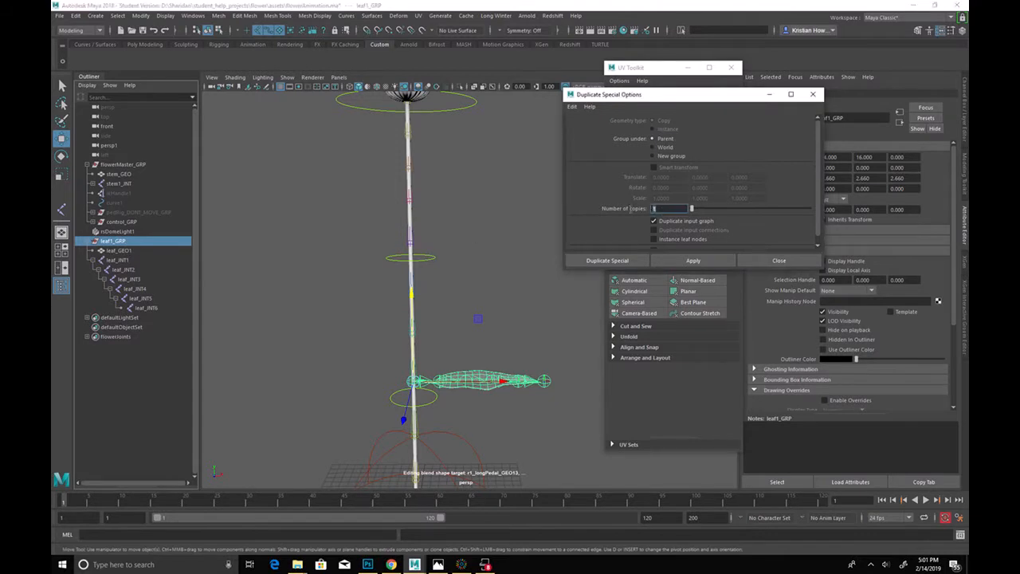
left_click(693, 261)
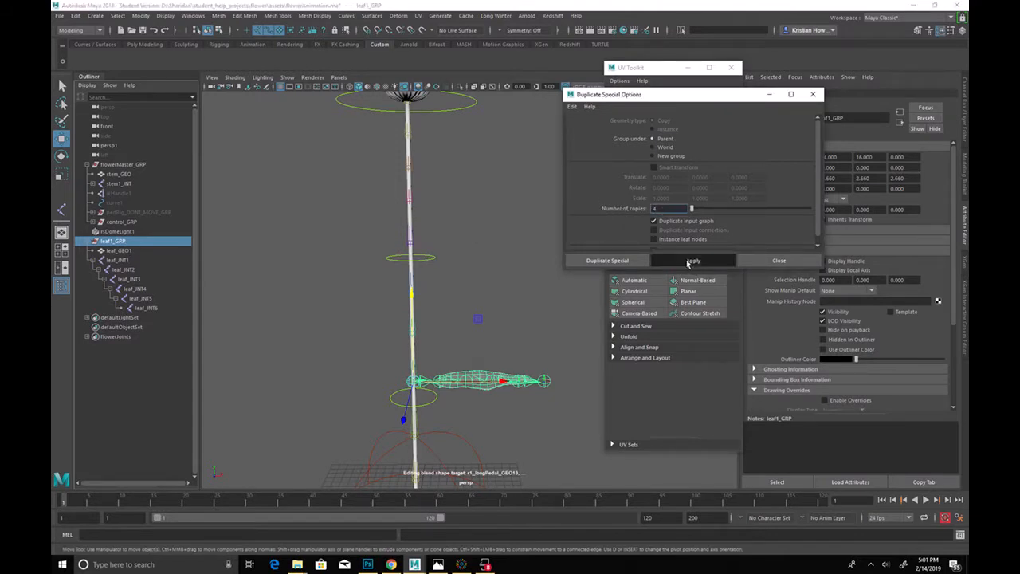
left_click(779, 261)
Step: Replace "leaf" with "leaf2" in all names of the first duplicate's hierarchy, leaf1_GRP1, using Search and Replace Names
left_click(119, 317)
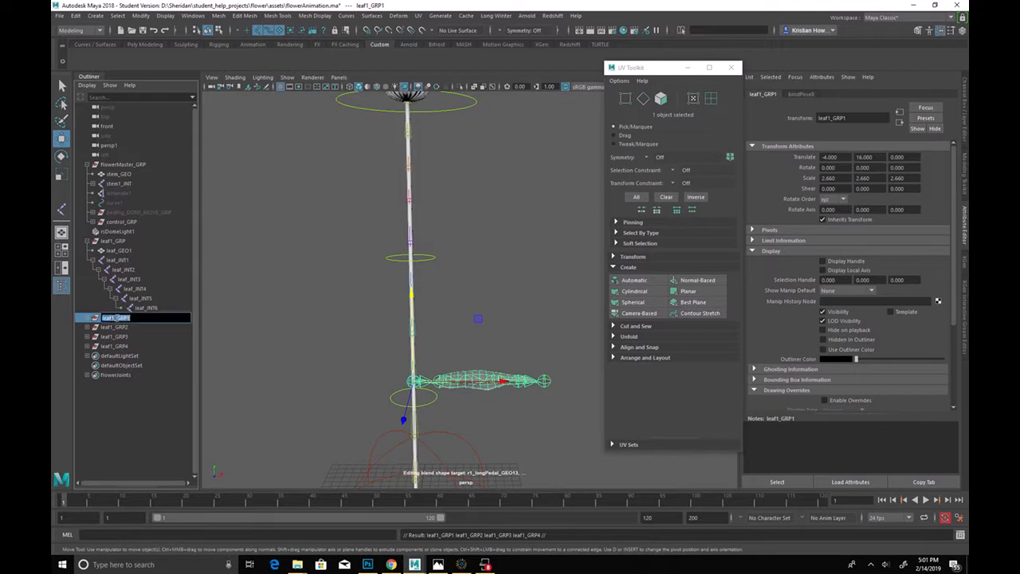
left_click(157, 327)
left_click(154, 317)
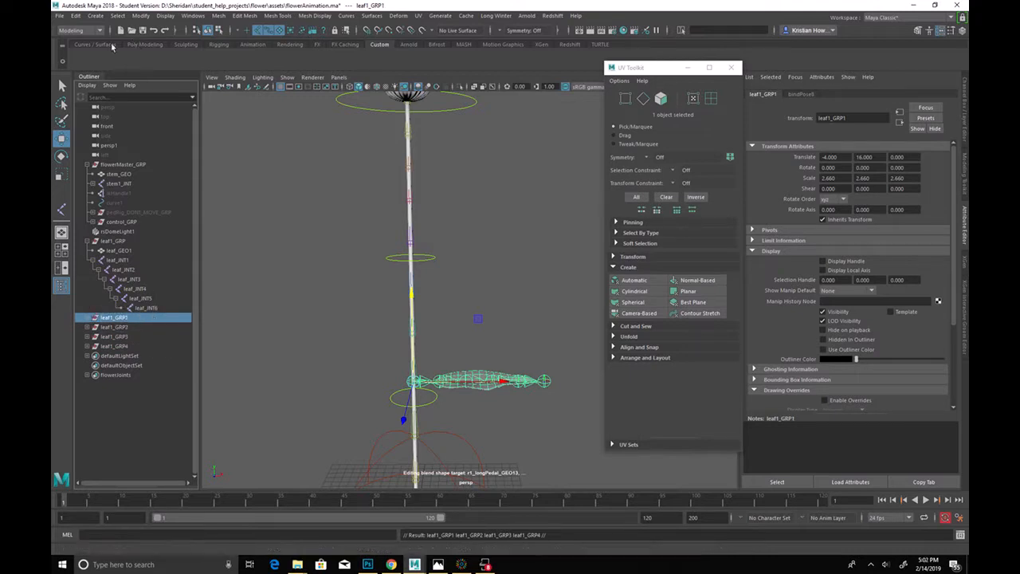
left_click(87, 318)
left_click(86, 318)
left_click(87, 318)
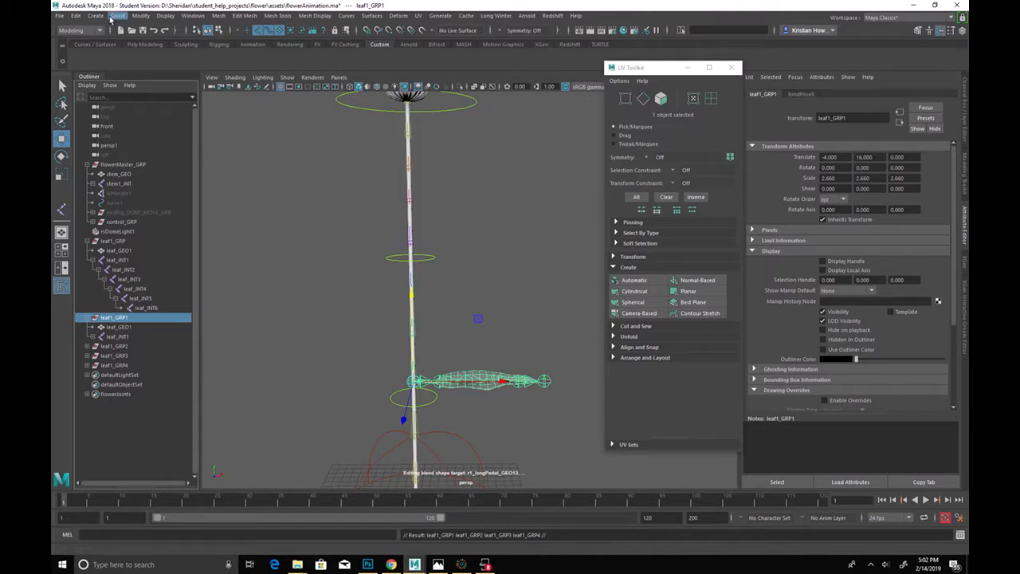
left_click(72, 16)
mouse_move(151, 130)
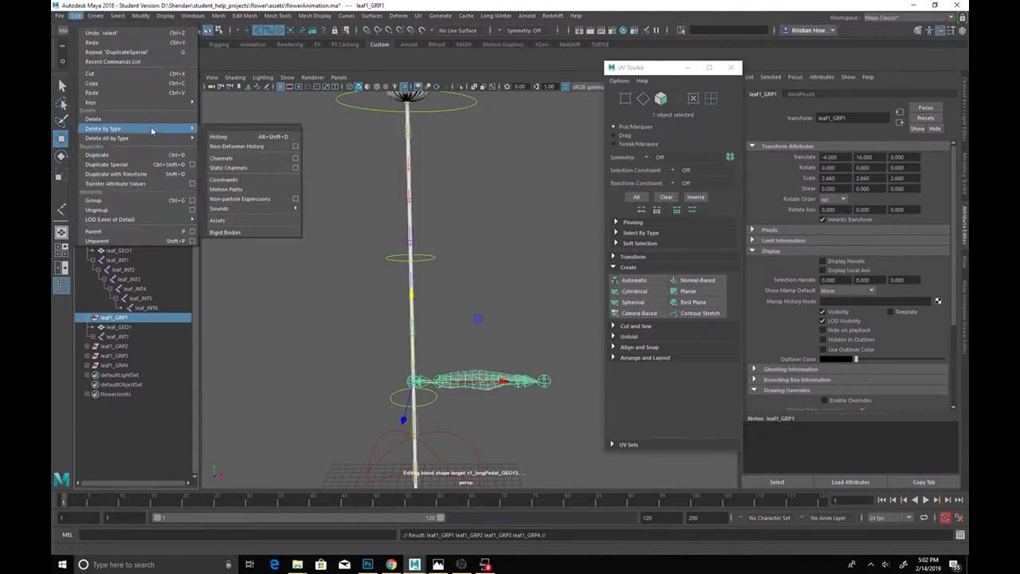
mouse_move(141, 16)
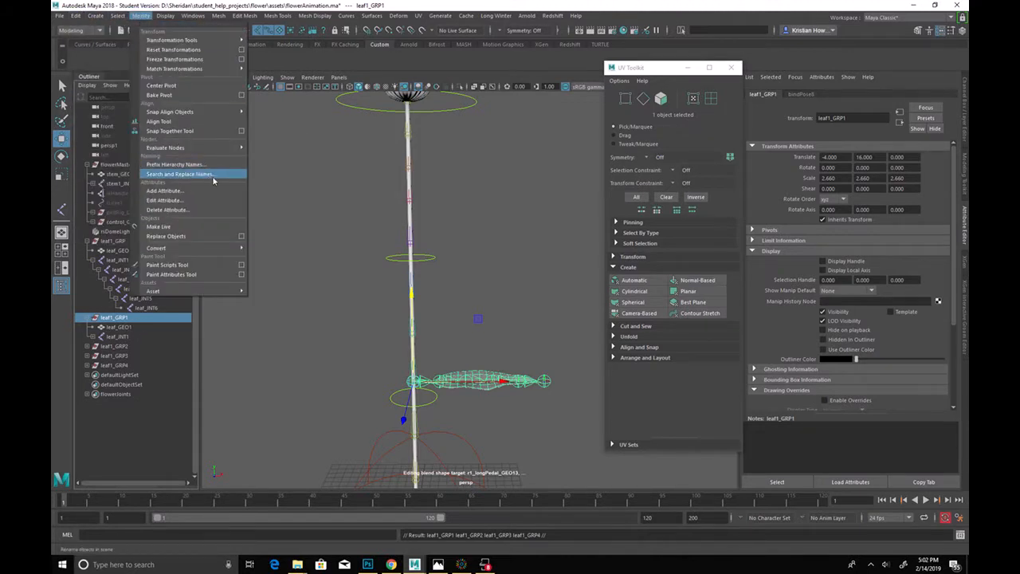
left_click(180, 174)
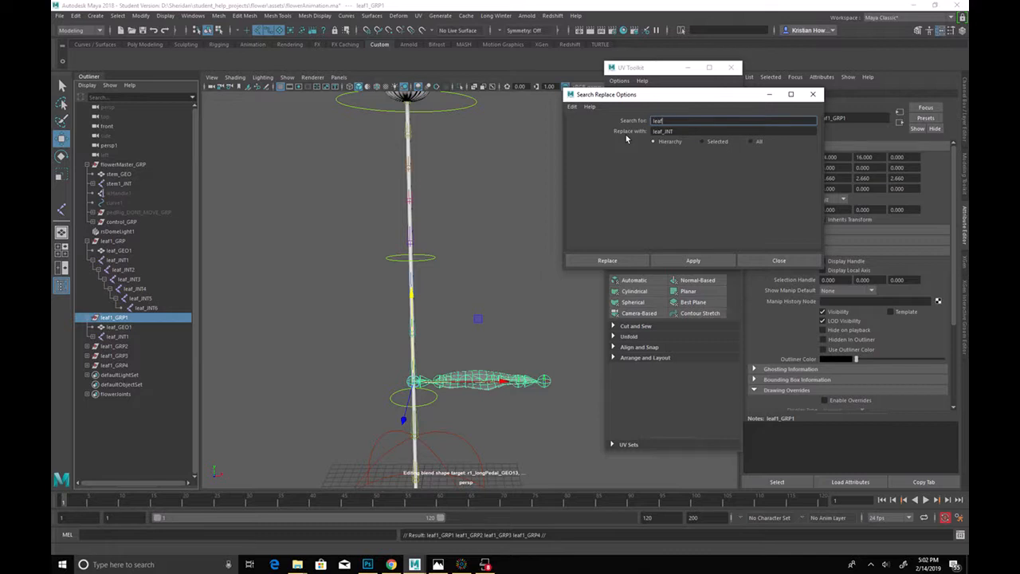
key("Tab")
type("leaf2")
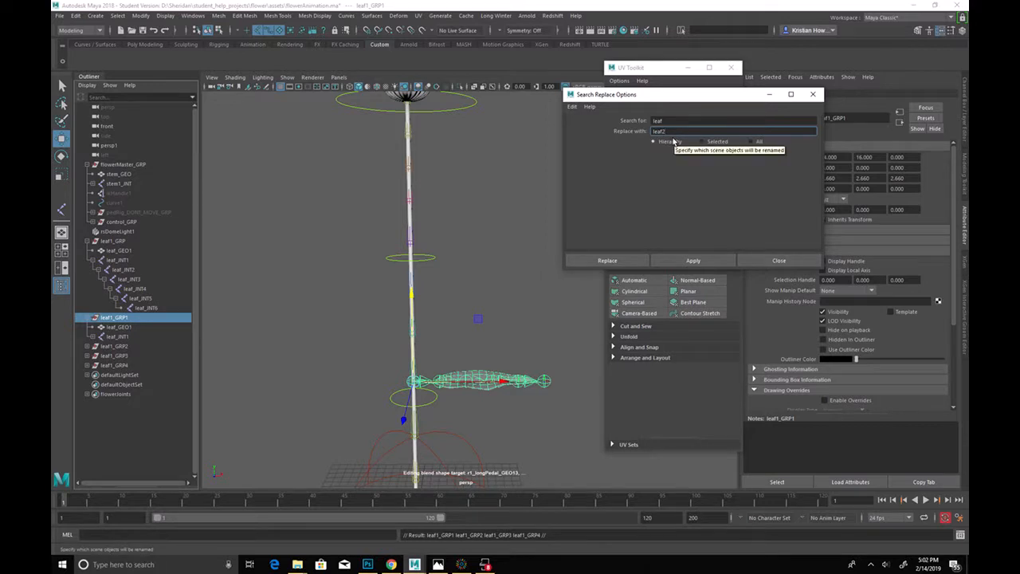
left_click(702, 263)
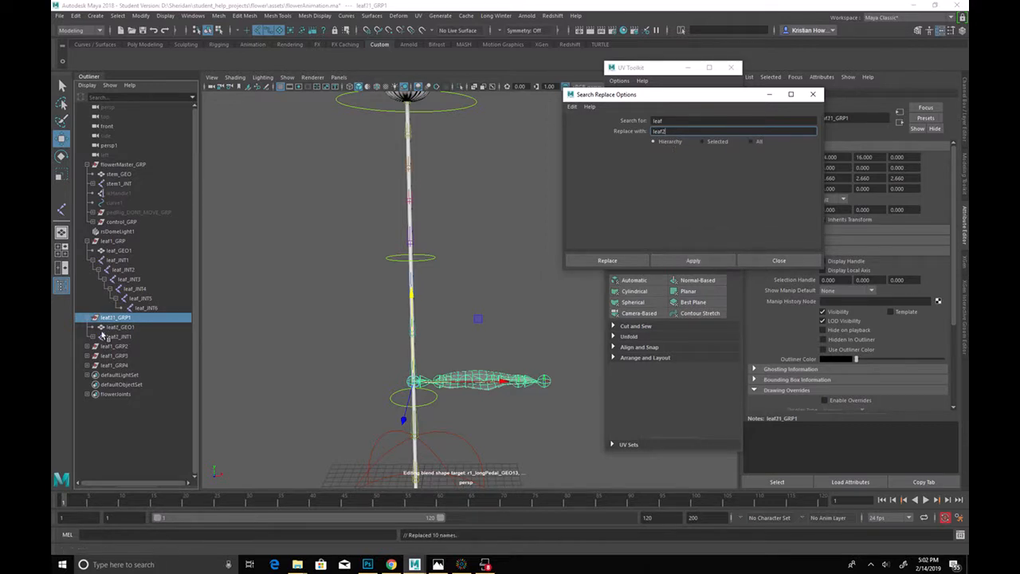
Step: Rename the first duplicate's parent group as leaf2_GRP1
double_click(121, 317)
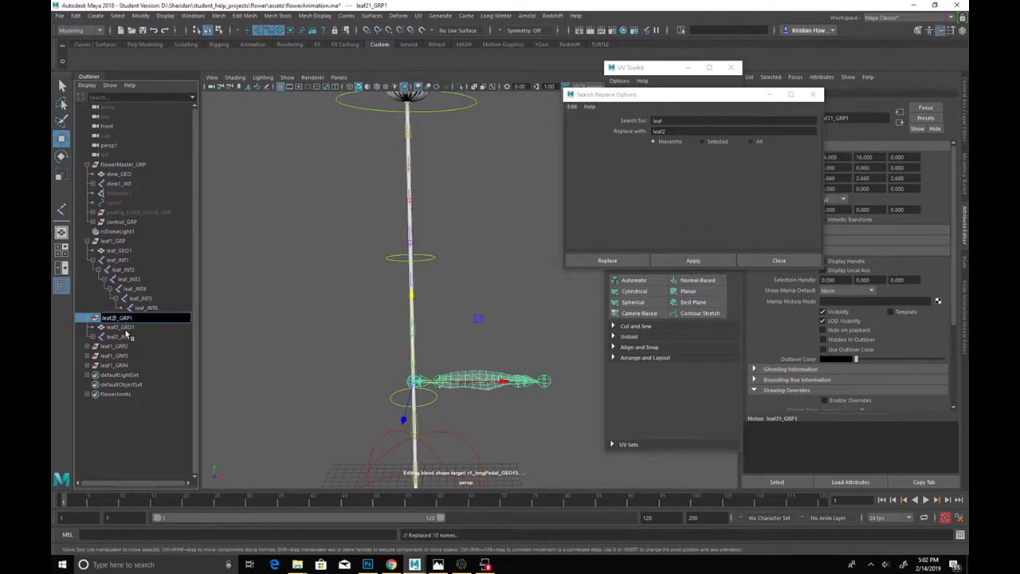
key("BackSpace")
key("Return")
Step: Replace "leaf" with "leaf1" throughout the original leaf's hierarchy and rename its parent group as leaf1_GRP
left_click(120, 241)
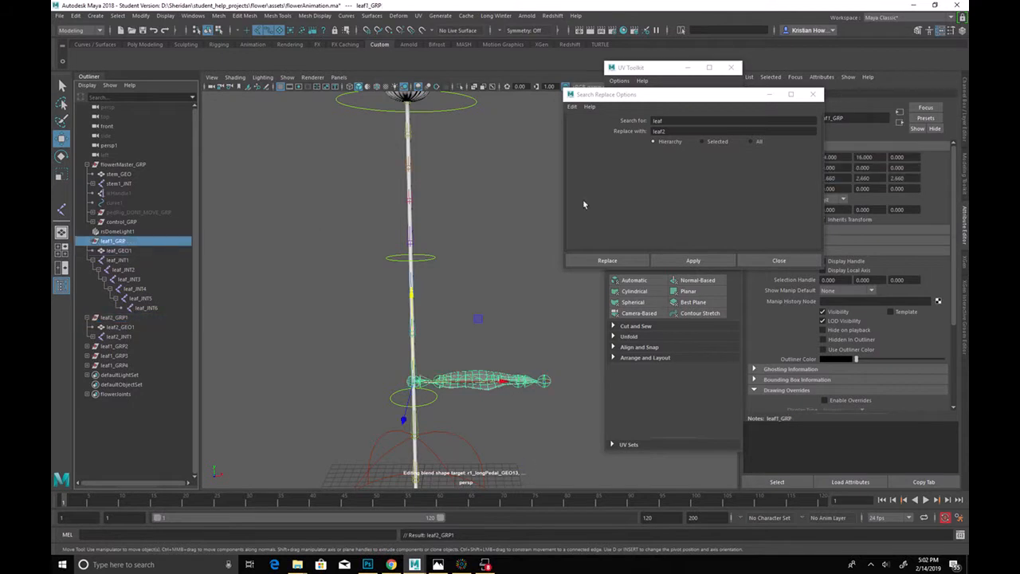
left_click(668, 130)
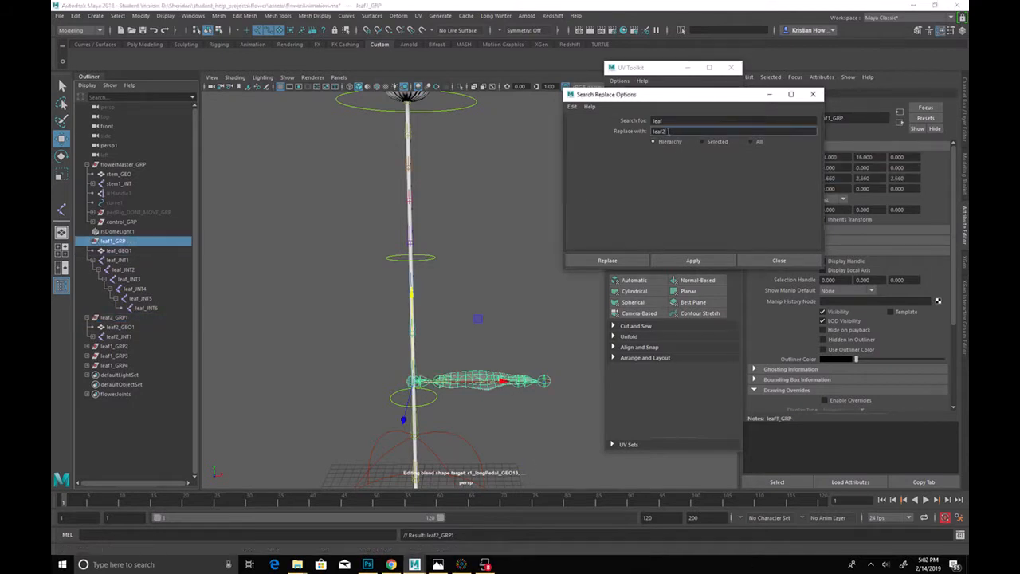
left_click(682, 262)
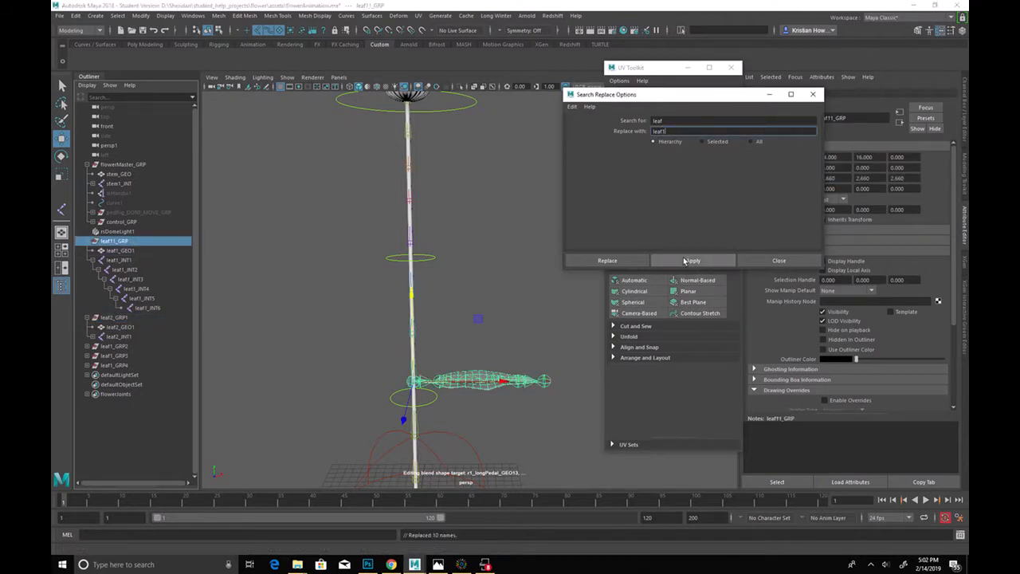
double_click(136, 241)
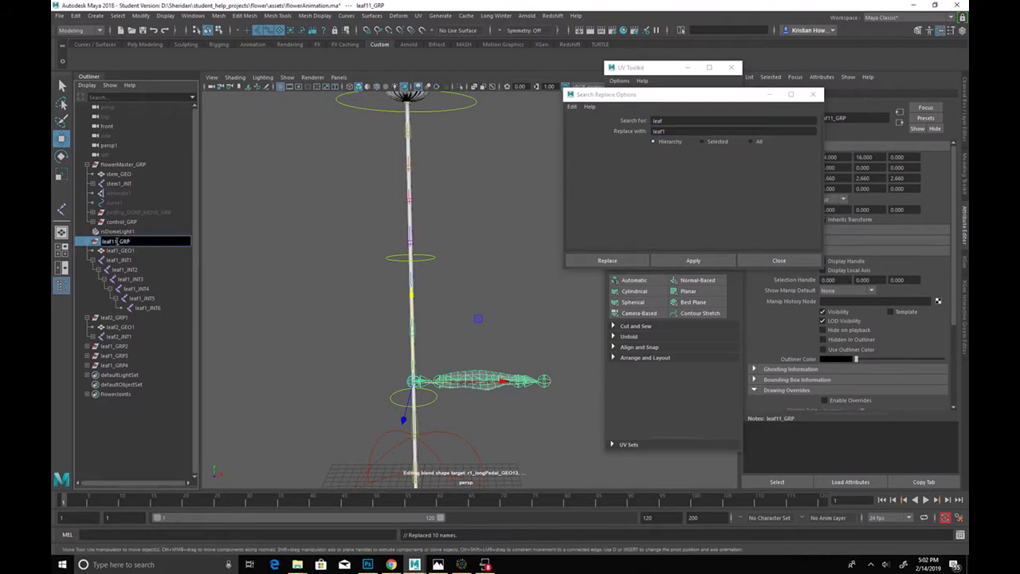
Step: Replace "leaf" with "leaf3" throughout the leaf1_GRP2 hierarchy and rename its parent group as leaf3_GRP2
left_click(128, 347)
left_click(662, 129)
type("3")
left_click(684, 262)
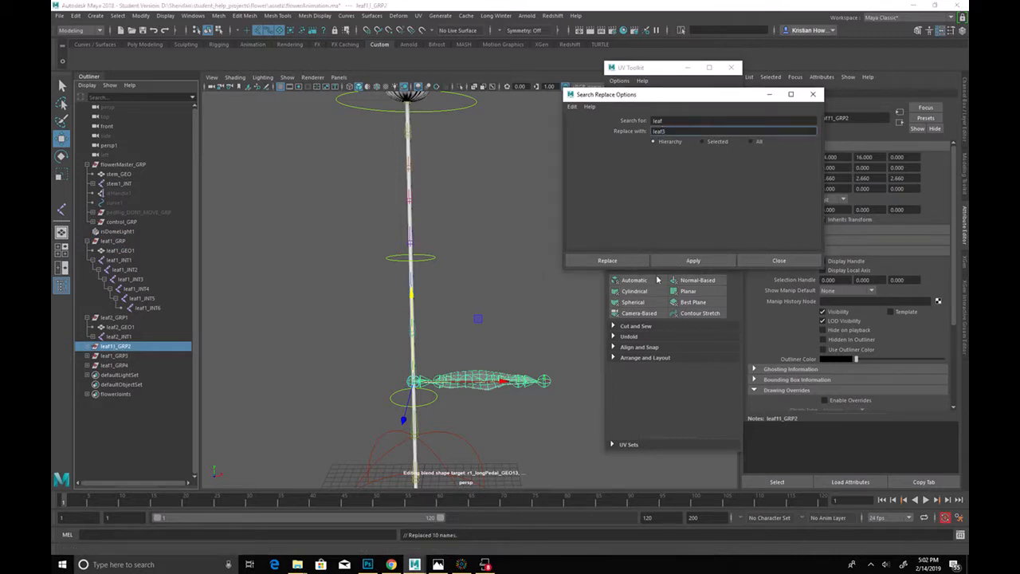
double_click(118, 347)
left_click(118, 347)
double_click(118, 346)
type("leaf3_GRP2")
key("Return")
Step: Replace "leaf" with "leaf4" throughout the leaf1_GRP3 hierarchy and rename its parent group as leaf4_GRP3
left_click(113, 356)
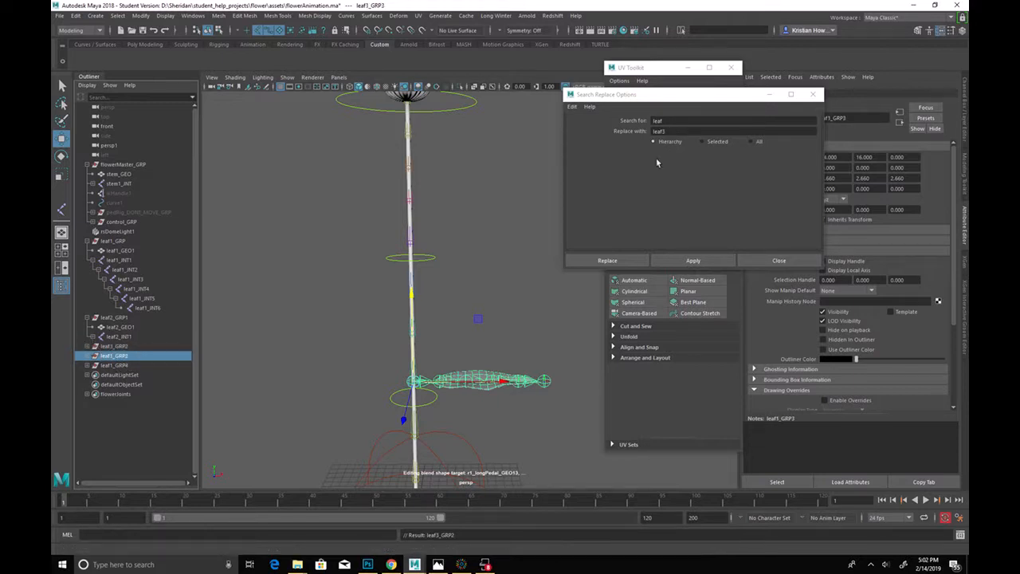
double_click(677, 131)
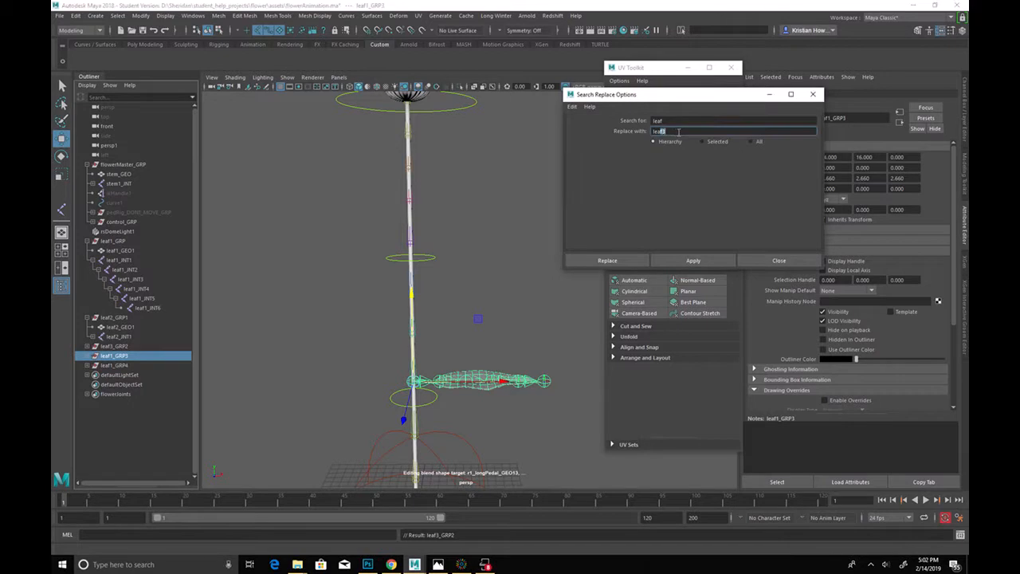
left_click(693, 260)
left_click(696, 260)
double_click(114, 355)
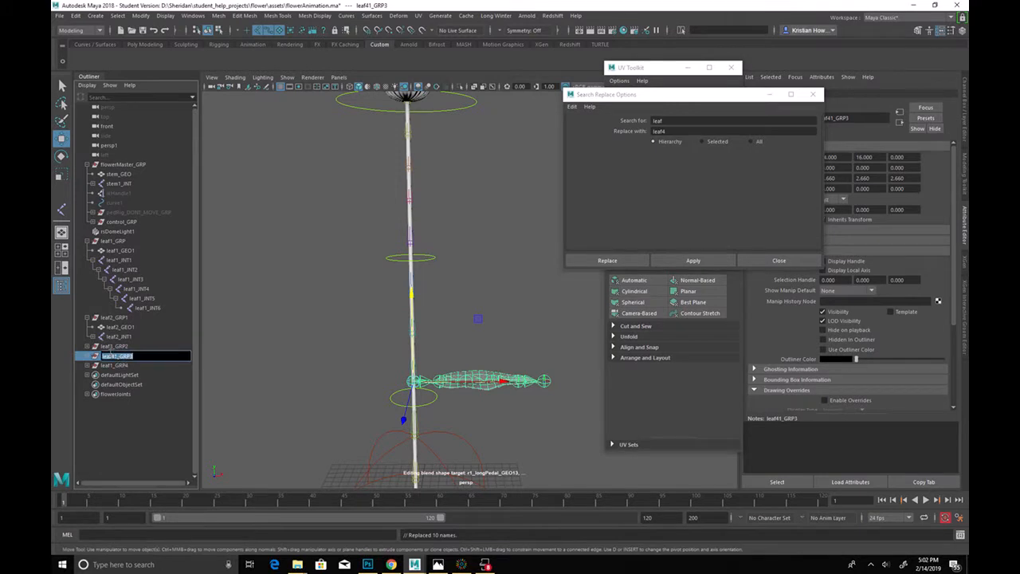
Step: Replace "leaf" with "leaf5" throughout the leaf1_GRP4 hierarchy and rename its parent group as leaf5_GRP4
left_click(120, 365)
left_click(670, 131)
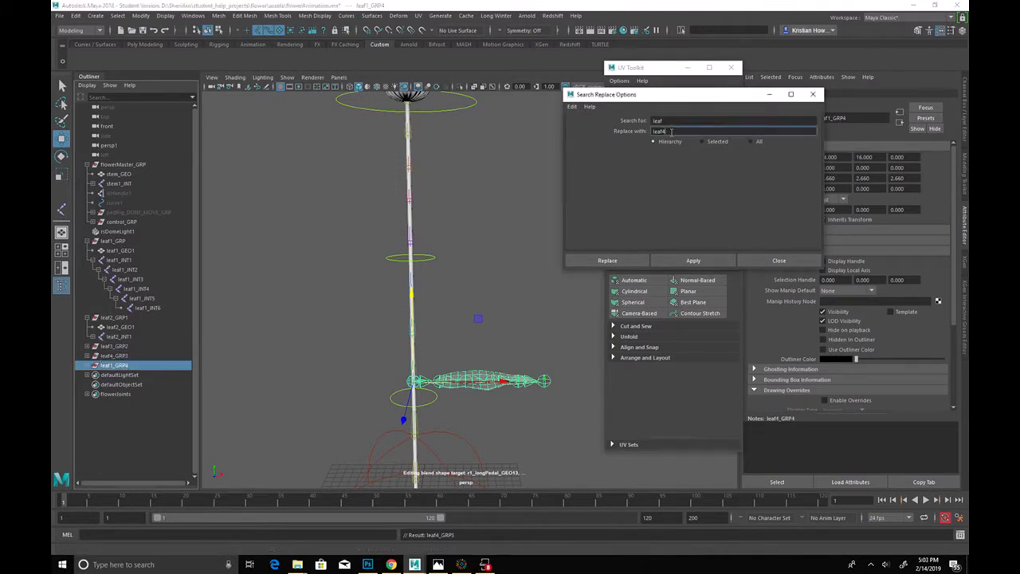
left_click(708, 260)
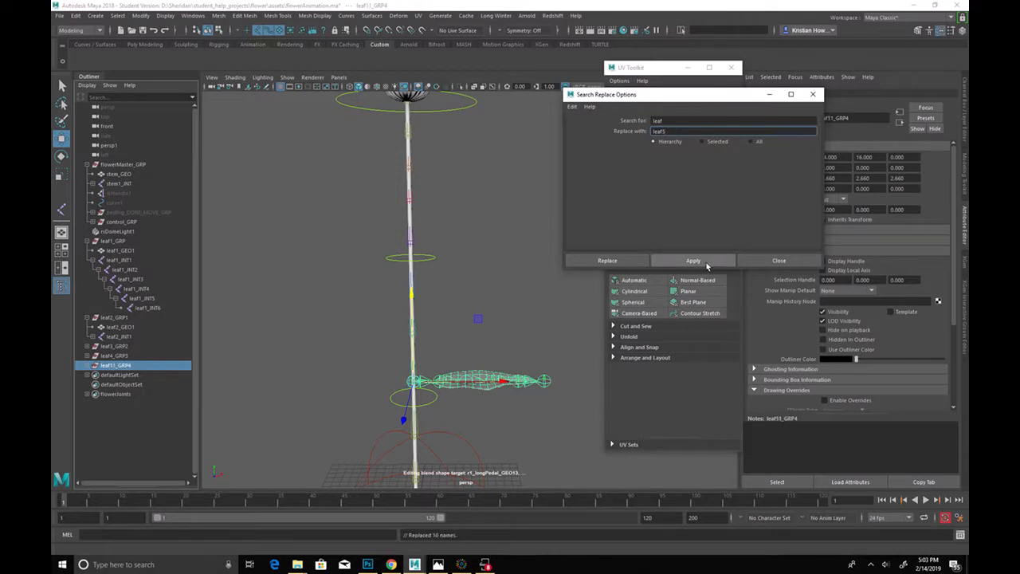
double_click(120, 366)
left_click(118, 365)
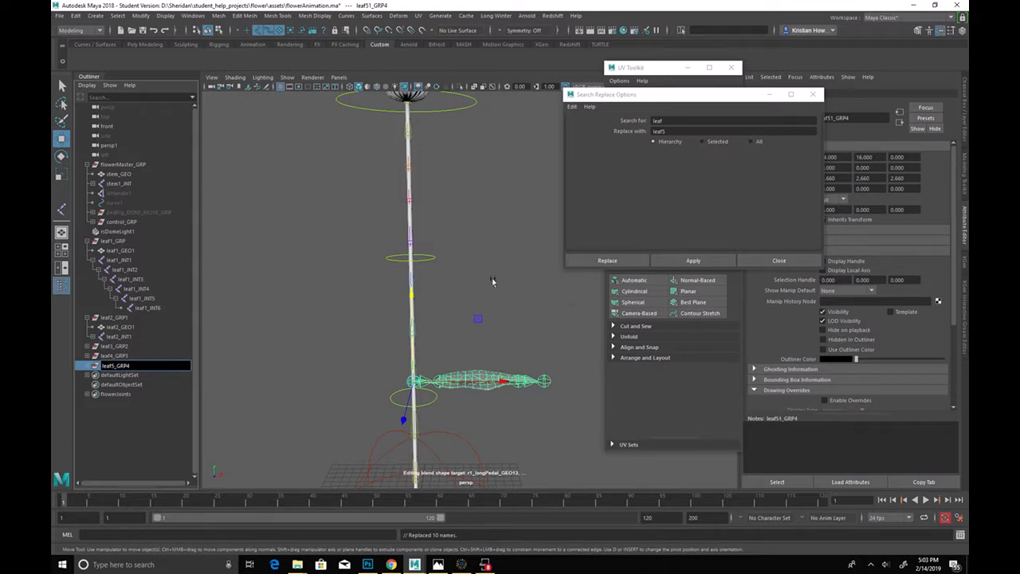
Step: Move leaf2_GRP1 down onto the first joint above the stem's base, hiding polygon geometry in the viewport to snap it precisely
left_click_drag(490, 287, 446, 320, "alt")
left_click(119, 317)
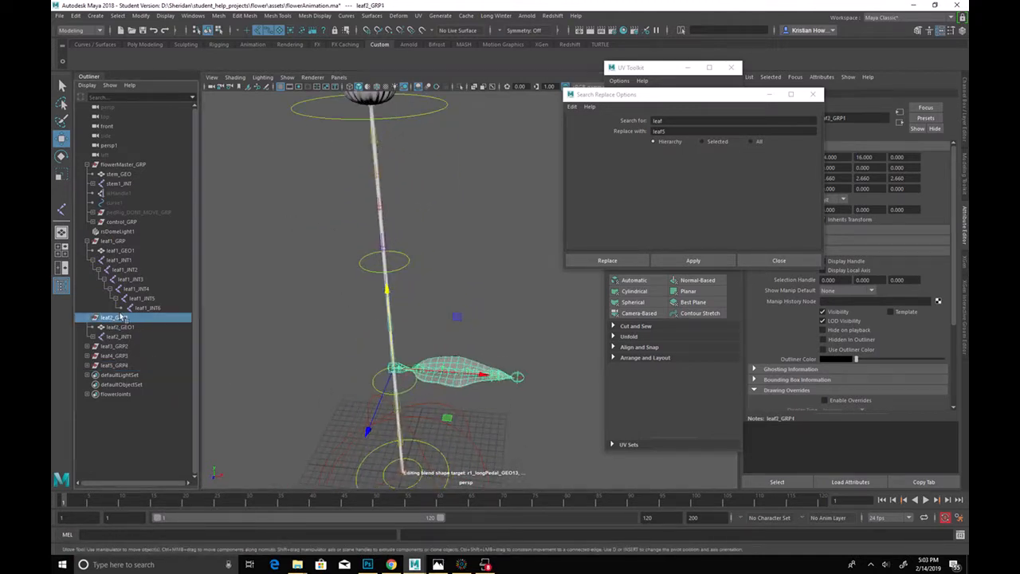
left_click(137, 241)
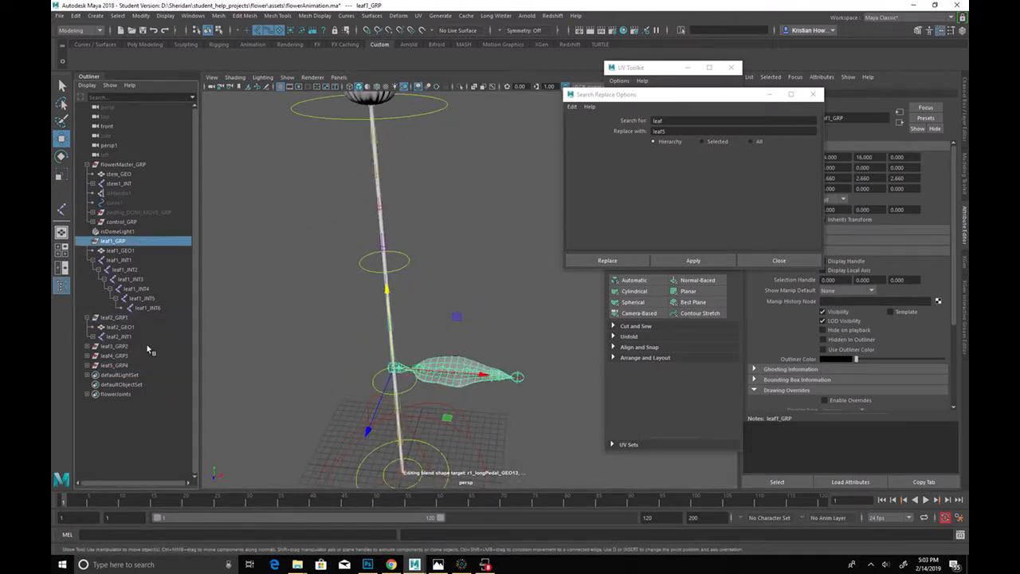
left_click(128, 317)
left_click_drag(404, 389, 420, 274, "alt")
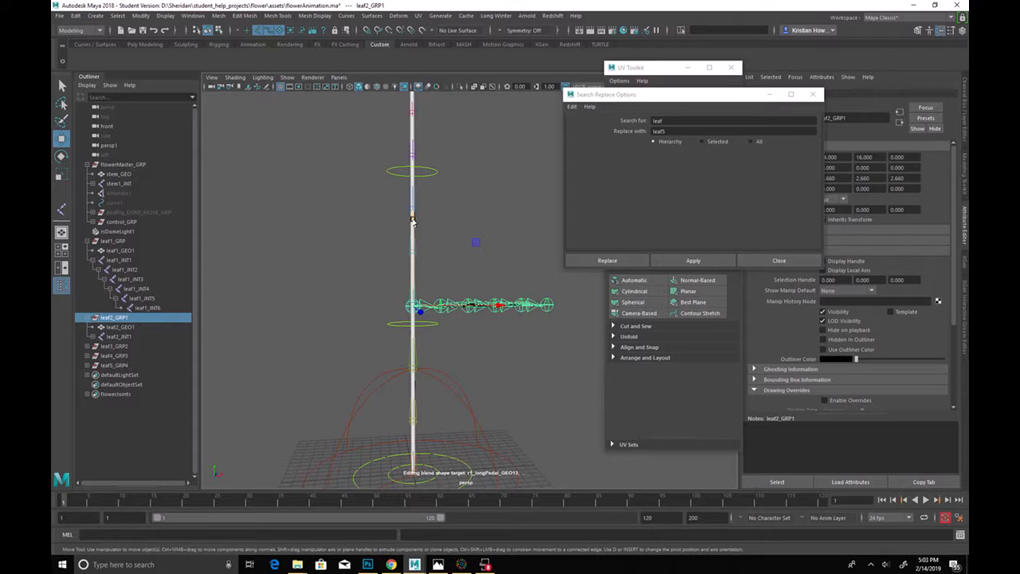
left_click_drag(413, 304, 413, 415)
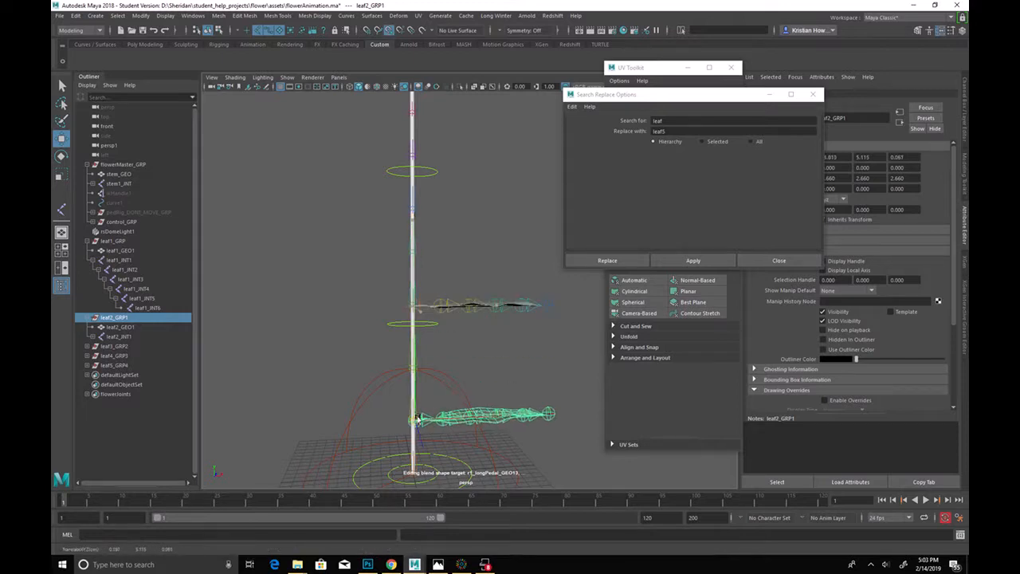
left_click(286, 77)
left_click(323, 176)
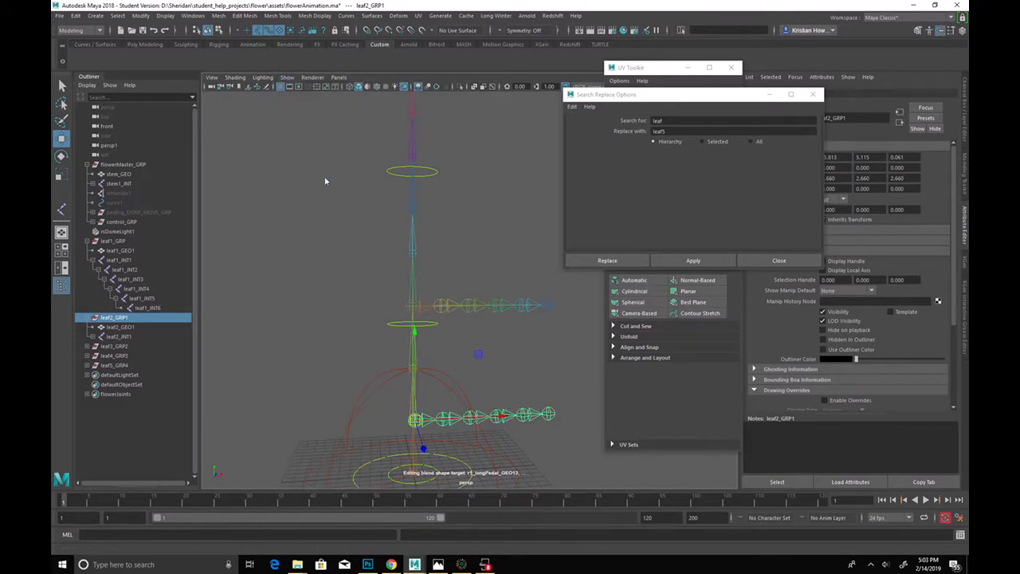
left_click_drag(415, 420, 414, 419)
Step: Move leaf3_GRP2 down to the stem joint between the two placed leaves, at translate Y 10
left_click(114, 240)
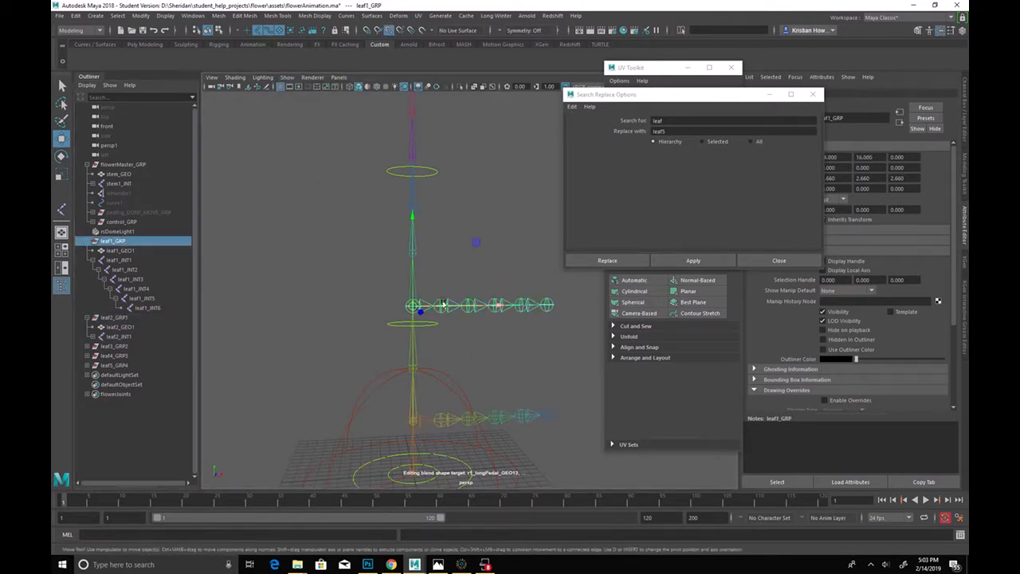
left_click(140, 346)
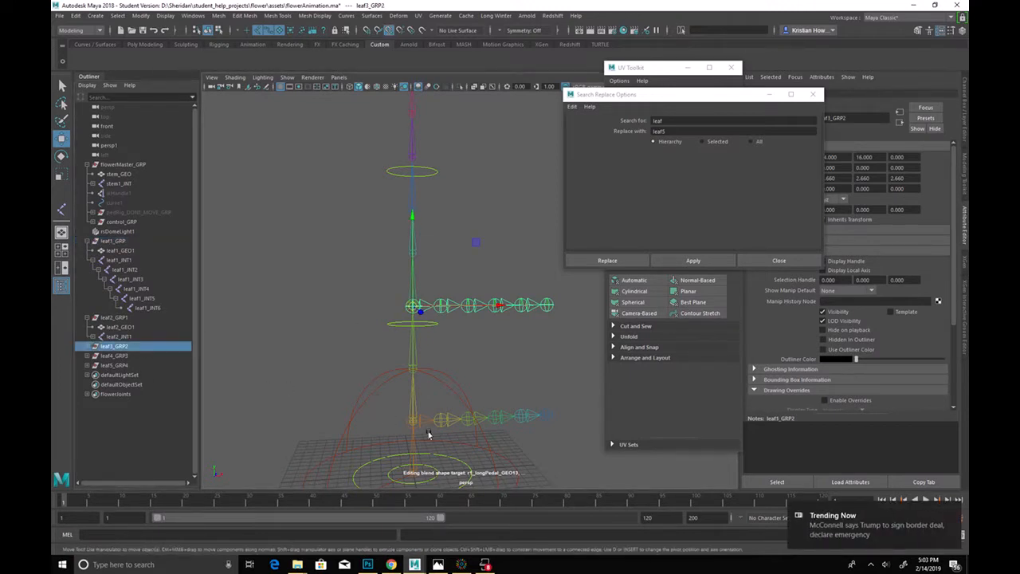
left_click_drag(413, 302, 413, 356)
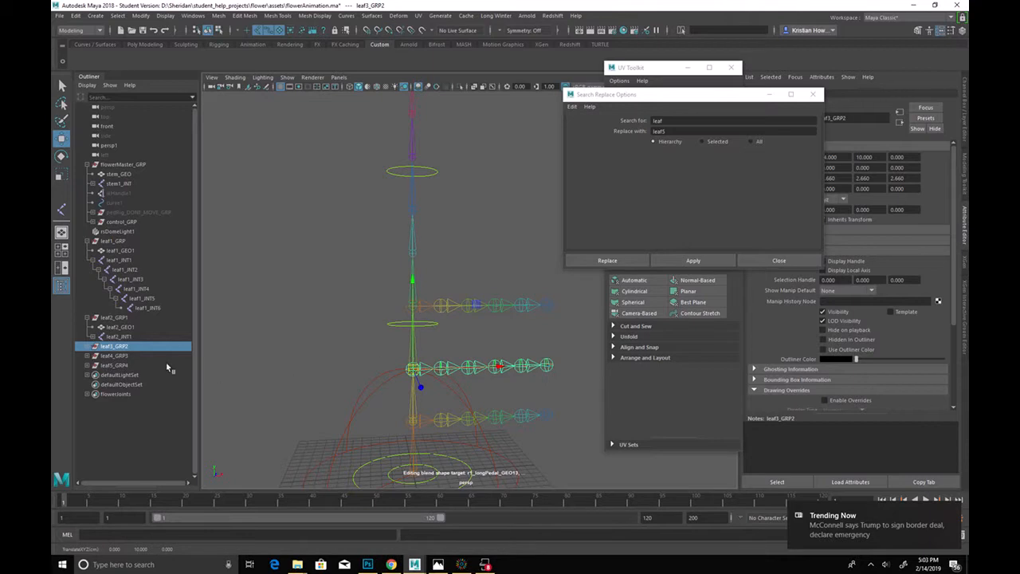
Step: Move leaf4_GRP3 up to the stem joint just below the middle control ring and leaf5_GRP4 up to translate Y 34
left_click(134, 357)
left_click_drag(415, 311, 415, 216)
left_click(114, 365)
left_click_drag(414, 307, 412, 118)
left_click_drag(478, 168, 475, 294, "alt")
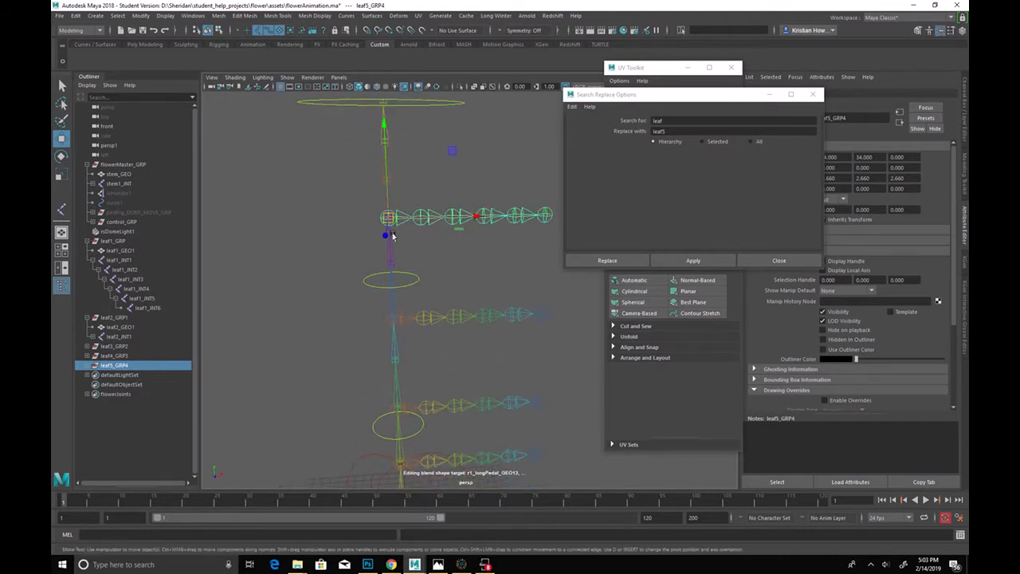
Step: Scale leaf5_GRP4 uniformly to about 2.32, leaf4_GRP3 to about 2.56 and leaf3_GRP2 to about 2.2
key("r")
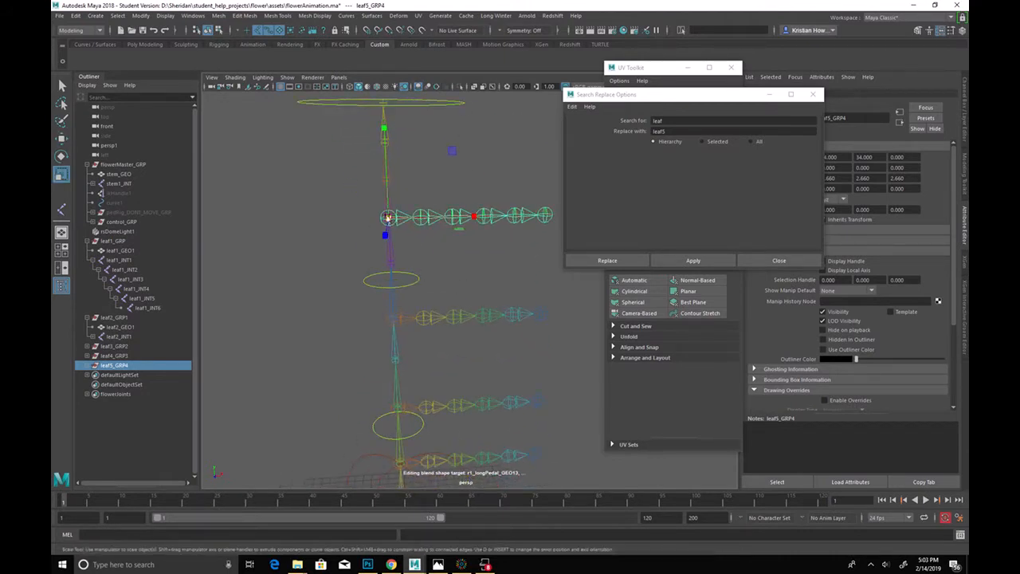
left_click(118, 356)
left_click_drag(396, 319, 390, 331)
left_click(116, 346)
left_click_drag(400, 462, 367, 459)
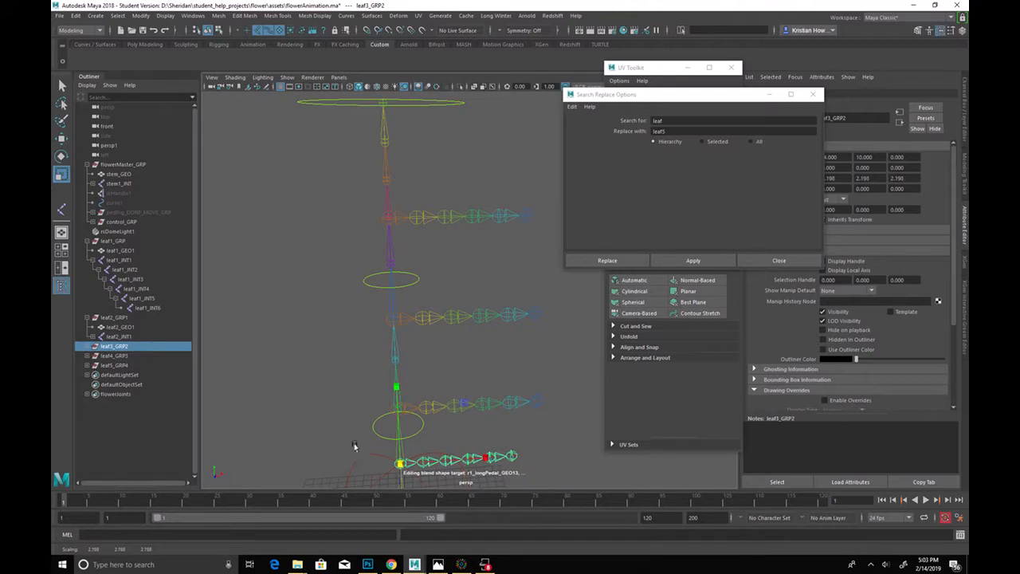
Step: Rotate leaf3_GRP2 around the stem to about 149 degrees in Y and leaf4_GRP3 to about 115 degrees
key("e")
left_click_drag(427, 415, 471, 204, "alt")
left_click(120, 356)
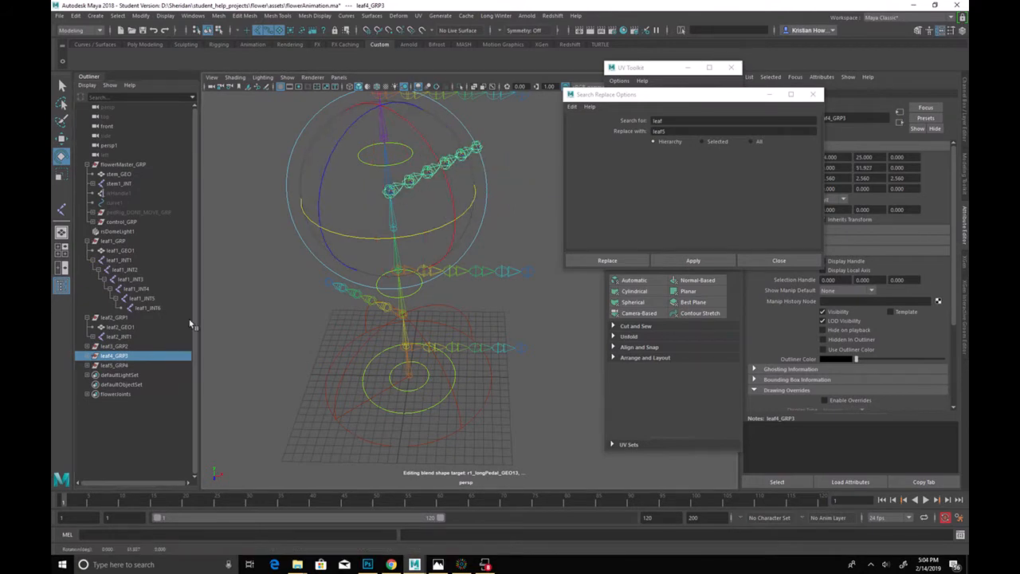
left_click(143, 326)
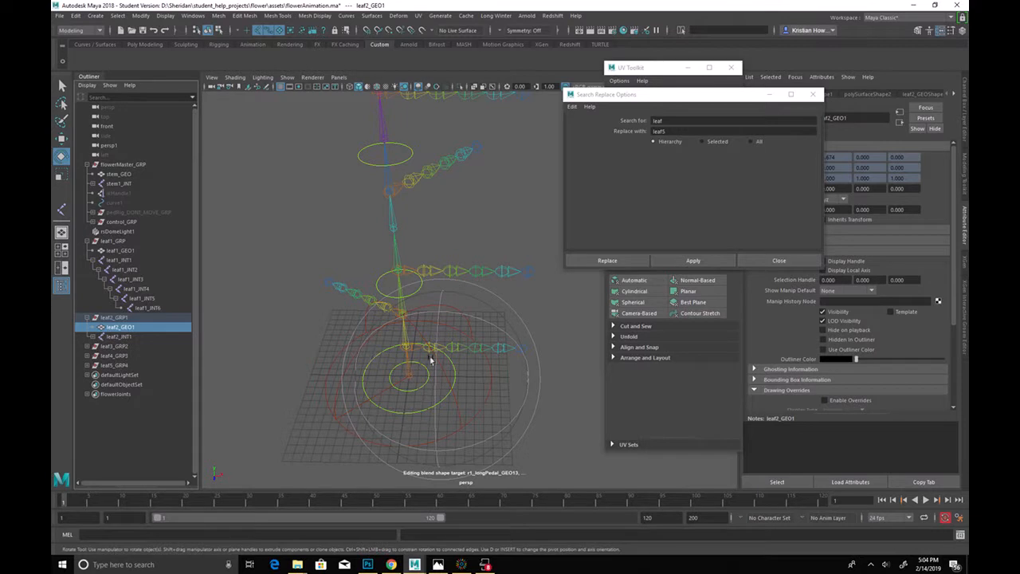
left_click(124, 347)
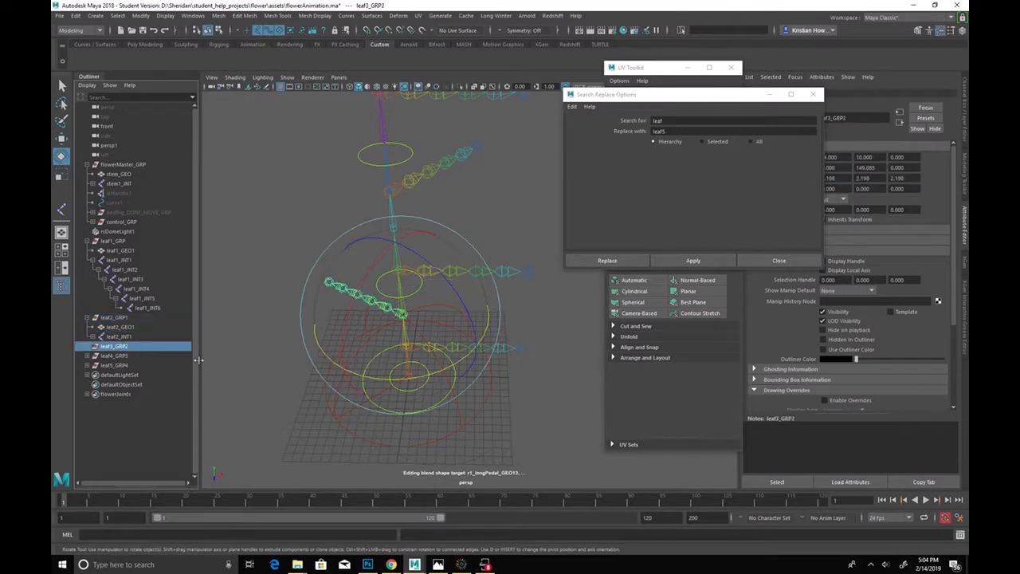
left_click(126, 356)
left_click_drag(427, 231, 506, 148)
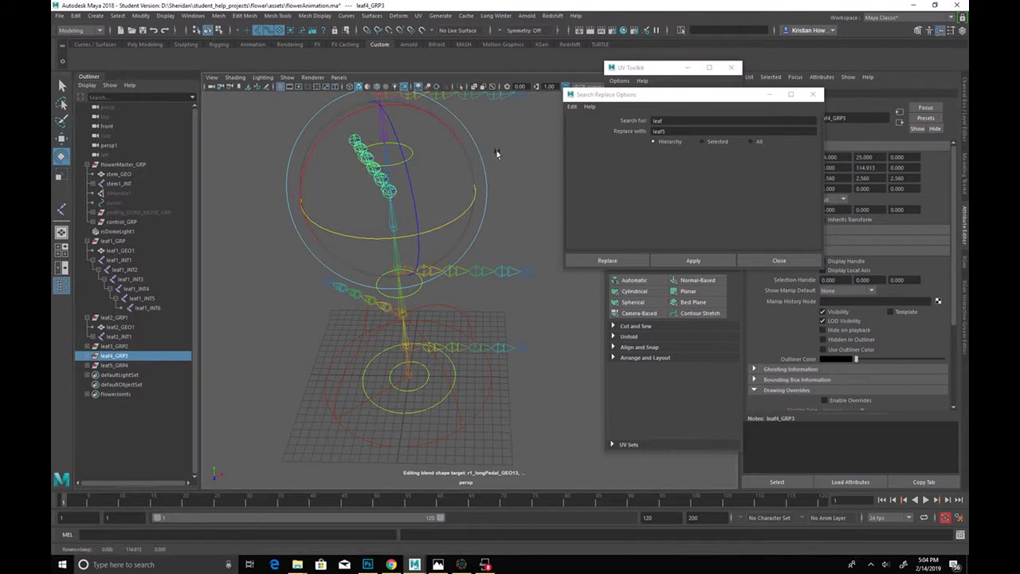
Step: Rotate leaf5_GRP4 to about -46 degrees in Y and turn leaf1_GRP around the stem away from its neighbouring leaves
left_click(132, 347)
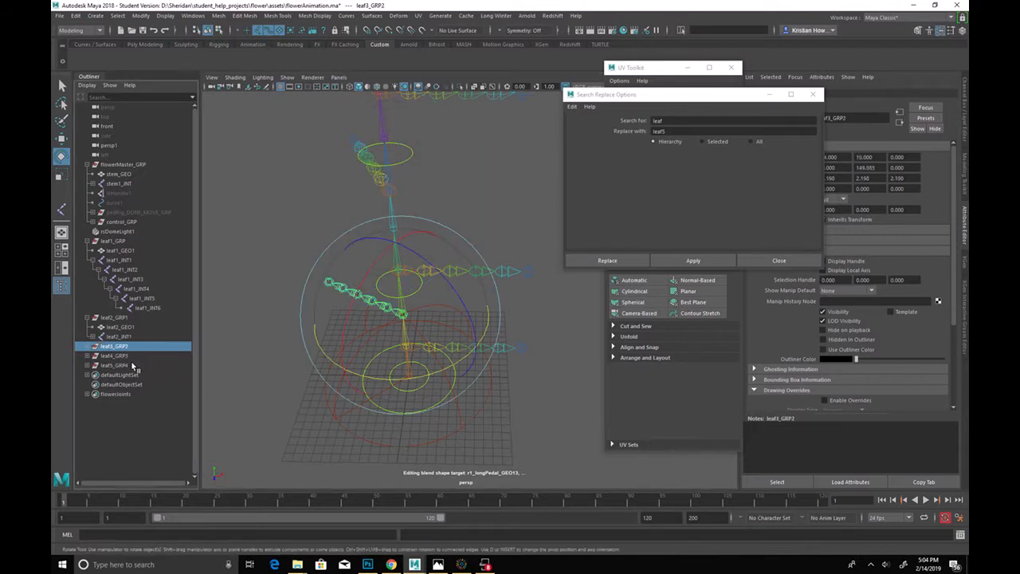
left_click(132, 365)
key("f")
left_click_drag(431, 263, 475, 396)
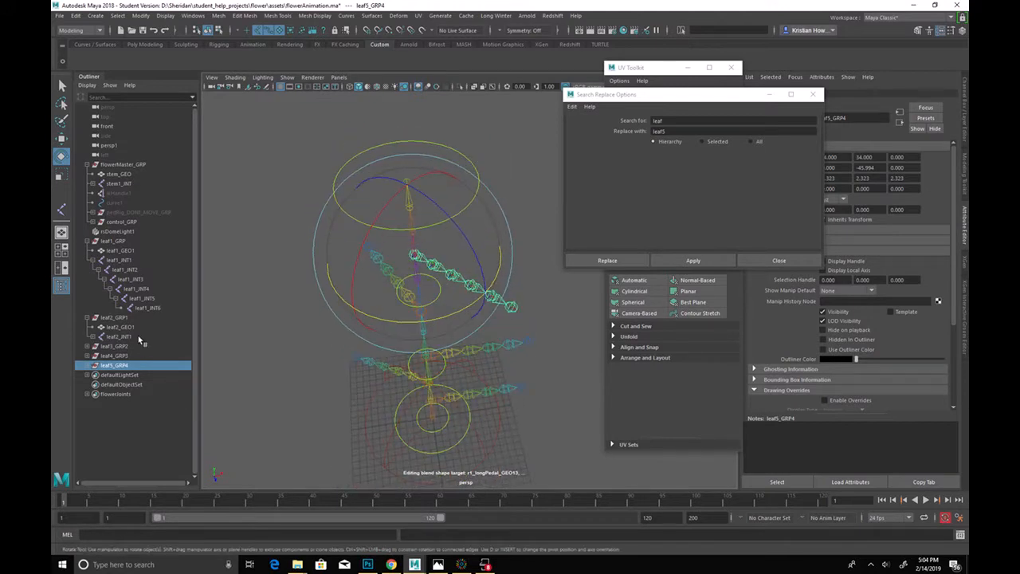
left_click(113, 240)
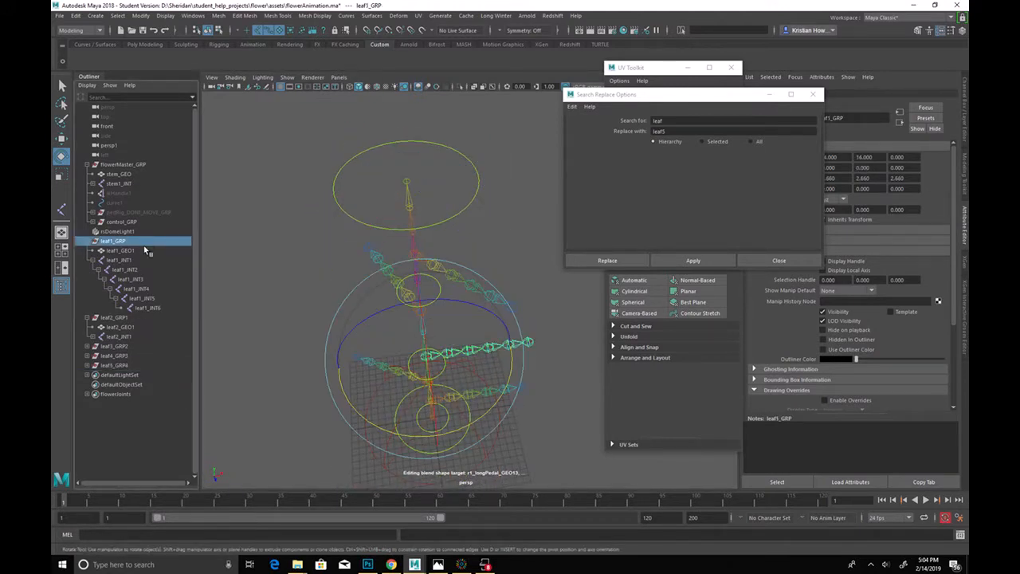
left_click_drag(496, 420, 189, 322)
Step: Rotate leaf2_GRP1 to about -138 degrees in Y and scale it uniformly to about 1.83
left_click(142, 347)
left_click(145, 356)
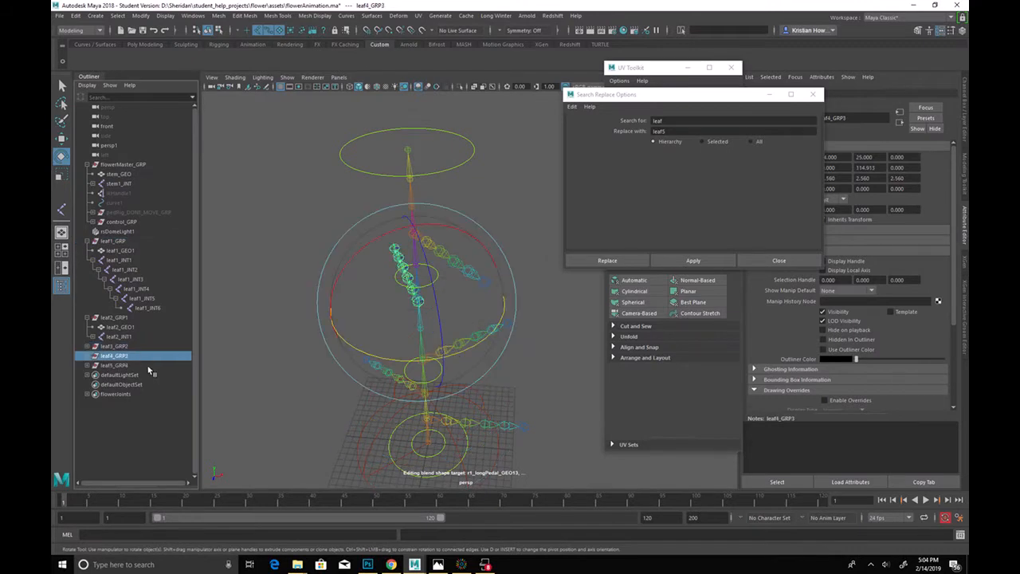
left_click(147, 367)
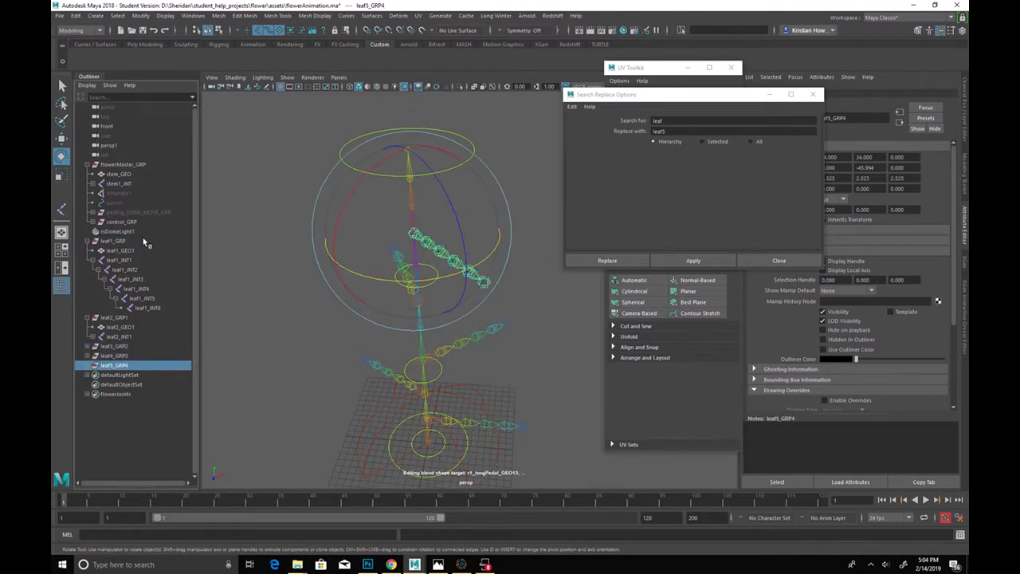
left_click(143, 241)
left_click(152, 318)
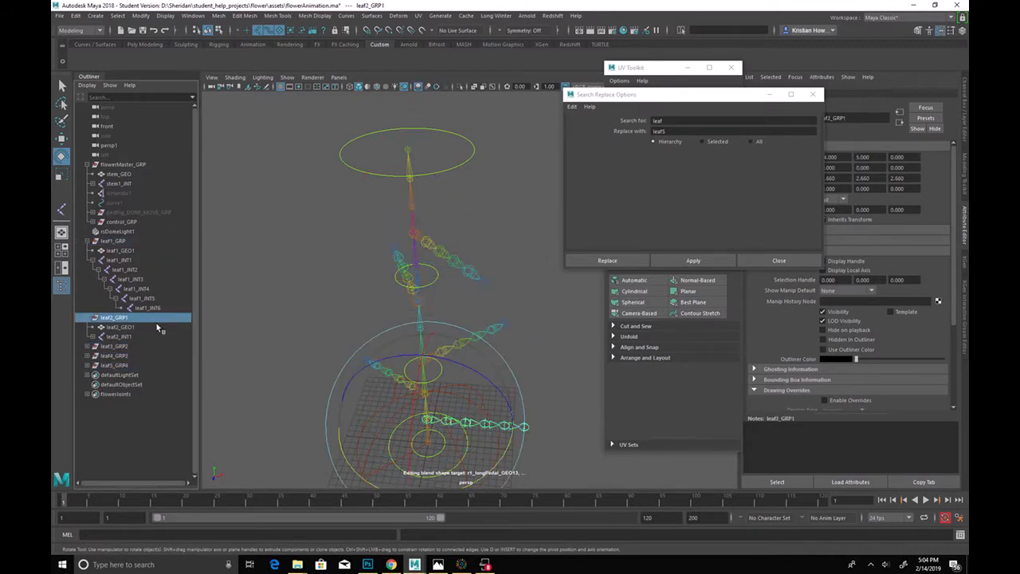
left_click_drag(493, 458, 234, 387)
key("r")
left_click_drag(424, 429, 386, 414)
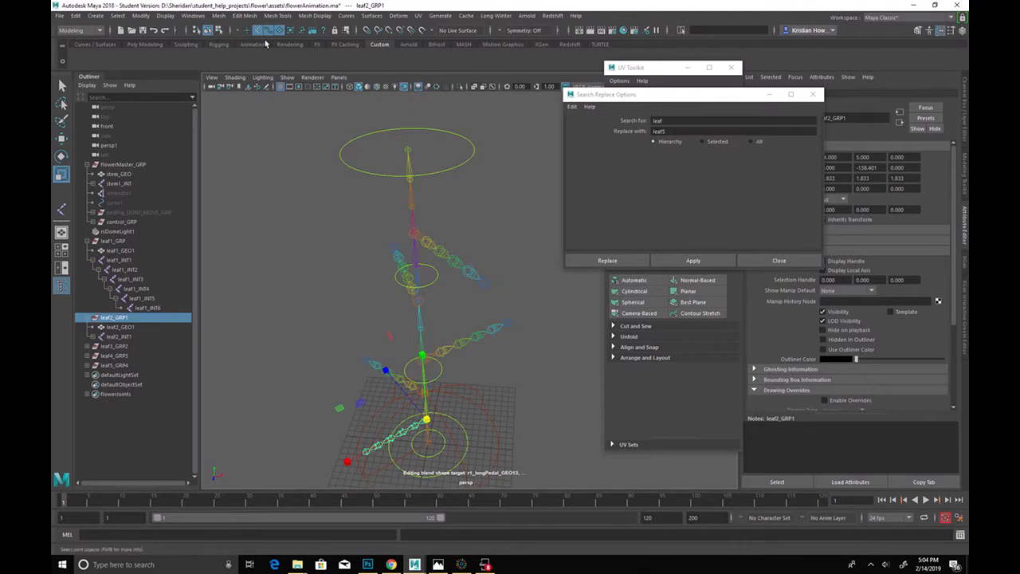
Step: Show polygon geometry in the viewport again and clear the selection
left_click(289, 78)
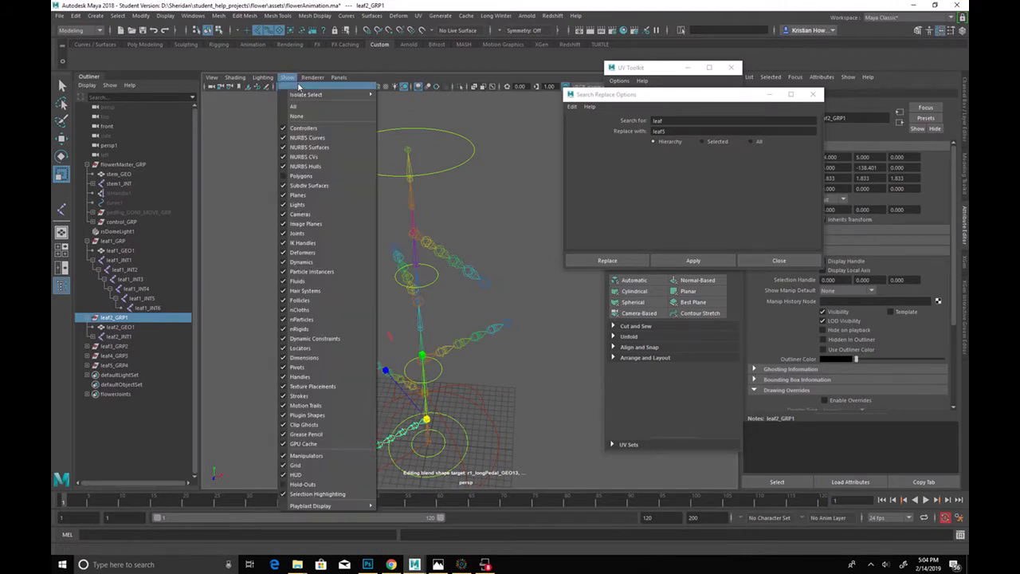
left_click(300, 175)
left_click(546, 379)
left_click_drag(467, 333, 451, 411, "alt")
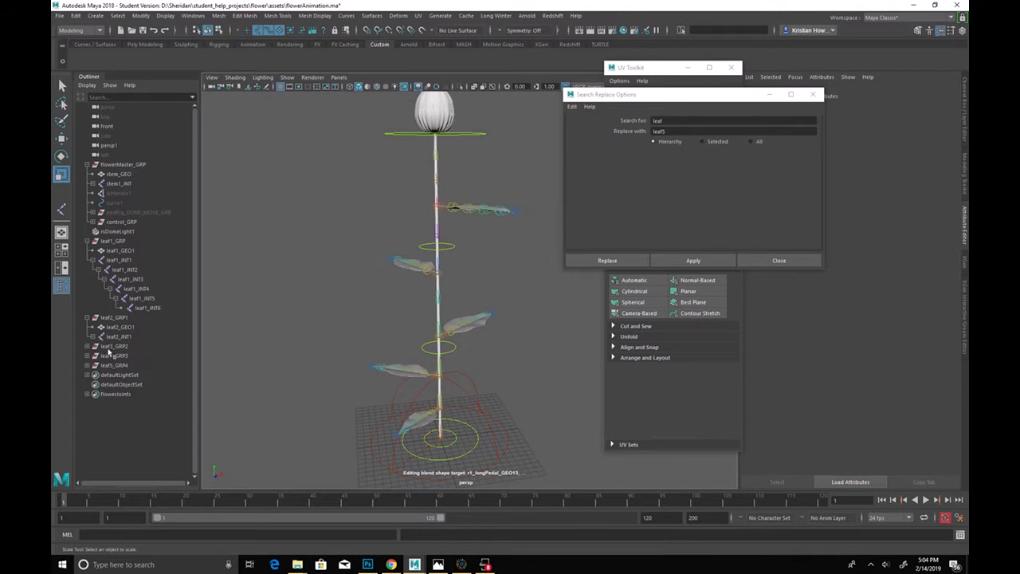
Step: Move leaf2_GRP1 up the stem onto the joint just above leaf5_GRP4, below the flower head
left_click(428, 424)
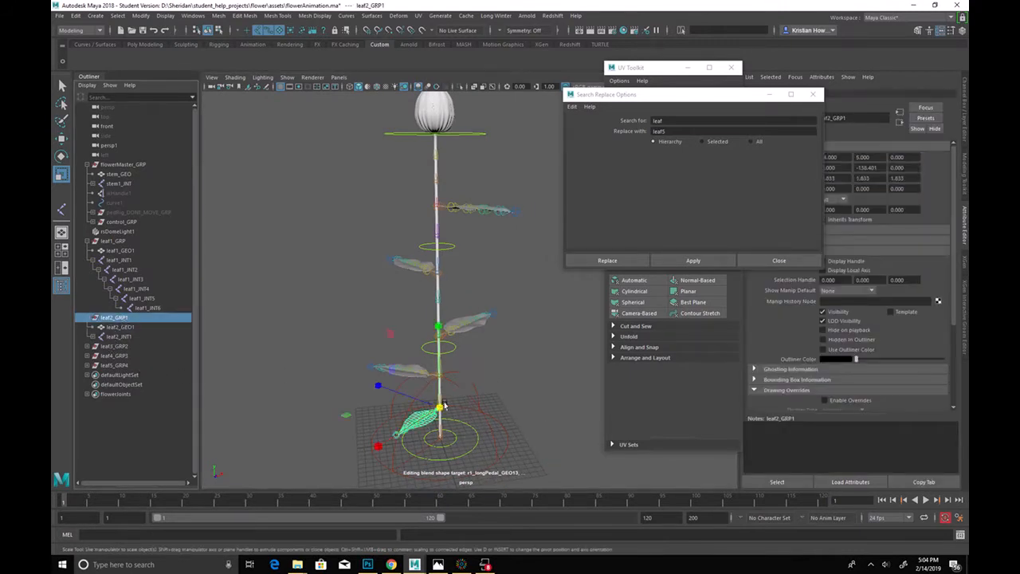
key("ctrl+z")
key("w")
left_click_drag(442, 426, 421, 360)
left_click(375, 239)
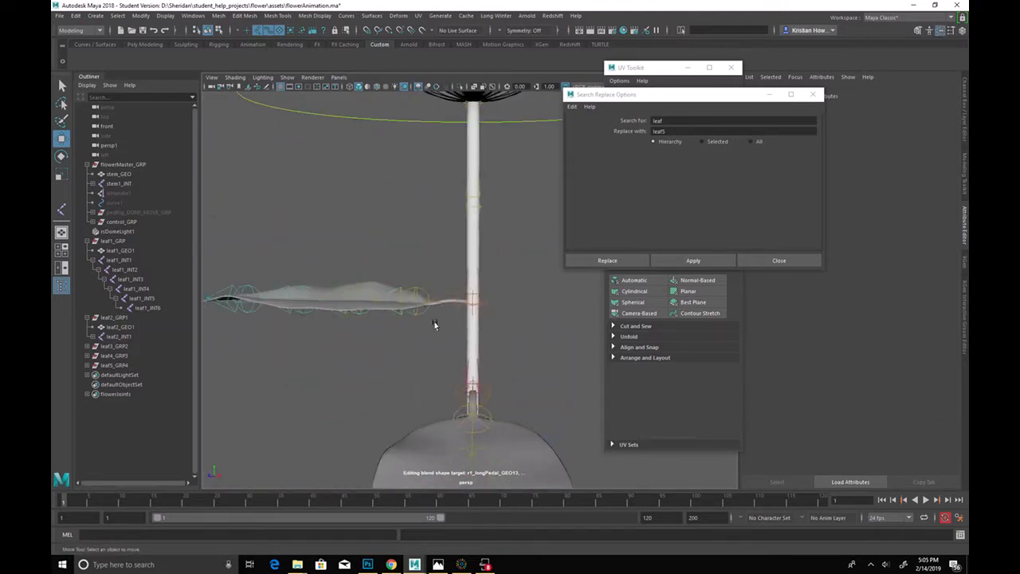
Step: Select the first joints of all five leaves and rotate them together to about 31 degrees in Z, tilting the leaves upward
left_click(443, 297)
left_click_drag(510, 391, 405, 164, "alt")
left_click(405, 164)
left_click_drag(510, 330, 485, 404, "alt")
left_click(377, 279)
left_click(403, 364)
key("e")
Step: Go down the selected joint chains level by level and rotate the joints so all leaves arch downward towards their tips
key("Down")
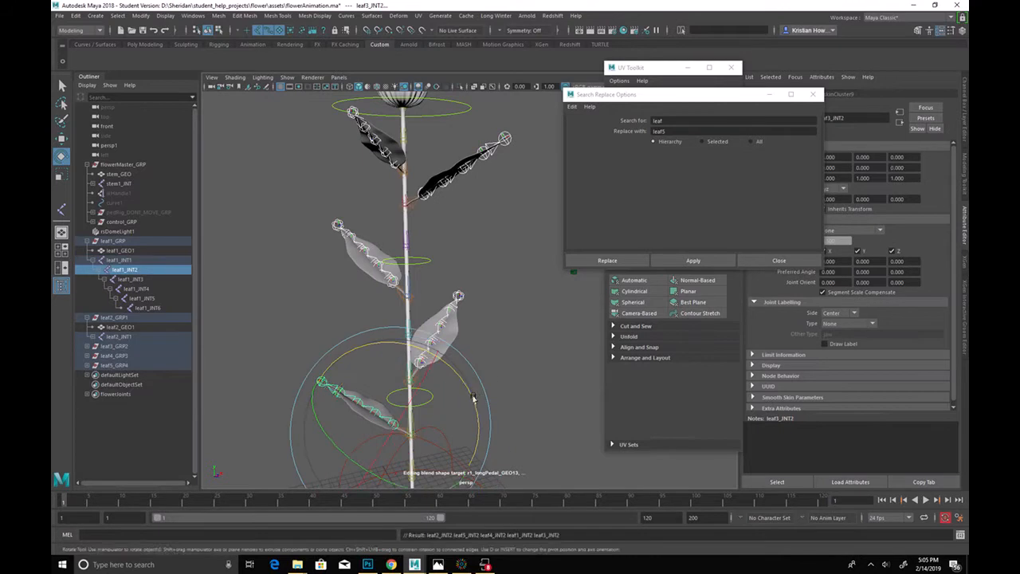
key("Down")
key("Down")
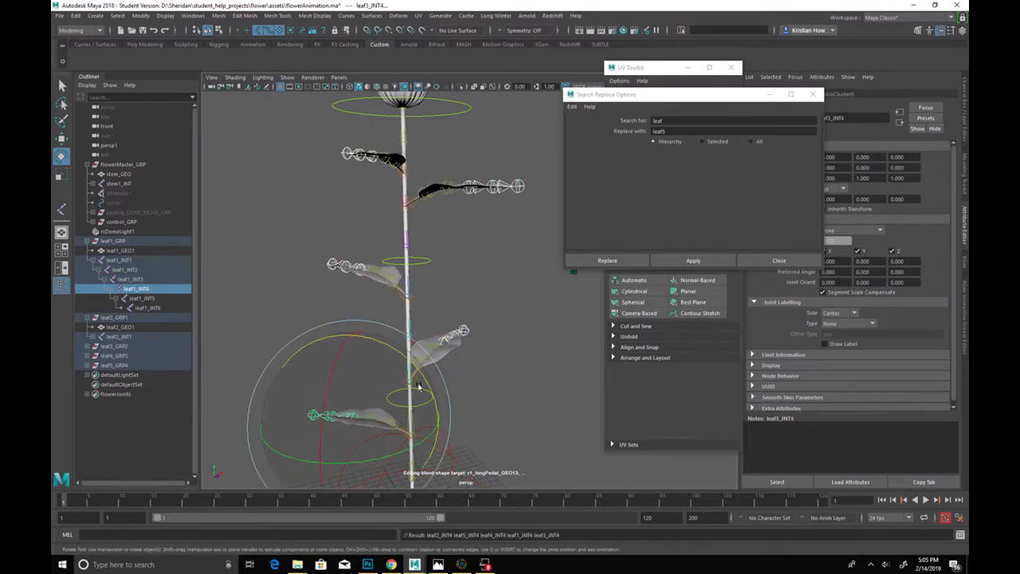
key("Down")
left_click_drag(395, 371, 368, 348)
left_click_drag(266, 406, 304, 443)
Step: Rotate leaf4_INT3 and leaf1_INT3 individually to vary the bend of these two leaves
left_click(373, 280)
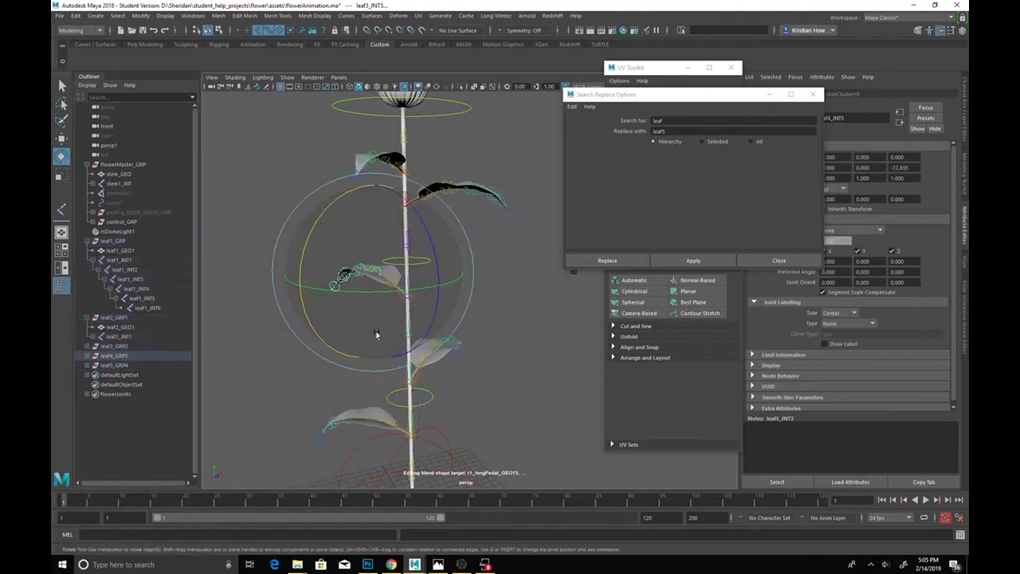
left_click_drag(314, 342, 312, 312)
left_click(470, 349)
left_click_drag(489, 319, 475, 349)
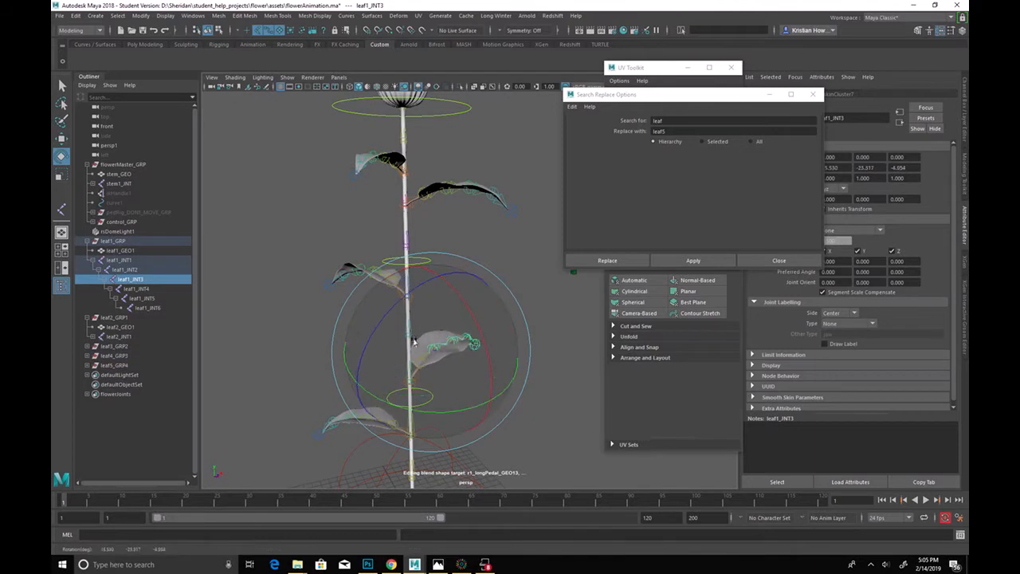
Step: Rotate leaf3_INT4 on the lowest leaf and leaf5_INT3 on an upper leaf to give each its own twist
key("q")
left_click(364, 419)
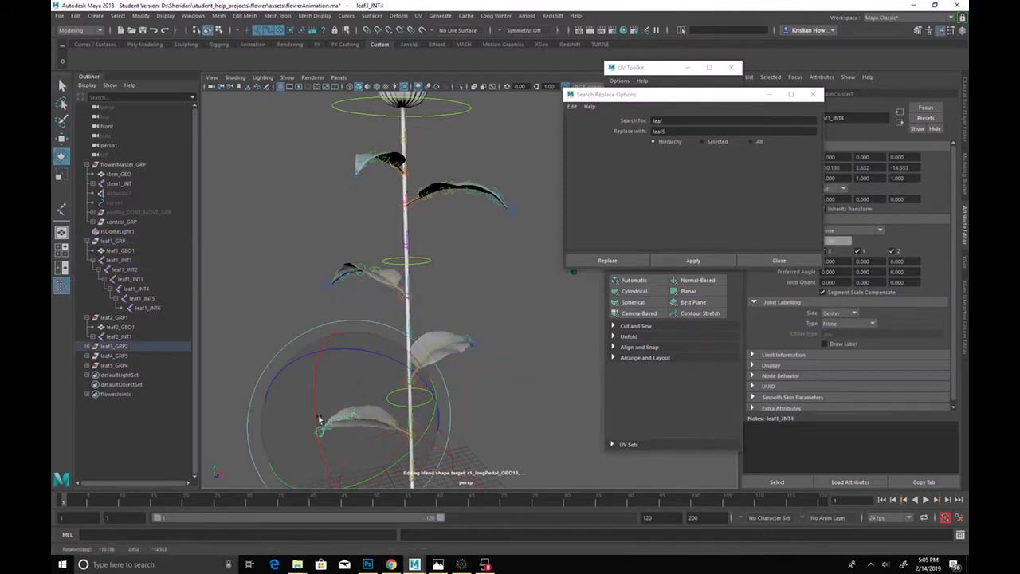
left_click(455, 208)
key("e")
left_click_drag(396, 194, 403, 193)
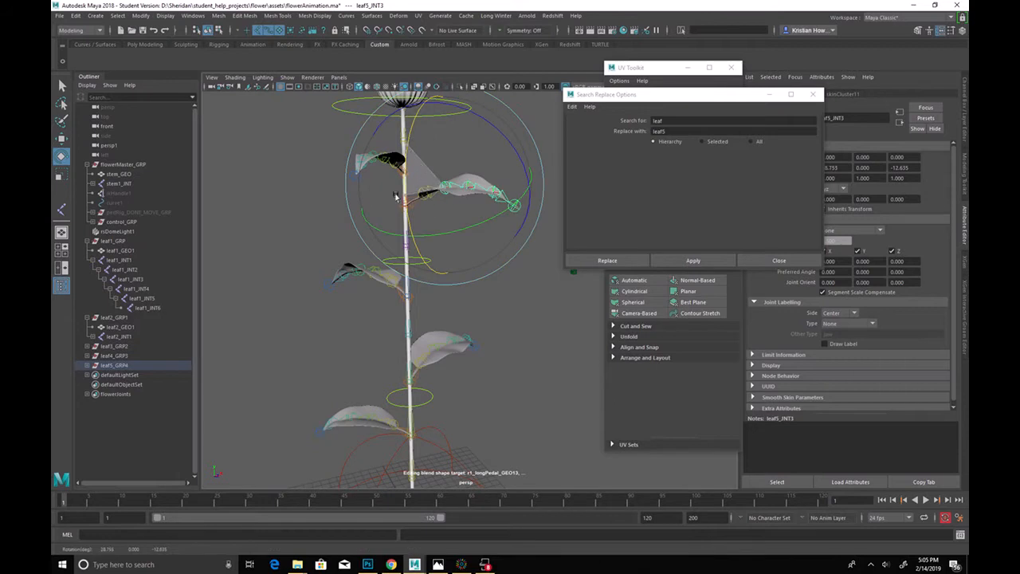
Step: Parent leaf3_INT1 and leaf1_INT1 to the stem joints where their leaves attach
left_click(518, 348)
left_click_drag(519, 348, 390, 281, "alt")
left_click(390, 281)
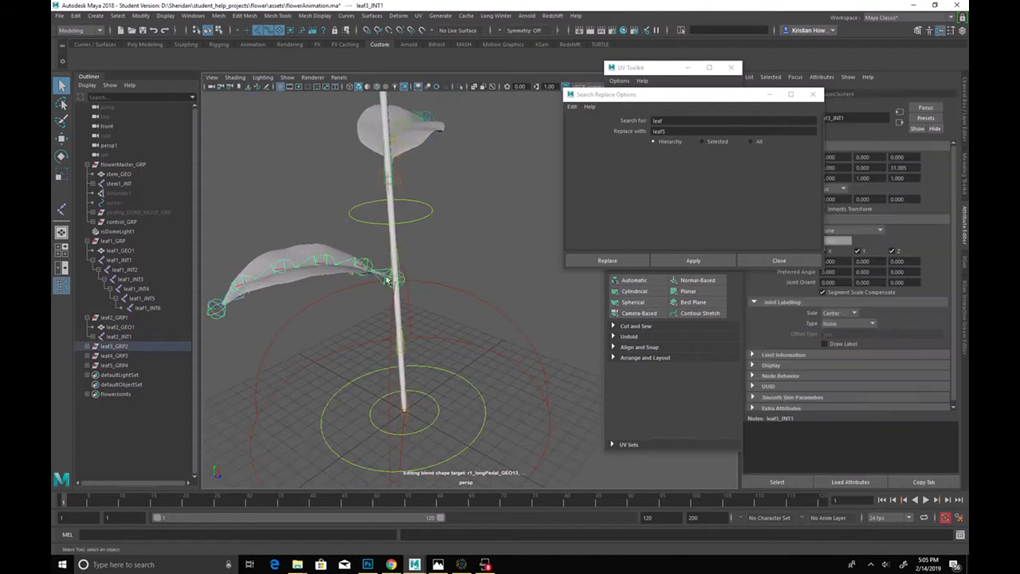
left_click(400, 262)
left_click(398, 266)
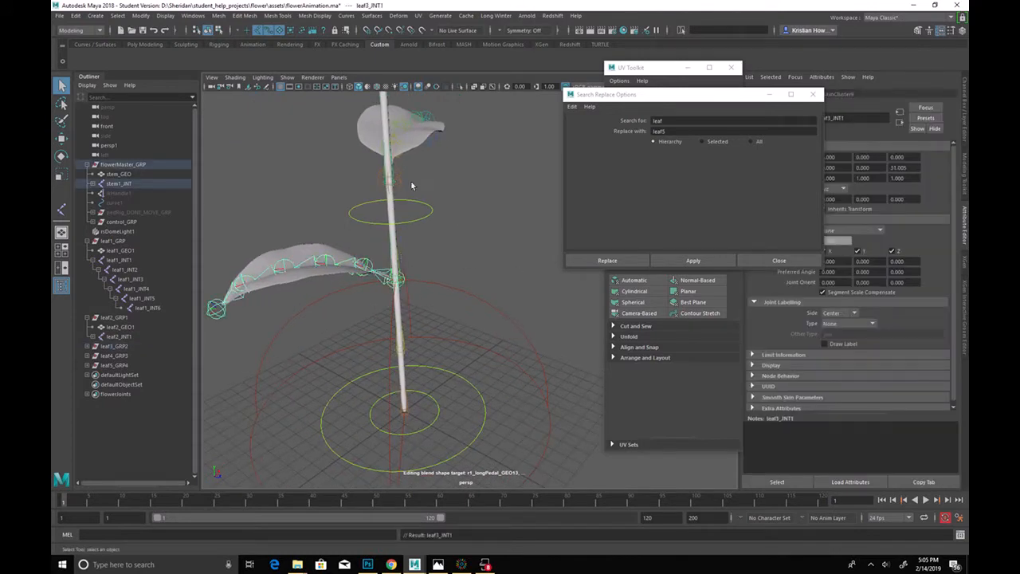
left_click_drag(399, 176, 365, 172, "alt")
left_click(524, 168)
left_click(514, 154, "shift")
left_click_drag(521, 119, 358, 191, "alt")
Step: Save the scene as an incremented version
left_click(59, 16)
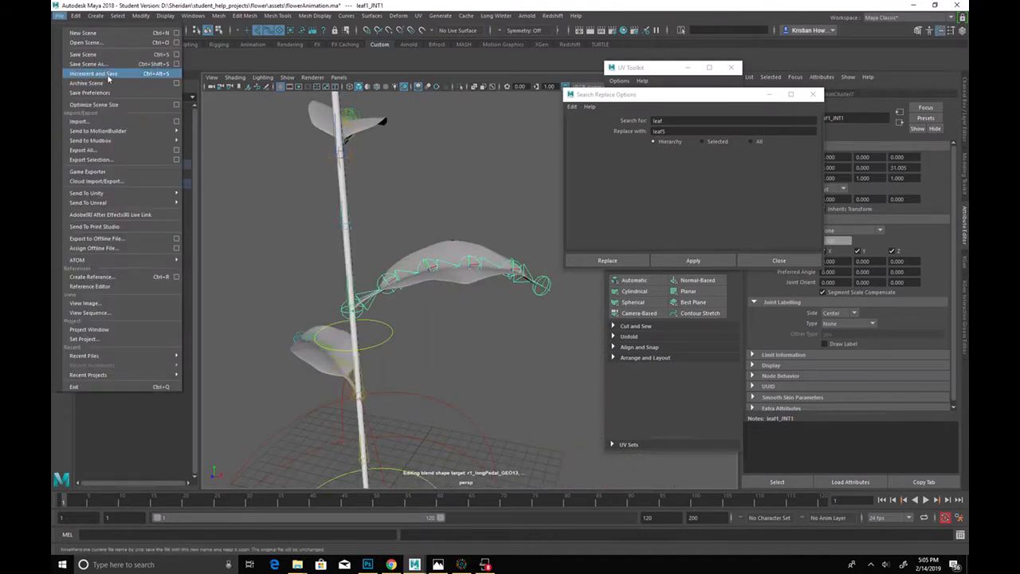
left_click(118, 75)
left_click(490, 291)
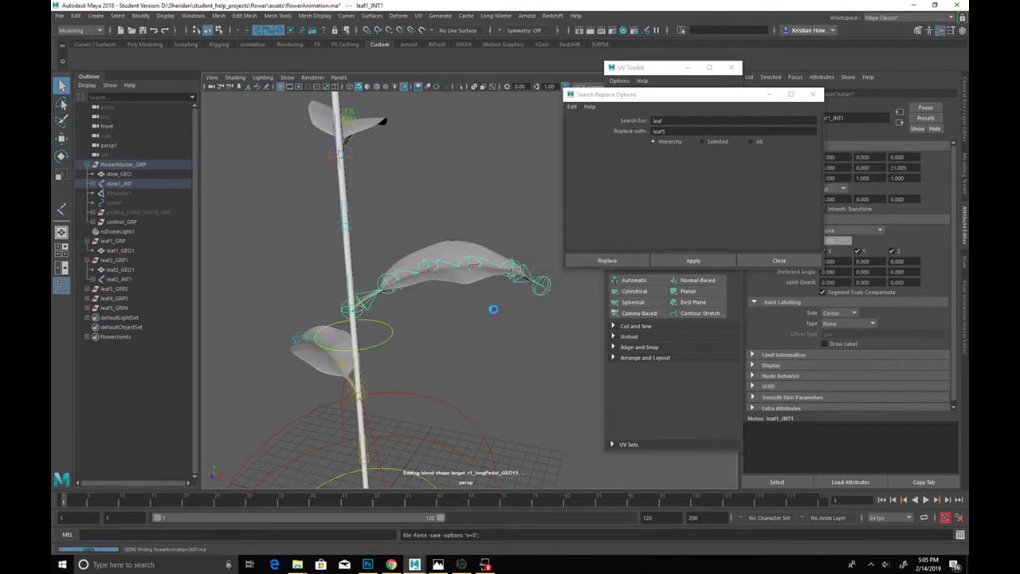
Step: Parent leaf4_INT1 to the stem joint at its base and leaf5_INT1 to stem8_INT
left_click_drag(469, 278, 459, 255, "alt")
left_click(440, 252)
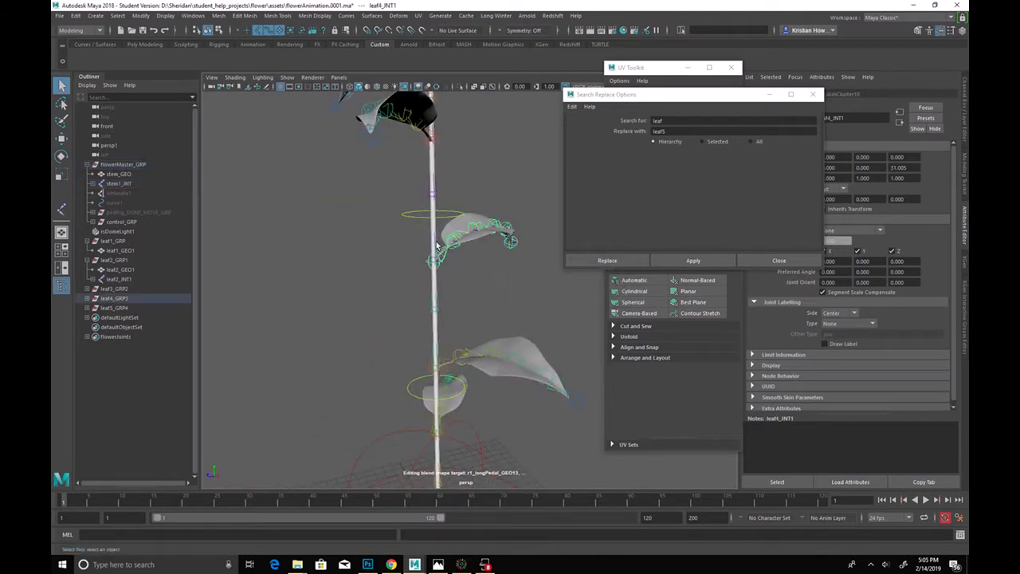
left_click(434, 252, "shift")
left_click(436, 247, "shift")
left_click_drag(465, 153, 436, 230, "alt")
left_click(462, 231)
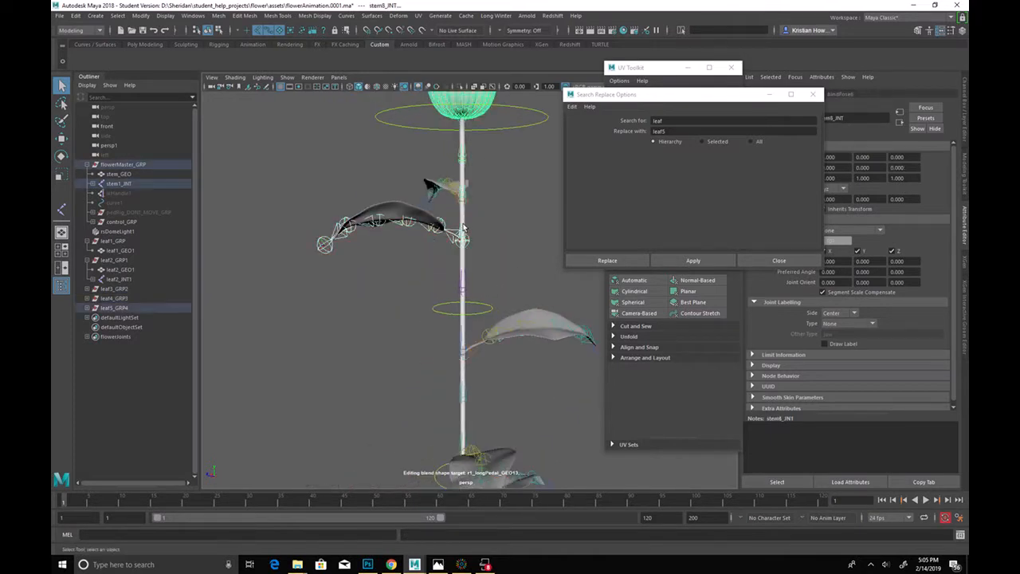
left_click(492, 189)
Step: Parent leaf2_INT1 to stem9_INT, the stem joint at the base of the uppermost leaf
left_click_drag(491, 189, 402, 266, "alt")
left_click(418, 259)
left_click(411, 250)
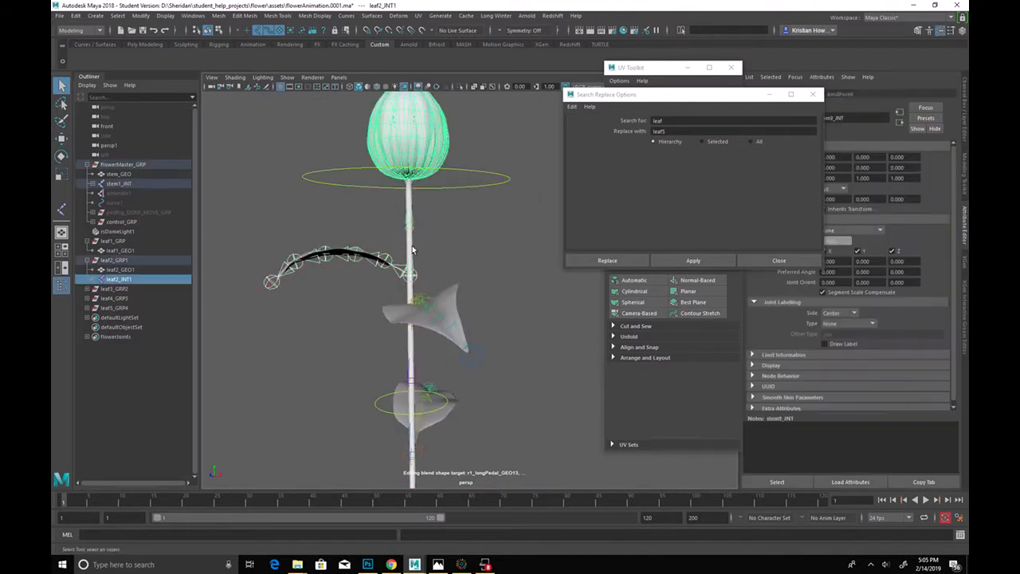
key("ctrl+z")
key("ctrl+z")
key("ctrl+z")
key("ctrl+z")
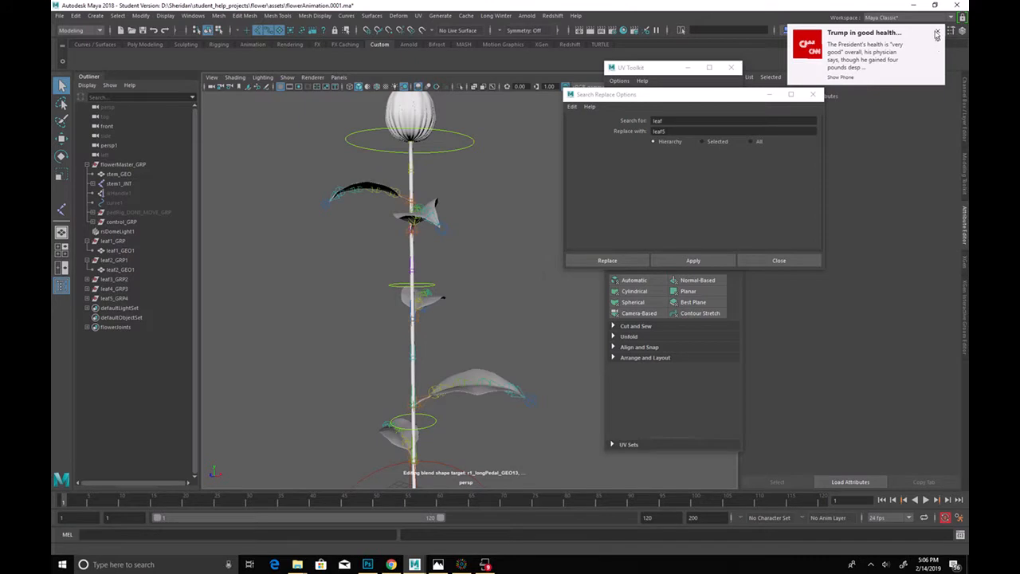
Step: Move the control ring beneath the flower head to test how the leaves follow the stem
left_click(937, 32)
scroll(518, 239, "down", 5)
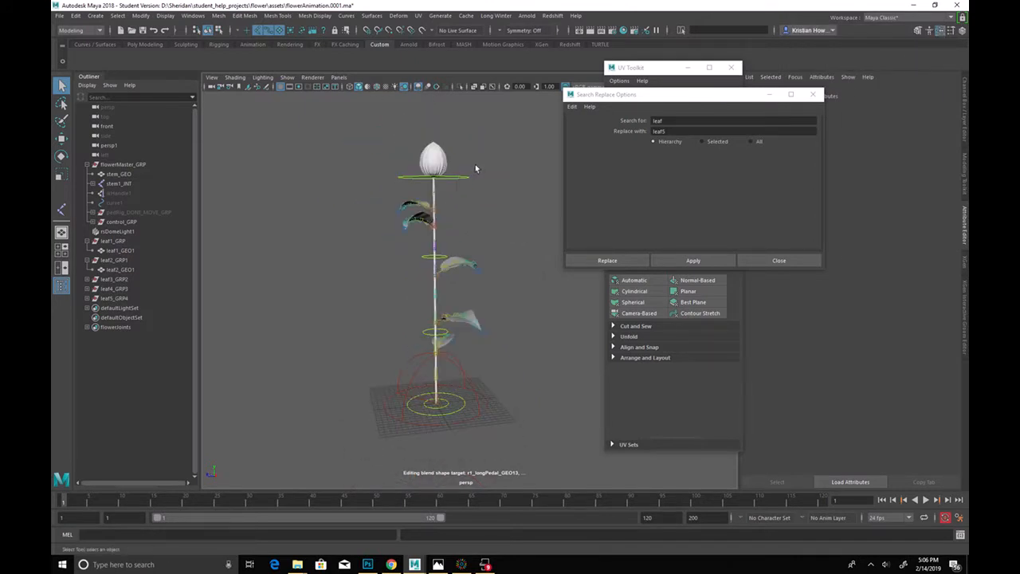
left_click(469, 175)
key("w")
left_click_drag(433, 164, 445, 290)
left_click(502, 310)
Step: Select the joints of the two lowest leaves and rotate them together to adjust the leaf pose
left_click_drag(502, 309, 396, 330, "alt")
scroll(451, 311, "up", 5)
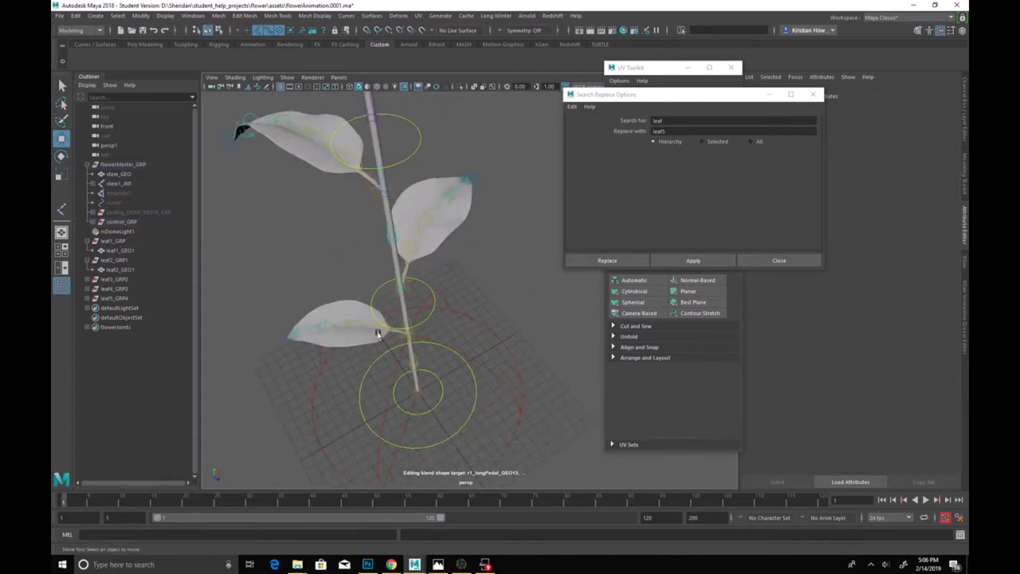
left_click(378, 334)
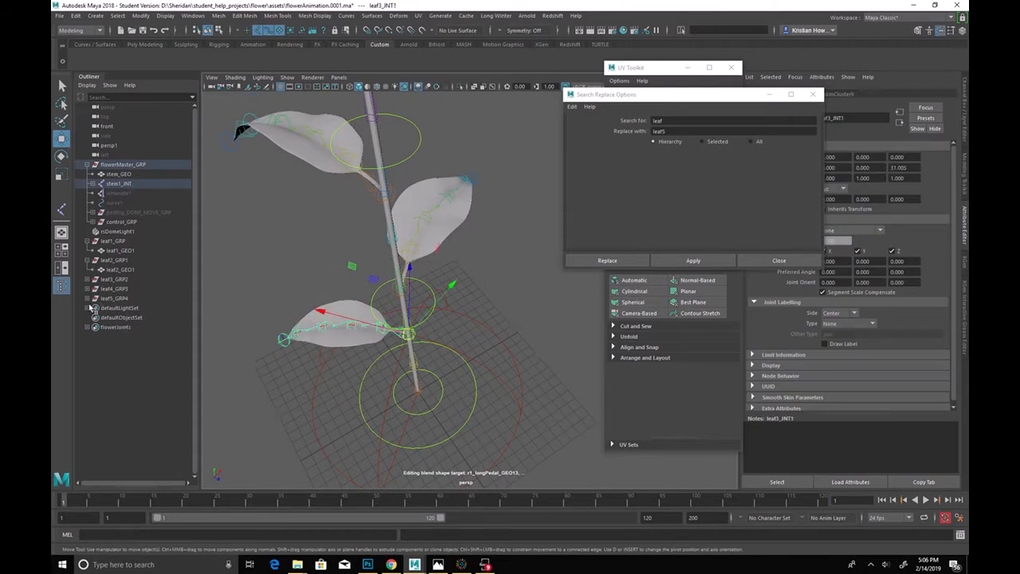
key("q")
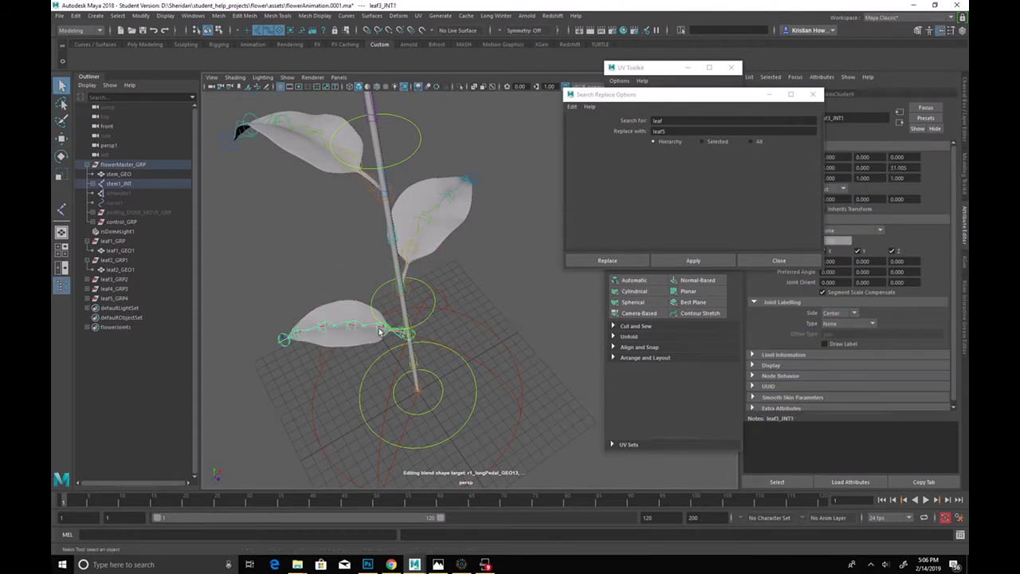
left_click(302, 336)
left_click_drag(370, 353, 431, 249, "alt")
left_click(430, 231)
left_click(478, 208)
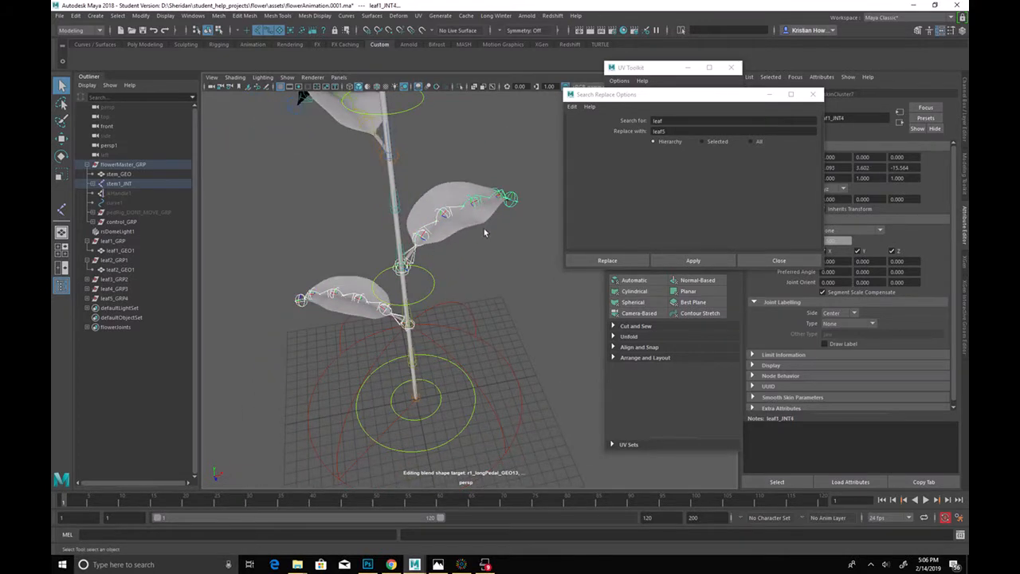
key("e")
left_click_drag(467, 264, 513, 358)
left_click(534, 306)
scroll(535, 306, "down", 3)
left_click_drag(535, 306, 439, 275, "alt")
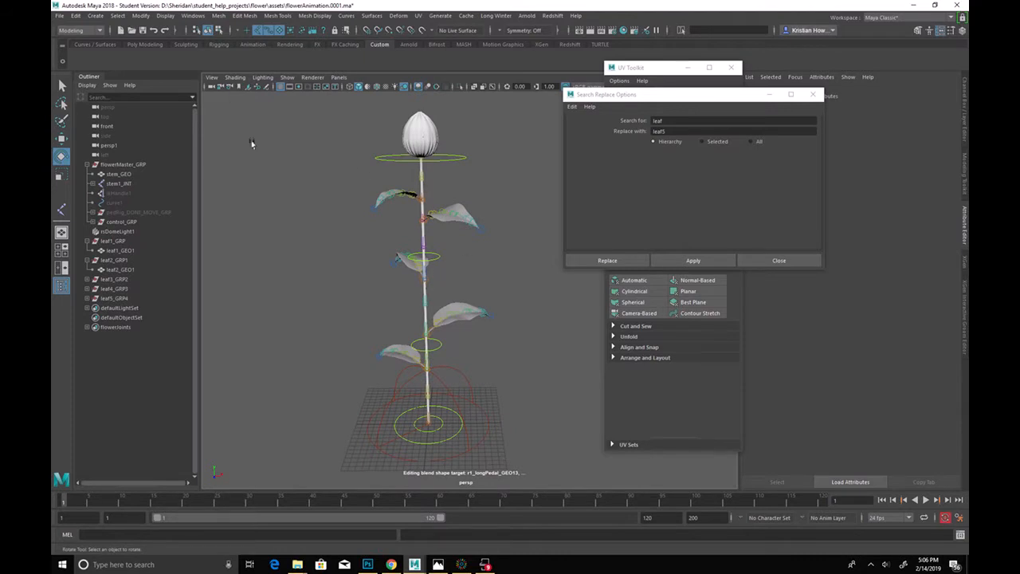
Step: Save the scene as flowerMaster.ma in the assets folder, replacing the existing file
left_click(59, 15)
left_click(89, 64)
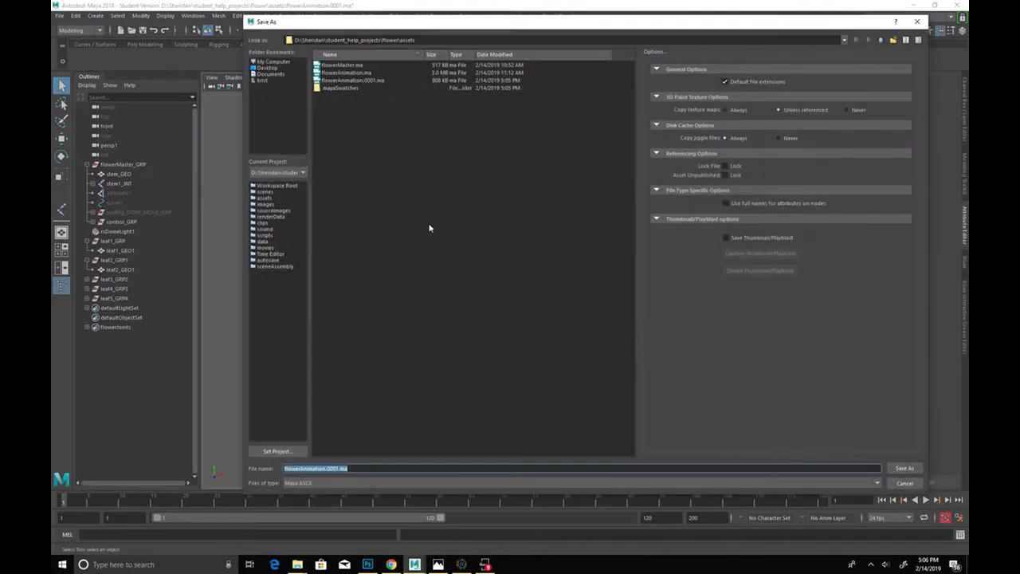
double_click(359, 65)
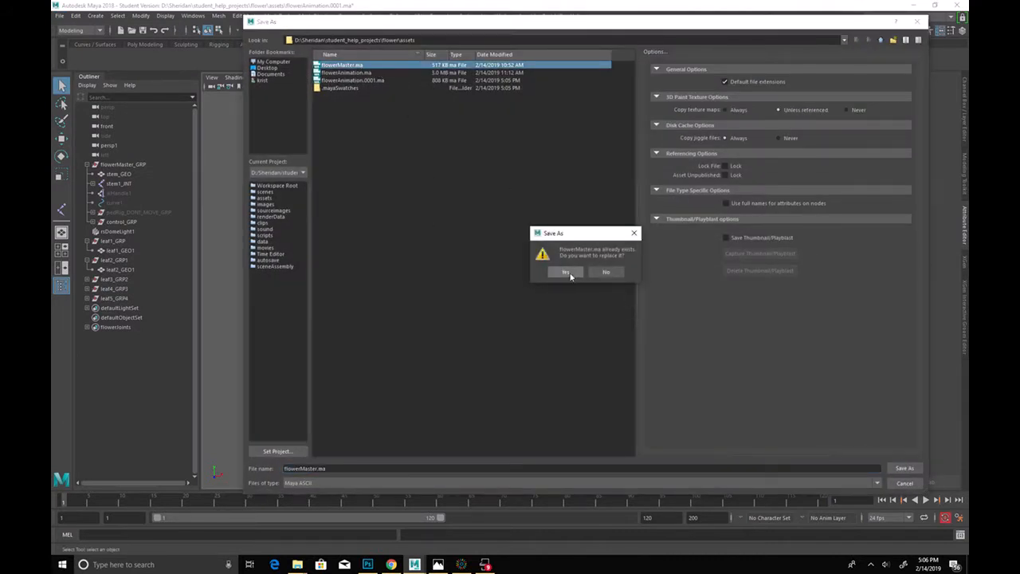
left_click(566, 274)
left_click(489, 290)
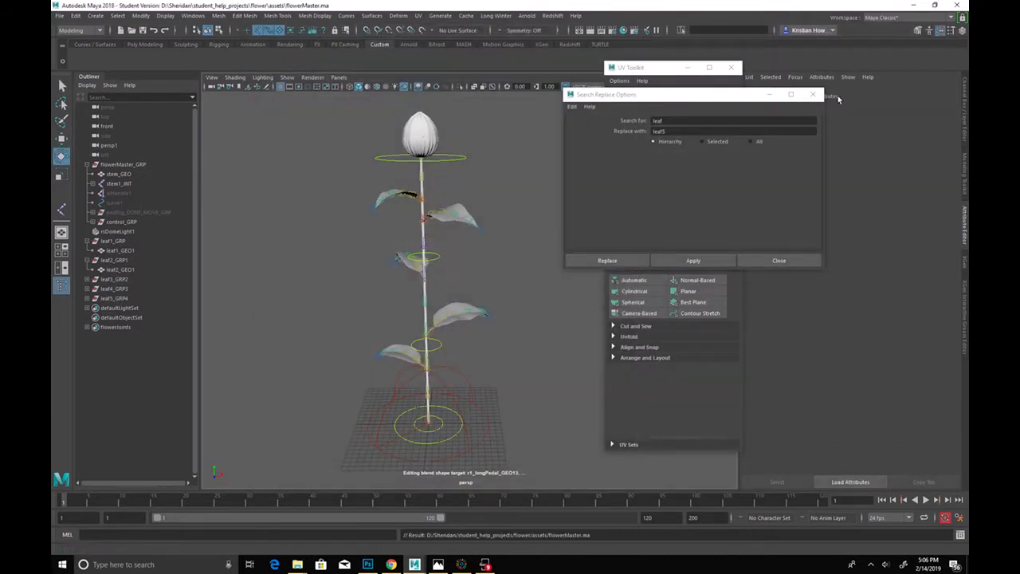
Step: Move the five leaf groups, leaf1_GRP through leaf5_GRP4, into flowerMaster_GRP
left_click_drag(753, 98, 831, 104)
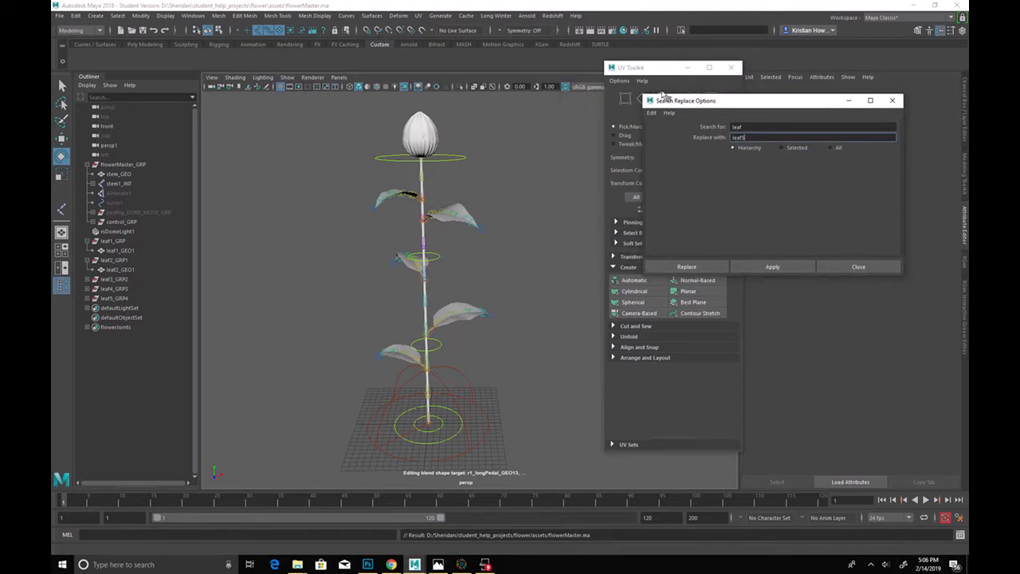
left_click(87, 240)
left_click(87, 250)
left_click_drag(126, 242, 130, 275)
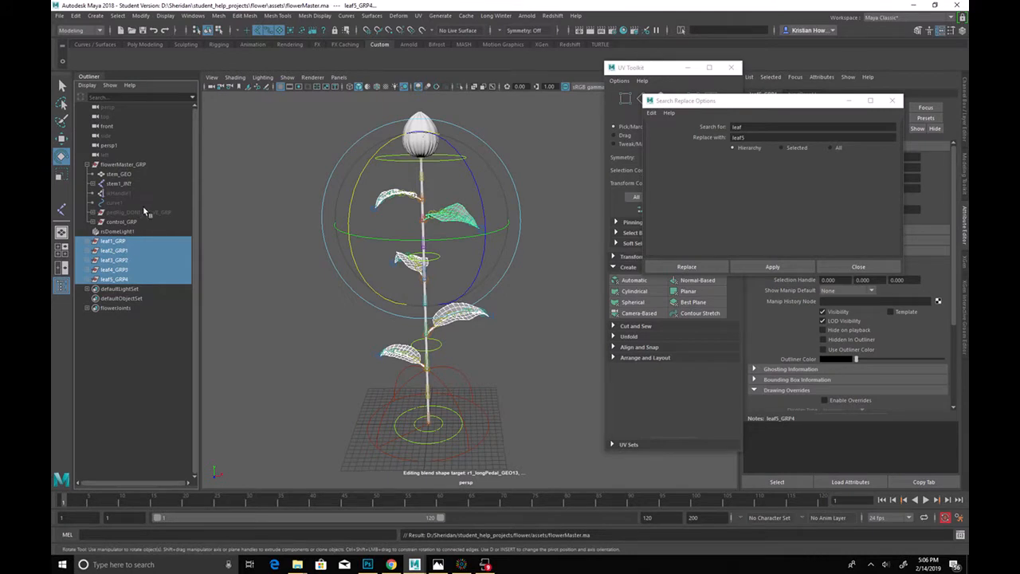
middle_click_drag(119, 243, 144, 164)
middle_click_drag(144, 161, 156, 164)
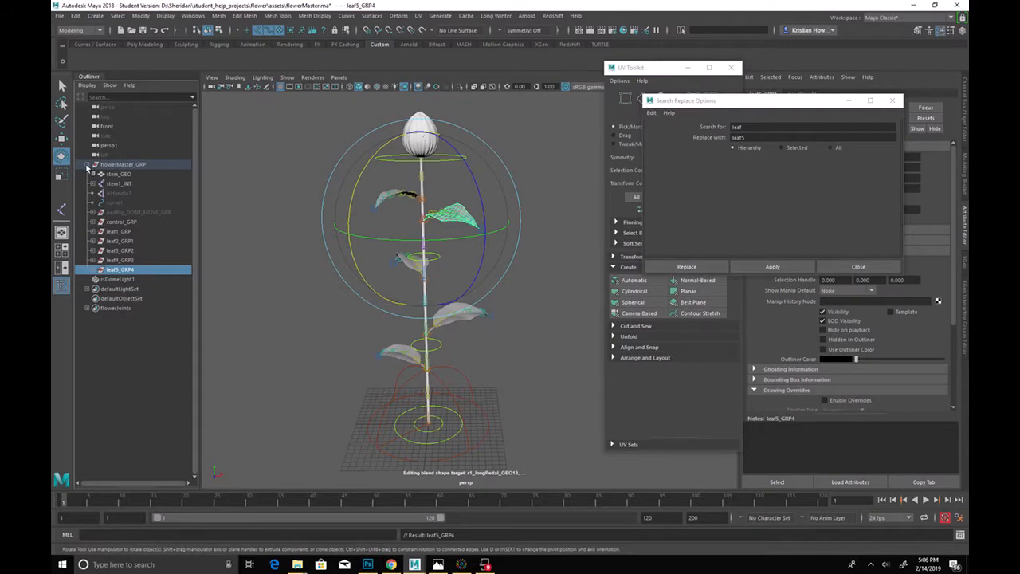
Step: Expand the leaf groups and control_GRP to examine their contents
left_click(92, 270)
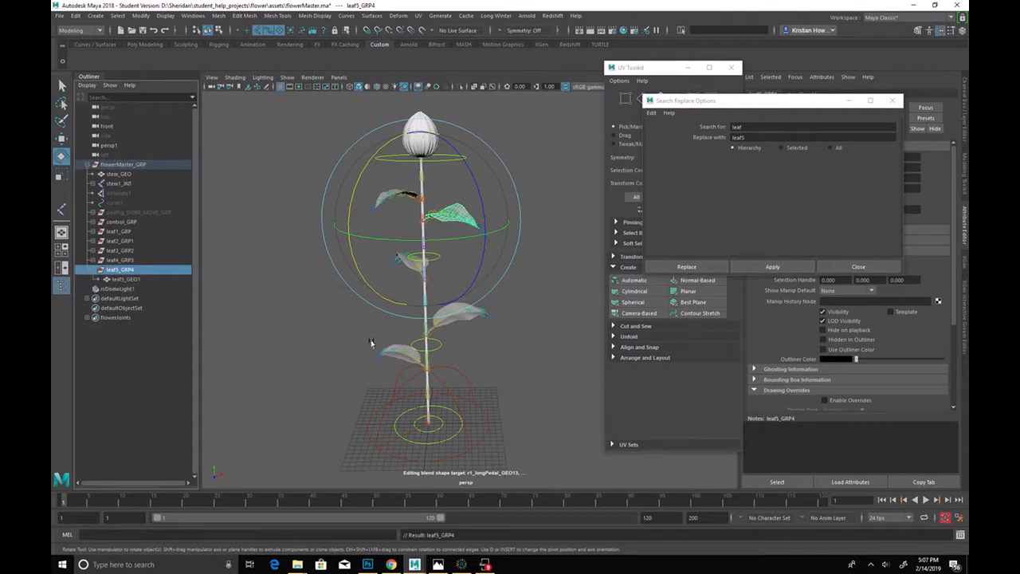
left_click(127, 260)
left_click(112, 250)
left_click(92, 259)
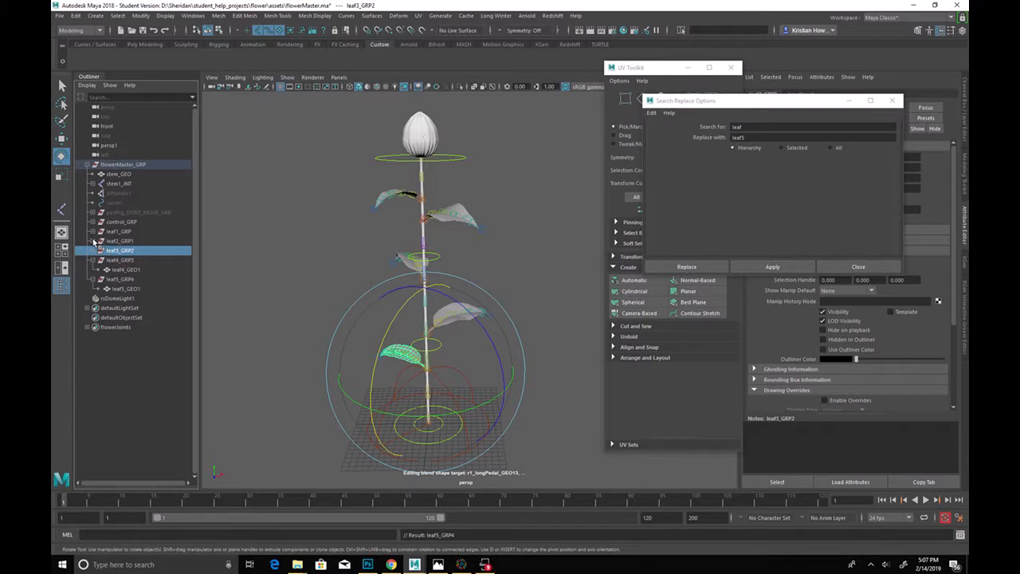
left_click(92, 241)
left_click(93, 231)
left_click(93, 221)
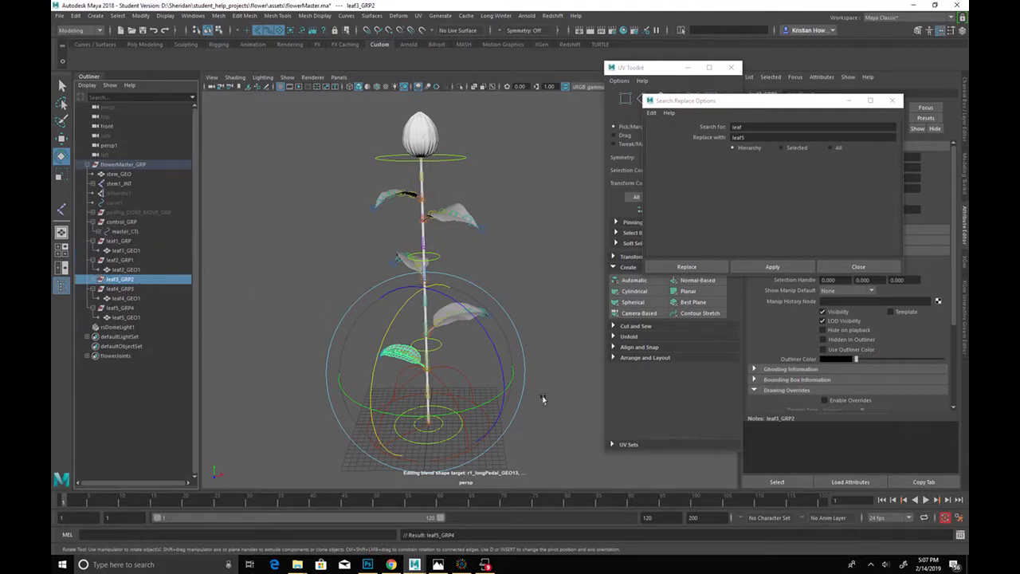
Step: Parent leaf3_INT1 under leaf3_GRP2, and parent that group to stem3_INT
key("q")
key("f")
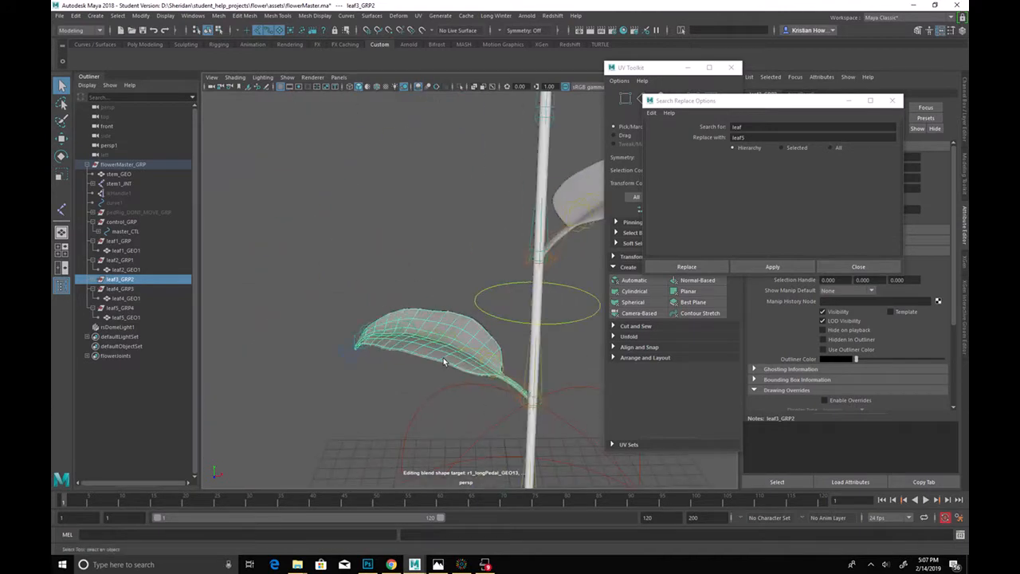
left_click(444, 363)
left_click(516, 383)
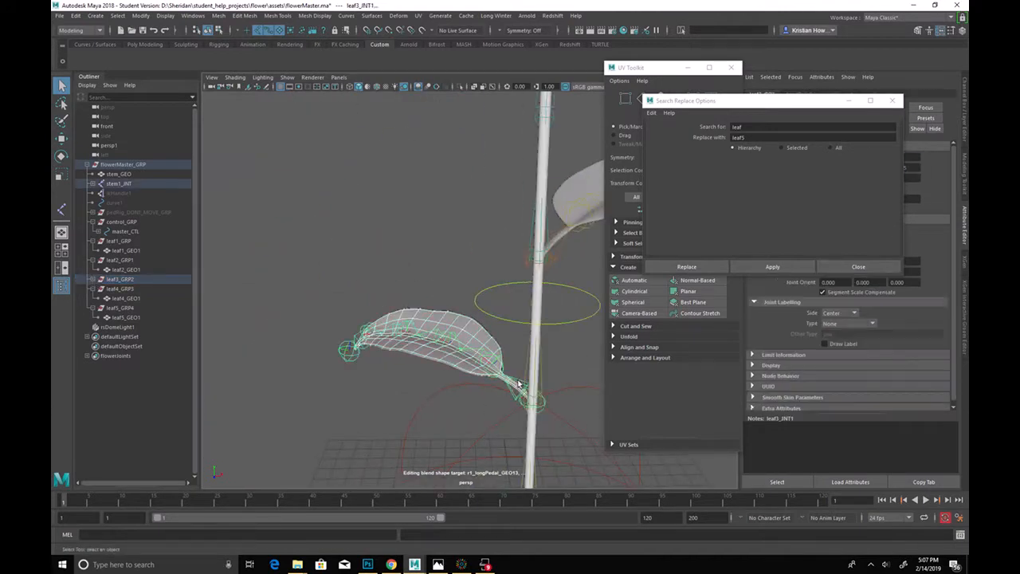
left_click(137, 279)
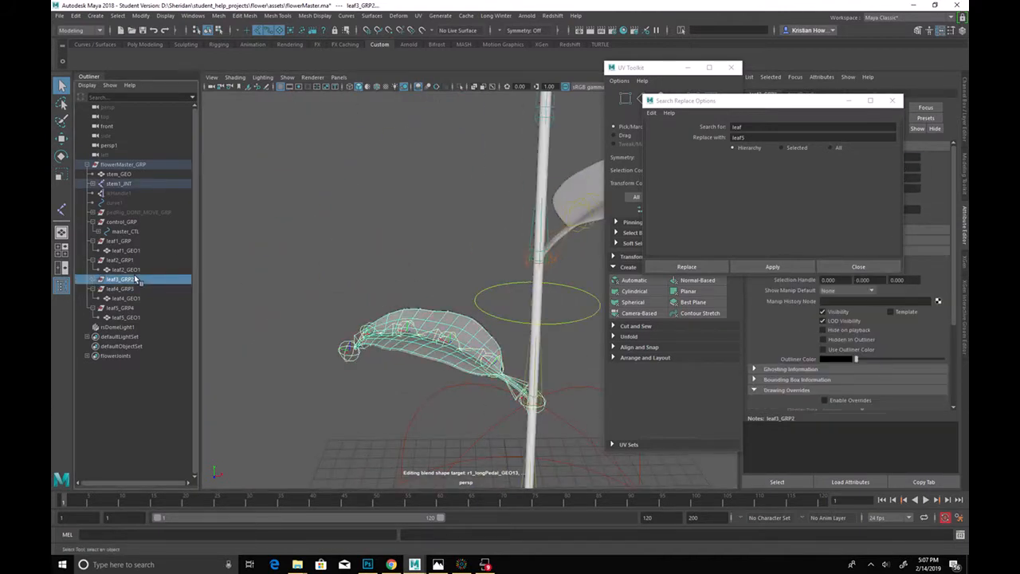
key("Down")
left_click(145, 277)
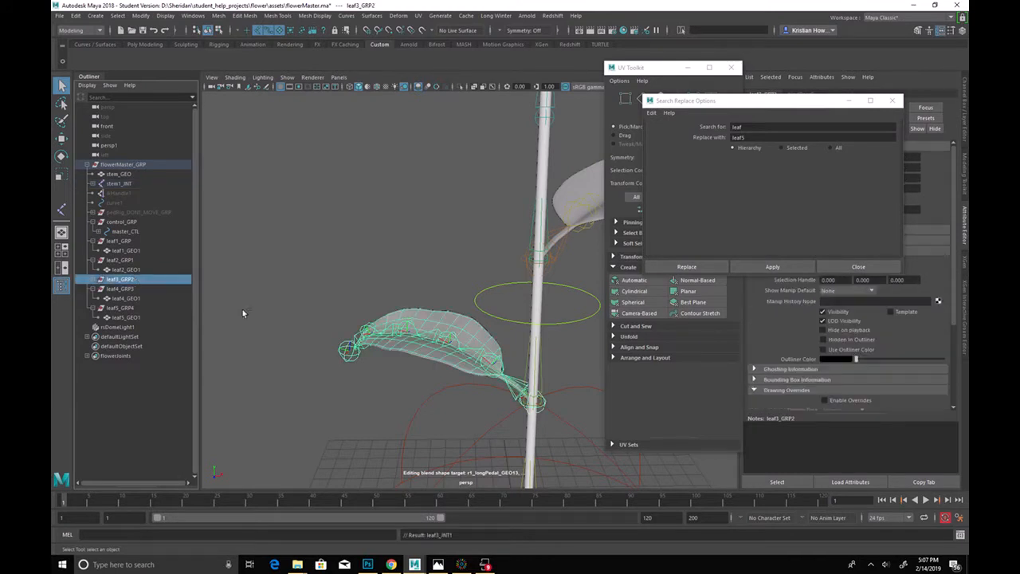
left_click(543, 380)
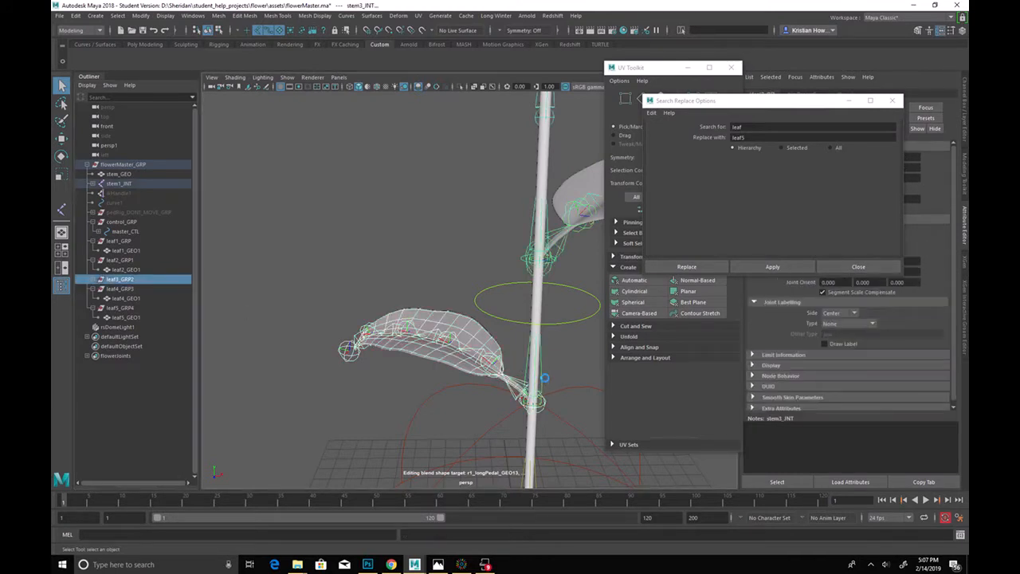
key("ctrl+z")
key("Delete")
Step: Parent leaf1_INT1 under leaf1_GRP, and parent that group to stem4_INT
left_click_drag(379, 284, 423, 226, "alt")
key("ctrl+z")
left_click(507, 177)
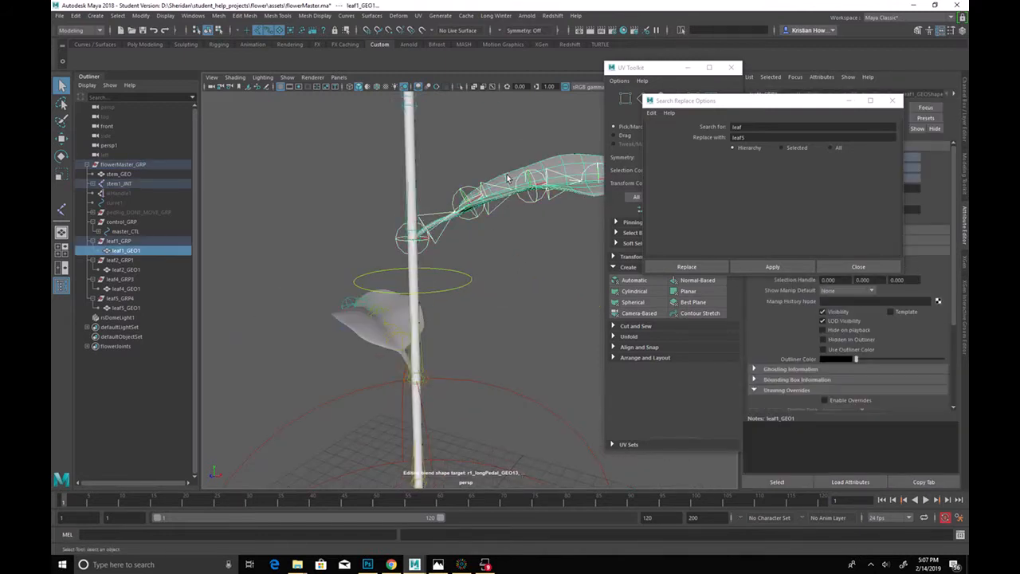
left_click(136, 241)
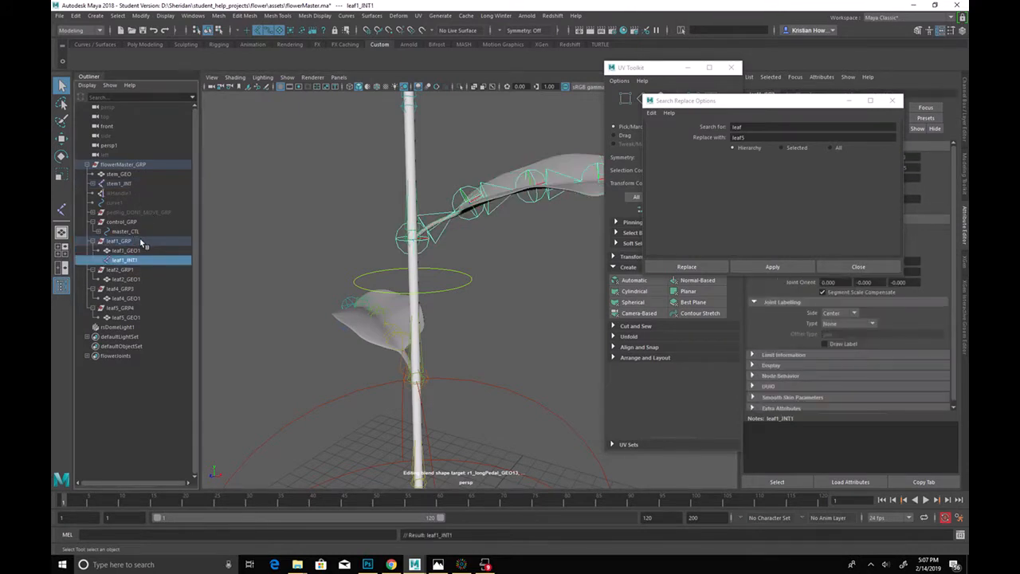
left_click(424, 185)
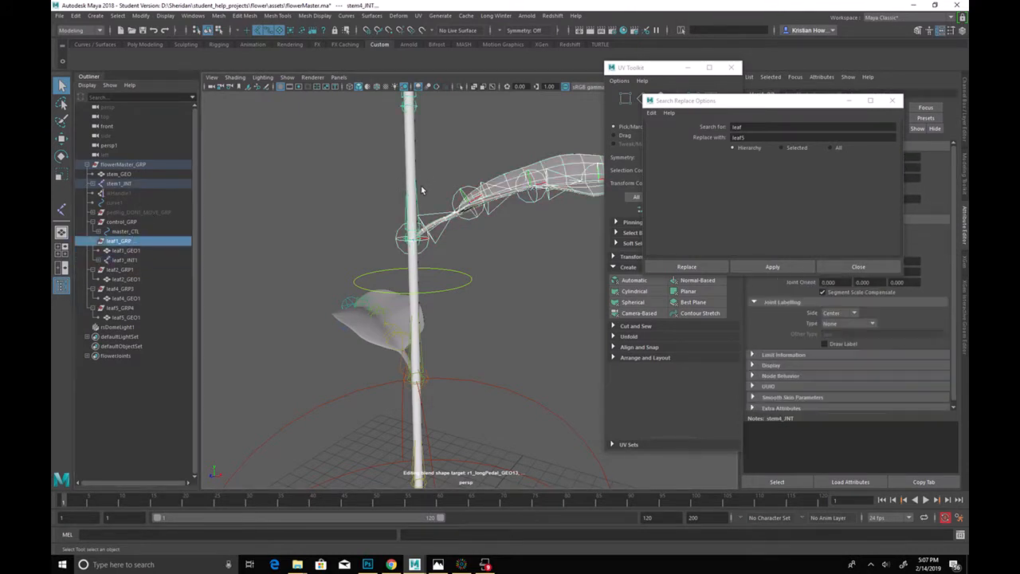
key("Delete")
Step: Parent leaf4_INT1, the root joint of the fourth leaf, under leaf4_GRP3
left_click_drag(465, 128, 438, 288, "alt")
left_click(416, 305)
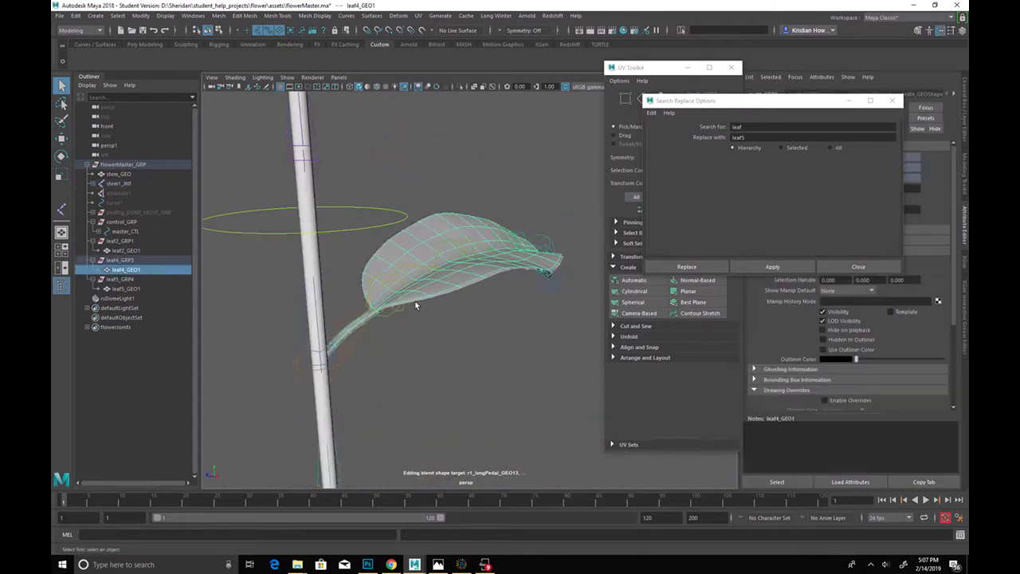
left_click(386, 313)
left_click(353, 339)
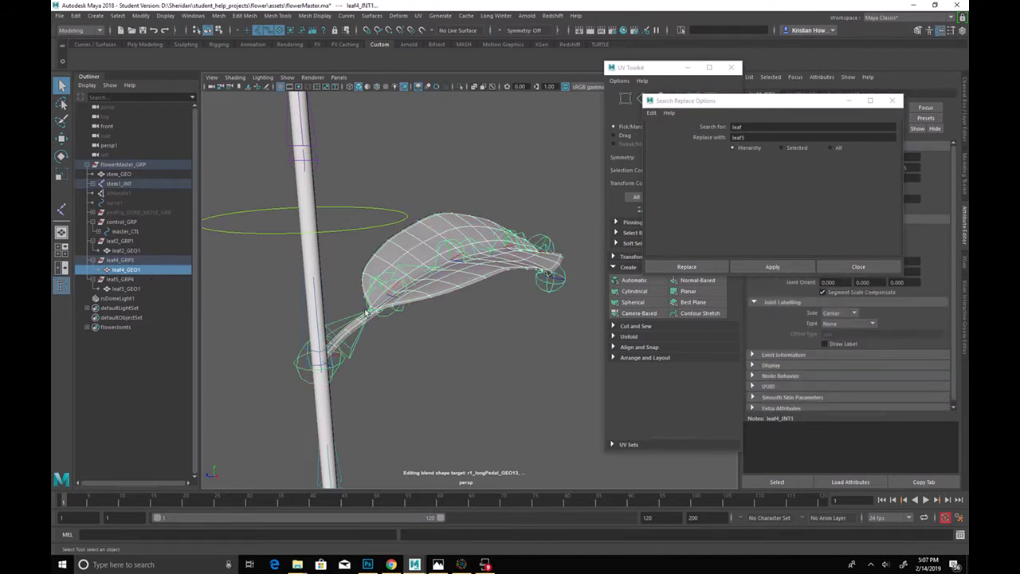
left_click(132, 261)
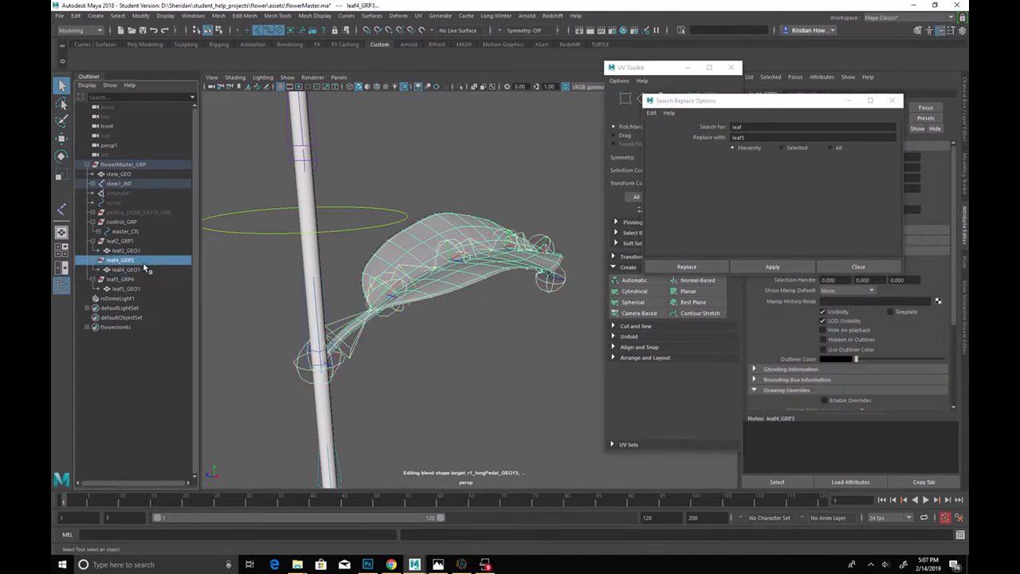
key("p")
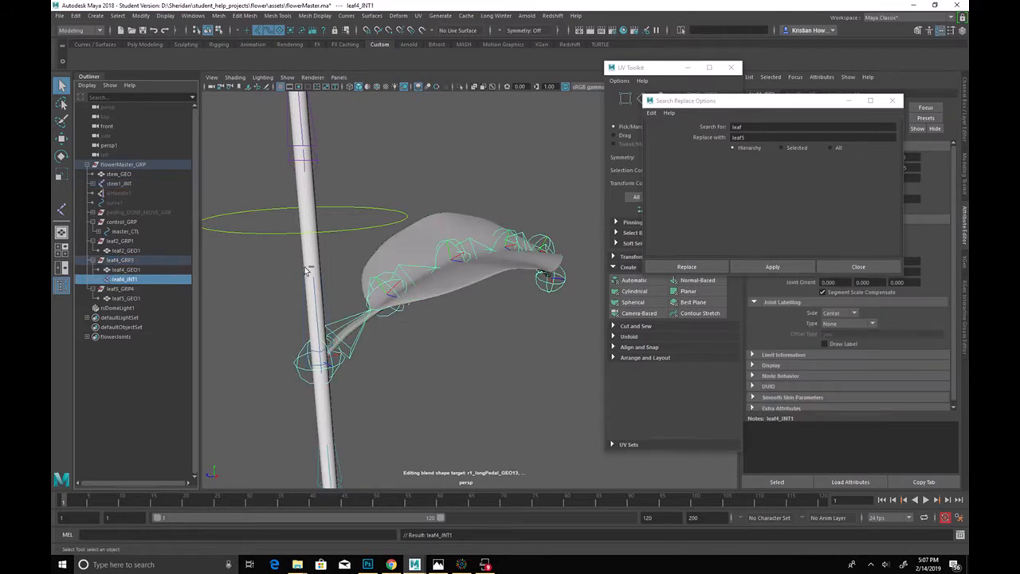
Step: Parent the stem joint stem6_INT under leaf4_GRP3
left_click(297, 299)
left_click(145, 262)
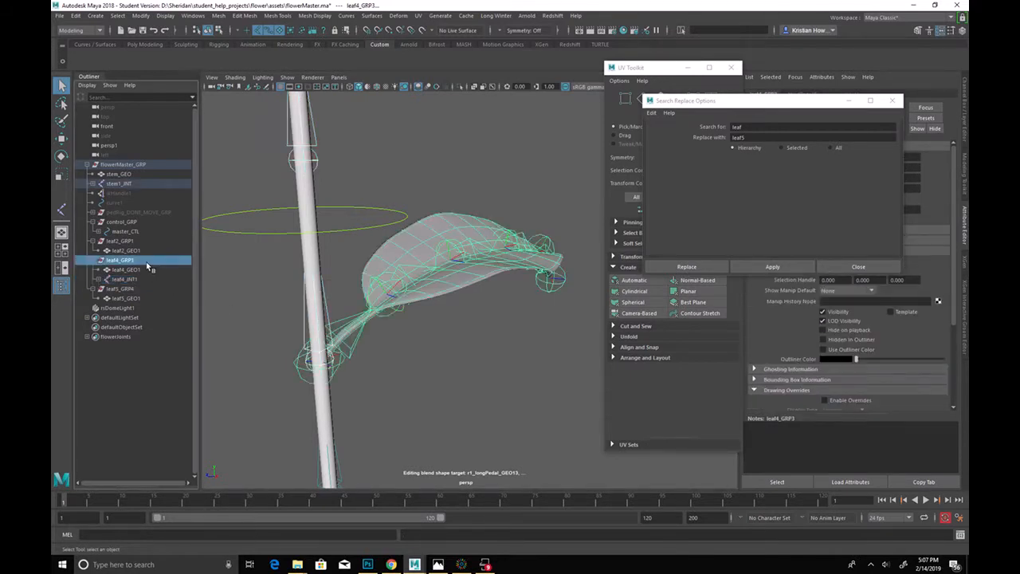
key("ctrl+g")
Step: Examine the stem and leaf joints around the base of the fourth leaf to check their hierarchy
left_click_drag(238, 310, 359, 351, "alt")
left_click(311, 386)
left_click(335, 211)
left_click(351, 342)
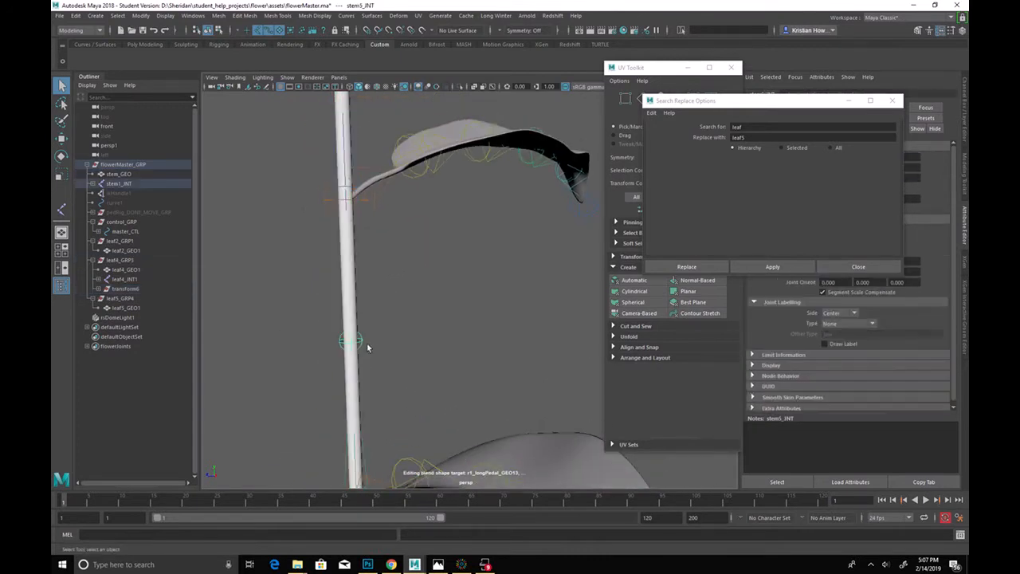
left_click_drag(370, 211, 378, 263, "alt")
left_click(373, 257)
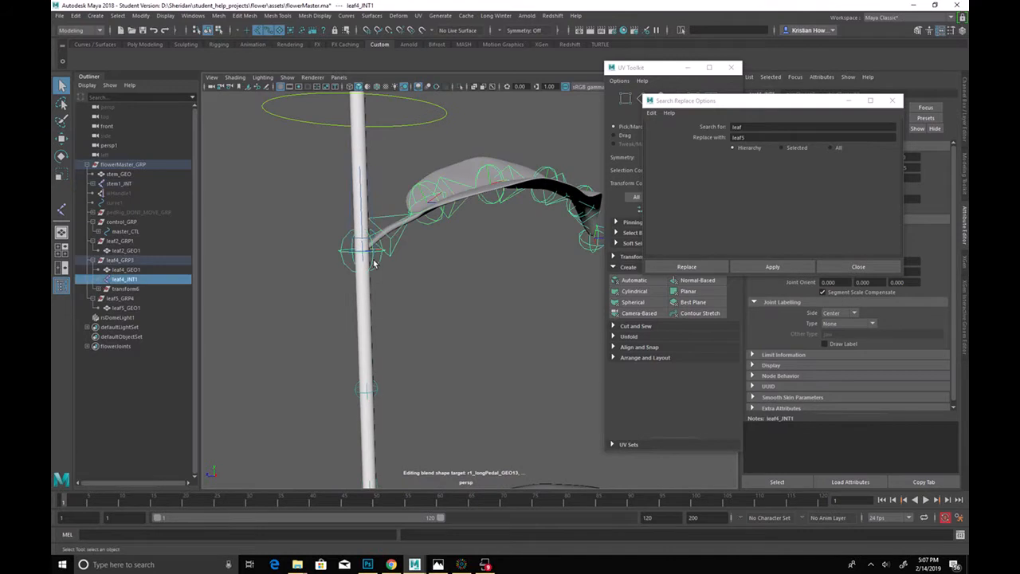
left_click(376, 225)
key("z")
key("z")
key("z")
key("shift+z")
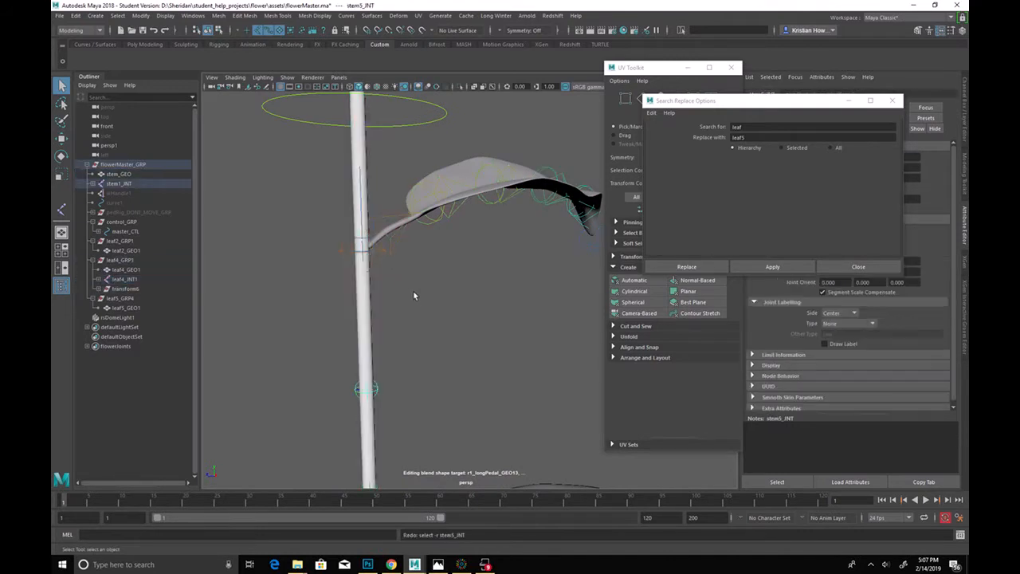
Step: Parent stem6_INT back to stem5_INT to restore the stem's joint chain
left_click(370, 271)
left_click(374, 280)
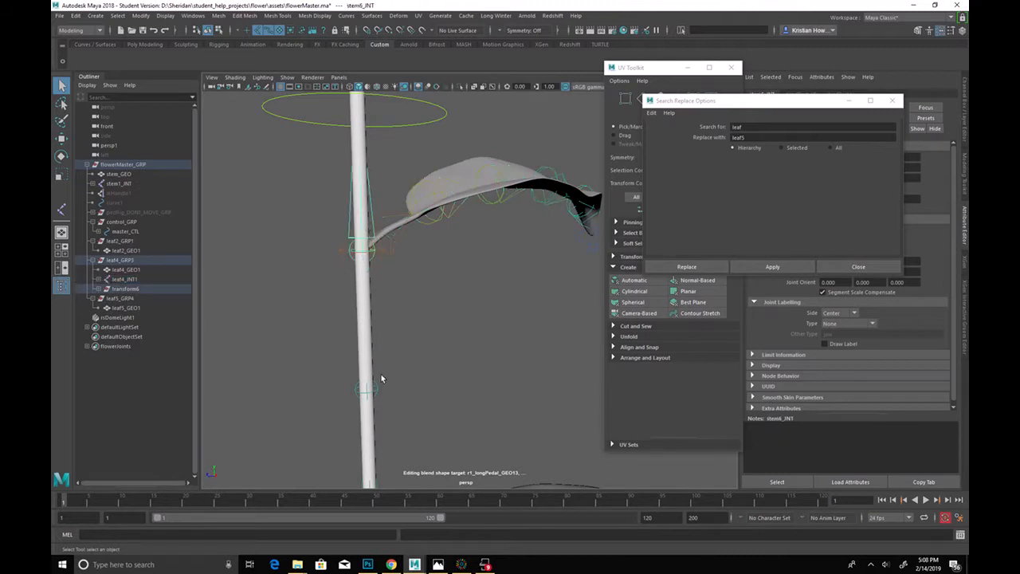
left_click(379, 392)
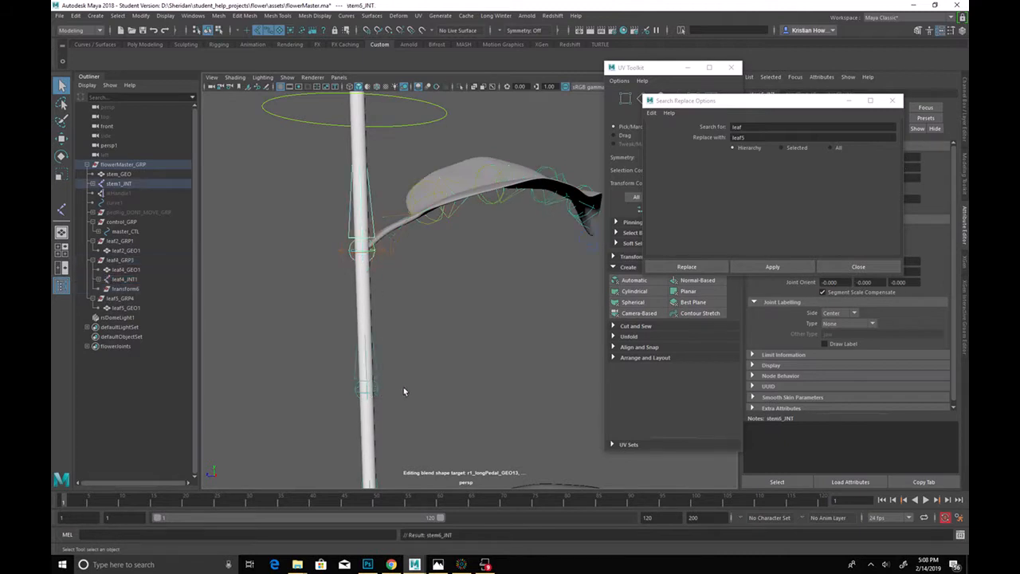
Step: Parent leaf4_GRP3, the group with the fourth leaf's geometry and joints, under the stem joint at that leaf's base
left_click_drag(400, 391, 342, 232, "alt")
left_click_drag(409, 200, 396, 326, "alt")
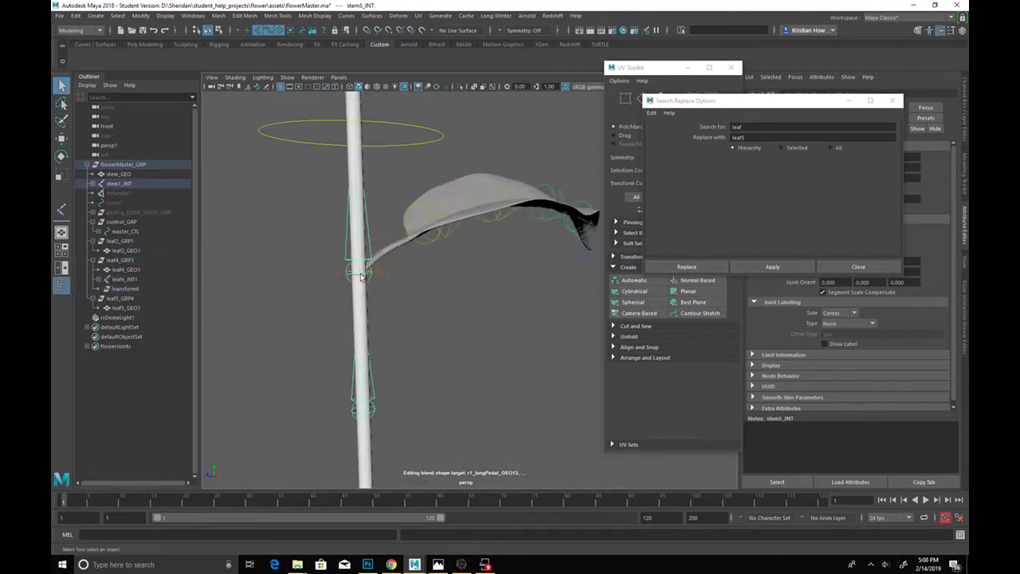
left_click(396, 266)
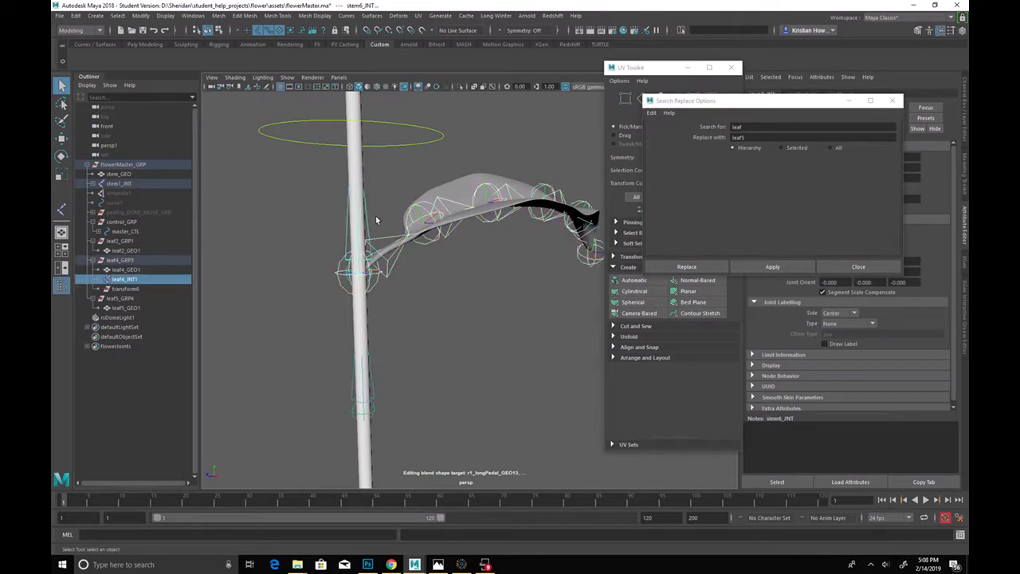
left_click(126, 259)
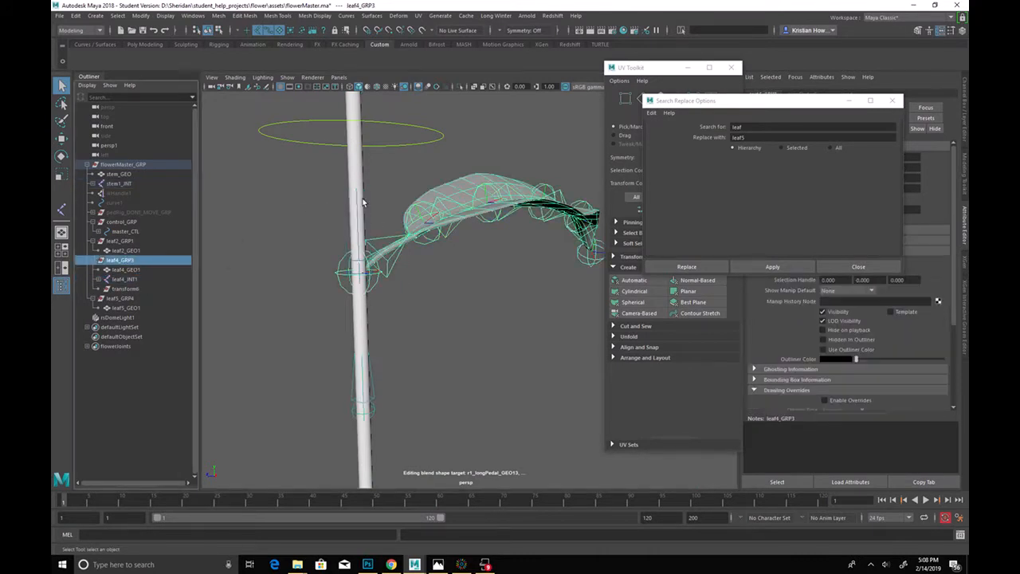
left_click(372, 229)
left_click_drag(372, 229, 454, 307, "alt")
left_click(390, 322)
Step: Try to parent the fifth leaf's joints under leaf5_GRP4 with the leaf geometry also selected, and undo the parenting
left_click_drag(369, 426, 361, 243, "alt")
left_click(364, 207)
left_click_drag(426, 155, 342, 337, "alt")
key("Down")
key("Down")
key("Down")
left_click(516, 244)
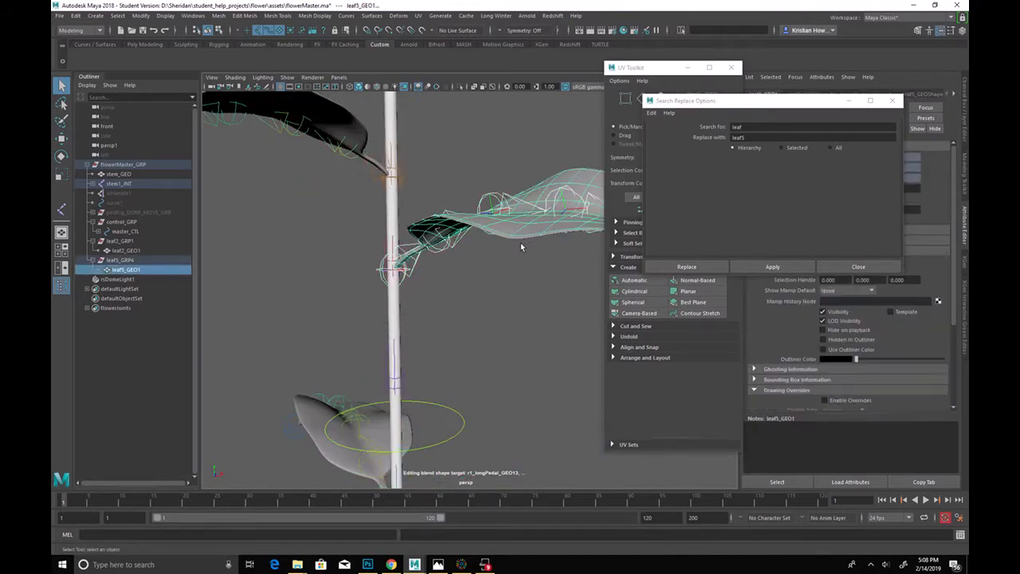
left_click(121, 260)
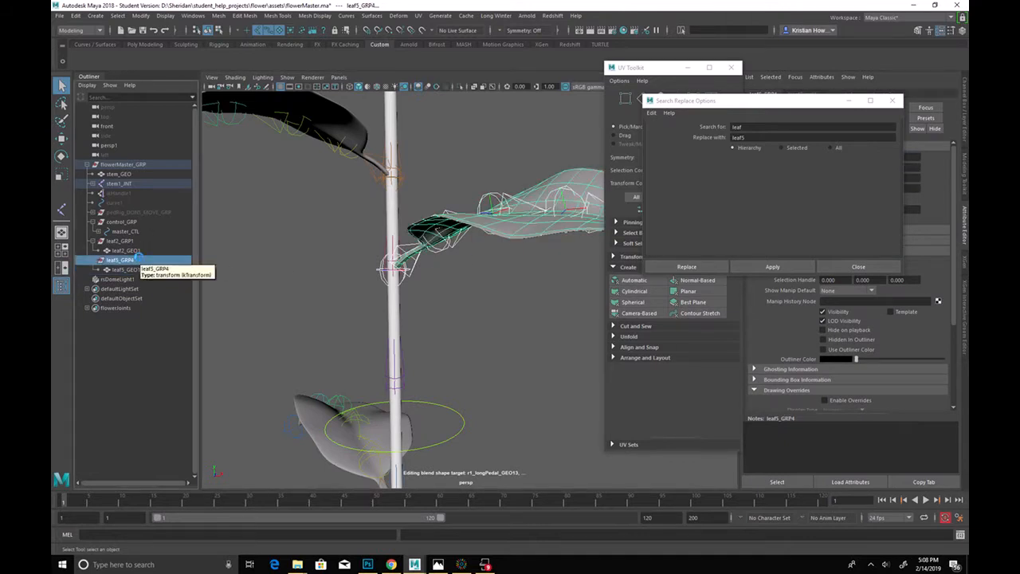
key("p")
key("Delete")
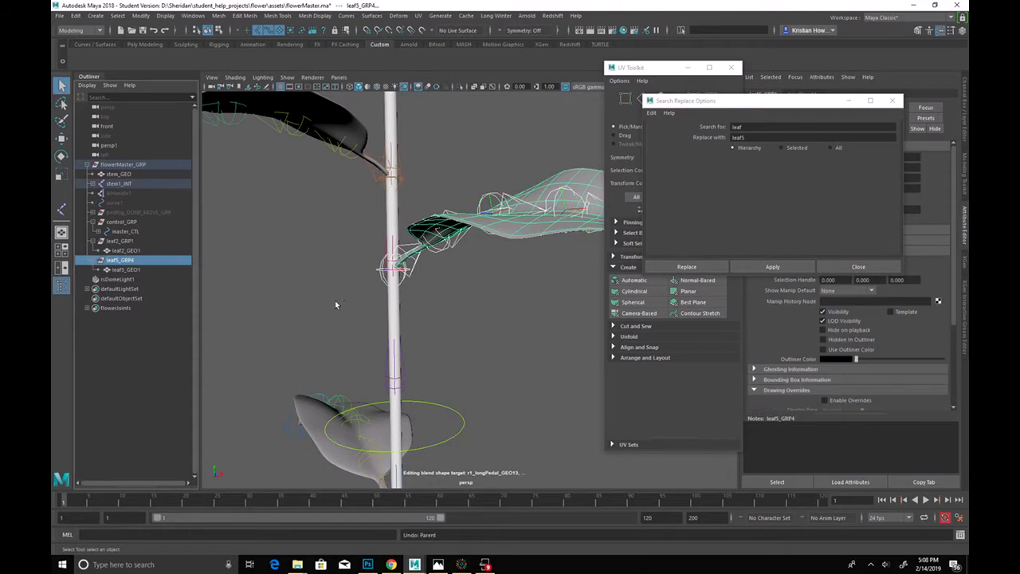
key("ctrl+z")
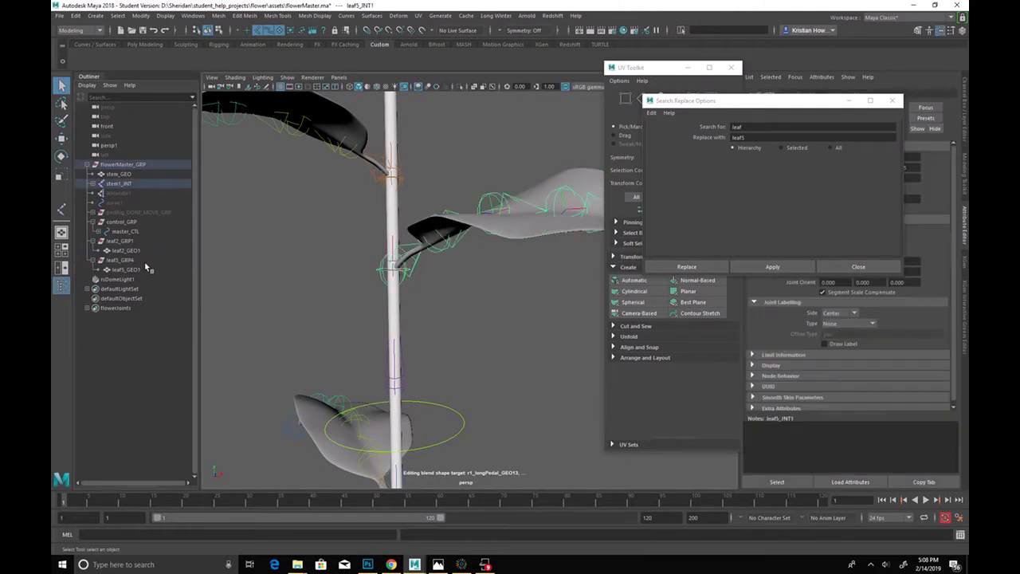
Step: Parent leaf5_INT1 under leaf5_GRP4, and parent that group under the stem joint stem8_INT
left_click(121, 260)
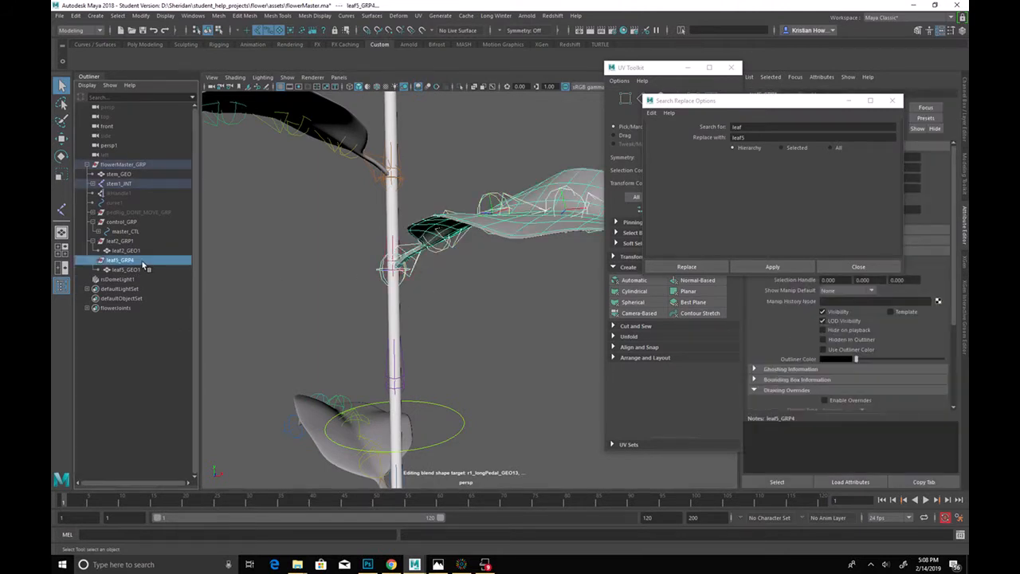
left_click(398, 231)
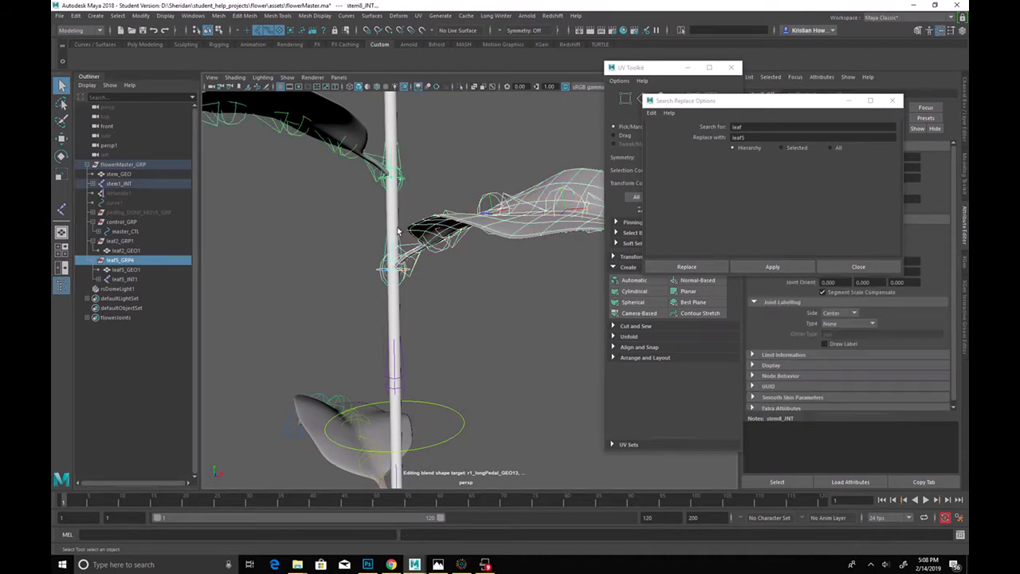
key("ctrl+z")
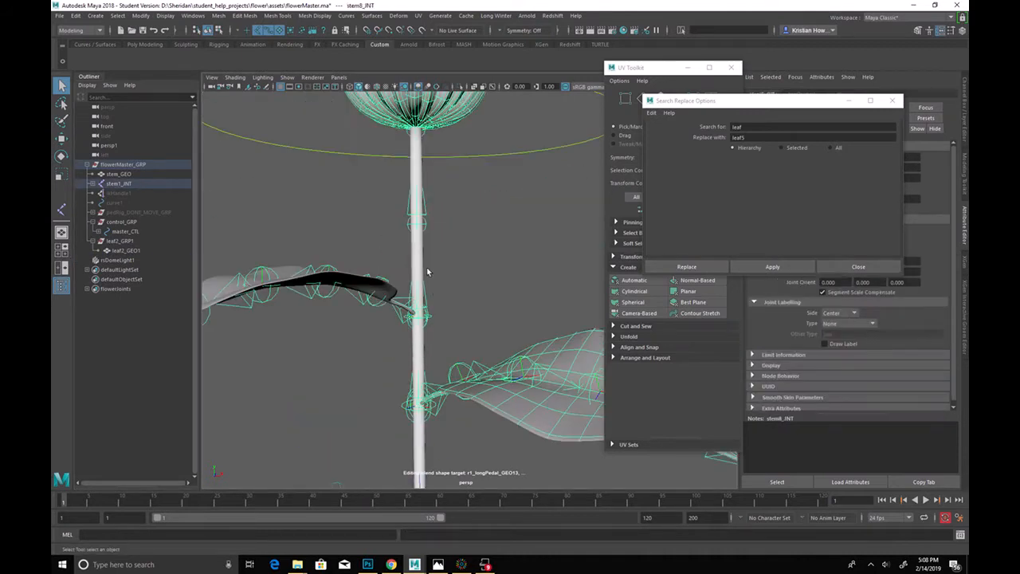
Step: Parent leaf2_INT1 under leaf2_GRP1, and parent that group under the stem joint at the second leaf's base
left_click(395, 308)
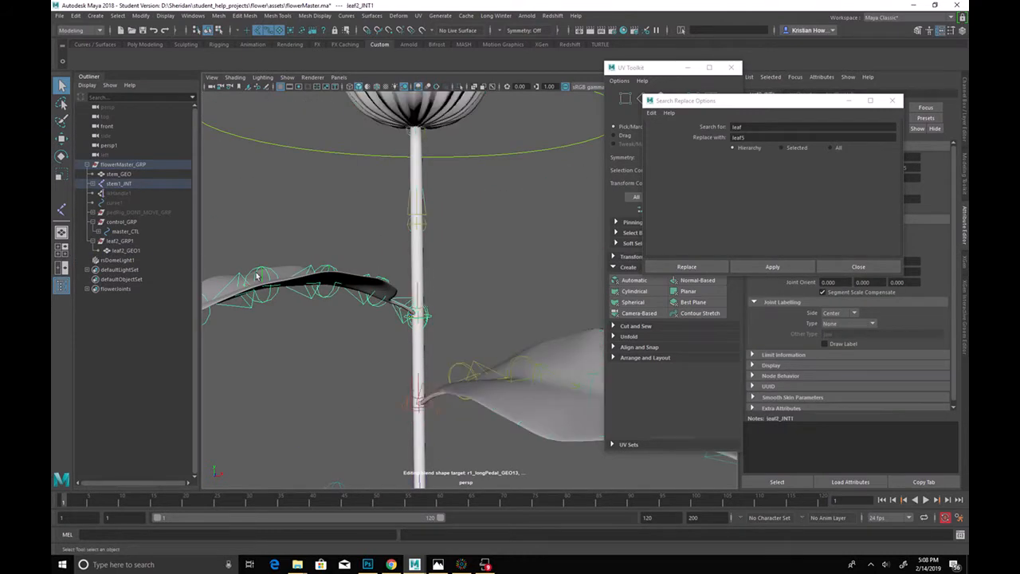
left_click(213, 280)
left_click(147, 241)
key("p")
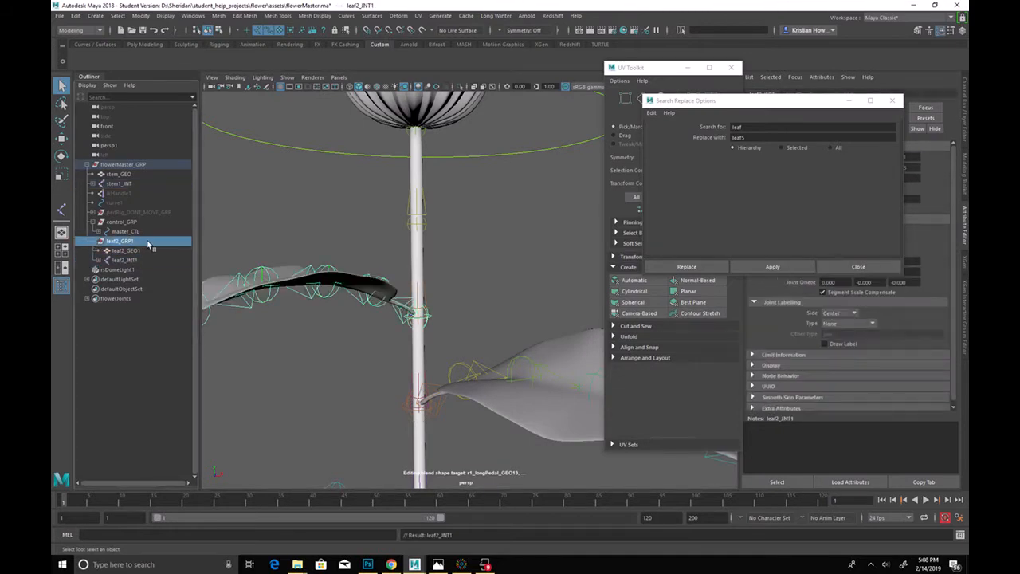
left_click(455, 263, "shift")
key("p")
Step: Test the rig by moving stem4__CTL to check that the leaves follow the stem, and undo the move
key("e")
left_click_drag(467, 245, 442, 234)
left_click(125, 231)
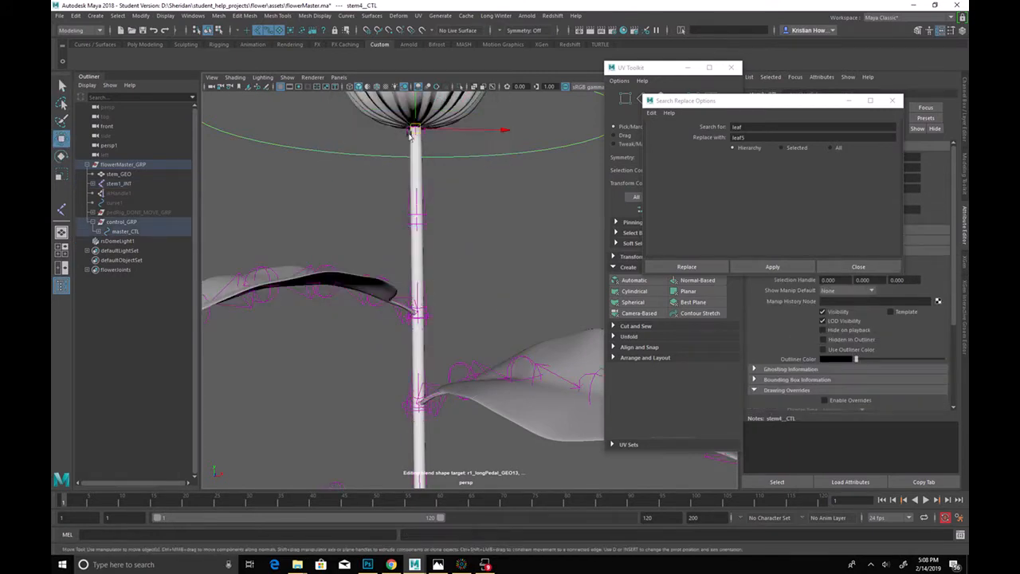
key("w")
key("f")
left_click_drag(232, 334, 518, 255, "alt")
left_click(465, 291)
key("ctrl+z")
left_click(539, 266)
scroll(498, 251, "up", 3)
scroll(498, 251, "up", 3)
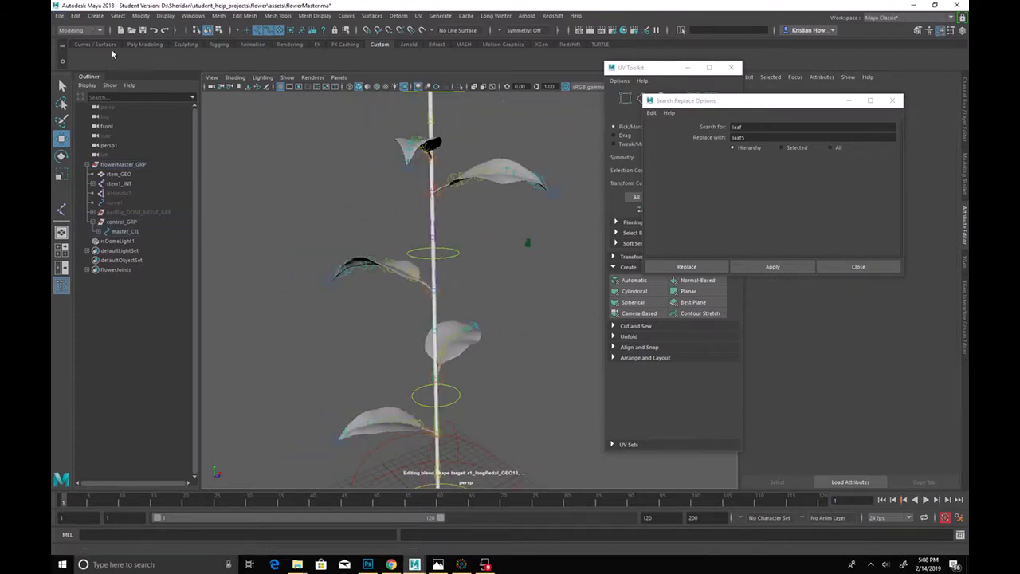
Step: Save the scene as flowerMaster.ma in the flower assets folder, overwriting the existing file
left_click(57, 16)
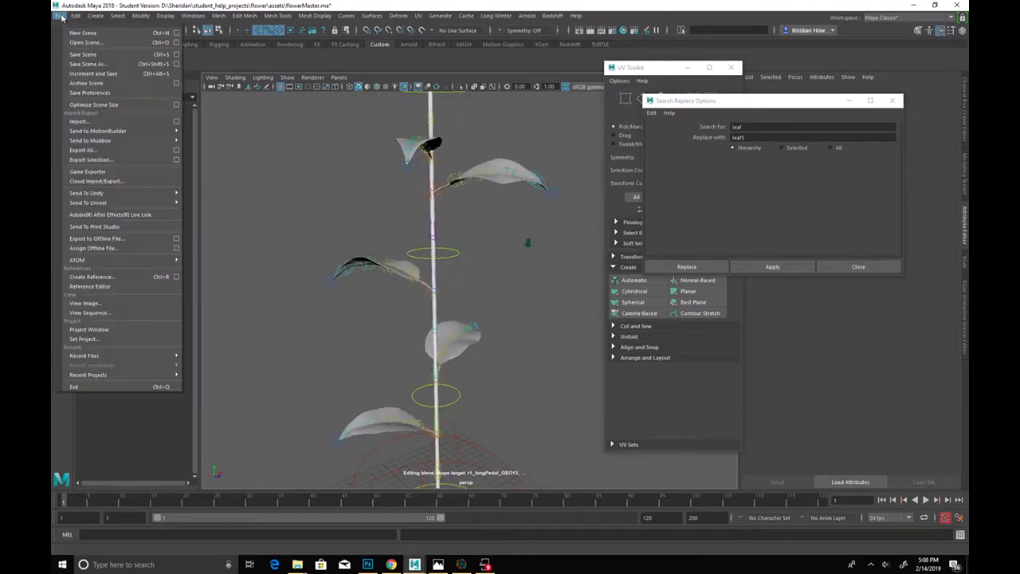
left_click(114, 64)
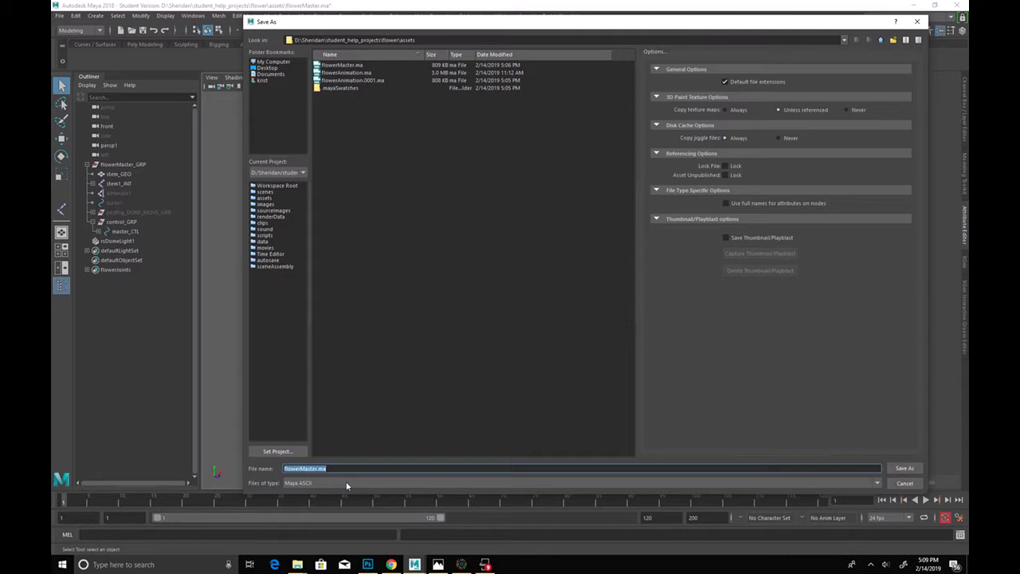
left_click(903, 468)
left_click(565, 274)
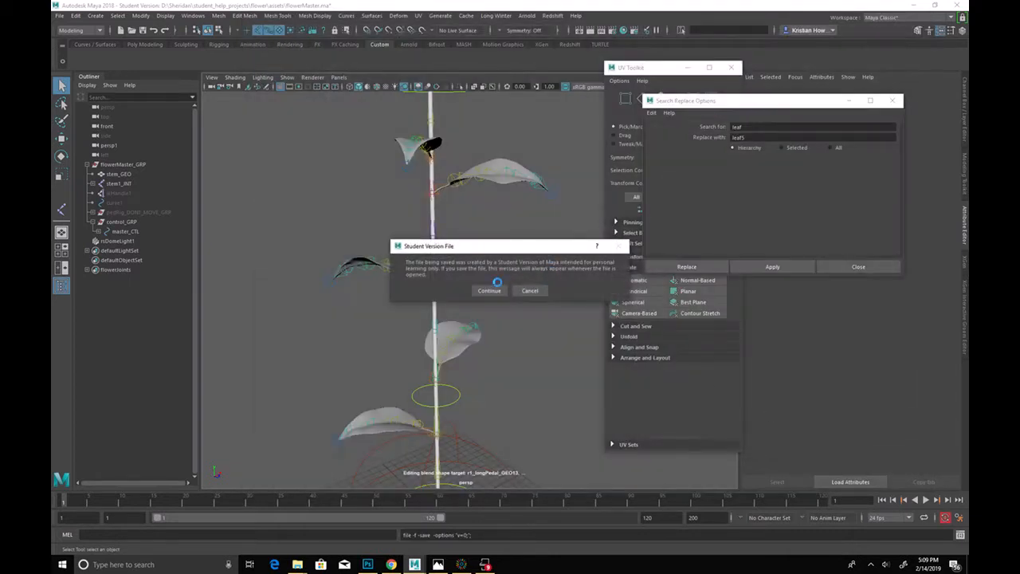
left_click(485, 290)
Step: Collapse the flowerMaster_GRP hierarchy in the Outliner and save the flowerMaster.ma scene again
key("a")
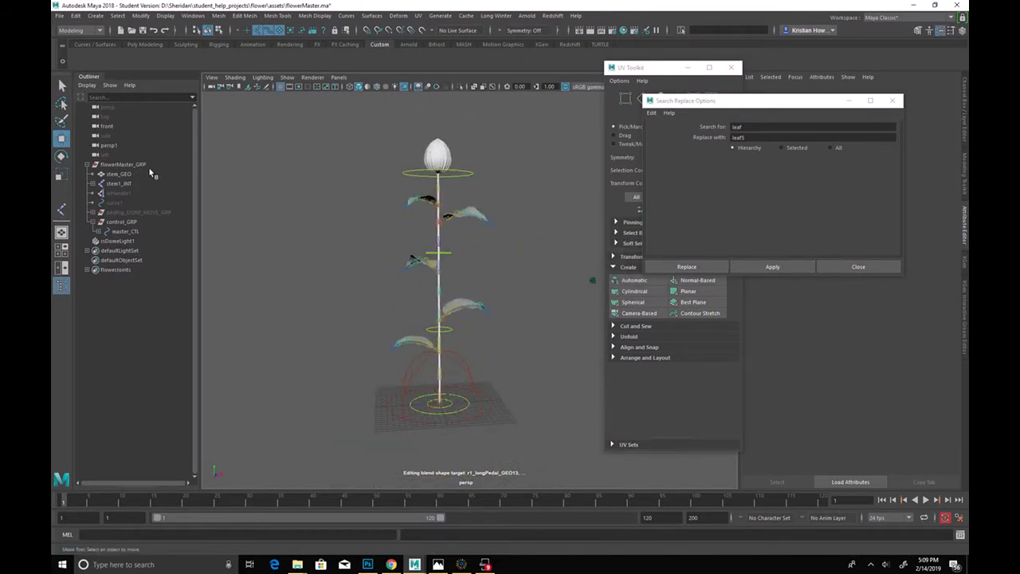
left_click(120, 164)
left_click(87, 164)
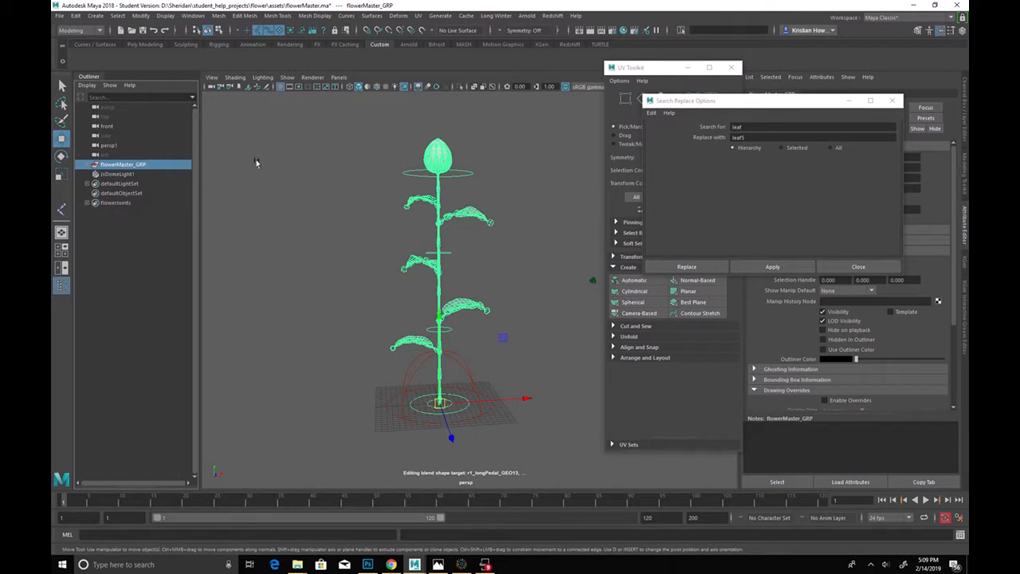
left_click(59, 15)
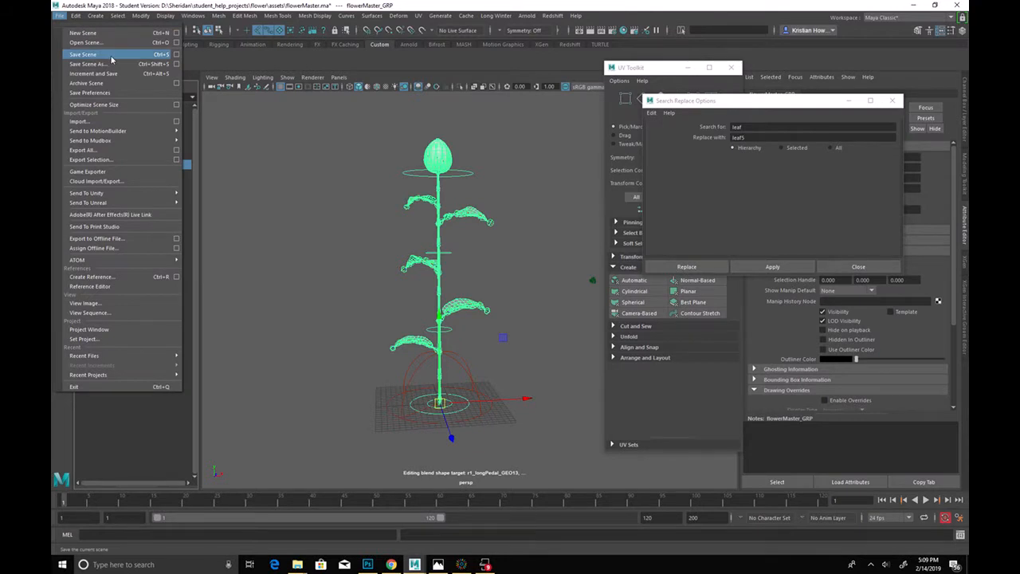
left_click(112, 59)
left_click(482, 292)
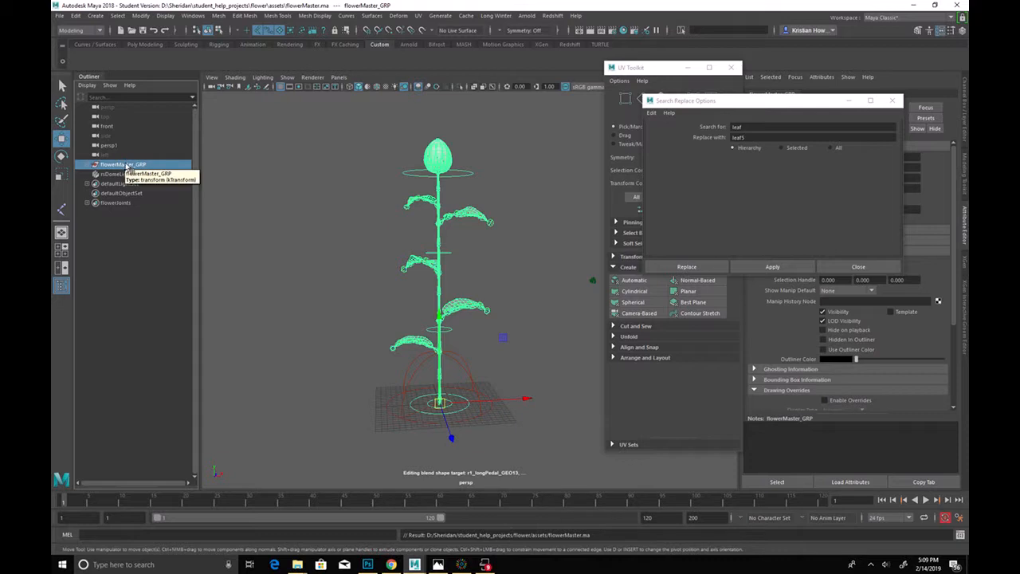
Step: Close the renaming and UV windows, and make four copies of flowerMaster_GRP using Duplicate Special with the input graph duplicated
left_click(893, 101)
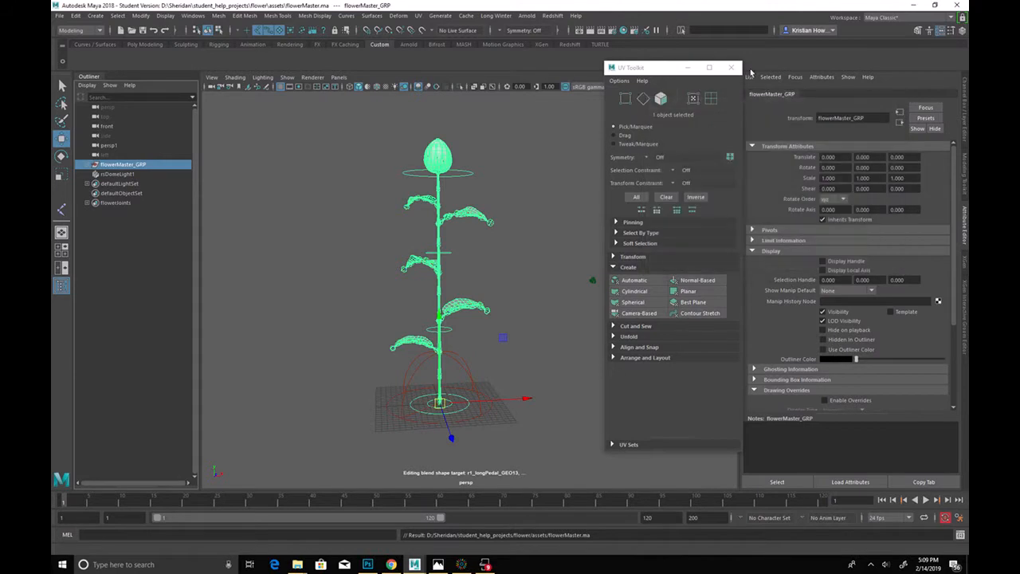
left_click(730, 67)
left_click(75, 16)
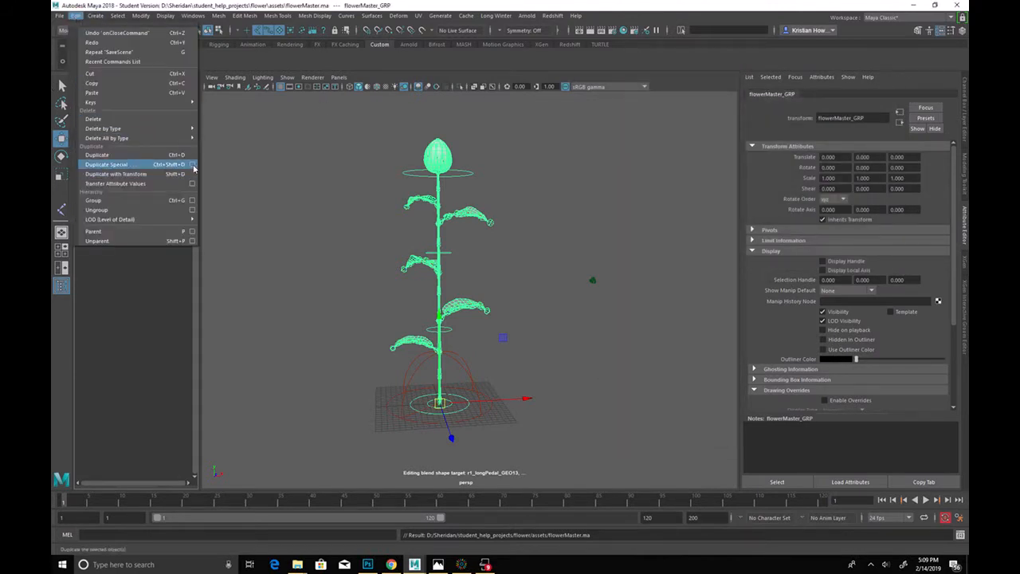
left_click(191, 165)
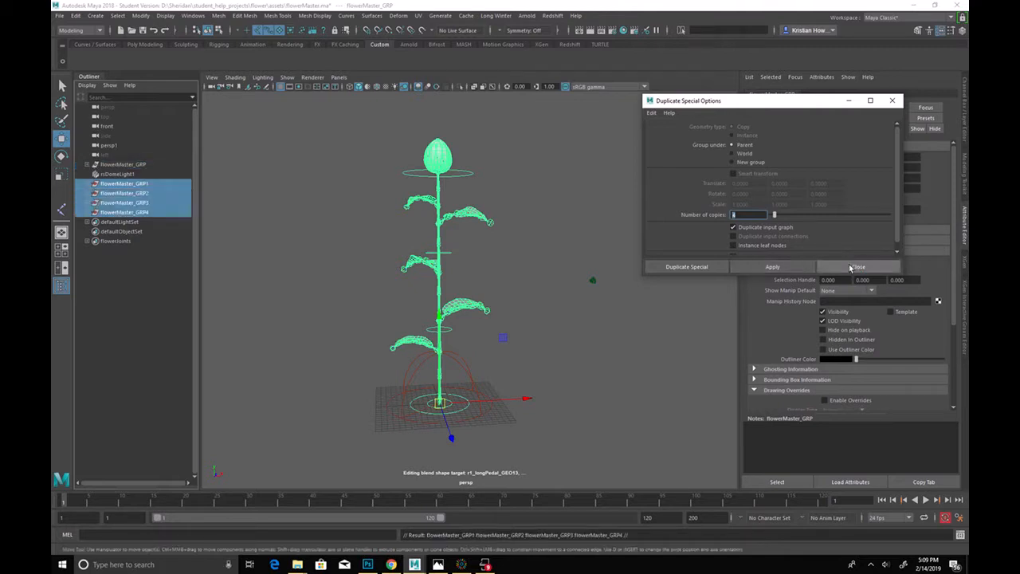
left_click(852, 266)
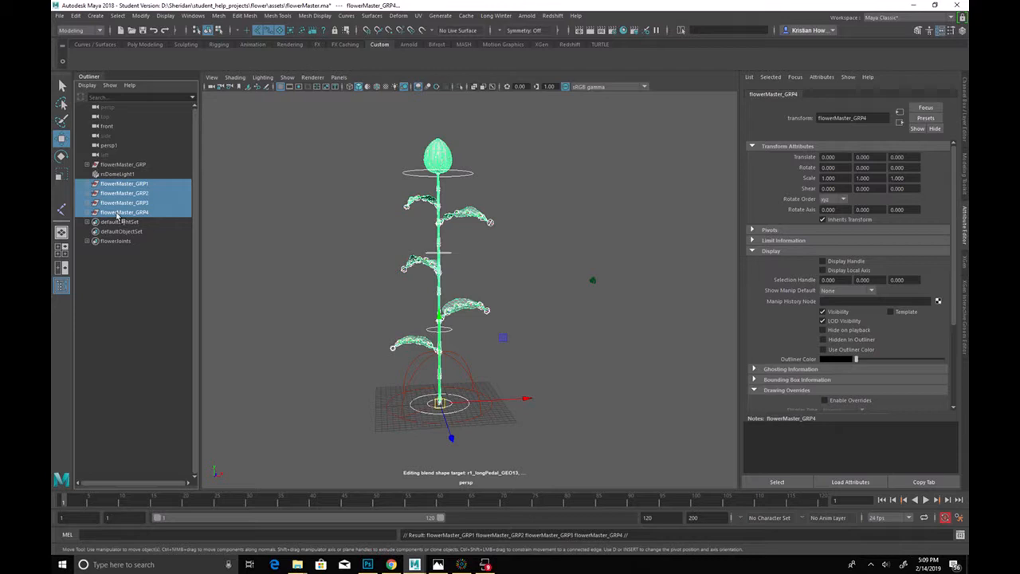
Step: Expand the four duplicated flower groups in the Outliner to check their contents, and select flowerMaster_GRP1
left_click(87, 213)
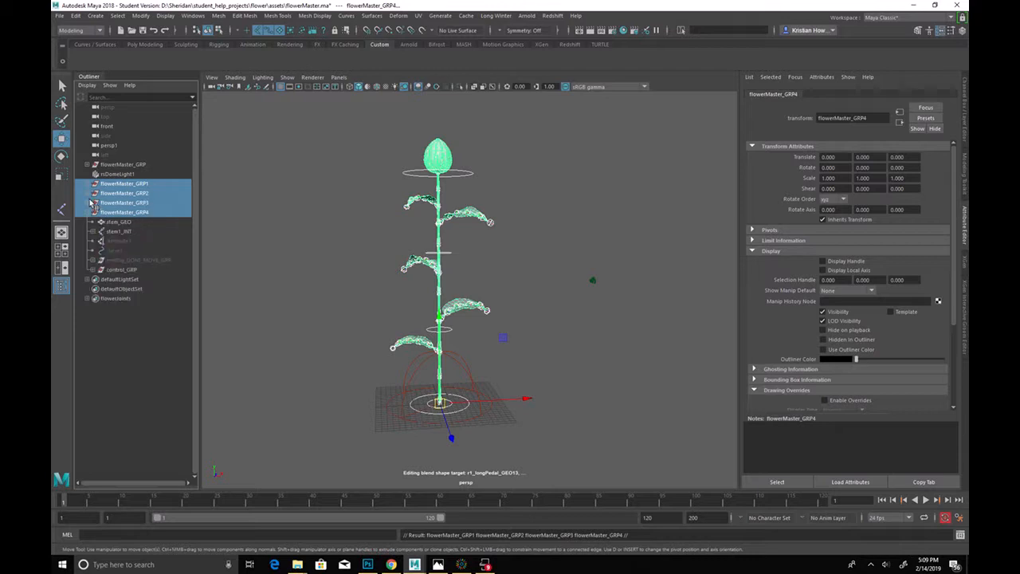
left_click(90, 203)
left_click(89, 194)
left_click(90, 184)
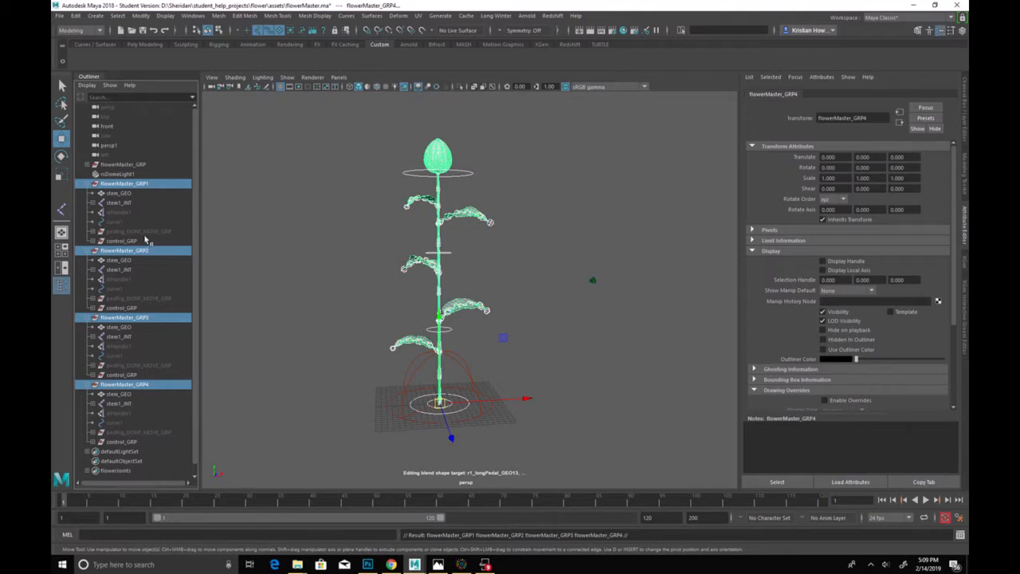
left_click(116, 184)
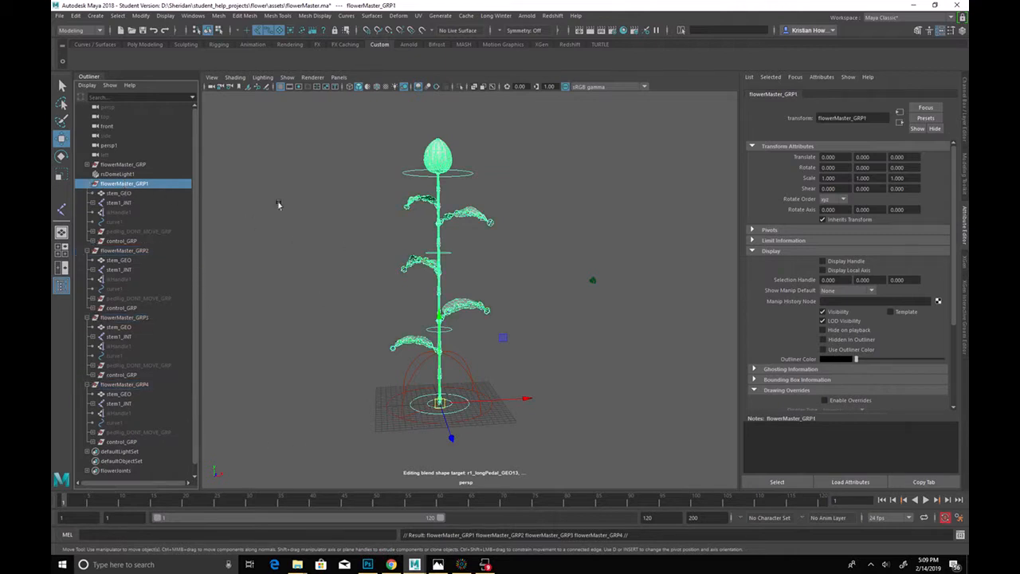
Step: Try moving the original flower's stem4__CTL to check that it bends independently of the copies
left_click(453, 175)
mouse_move(453, 175)
left_mouse_down()
mouse_move(422, 172)
mouse_move(464, 178)
mouse_move(431, 192)
mouse_move(398, 183)
mouse_move(455, 185)
left_mouse_up()
key("ctrl+z")
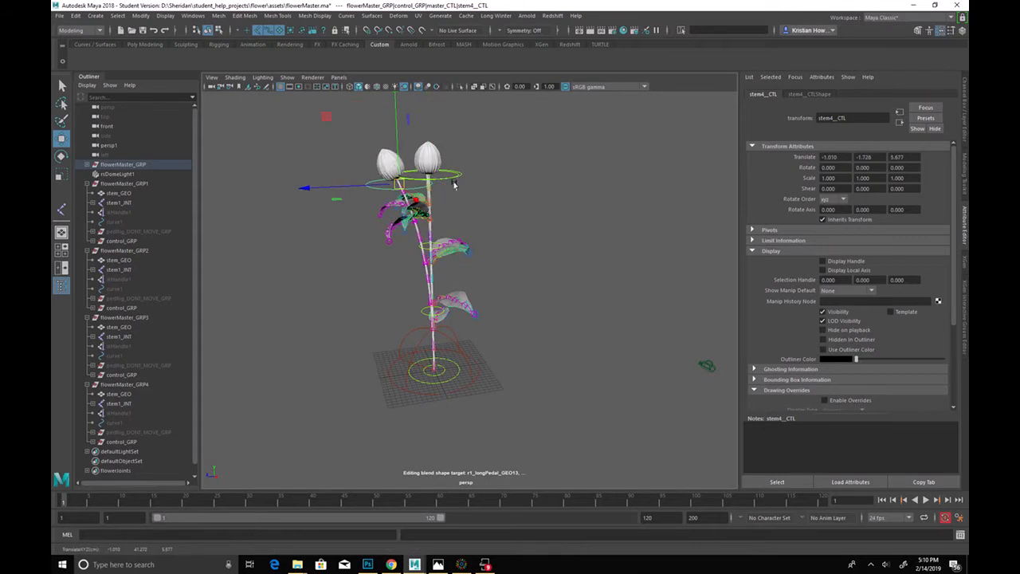
Step: Move the overlapping flowers apart on the ground with their master_CTL controls, placing flowerMaster_GRP3 at about -2.68 in X
left_click(442, 381)
left_click_drag(396, 374, 576, 370)
key("ctrl+z")
key("ctrl+z")
left_click(436, 357)
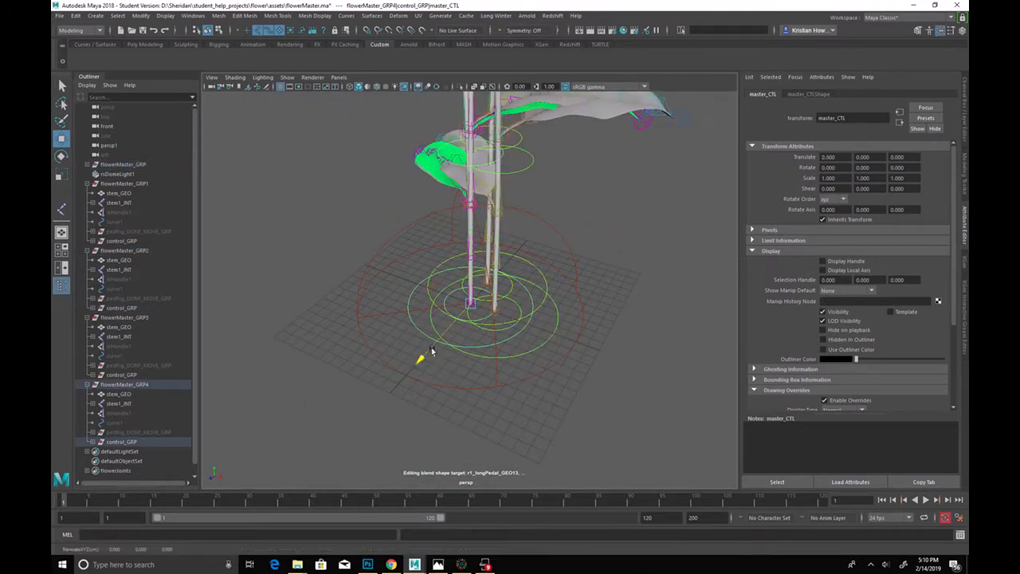
left_click(449, 336)
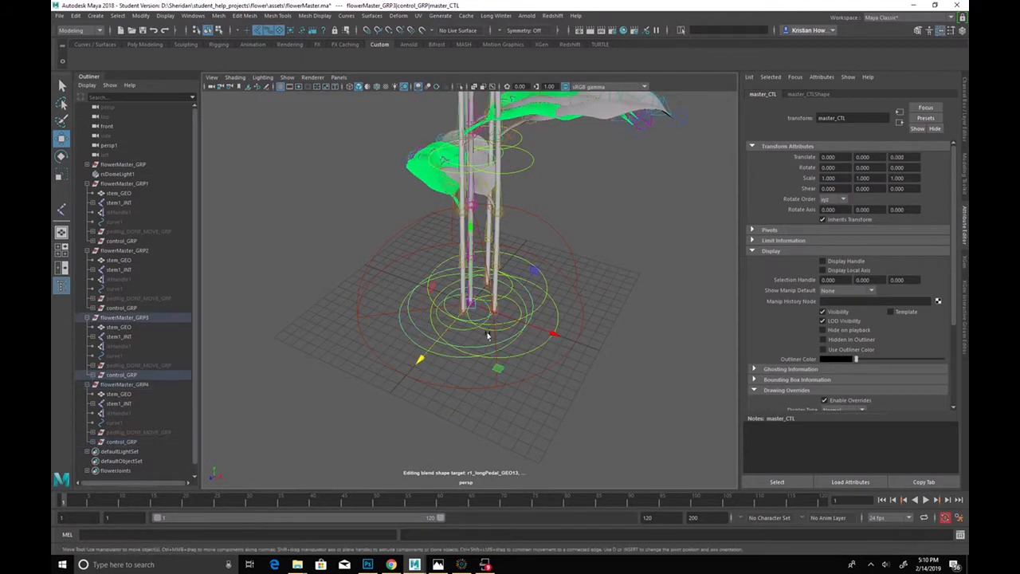
left_click_drag(553, 333, 522, 327)
Step: Move flowerMaster_GRP1's master_CTL across the ground to separate that flower from the cluster
left_click_drag(468, 356, 500, 351, "alt")
left_click(500, 351)
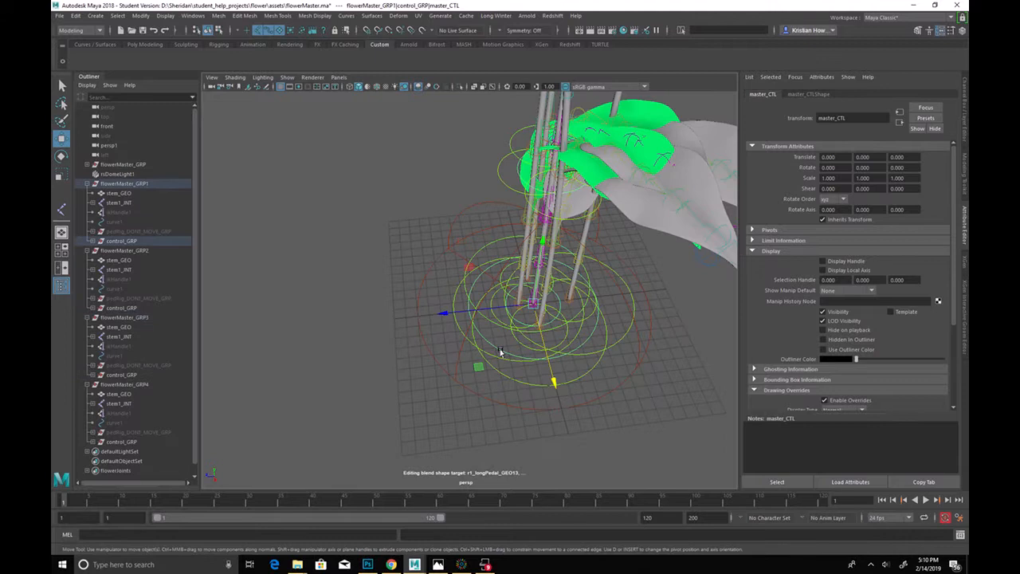
left_click_drag(530, 304, 656, 311)
left_click(445, 307)
left_click(658, 311)
left_click_drag(715, 294, 629, 346, "alt")
Step: Try rotating flowerMaster_GRP3's master_CTL about its vertical axis, and undo the rotation
left_click(436, 330)
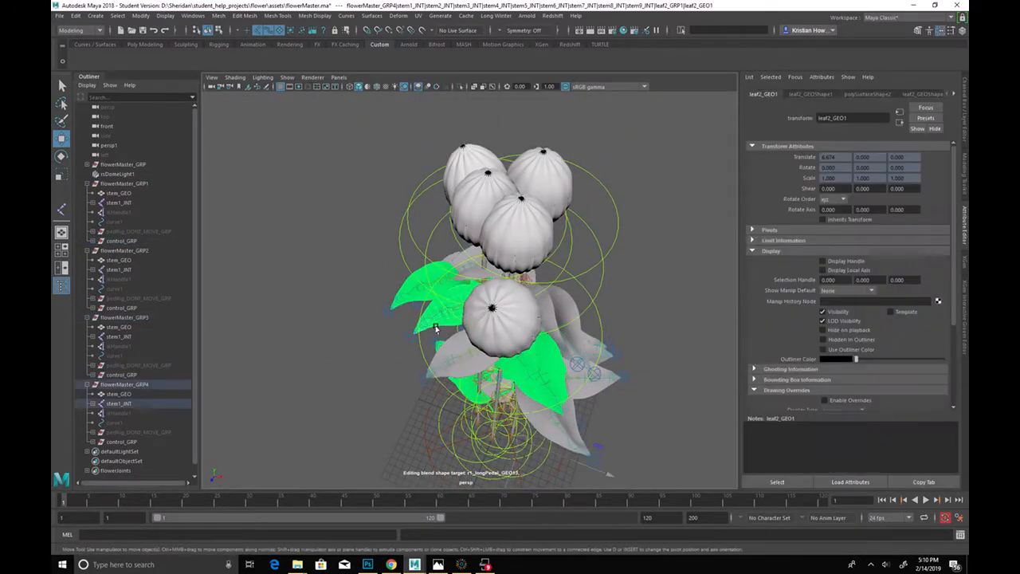
left_click_drag(394, 323, 404, 341, "alt")
left_click(414, 388)
key("e")
key("ctrl+z")
key("q")
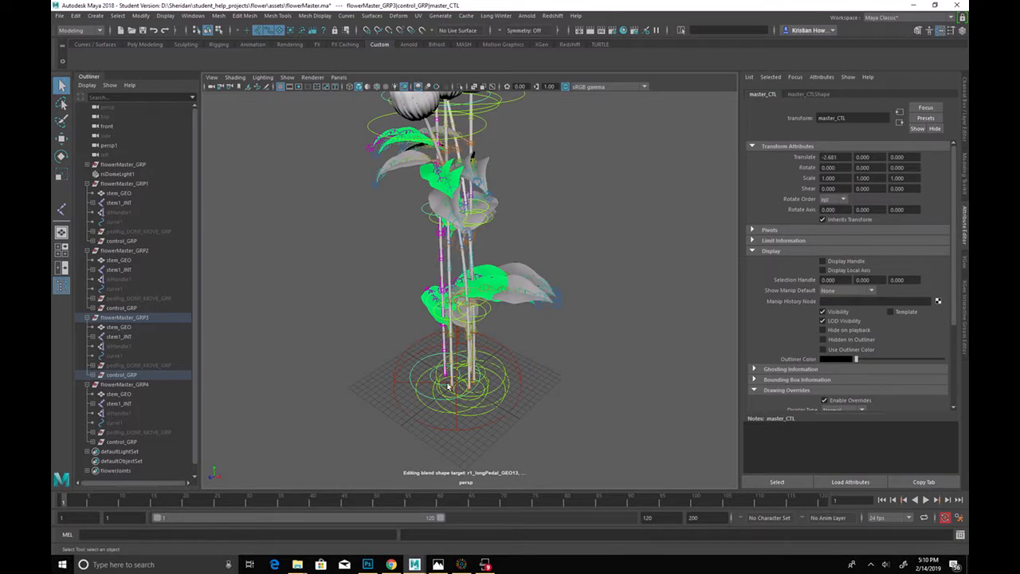
key("e")
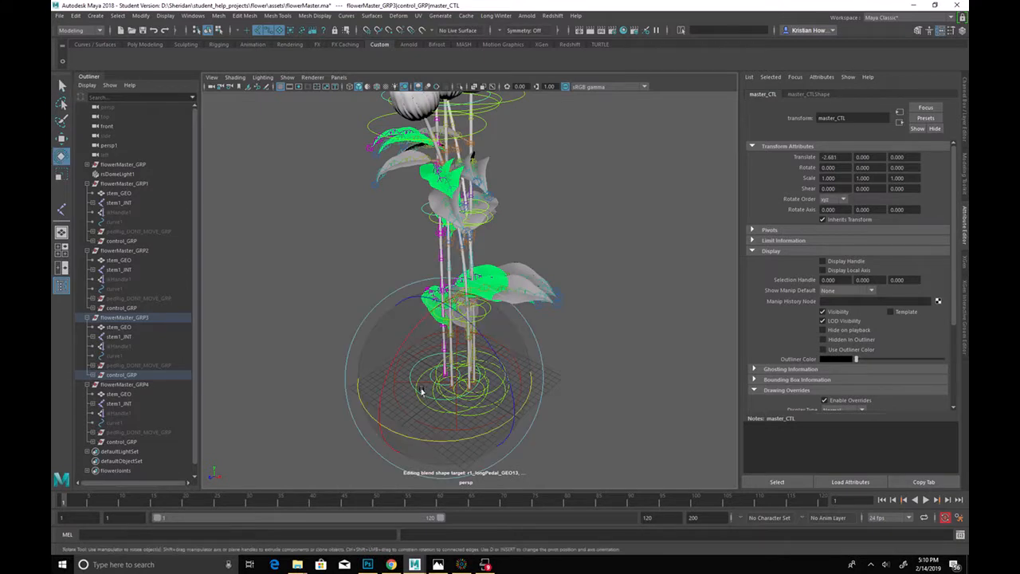
left_click_drag(410, 433, 376, 417)
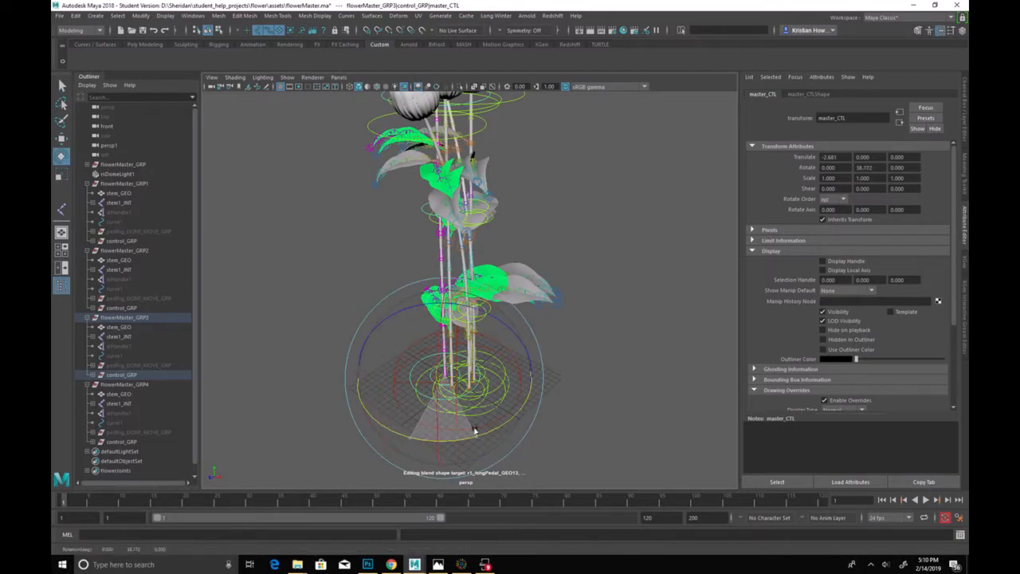
key("ctrl+z")
Step: Bend the flowers apart with their stem4__CTL controls, placing the original's at about 8.76, -3.72, 6.47, and dismiss the notifications
mouse_move(537, 250)
left_mouse_down("alt")
mouse_move(531, 371)
mouse_move(361, 318)
mouse_move(330, 319)
mouse_move(314, 353)
mouse_move(556, 229)
mouse_move(529, 227)
mouse_move(561, 241)
mouse_move(517, 232)
mouse_move(562, 248)
mouse_move(535, 235)
mouse_move(395, 235)
left_mouse_up("alt")
left_click(527, 221)
key("w")
key("q")
left_click(516, 231)
key("w")
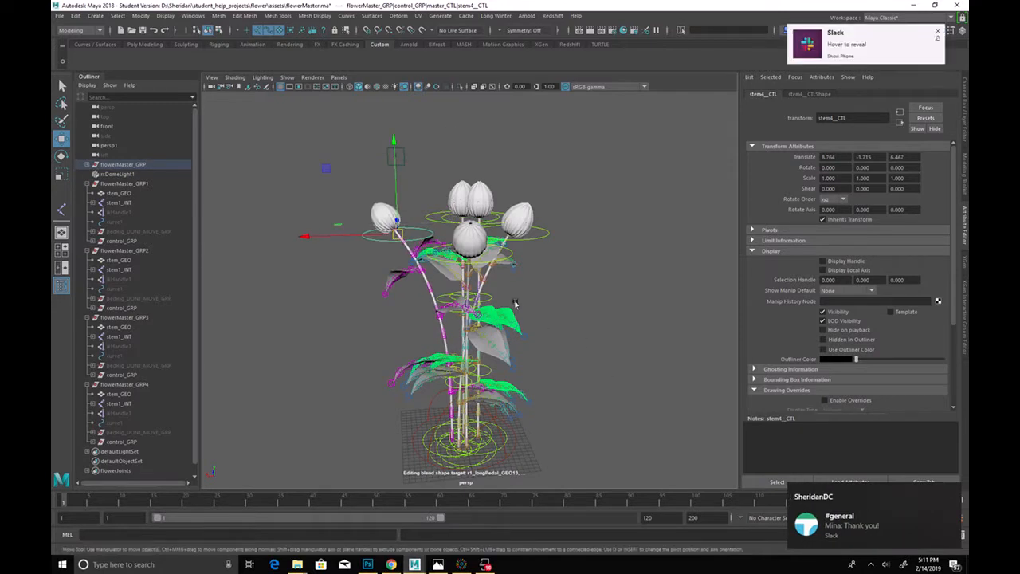
left_click(953, 492)
left_click(937, 31)
Step: Bend the original flower further outward with its upper stem controls, placing stem3_CTL at about 2.05, 4.90, 3.51
left_click_drag(526, 239, 447, 324, "alt")
left_click(487, 239)
left_click(494, 271)
left_click(478, 303)
left_click(396, 203)
left_click_drag(396, 203, 307, 227)
left_click(447, 326)
left_click_drag(448, 329, 488, 304)
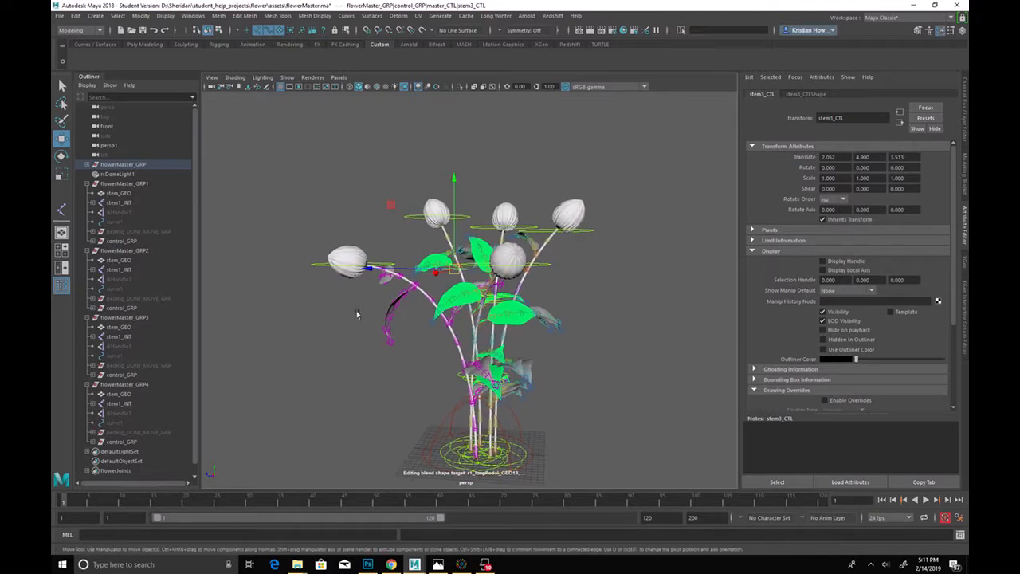
Step: Show the channel values of flowerMaster_GRP2's ikHandle1 and set its Twist to about -114.6
left_click(145, 279)
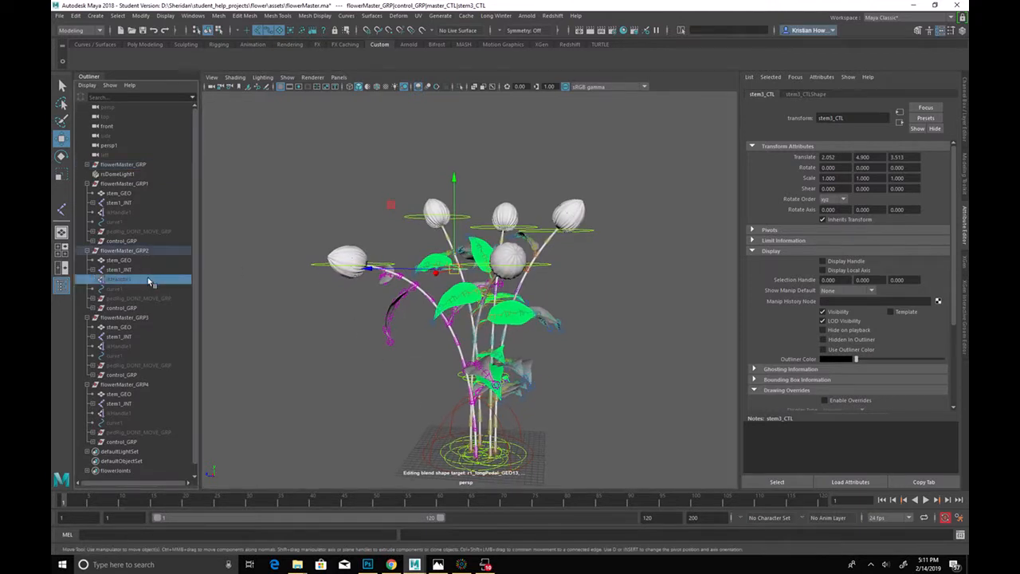
key("ctrl+a")
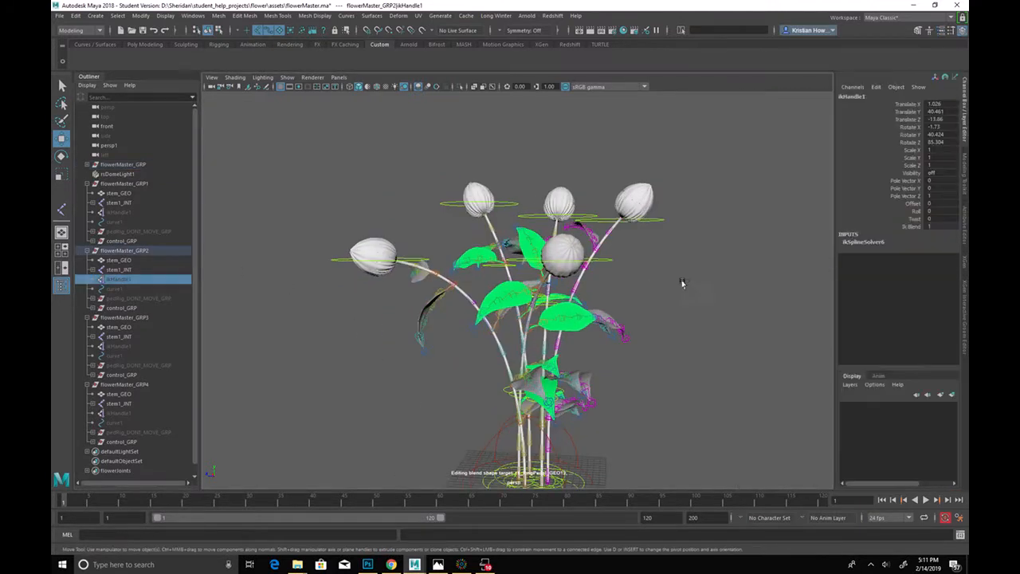
left_click(911, 217)
middle_click_drag(606, 386, 671, 420)
left_click_drag(672, 421, 623, 414, "alt")
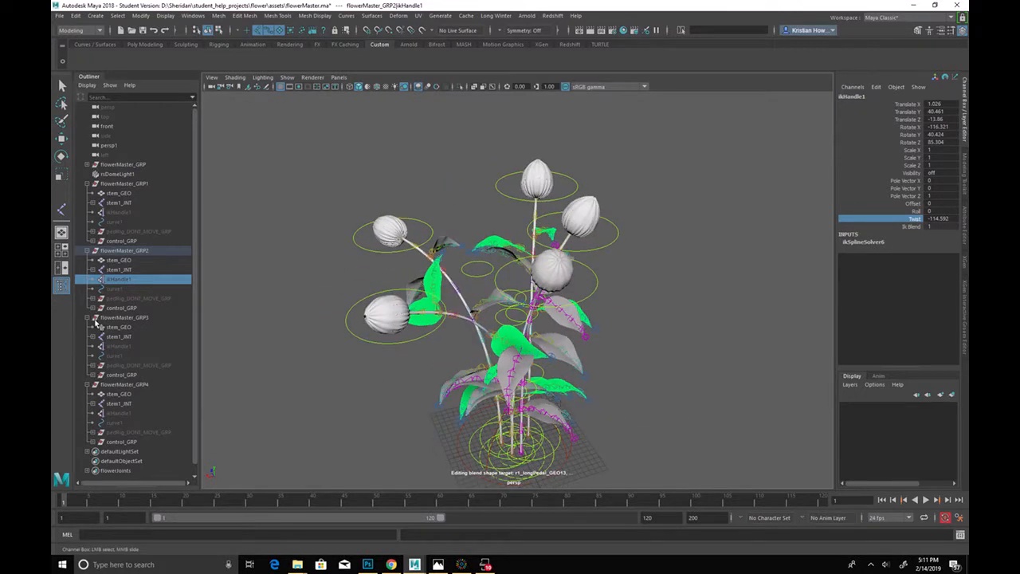
Step: Set the Twist of flowerMaster_GRP1's ikHandle1 to about -35.5 to turn that flower's leaves
left_click(136, 212)
key("w")
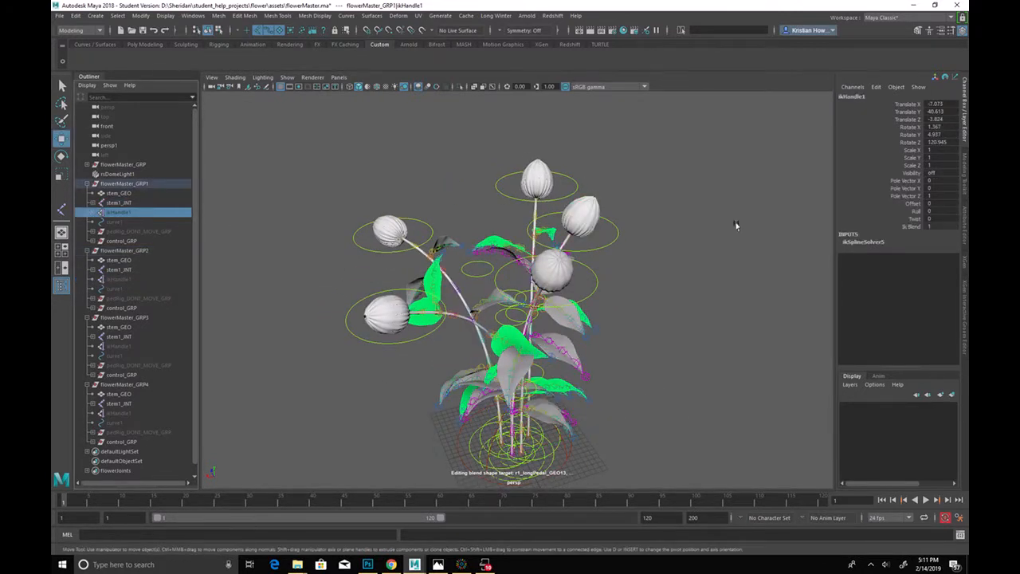
left_click(912, 218)
left_click_drag(717, 311, 685, 343, "alt")
middle_click_drag(685, 343, 642, 337)
left_click_drag(642, 337, 629, 363, "alt")
middle_click_drag(629, 362, 631, 369)
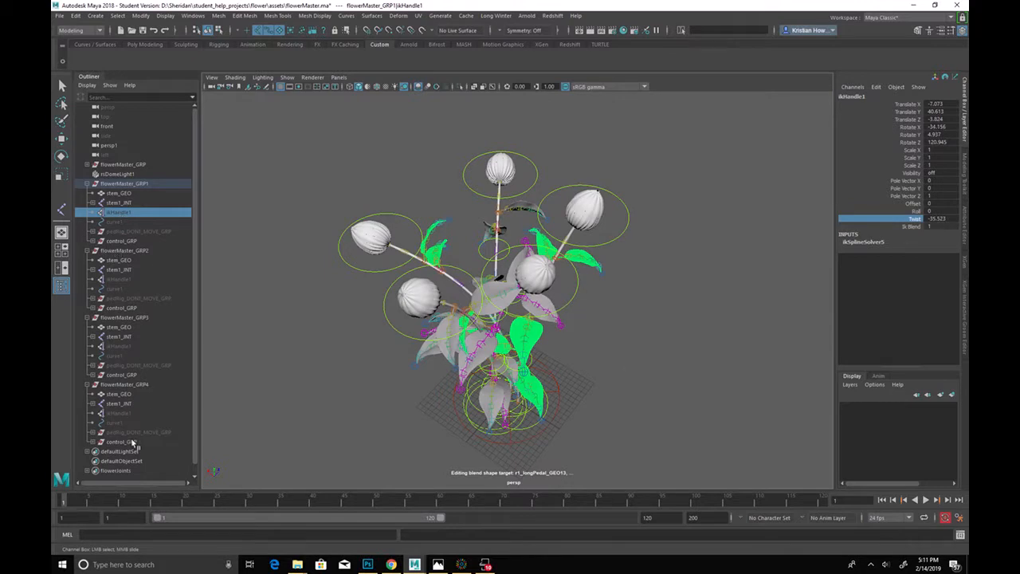
Step: Adjust the Twist of flowerMaster_GRP4's ikHandle1 to turn that flower's leaves
left_click(119, 412)
middle_click_drag(797, 327, 772, 343)
left_click_drag(254, 418, 514, 390, "alt")
Step: Bend flowerMaster_GRP3's stem with its stem3_CTL and stem4__CTL, placing stem3_CTL at about -2.02, 7.13, 0.26
left_click_drag(458, 253, 500, 250, "alt")
left_click(416, 178)
key("w")
left_click(507, 296)
left_click(498, 255)
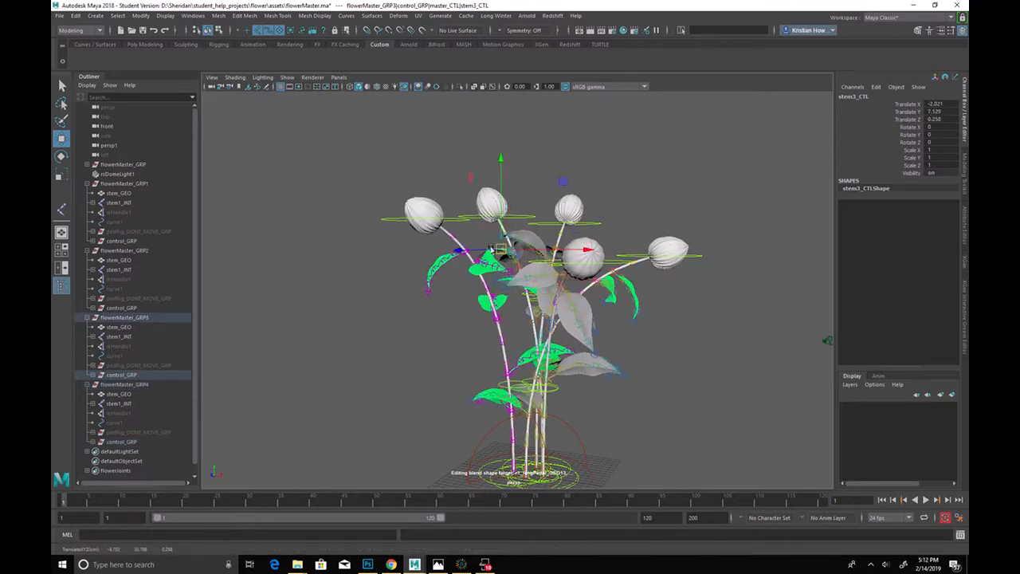
left_click(392, 215)
left_click_drag(392, 215, 470, 259)
Step: Pull flowerMaster_GRP1's flower head outward with its stem4__CTL, placing the control at about -16.91, -6.79, -6.18
left_click(504, 269)
key("q")
left_click(495, 301)
key("w")
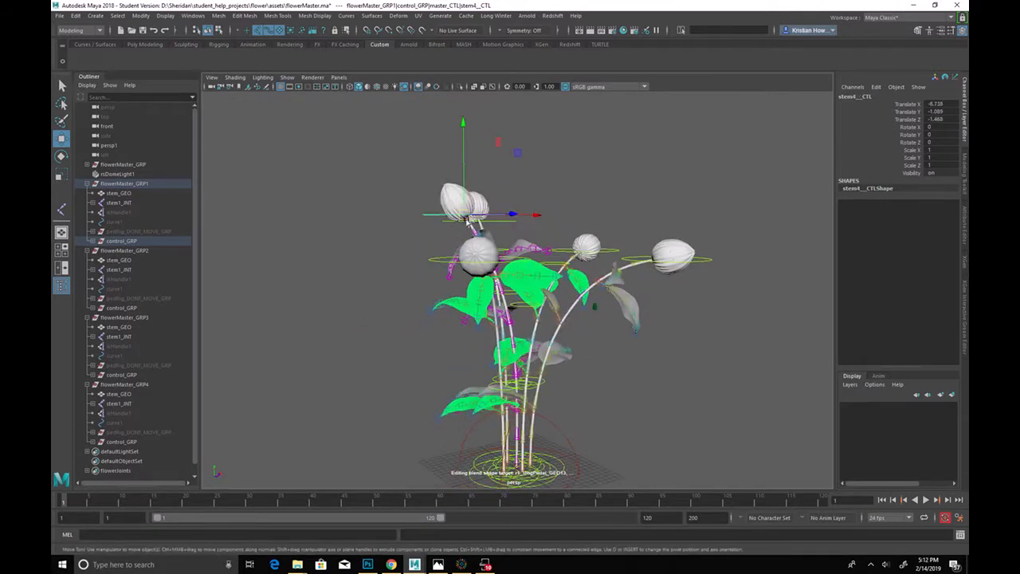
left_click(415, 234)
left_click_drag(413, 235, 486, 326)
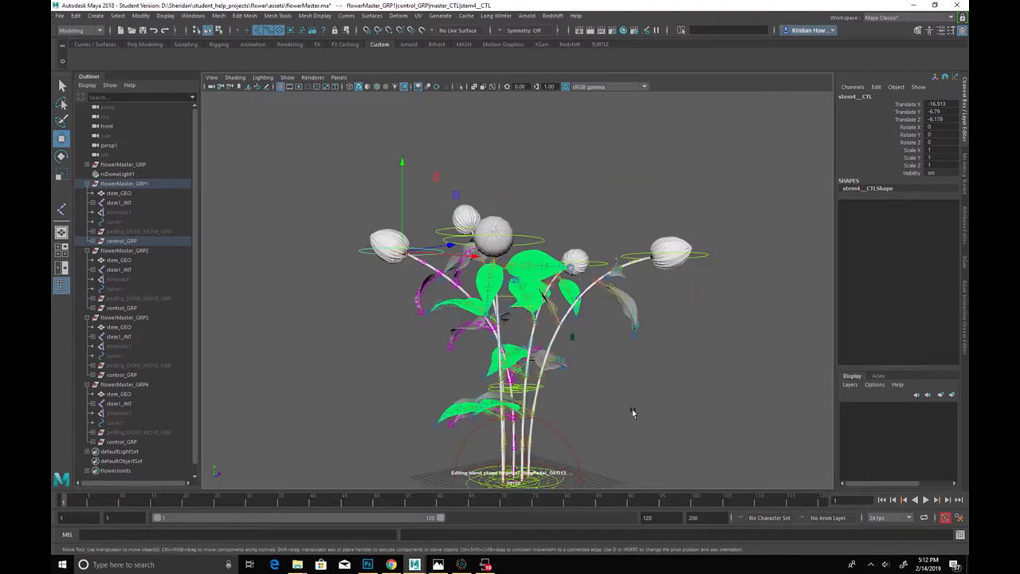
Step: Spread the flower heads more evenly and curve the original flower's stem, placing its stem2_CTL at about -6.59, 6.62, 3.41
left_click_drag(622, 385, 583, 417, "alt")
left_click(630, 277)
left_click_drag(603, 275, 462, 383)
left_click(504, 261)
left_click(507, 259)
left_click(542, 382)
left_click_drag(542, 382, 575, 417)
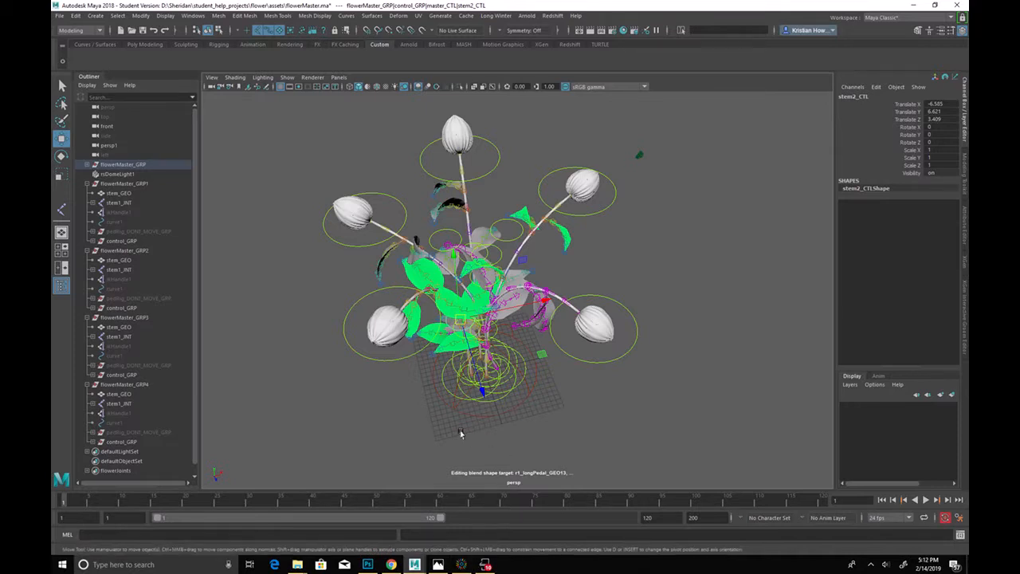
left_click_drag(552, 375, 549, 342, "alt")
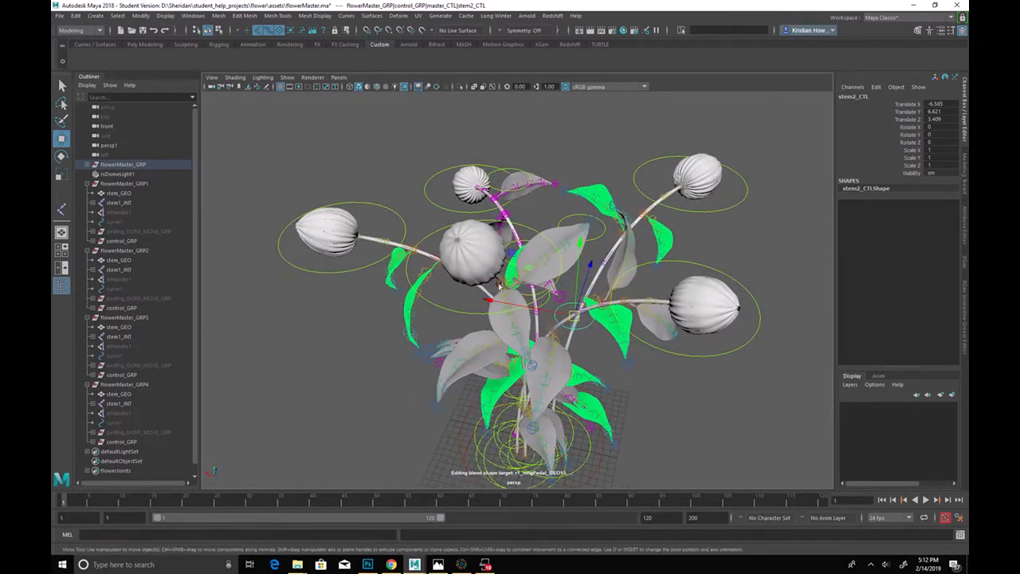
Step: Play the flower animation to review the stem motion and return to frame 1
left_click(932, 500)
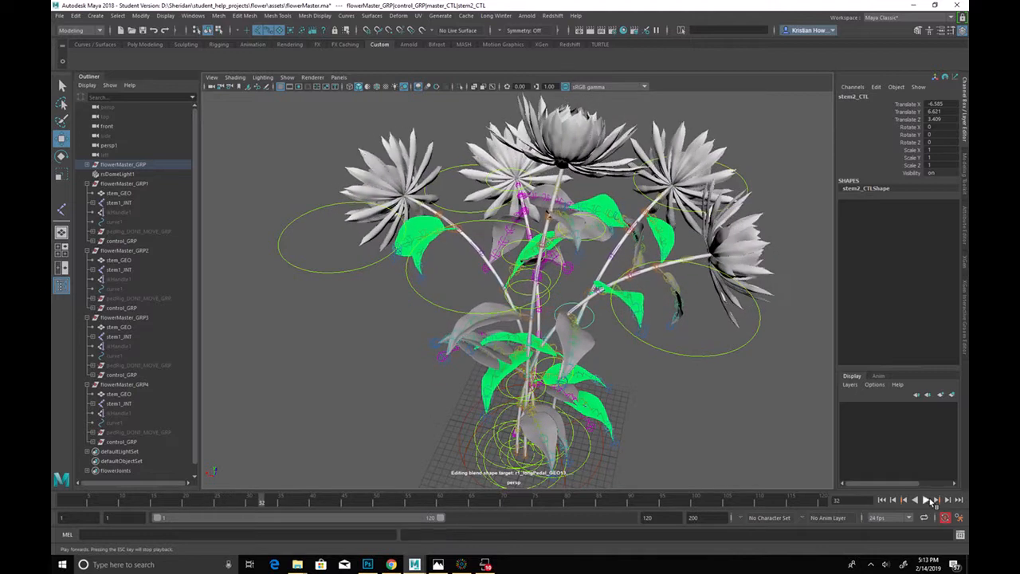
left_click(932, 500)
left_click(67, 502)
left_click_drag(318, 372, 139, 301, "alt")
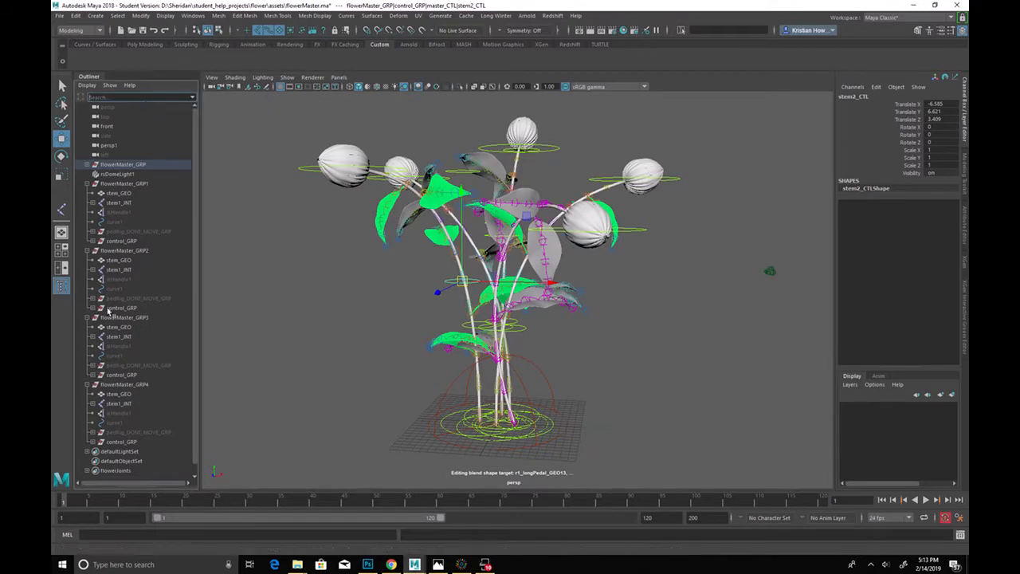
Step: Filter the scene hierarchy by "clust" to list only the branches that contain cluster handles
type("c")
type("ont")
type("ter*")
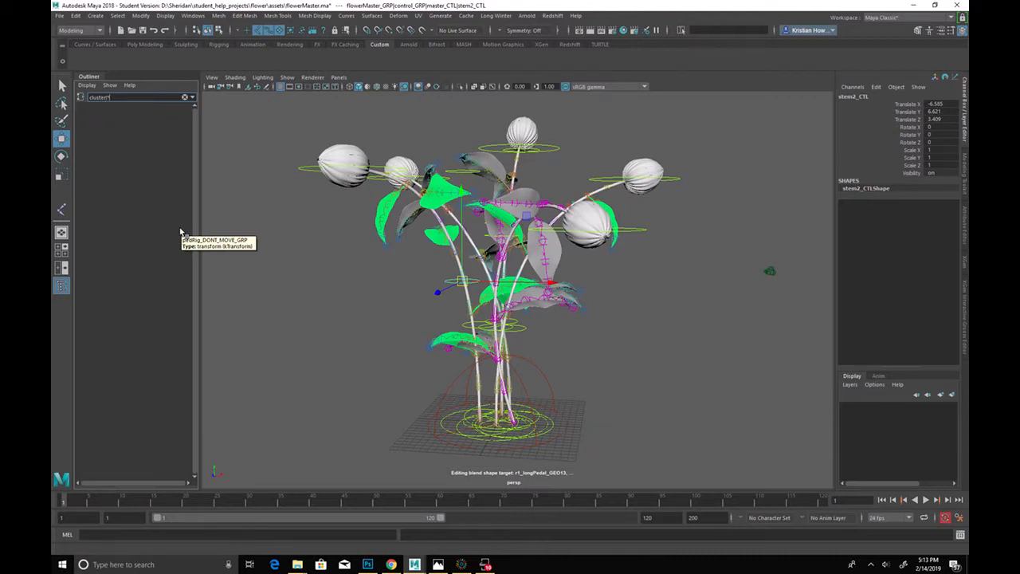
left_click_drag(104, 97, 117, 98)
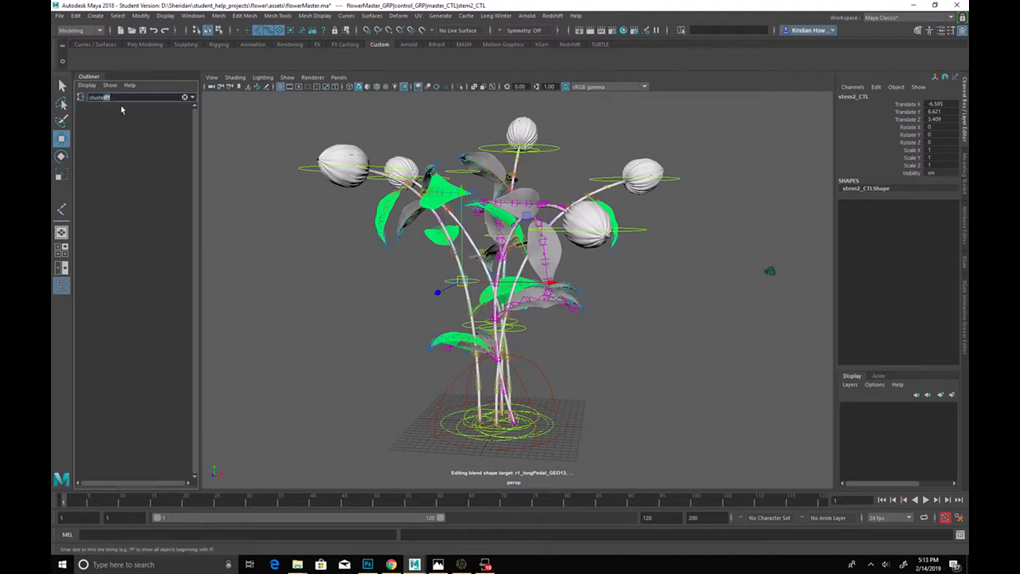
key("BackSpace")
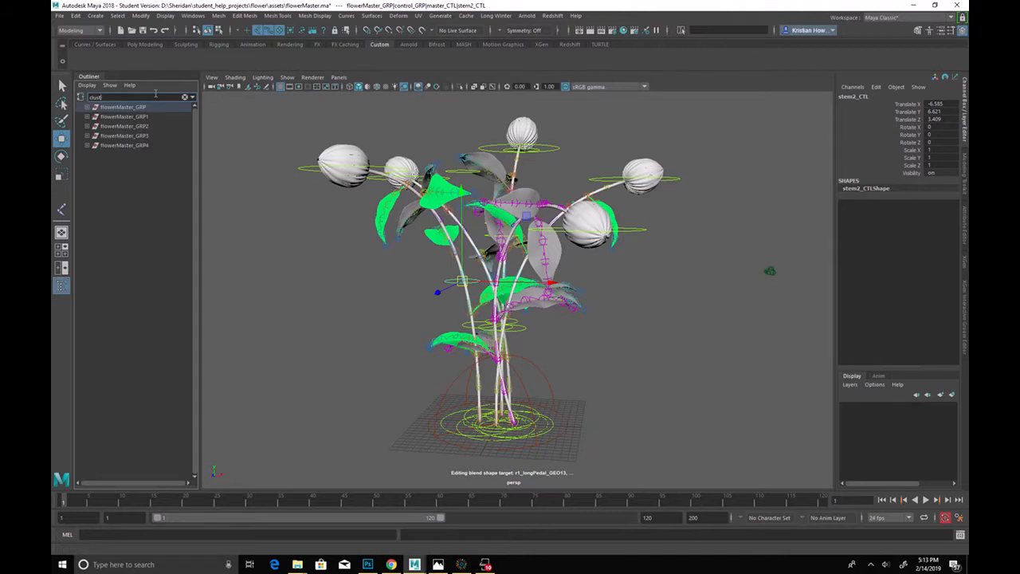
Step: Expand flowerMaster_GRP and flowerMaster_GRP1 through flowerMaster_GRP4 down to their cluster handles
left_click(88, 146)
left_click(88, 136)
left_click(88, 127)
left_click(87, 117)
left_click(159, 155)
left_click(159, 174, "ctrl")
left_click(157, 193, "ctrl")
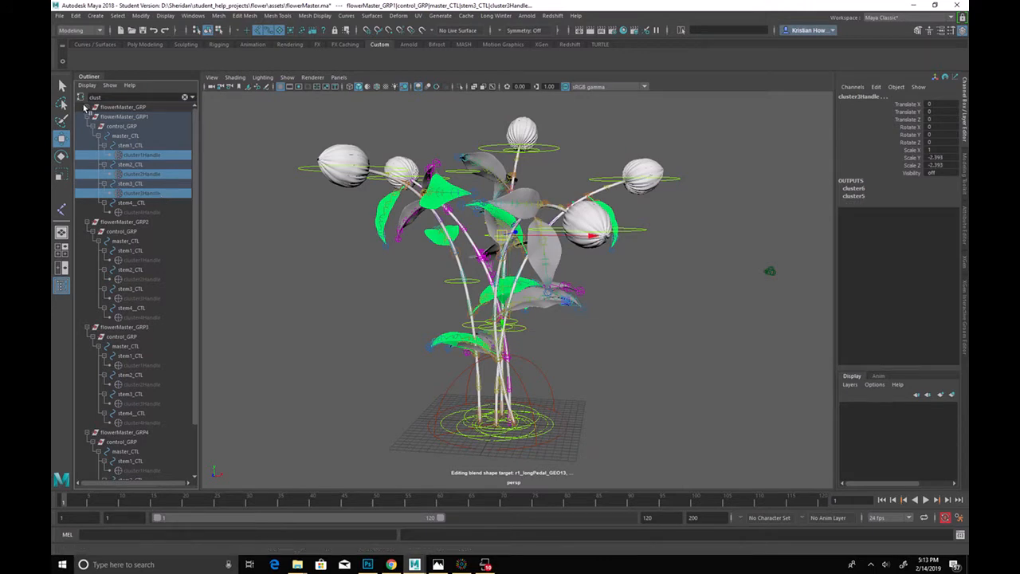
left_click(88, 107)
Step: Select all four cluster handles, cluster1Handle to cluster4Handle, in each of the five flowerMaster groups
left_click(156, 145)
left_click(157, 164, "ctrl")
left_click(158, 183, "ctrl")
left_click(157, 203, "ctrl")
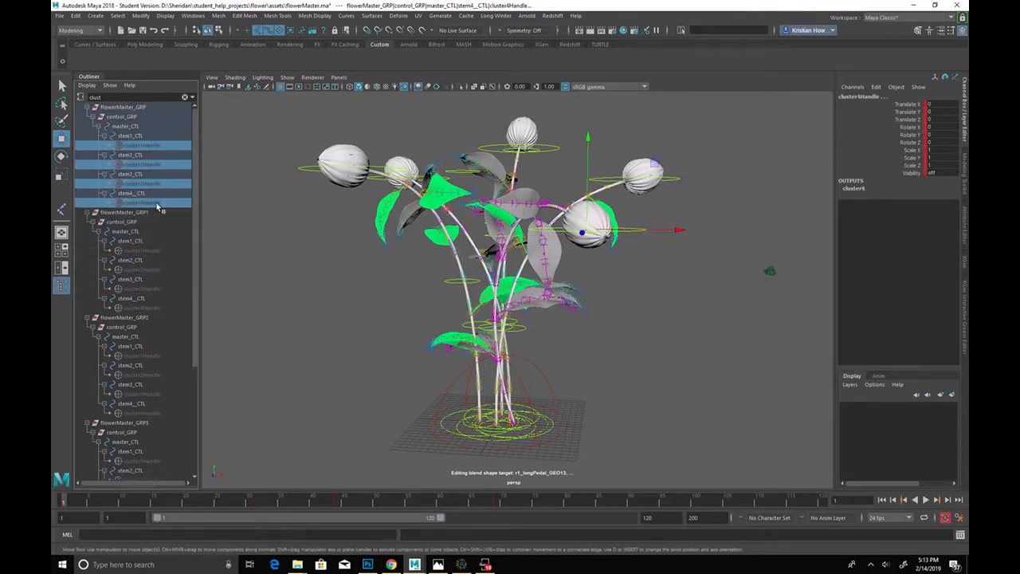
left_click(151, 250, "ctrl")
left_click(155, 270, "ctrl")
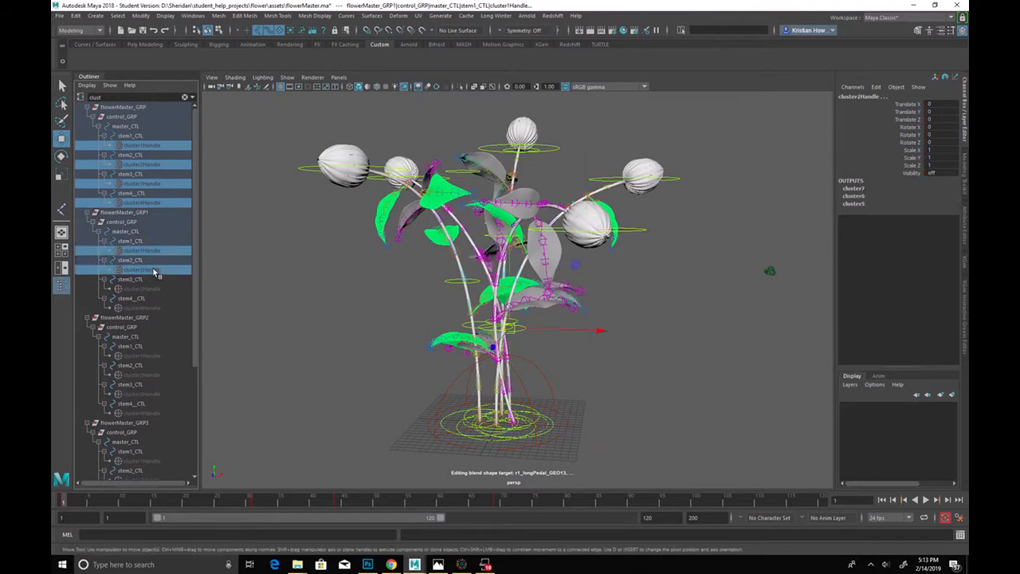
left_click(159, 289, "ctrl")
left_click(159, 308, "ctrl")
left_click(154, 356, "ctrl")
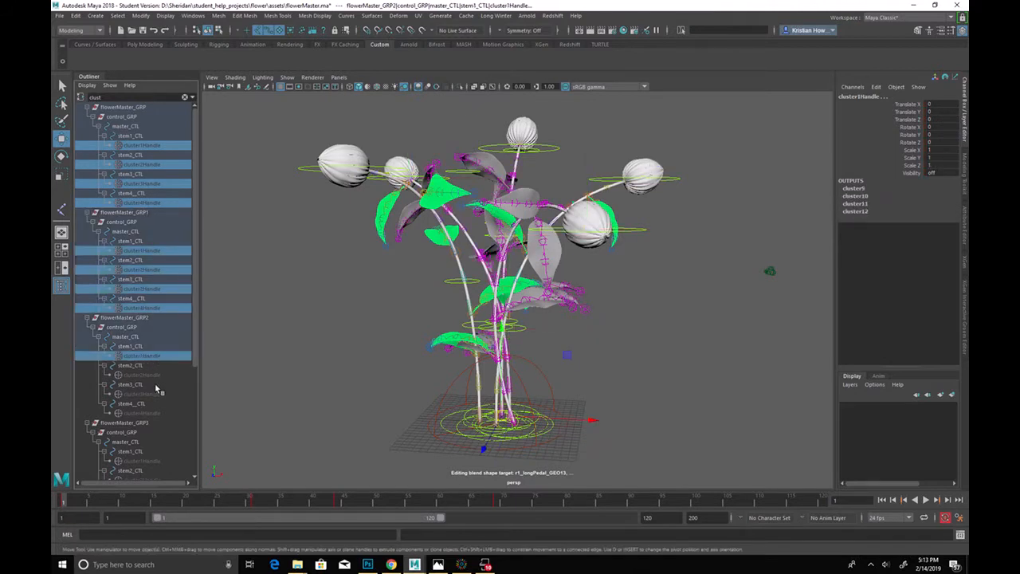
left_click(157, 374, "ctrl")
left_click(159, 394, "ctrl")
left_click(161, 412, "ctrl")
scroll(160, 412, "down", 4)
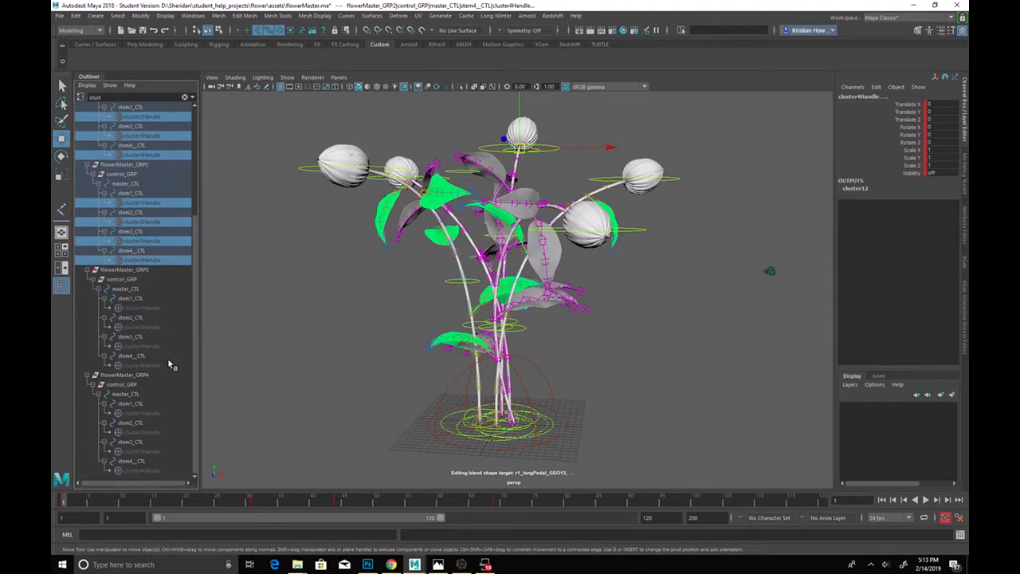
left_click(158, 308, "ctrl")
left_click(164, 326, "ctrl")
left_click(164, 346, "ctrl")
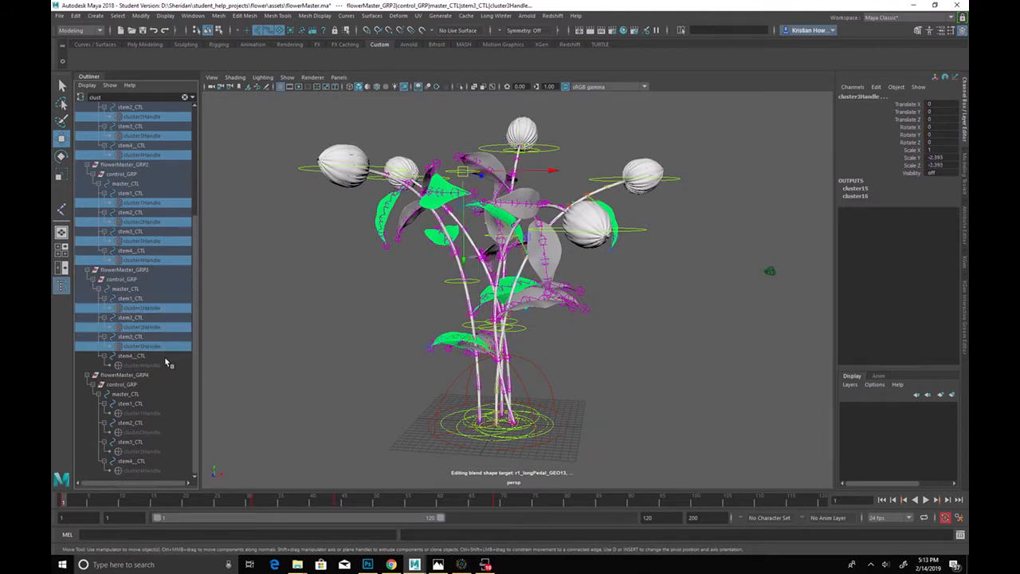
left_click(167, 365, "ctrl")
left_click(157, 413, "ctrl")
left_click(162, 432, "ctrl")
left_click(163, 451, "ctrl")
left_click(163, 471, "ctrl")
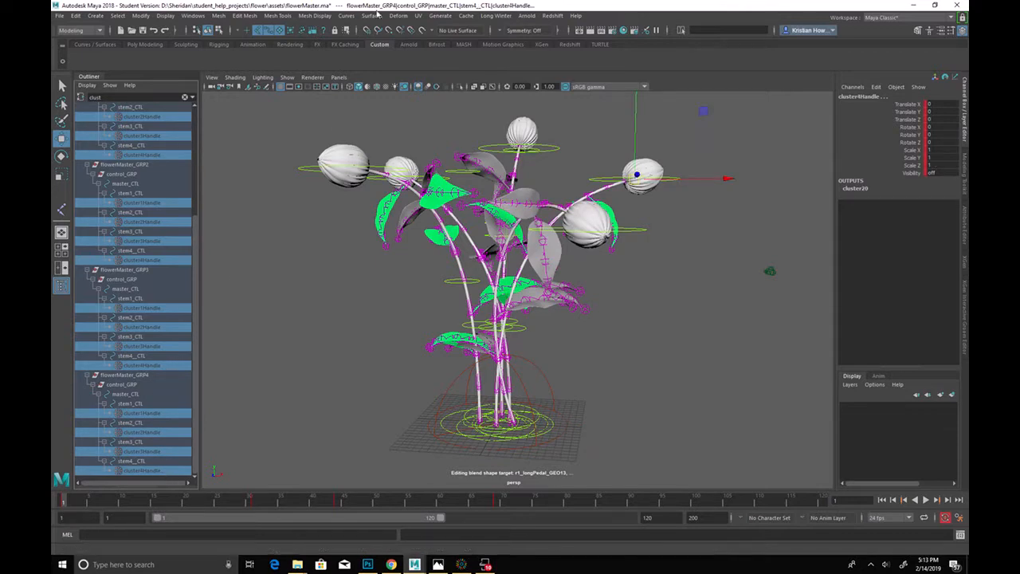
Step: Delete every keyframe of the selected cluster handles in the Dope Sheet and play the animation to check the stems
left_click(188, 16)
mouse_move(239, 69)
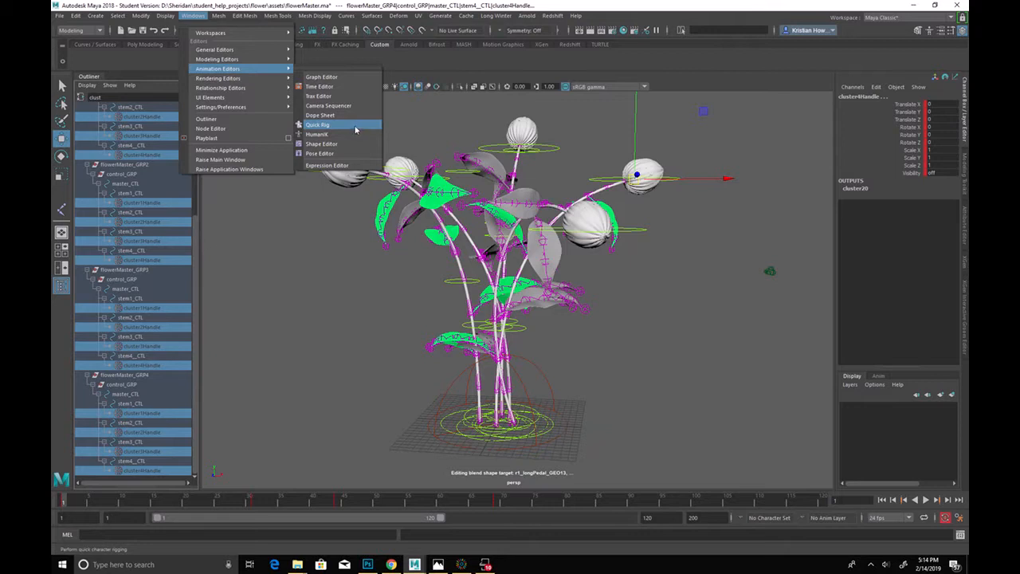
mouse_move(265, 79)
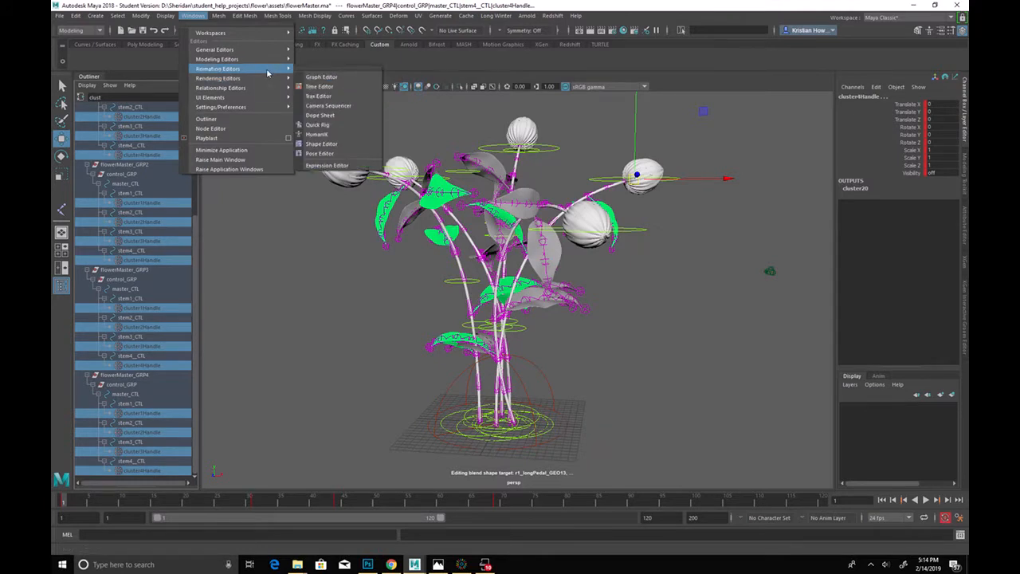
left_click(355, 121)
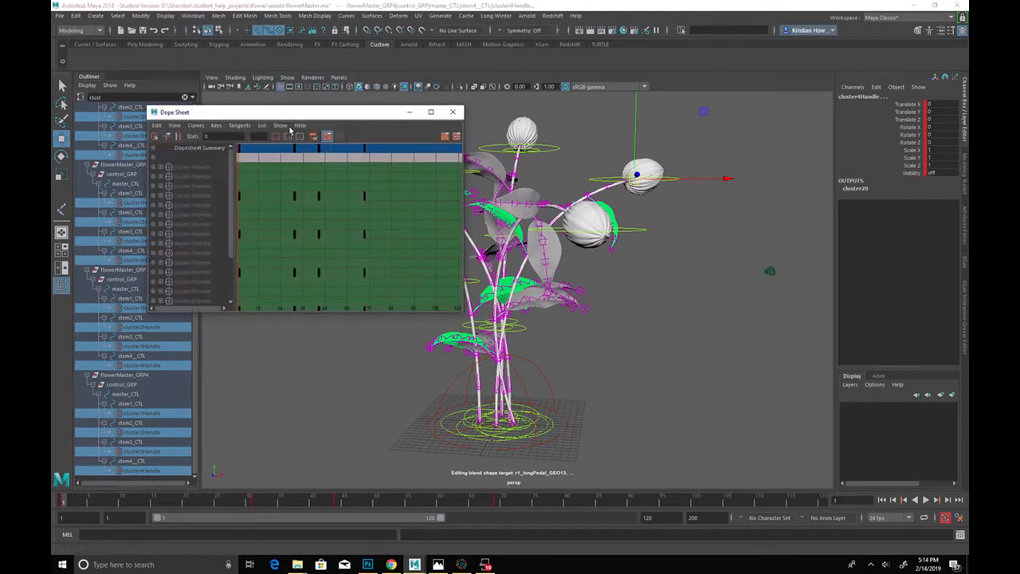
scroll(412, 185, "down", 2)
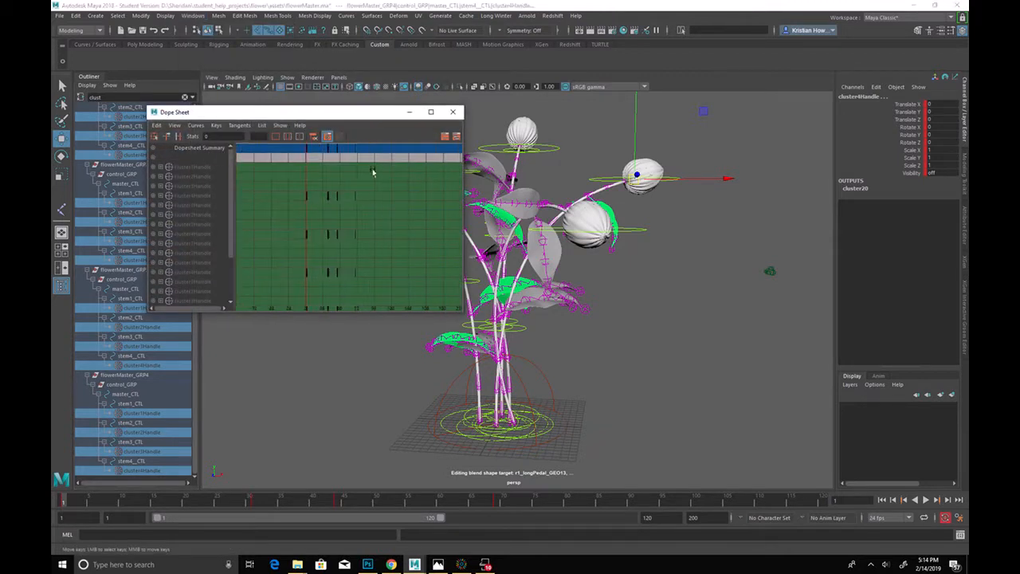
scroll(294, 148, "up", 2)
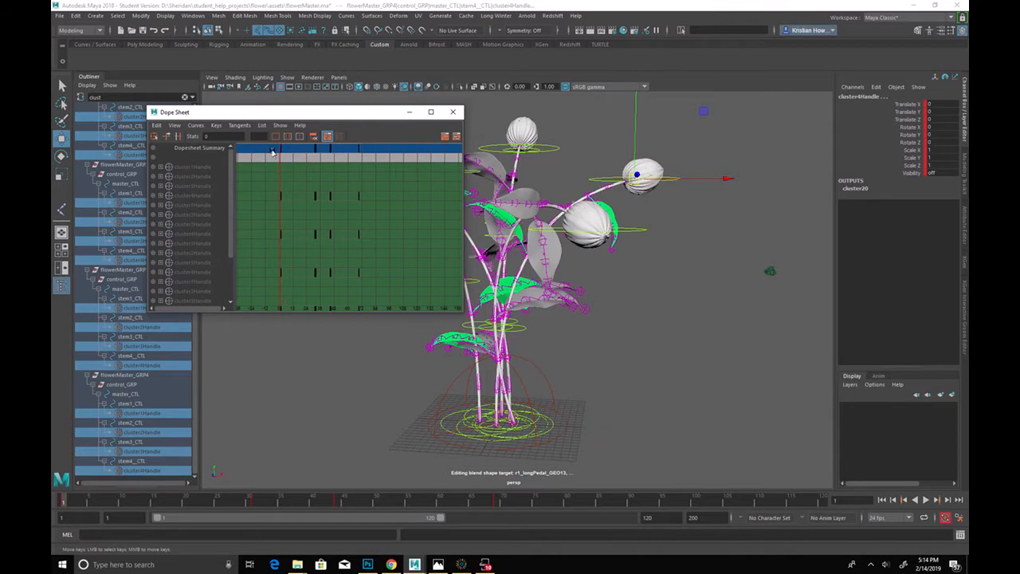
left_click_drag(389, 193, 387, 183)
key("Delete")
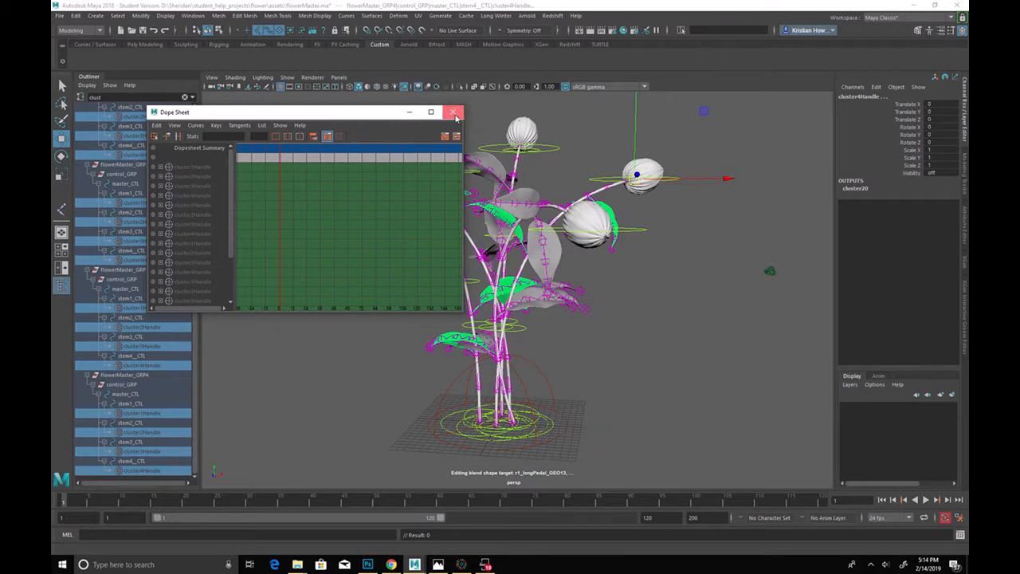
left_click(453, 113)
key("alt+v")
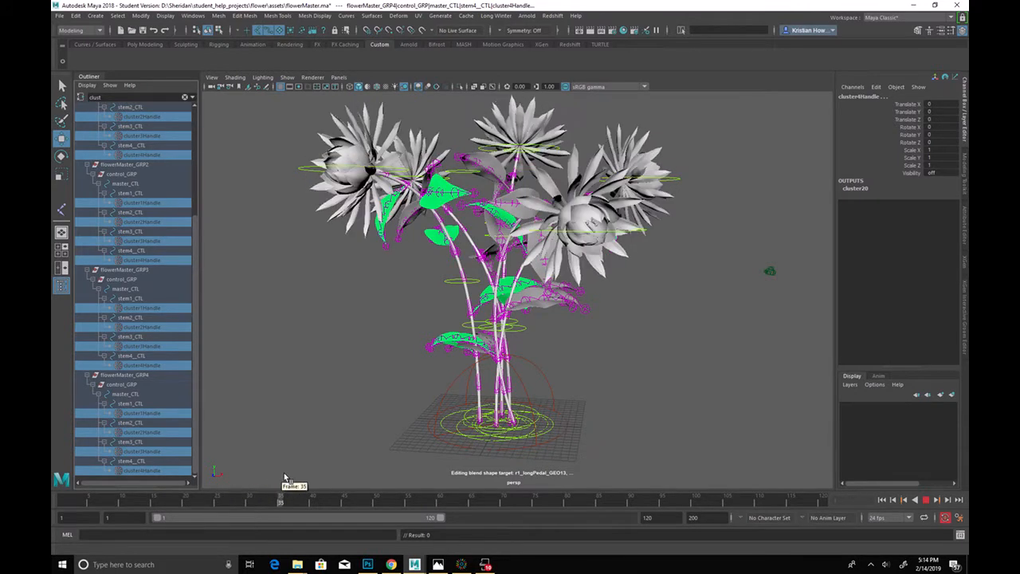
key("alt+v")
Step: Select the stem4 controls at the flower heads of flowerMaster_GRP1 through flowerMaster_GRP4
left_click_drag(421, 284, 347, 154, "alt")
left_click(346, 156)
middle_click_drag(307, 277, 697, 257)
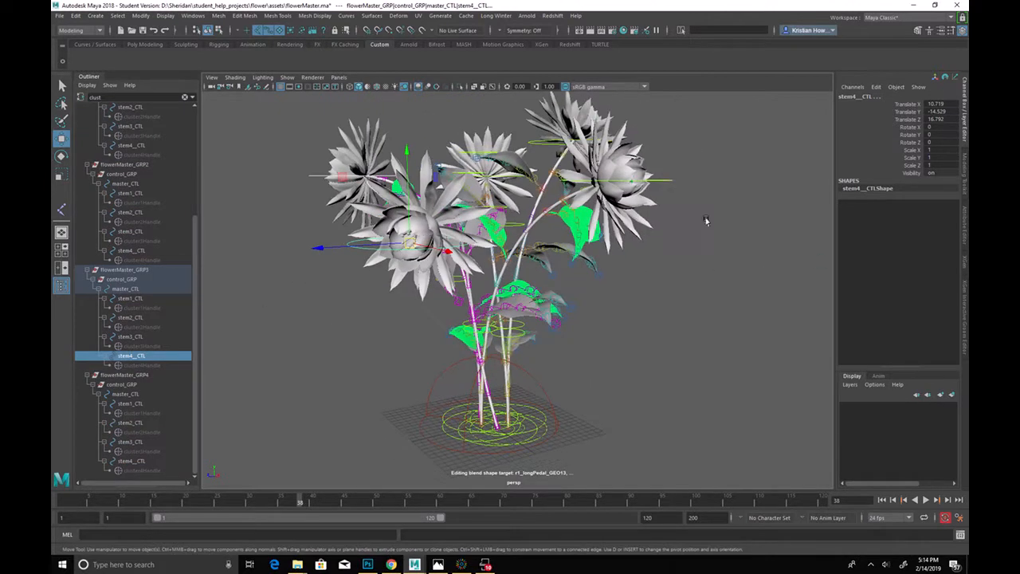
left_click(668, 179, "shift")
left_click_drag(667, 178, 747, 245, "alt")
left_click(769, 170, "shift")
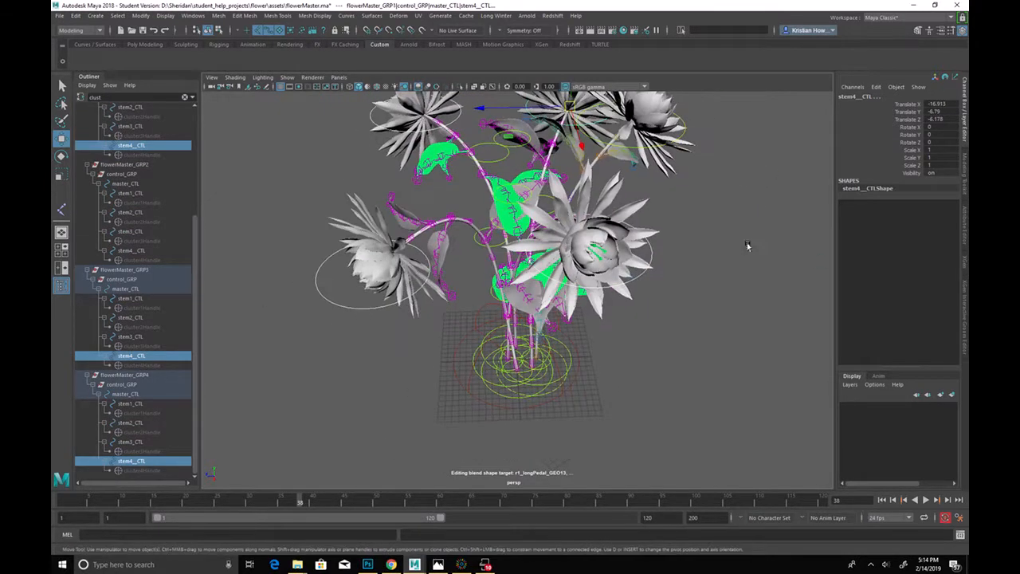
left_click(681, 136, "shift")
left_click_drag(681, 136, 551, 178, "alt")
mouse_move(532, 131)
left_mouse_down()
mouse_move(533, 155)
mouse_move(534, 130)
left_mouse_up()
key("ctrl+z")
key("ctrl+z")
key("ctrl+z")
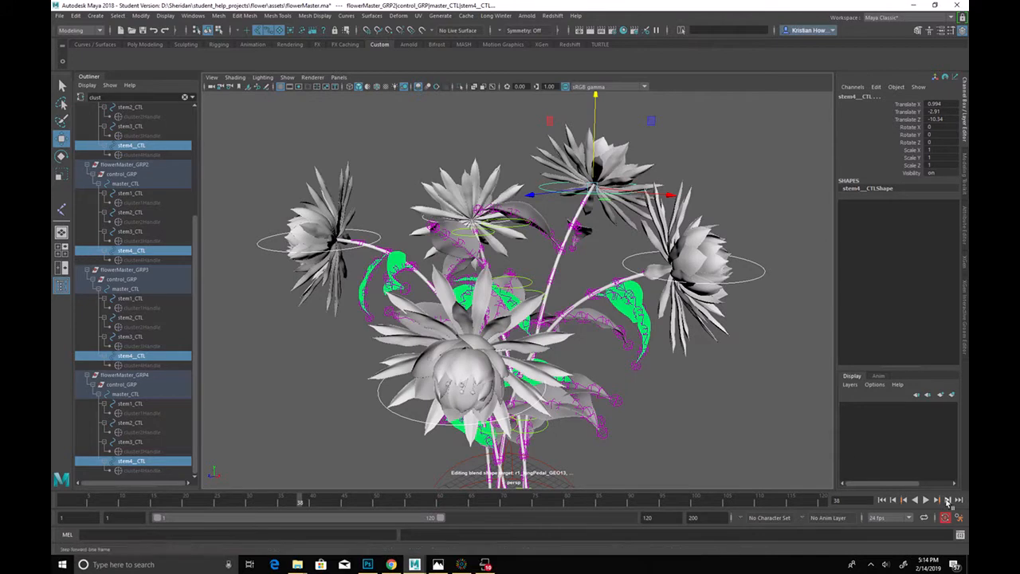
Step: Check the Auto Key setting in the animation preferences and close them without saving
left_click(960, 518)
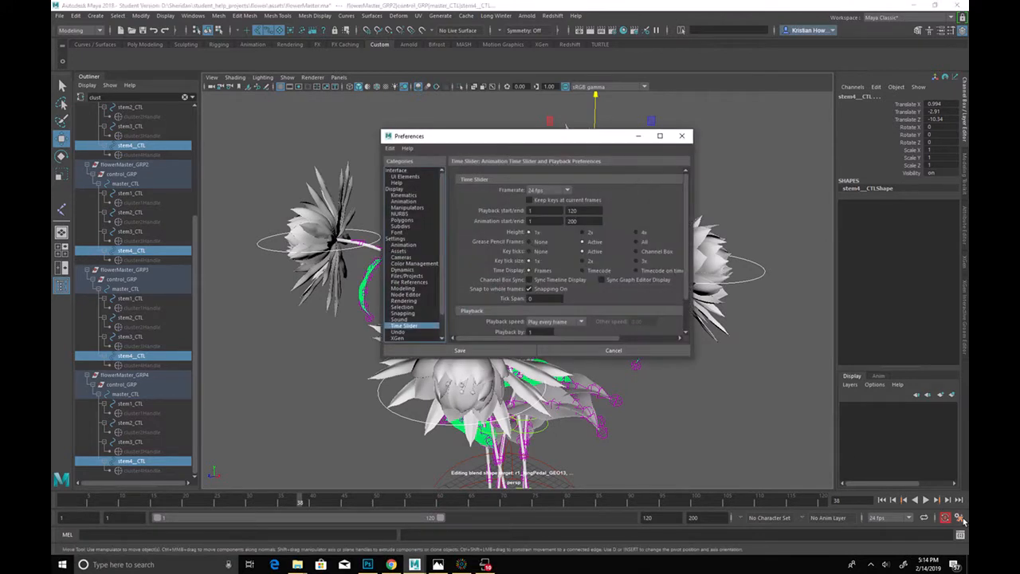
left_click(404, 244)
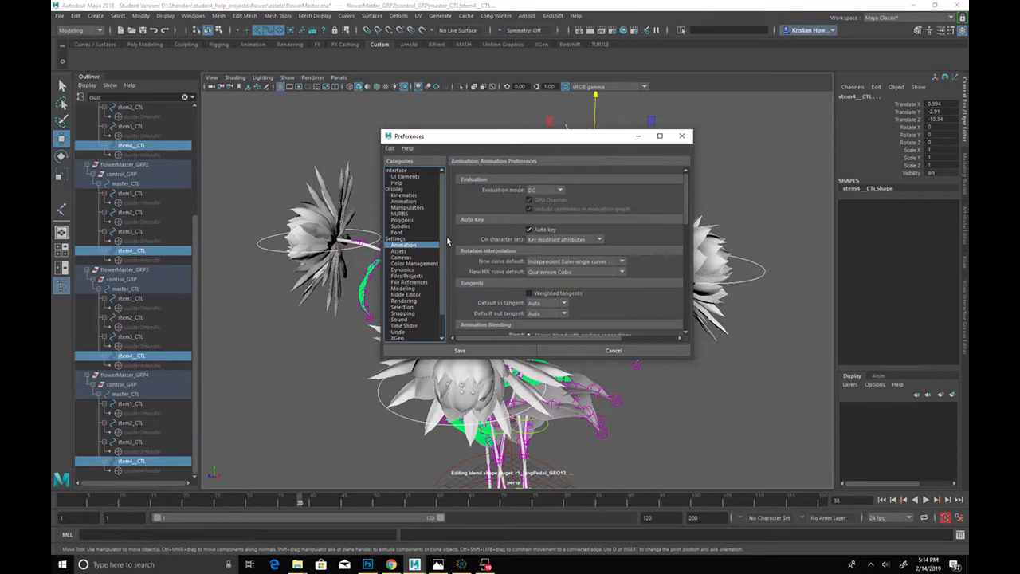
left_click(681, 137)
Step: Key the selected stem4 controls in place at frame 1, and lowered about 3 units at frame 40
key("f")
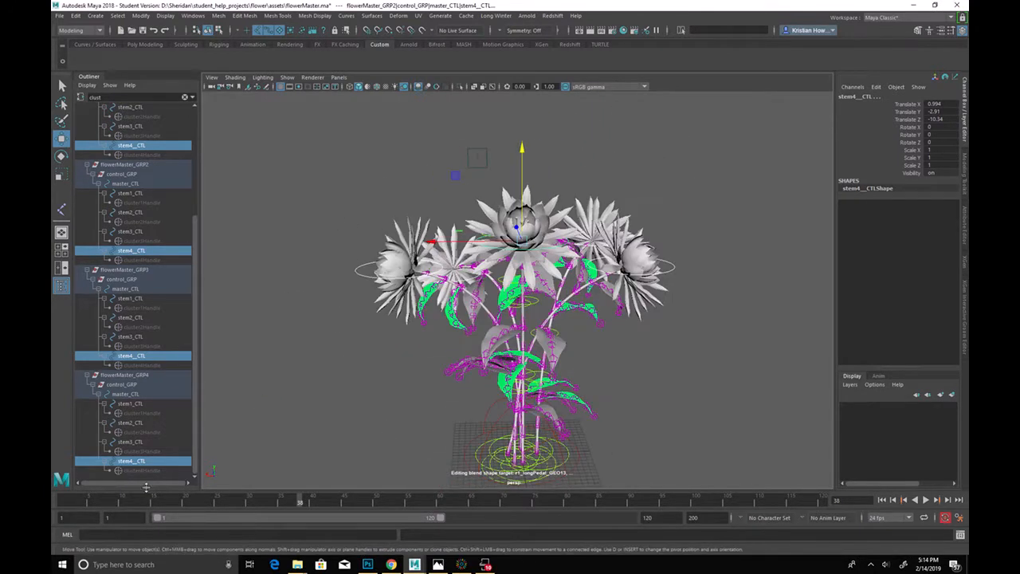
left_click(63, 502)
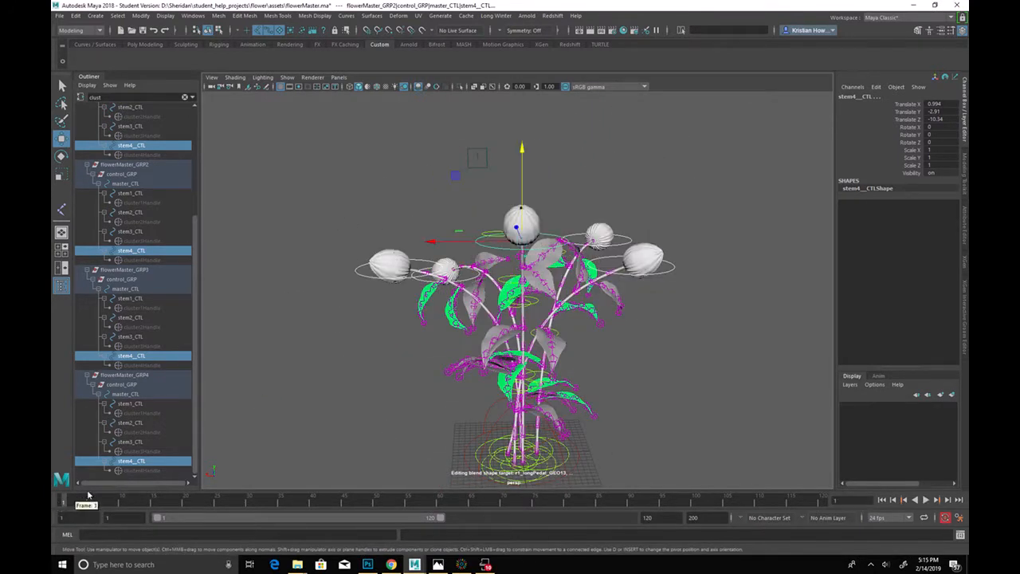
key("alt+v")
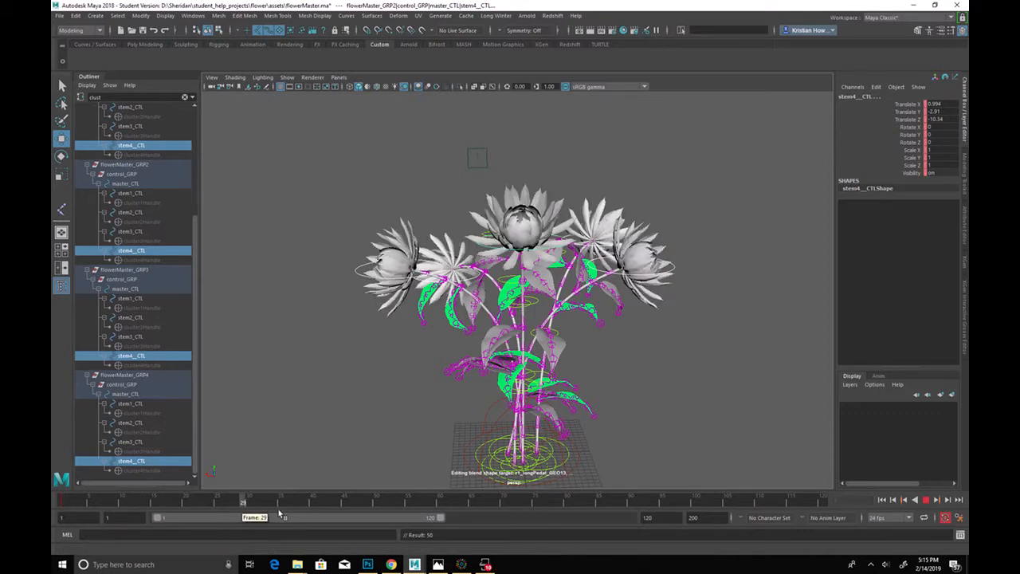
key("alt+v")
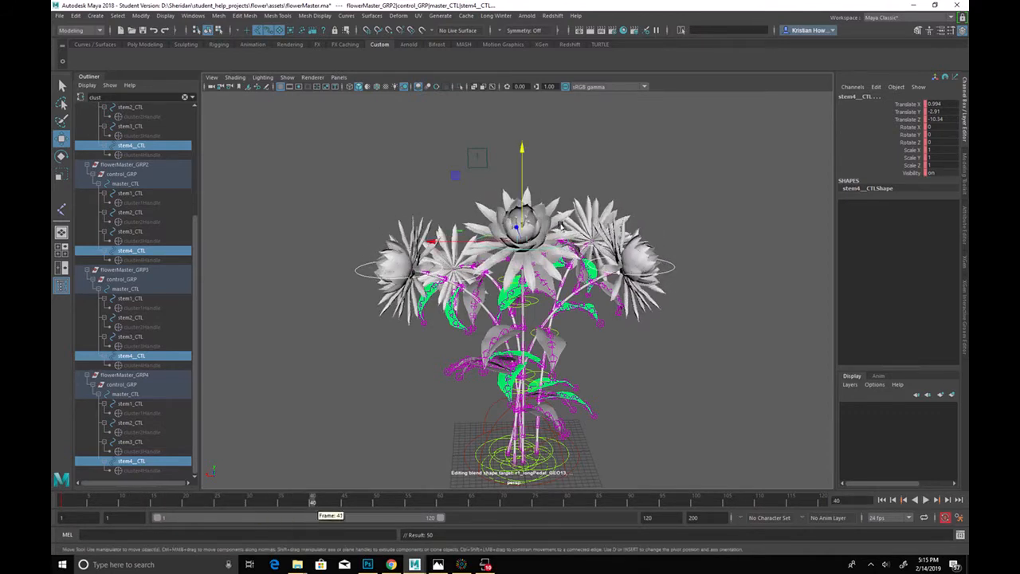
left_click_drag(508, 199, 571, 253, "alt")
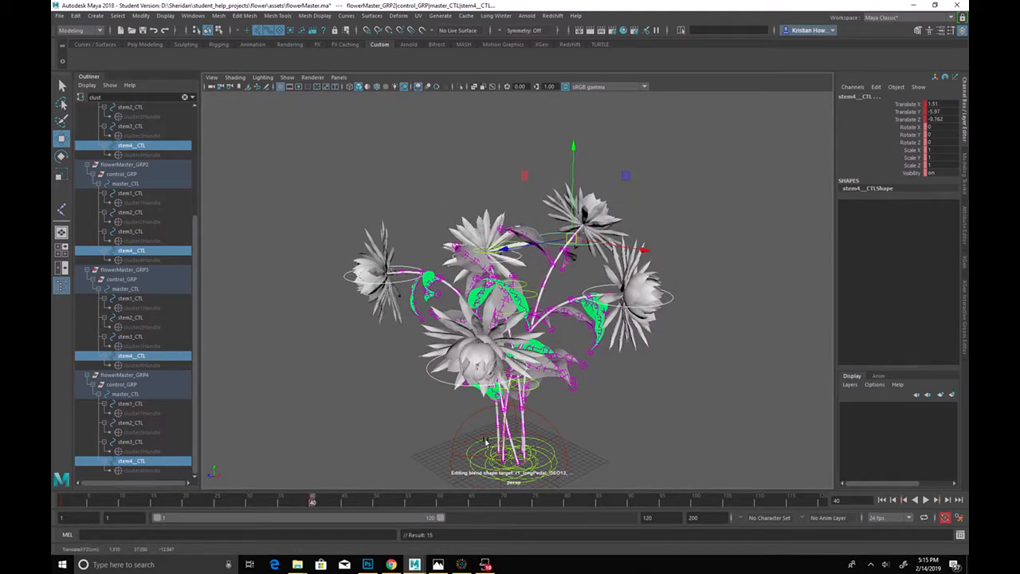
Step: Key the selected stem4 controls in a shifted position at frame 74 and slightly lowered at frame 120, checking the playback
left_click_drag(423, 501, 536, 500)
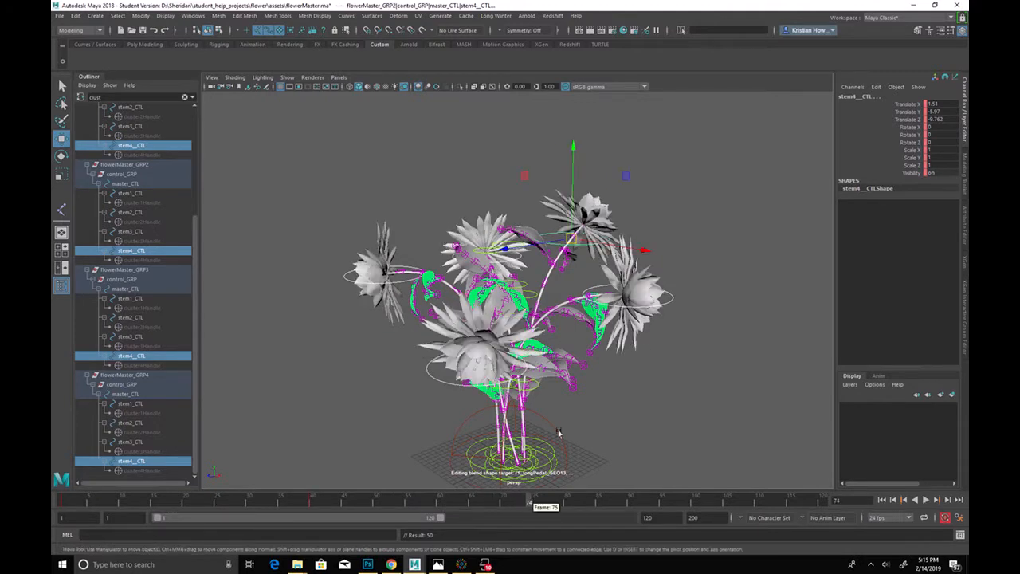
mouse_move(567, 238)
left_mouse_down()
mouse_move(568, 226)
mouse_move(580, 238)
left_mouse_up()
key("alt+v")
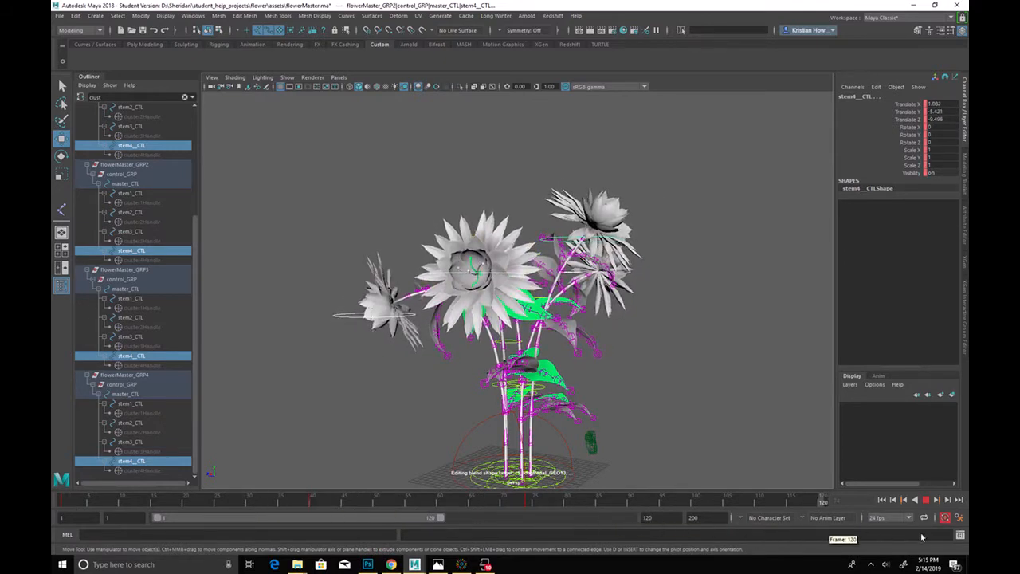
left_click_drag(581, 154, 580, 157)
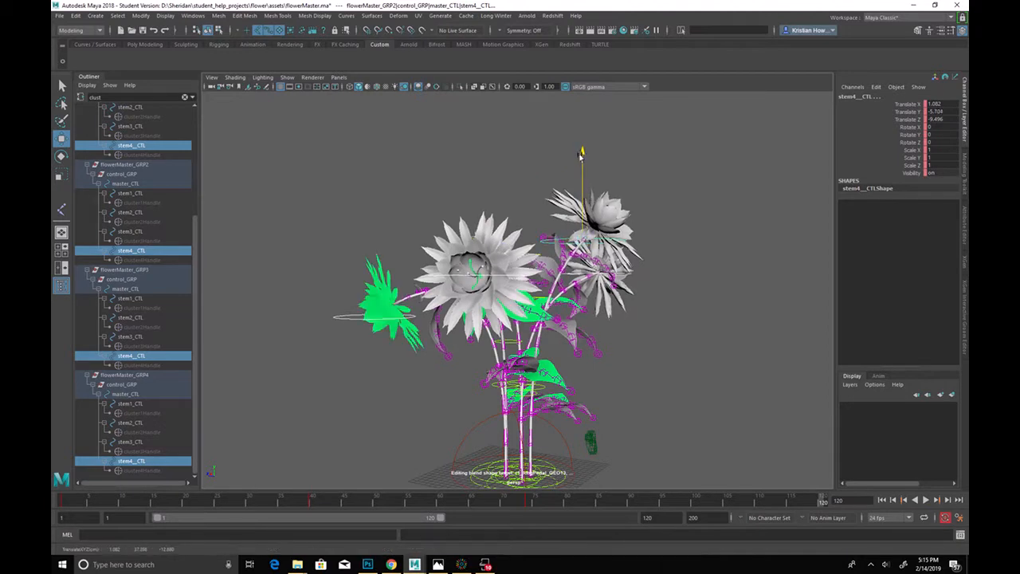
key("alt+v")
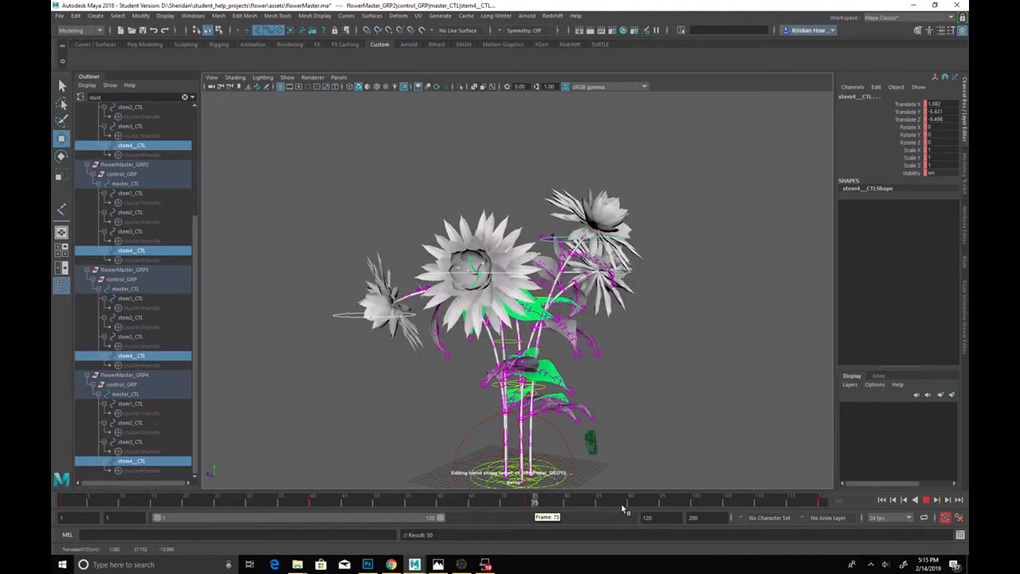
key("alt+v")
Step: Rotate leaf3_JNT1 of flowerMaster_GRP4 to about X 13, Y 31, Z 46, turning its lower leaf away from the overlapping ones
left_click_drag(724, 378, 867, 399, "alt")
scroll(558, 368, "up", 5)
scroll(559, 368, "up", 8)
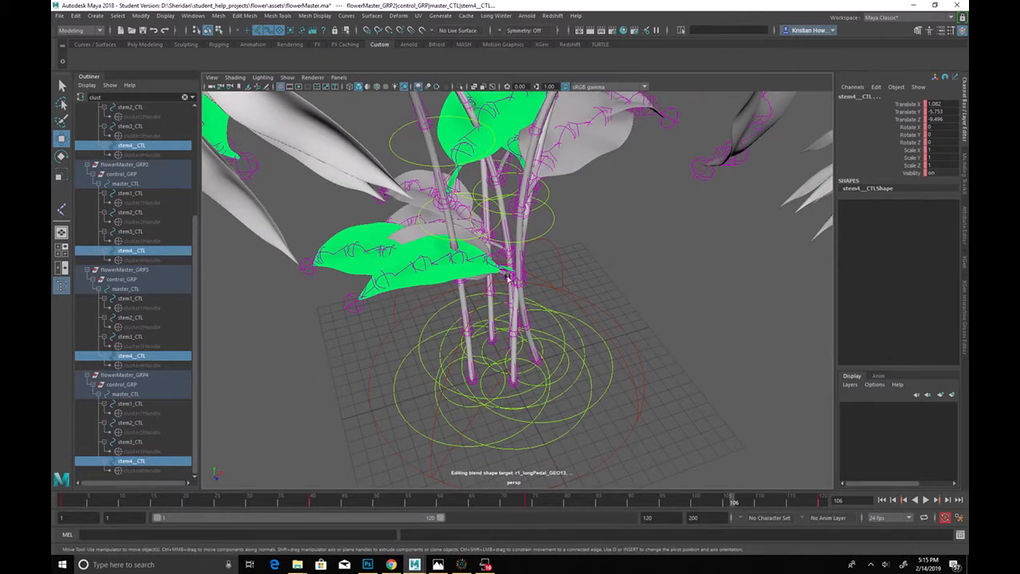
left_click(510, 277)
left_click_drag(510, 277, 550, 319, "alt")
key("e")
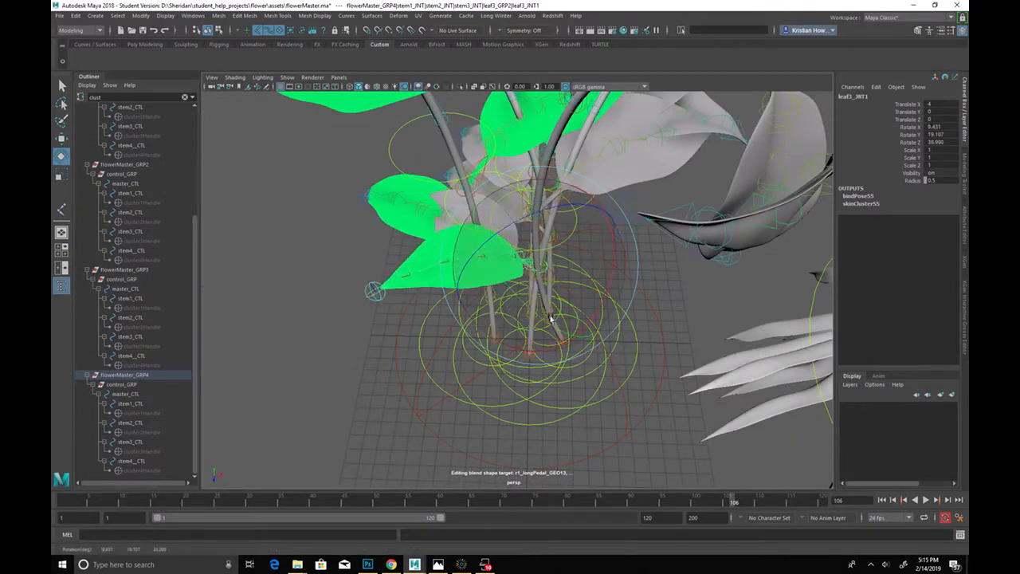
left_click_drag(544, 273, 461, 287, "alt")
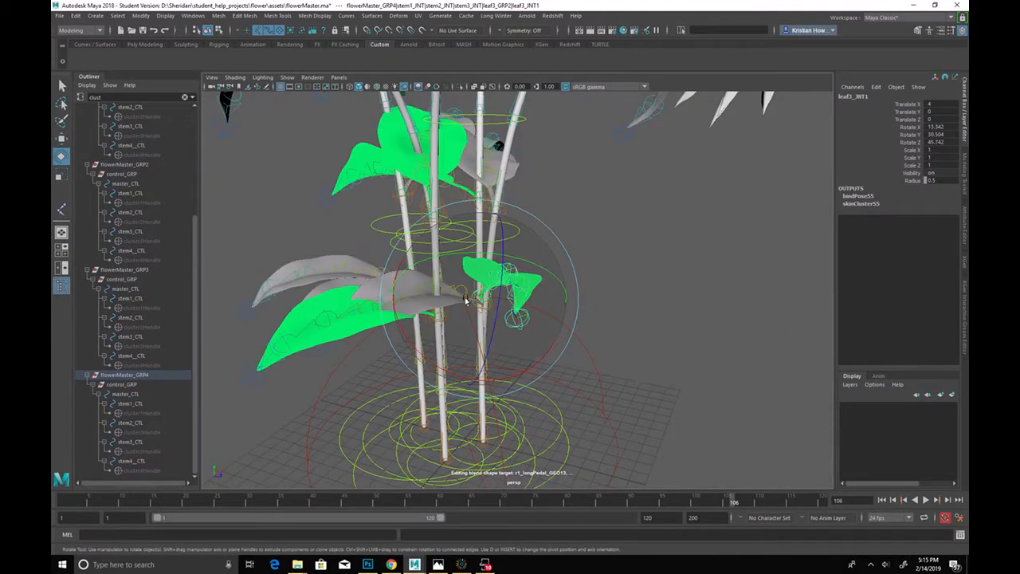
key("q")
left_click(512, 277)
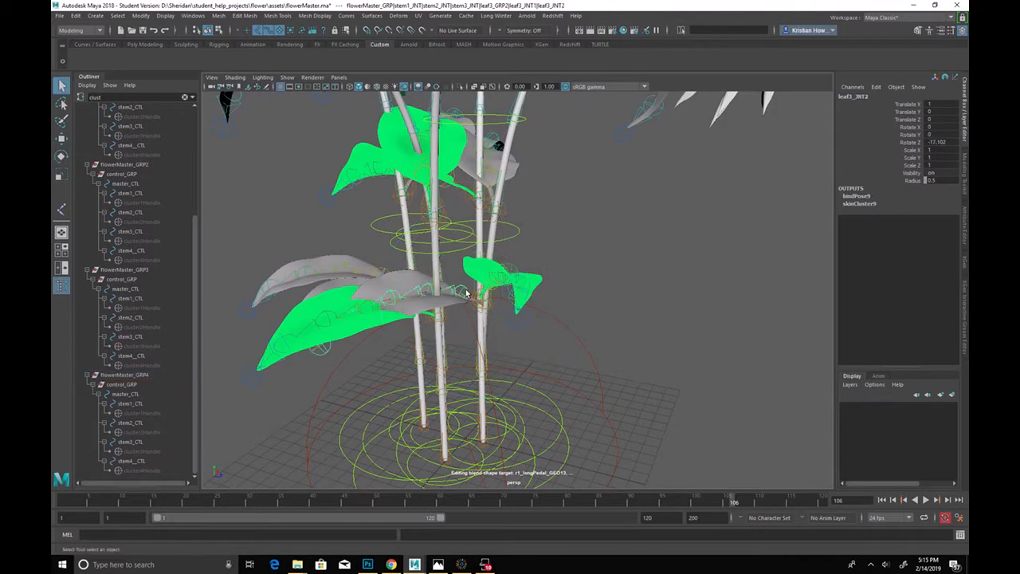
key("e")
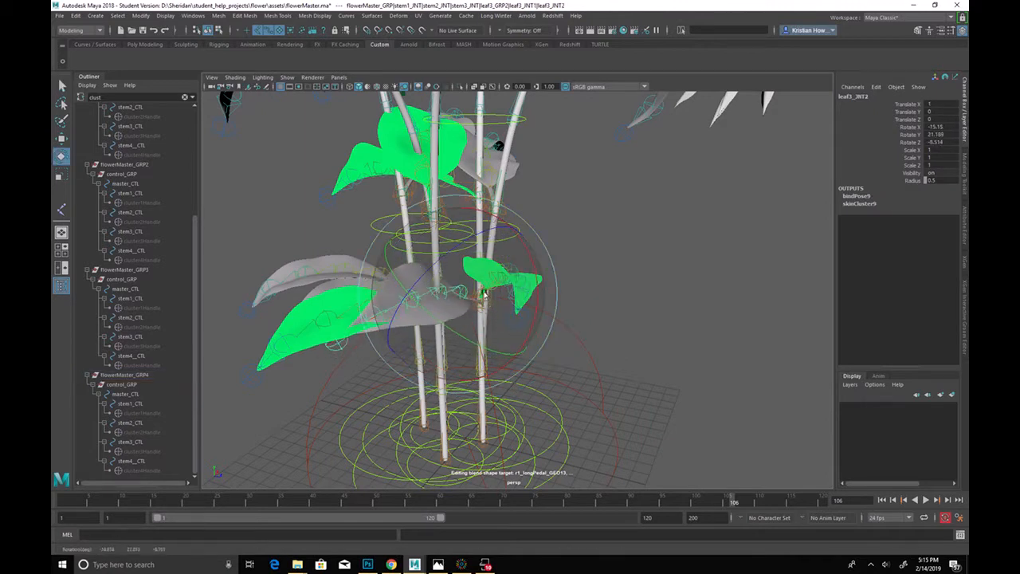
Step: Rotate leaf3_JNT1 of flowerMaster_GRP and adjust the neighbouring lower leaf so the leaves around the stems spread apart
key("q")
left_click(477, 309)
key("e")
key("q")
left_click(440, 368)
key("e")
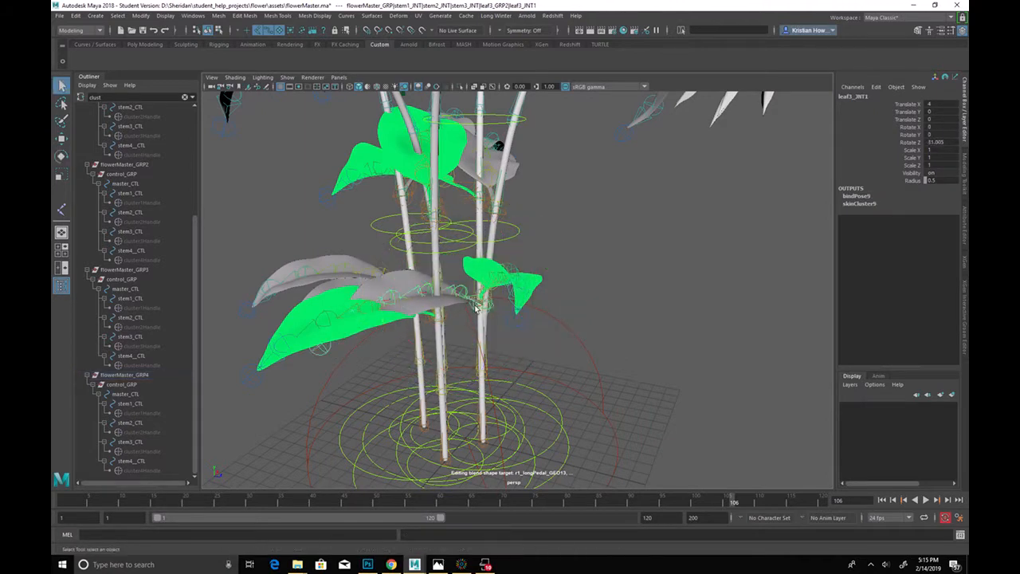
left_click_drag(440, 350, 365, 319, "alt")
left_click(373, 346)
Step: Rotate leaf1_JNT1 of flowerMaster_GRP4, and leaf1_JNT1 of flowerMaster_GRP to about X -16, Y -31, Z 57
key("q")
left_click(451, 224)
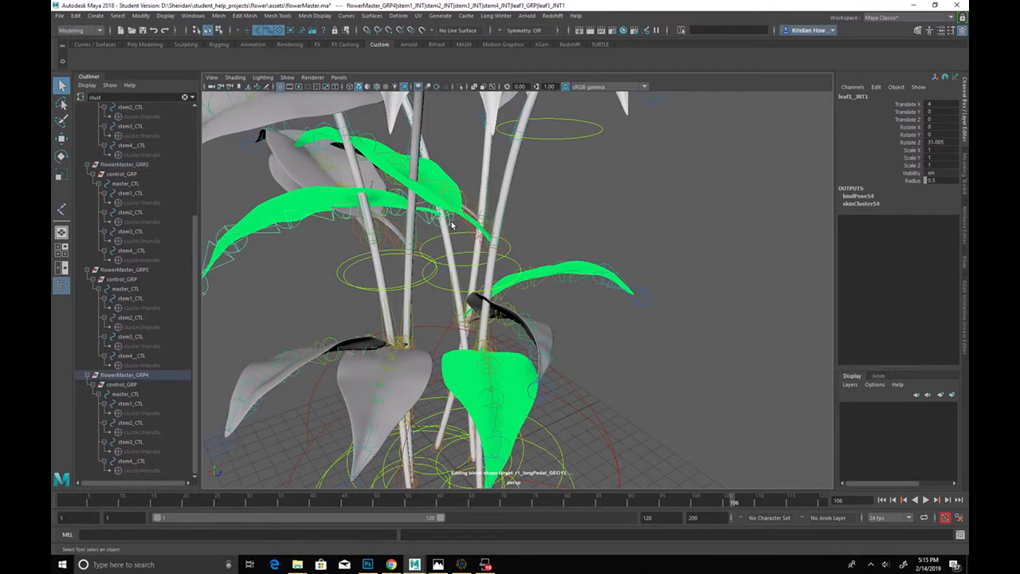
key("e")
left_click_drag(484, 170, 606, 288)
left_click(476, 277)
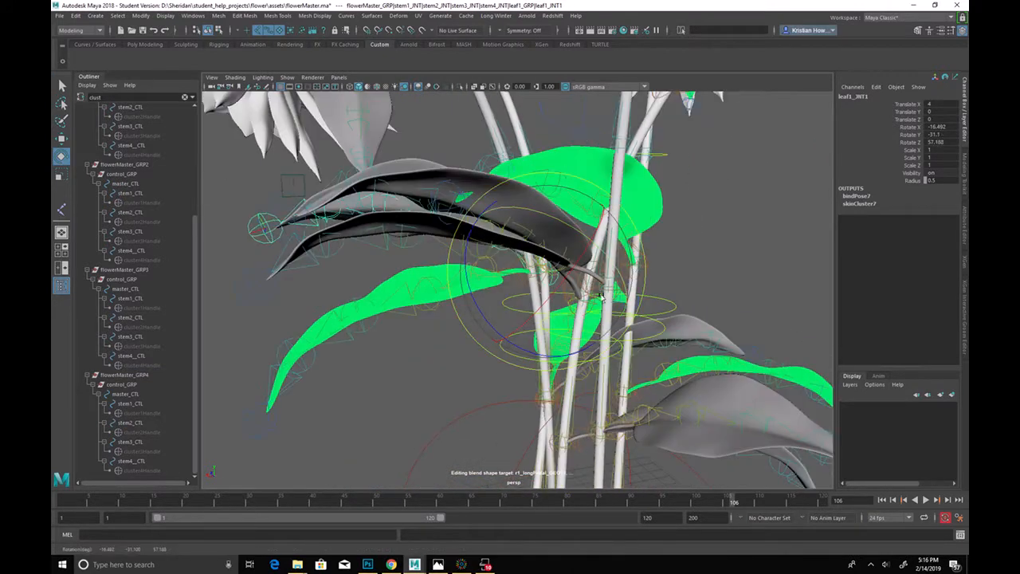
Step: Rotate the joints of the overlapping leaves halfway up the stems, around flowerMaster_GRP2, to separate them
left_click(607, 288)
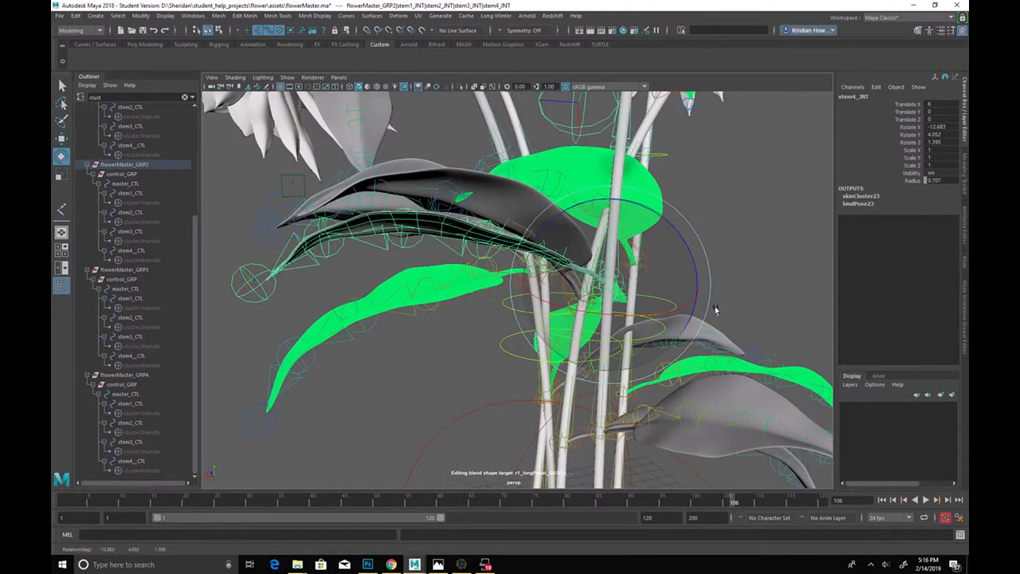
left_click(619, 291)
left_click_drag(619, 291, 504, 293)
key("q")
left_click(498, 274)
key("e")
scroll(595, 322, "up", 5)
scroll(594, 322, "down", 5)
left_click_drag(613, 319, 589, 269, "alt")
left_click(589, 274)
key("q")
Step: Rotate another overlapping leaf near the stems, and leaf4_JNT1 of flowerMaster_GRP2 to about X 19, Y 18, Z 58
left_click_drag(597, 234, 389, 236, "alt")
scroll(390, 236, "up", 3)
left_click(459, 237)
key("e")
left_click_drag(460, 237, 583, 249)
key("q")
left_click(564, 250)
key("e")
left_click_drag(583, 248, 560, 280, "alt")
scroll(654, 263, "down", 5)
scroll(709, 266, "up", 5)
key("q")
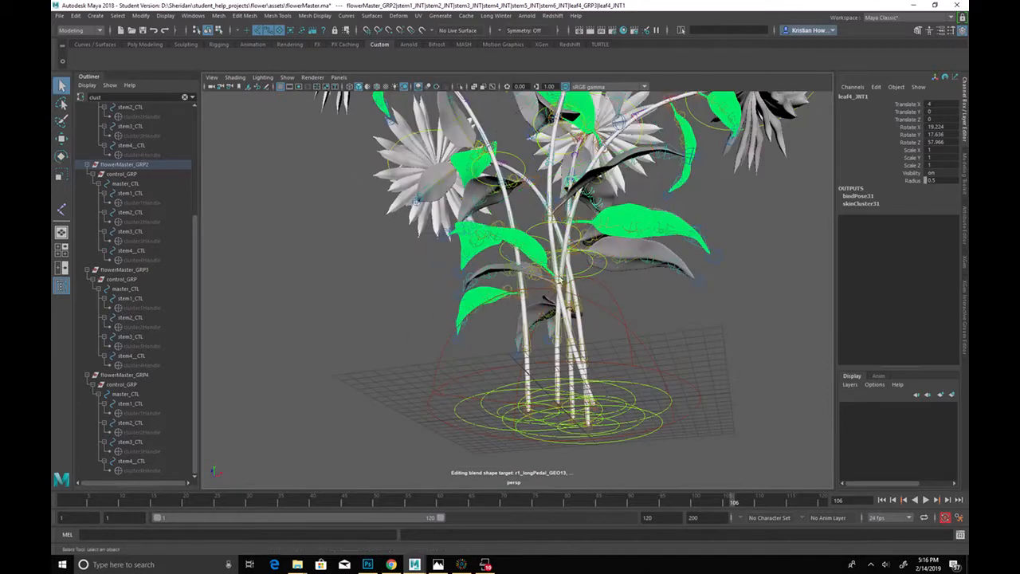
Step: Rotate more of the crowded leaves at the centre of the bouquet outward and clear the selection
right_click_drag(560, 281, 731, 342, "alt")
left_click(613, 271)
key("e")
left_click_drag(613, 271, 590, 248)
left_click(558, 263)
left_click(513, 275)
left_click_drag(512, 275, 406, 321)
left_click(712, 258)
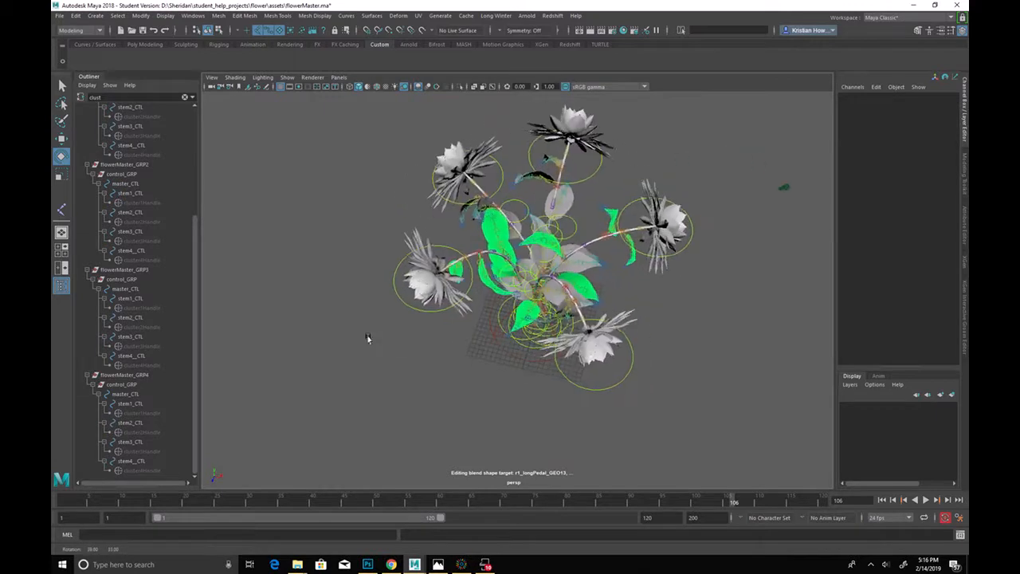
Step: Rotate leaf4_JNT1 of flowerMaster_GRP4 to turn its leaf away from its neighbours, and deselect it
right_click_drag(385, 341, 446, 351, "alt")
left_click_drag(446, 351, 446, 271, "alt")
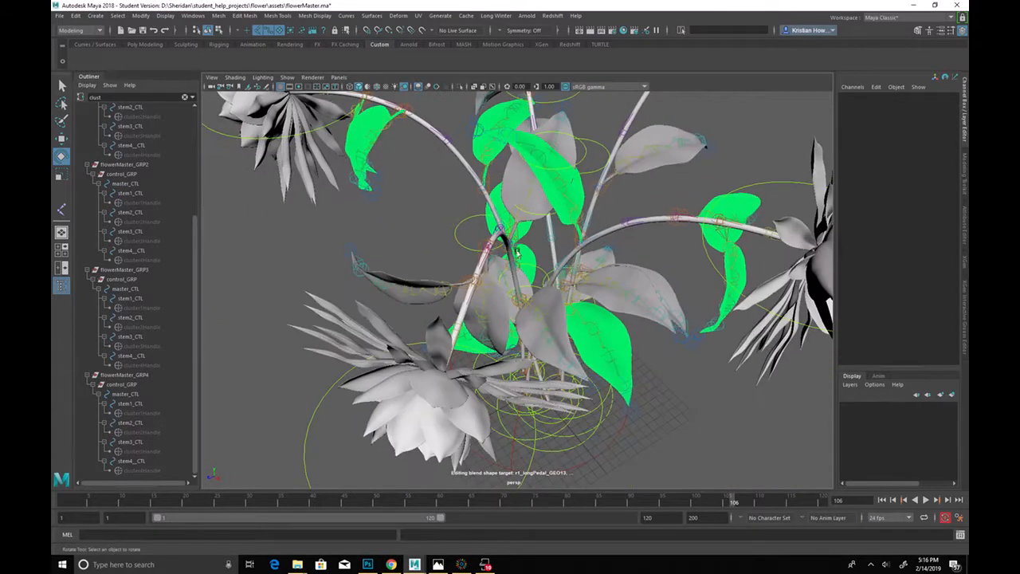
left_click(585, 250)
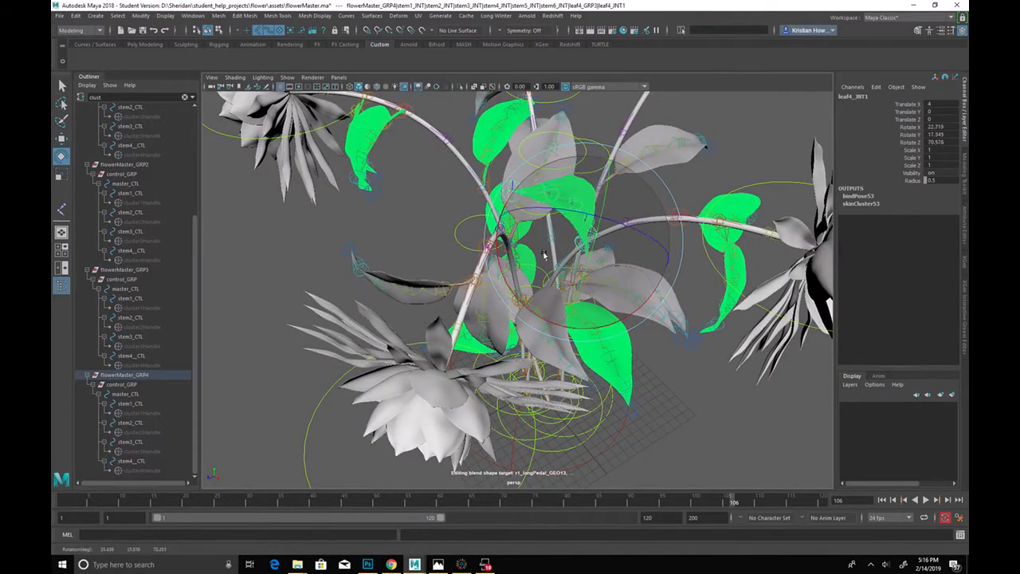
left_click_drag(517, 283, 787, 226, "alt")
left_click(787, 226)
right_click_drag(787, 225, 745, 329, "alt")
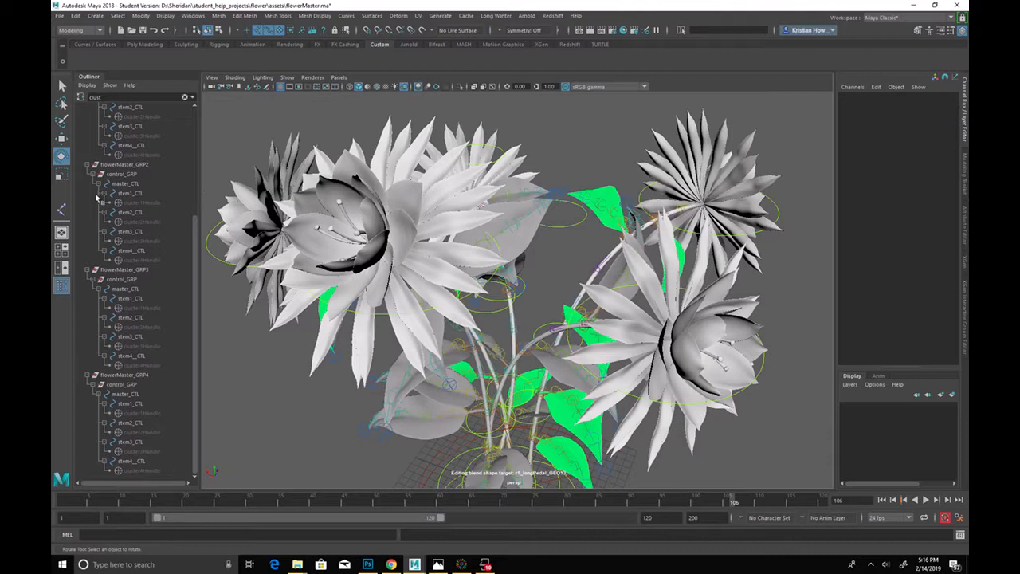
Step: Save the scene as an incremented version, flowerMaster.0001.ma, accepting the student version notice
left_click(60, 16)
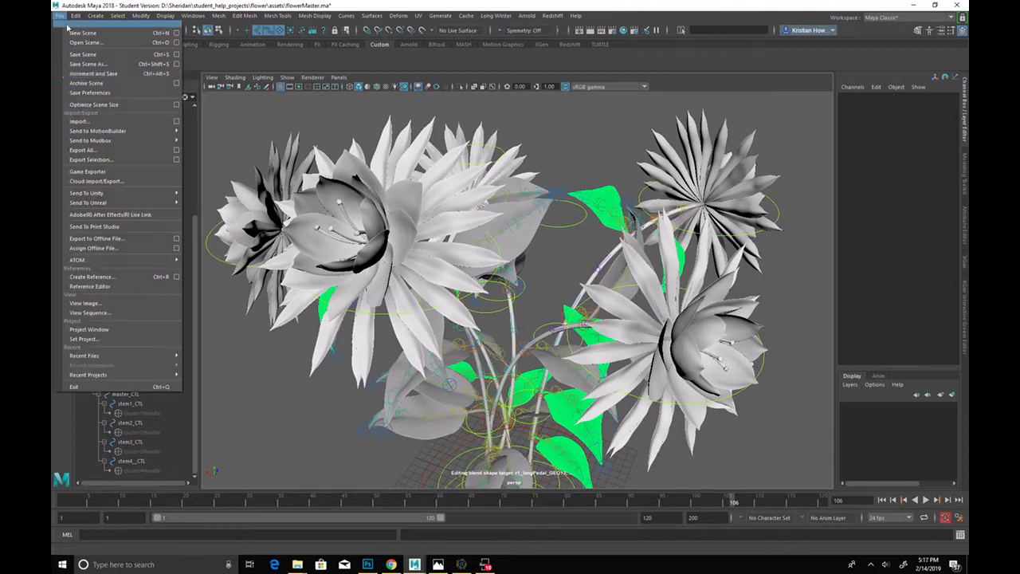
left_click(117, 74)
left_click(488, 290)
key("e")
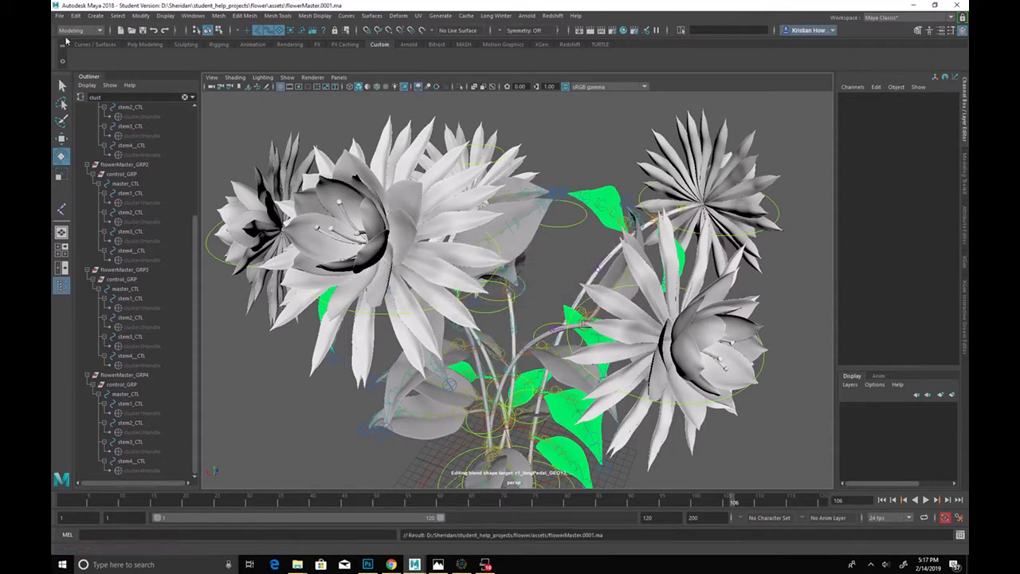
Step: Save the scene under the new name flowerAnimation.0003.ma in the assets folder, accepting the student version notice
left_click(59, 15)
left_click(104, 64)
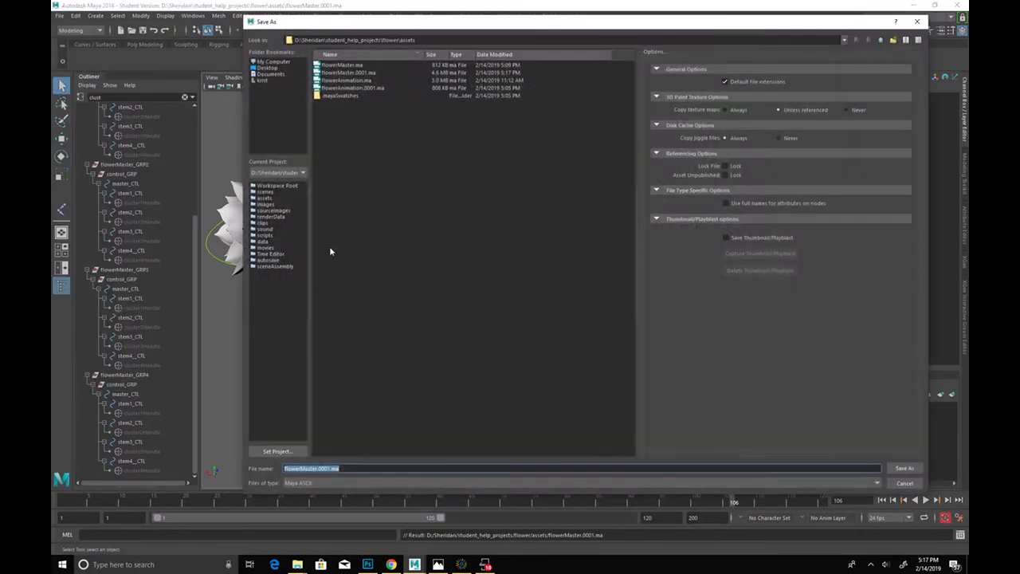
left_click(369, 89)
left_click(340, 468)
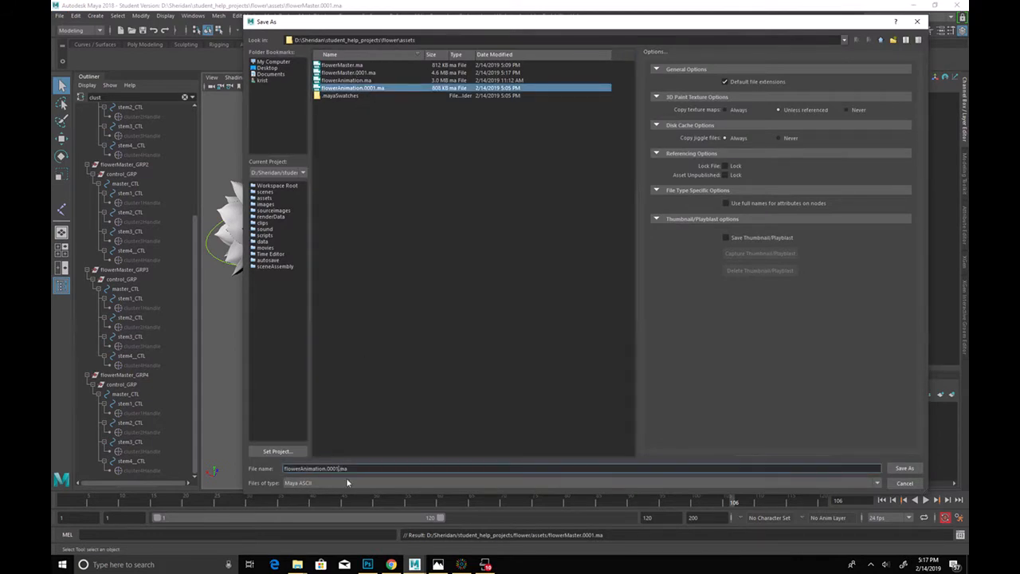
key("BackSpace")
type("2")
key("Return")
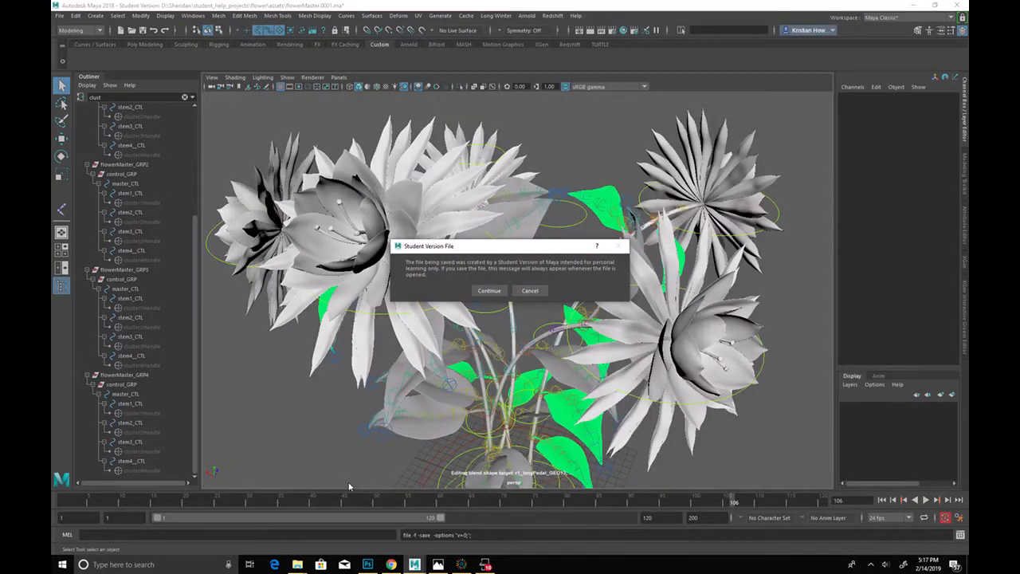
left_click(489, 290)
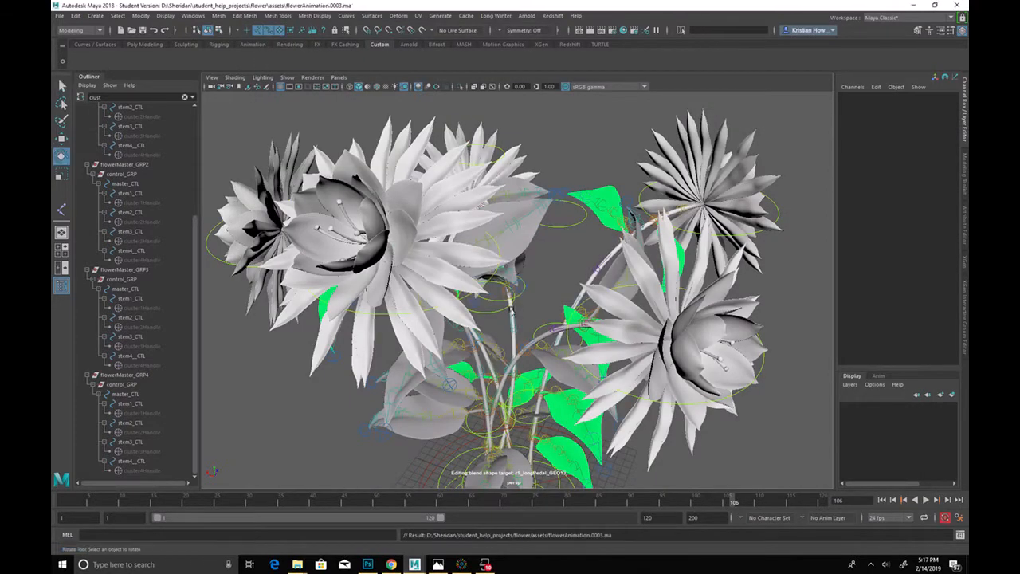
Step: Render the current frame of the whole bouquet with Redshift and move the render window aside
scroll(471, 307, "up", 1)
scroll(486, 263, "down", 3)
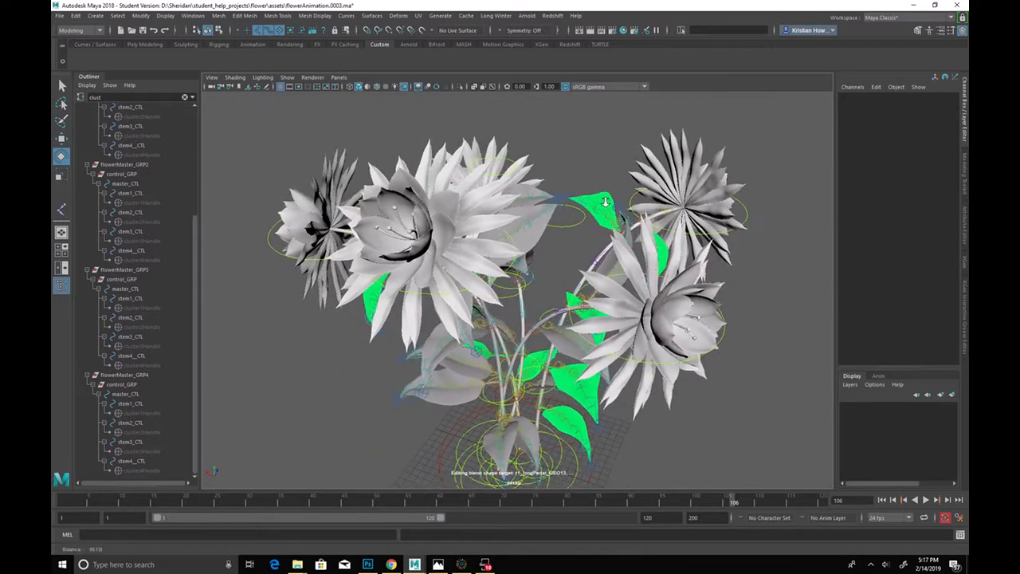
left_click_drag(605, 202, 640, 192, "alt")
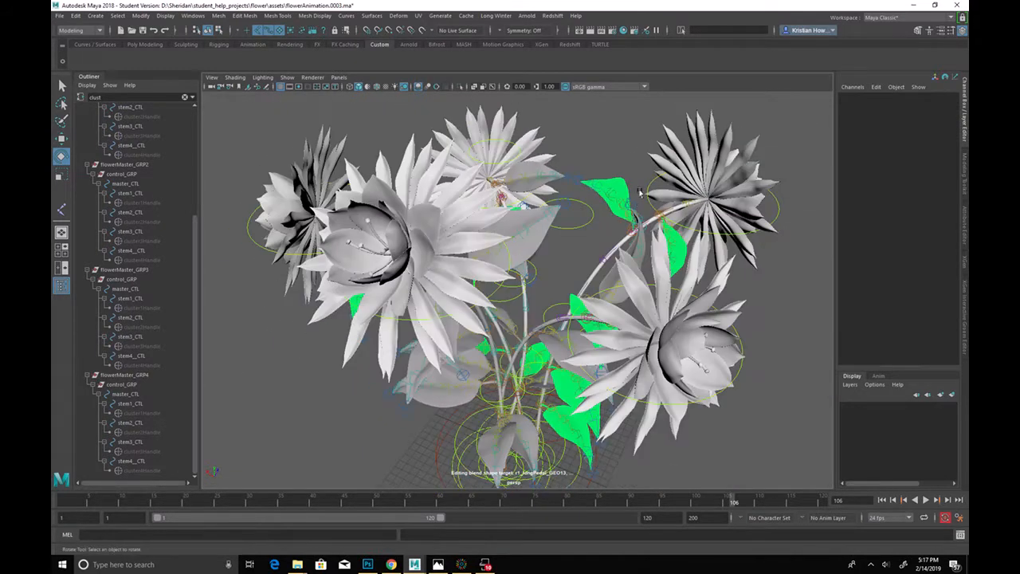
left_click(595, 30)
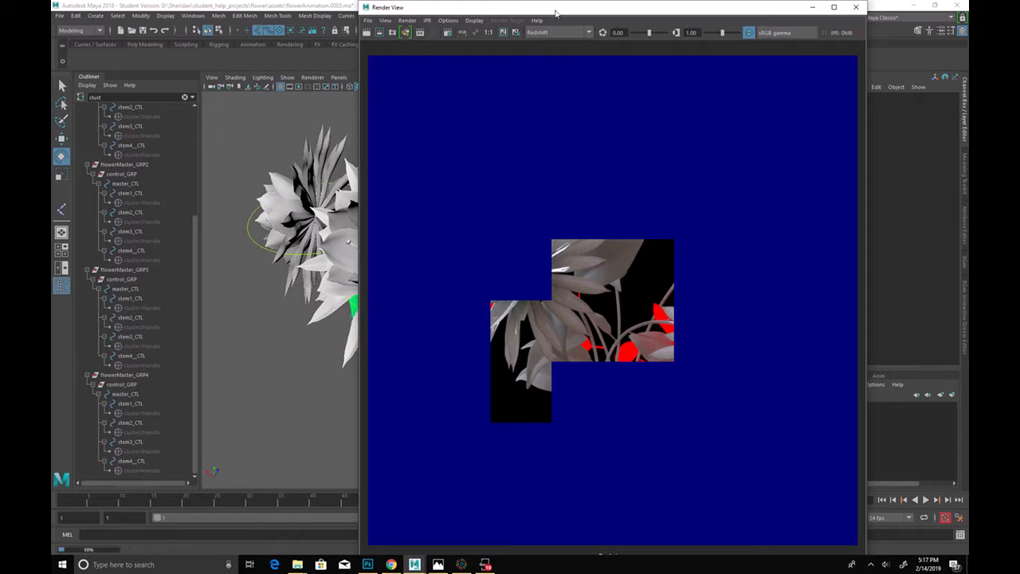
left_click_drag(548, 9, 869, 28)
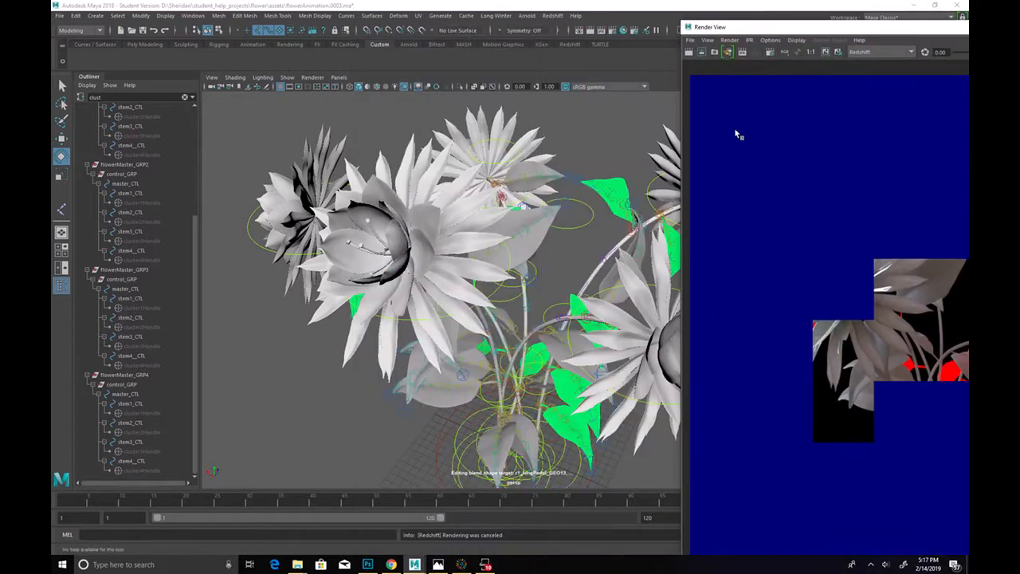
Step: Collapse the flower hierarchies in the Outliner and select all five groups from flowerMaster_GRP to flowerMaster_GRP4
scroll(137, 189, "up", 4)
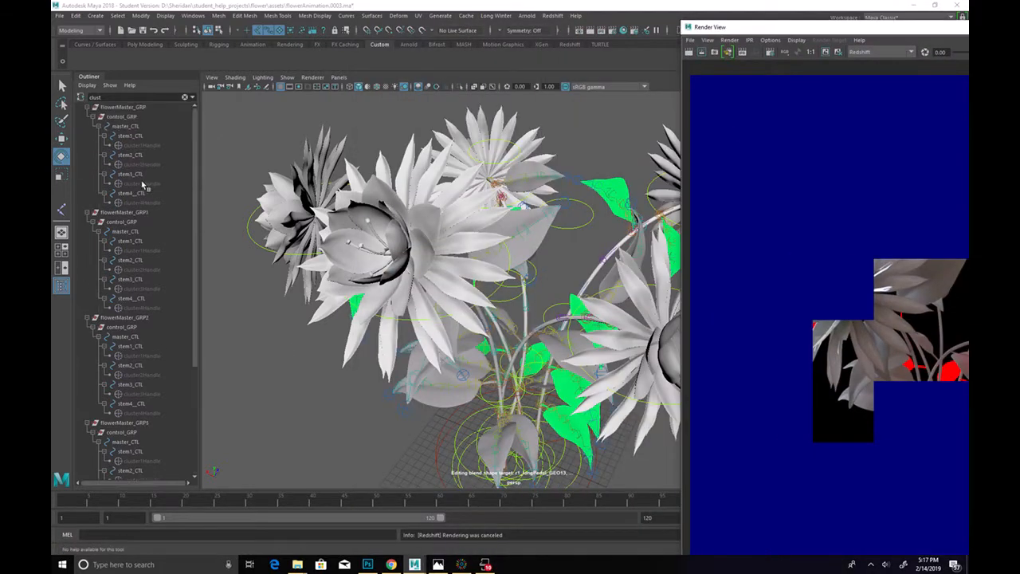
left_click(88, 107)
left_click(88, 116)
left_click(88, 126)
left_click(87, 135)
left_click(88, 145)
left_click(128, 108)
left_click(141, 146, "shift")
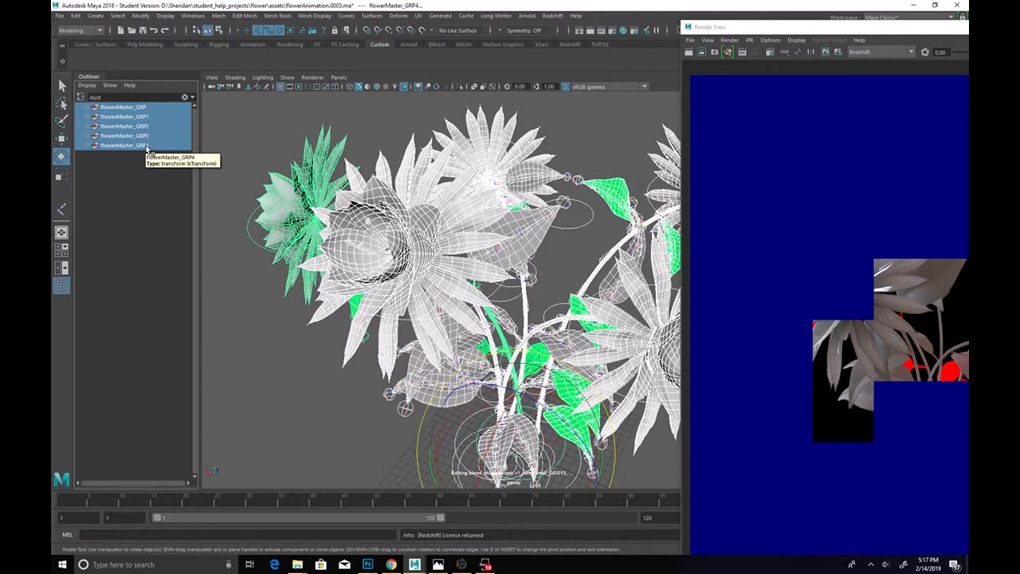
Step: Assign a new RedshiftSkin material to the selected flower groups
right_click(265, 126)
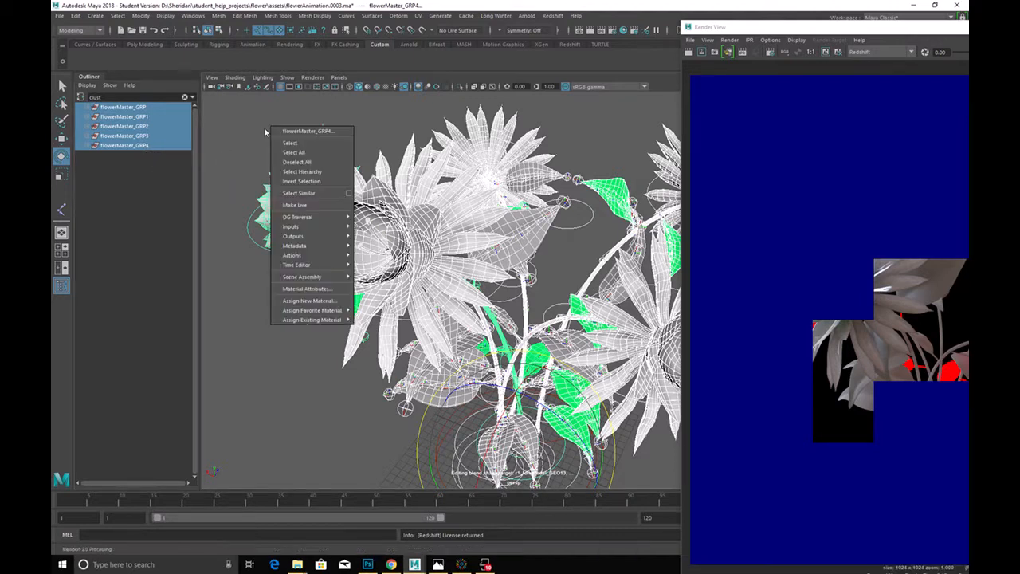
right_click(393, 124)
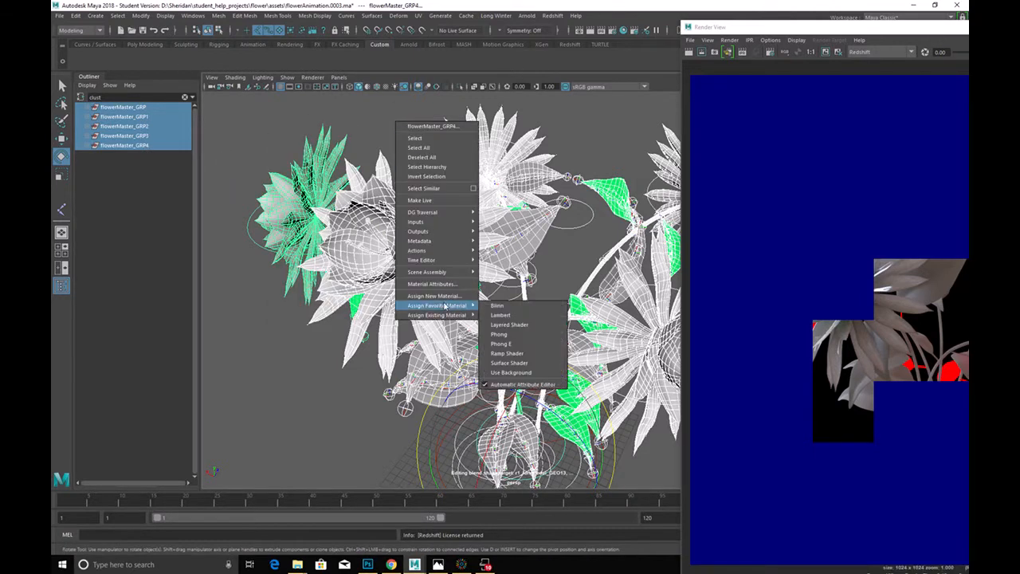
mouse_move(454, 316)
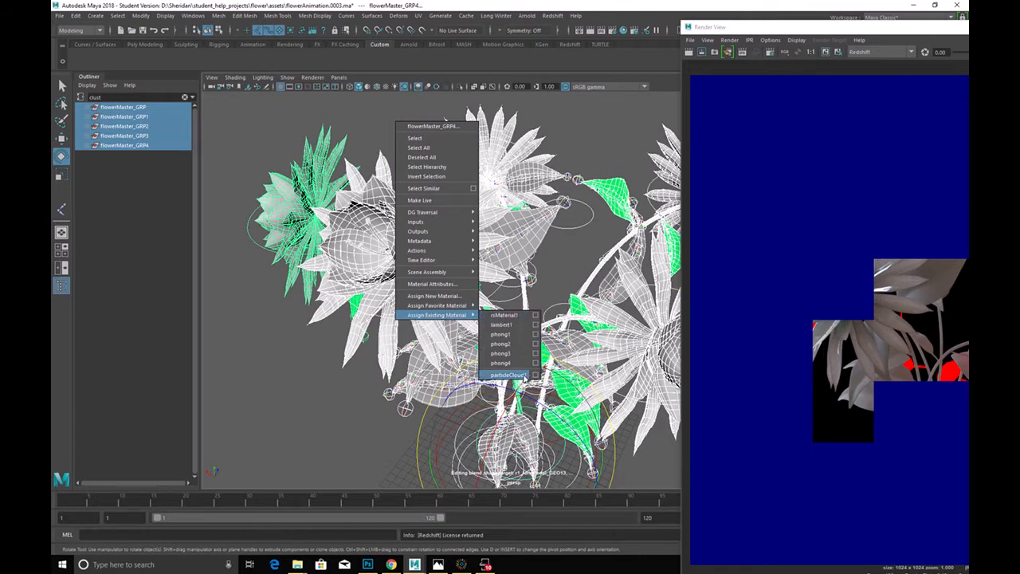
left_click(446, 297)
left_click(387, 265)
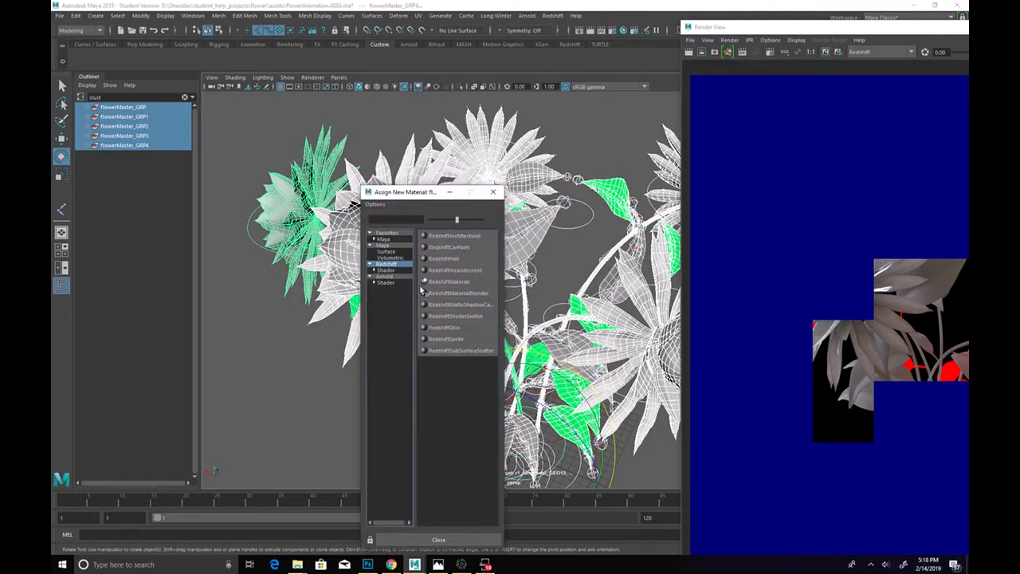
left_click(469, 330)
Step: Render the current frame again in the Render View to check the new skin material on the flowers
left_click_drag(849, 25, 442, 15)
left_click(283, 42)
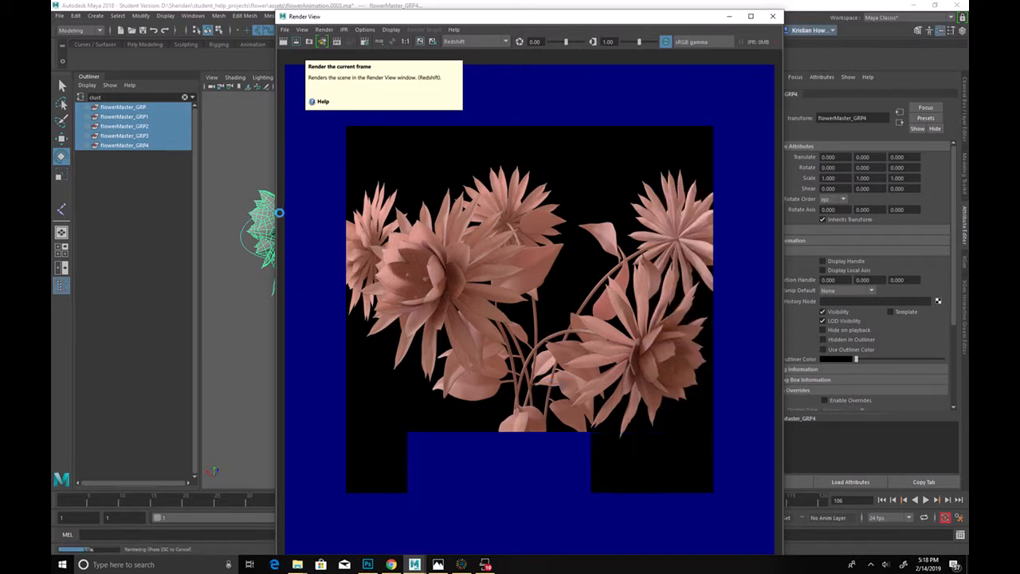
left_click(462, 564)
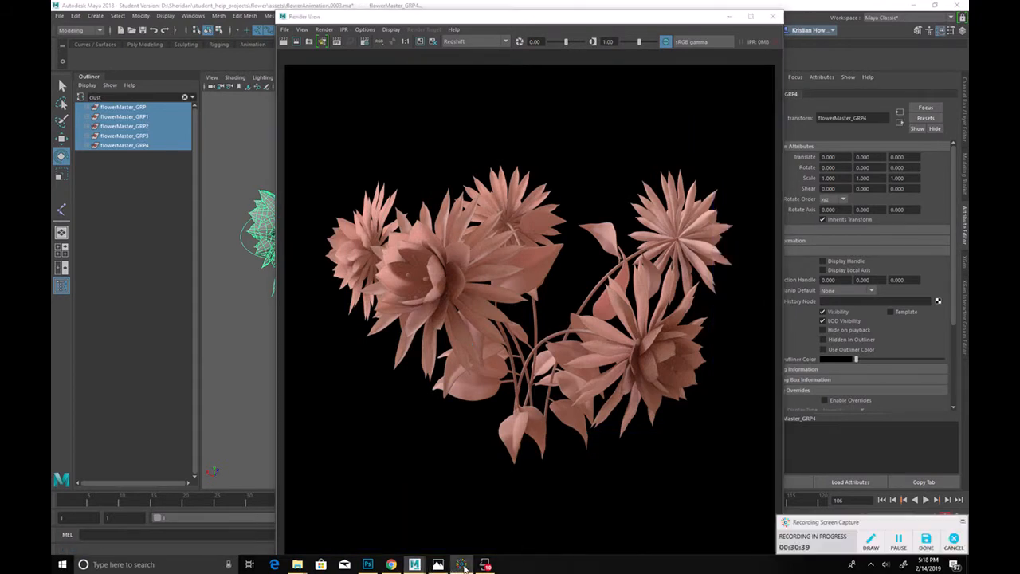
left_click(898, 540)
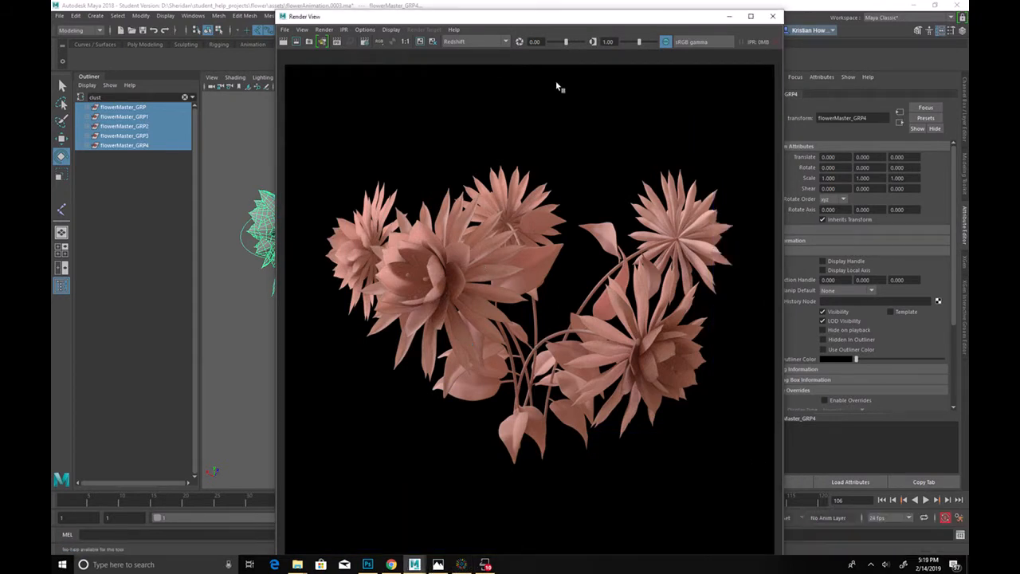
Step: Assign a new Redshift Material to the five selected flower groups and render the current frame
left_click_drag(548, 20, 705, 18)
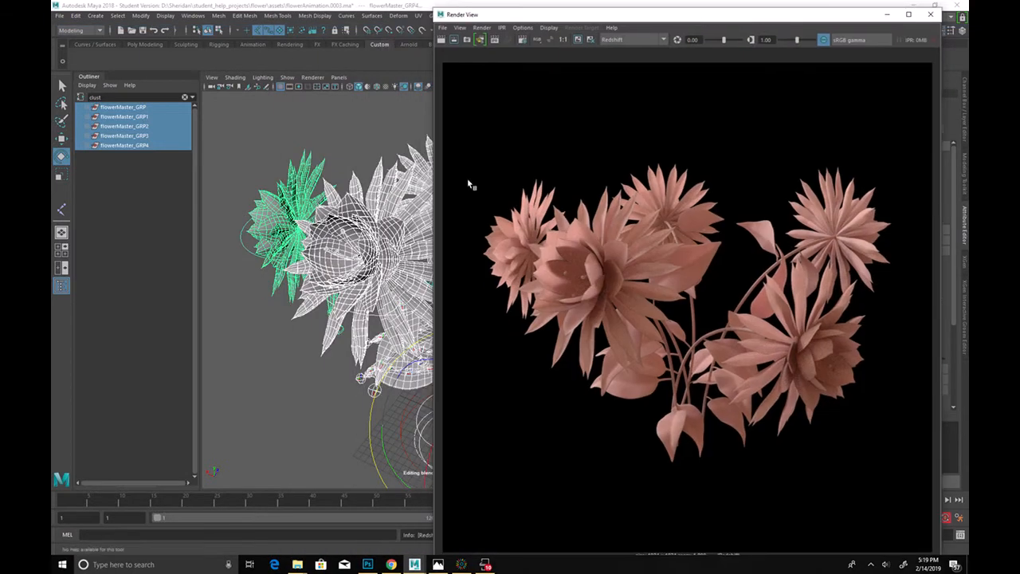
right_click(243, 136)
mouse_move(275, 323)
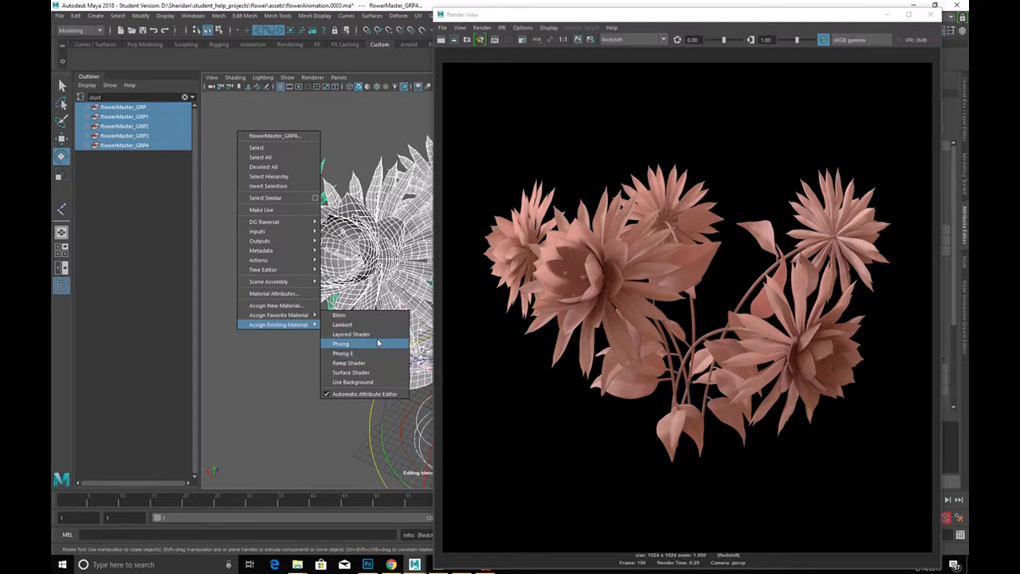
left_click(283, 306)
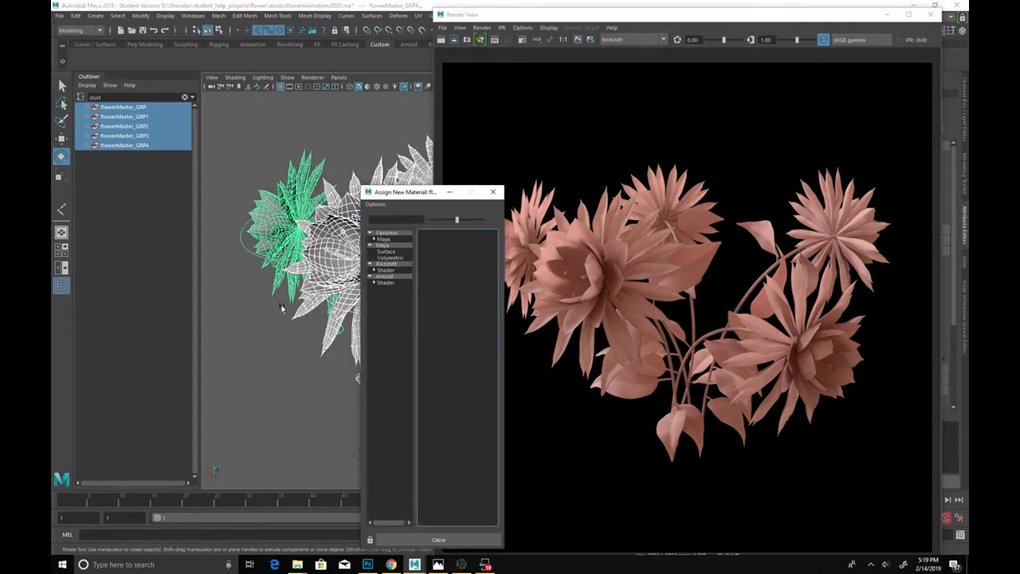
left_click(398, 270)
left_click(466, 283)
left_click(443, 39)
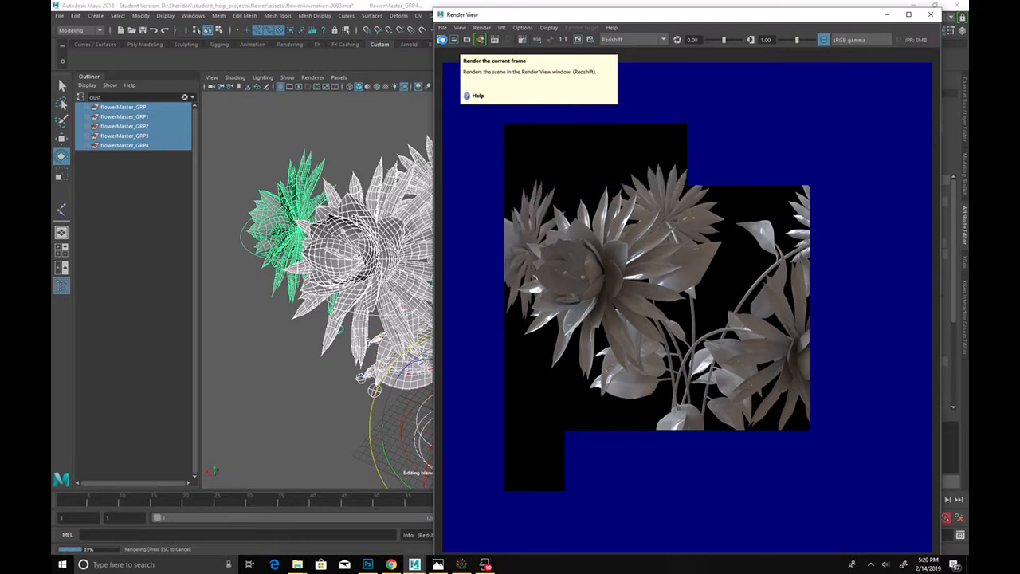
left_click_drag(858, 23, 287, 22)
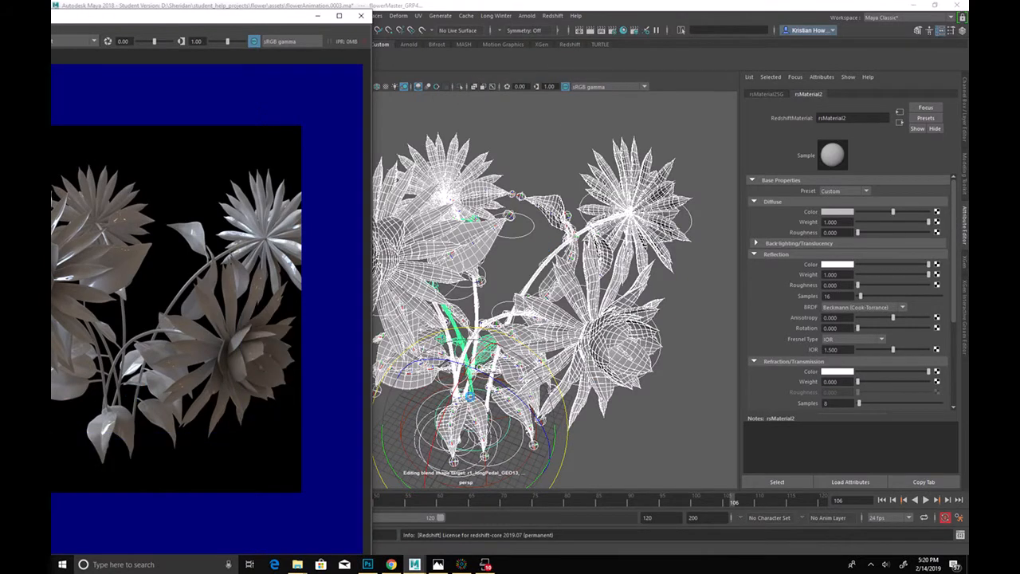
Step: Show the model shaded, then rotate the leaf3_JNT1 joint of flowerMaster_GRP to spread the lower leaf and key its pose
key("5")
left_click(470, 378)
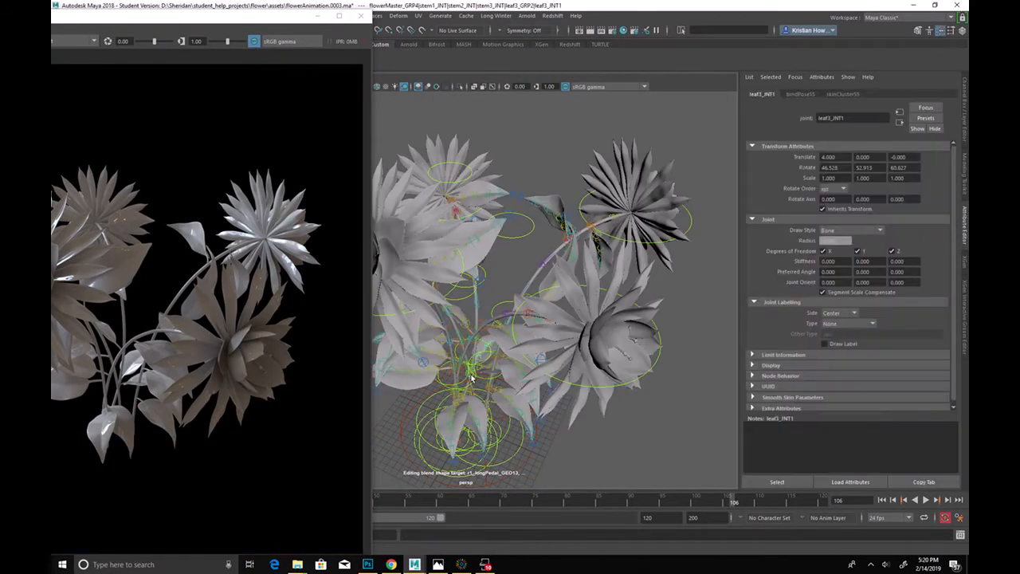
left_click(486, 373)
key("Up")
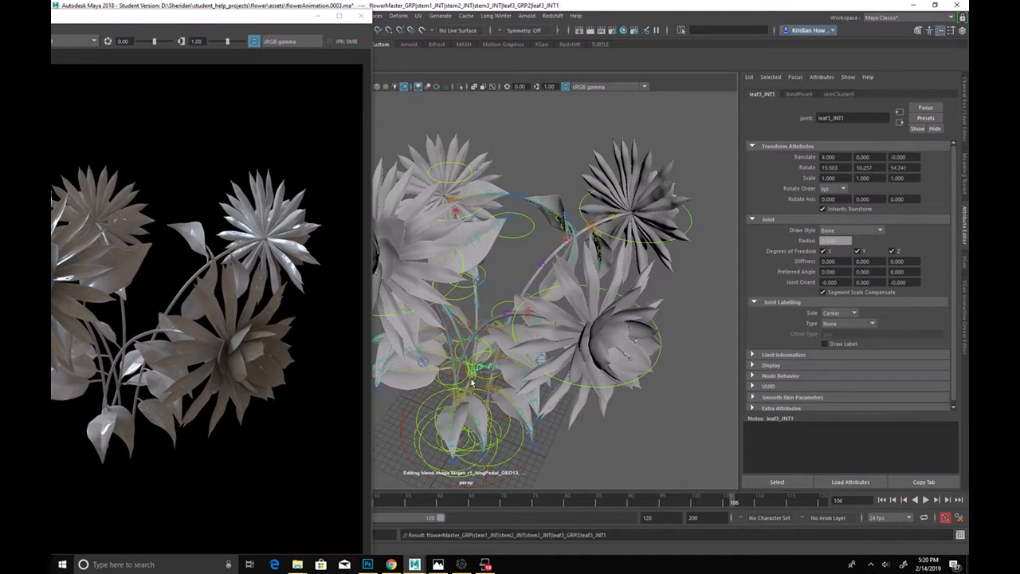
key("e")
left_click_drag(470, 384, 550, 361)
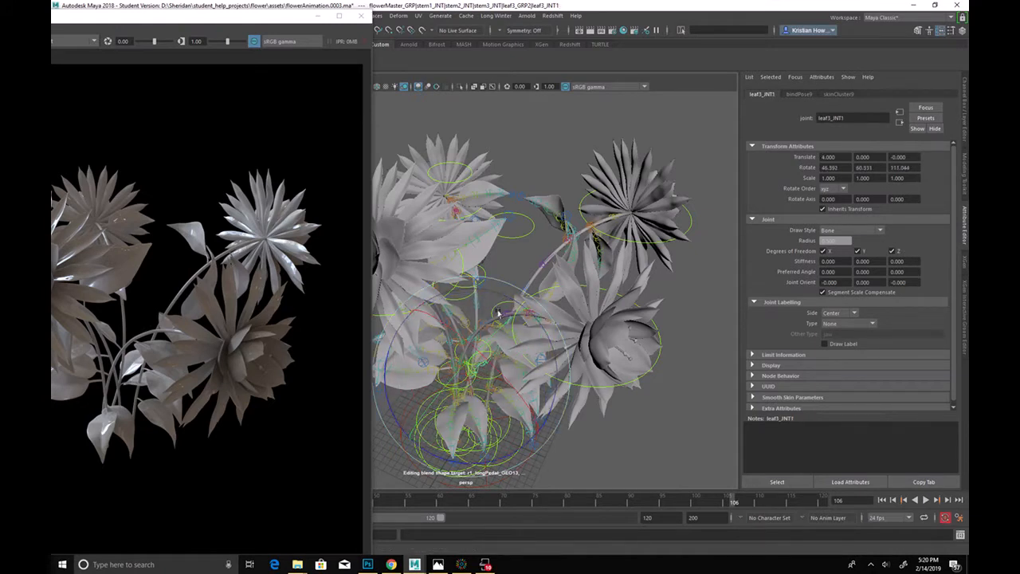
left_click_drag(491, 344, 564, 385)
key("s")
Step: Rotate the leaf1_JNT1 joint on the flowerMaster_GRP stem to adjust that leaf's direction
left_click(476, 346)
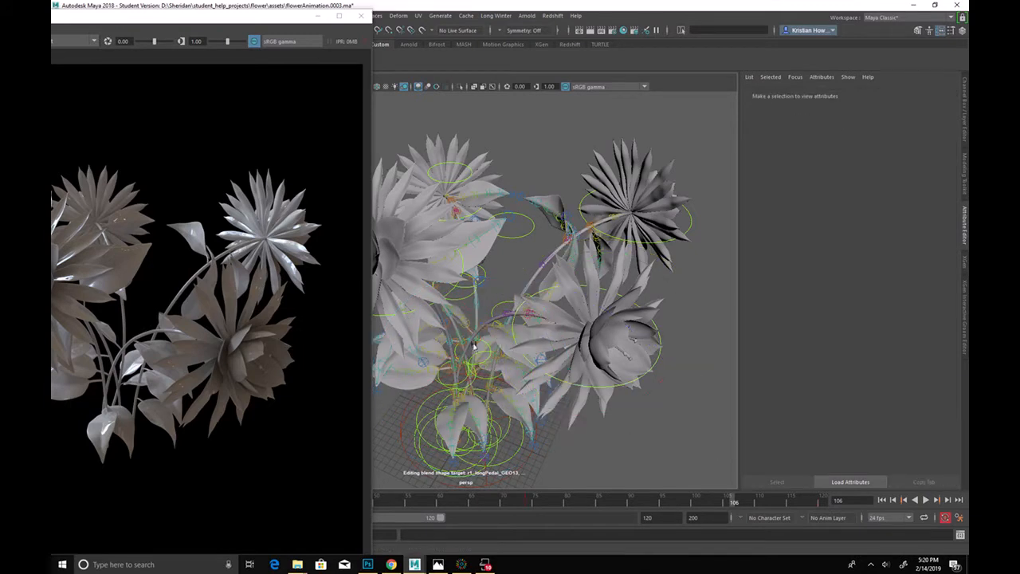
left_click(467, 330)
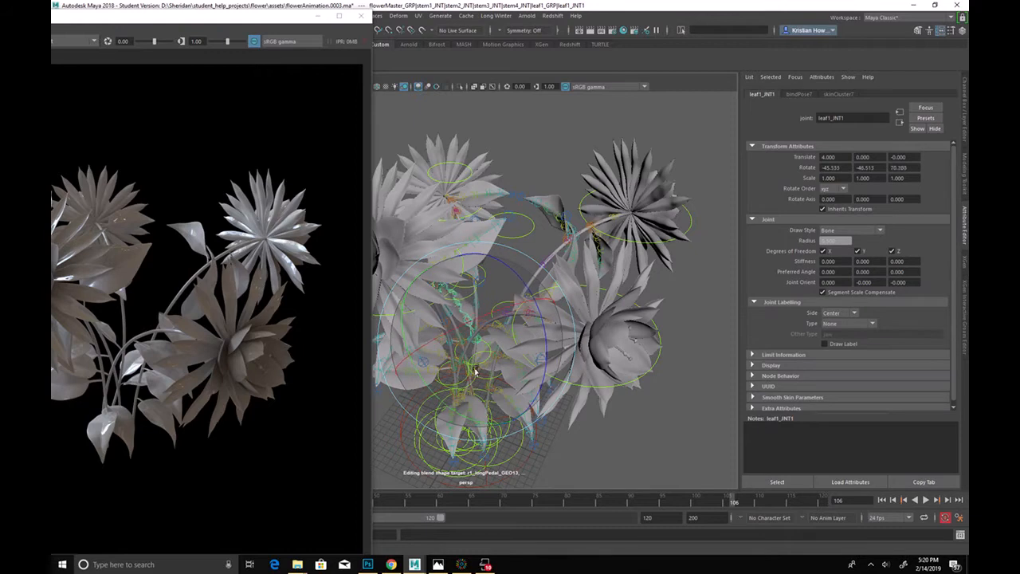
left_click(671, 446)
Step: Reframe the bouquet closer to include the lower leaves and render the current frame in a maximized Render View
left_click_drag(540, 380, 572, 374, "alt")
left_click_drag(446, 239, 474, 199, "alt")
double_click(234, 19)
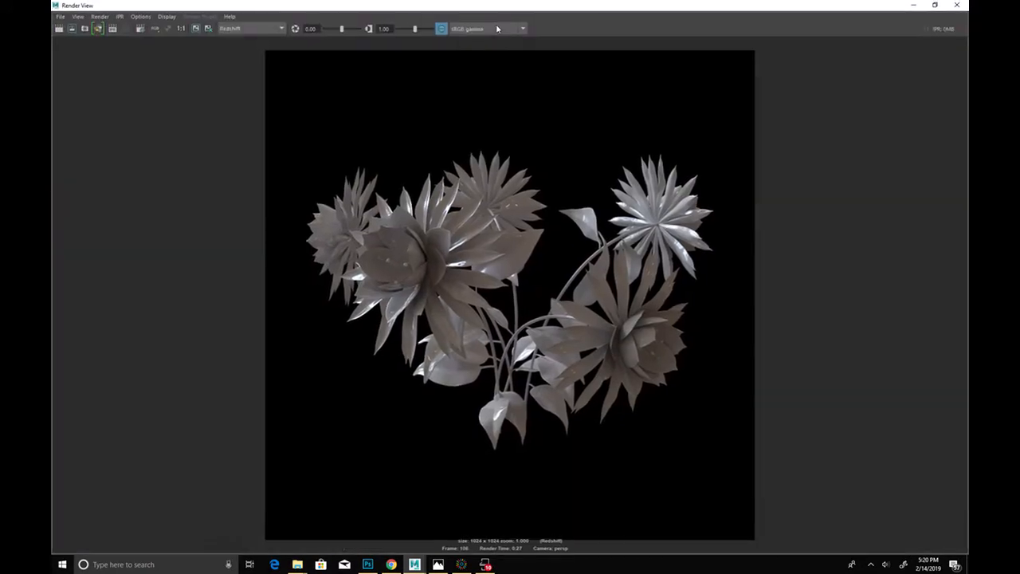
left_click(57, 29)
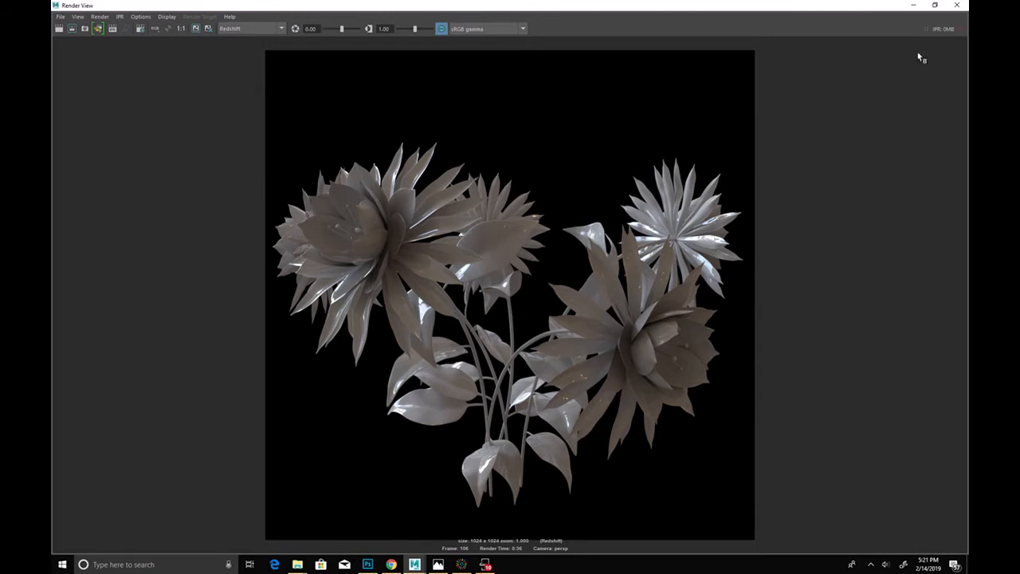
left_click_drag(882, 11, 565, 412)
Step: Rotate leaf4_GRP3 and its joint leaf4_JNT4 on the flowerMaster_GRP stem to turn the leaf below the back flower
left_click(470, 290)
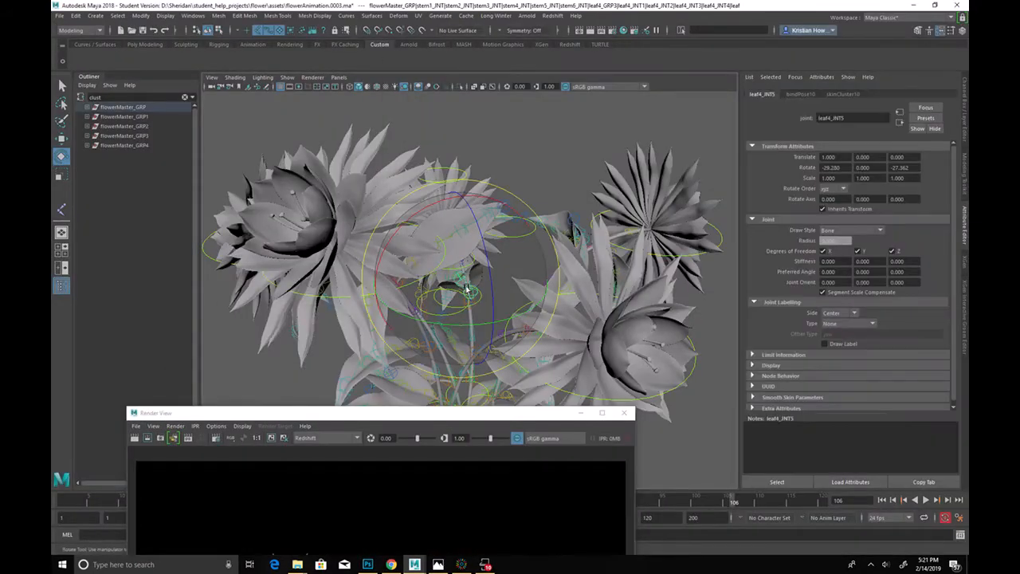
key("Up")
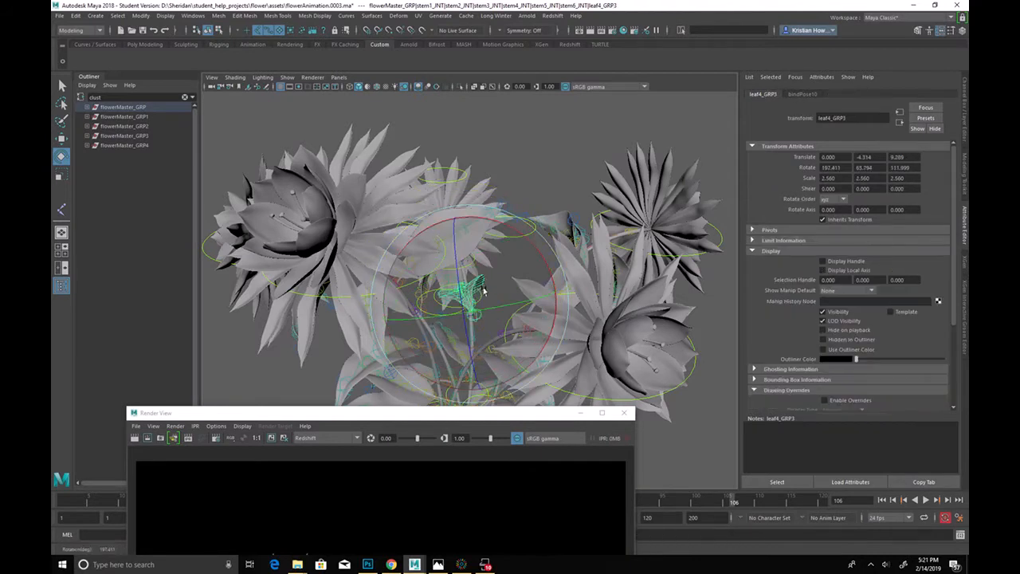
left_click_drag(494, 310, 497, 283)
key("Down")
key("Down")
key("Down")
key("Down")
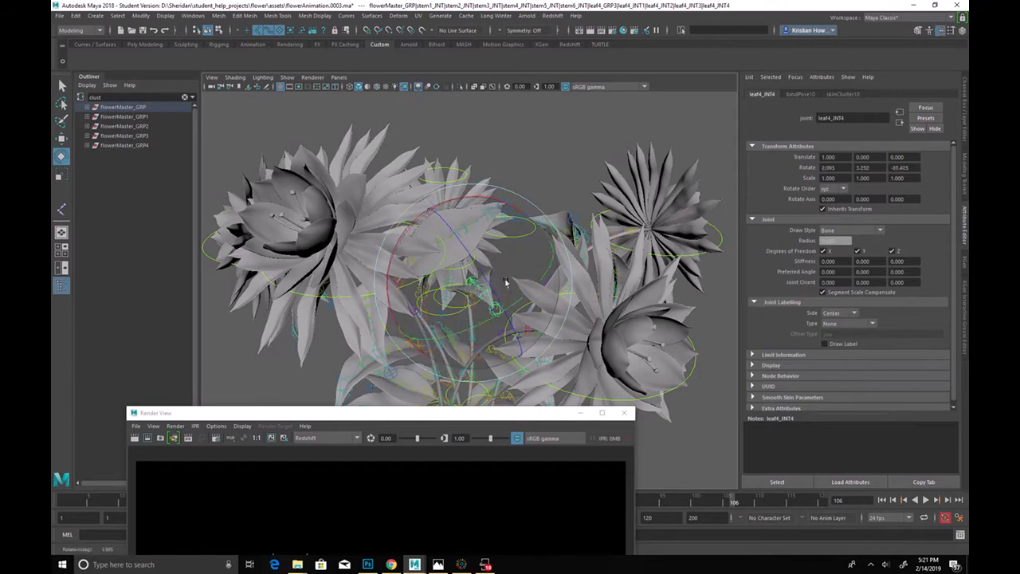
mouse_move(416, 321)
left_mouse_down()
mouse_move(400, 344)
mouse_move(414, 335)
left_mouse_up()
left_click(514, 261)
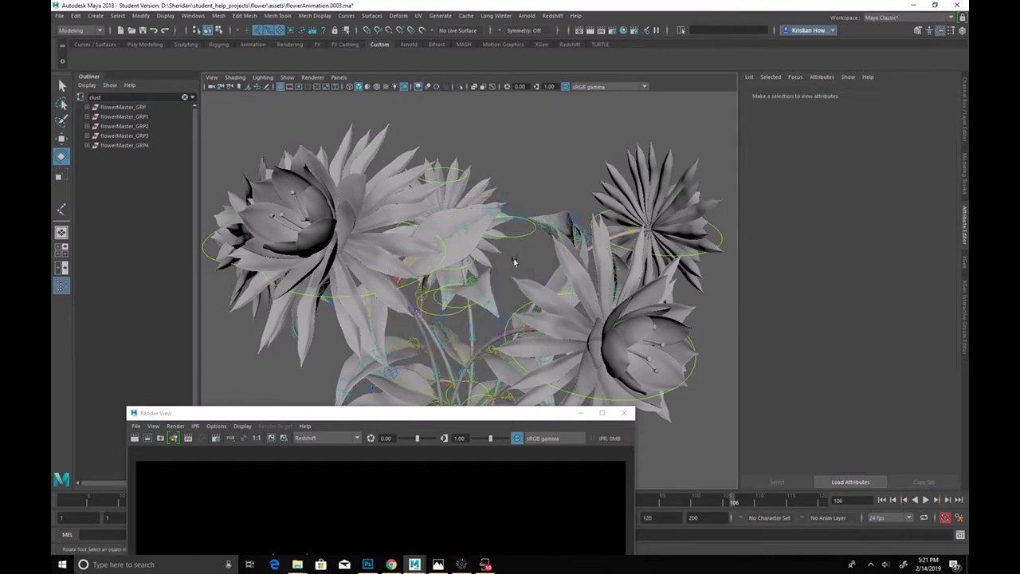
Step: Rotate the leaf4_JNT1 joint so the leaf below the back flower bends down along the stem
left_click(463, 291)
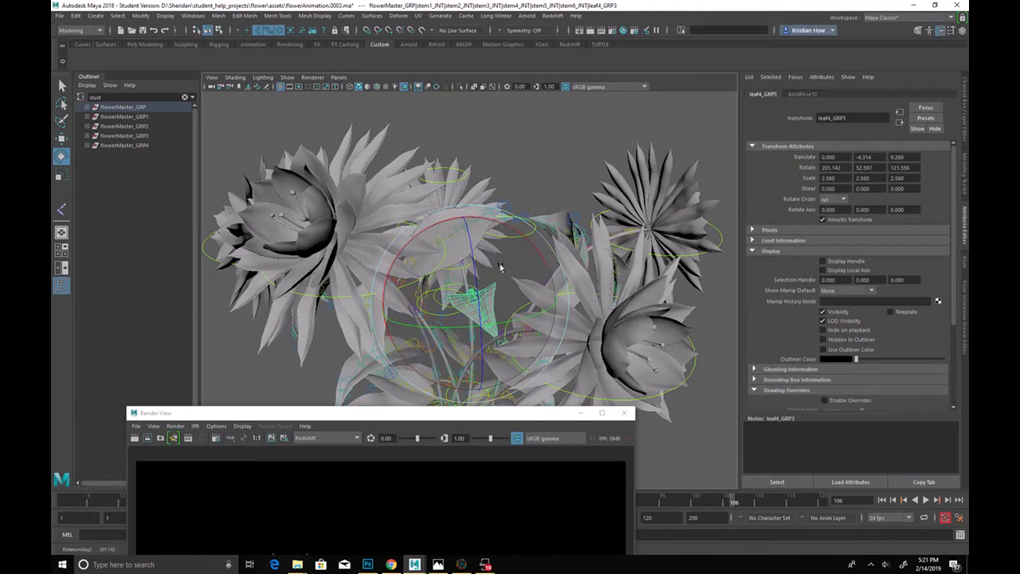
left_click(493, 269)
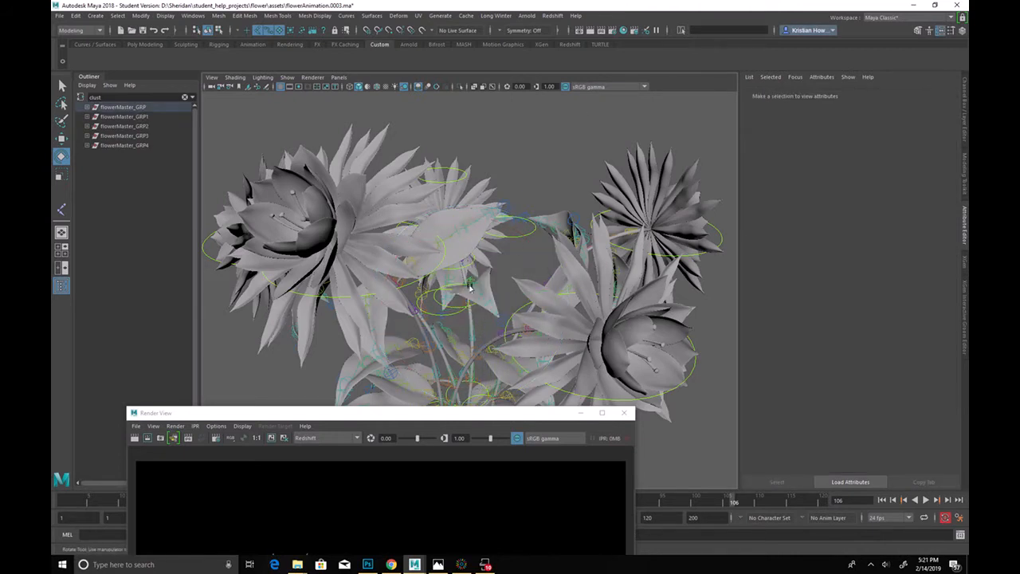
left_click(467, 289)
left_click_drag(504, 262, 502, 335)
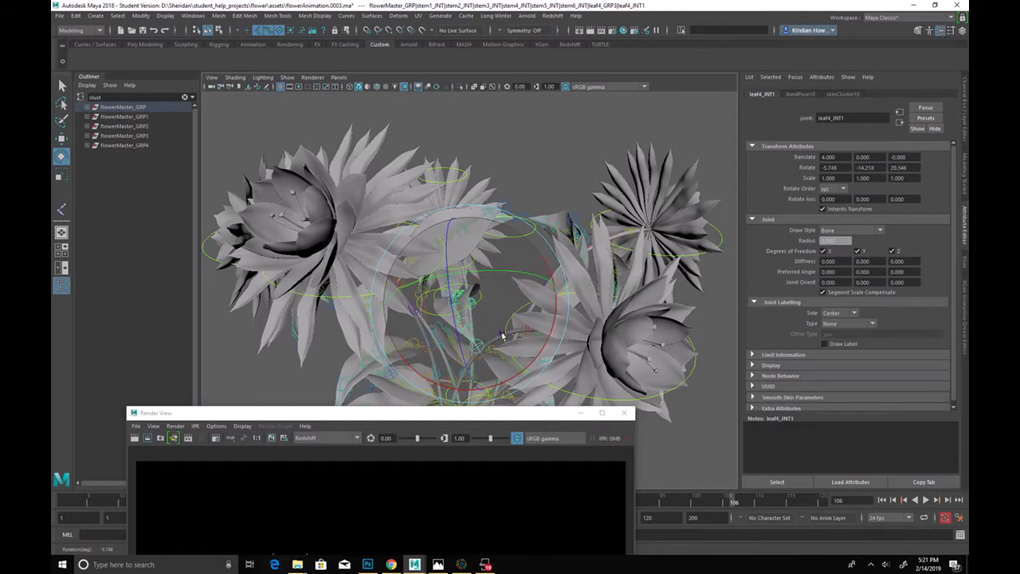
left_click(564, 153)
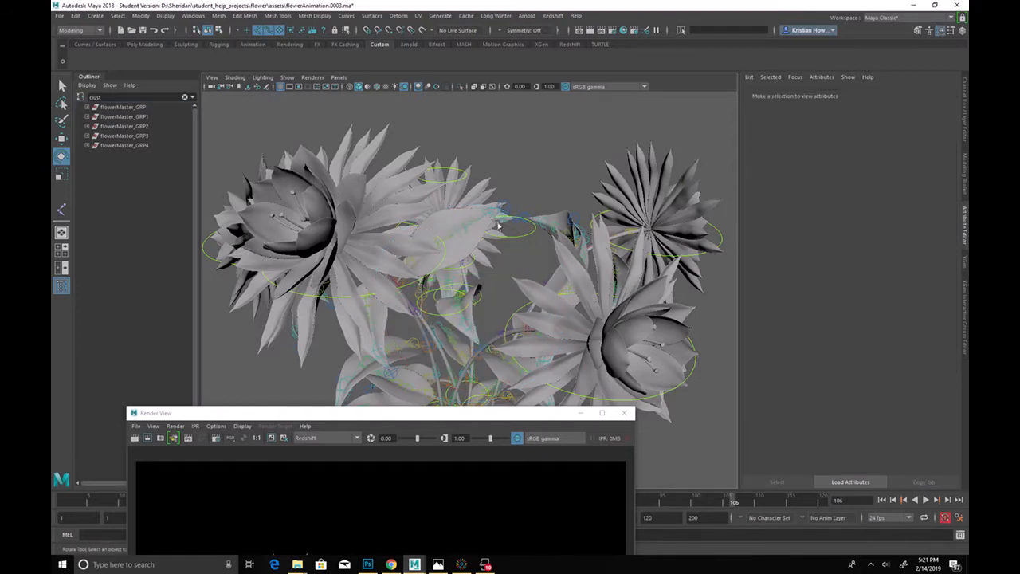
Step: Rotate the leaf5_JNT4 joint of flowerMaster_GRP2 to curl the large upper leaf, and close the Render View
left_click(455, 228)
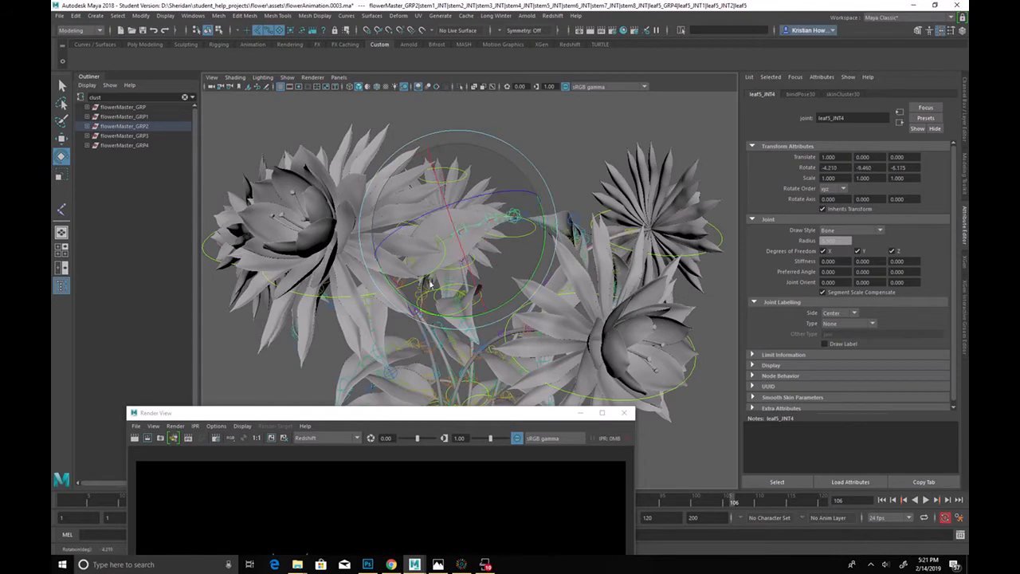
left_click(614, 132)
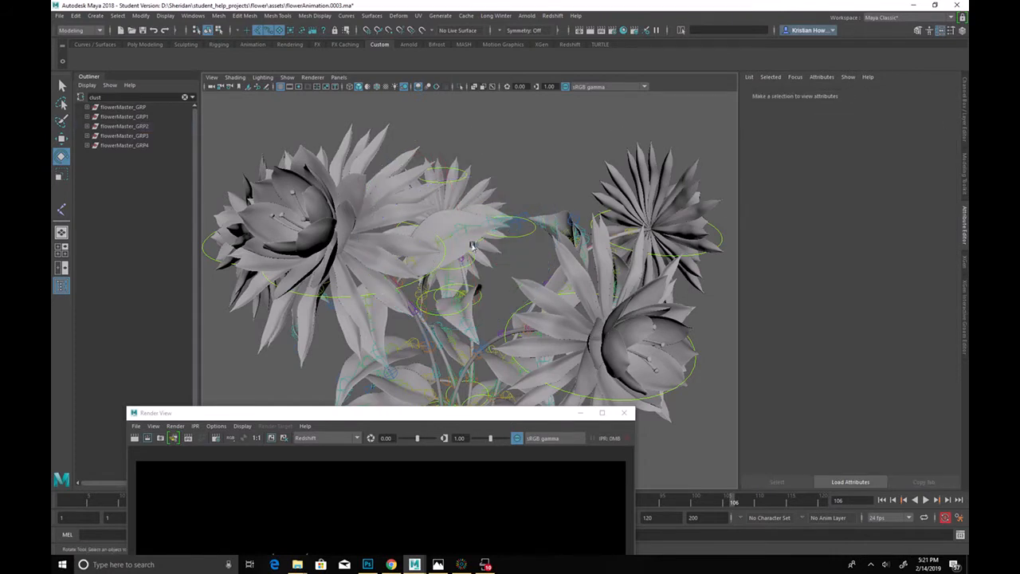
left_click(624, 413)
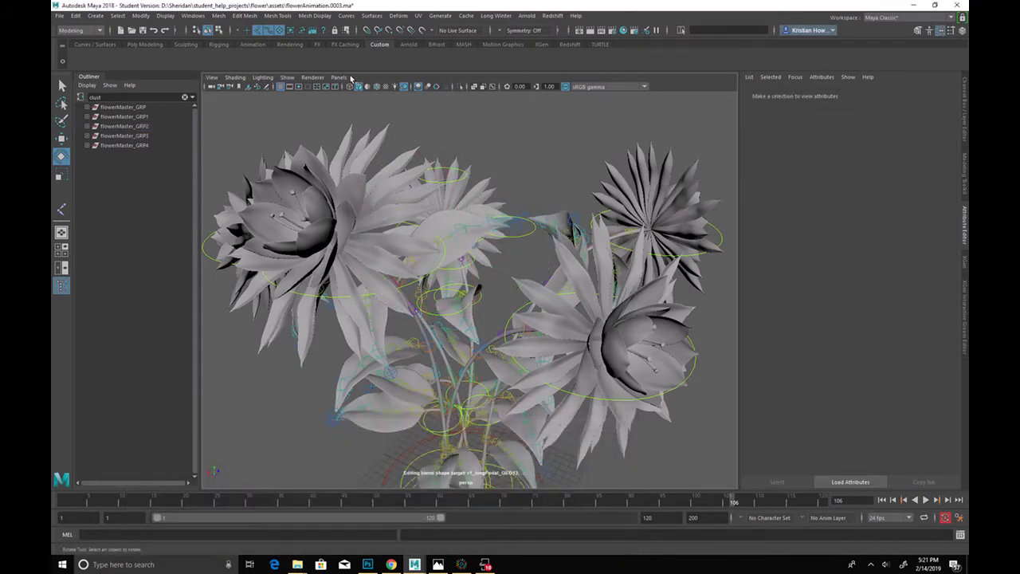
Step: Look through the persp1 camera, orbit around the bouquet, and return to the persp camera
left_click(339, 77)
left_click(465, 89)
left_click(339, 76)
mouse_move(372, 88)
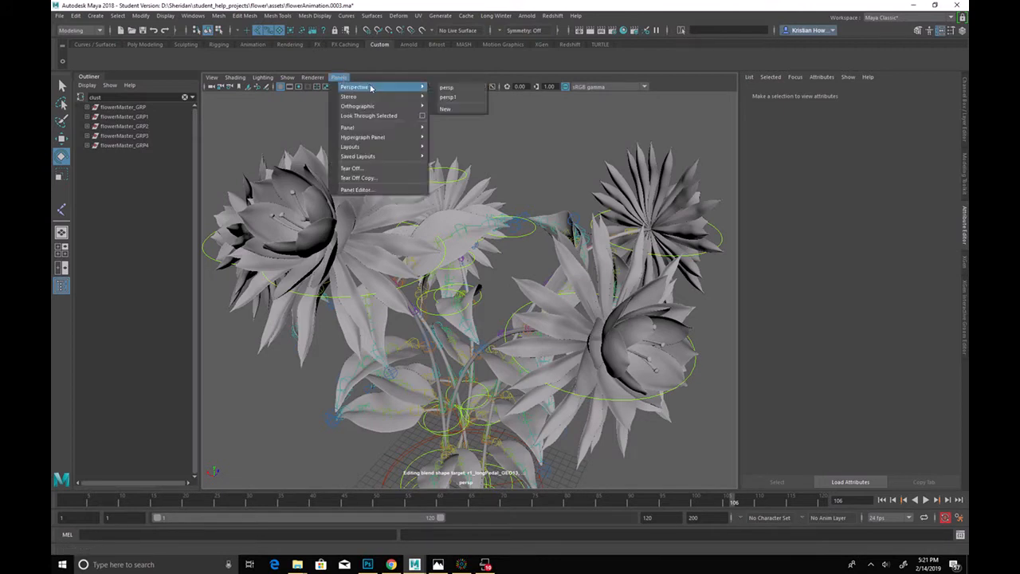
left_click(449, 98)
left_click_drag(536, 282, 294, 337, "alt")
left_click(336, 76)
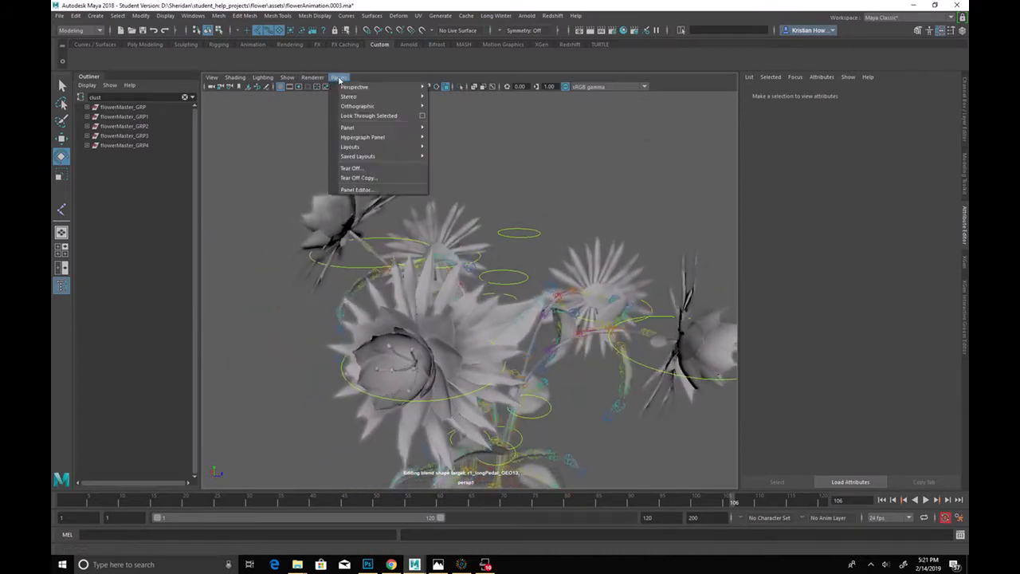
mouse_move(411, 86)
left_click(451, 96)
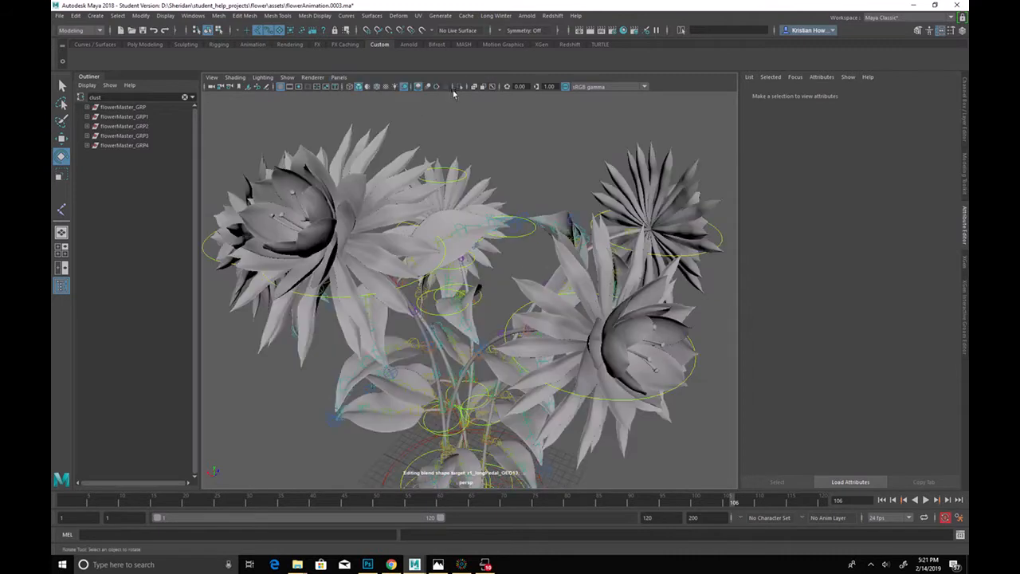
Step: Look through the persp1 camera and frame the whole bouquet from the front
left_click(392, 216)
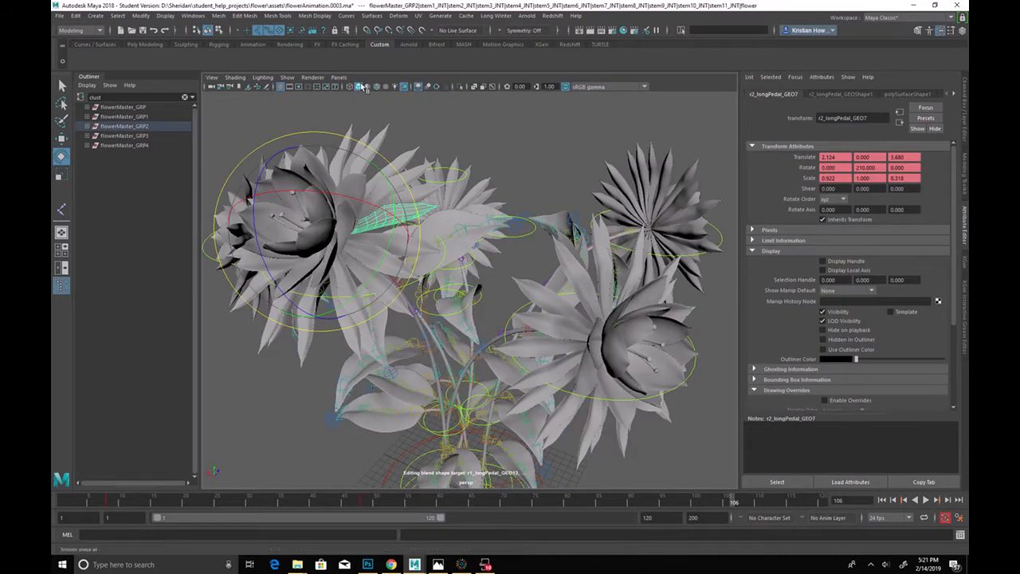
left_click(339, 78)
left_click(446, 86)
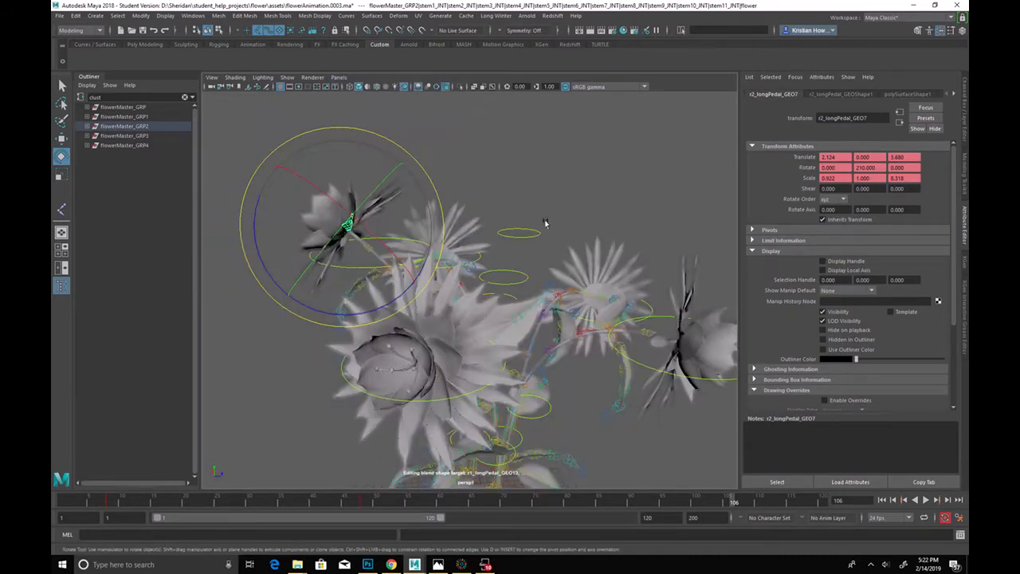
left_click_drag(557, 219, 607, 220, "alt")
scroll(593, 219, "up", 10)
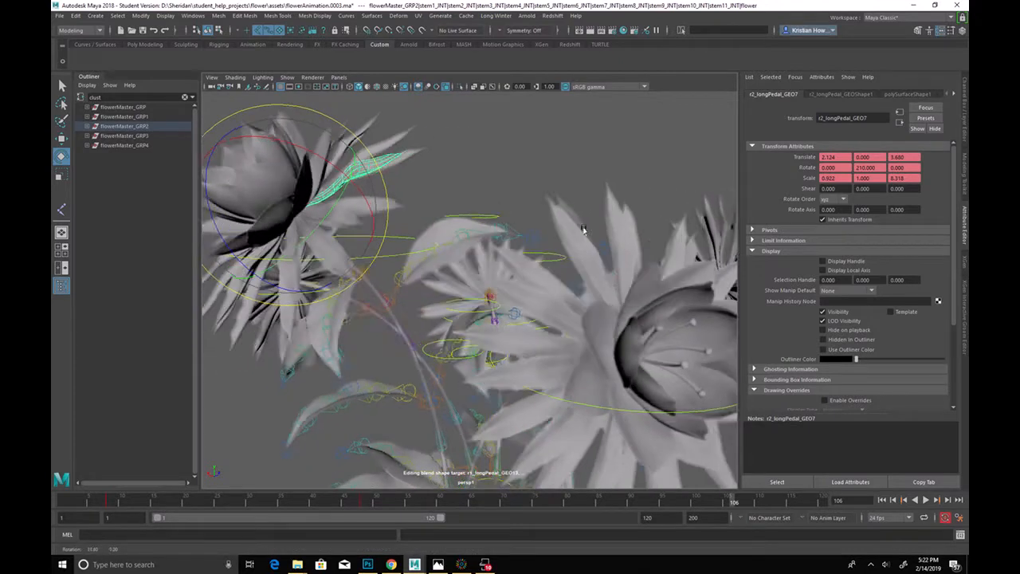
scroll(557, 217, "down", 10)
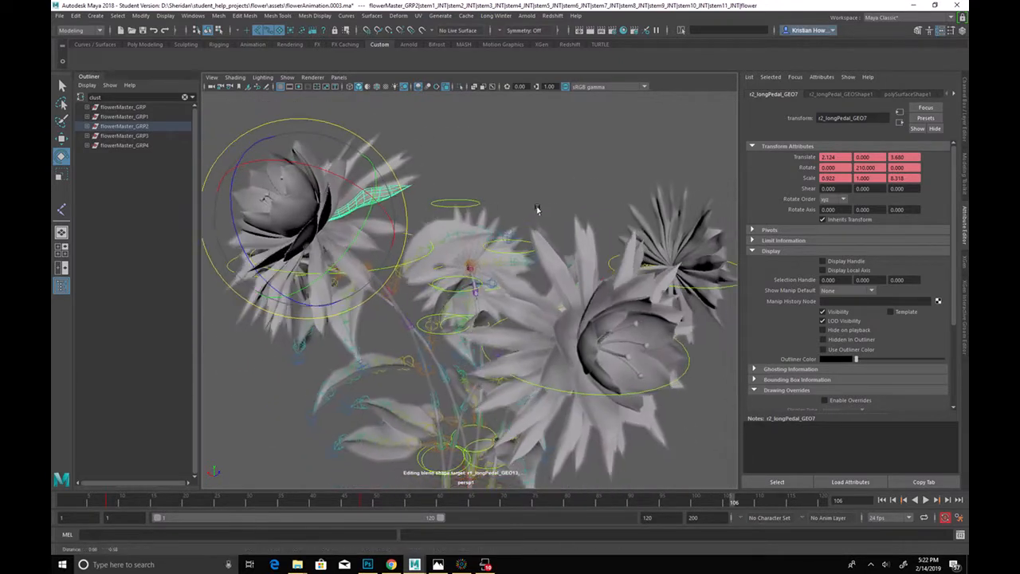
left_click_drag(525, 196, 583, 189, "alt")
scroll(583, 189, "down", 2)
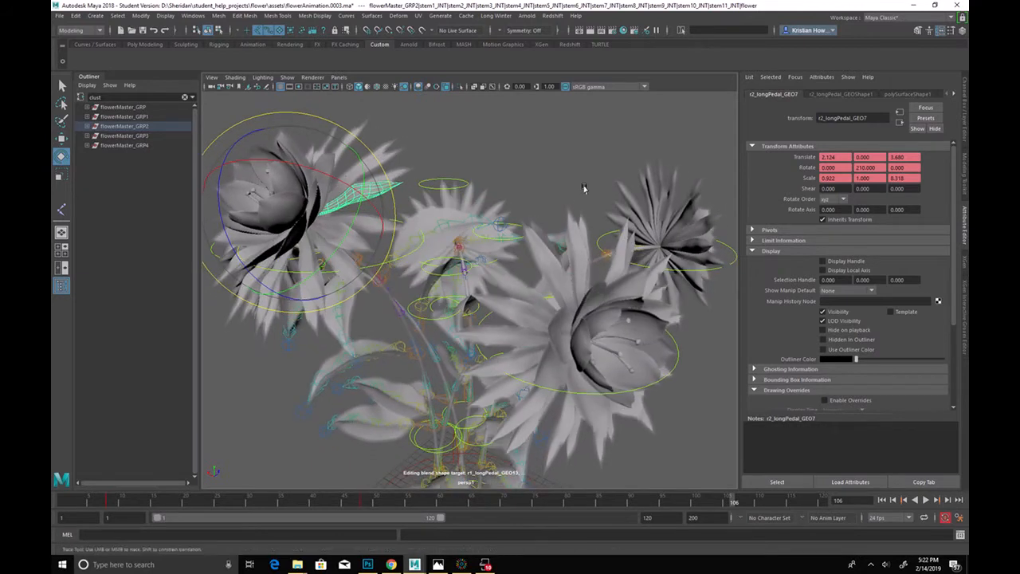
scroll(585, 188, "up", 3)
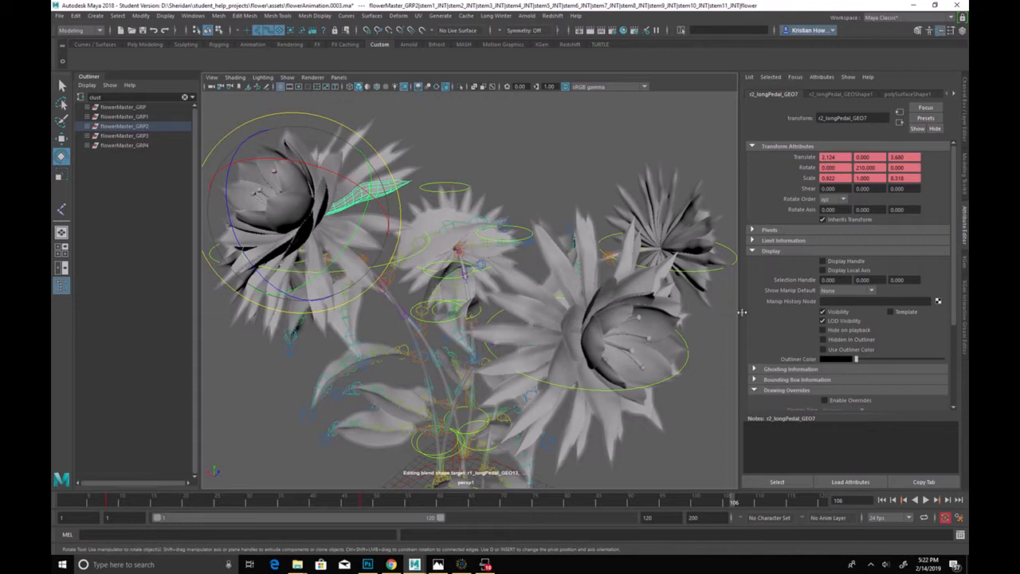
scroll(795, 330, "down", 3)
Step: Select the persp1 camera and set its depth-of-field Focus Distance to about 32.4
left_click(212, 78)
left_click(232, 87)
scroll(810, 334, "up", 5)
left_click(791, 94)
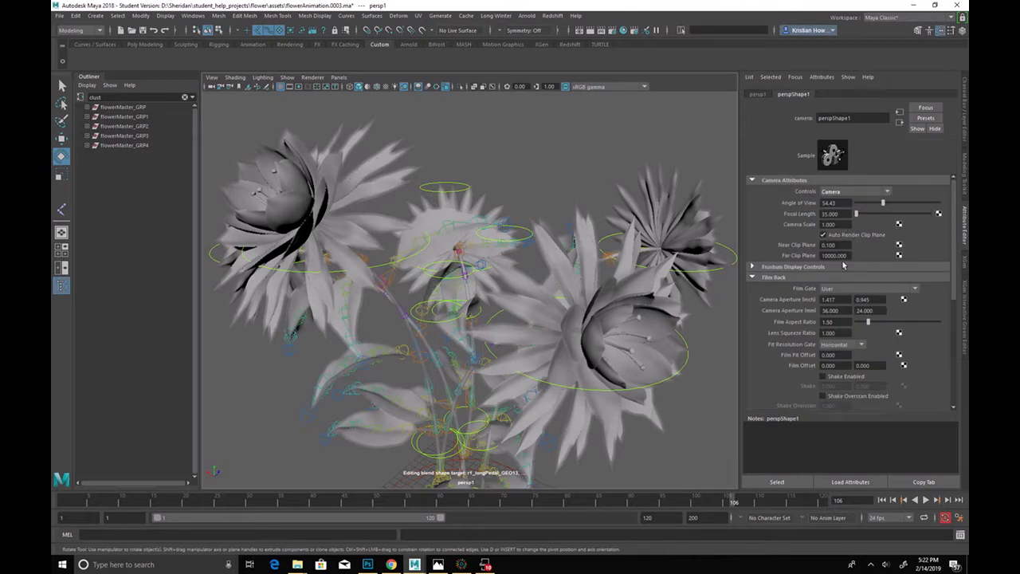
scroll(846, 299, "down", 3)
left_click(781, 366)
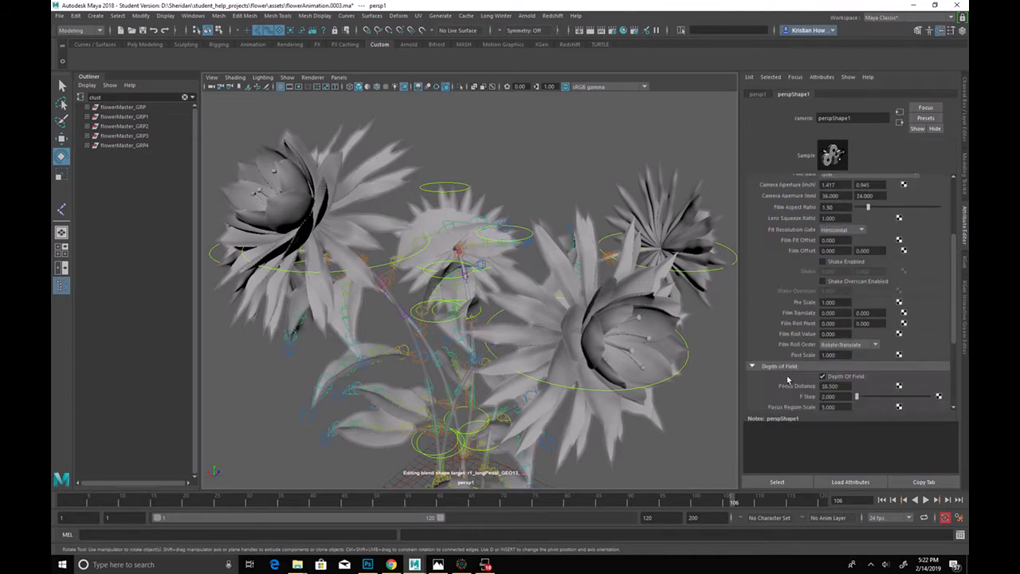
left_click(831, 385)
left_click_drag(831, 386, 787, 383, "ctrl")
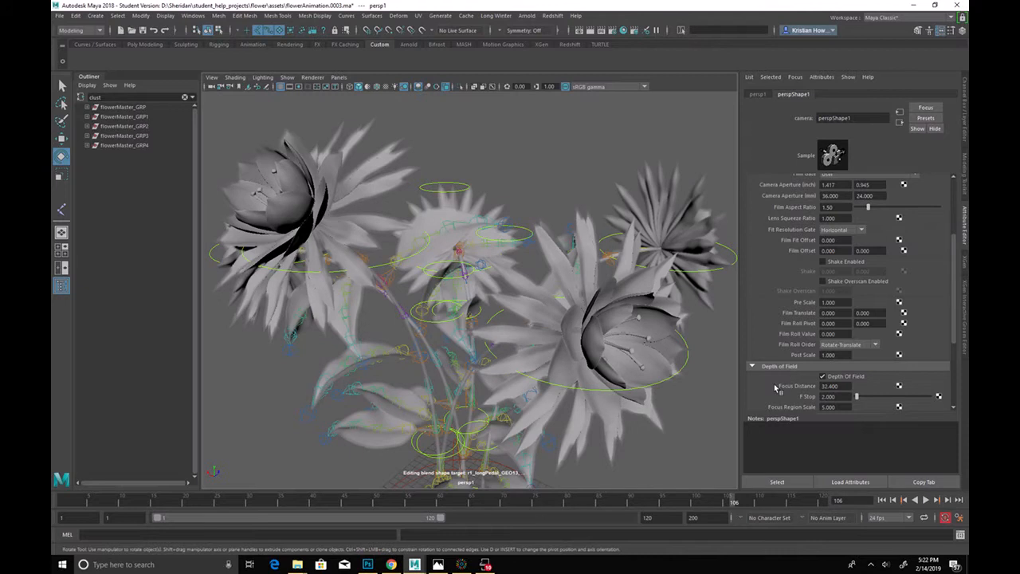
Step: Render the bouquet through the persp1 camera with Redshift and bring the whole Render View window into sight
left_click(590, 31)
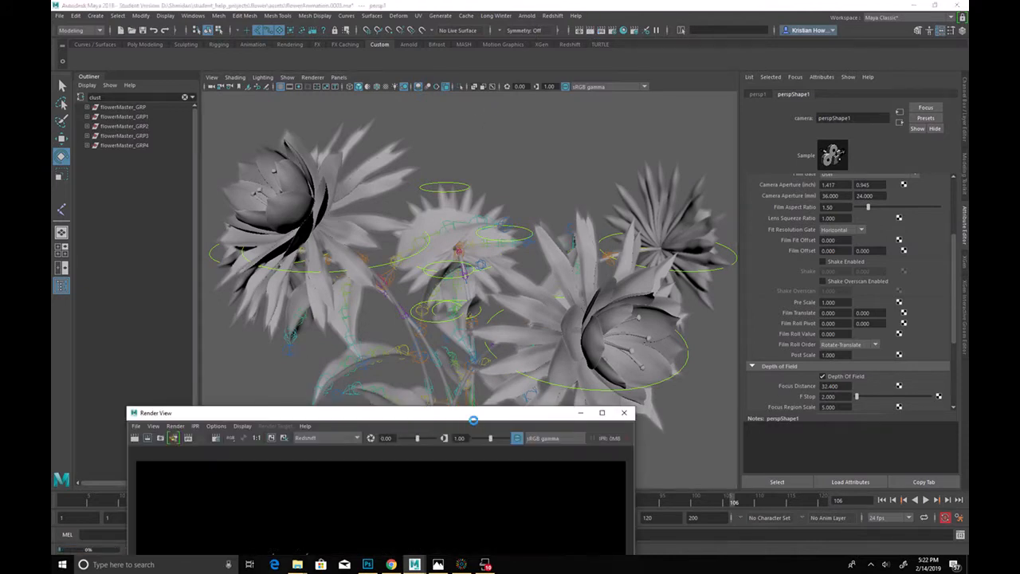
left_click_drag(473, 418, 655, 280)
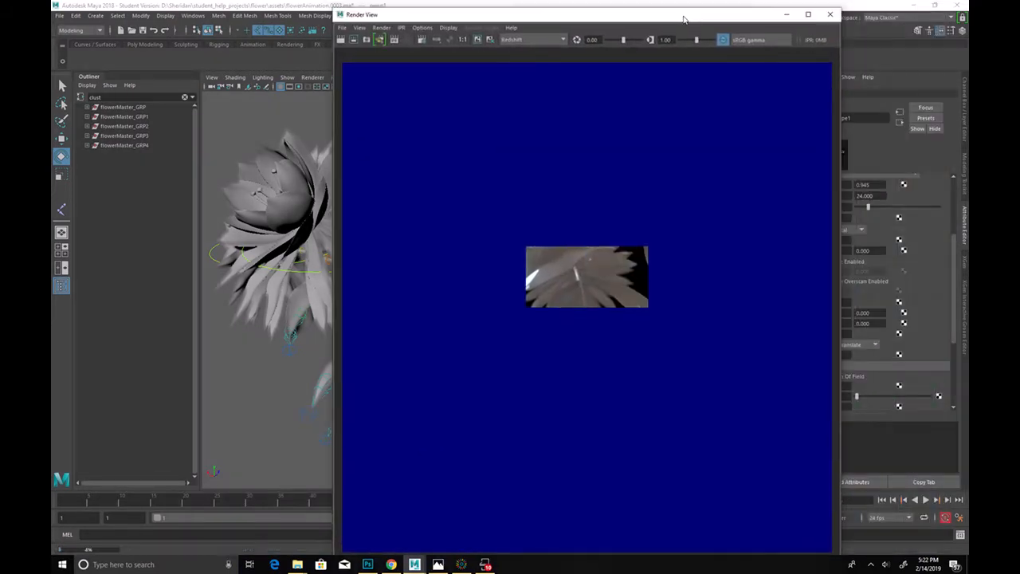
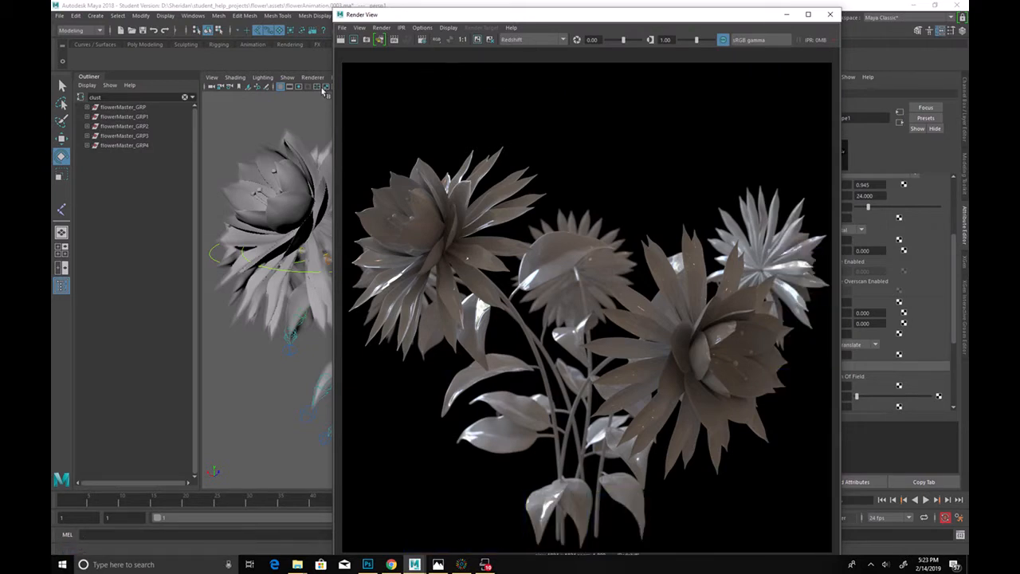
Step: Clear the Outliner's search filter and select rsDomeLight1
double_click(116, 99)
key("BackSpace")
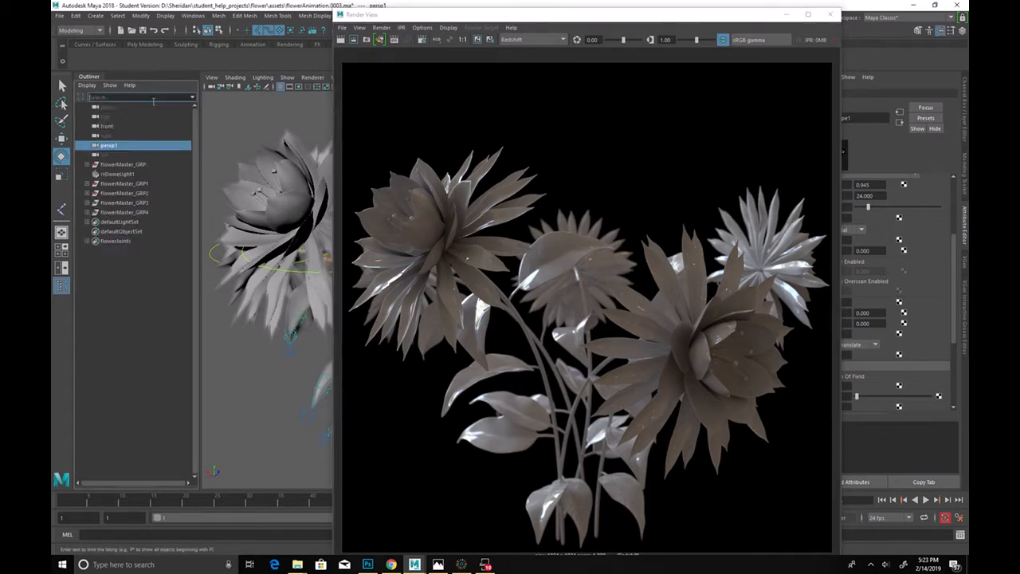
left_click(143, 174)
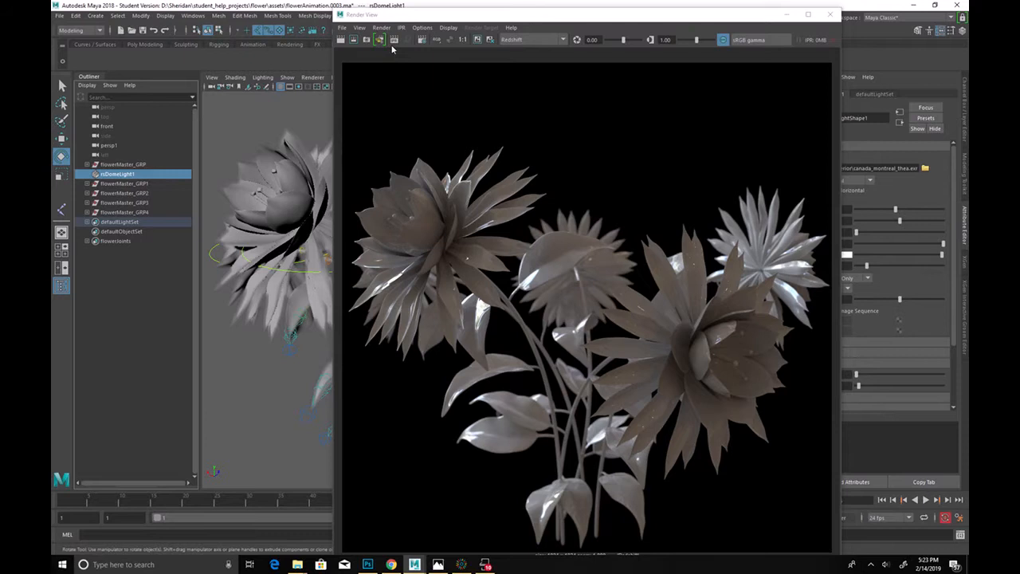
left_click(59, 15)
left_click(94, 78)
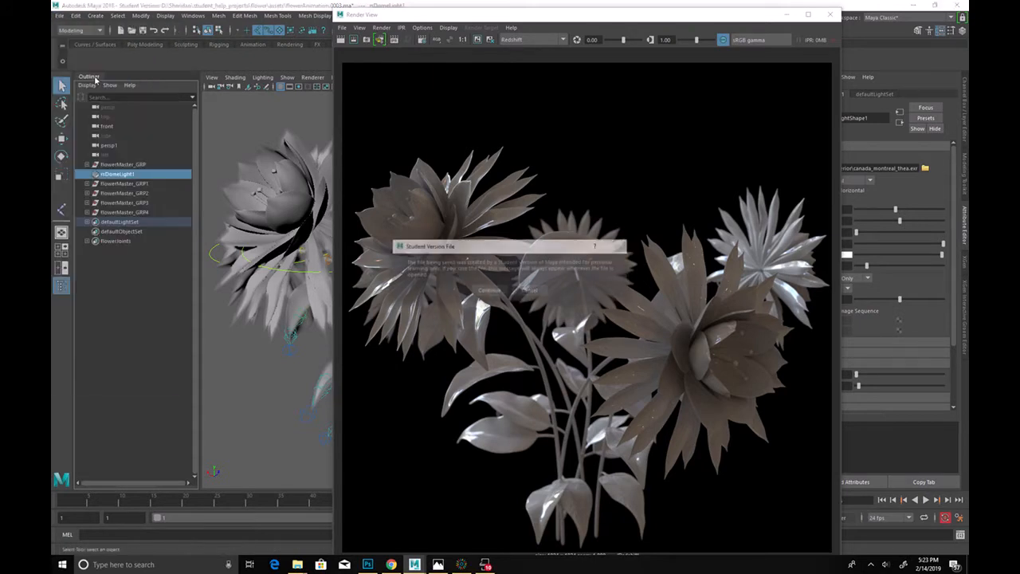
left_click(529, 290)
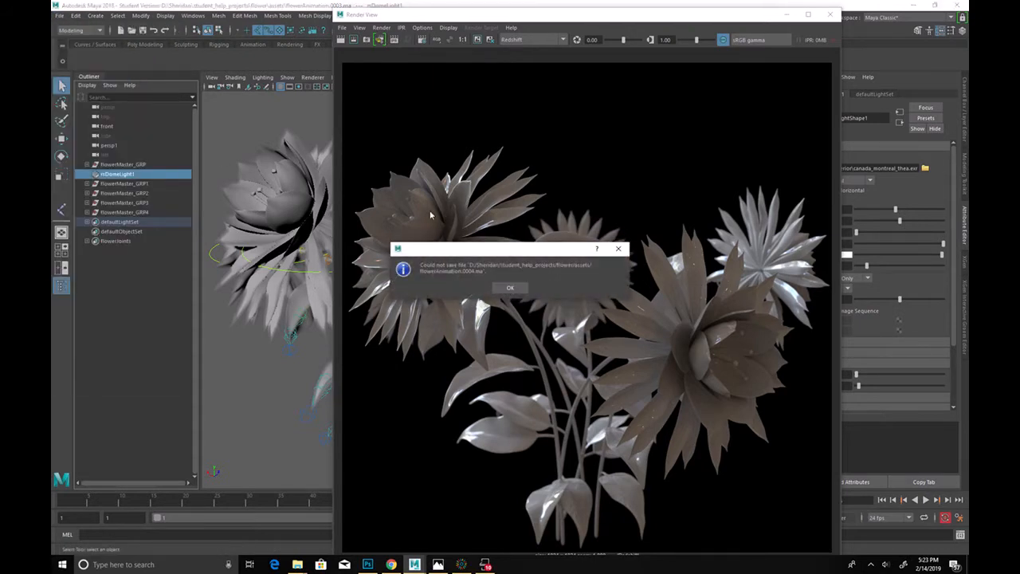
left_click(512, 289)
Step: Increment and save the scene as flowerAnimation.0004.ma
left_click(59, 15)
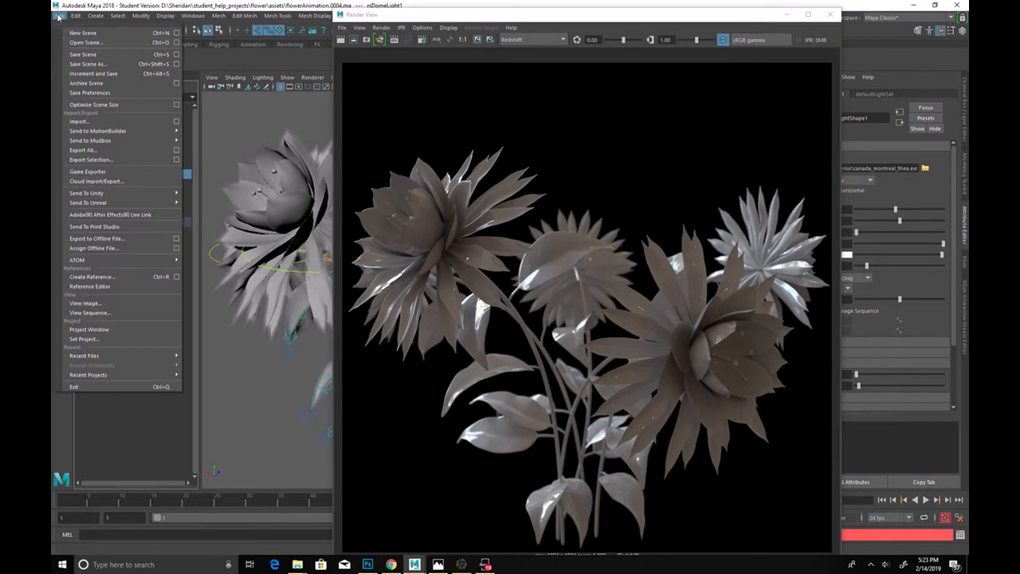
left_click(93, 73)
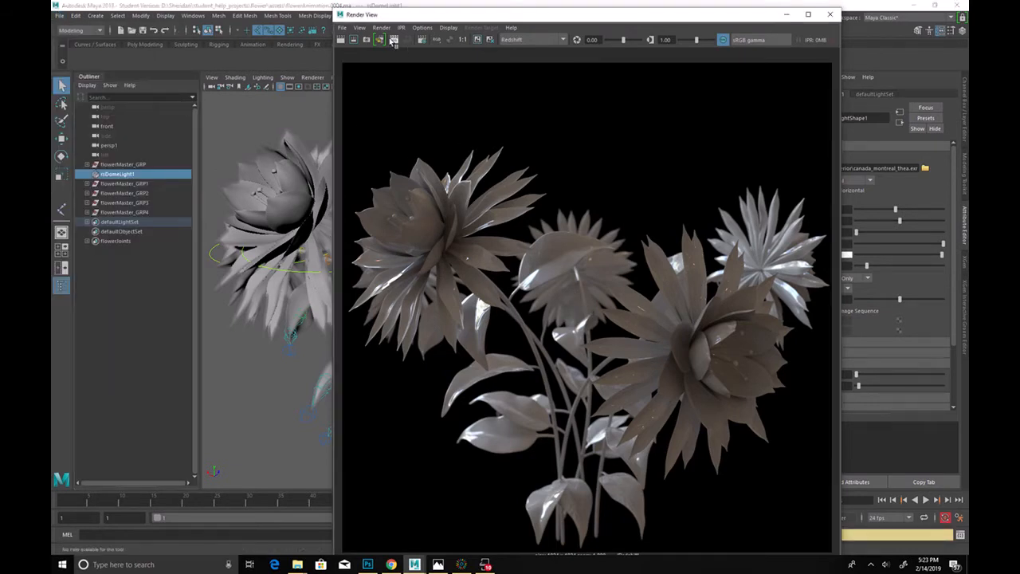
Step: Start an interactive Redshift IPR render and place the Render View beside the bouquet viewport
left_click(394, 39)
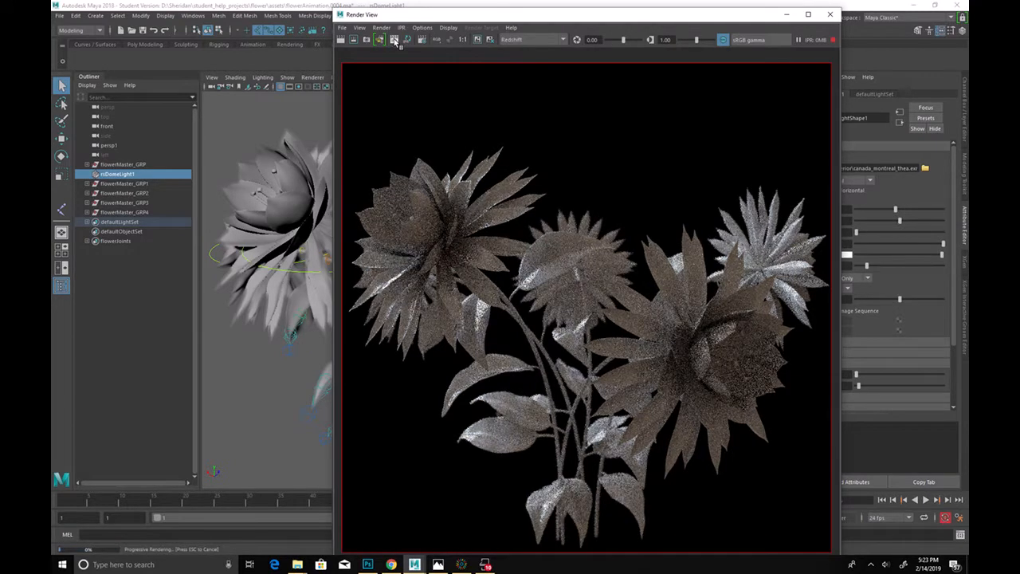
left_click_drag(489, 16, 681, 19)
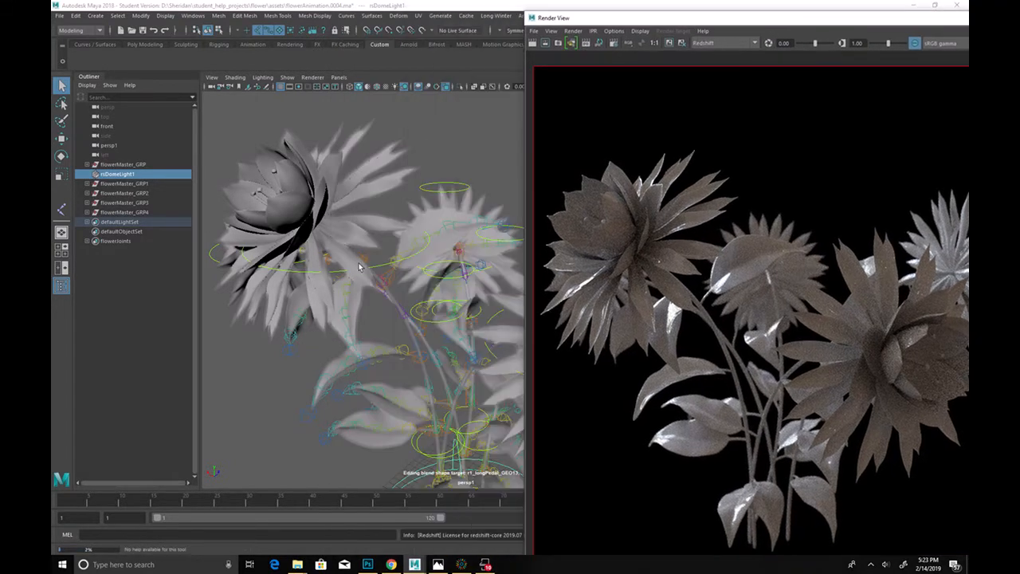
Step: Try rotating rsDomeLight1 in the persp1 view to change the lighting on the flowers, and show the four-view layout
left_click(355, 454)
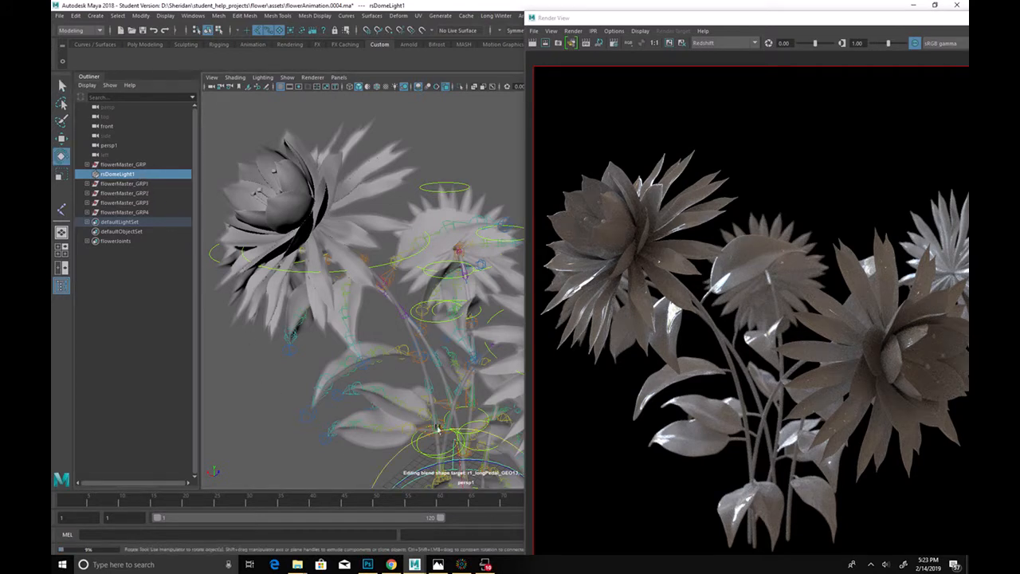
key("e")
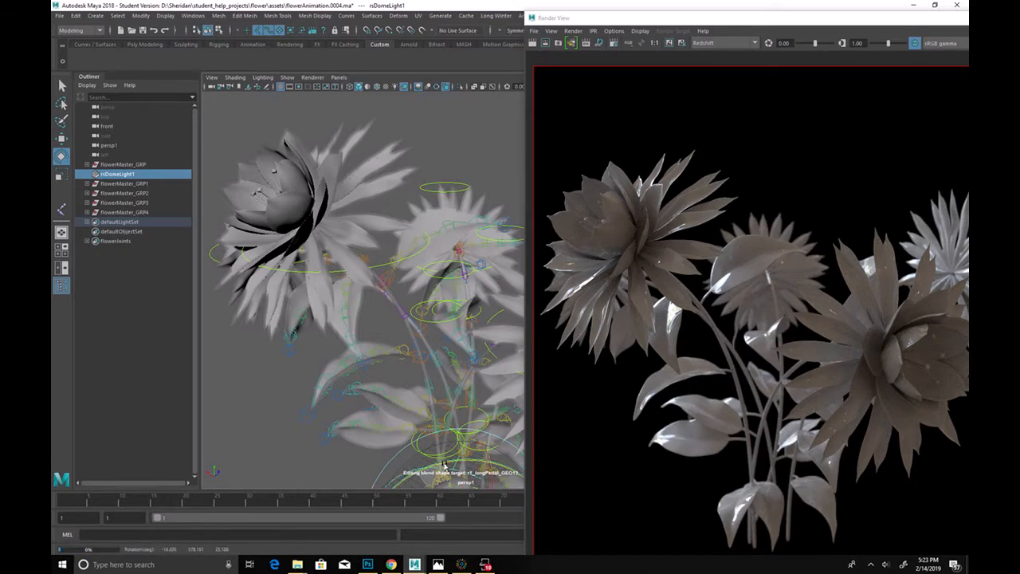
middle_click_drag(266, 418, 335, 404)
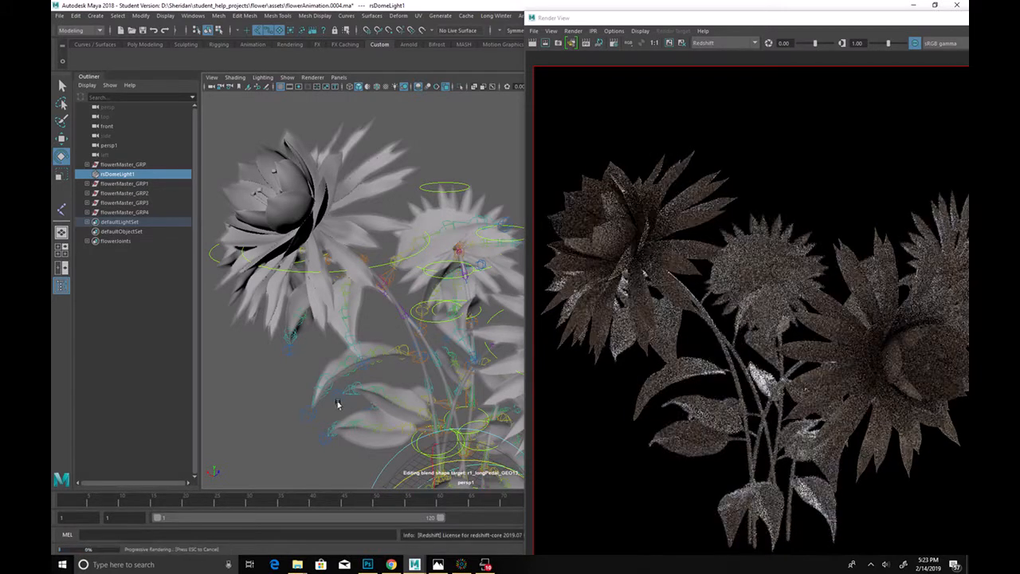
key("space")
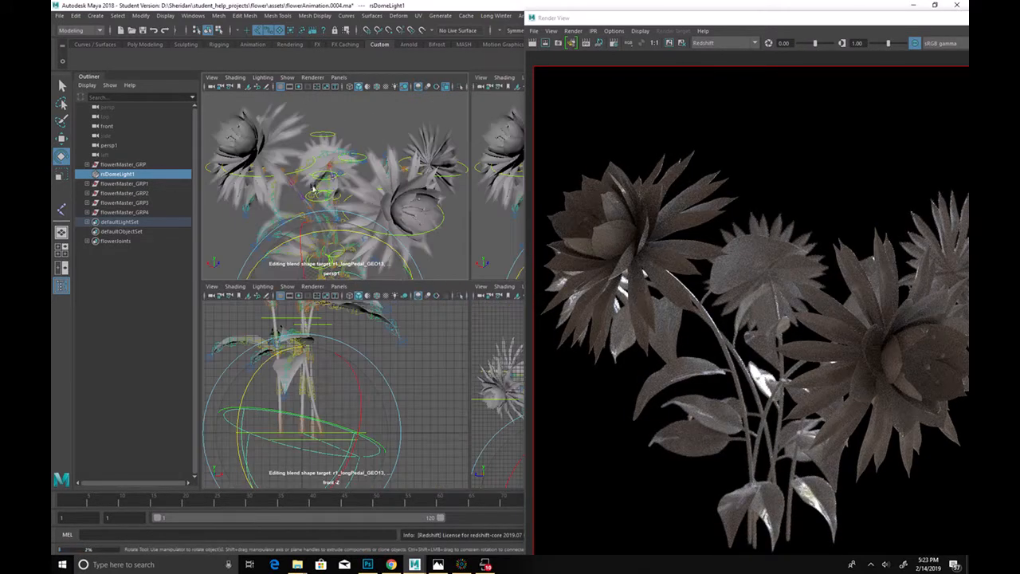
Step: Undo the trial rotations of rsDomeLight1, comparing the lighting in the IPR render and checking the base of the stems
key("ctrl+z")
key("ctrl+z")
key("ctrl+z")
key("ctrl+z")
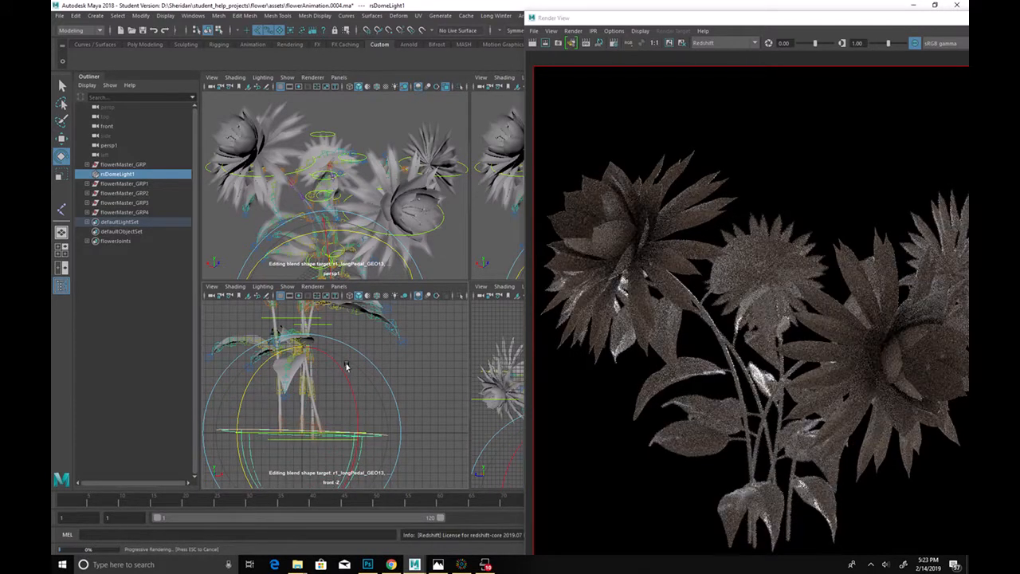
key("shift+z")
key("shift+z")
key("ctrl+z")
key("ctrl+z")
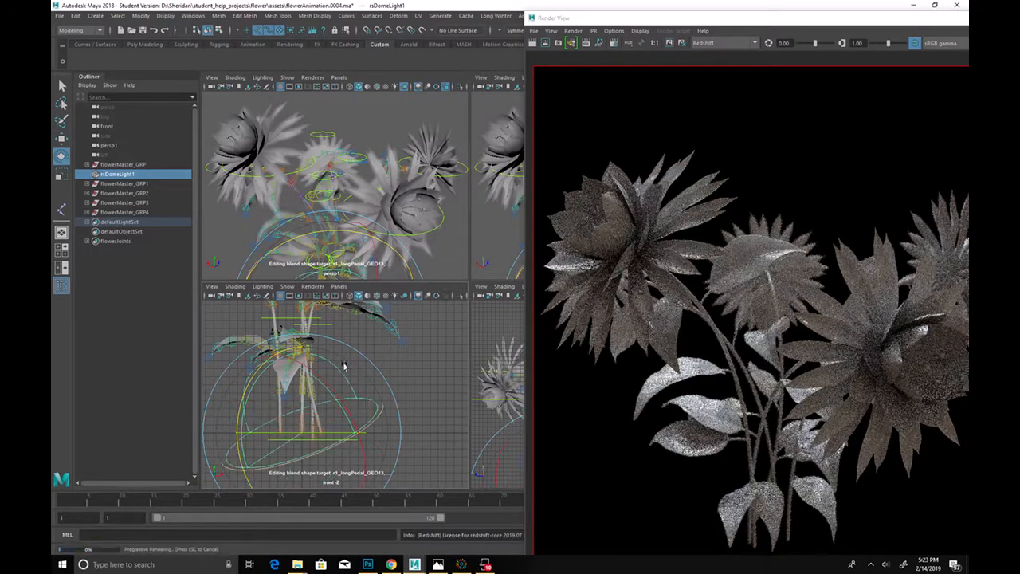
left_click_drag(296, 263, 322, 231, "alt")
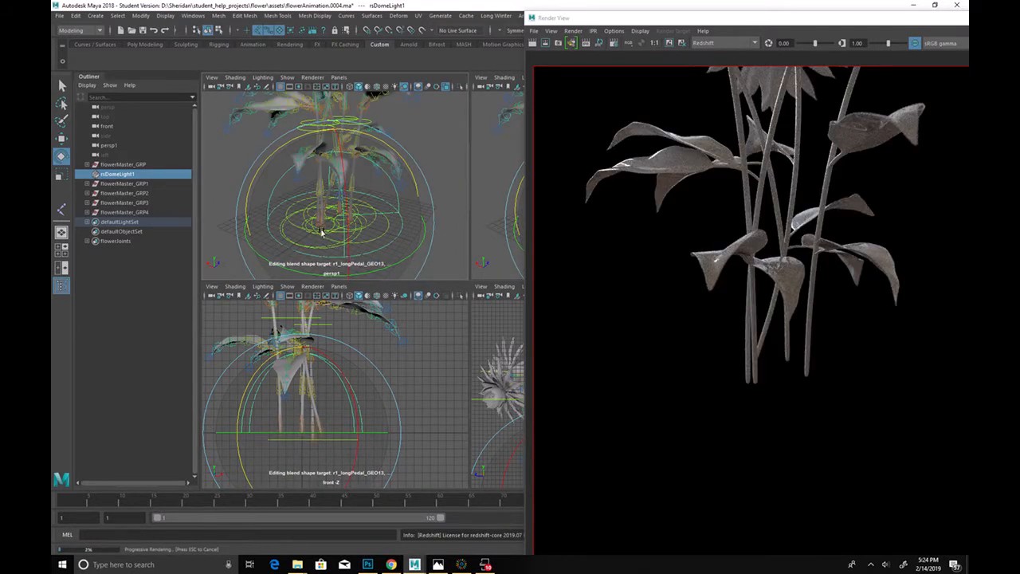
scroll(322, 232, "up", 5)
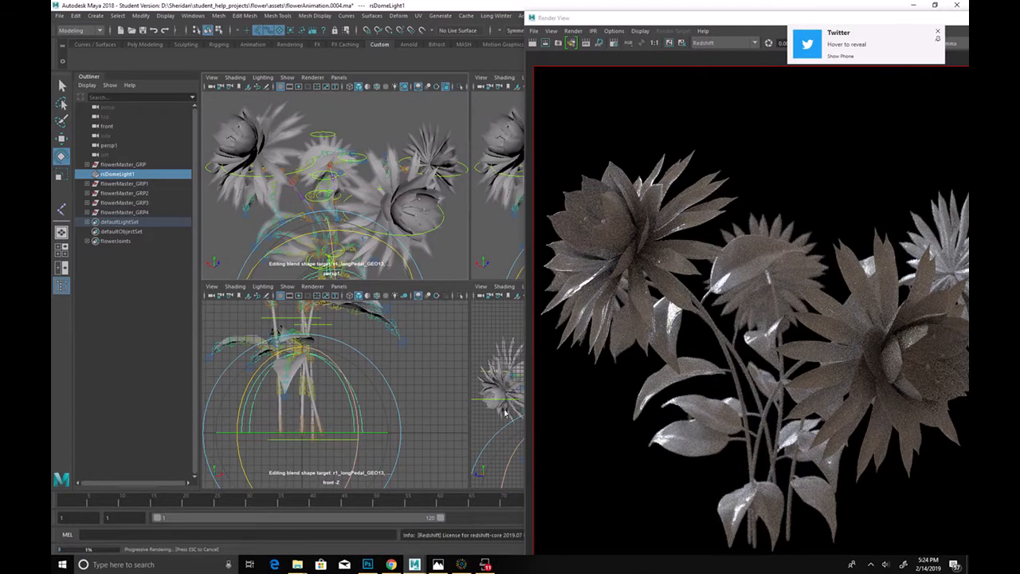
Step: Rotate rsDomeLight1 in the maximized side view so the front petals catch the light, and uncover the light's attributes
key("space")
scroll(370, 317, "down", 3)
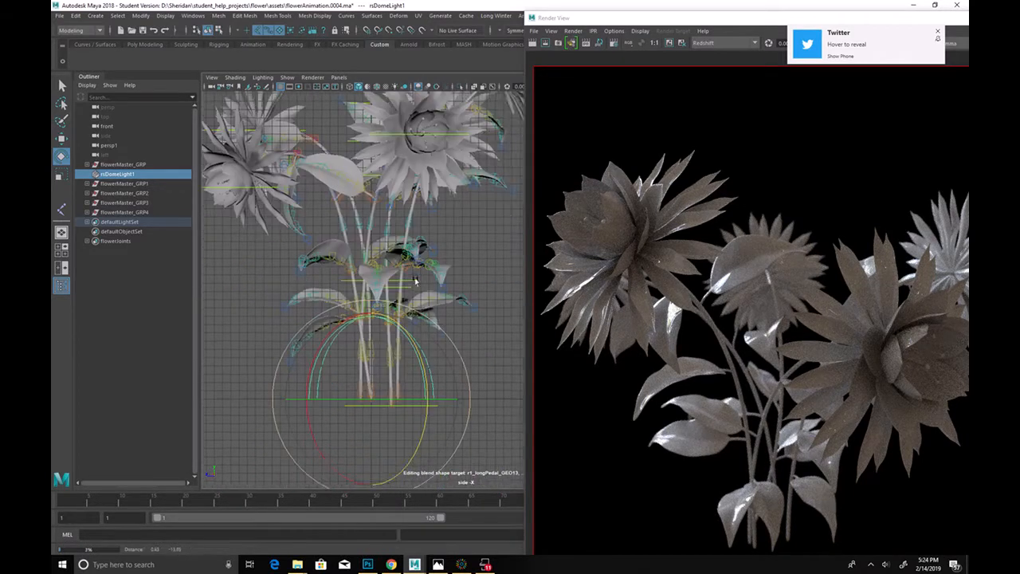
left_click_drag(364, 330, 253, 337)
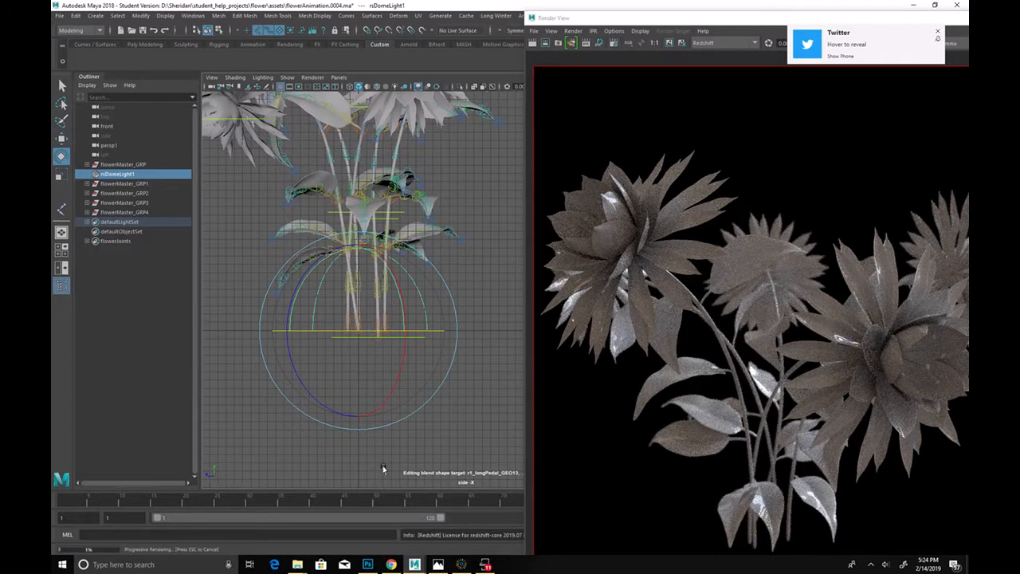
left_click_drag(341, 455, 310, 439)
left_click_drag(717, 18, 298, 16)
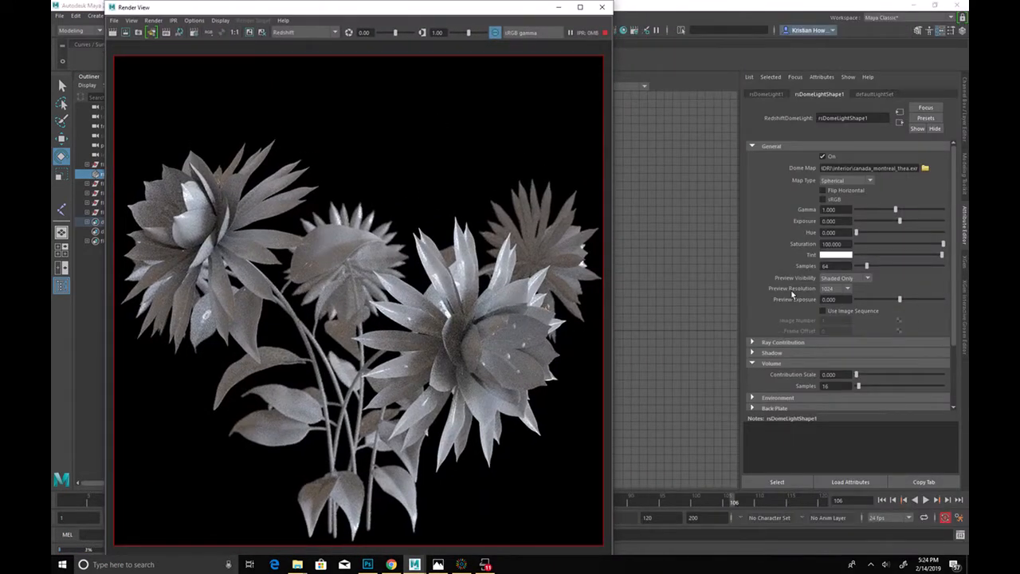
Step: Select the leaf1_GEO1 leaf mesh of flowerMaster_GRP2 in the side view, moving the Render View out of the way and back
left_click_drag(499, 4, 495, 224)
left_click(410, 103)
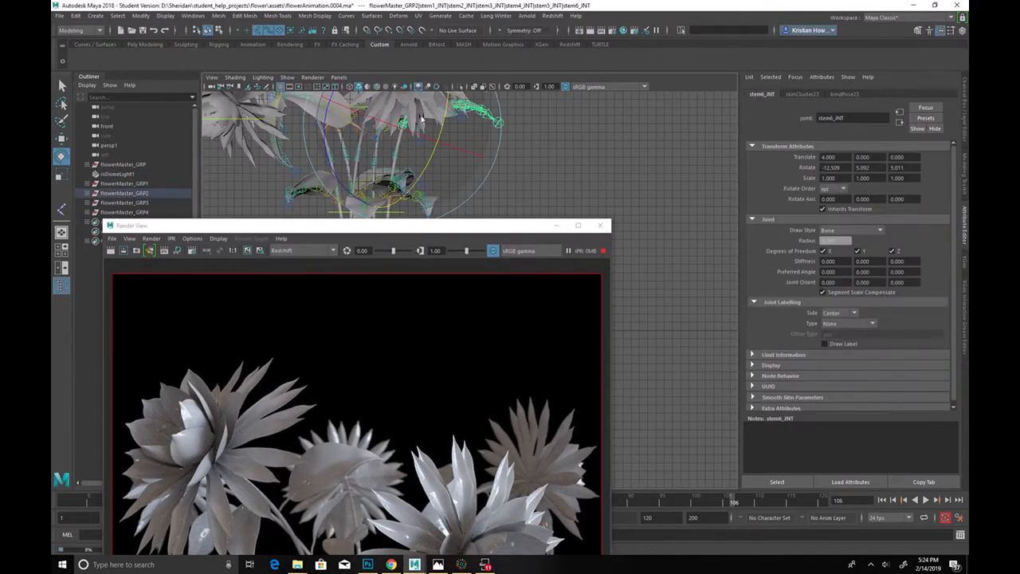
left_click(461, 167)
left_click(437, 198)
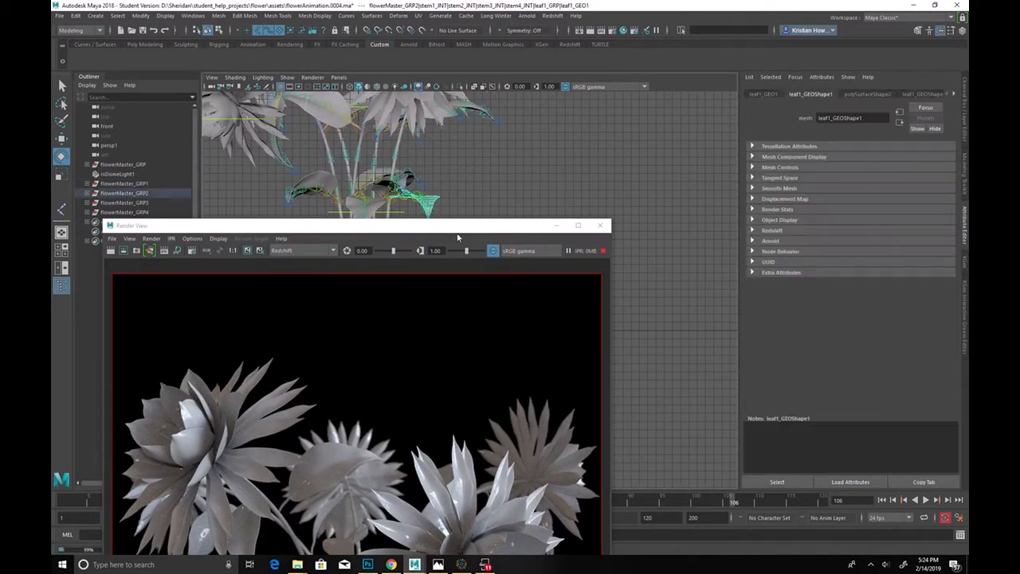
left_click_drag(465, 225, 474, 27)
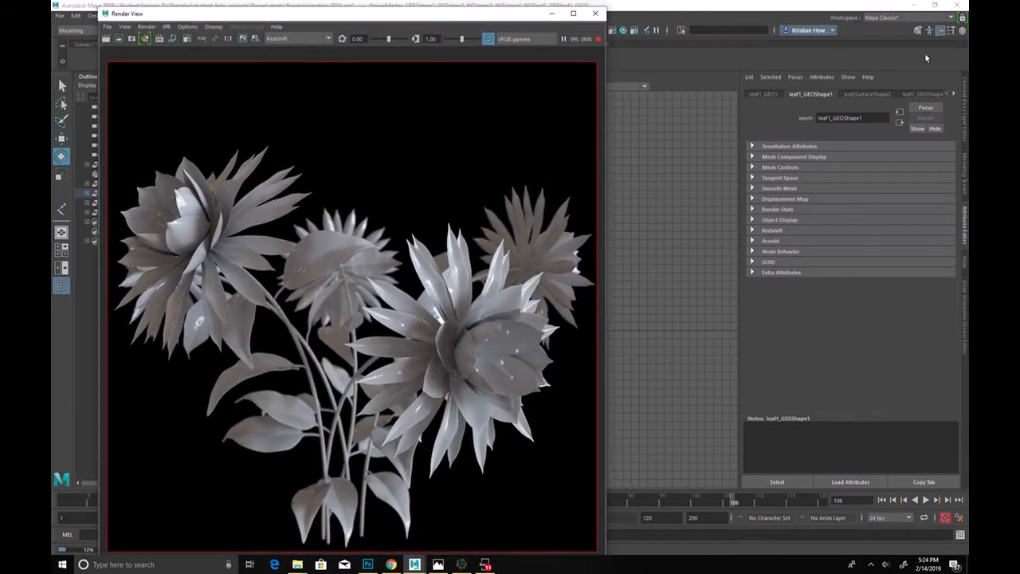
Step: Show the leaf's rsMaterial2 attributes and connect a ramp texture to its diffuse color
left_click(952, 90)
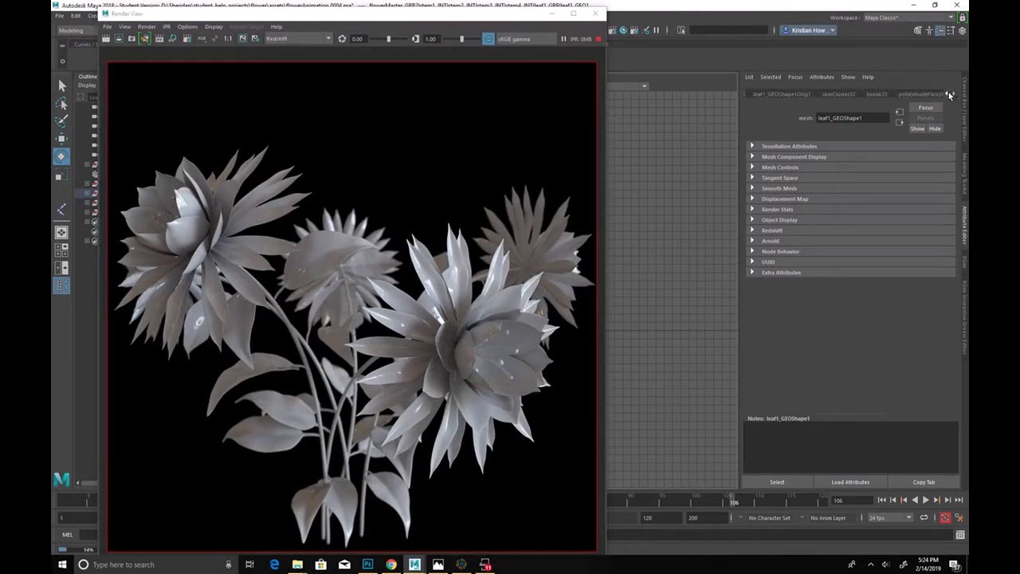
left_click(952, 91)
left_click(952, 92)
left_click(925, 94)
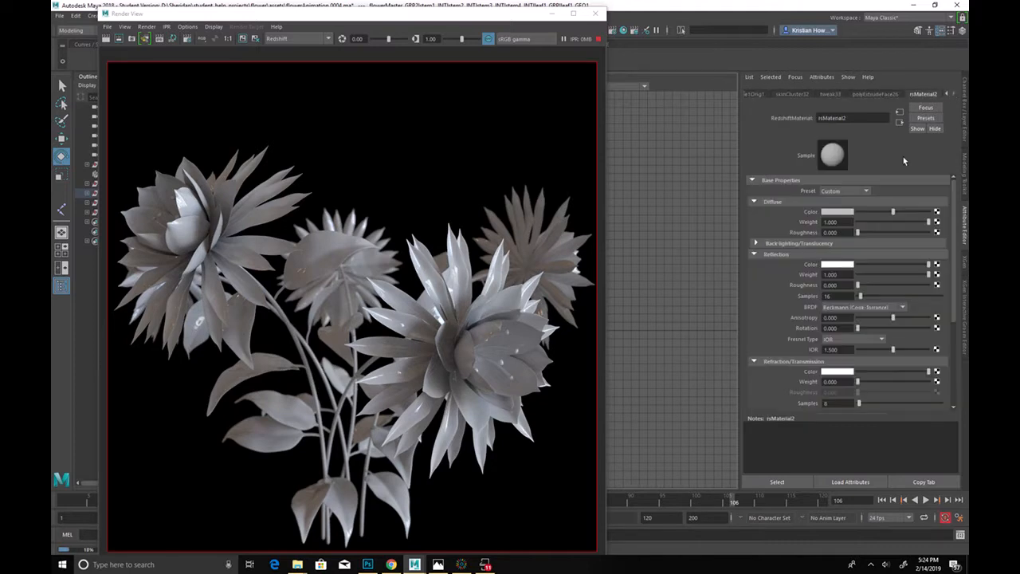
left_click(936, 211)
left_click(451, 385)
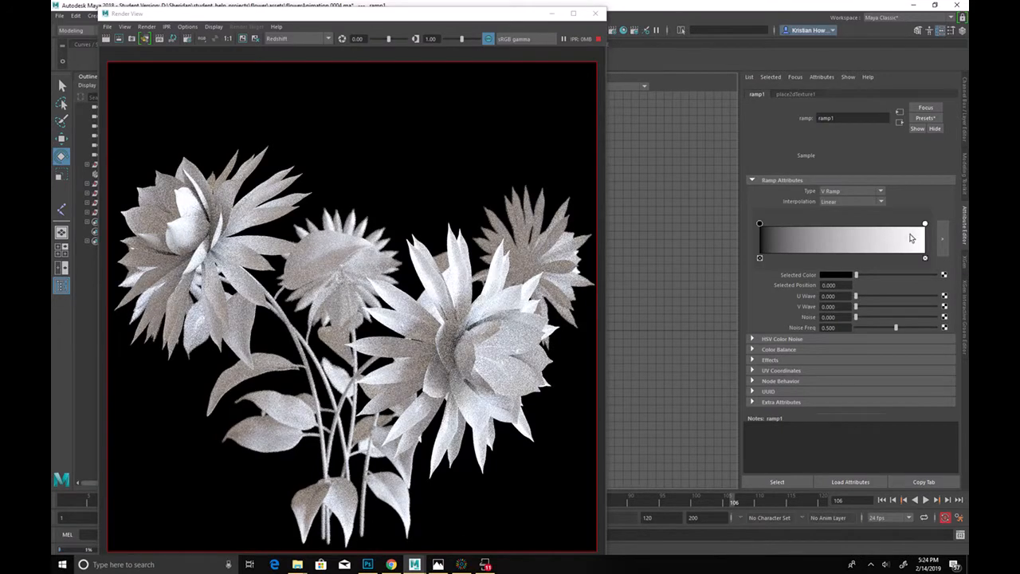
Step: Change ramp1's black color handle to a bright crimson pink and place it at position 0.000
left_click_drag(761, 224, 820, 229)
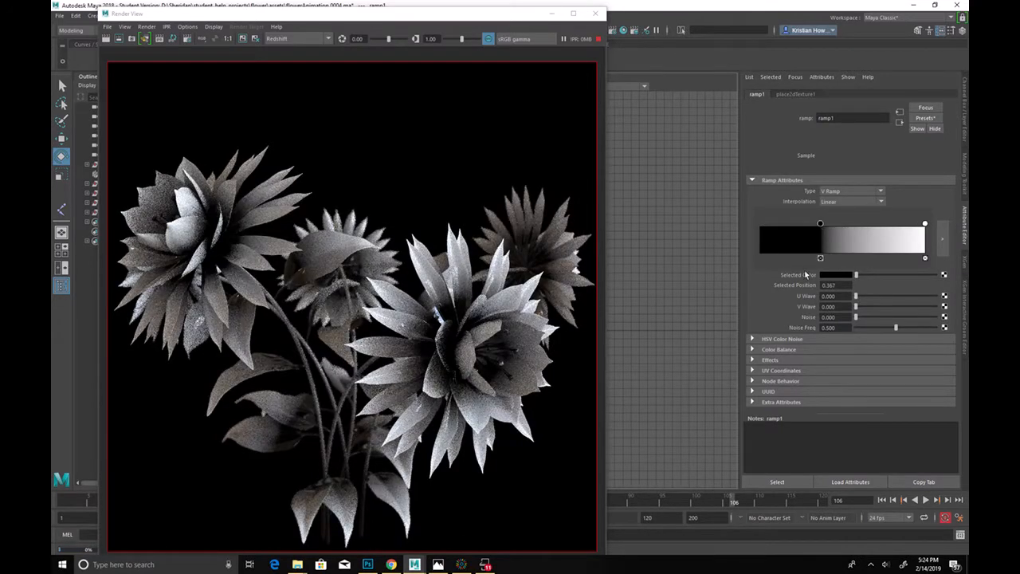
left_click(836, 275)
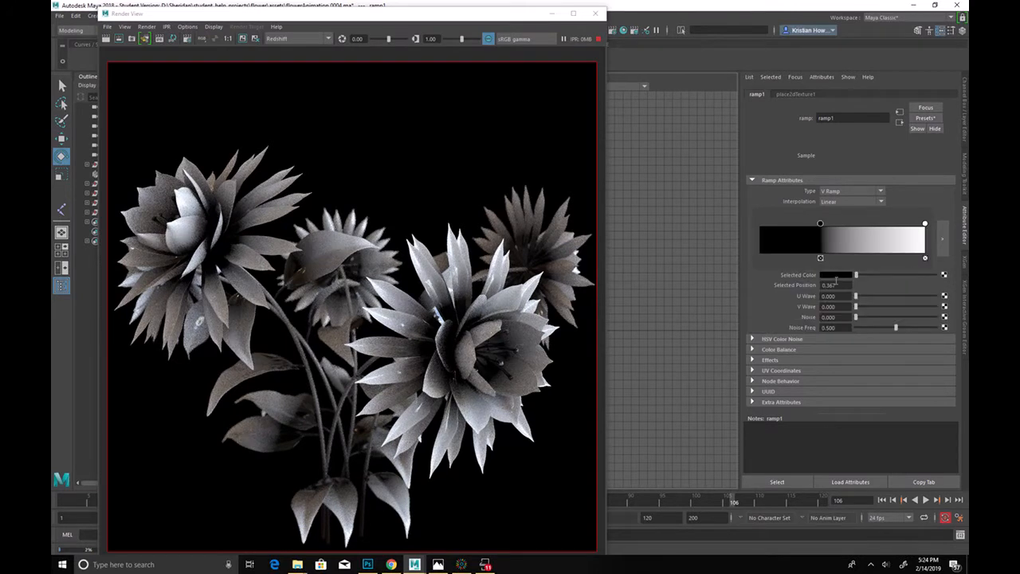
left_click(840, 276)
mouse_move(931, 271)
left_mouse_down()
mouse_move(934, 280)
mouse_move(941, 270)
mouse_move(931, 256)
left_mouse_up()
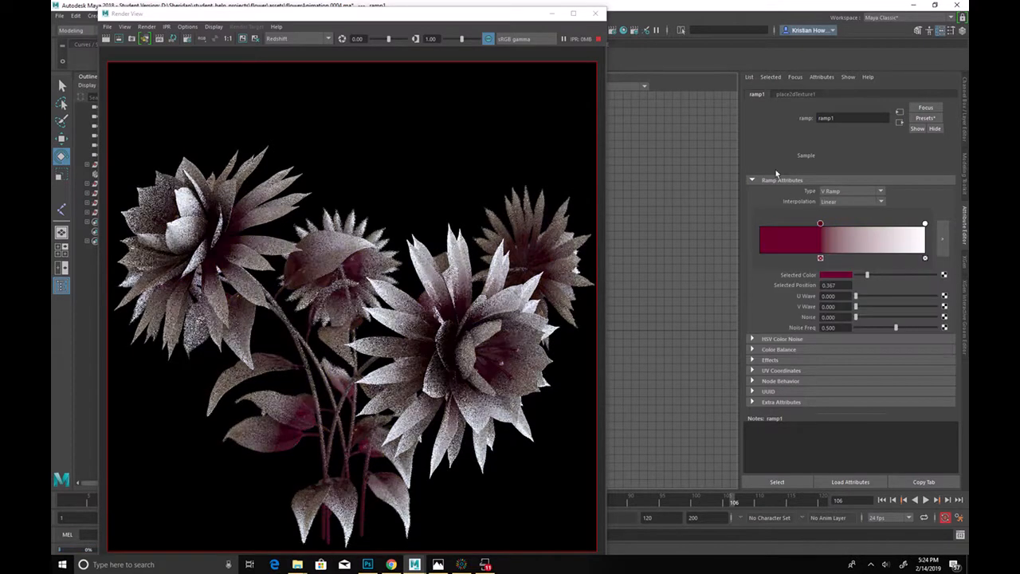
left_click(898, 275)
left_click_drag(819, 225, 685, 219)
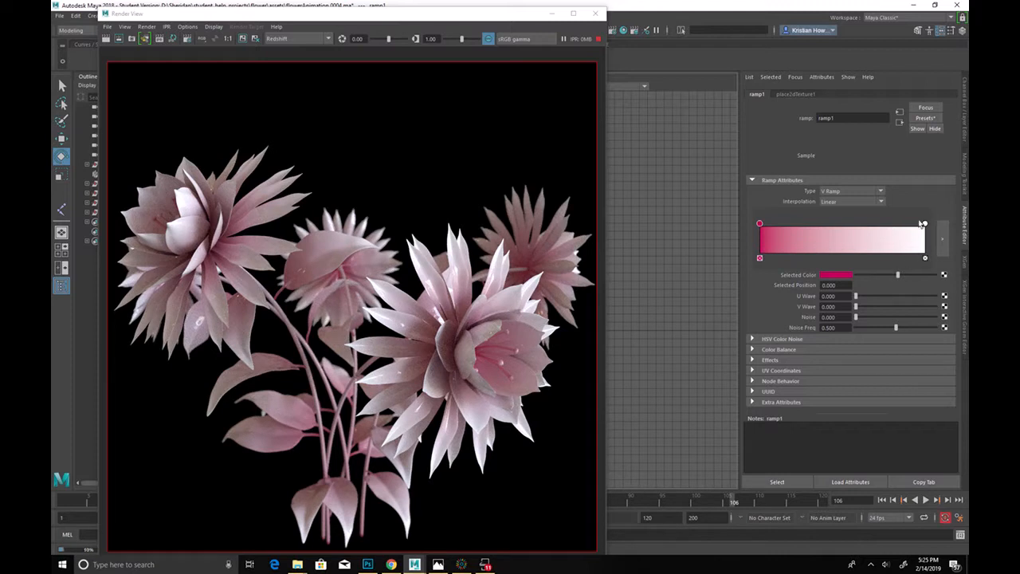
Step: Change ramp1's white end color to a pale blue with hue 198.10, saturation 0.244 and value 1.000, and clear the selection
left_click(925, 224)
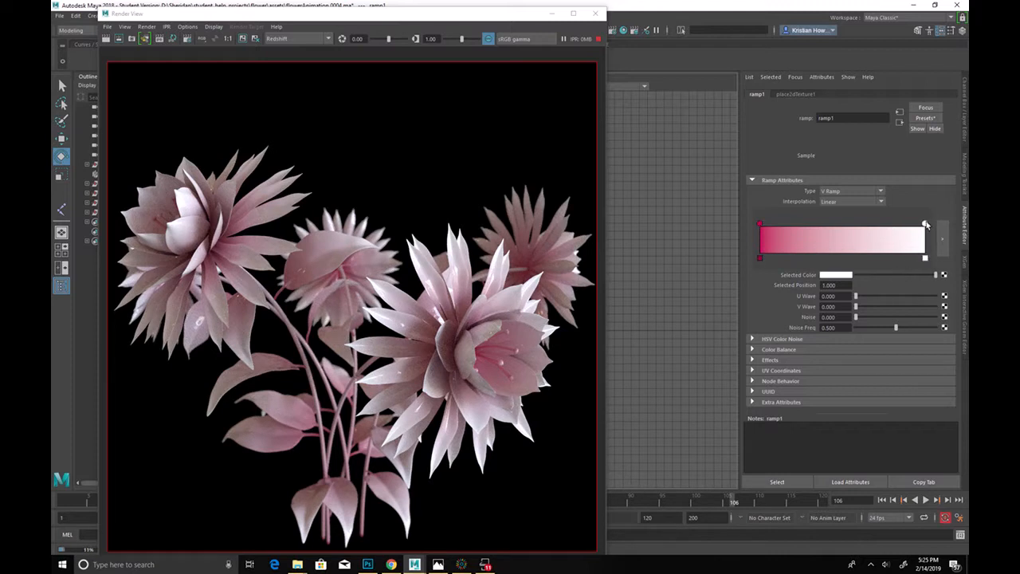
left_click(842, 276)
left_click_drag(935, 267, 935, 308)
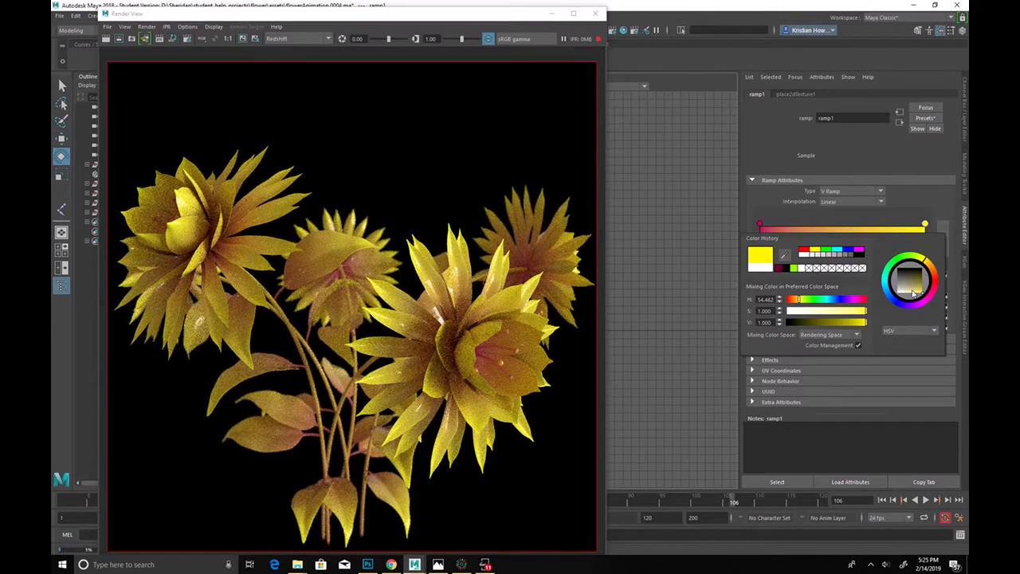
left_click_drag(921, 259, 899, 261)
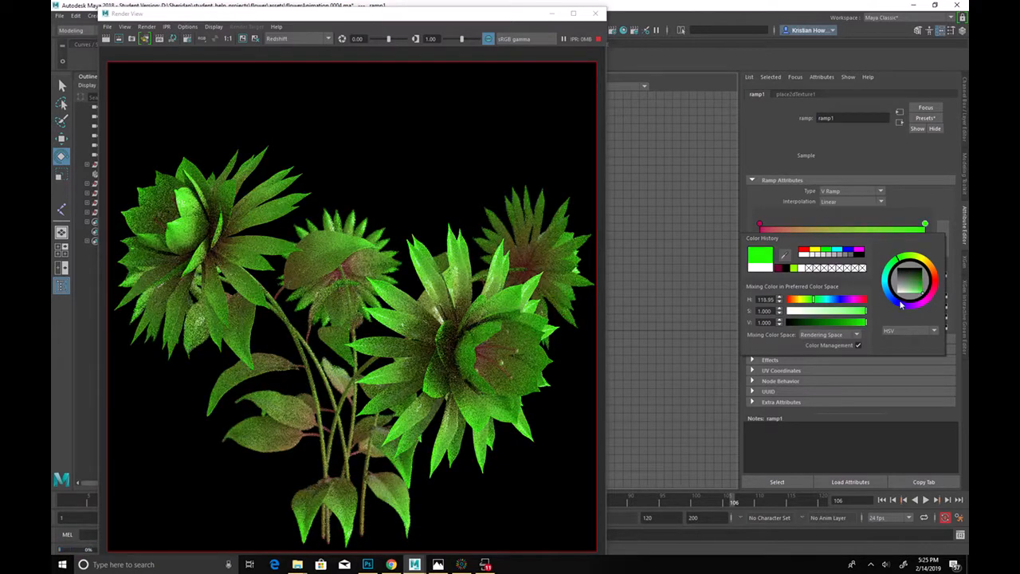
left_click_drag(892, 299, 886, 293)
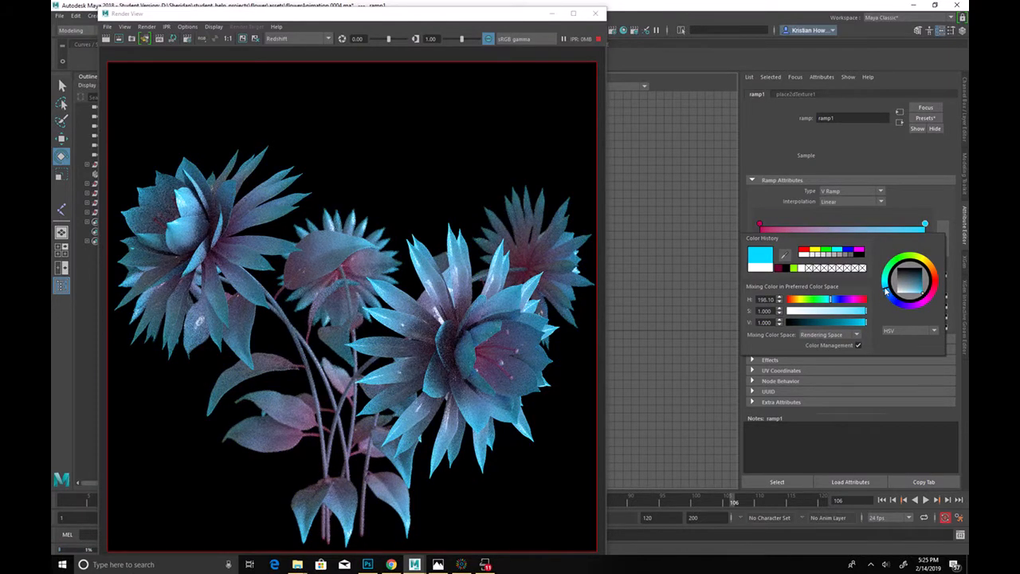
left_click(809, 314)
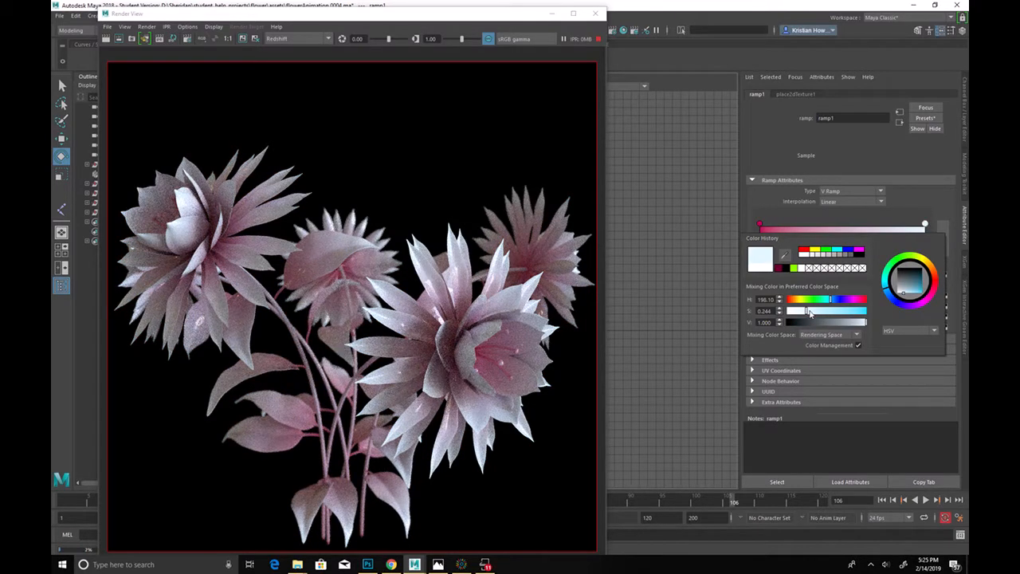
left_click(677, 190)
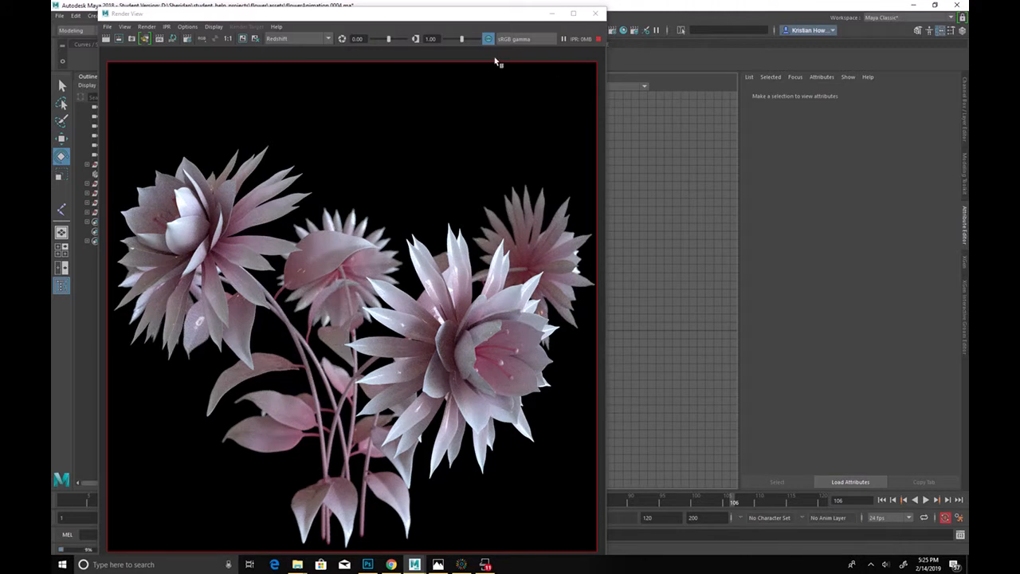
Step: Uncover the viewports by moving the Render View aside, and tumble the persp1 camera slightly around the bouquet
left_click_drag(461, 15, 967, 199)
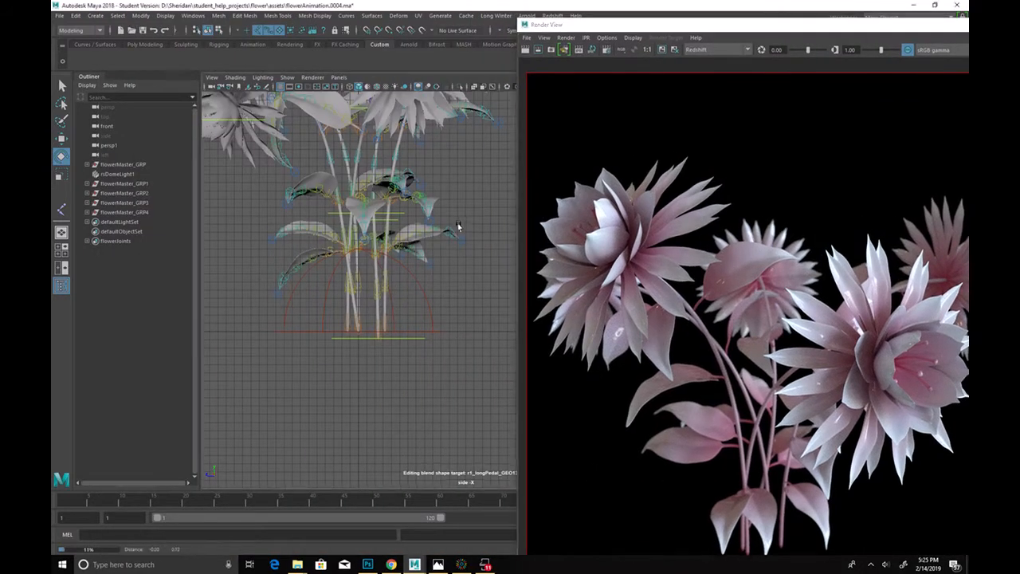
key("space")
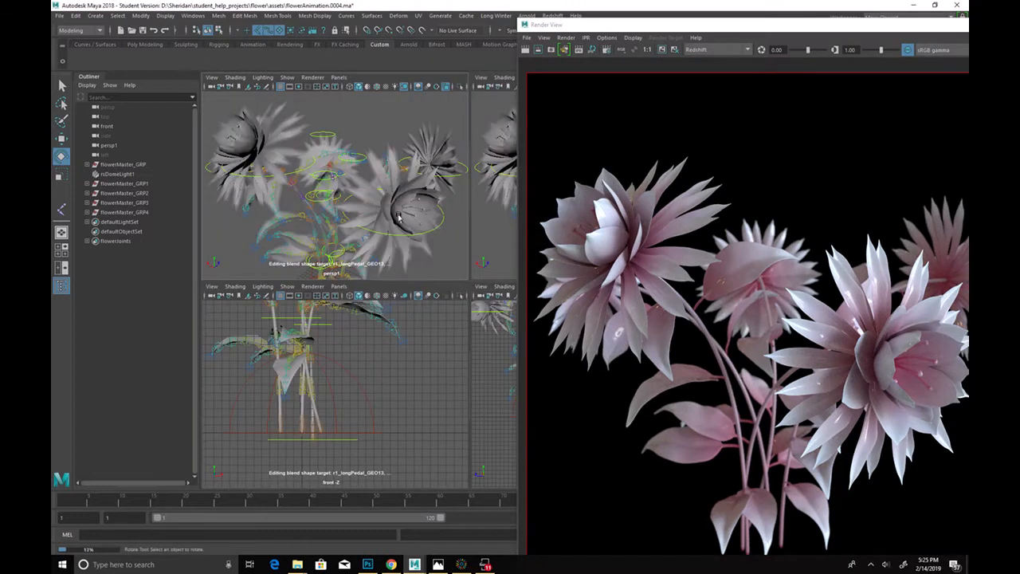
key("space")
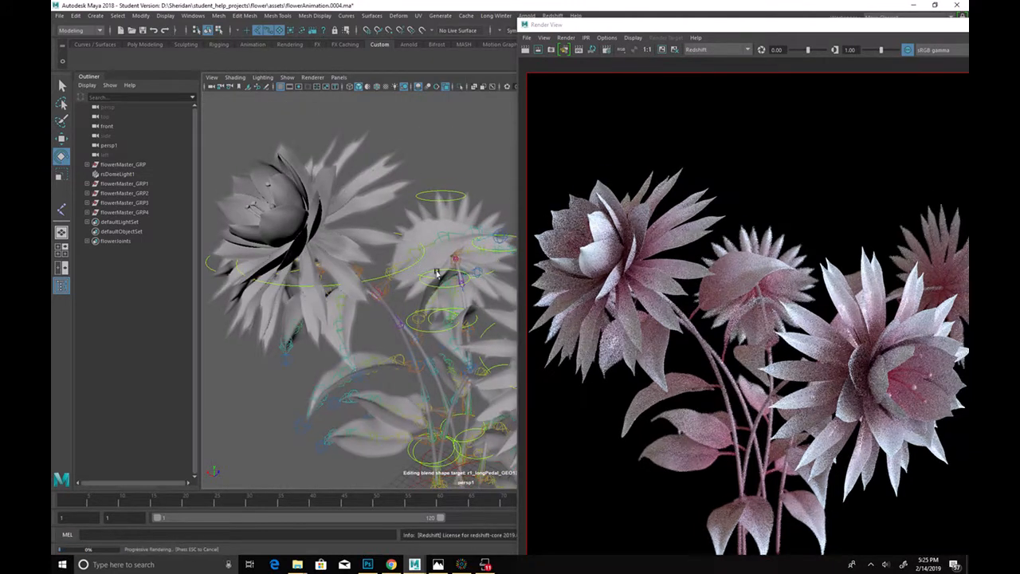
left_click_drag(438, 266, 458, 271, "alt")
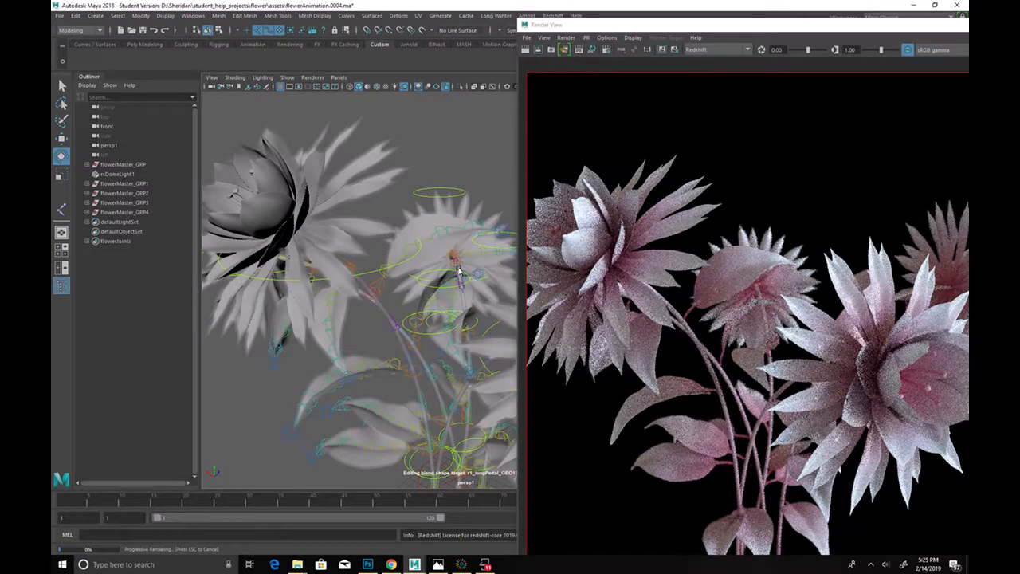
mouse_move(724, 32)
left_mouse_down()
mouse_move(406, 32)
mouse_move(690, 18)
mouse_move(716, 32)
left_mouse_up()
key("space")
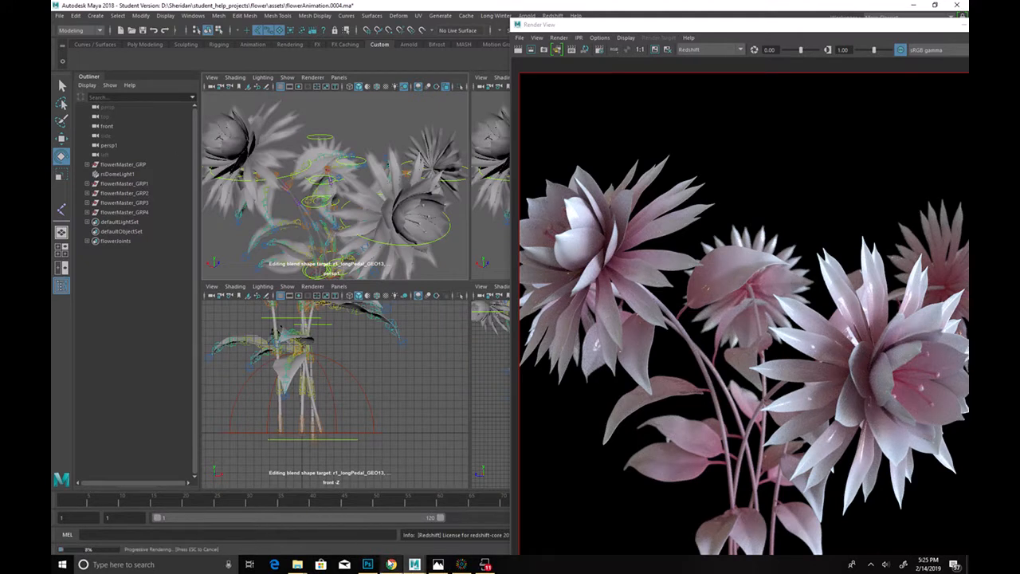
Step: Switch to Chrome, search Google Images for "greenhouse sunny" and browse the results
mouse_move(392, 564)
left_click(414, 513)
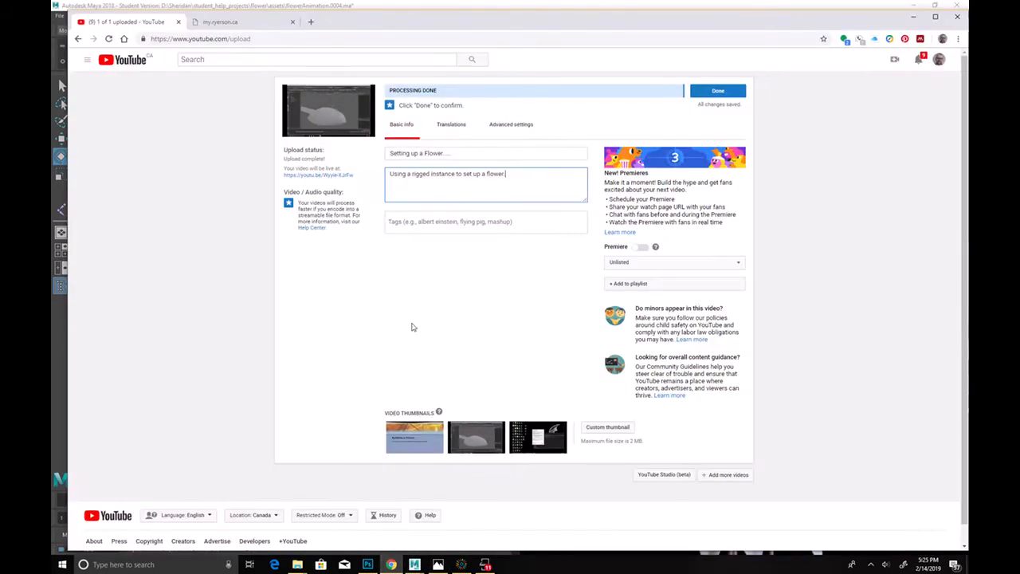
left_click(219, 22)
left_click(227, 42)
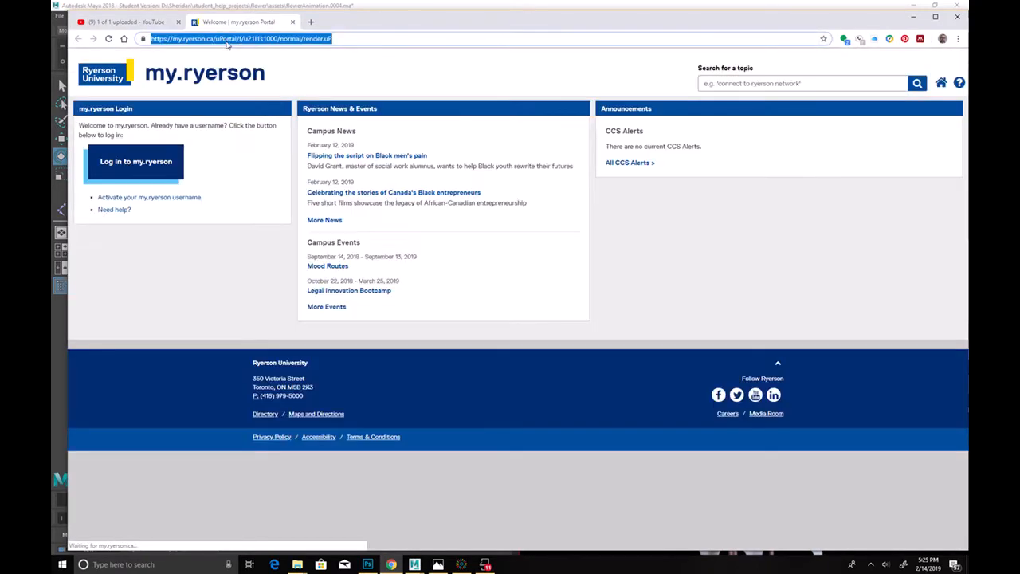
type("greenhouse sunny")
key("Return")
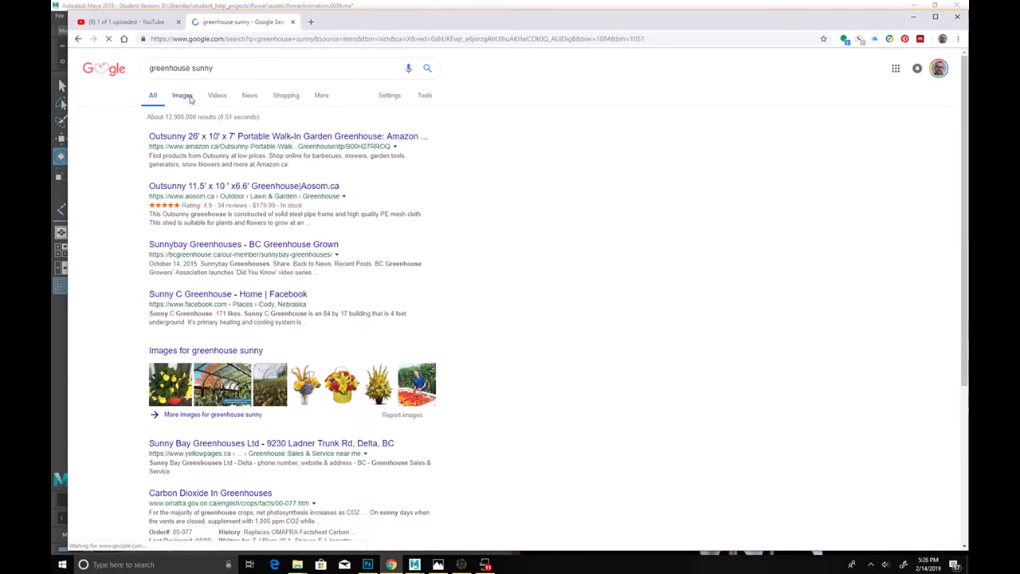
scroll(408, 182, "down", 3)
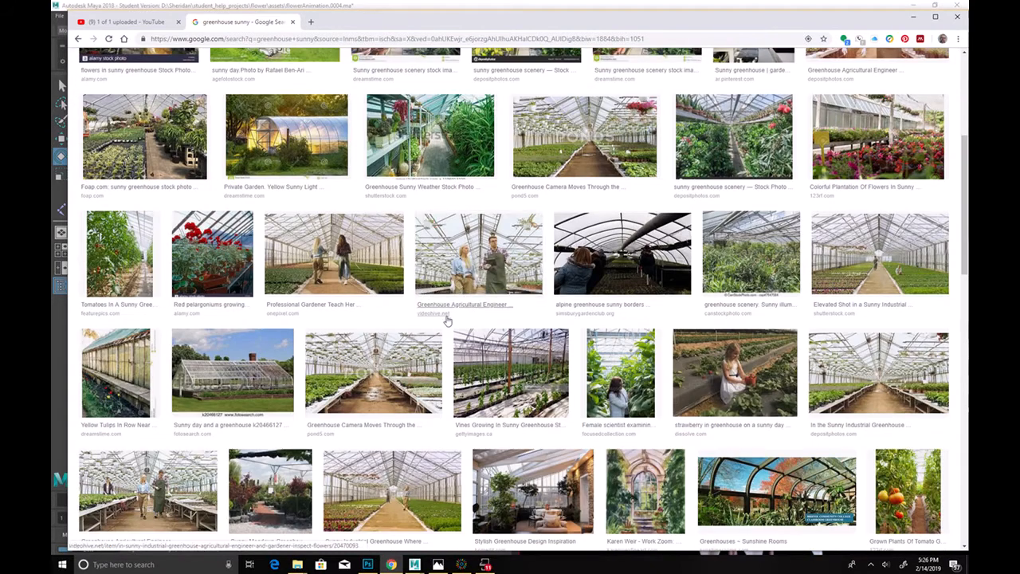
scroll(447, 320, "down", 5)
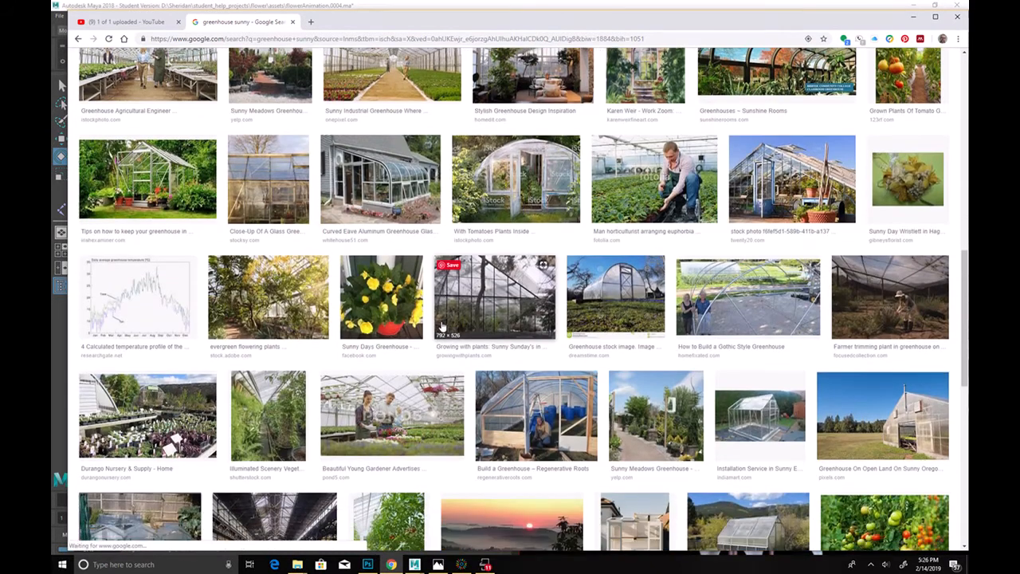
scroll(435, 326, "up", 10)
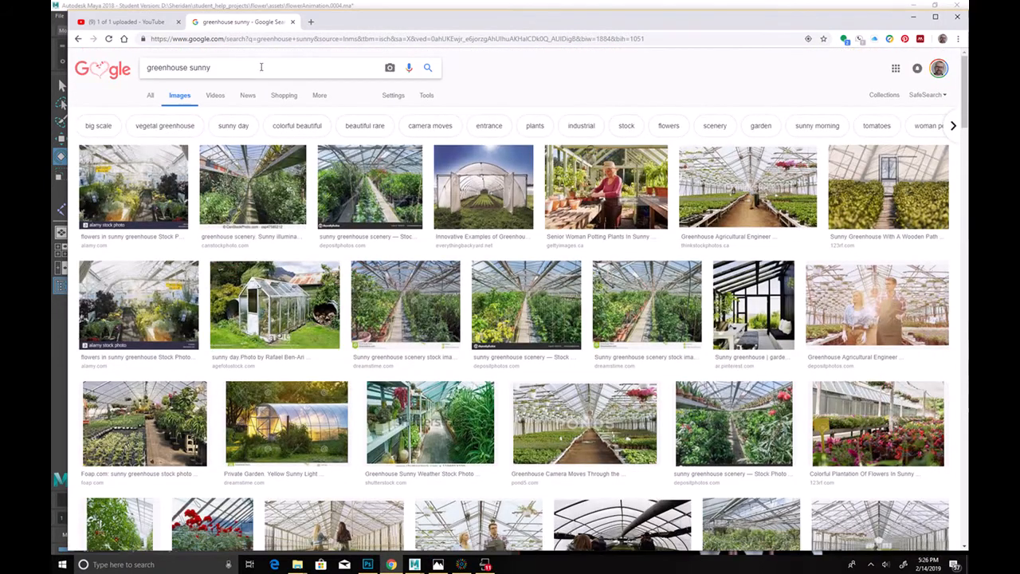
Step: Refine the image search to "greenhouse sunny interior low angle" and check the source page of the low angle palm tree shot
key("BackSpace")
type("interior low angle")
key("Return")
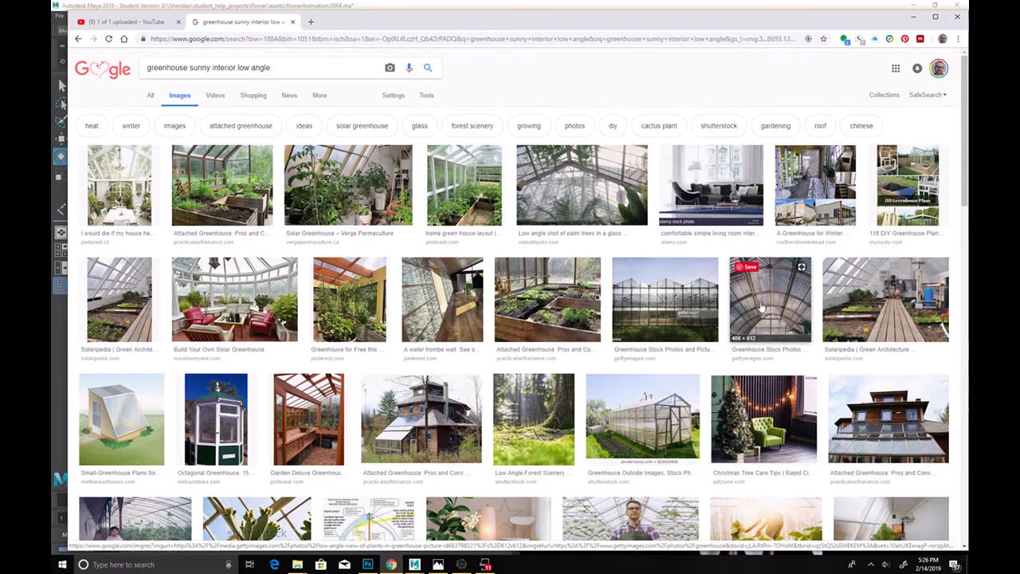
left_click(583, 197)
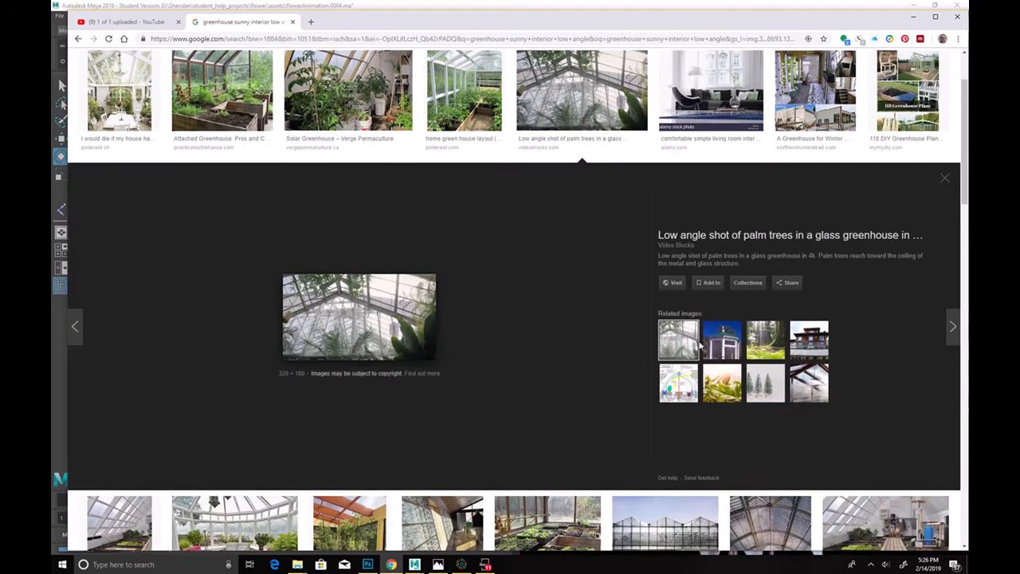
left_click(345, 313)
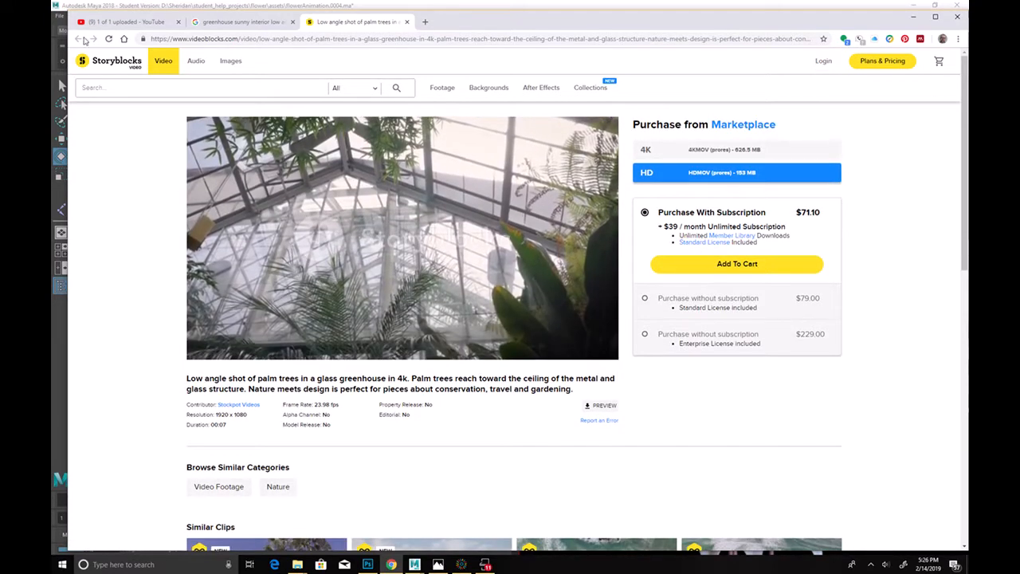
left_click(406, 21)
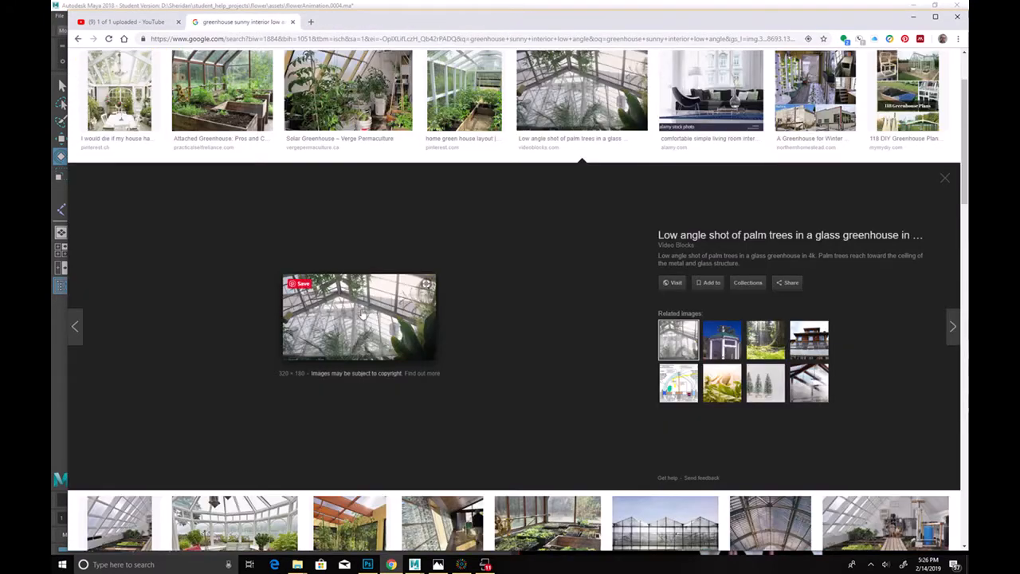
Step: Preview the home green house, Solar Greenhouse and Attached Greenhouse images, and look through the remaining results for a suitable interior
left_click(453, 92)
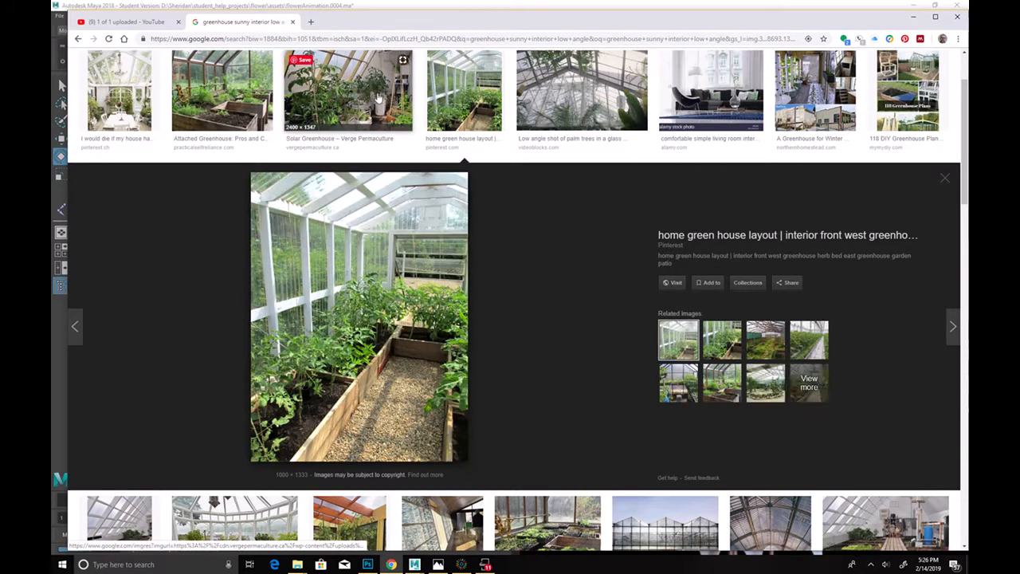
left_click(350, 91)
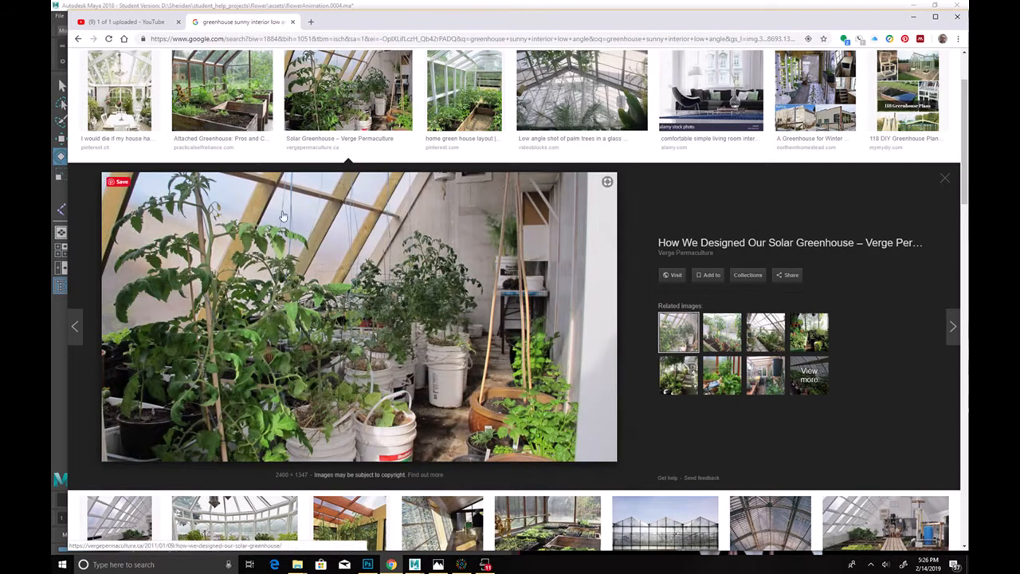
left_click(230, 116)
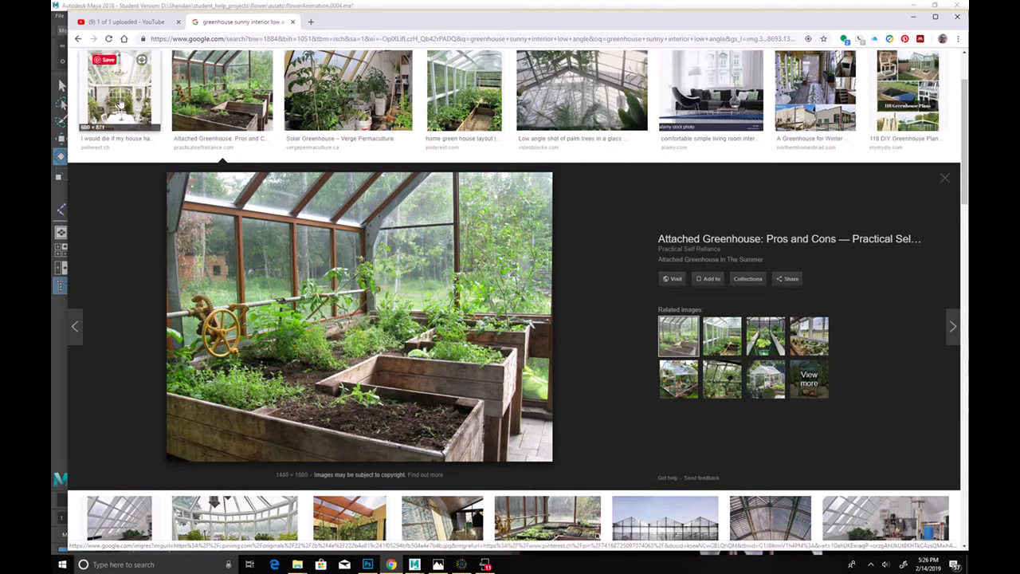
scroll(494, 263, "down", 4)
scroll(488, 266, "down", 2)
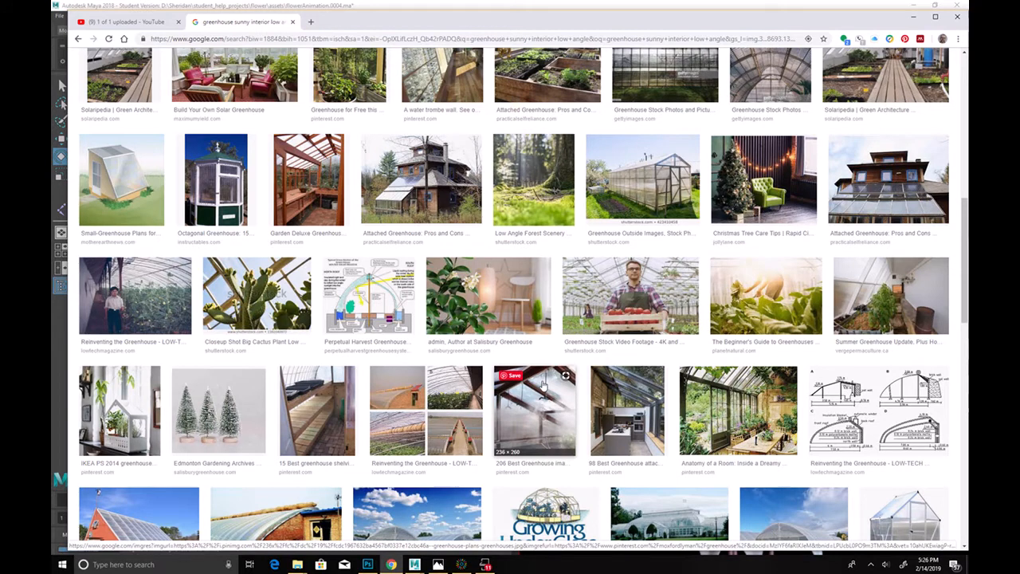
scroll(544, 385, "down", 1)
scroll(537, 389, "down", 2)
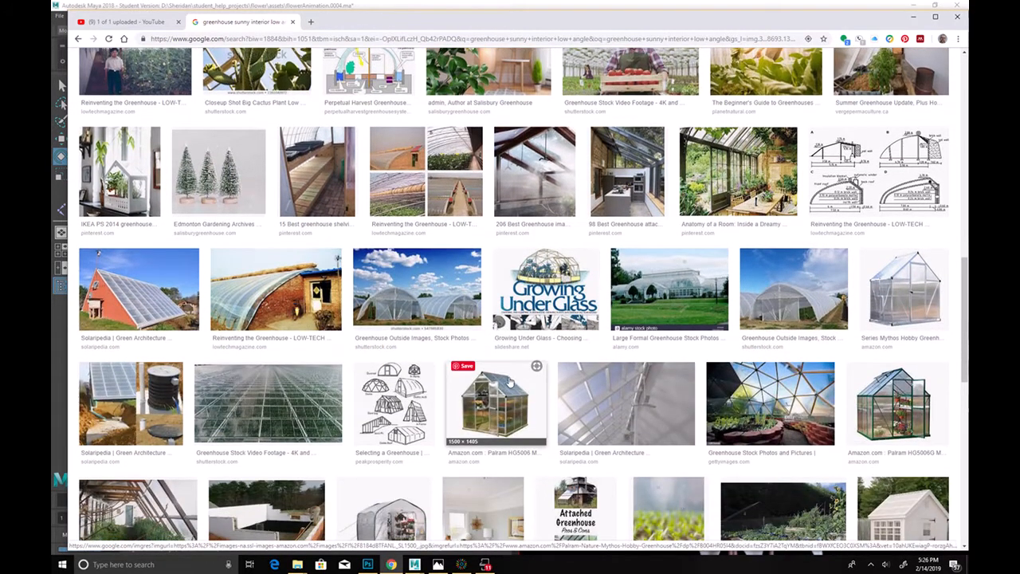
scroll(508, 378, "down", 3)
scroll(494, 350, "down", 1)
scroll(488, 340, "up", 1)
scroll(488, 341, "up", 2)
Step: Preview the Solaripedia passive solar greenhouse result and open its related Greenhouse Botanical Garden Grueningen image
left_click(136, 431)
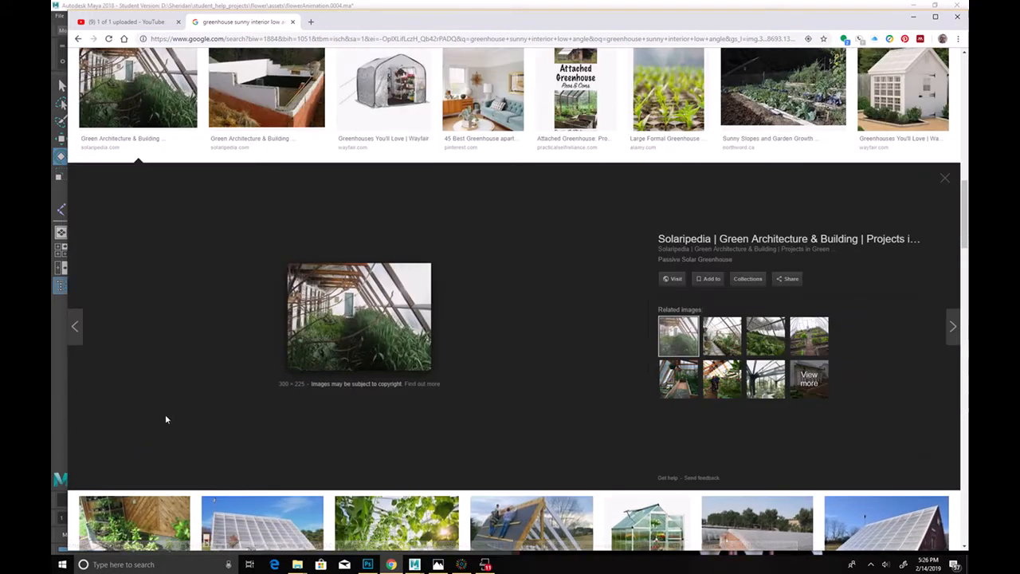
left_click(722, 338)
left_click(722, 380)
left_click(755, 386)
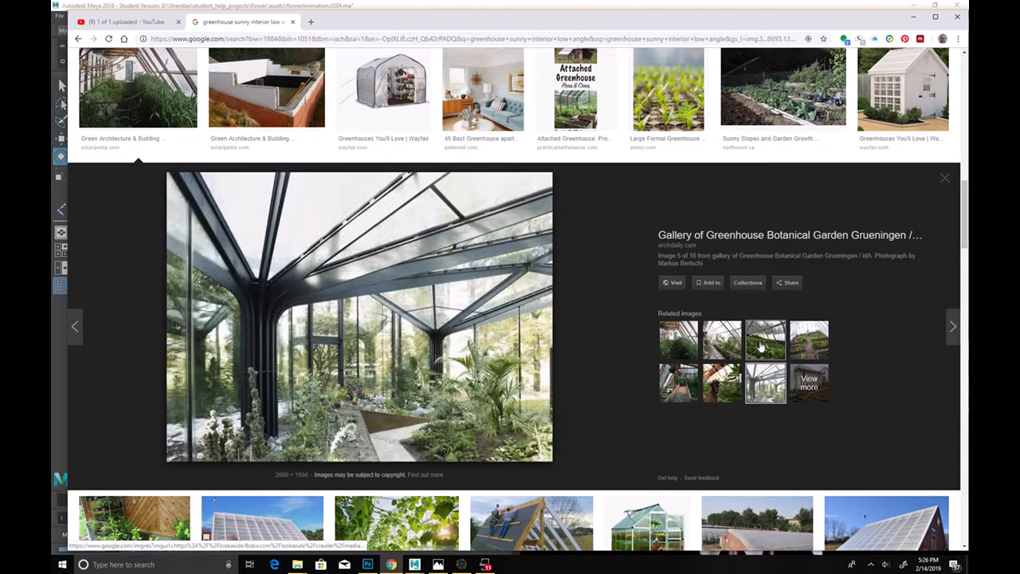
Step: Save the Grueningen greenhouse image as JPEG idA_BOG05 in the flower project's sourceimages folder and return to Maya
right_click(247, 295)
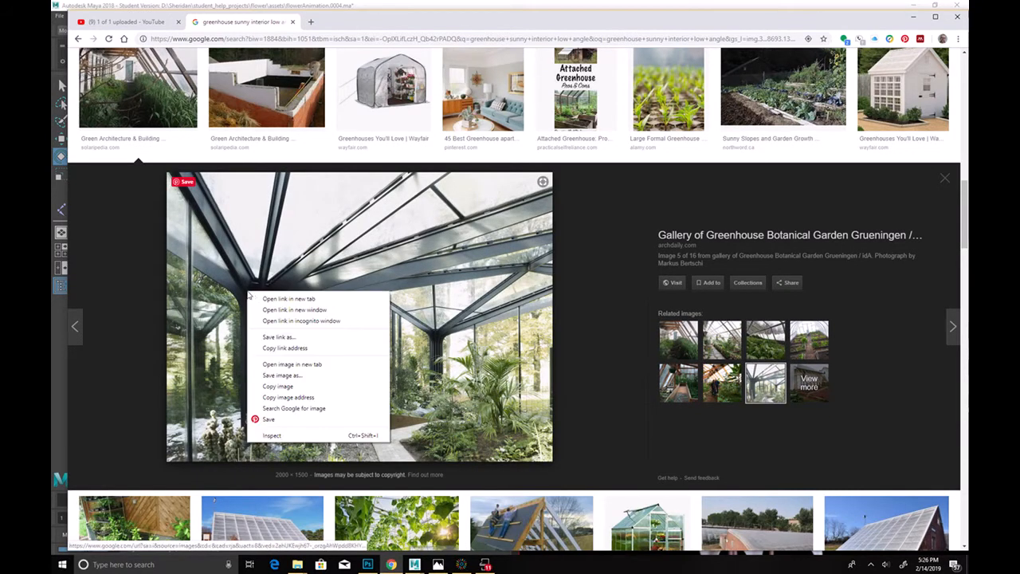
left_click(321, 376)
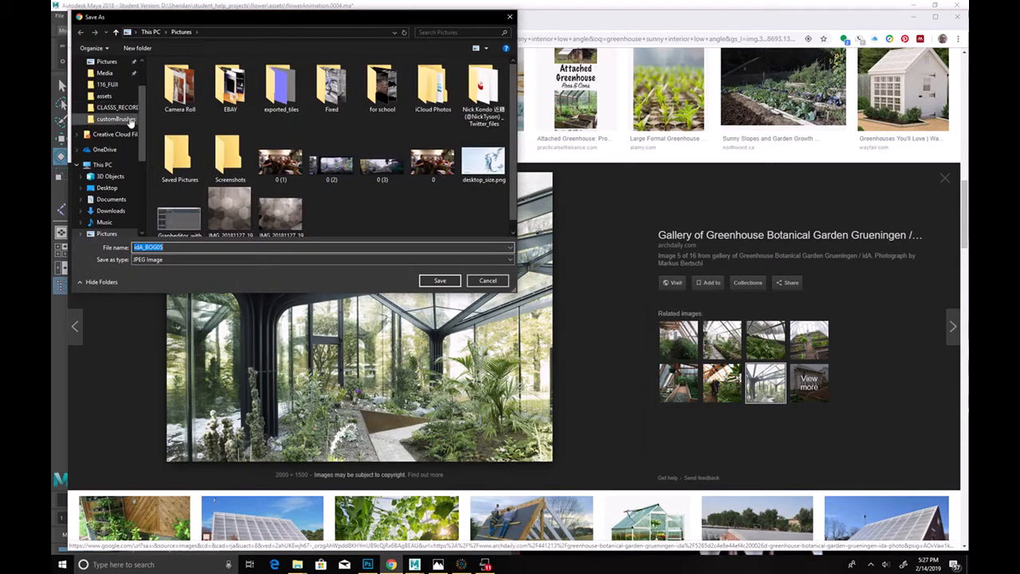
left_click(107, 97)
left_click(228, 34)
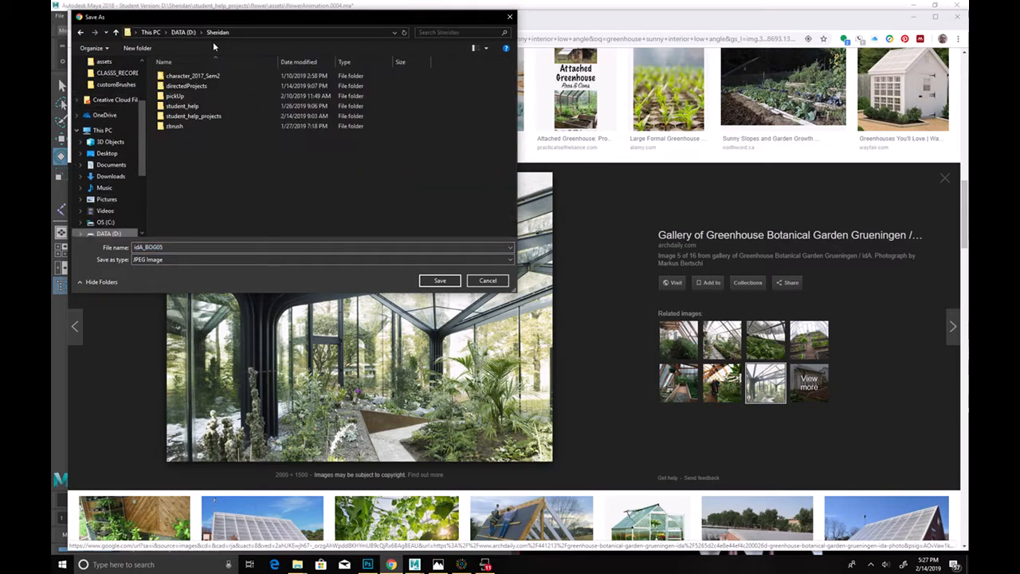
double_click(199, 118)
double_click(173, 76)
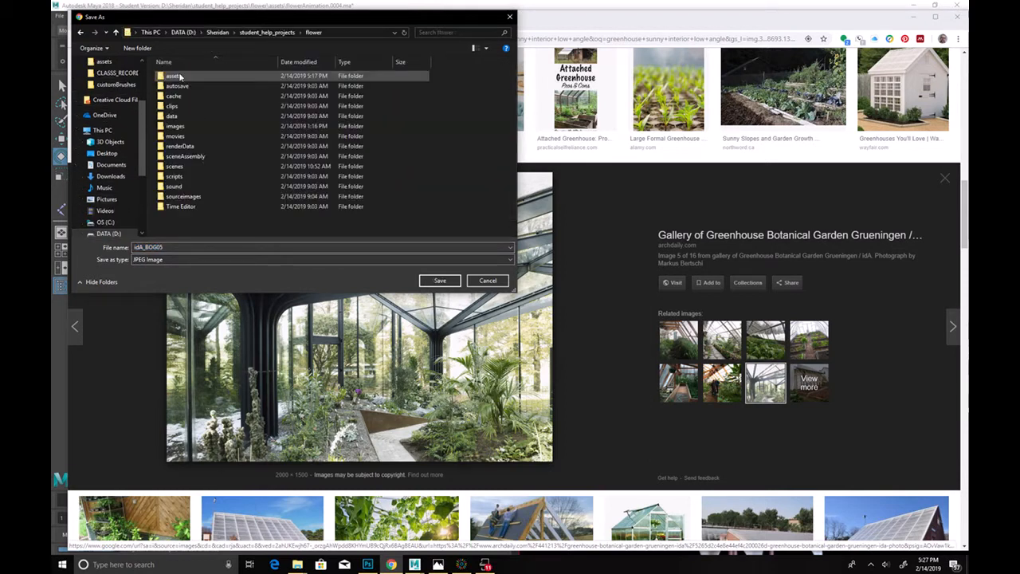
double_click(204, 197)
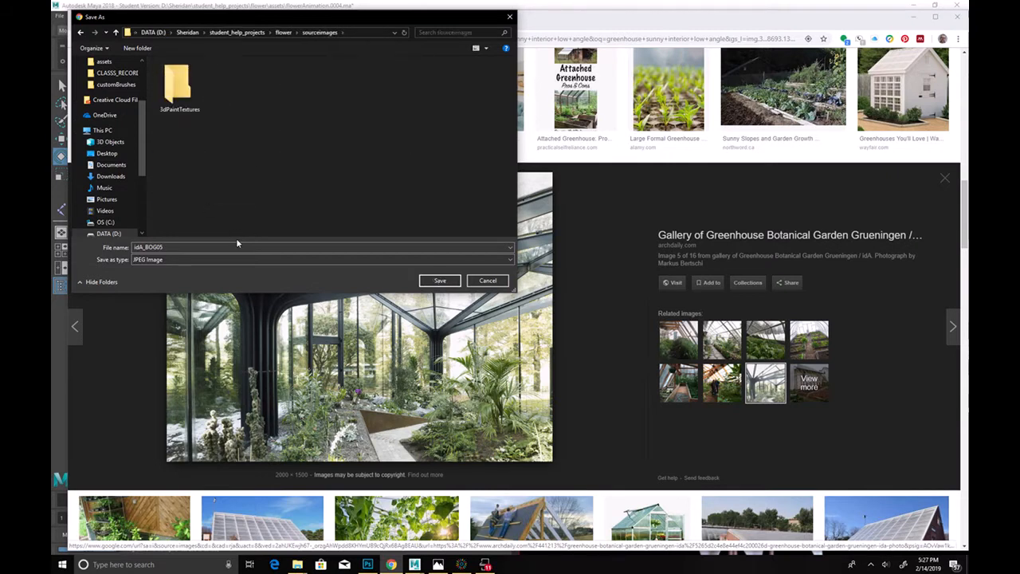
left_click(435, 281)
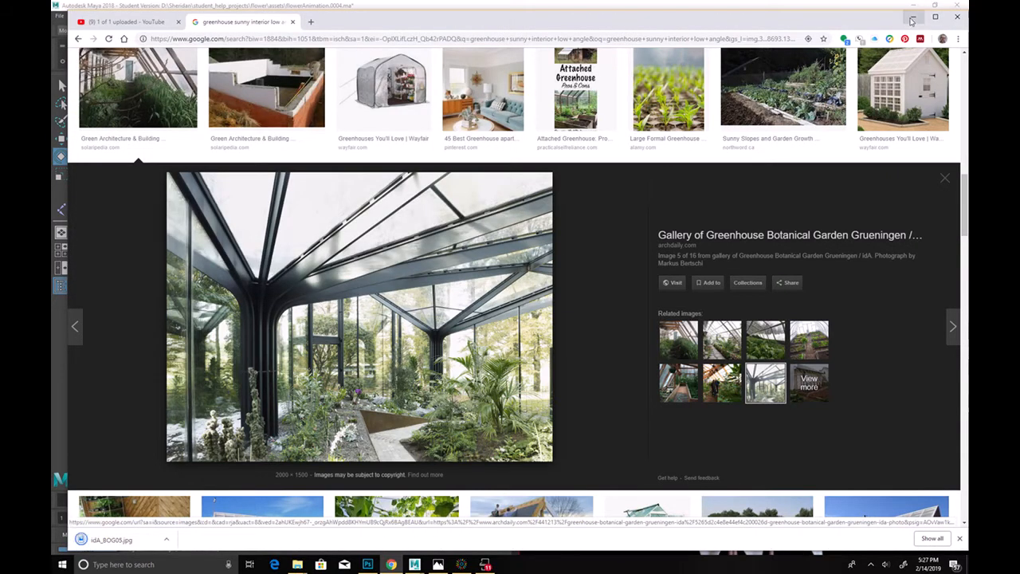
left_click(913, 18)
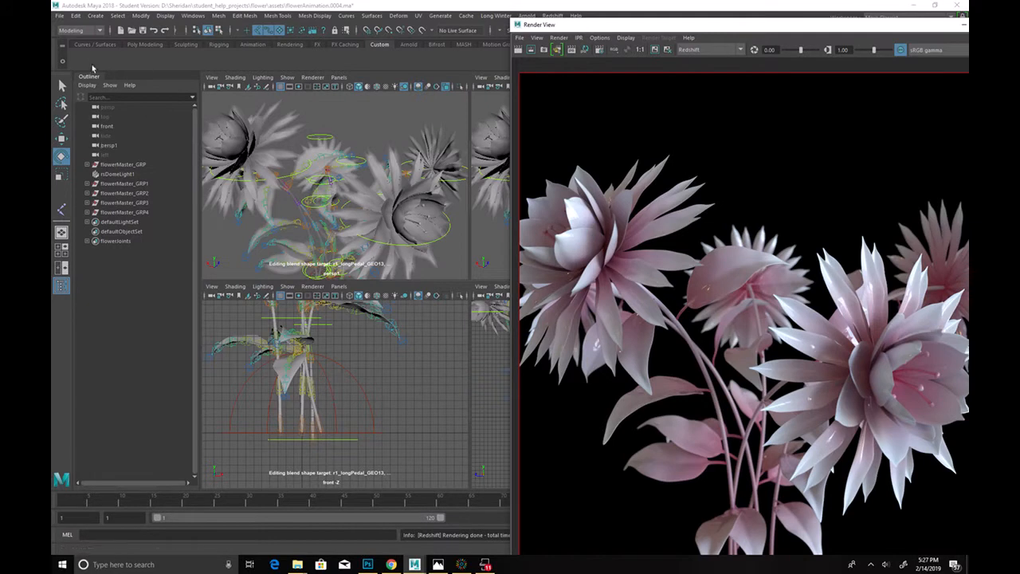
Step: Create a polygon plane at the base of the bouquet and scale it up well beyond the flowers
left_click(146, 45)
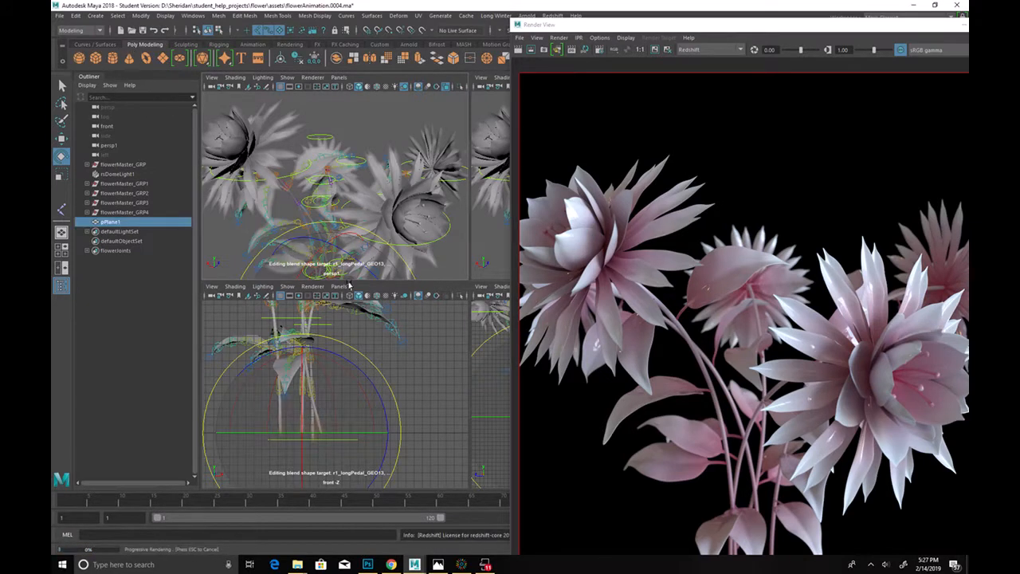
mouse_move(314, 442)
left_mouse_down()
mouse_move(306, 434)
mouse_move(365, 428)
left_mouse_up()
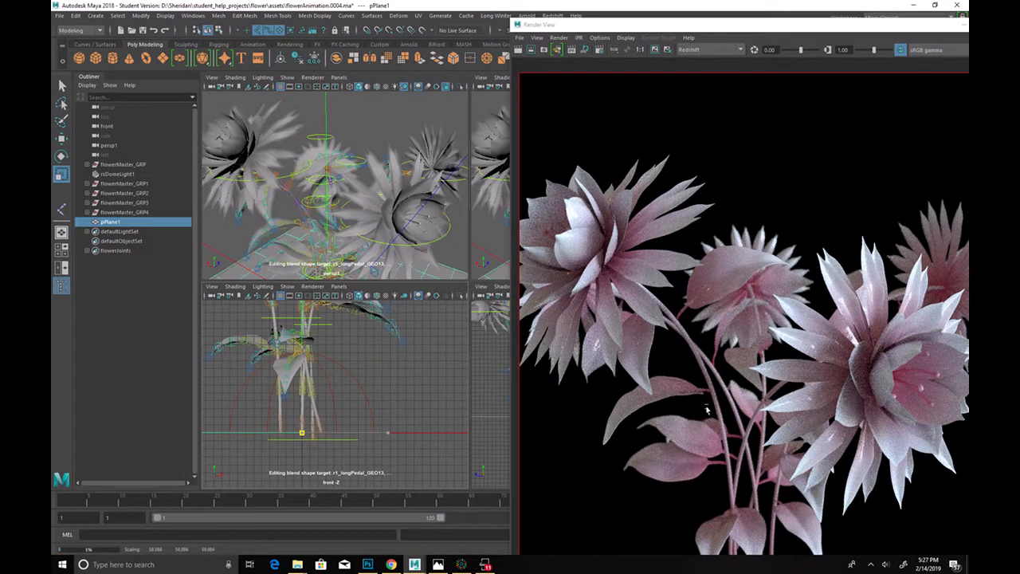
Step: Move the Render View clear of the viewports and switch one persp1 view to the persp camera
left_click_drag(701, 29, 745, 270)
left_click(340, 79)
mouse_move(382, 87)
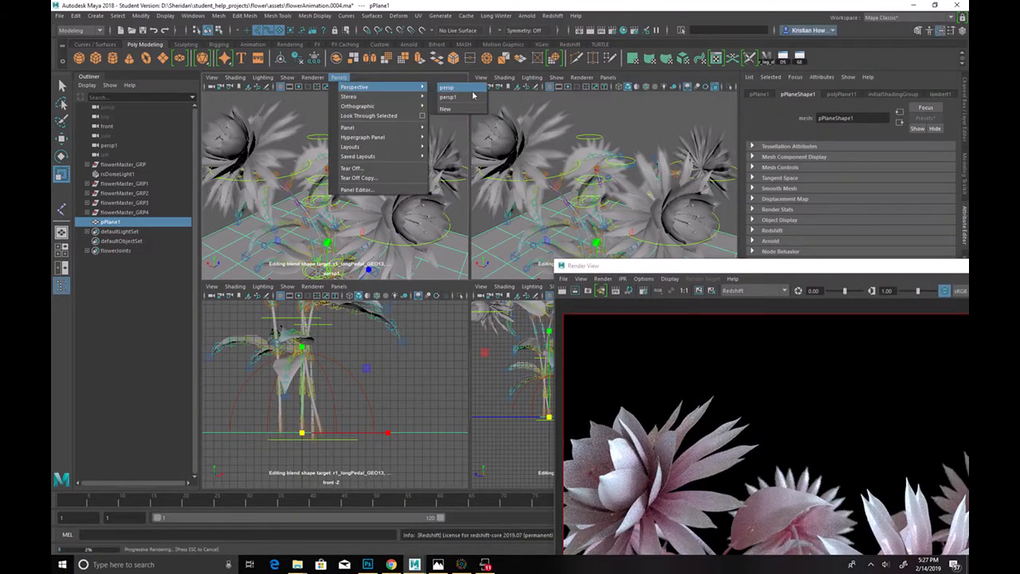
left_click(466, 100)
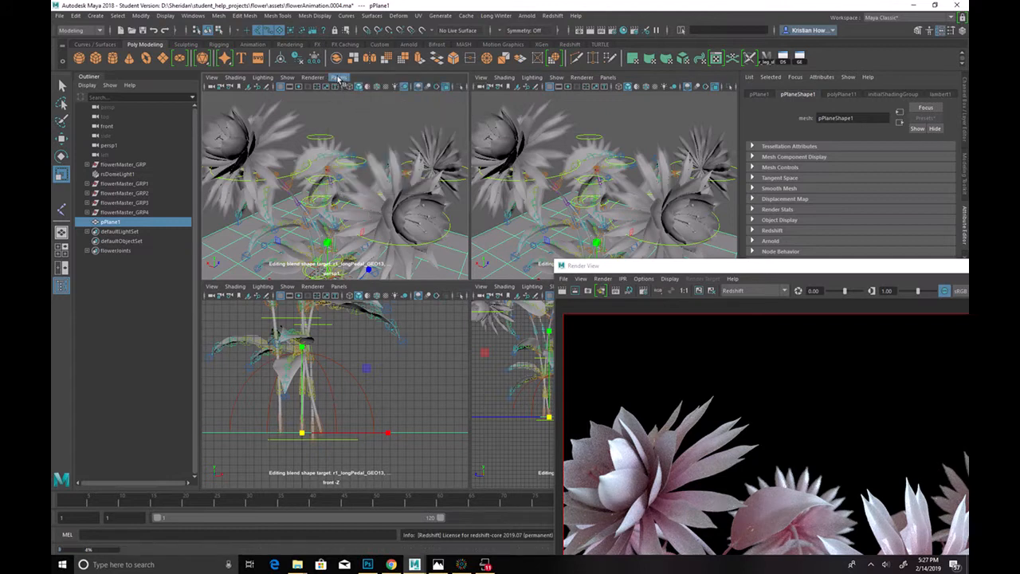
left_click(339, 79)
mouse_move(345, 86)
left_click(466, 89)
Step: Rotate the plane upright so it stands as a backdrop facing the render camera, and place it behind the bouquet
key("e")
left_click_drag(287, 375, 256, 364)
left_click_drag(379, 282, 378, 338)
key("f")
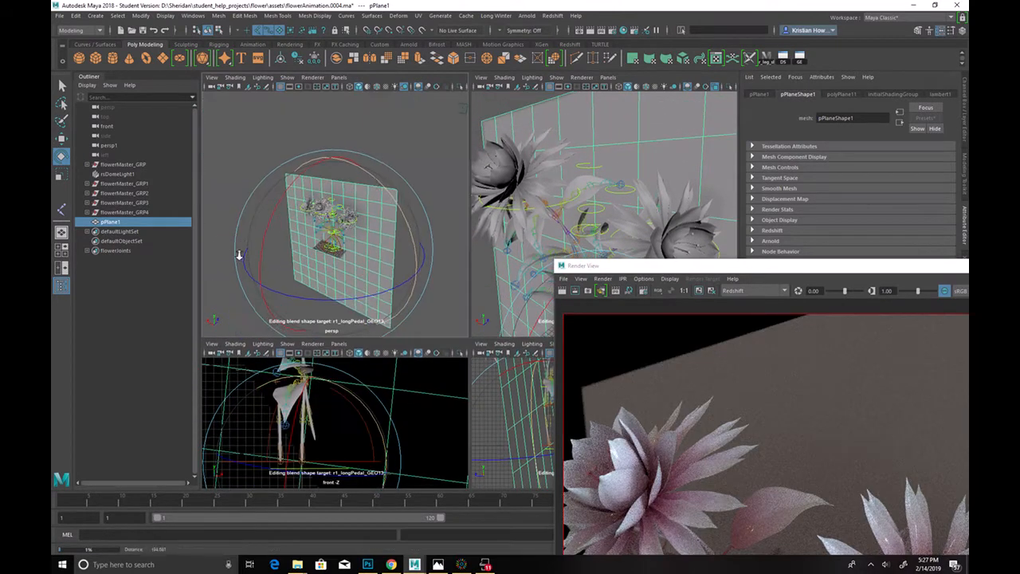
left_click_drag(359, 296, 313, 177)
key("w")
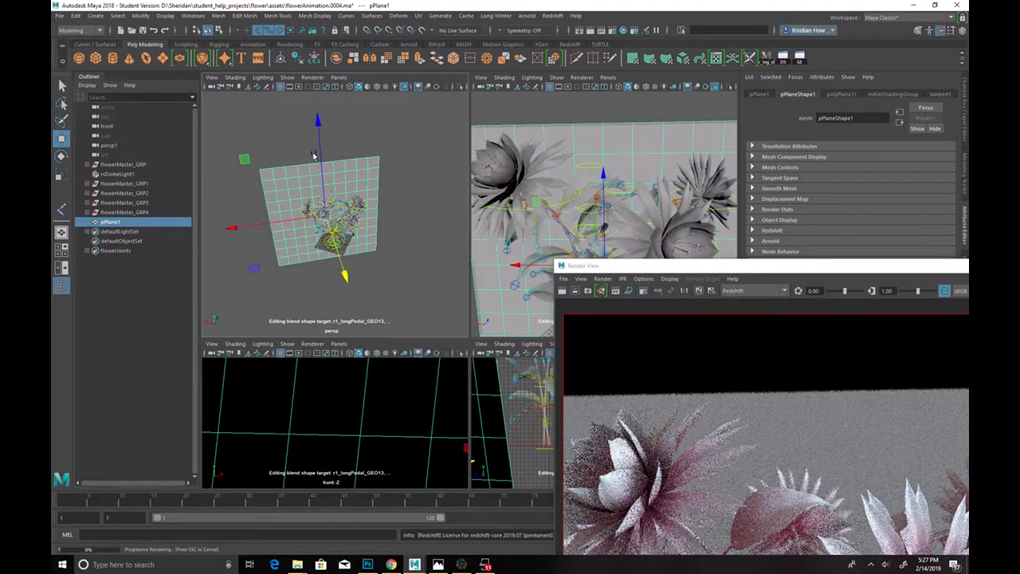
Step: Scale the backdrop plane up until it covers the whole background of the render
key("r")
left_click_drag(227, 195, 191, 196)
left_click_drag(348, 193, 417, 178, "alt")
key("w")
key("r")
key("e")
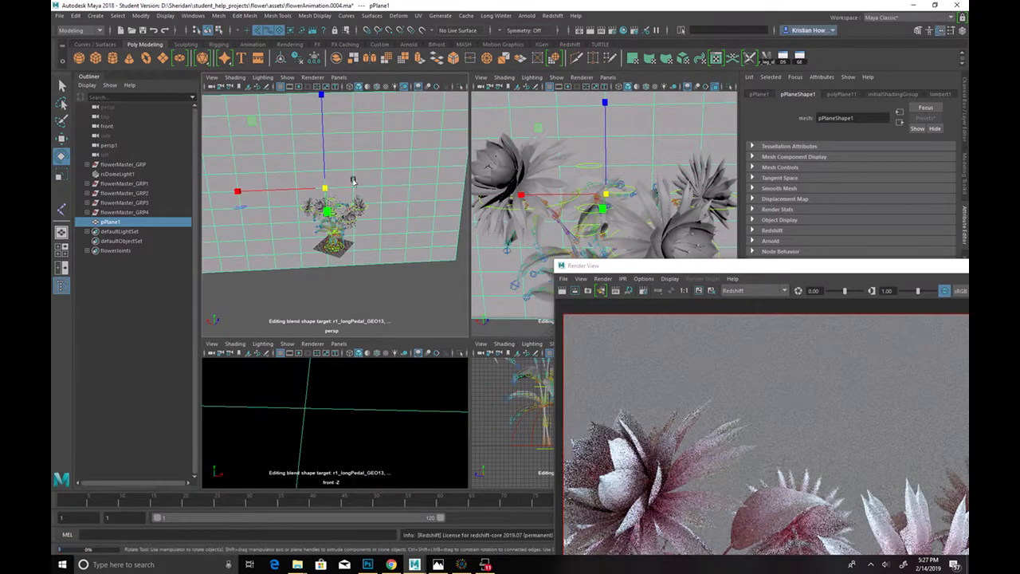
Step: Tilt the backdrop plane slightly, lower it behind the flowers and fine-tune its size against the live render
left_click_drag(321, 173, 325, 157)
key("w")
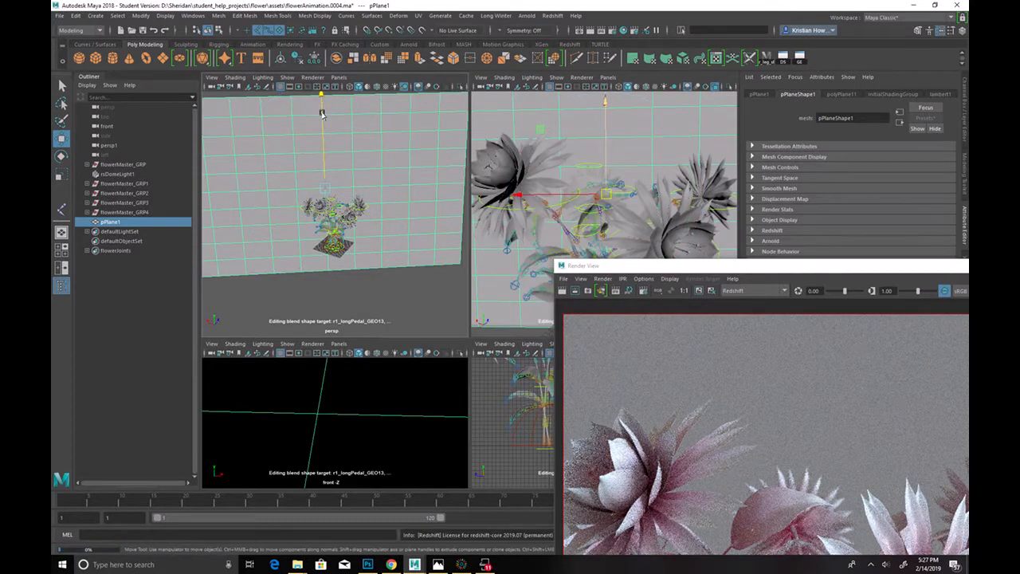
left_click_drag(321, 103, 321, 118)
key("e")
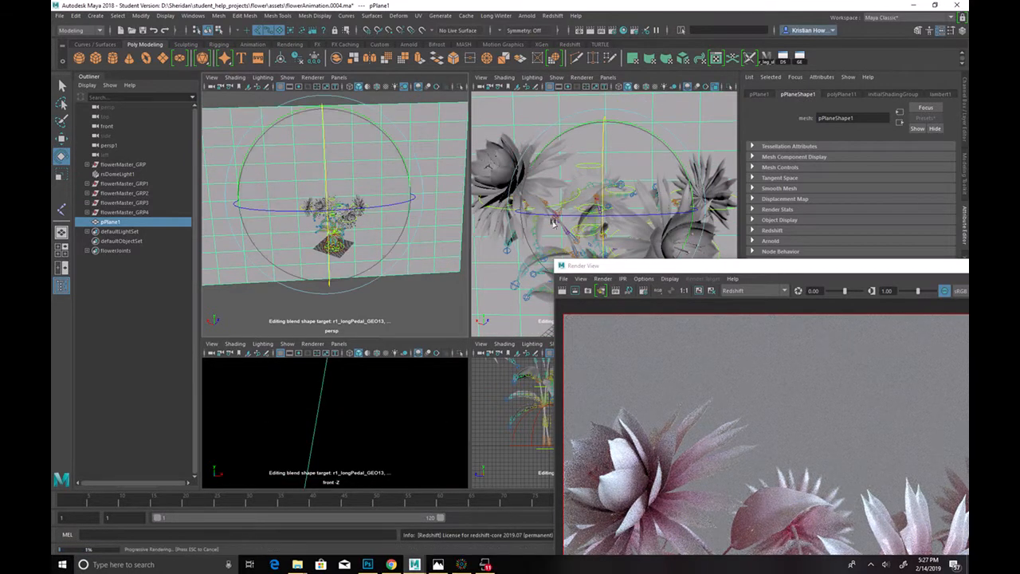
left_click_drag(658, 269, 535, 55)
left_click(292, 162)
key("w")
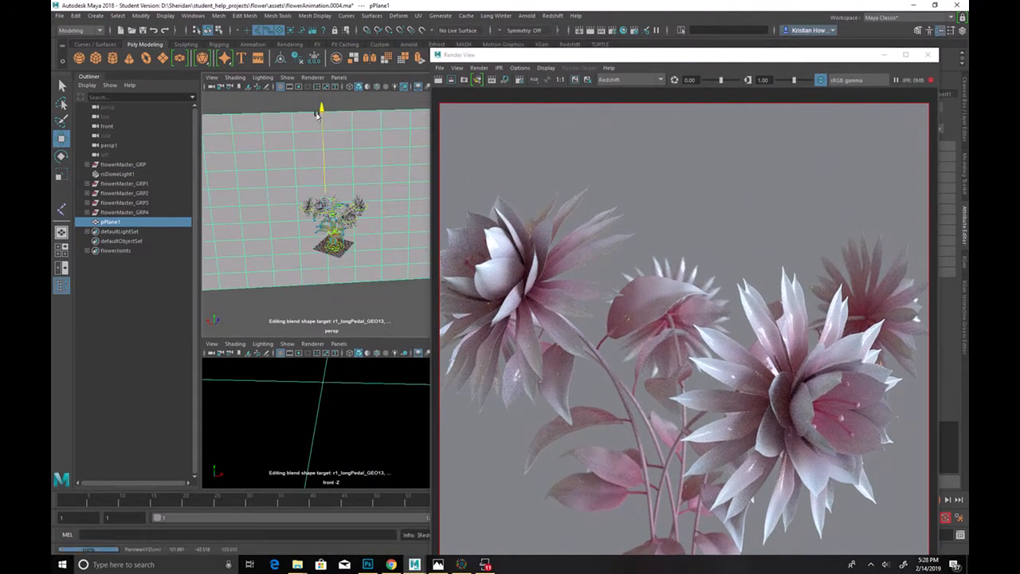
key("r")
left_click_drag(325, 204, 338, 202)
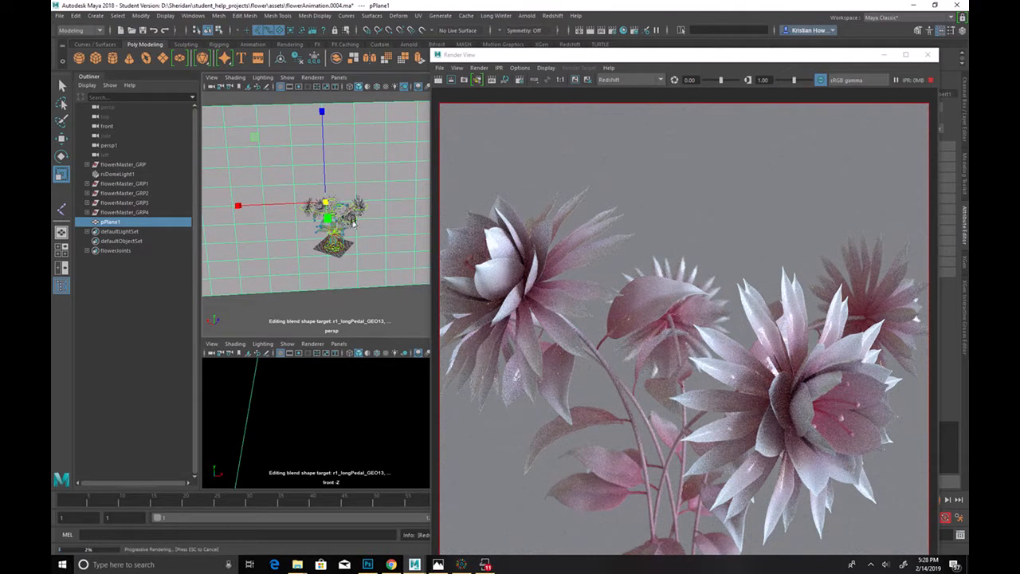
Step: Assign a new RedshiftMaterial to the backdrop plane in place of its lambert1 material
left_click_drag(587, 60, 408, 281)
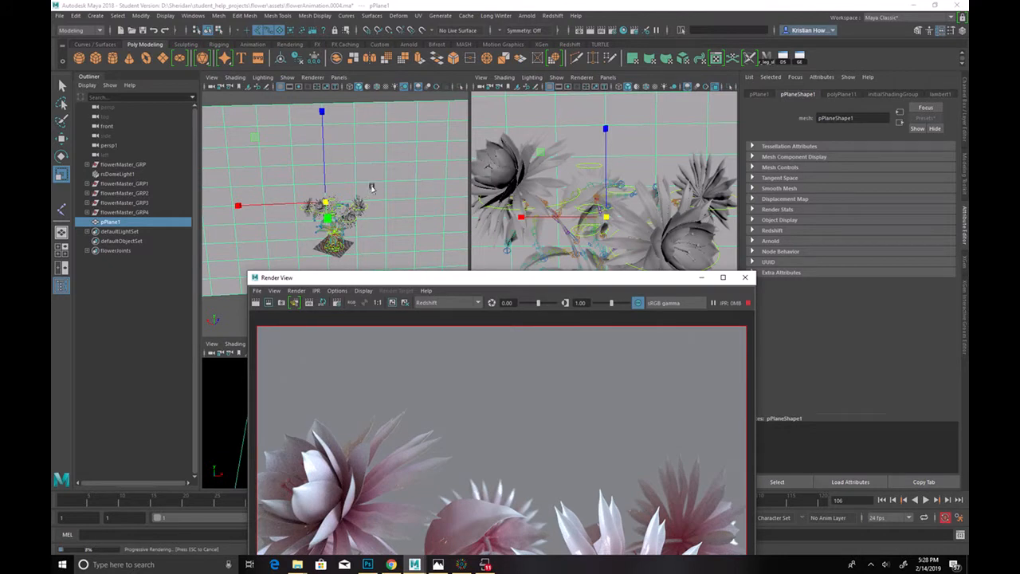
left_click(941, 94)
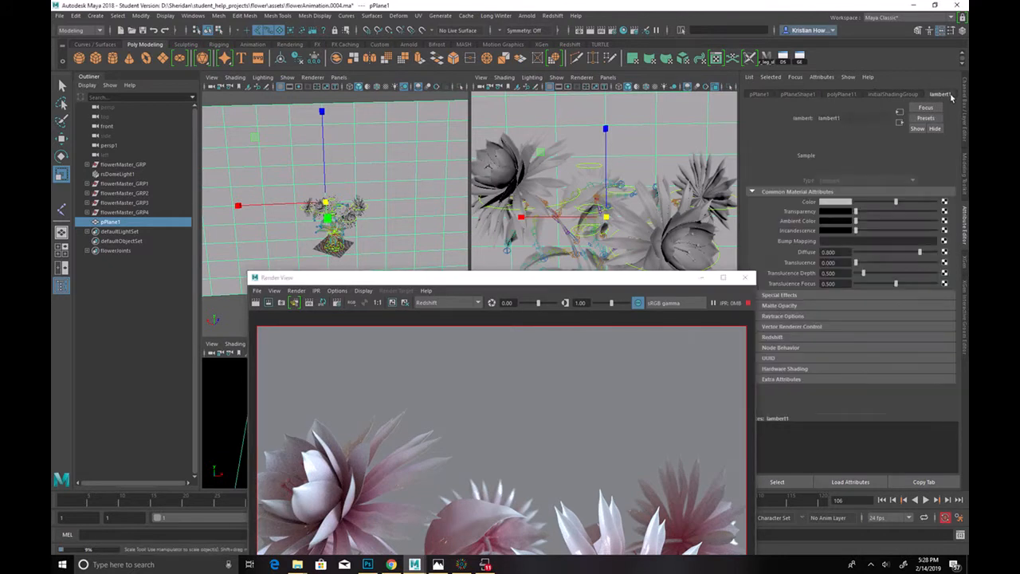
right_click_drag(398, 137, 373, 396)
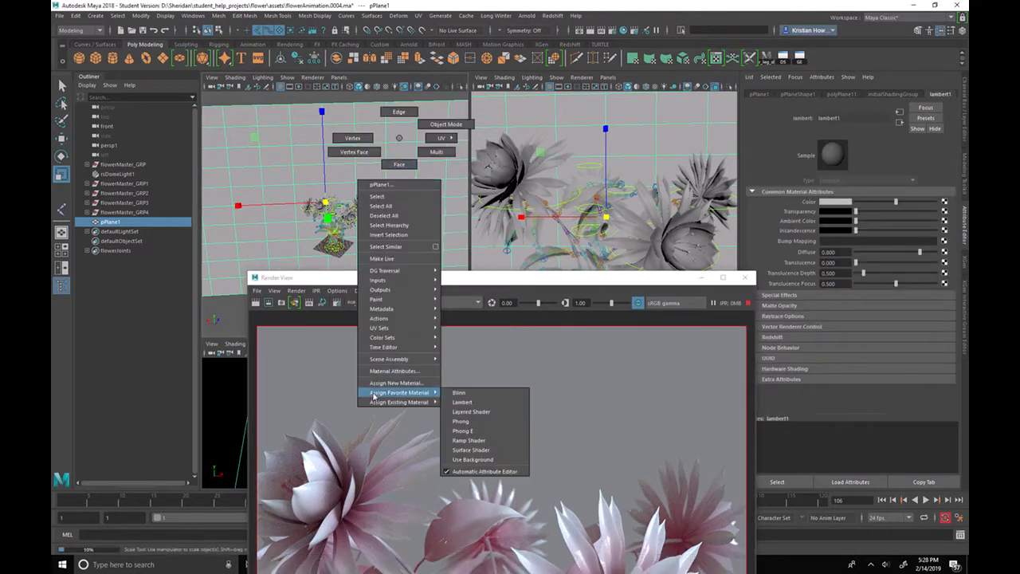
right_click_drag(473, 396, 405, 383)
left_click(397, 264)
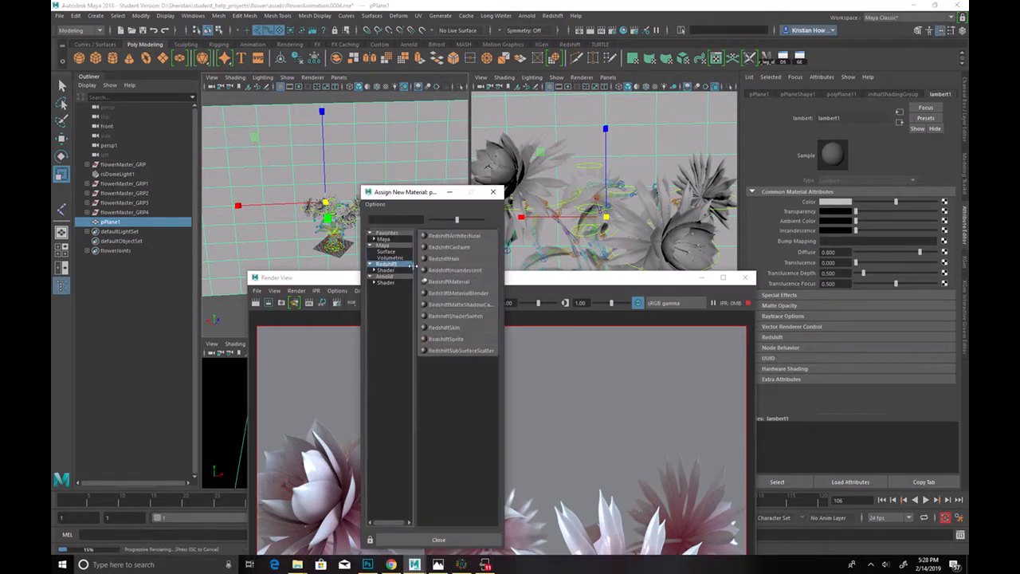
left_click(466, 282)
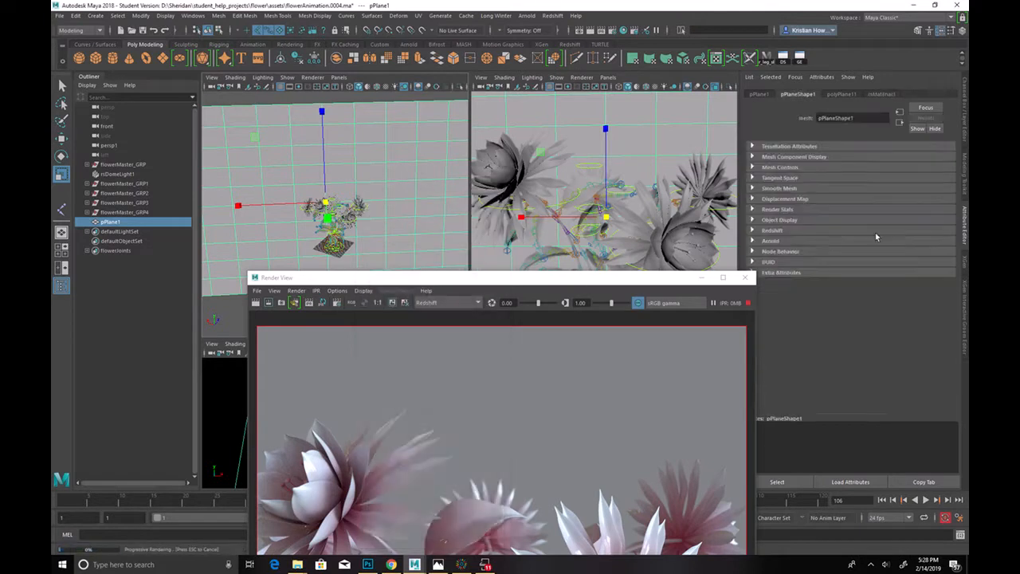
Step: Connect a File texture to the material's diffuse color and load idA_BOG05.jpg from the sourceimages folder
left_click(936, 211)
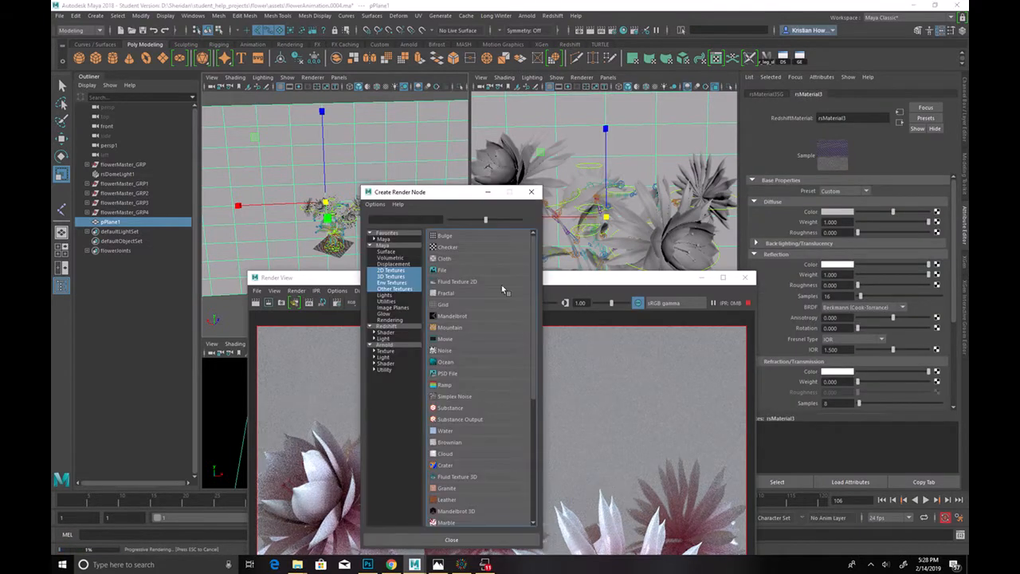
left_click(443, 271)
left_click(940, 227)
left_click(339, 64)
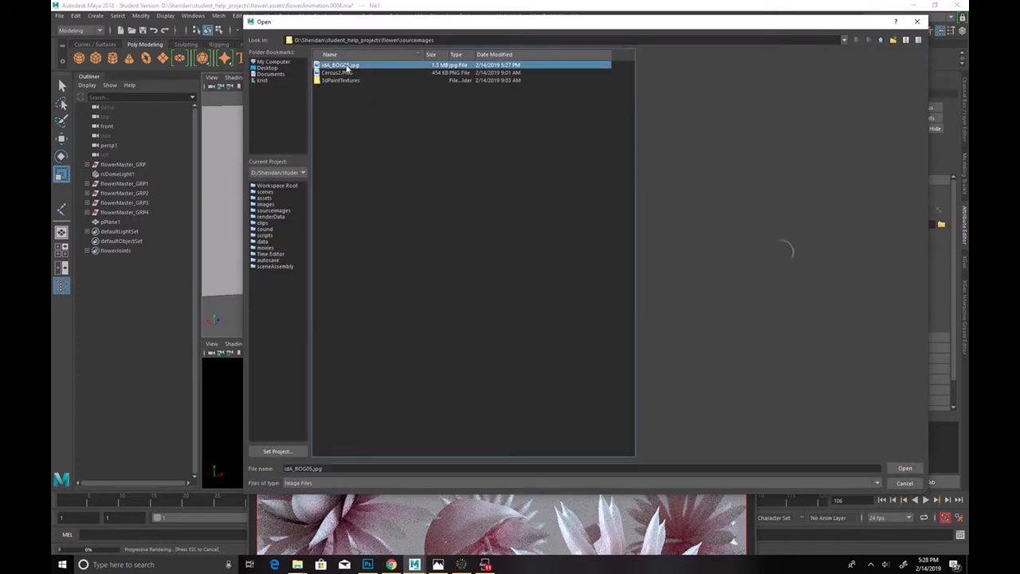
double_click(340, 65)
Step: Reselect the backdrop plane as an object and rotate it half a turn so the greenhouse image is the right way up
left_click_drag(489, 276, 680, 15)
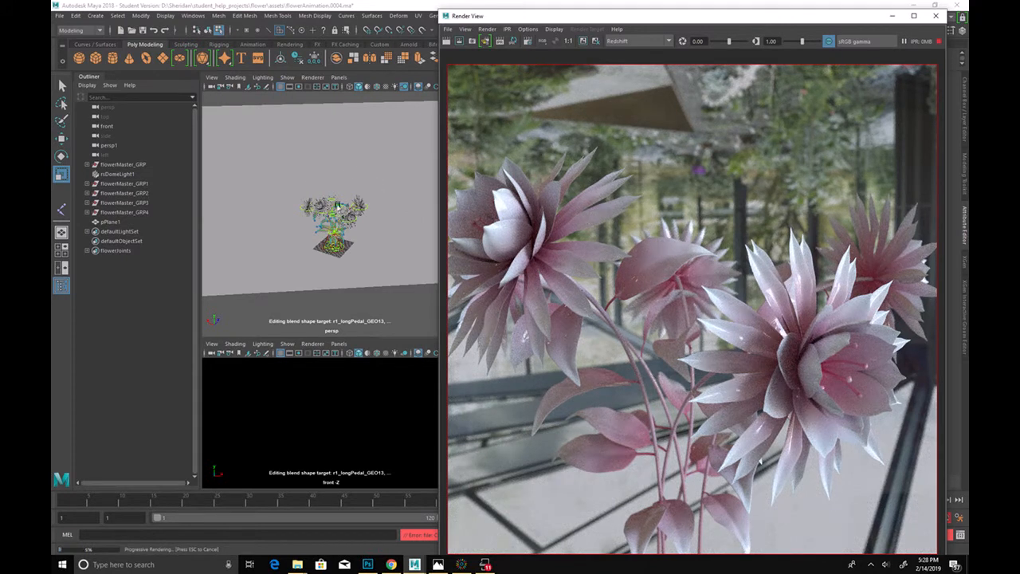
left_click(350, 204)
key("e")
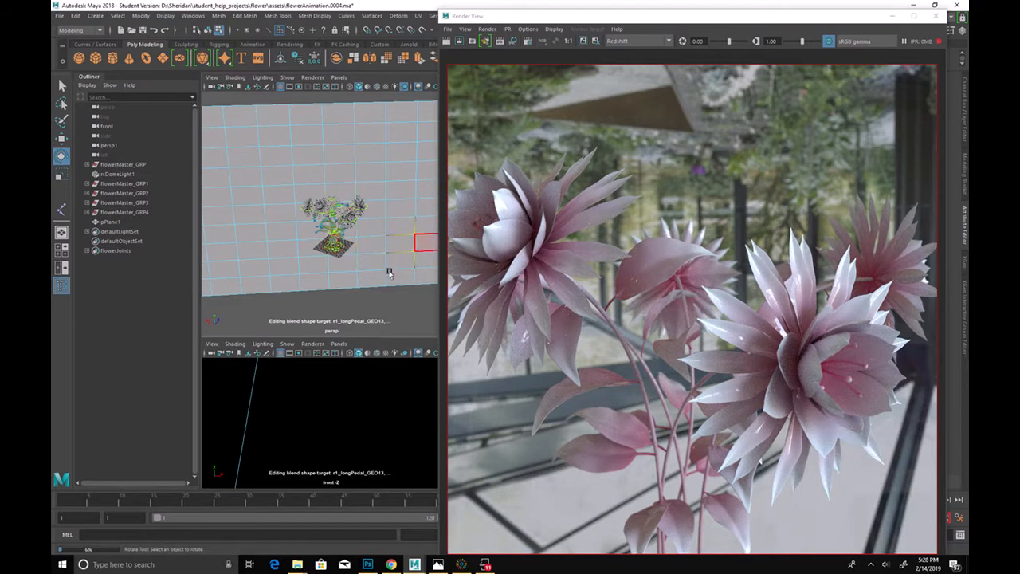
left_click(752, 29)
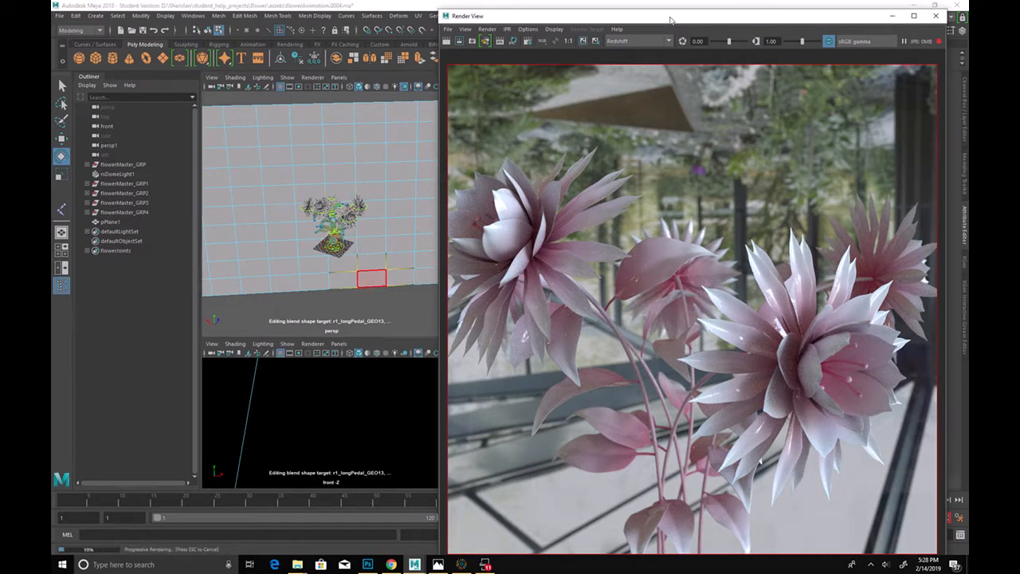
left_click_drag(676, 18, 286, 36)
right_click(626, 111)
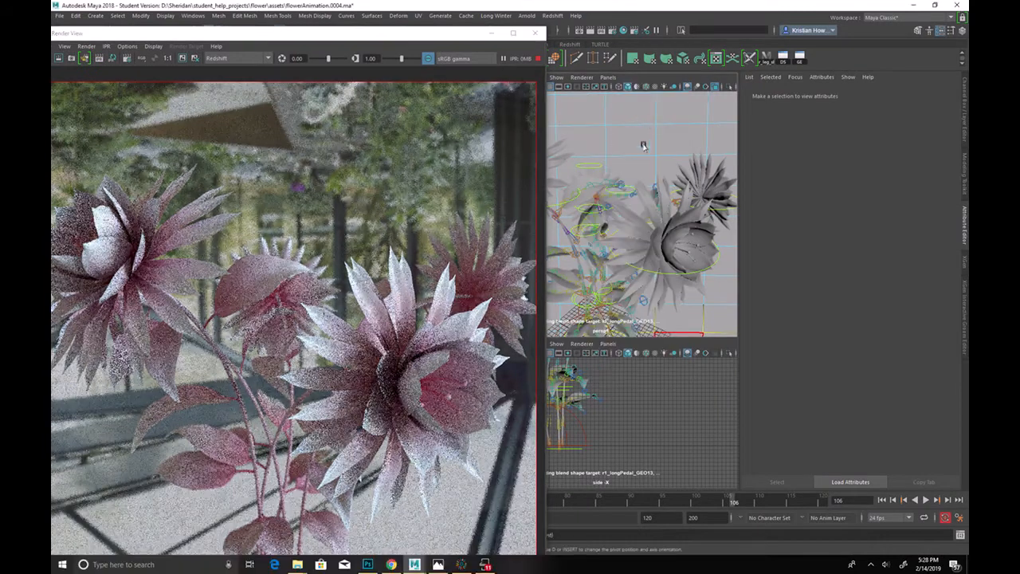
left_click(649, 122)
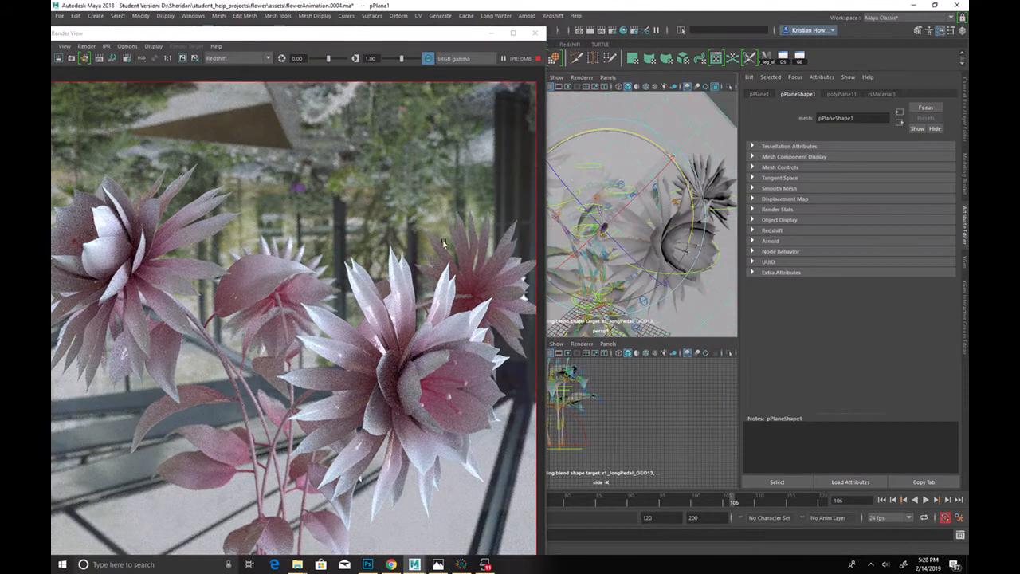
left_click_drag(605, 136, 603, 169)
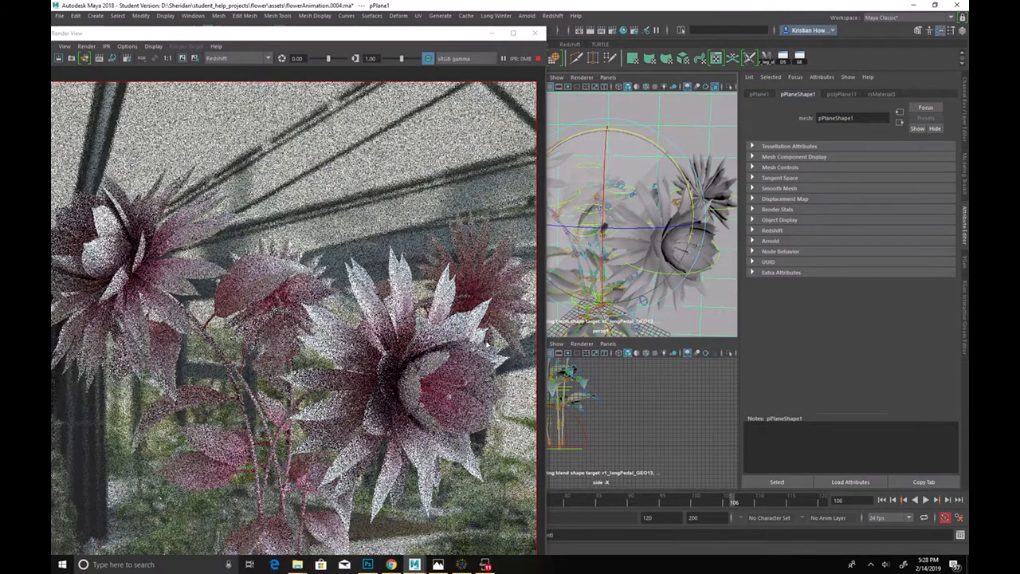
Step: Move the backdrop plane farther behind the bouquet, enlarge it and compare its framing with the live render
left_click_drag(380, 51, 846, 50)
left_click_drag(274, 220, 347, 229)
key("w")
left_click_drag(331, 239, 523, 149)
key("r")
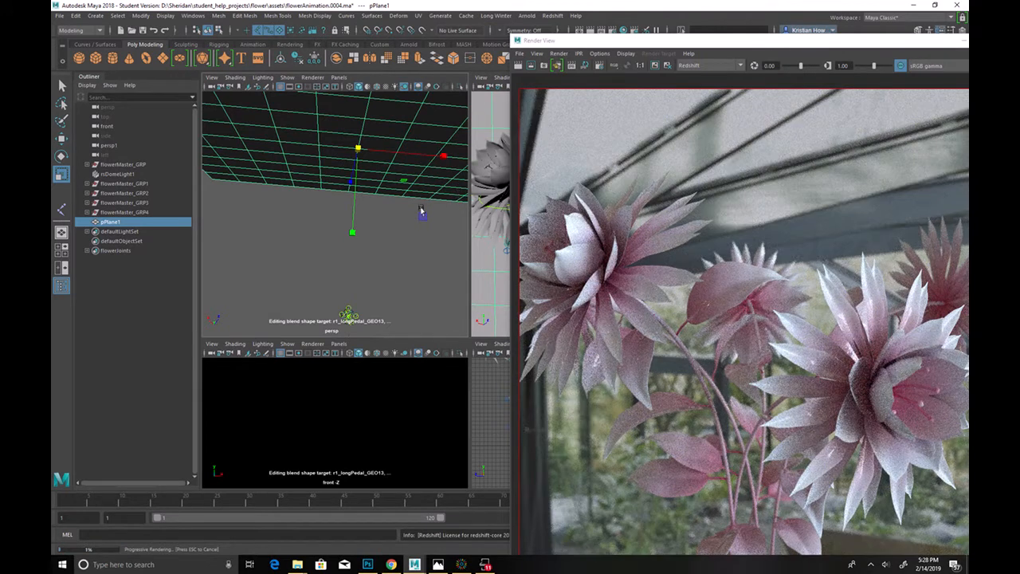
left_click_drag(725, 44, 248, 24)
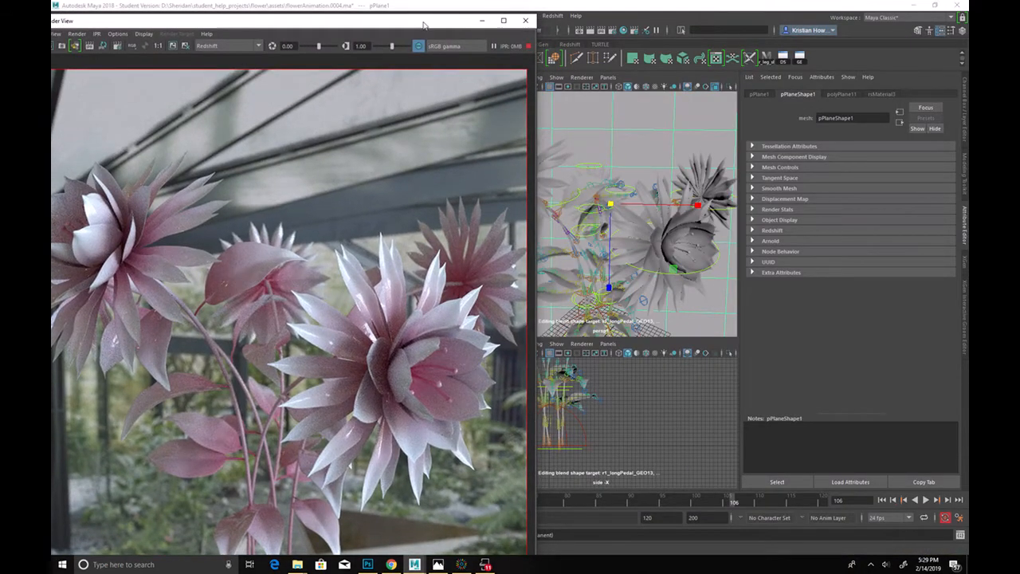
left_click_drag(424, 24, 372, 27)
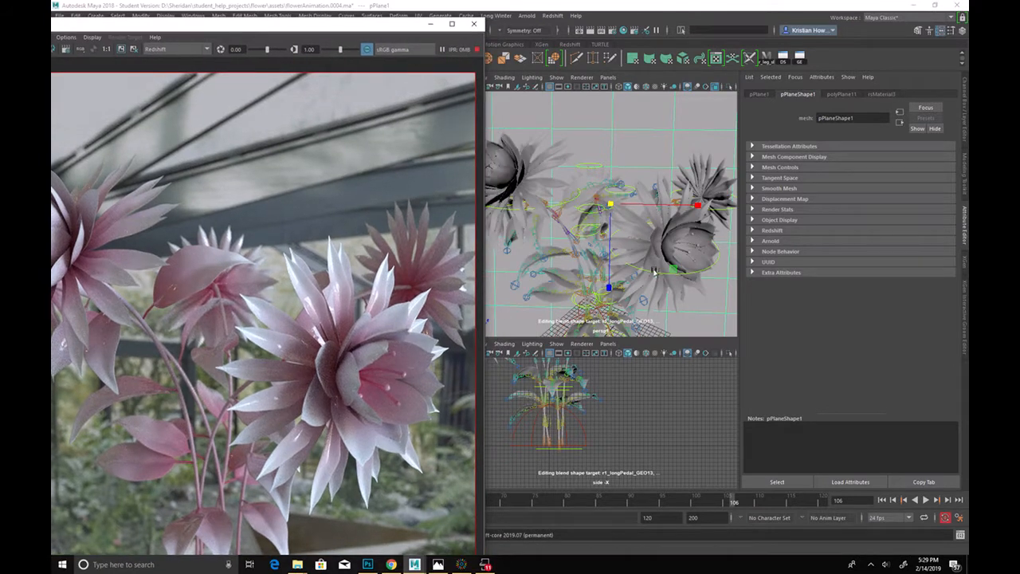
left_click_drag(390, 35, 828, 39)
left_click_drag(374, 199, 410, 236, "alt")
left_click(701, 36)
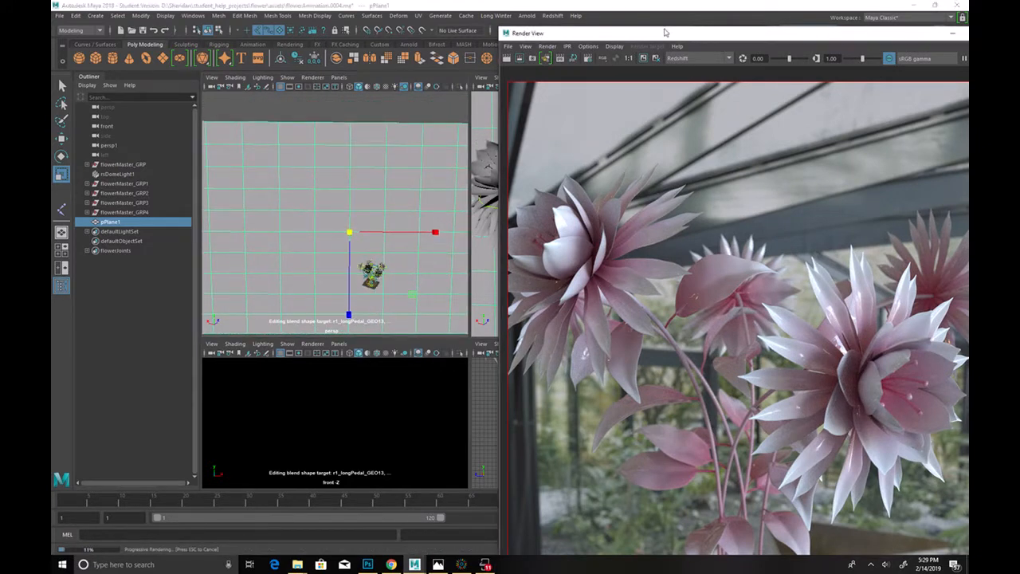
Step: Slide the backdrop plane sideways and slightly vertically to bring the greenhouse's column and roof beams behind the flowers
left_click_drag(638, 28, 577, 1)
key("super+Right")
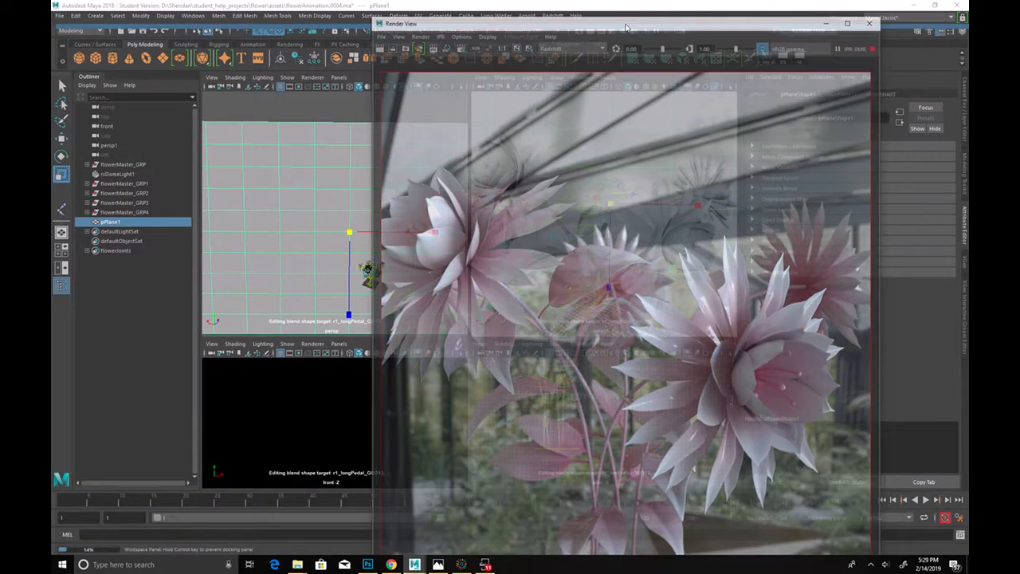
mouse_move(288, 243)
left_mouse_down("alt")
mouse_move(308, 216)
mouse_move(291, 227)
left_mouse_up("alt")
key("w")
left_click_drag(346, 270, 344, 264)
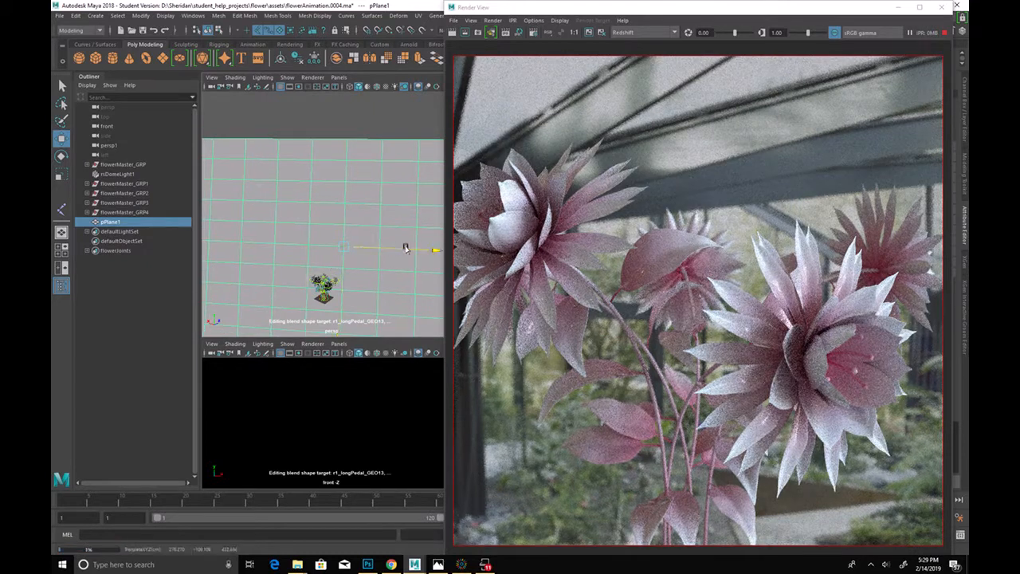
left_click_drag(406, 246, 442, 248)
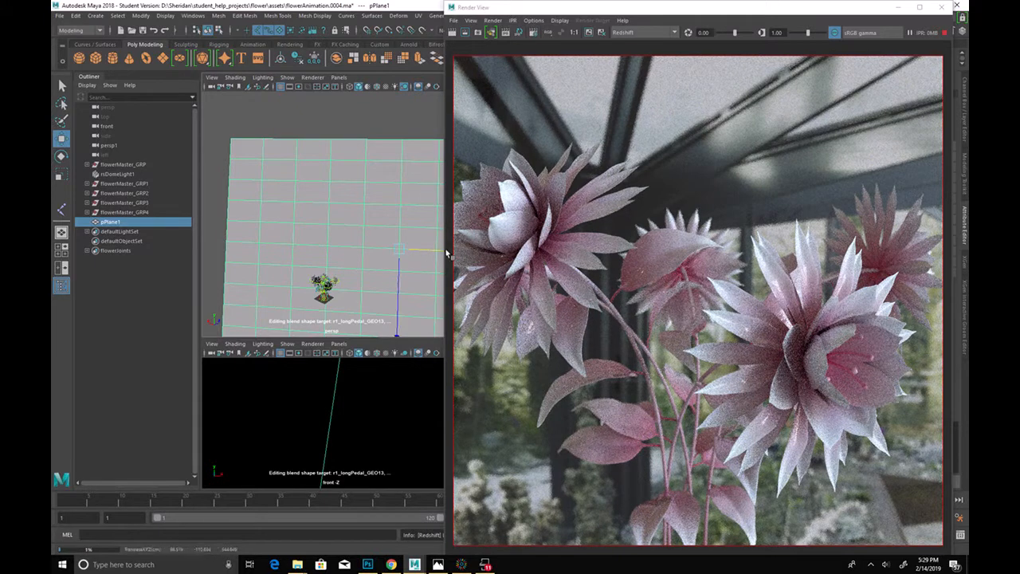
mouse_move(359, 295)
left_mouse_down("alt")
mouse_move(382, 255)
mouse_move(376, 294)
left_mouse_up("alt")
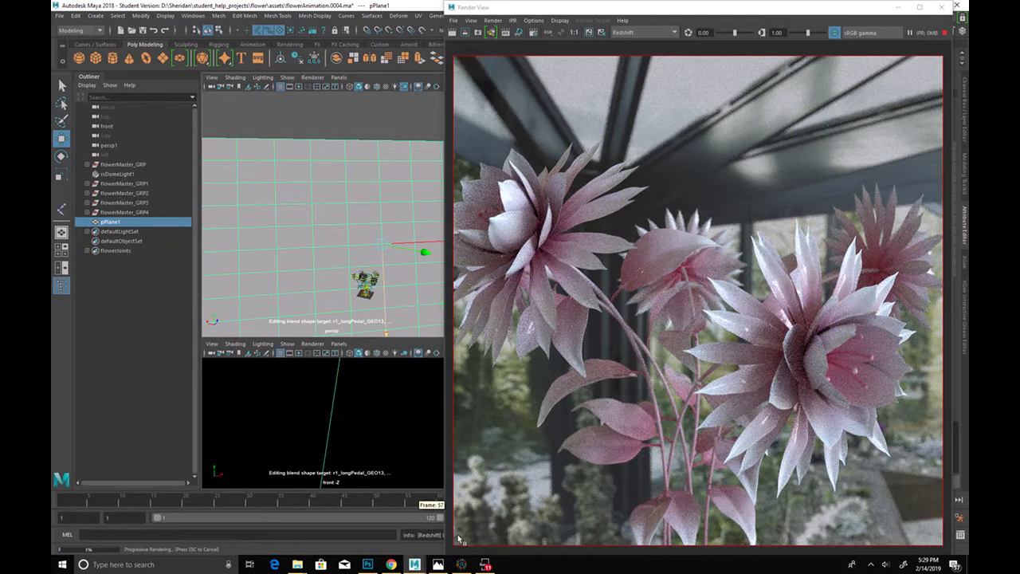
Step: Switch to Chrome and look through the greenhouse image results for an alternative backdrop, previewing the geodesic dome interior
left_click(391, 564)
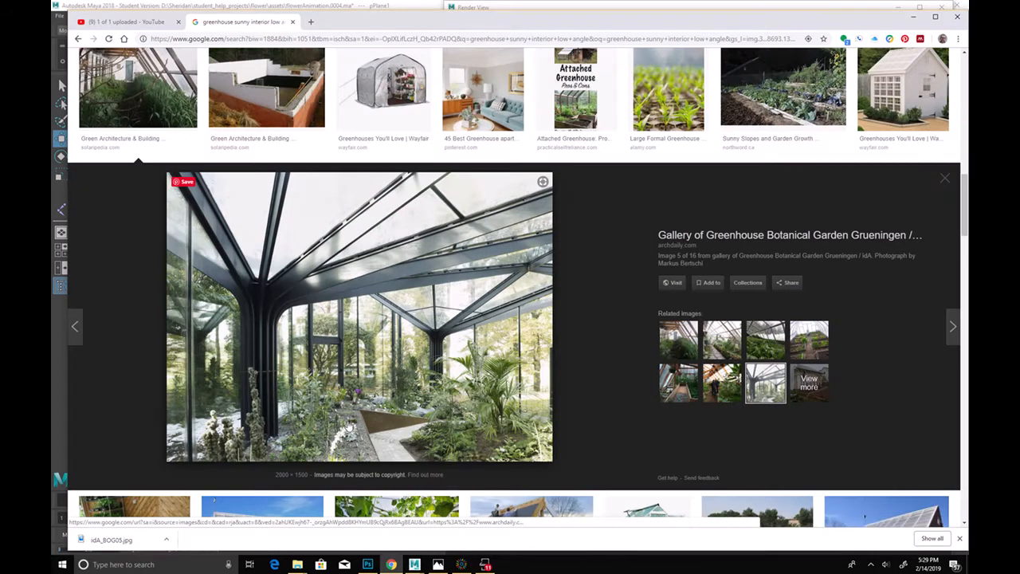
scroll(431, 344, "down", 4)
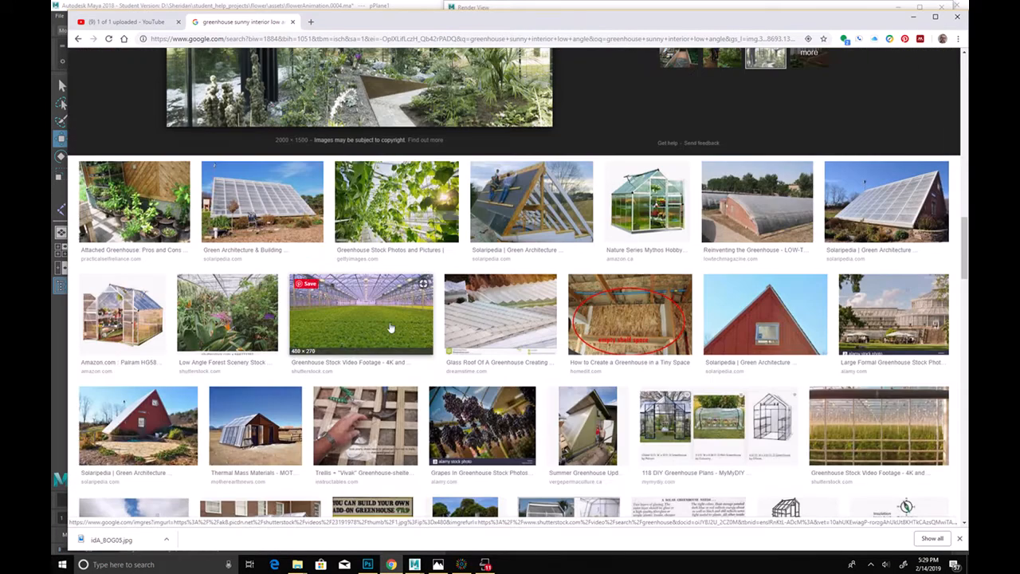
left_click(258, 312)
scroll(413, 347, "down", 5)
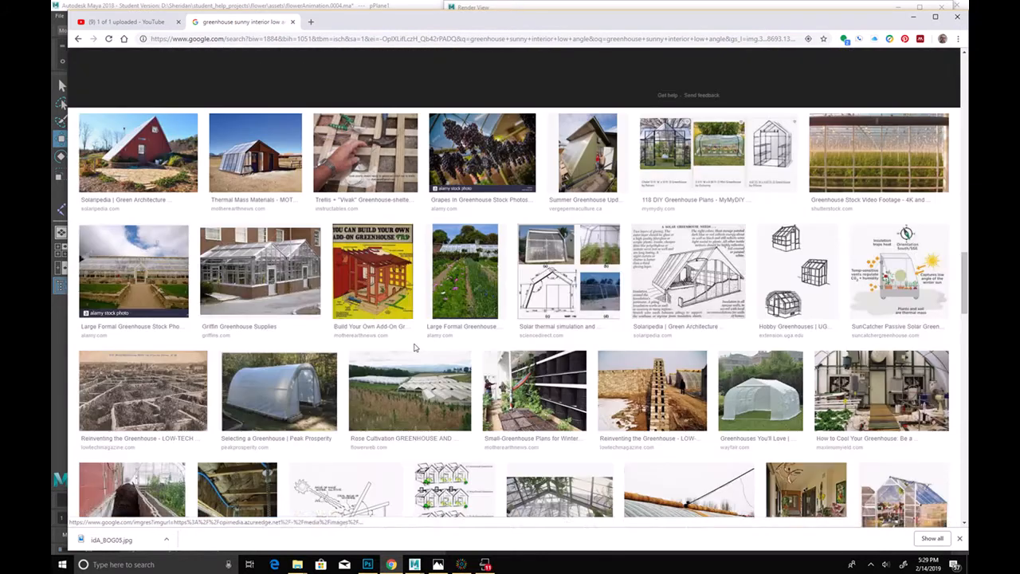
scroll(416, 349, "down", 4)
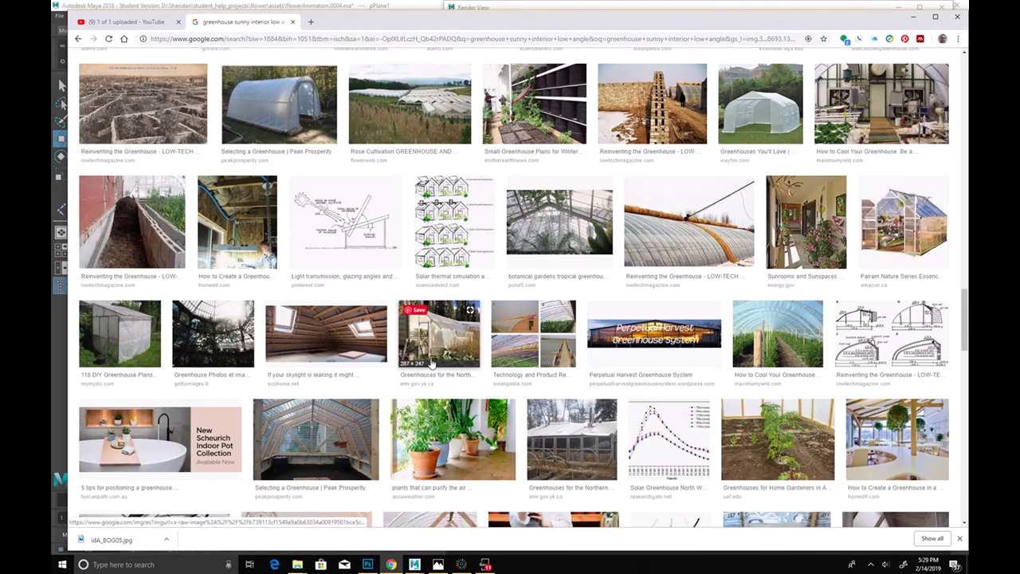
scroll(431, 363, "down", 3)
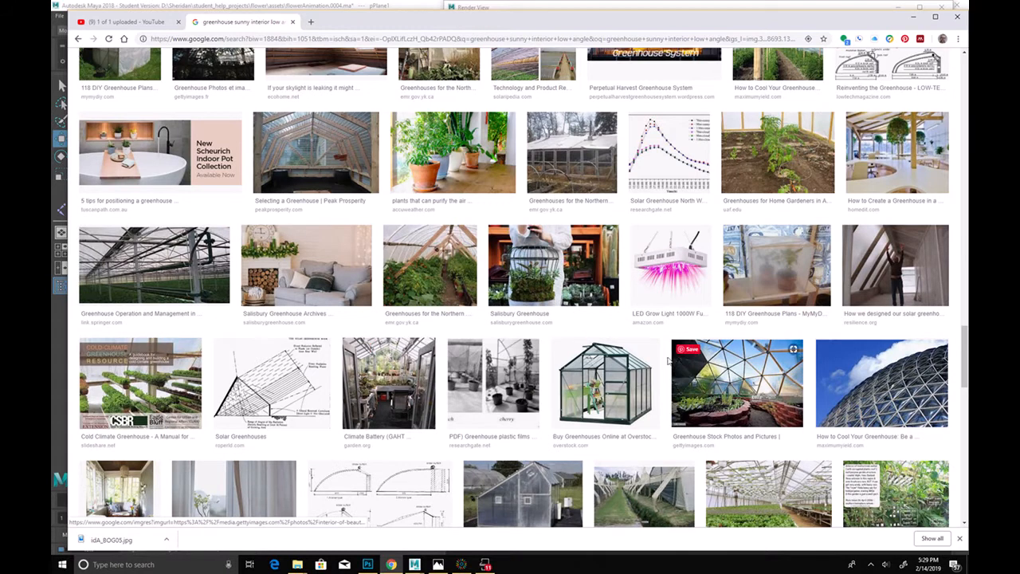
left_click(721, 378)
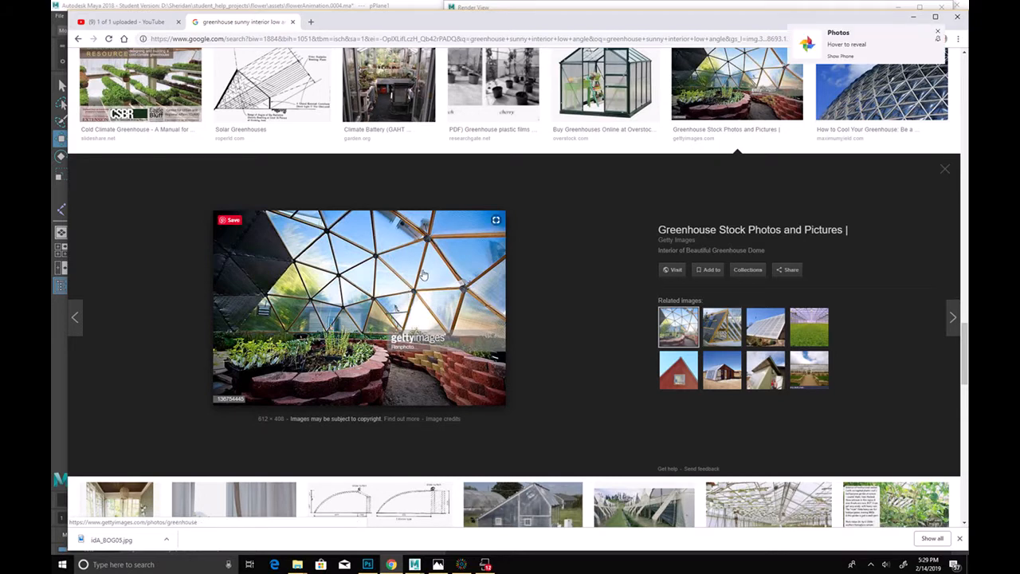
Step: Continue browsing the results, previewing the small remote-region greenhouse, the tomato-row interior and a neighbouring greenhouse photo
scroll(422, 278, "down", 5)
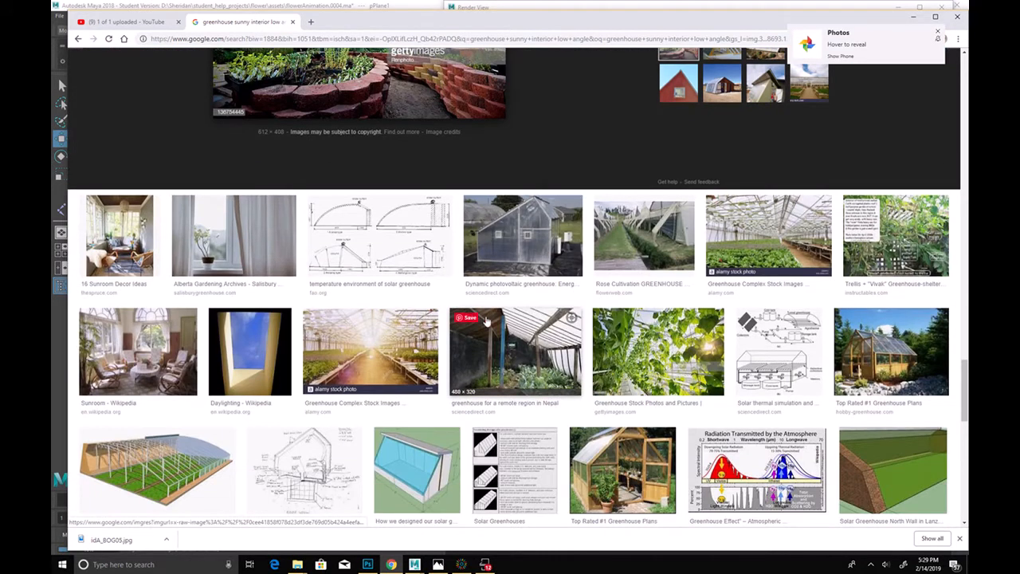
left_click(568, 349)
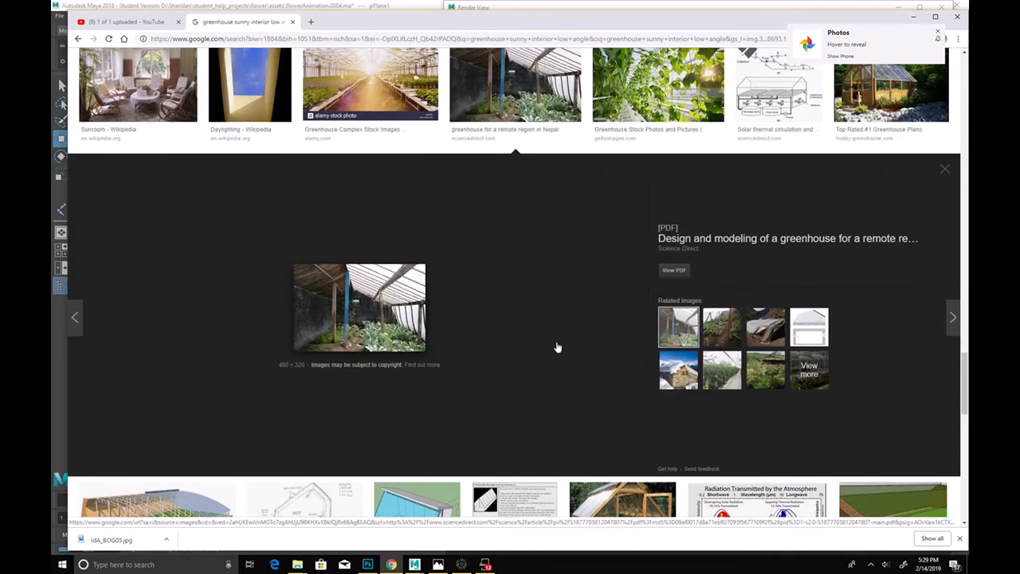
scroll(559, 349, "down", 4)
left_click(555, 356)
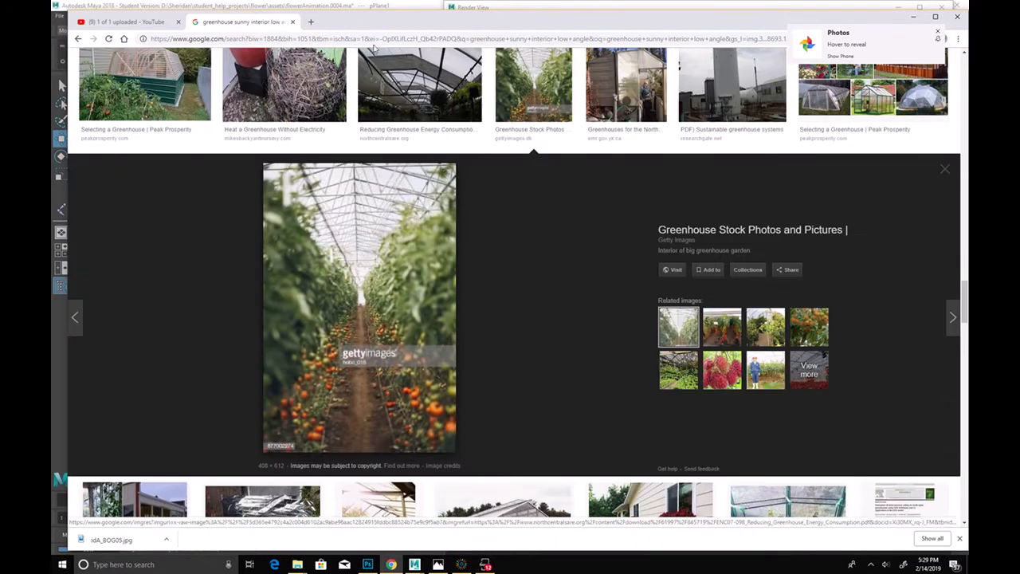
left_click(429, 137)
scroll(507, 290, "down", 4)
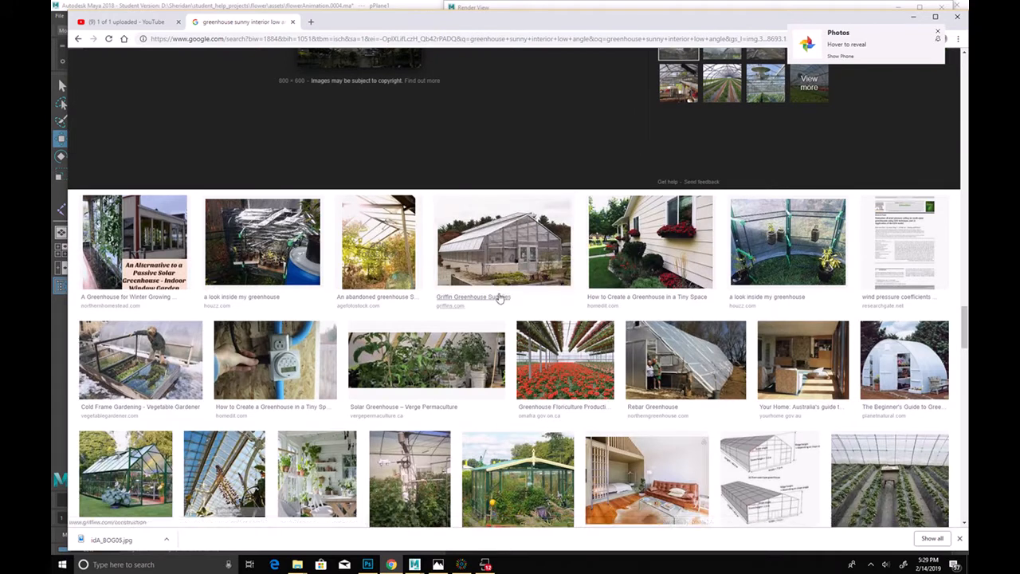
scroll(557, 311, "down", 5)
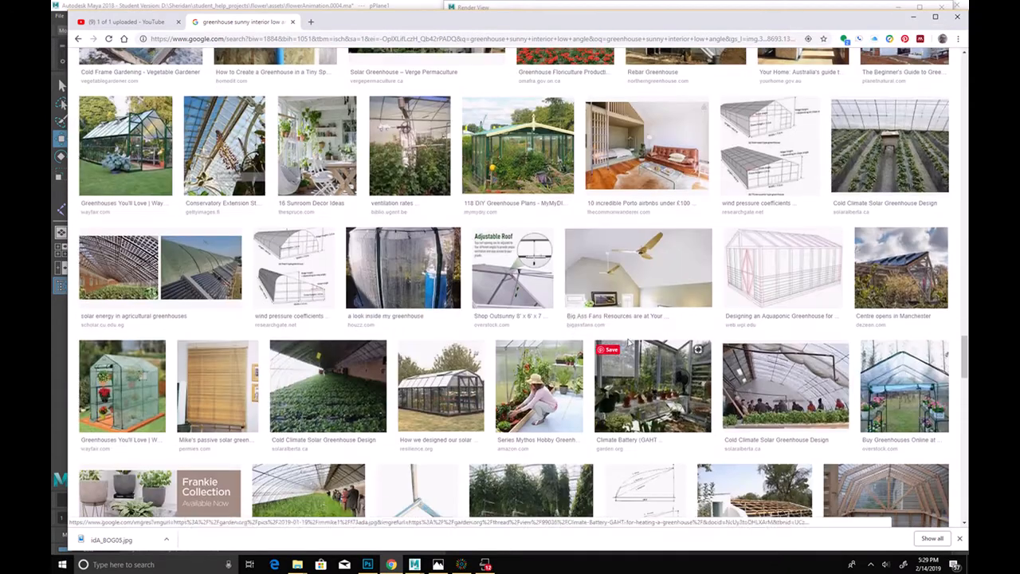
Step: Check the hanging-plant greenhouse photo farther down the results, and open the preview of the YMCA Solar Greenhouse Interior Ceiling image
scroll(618, 323, "down", 4)
scroll(603, 329, "down", 10)
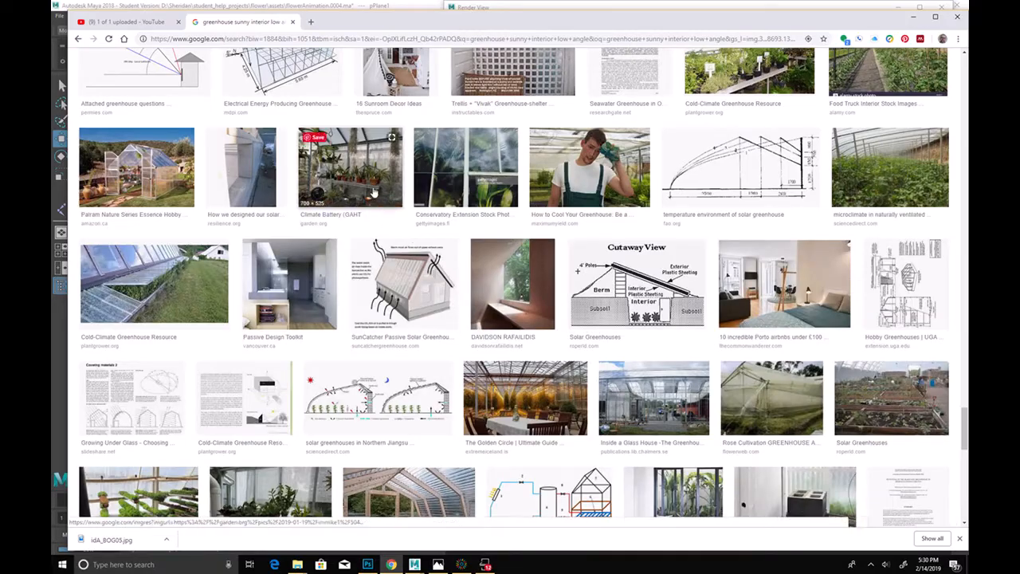
left_click(373, 191)
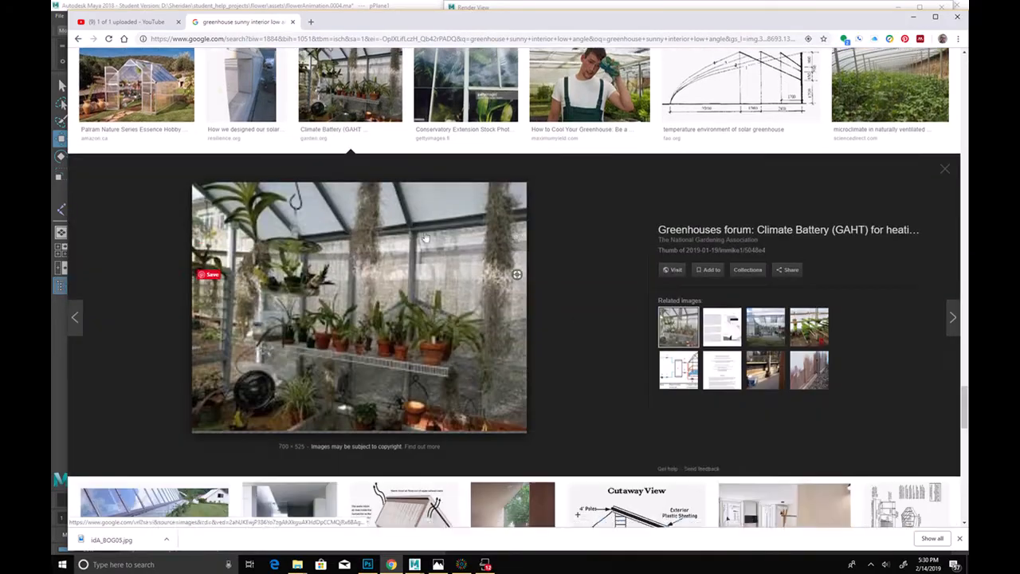
scroll(573, 322, "down", 10)
scroll(561, 322, "up", 10)
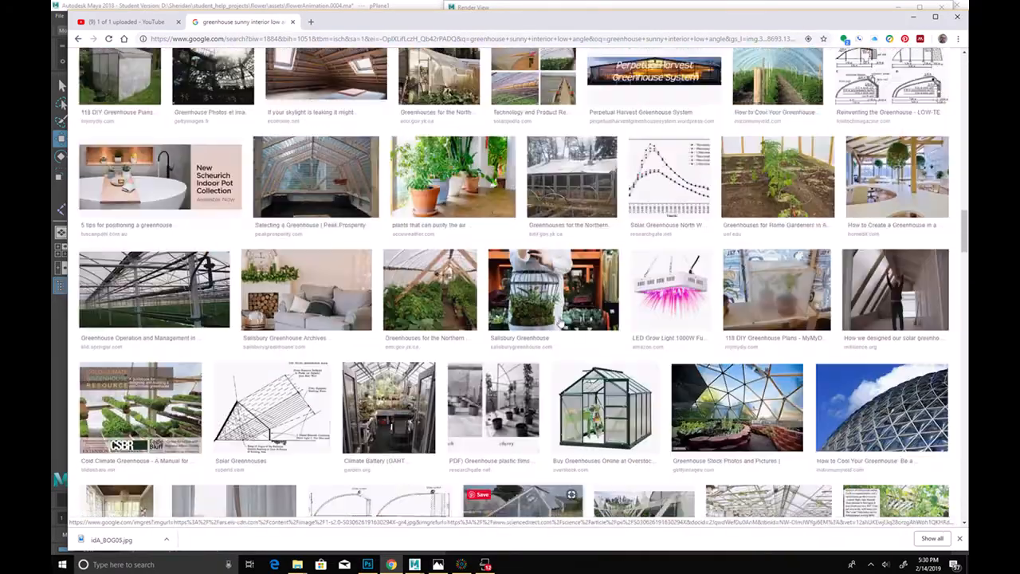
scroll(557, 321, "up", 10)
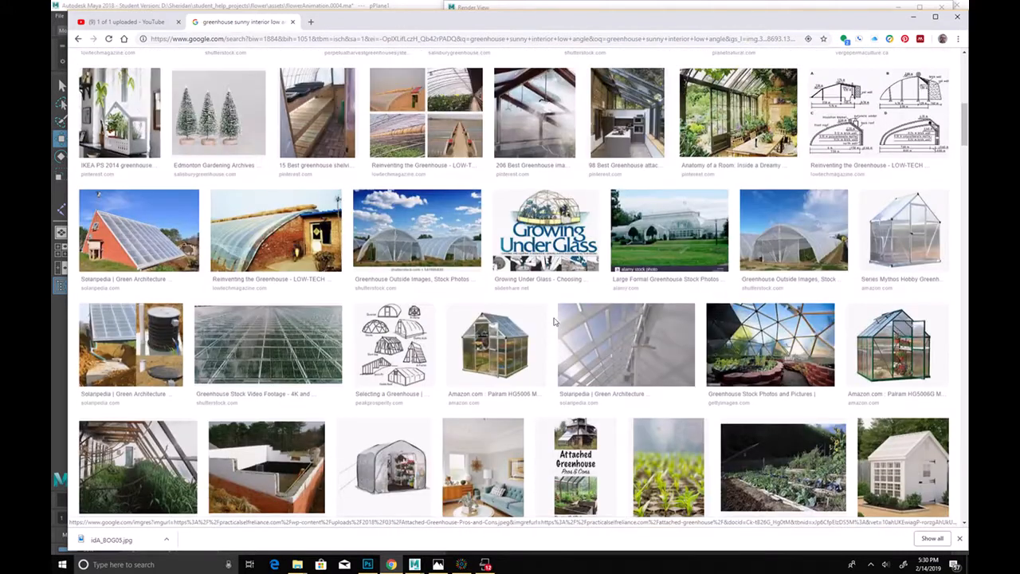
left_click(627, 349)
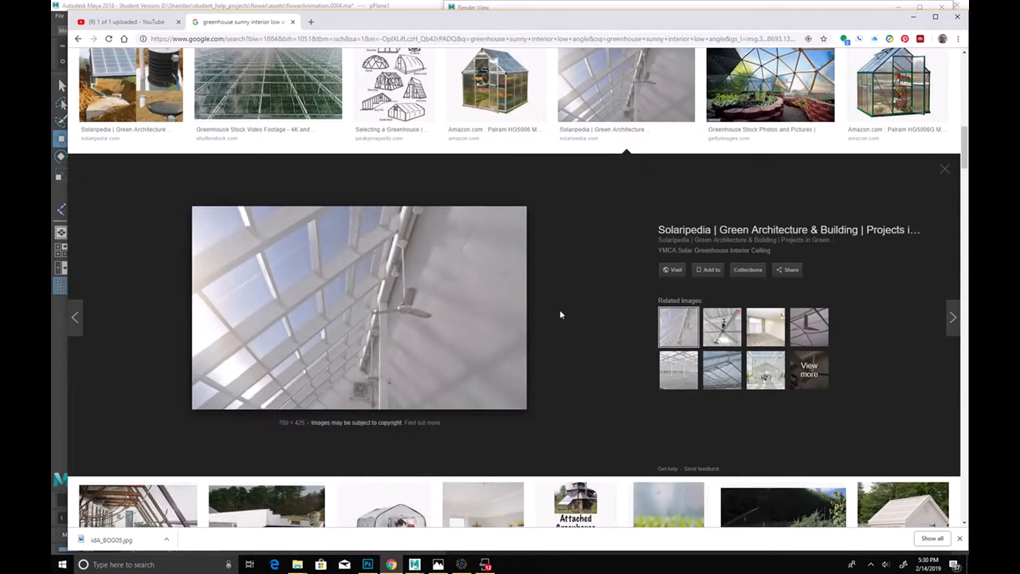
right_click(429, 293)
left_click(476, 344)
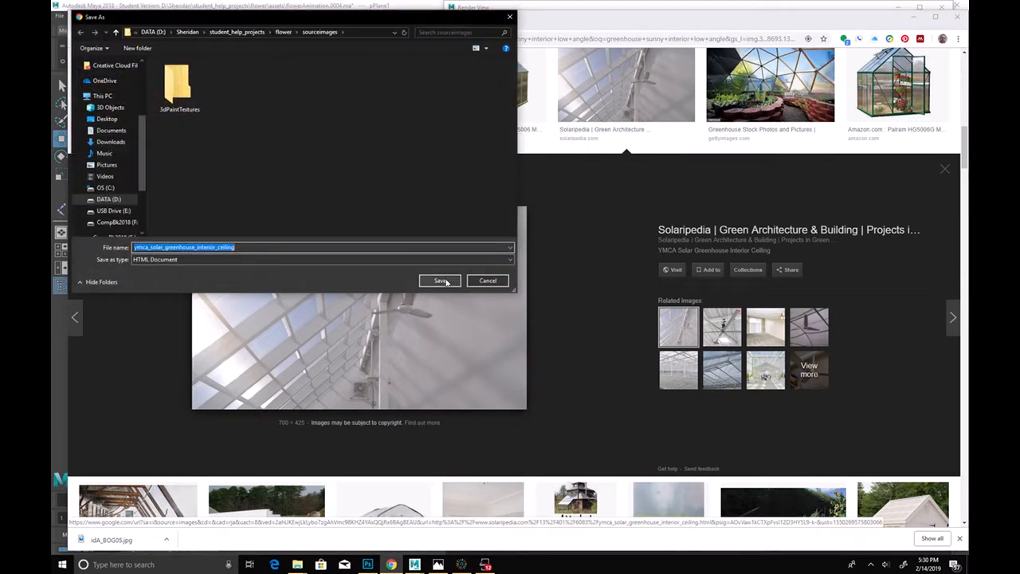
left_click(446, 281)
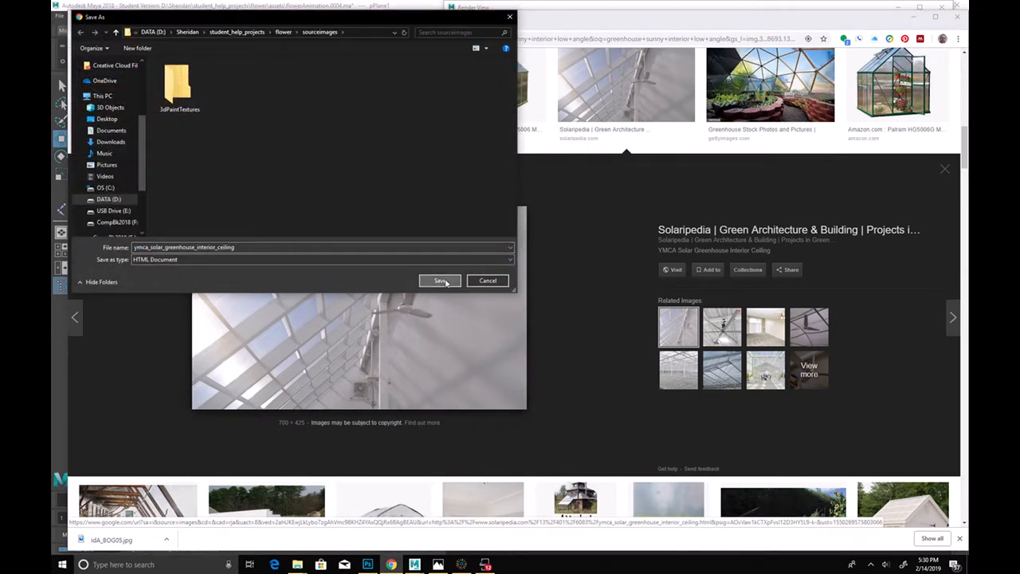
left_click(481, 282)
Step: Save the greenhouse ceiling image as 6083.jpg in the project's sourceimages folder and return to Maya
right_click(464, 282)
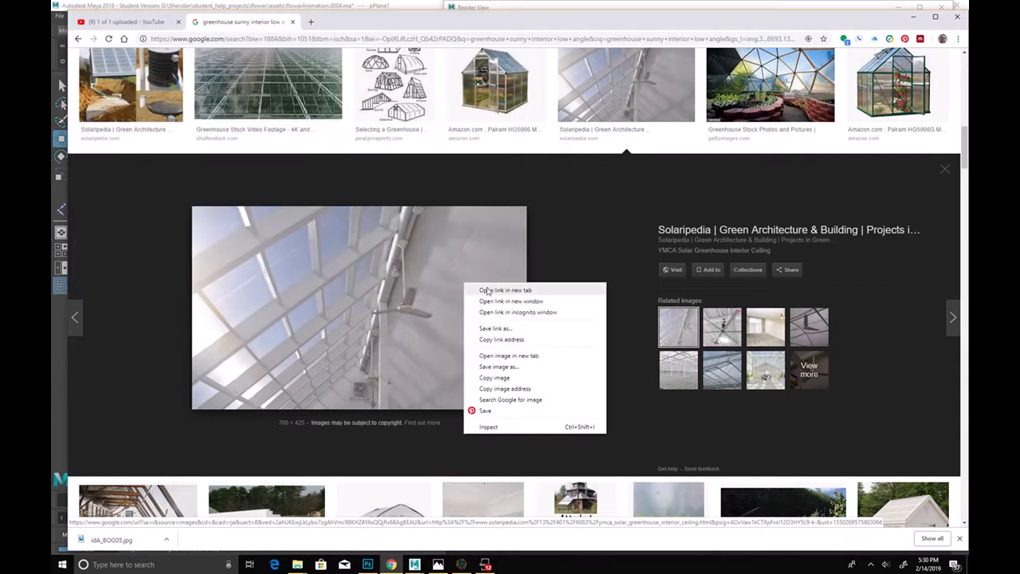
left_click(541, 366)
left_click(439, 280)
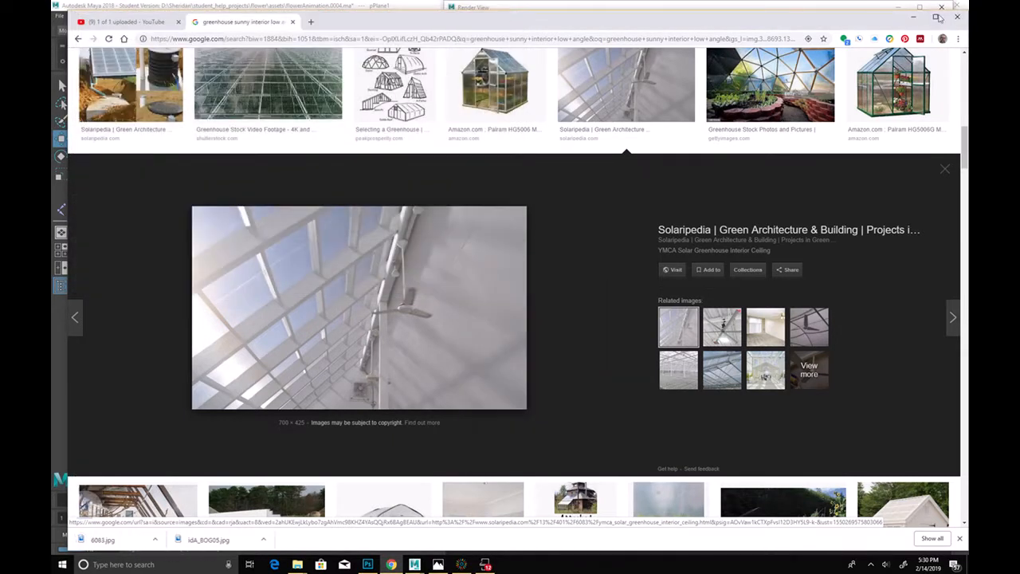
left_click(913, 19)
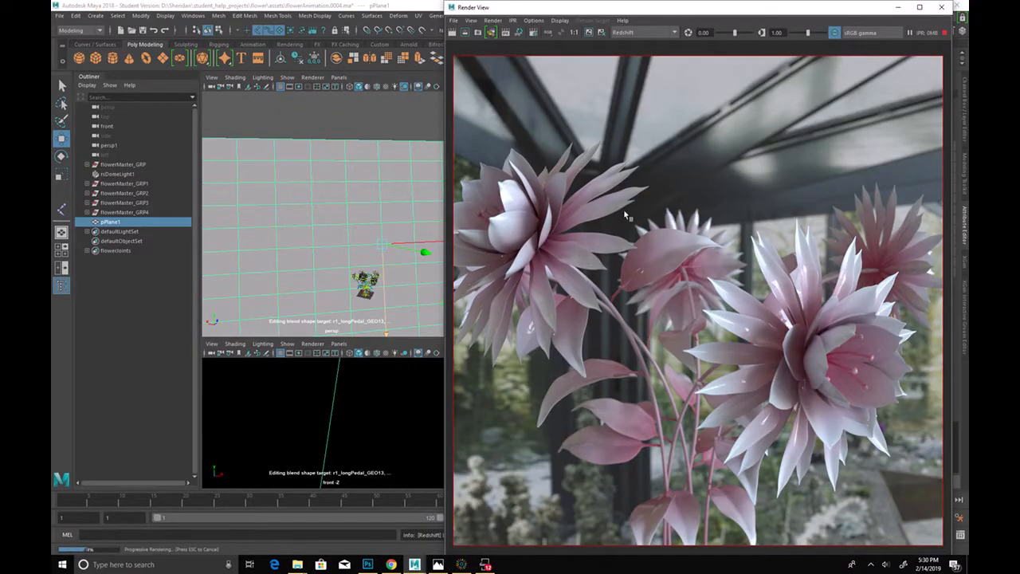
Step: Replace the image in the backdrop material's diffuse color File texture with 6083.jpg from the sourceimages folder
left_click_drag(822, 8, 422, 38)
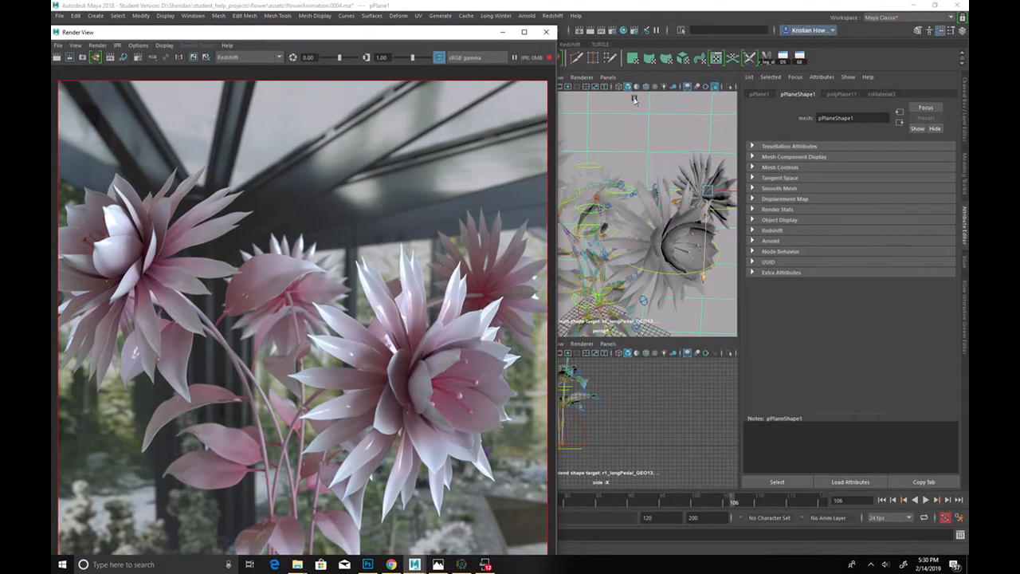
left_click(882, 94)
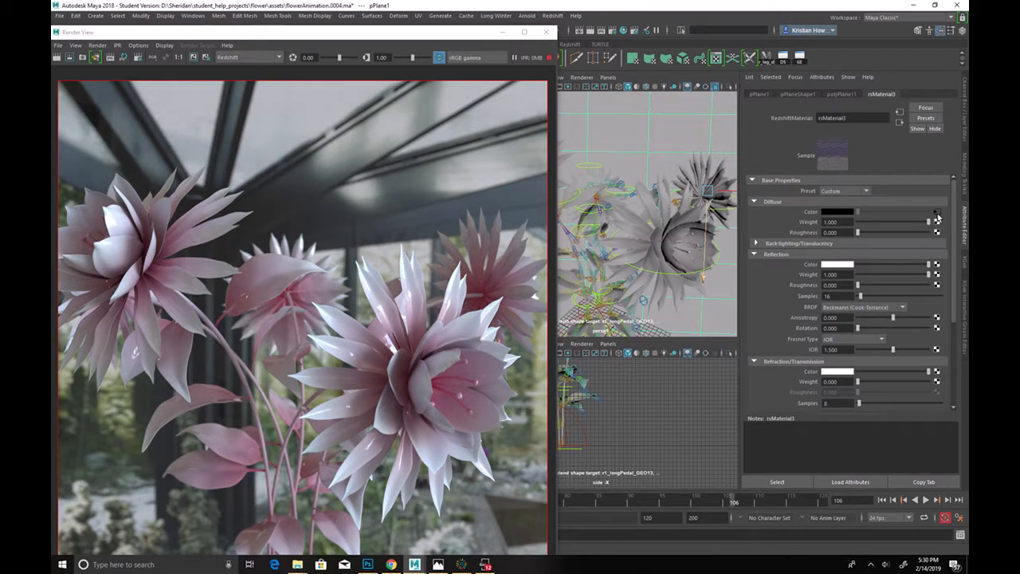
left_click(937, 212)
left_click(941, 225)
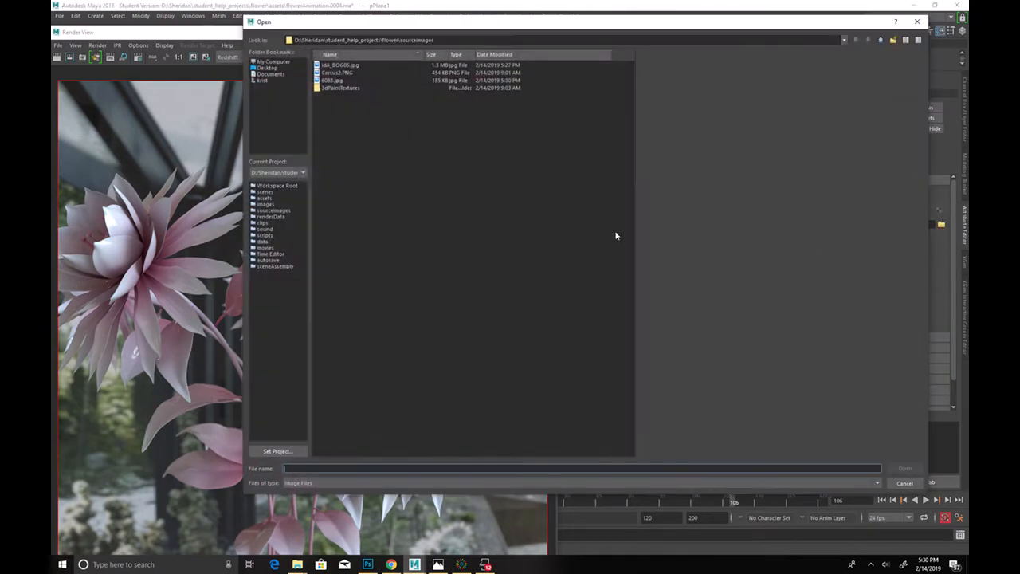
left_click(350, 66)
left_click(347, 73)
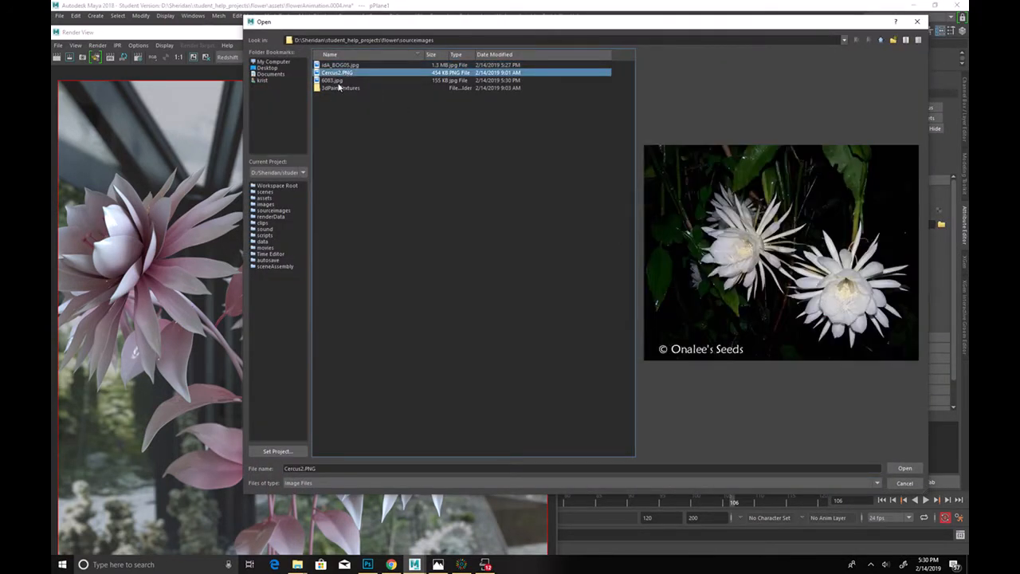
left_click(338, 80)
double_click(339, 82)
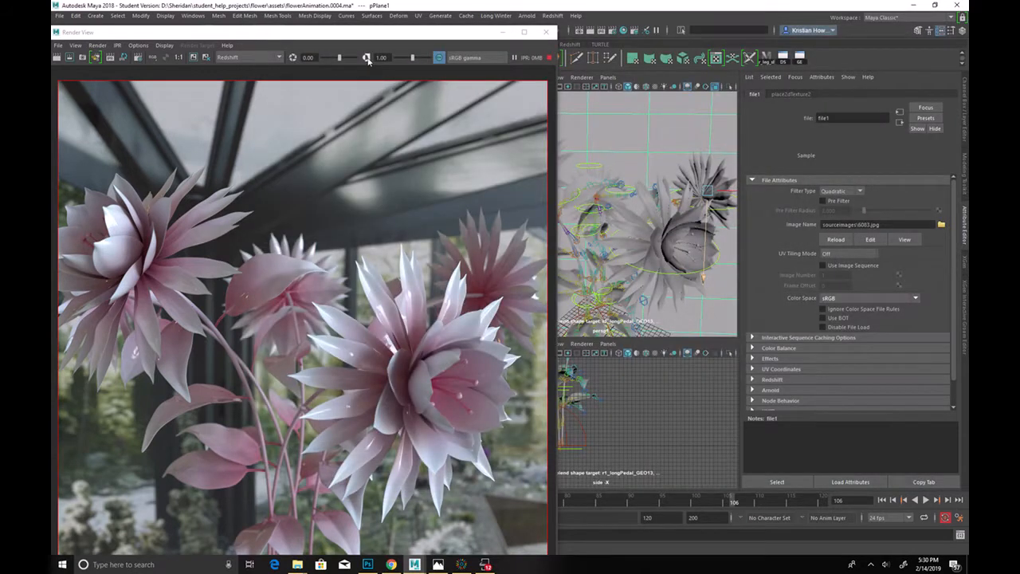
Step: Frame the backdrop plane in an enlarged perspective view and scale it along its horizontal axis while comparing with the live render
left_click_drag(342, 35, 300, 44)
key("space")
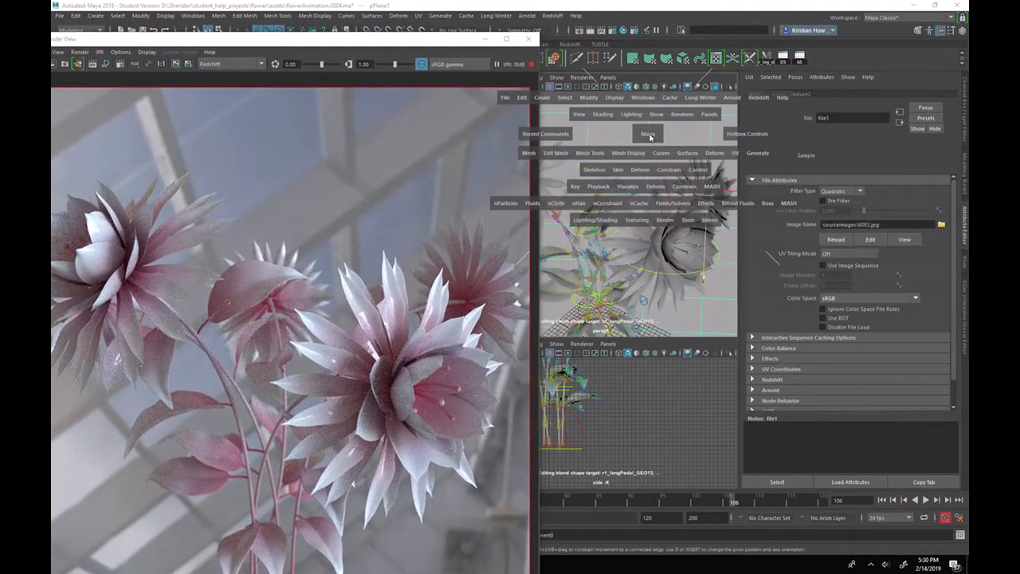
key("space")
left_click_drag(461, 44, 903, 104)
key("space")
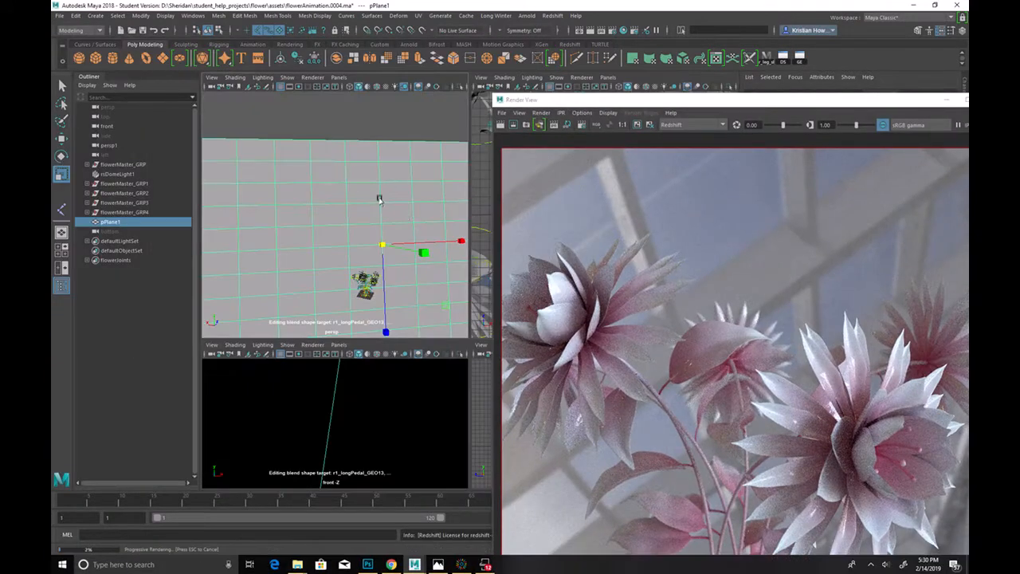
key("space")
key("f")
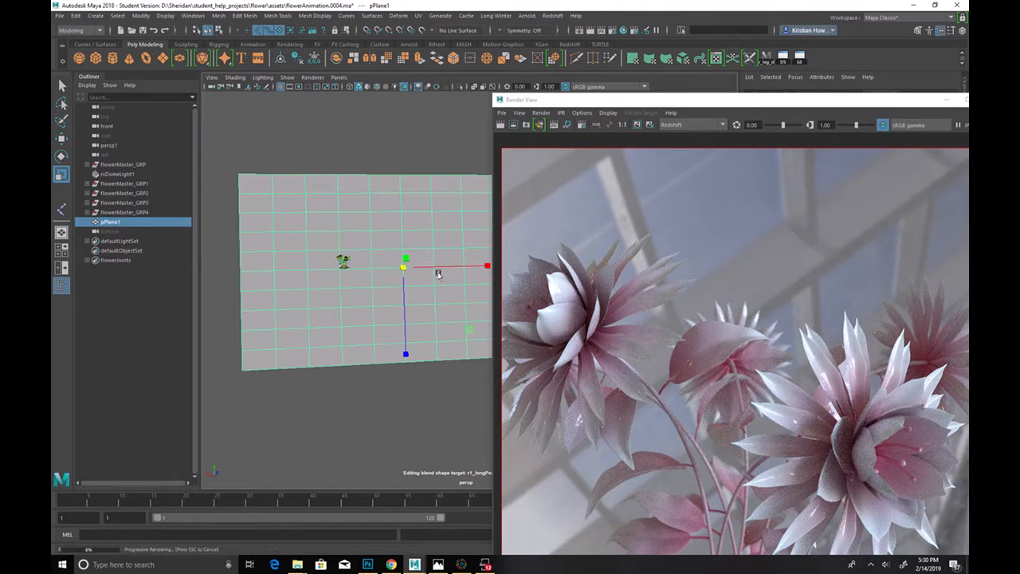
mouse_move(558, 99)
left_mouse_down()
mouse_move(375, 99)
mouse_move(568, 99)
left_mouse_up()
left_click_drag(485, 265, 299, 275, "alt")
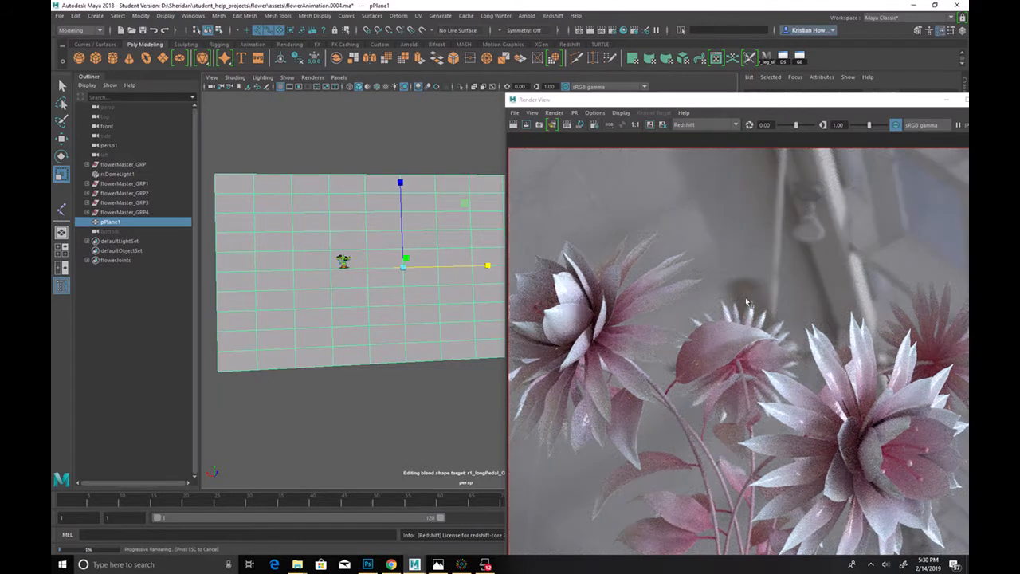
Step: Mirror the backdrop plane horizontally and slide it sideways to bring the pale roof beams behind the bouquet
left_click_drag(749, 102, 733, 46)
key("w")
key("r")
left_click_drag(457, 260, 302, 270)
key("w")
left_click_drag(770, 53, 737, 17)
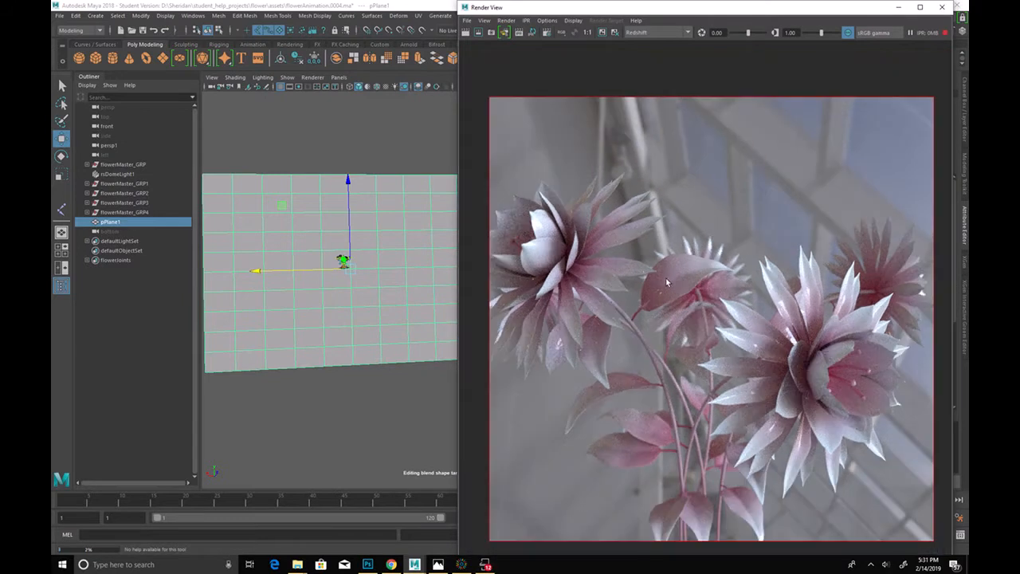
scroll(666, 278, "down", 2)
scroll(723, 303, "up", 1)
middle_click_drag(371, 380, 307, 369)
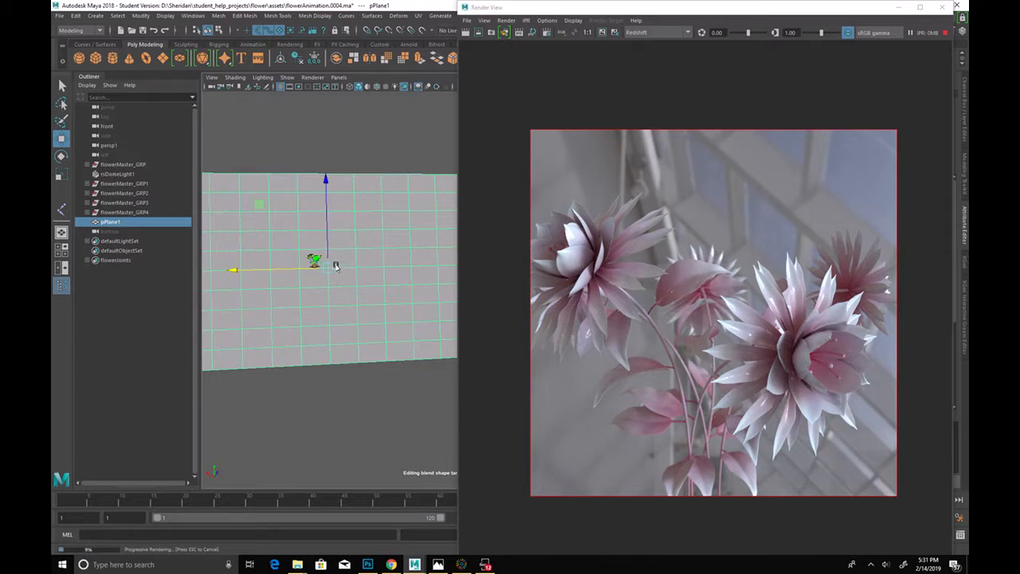
Step: Try raising the backdrop plane behind the bouquet and undo the move
middle_click_drag(327, 215, 317, 160)
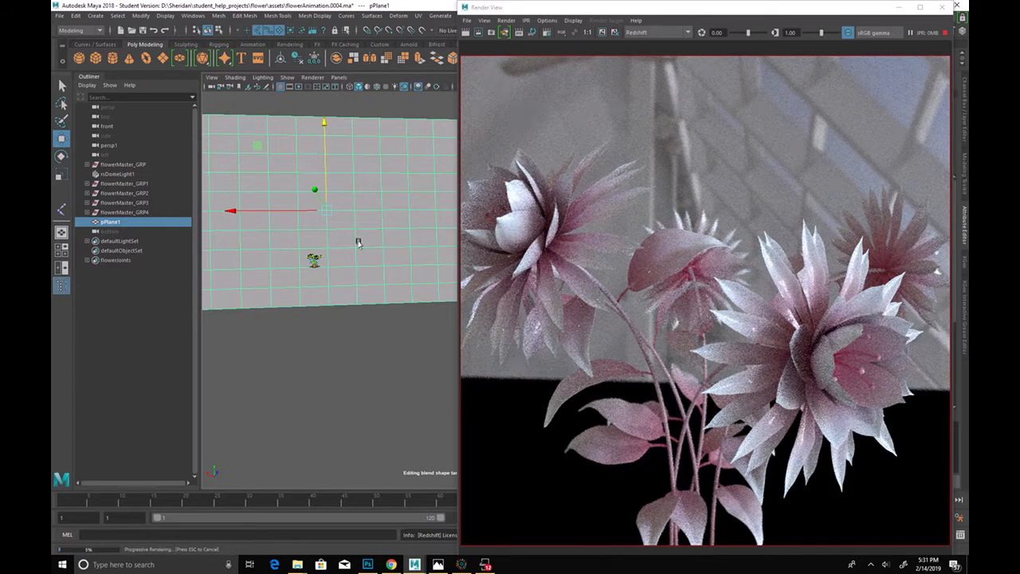
key("ctrl+z")
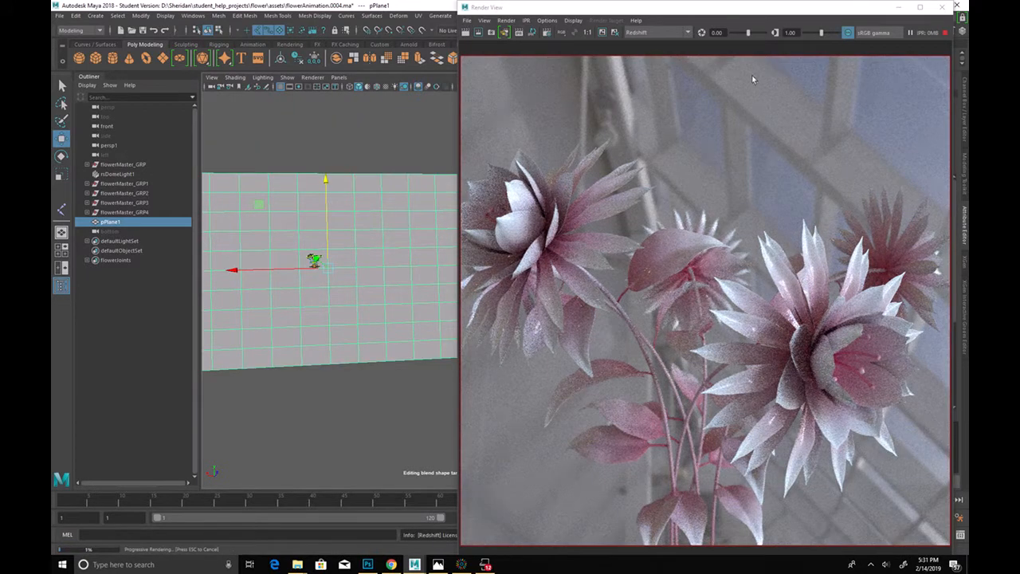
left_click_drag(784, 14, 452, 14)
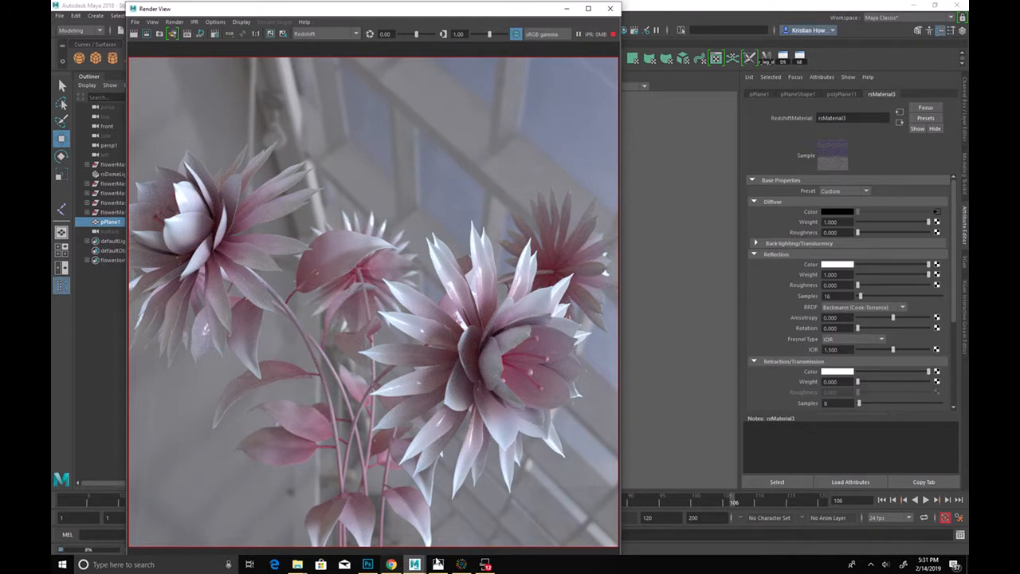
Step: Check the white flower reference photo, switch to Chrome and preview the palm tree and solar greenhouse pictures in the existing image results
left_click(439, 564)
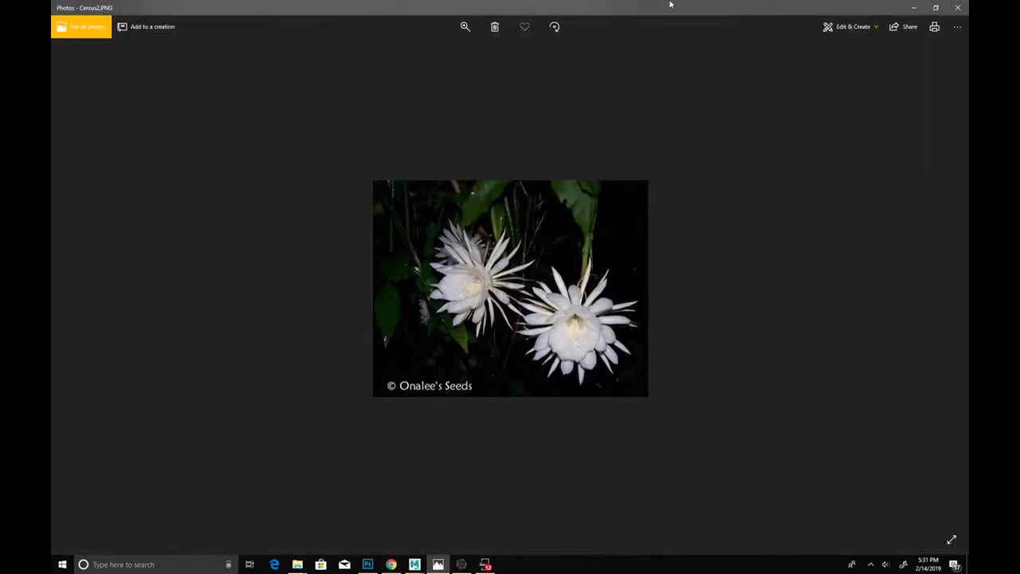
left_click(913, 10)
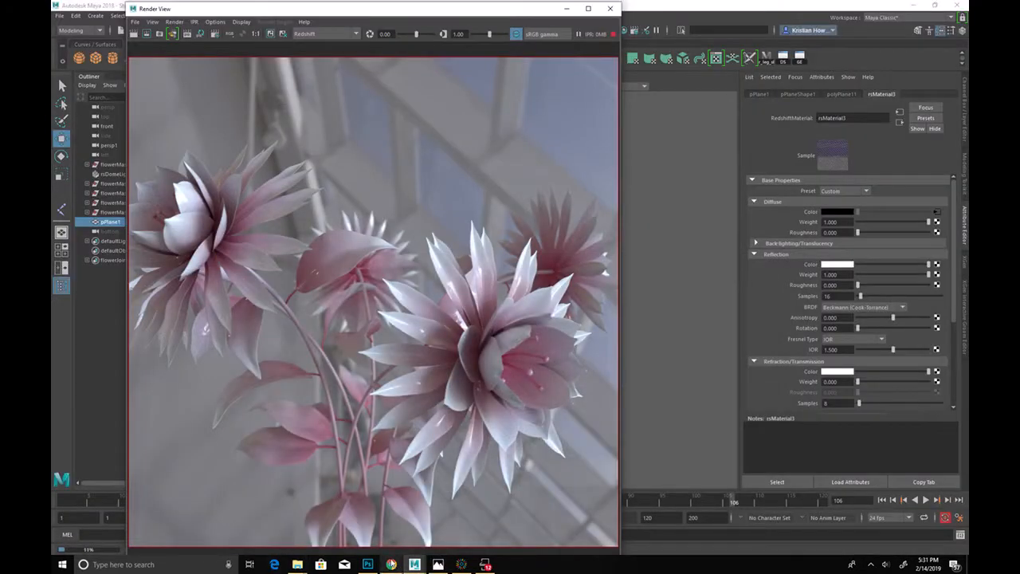
left_click(391, 564)
left_click(419, 187)
scroll(419, 187, "up", 3)
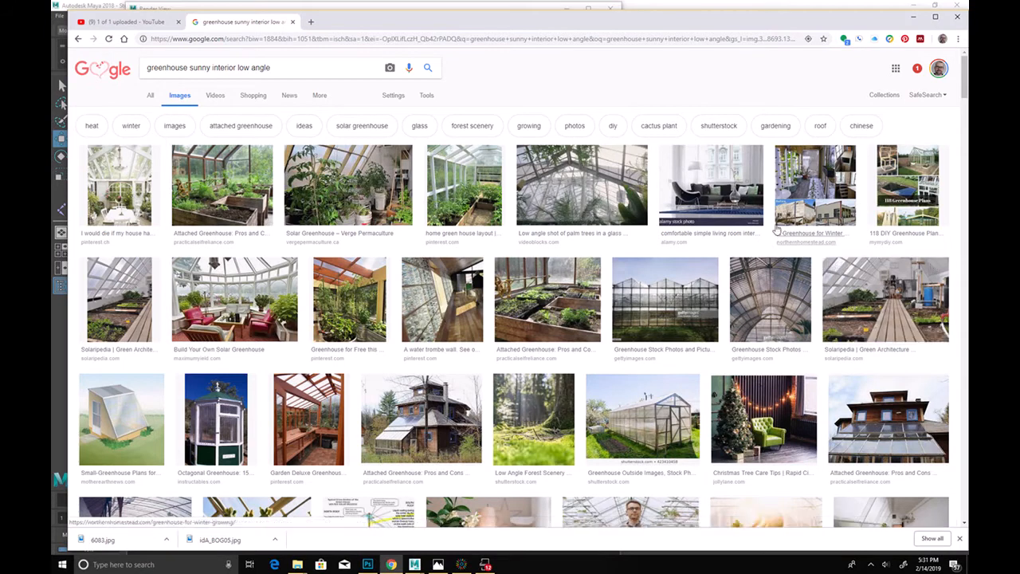
left_click(601, 200)
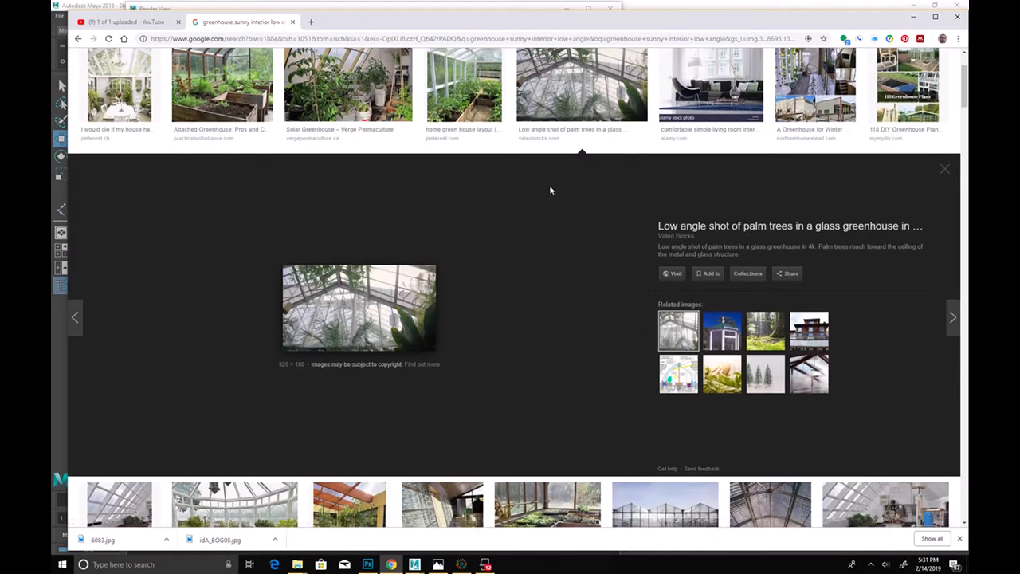
scroll(557, 173, "up", 2)
left_click(348, 186)
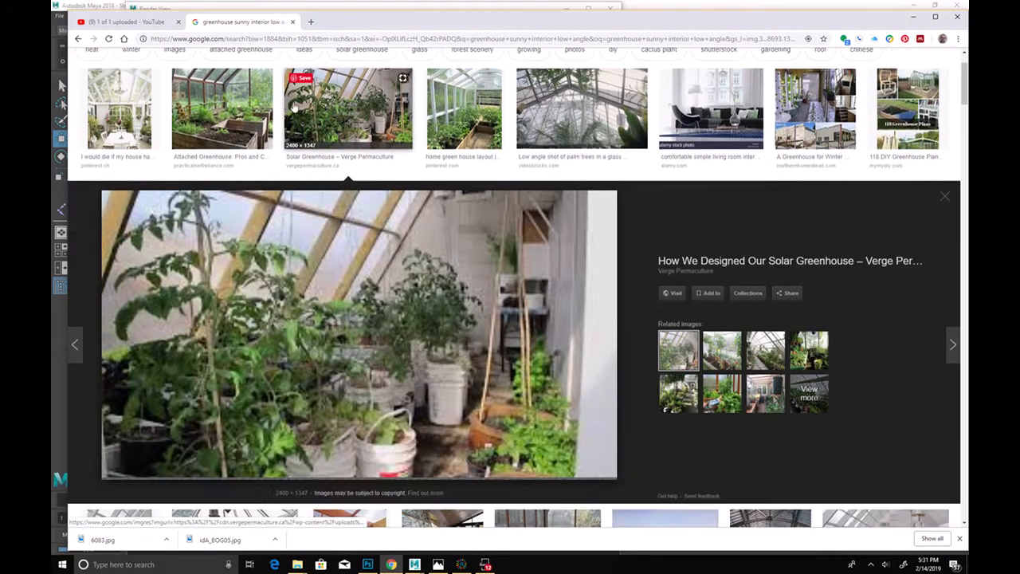
scroll(279, 104, "up", 1)
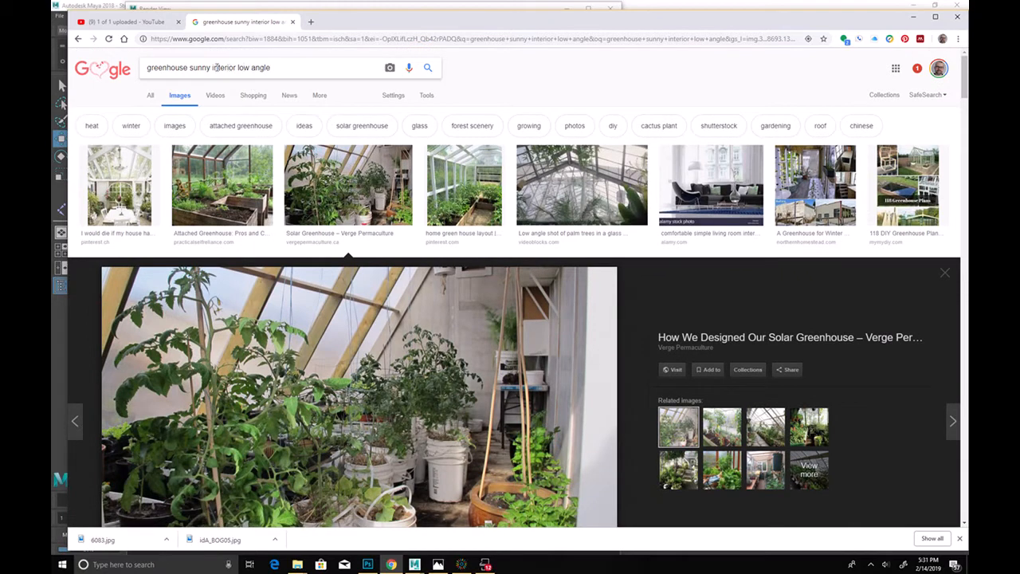
Step: Search Google Images for "greenhouse sunny interior modern"
key("BackSpace")
type("moder")
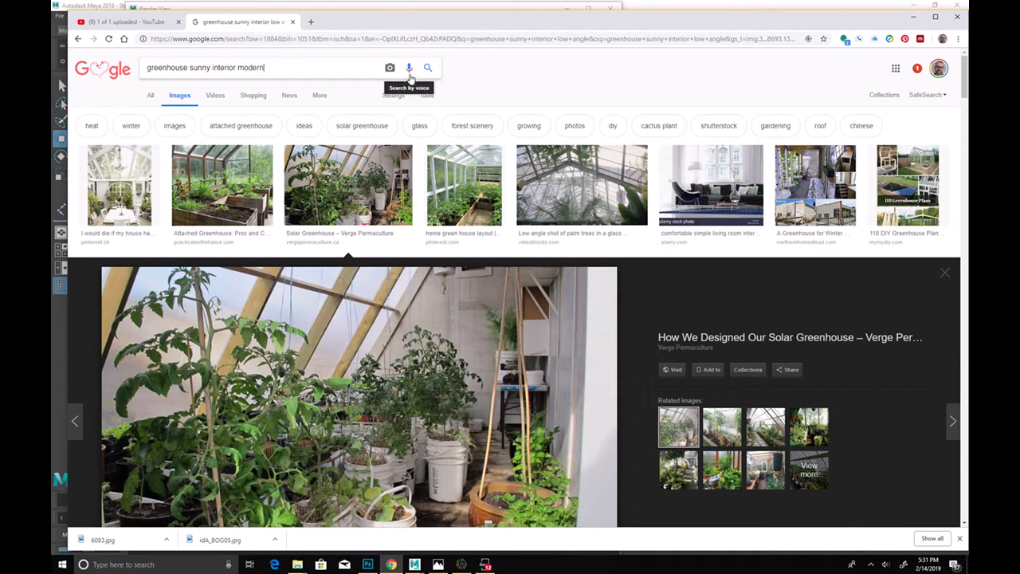
key("Return")
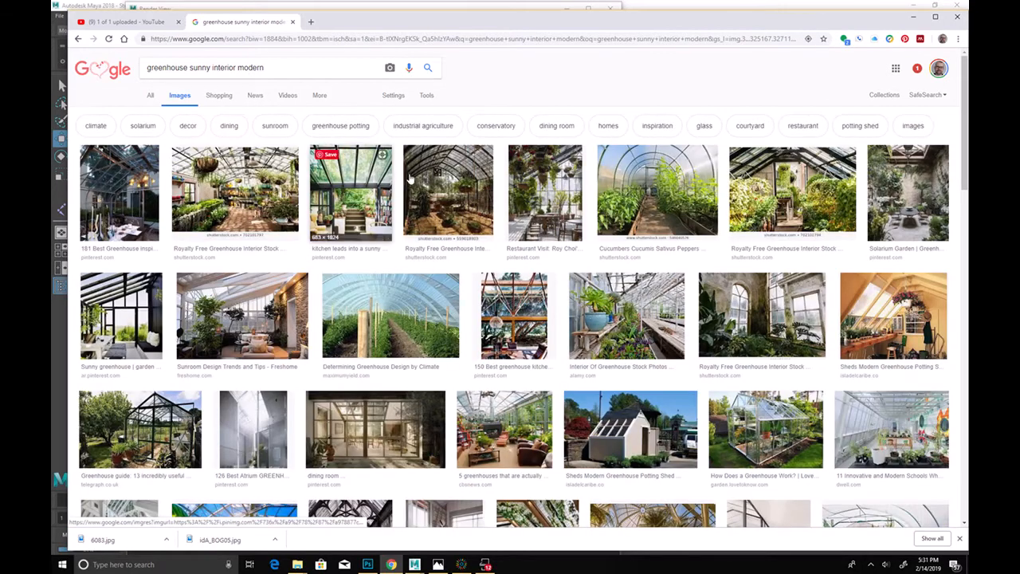
Step: Preview the arched greenhouse interior and the solarium garden pictures, including the related brick-walled indoor garden
left_click(446, 192)
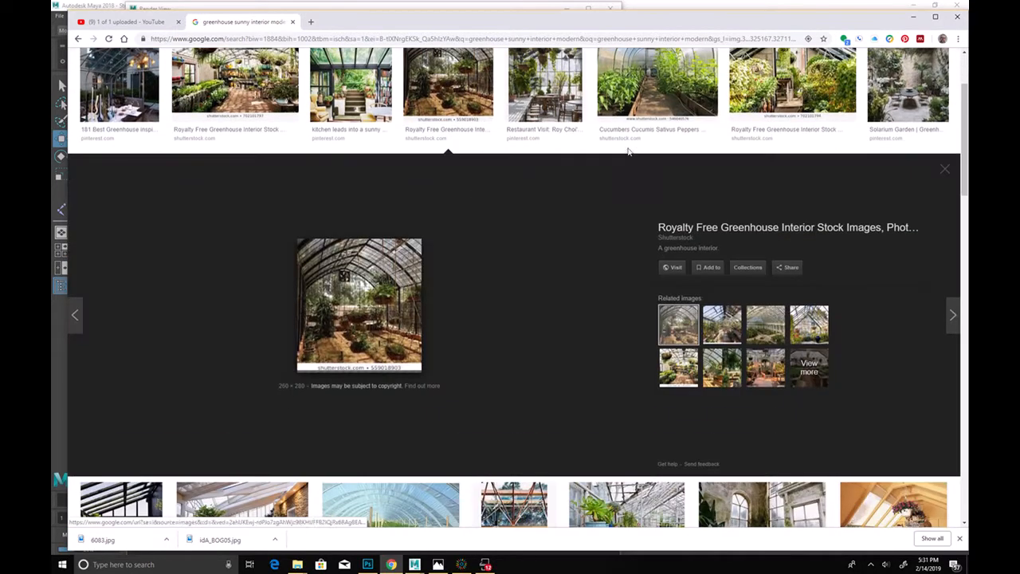
left_click(929, 78)
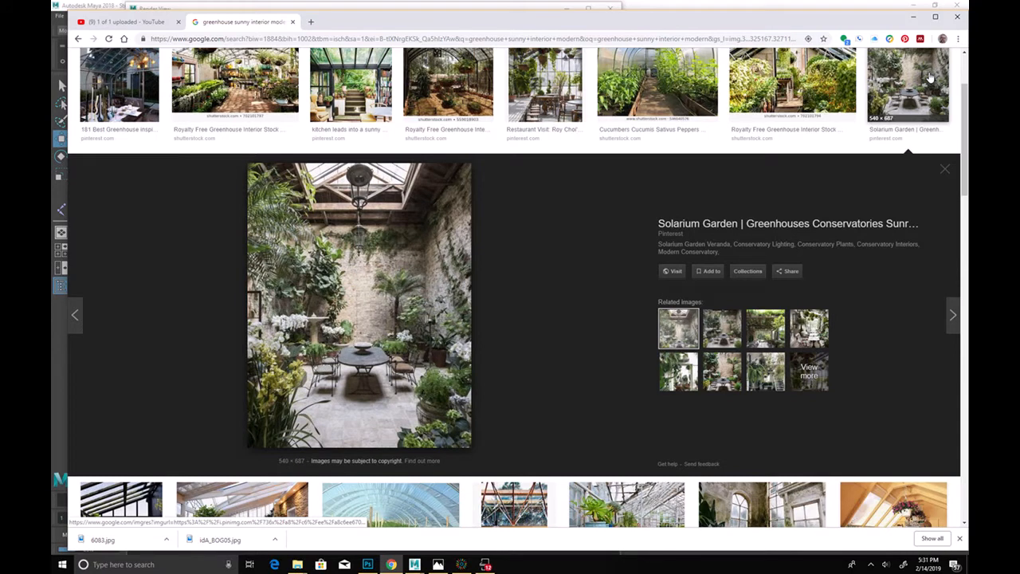
left_click(722, 328)
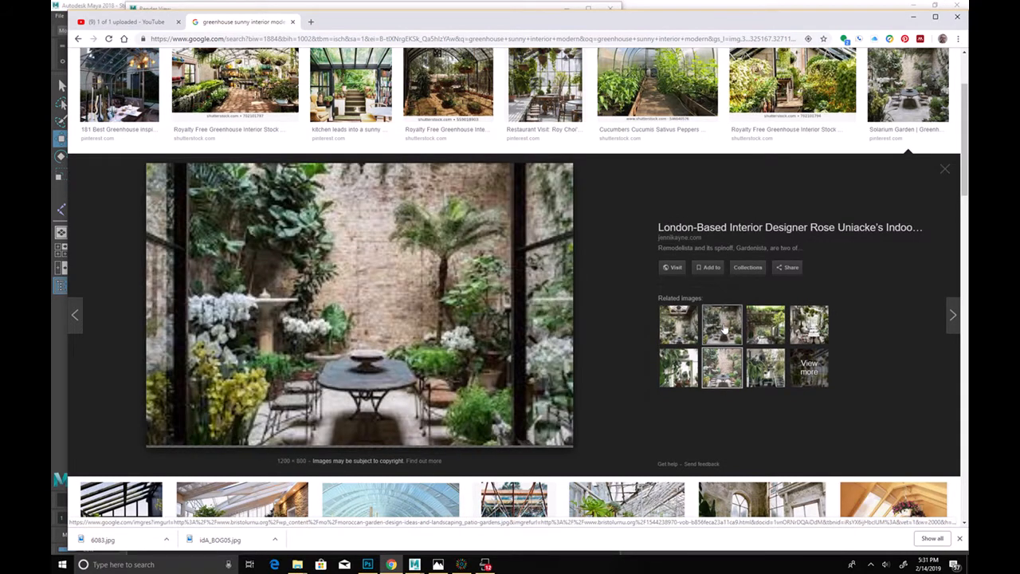
left_click(722, 329)
left_click(723, 328)
left_click(720, 371)
left_click(715, 380)
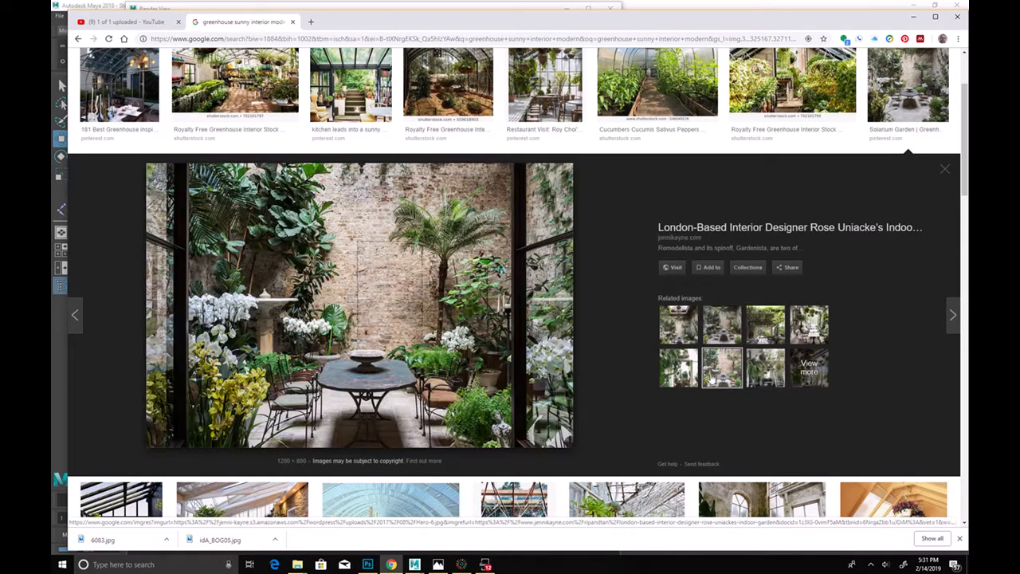
Step: Preview the polytunnel and old arboretum greenhouse pictures with their related conservatory images, dismissing the Pinterest board dialog
scroll(436, 356, "down", 3)
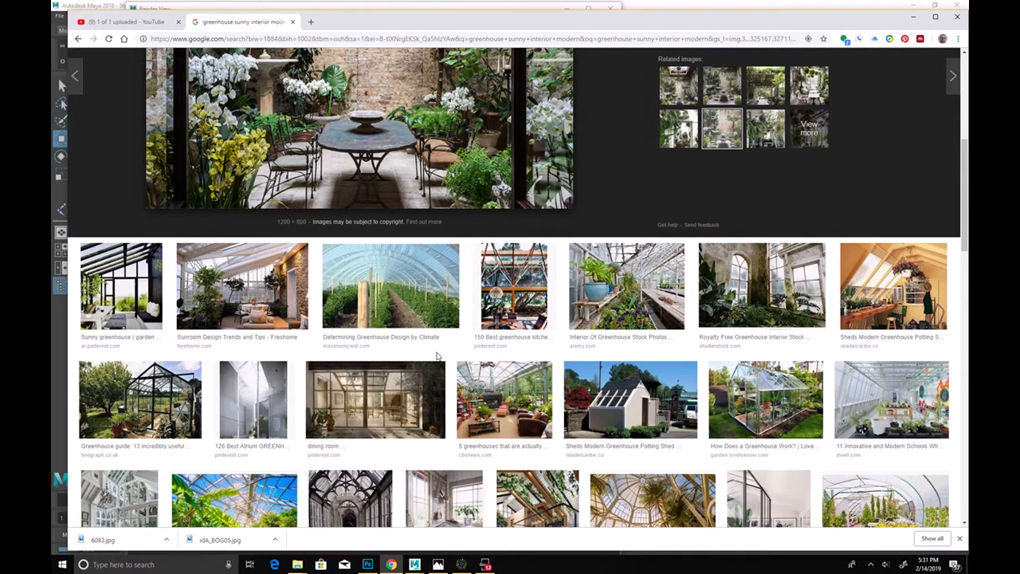
left_click(338, 293)
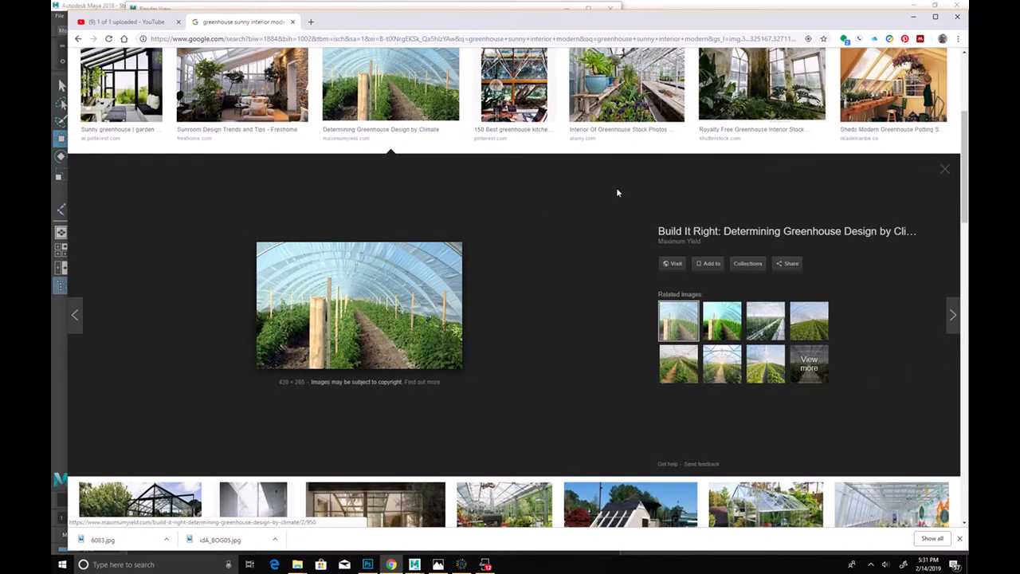
left_click(629, 91)
left_click(780, 77)
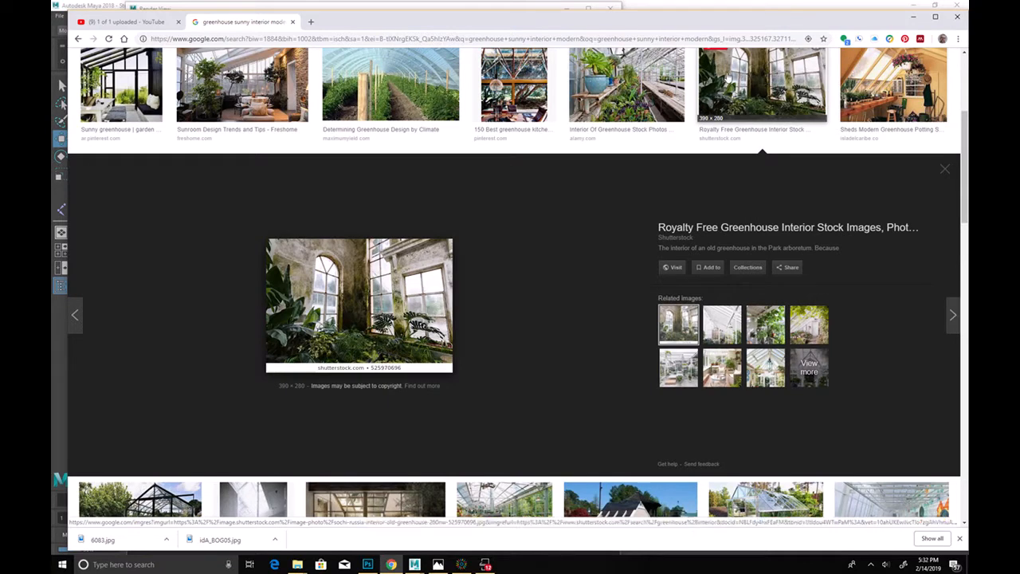
left_click(724, 341)
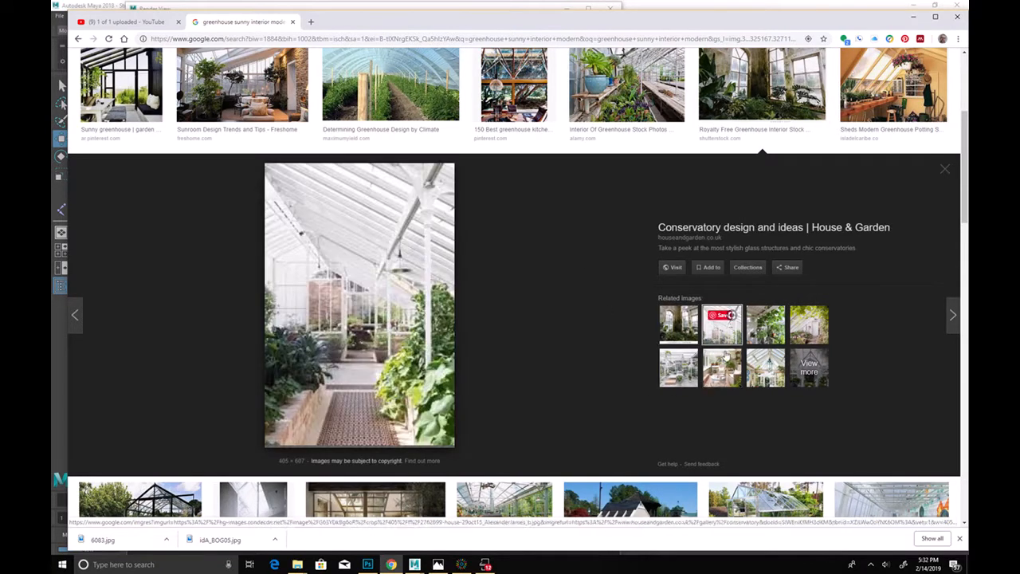
left_click(723, 368)
left_click(761, 358)
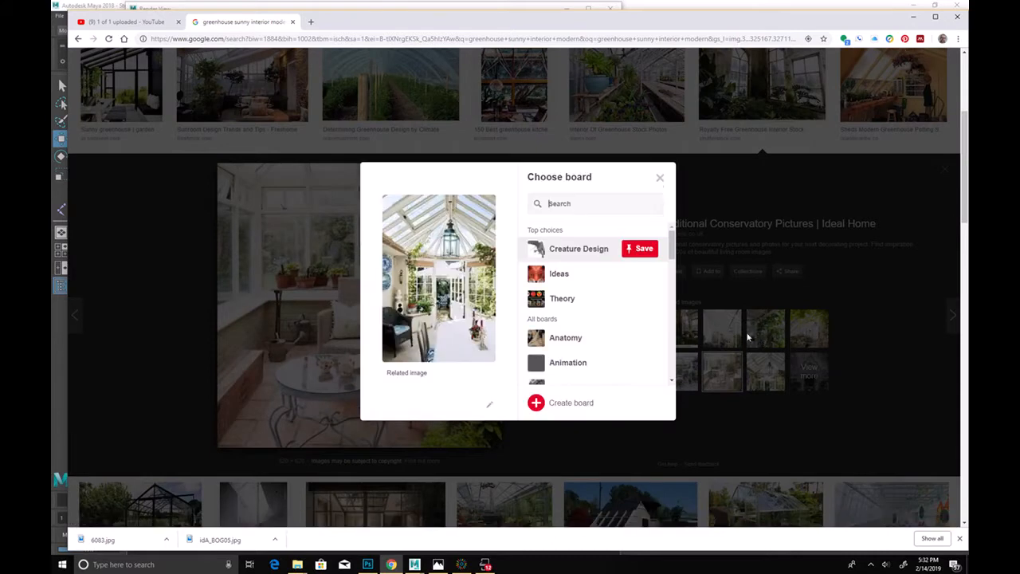
left_click(800, 203)
left_click(793, 340)
Step: Examine the "146 Best Conservatories" picture and its related images, including the spiral staircase and the Irish conservatory
scroll(643, 343, "down", 5)
left_click(344, 337)
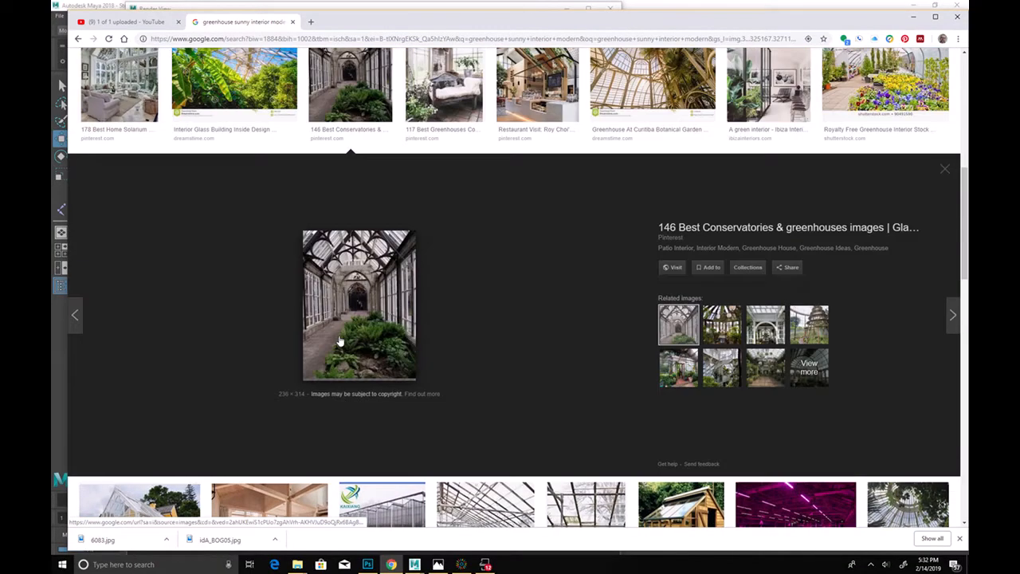
left_click(690, 368)
left_click(711, 375)
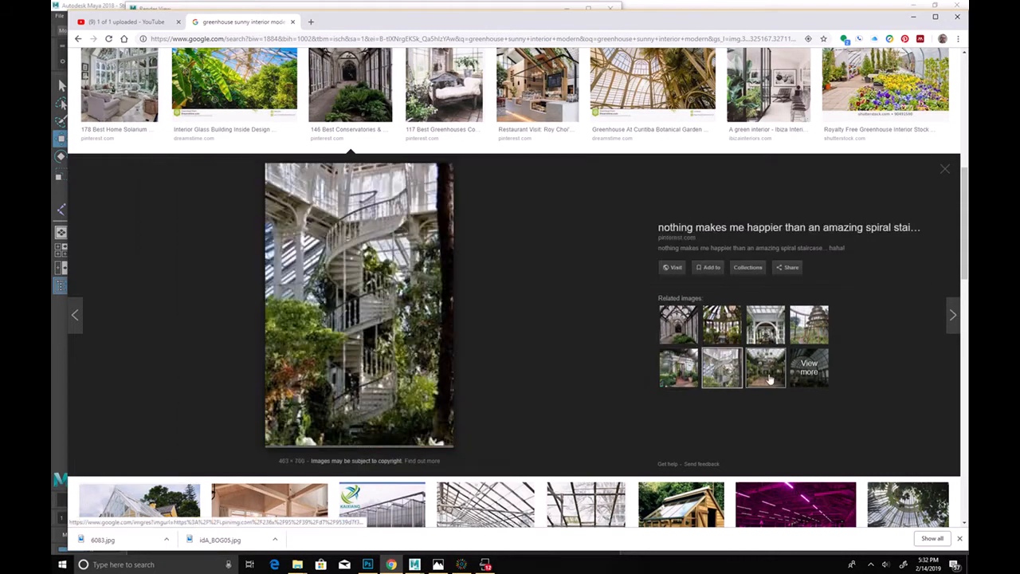
left_click(770, 379)
left_click(724, 380)
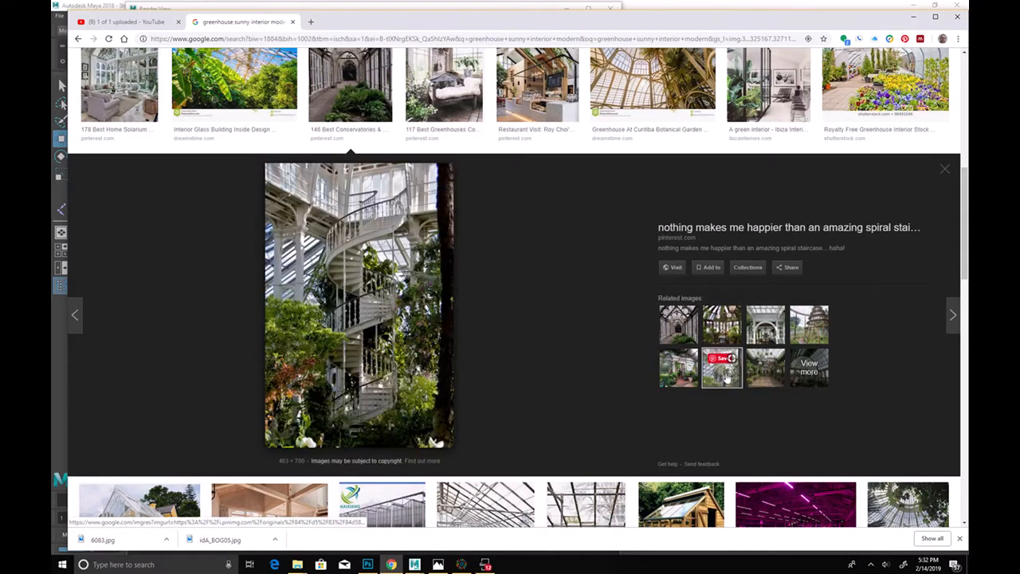
left_click(767, 338)
left_click(809, 332)
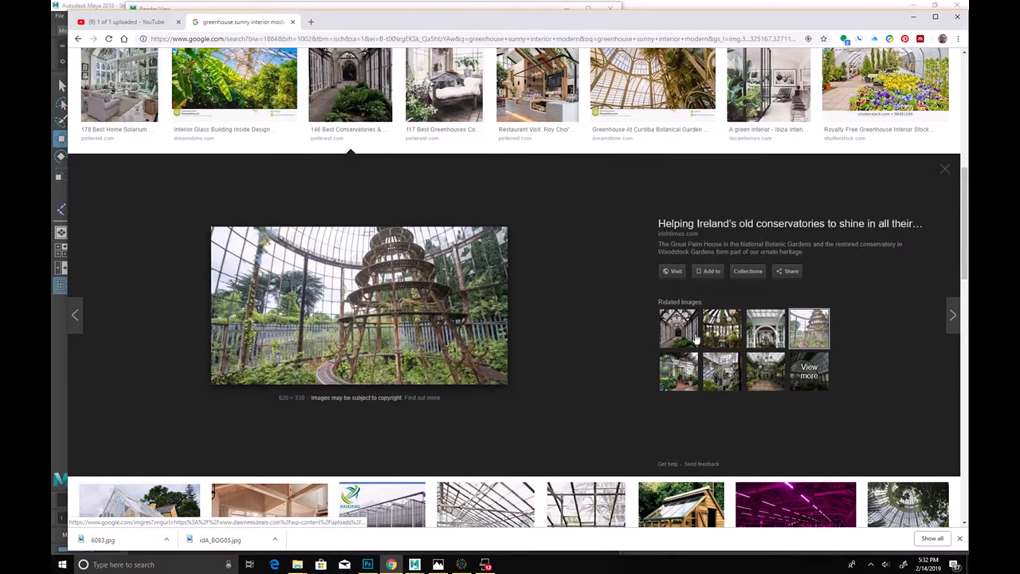
left_click(678, 337)
Step: Find the Victorian Greenhouse Interior Ceiling picture from Foap in the results and save the image to disk
scroll(549, 329, "down", 3)
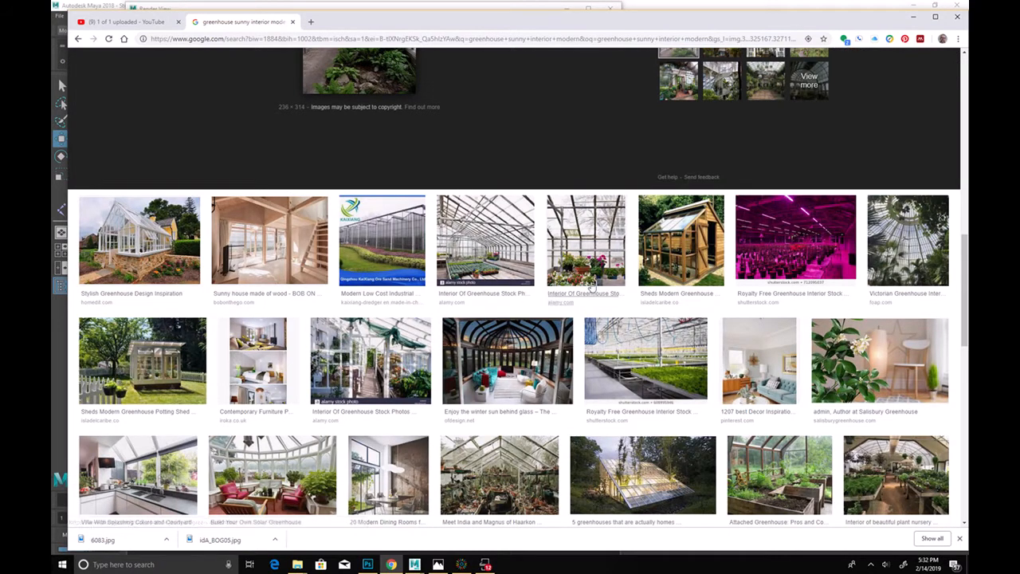
left_click(916, 241)
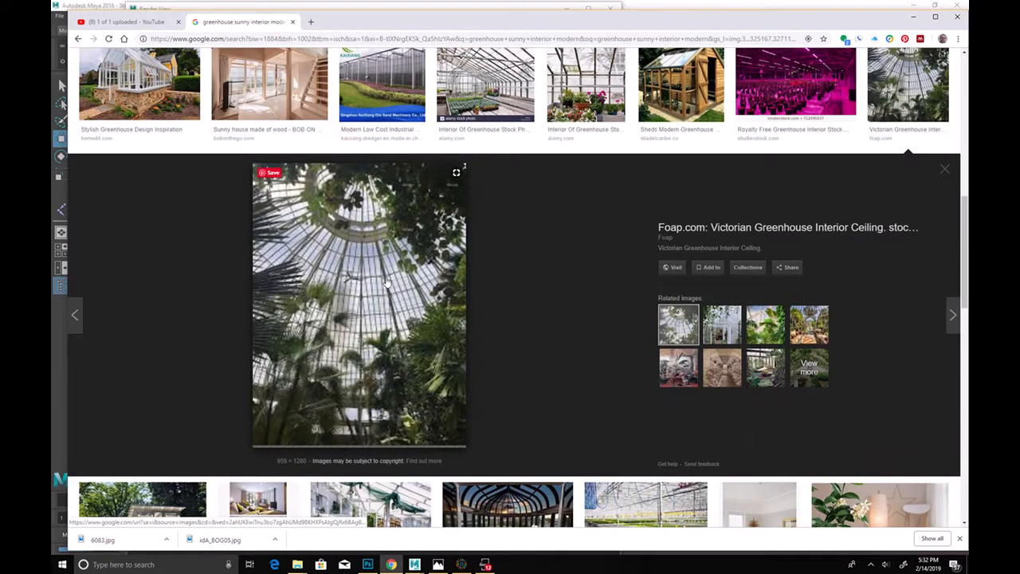
right_click(352, 259)
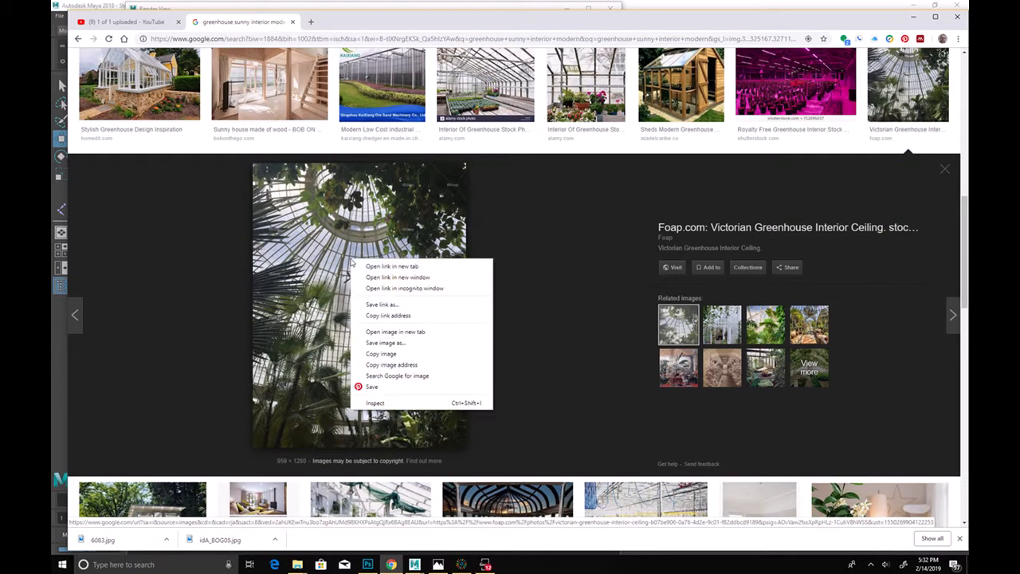
left_click(442, 343)
left_click(439, 280)
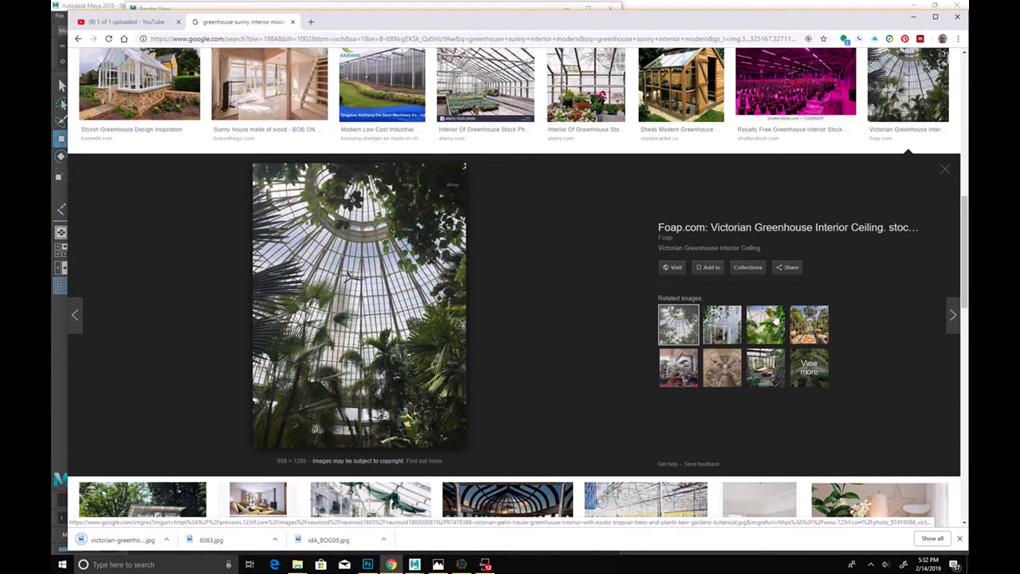
Step: Preview the pictures related to the Victorian greenhouse ceiling, such as the Victorian garden greenhouse interior
left_click(765, 325)
left_click(725, 331)
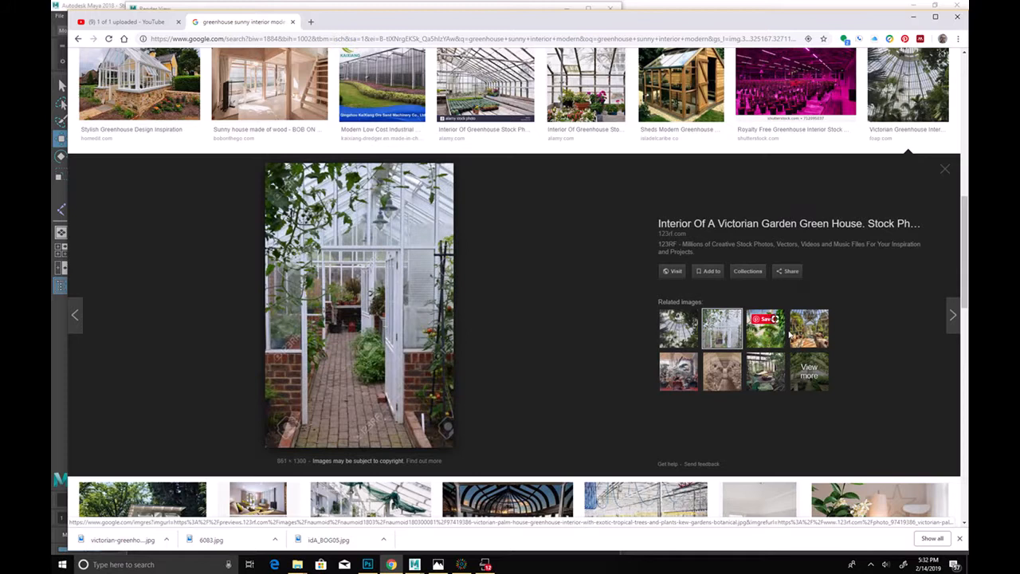
left_click(765, 328)
left_click(754, 375)
left_click(722, 363)
left_click(675, 372)
Step: Look through the remaining greenhouse results, previewing the Haarkon and Full Sun Plant pictures with related images, and return to the Maya render
scroll(665, 355, "down", 2)
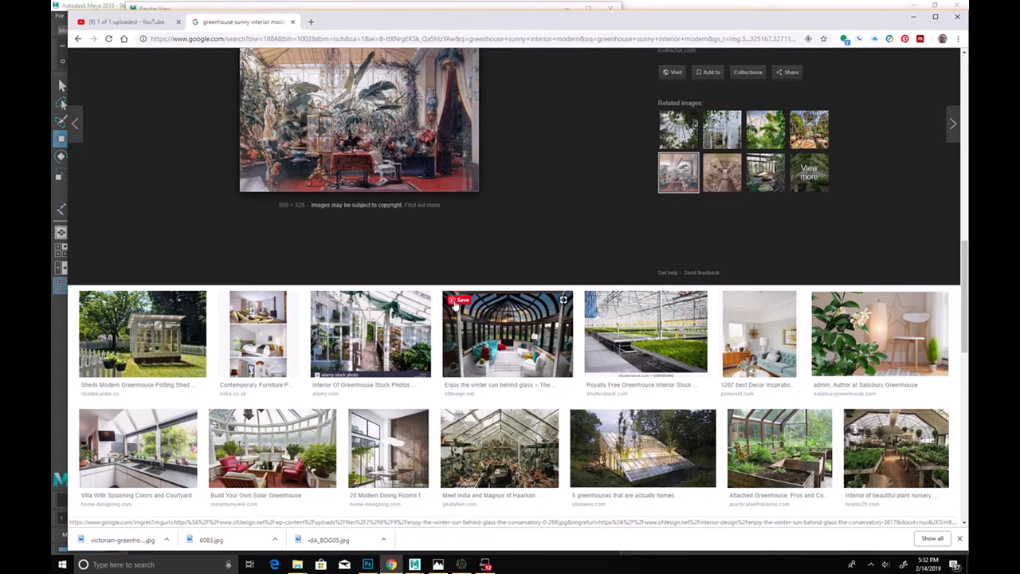
scroll(501, 375, "down", 1)
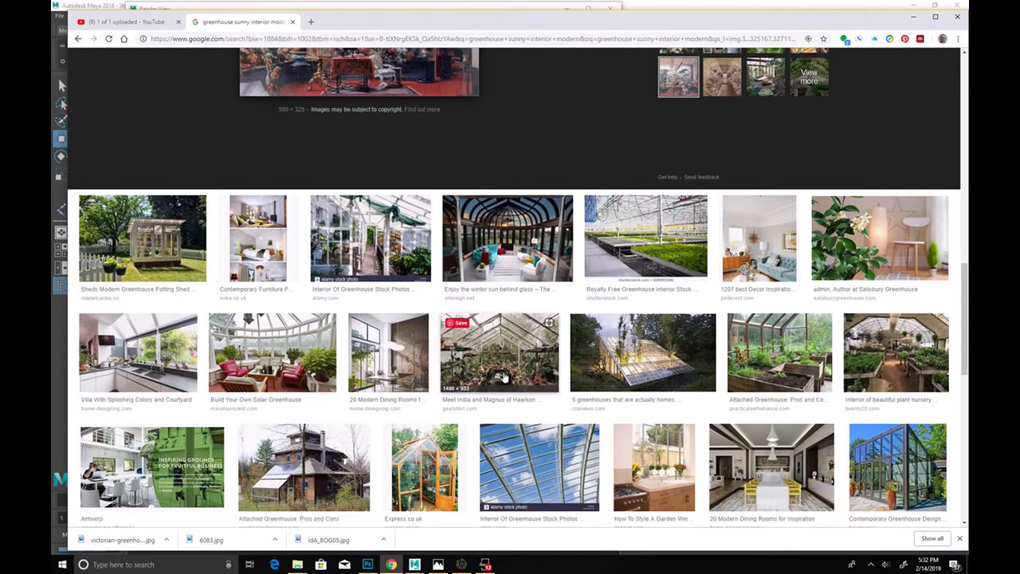
left_click(504, 376)
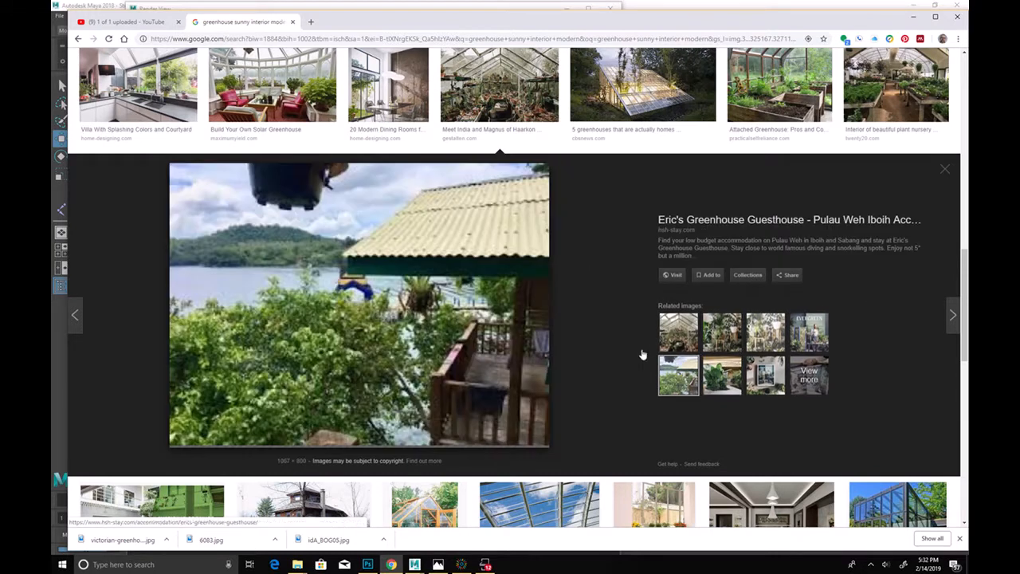
scroll(647, 353, "down", 5)
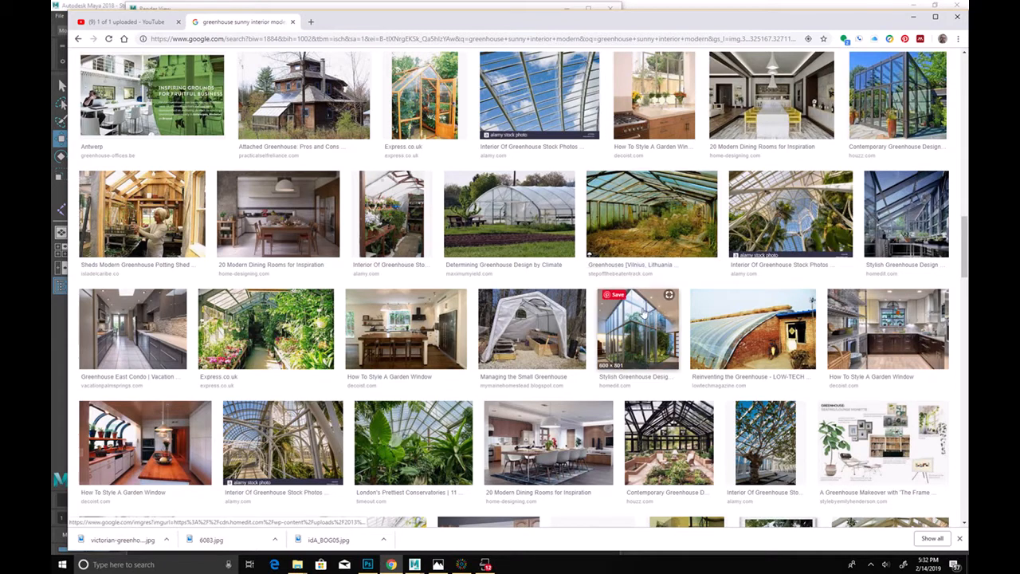
scroll(650, 430, "down", 3)
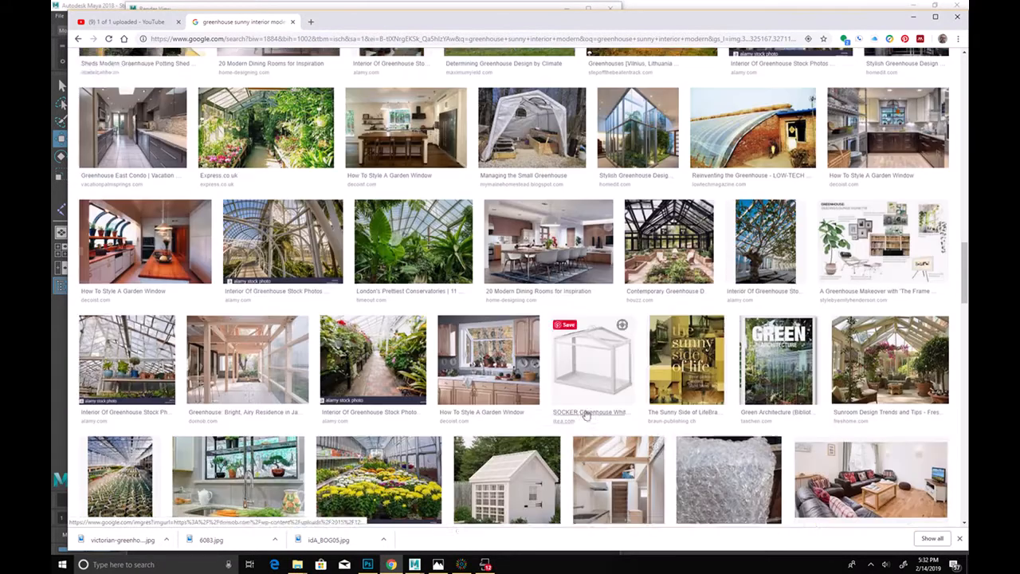
scroll(510, 384, "down", 1)
scroll(462, 358, "down", 3)
scroll(416, 337, "down", 2)
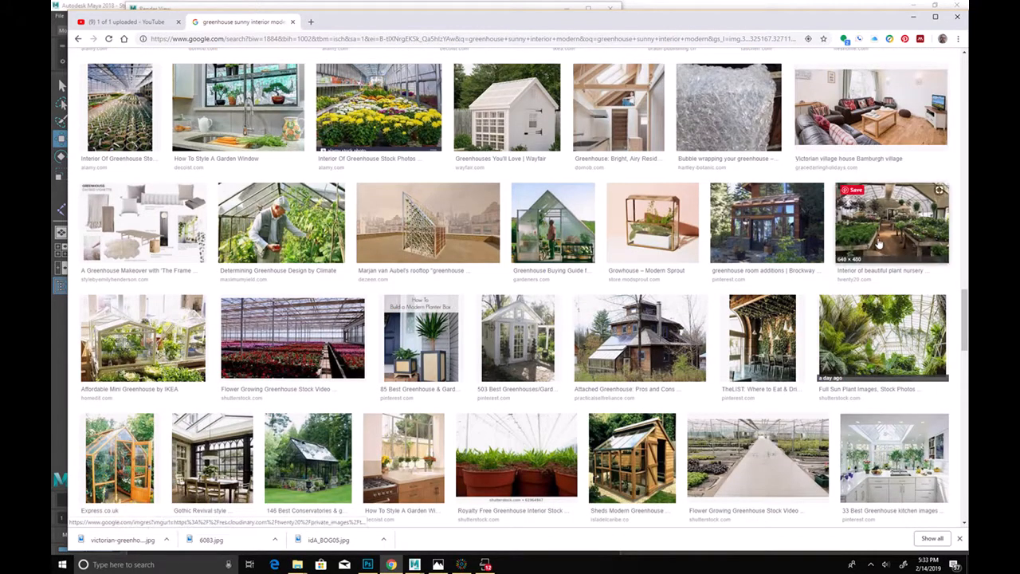
left_click(881, 335)
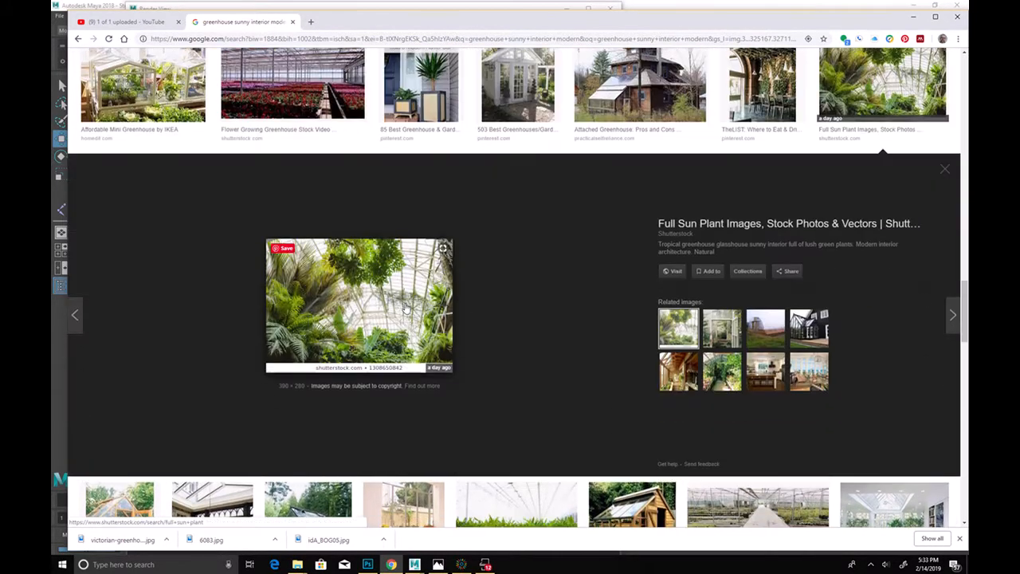
left_click(721, 370)
scroll(533, 315, "down", 3)
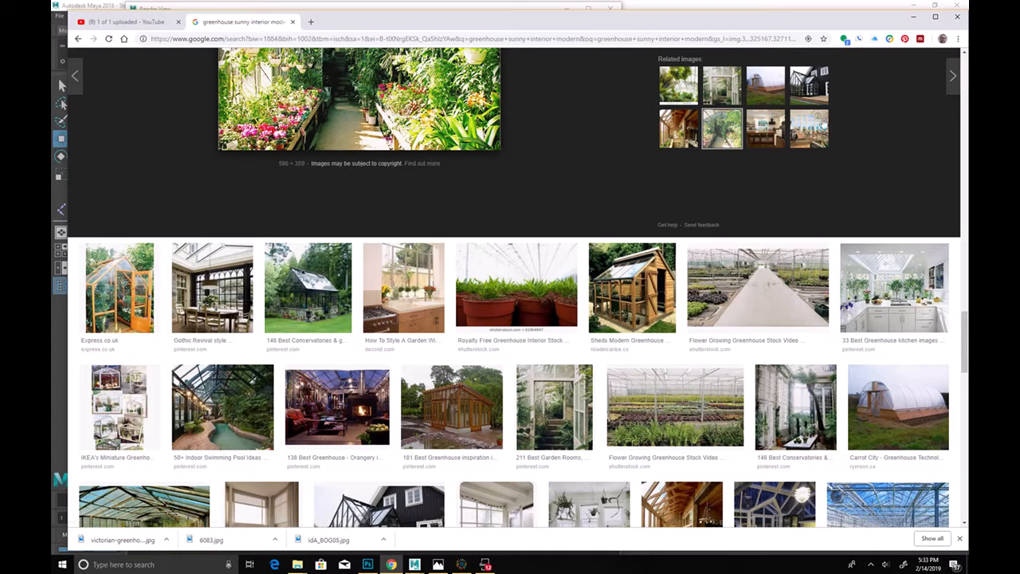
left_click(914, 17)
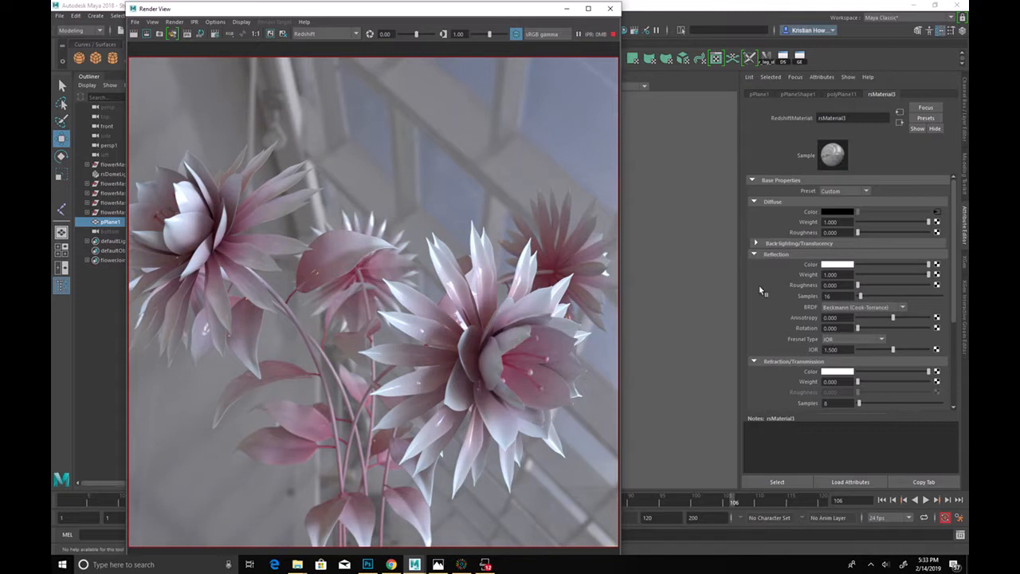
Step: Open the depth-of-field settings of the persp camera
left_click_drag(383, 15, 542, 16)
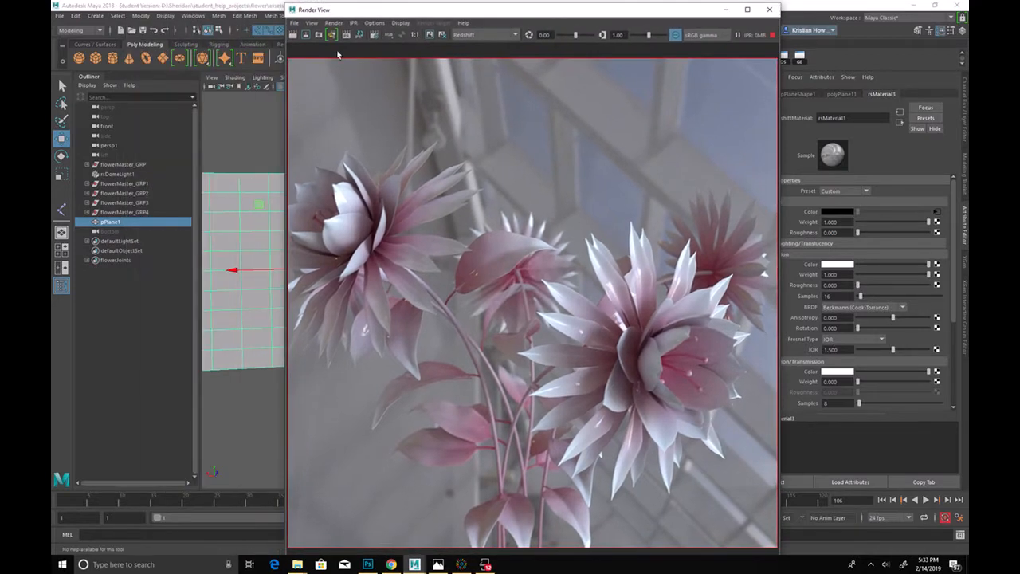
left_click(212, 78)
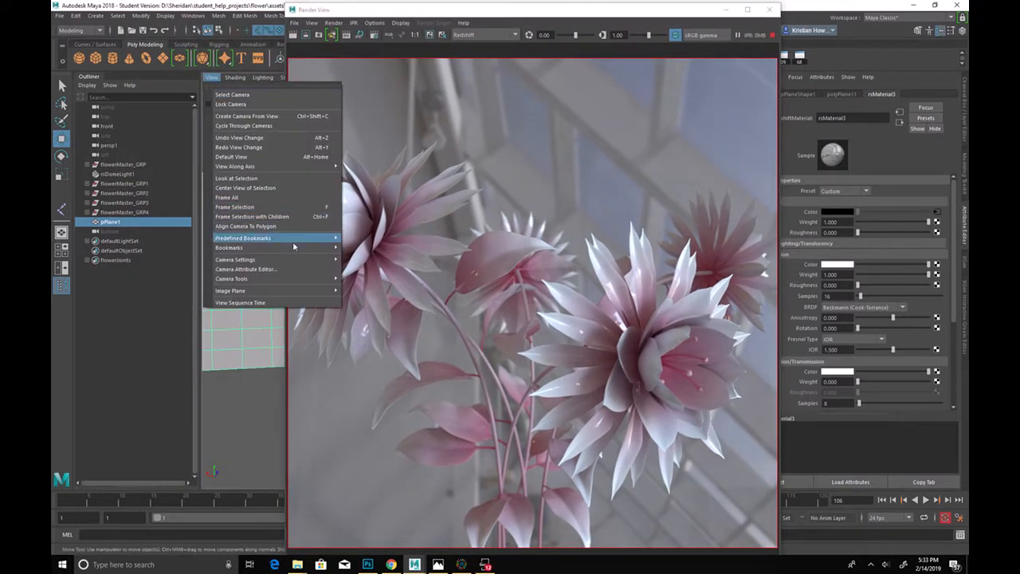
left_click(239, 94)
left_click_drag(526, 10, 351, 9)
scroll(857, 306, "down", 5)
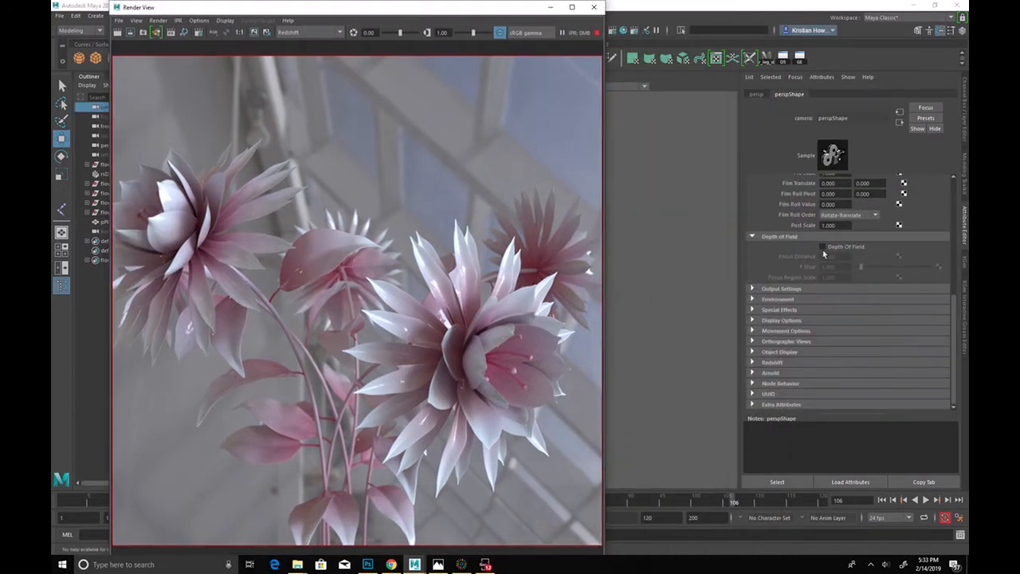
Step: Switch the perspective viewport to look through the persp1 camera that frames the bouquet
left_click_drag(475, 14, 737, 225)
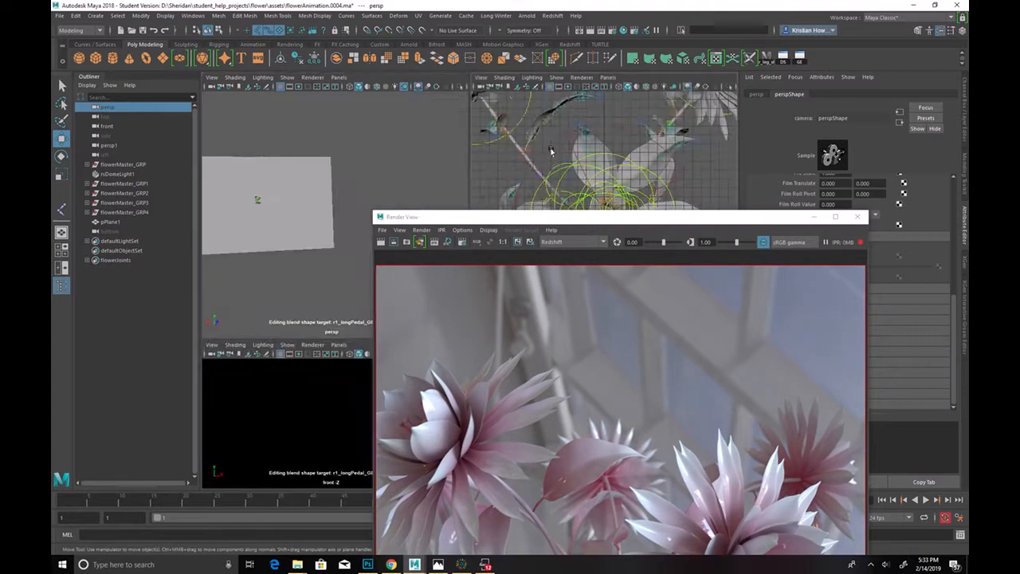
key("space")
key("space")
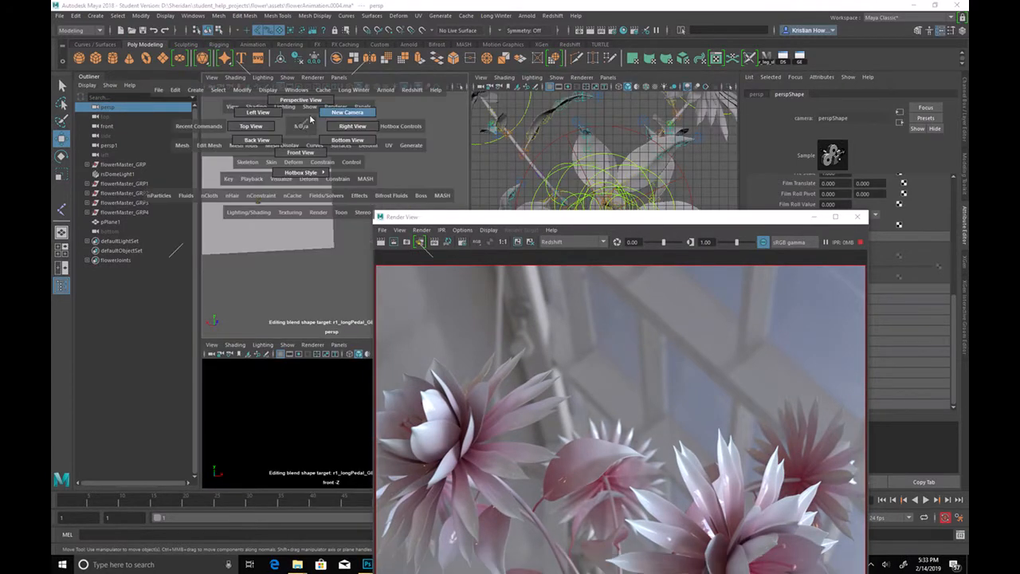
left_click_drag(315, 117, 356, 115)
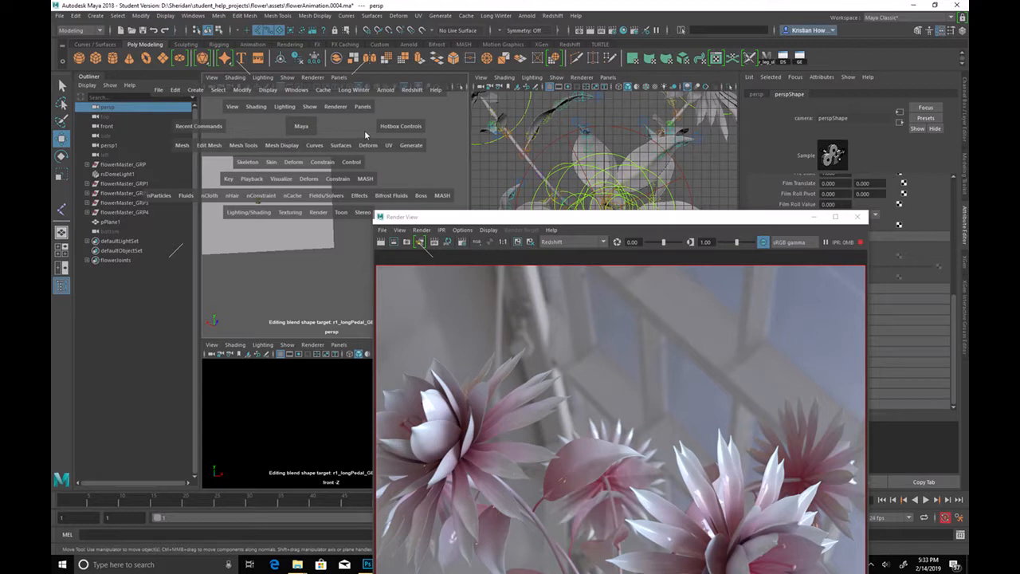
left_click_drag(310, 108, 480, 129)
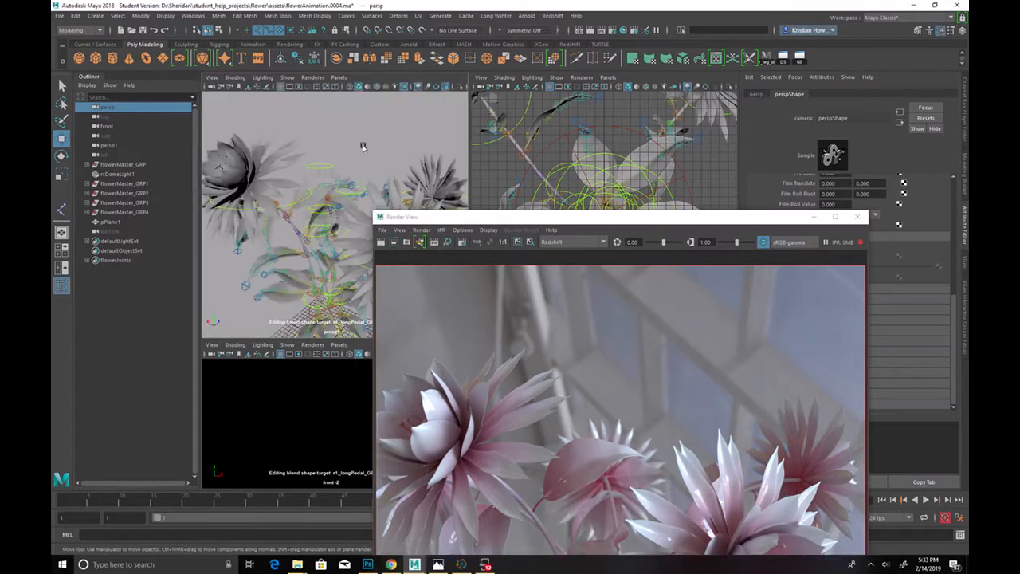
Step: Set the persp1 camera's F Stop to 1 and Focus Region Scale to 10, and check the render at full size
left_click(212, 77)
left_click(229, 96)
left_click_drag(585, 217, 328, 87)
left_click(834, 276)
type("5")
key("Return")
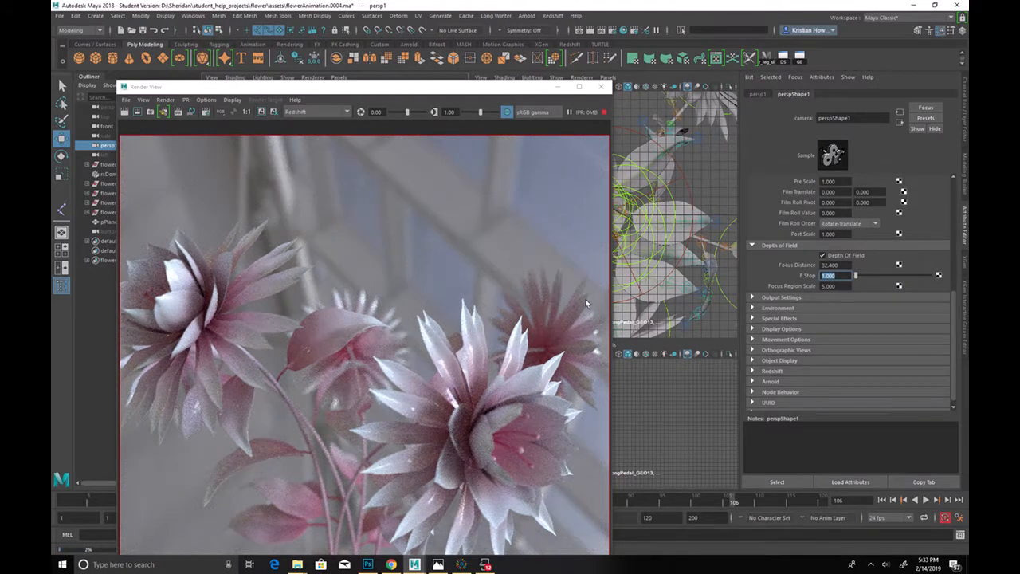
left_click(831, 287)
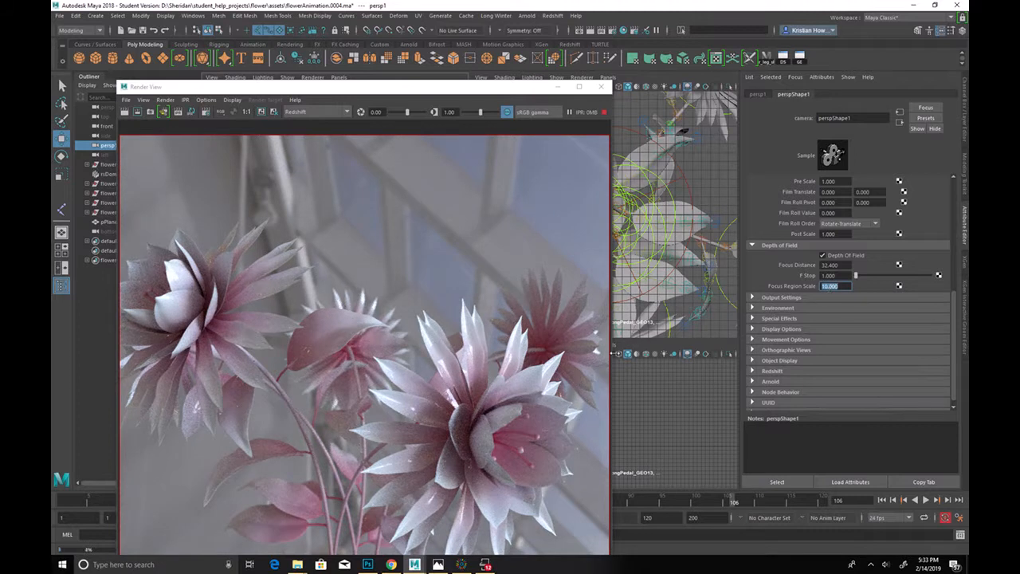
left_click(579, 86)
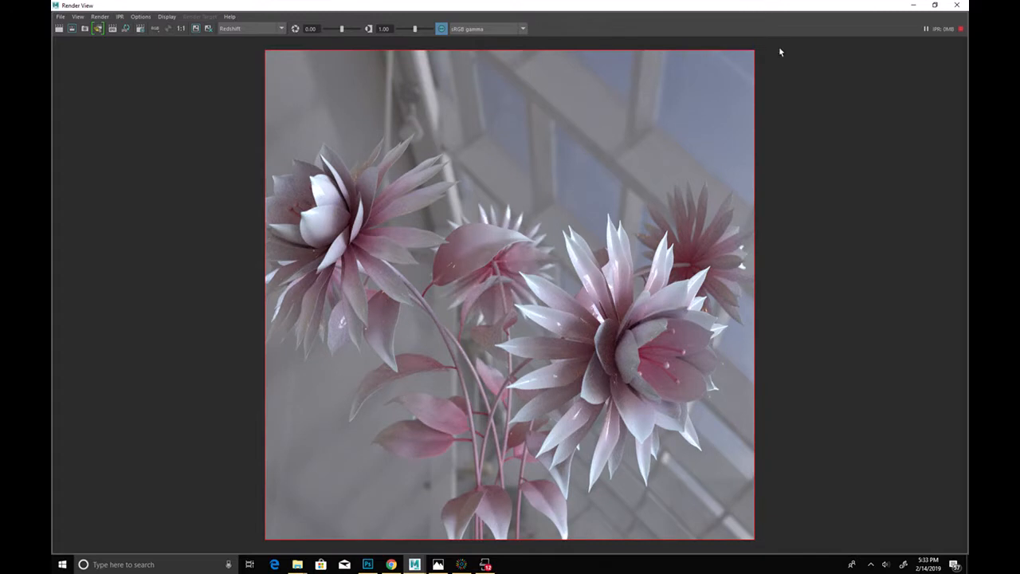
left_click_drag(790, 5, 401, 38)
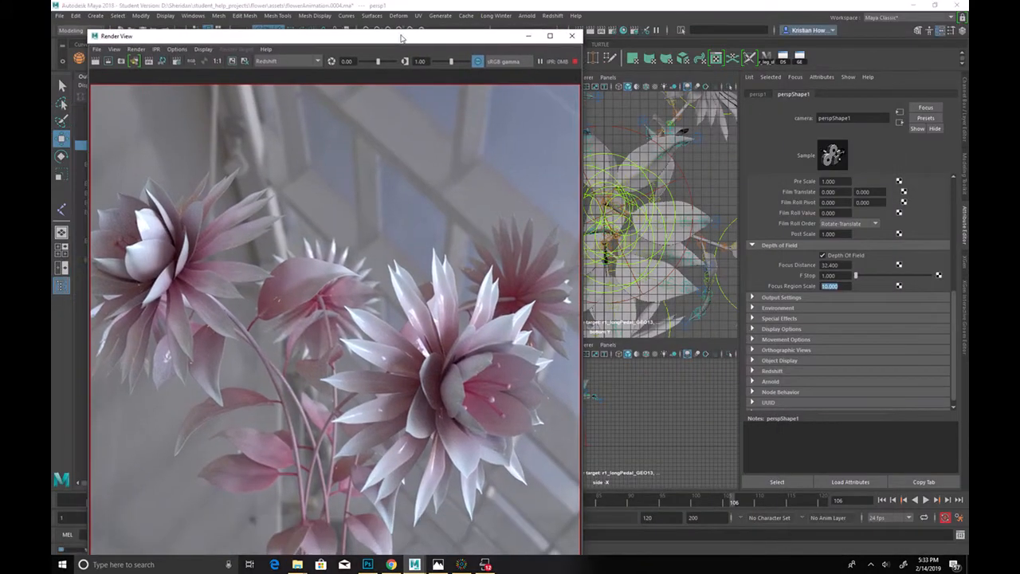
Step: Load victorian-greenhouse-interior-ceiling.jpg as the image of the diffuse color texture on the backdrop plane's material
left_click_drag(470, 36, 486, 228)
left_click(380, 139)
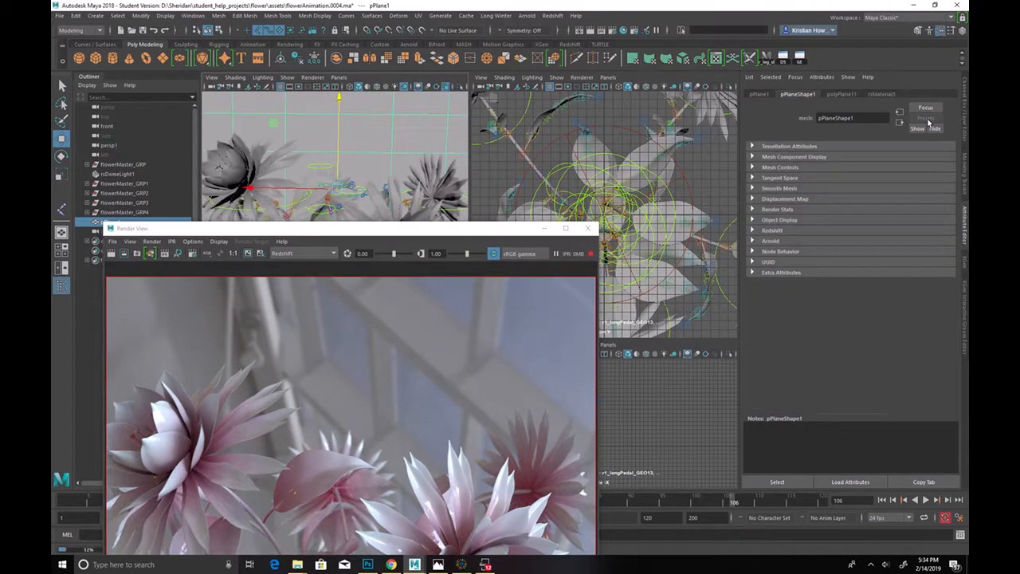
left_click(883, 94)
left_click(936, 211)
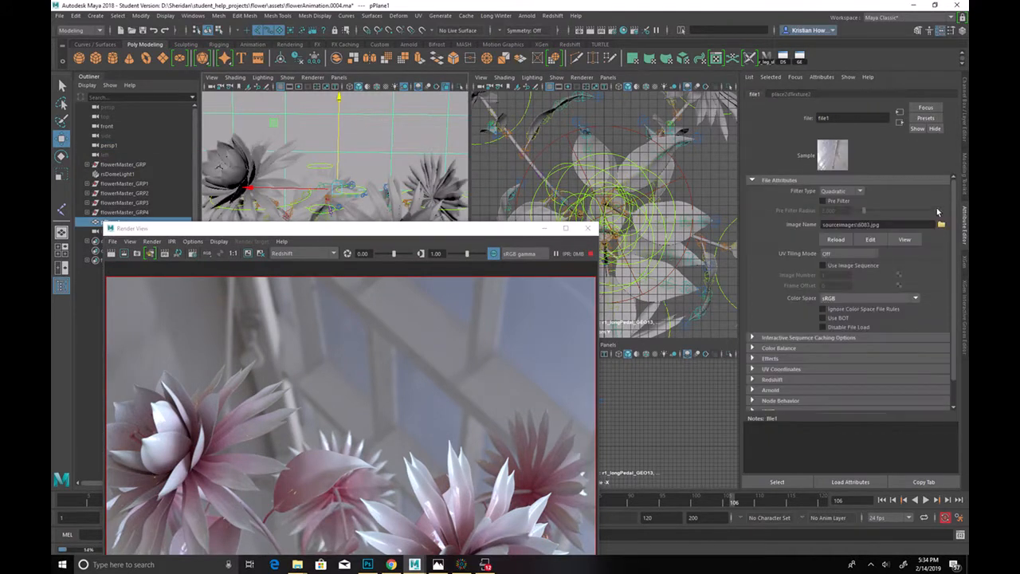
left_click(941, 225)
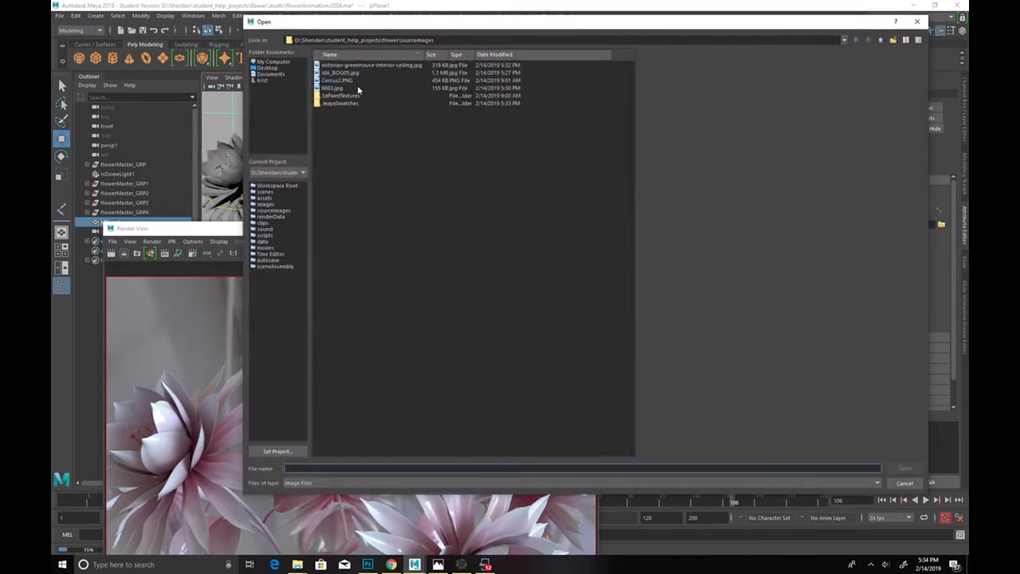
left_click(342, 66)
double_click(343, 65)
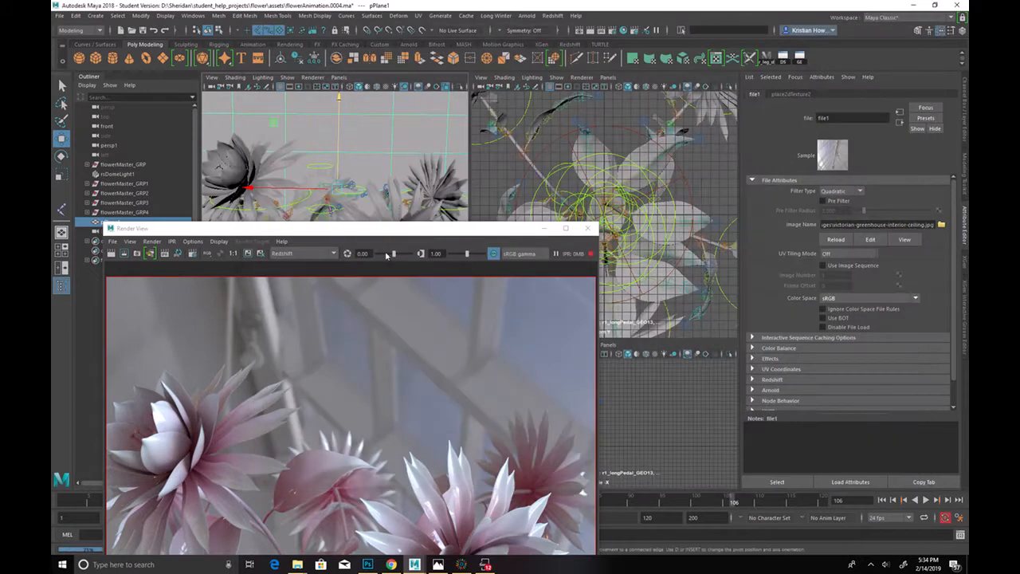
Step: Enlarge the backdrop plane uniformly, isolating it while scaling, and bring the whole bouquet back into view
left_click_drag(373, 230, 736, 4)
double_click(449, 6)
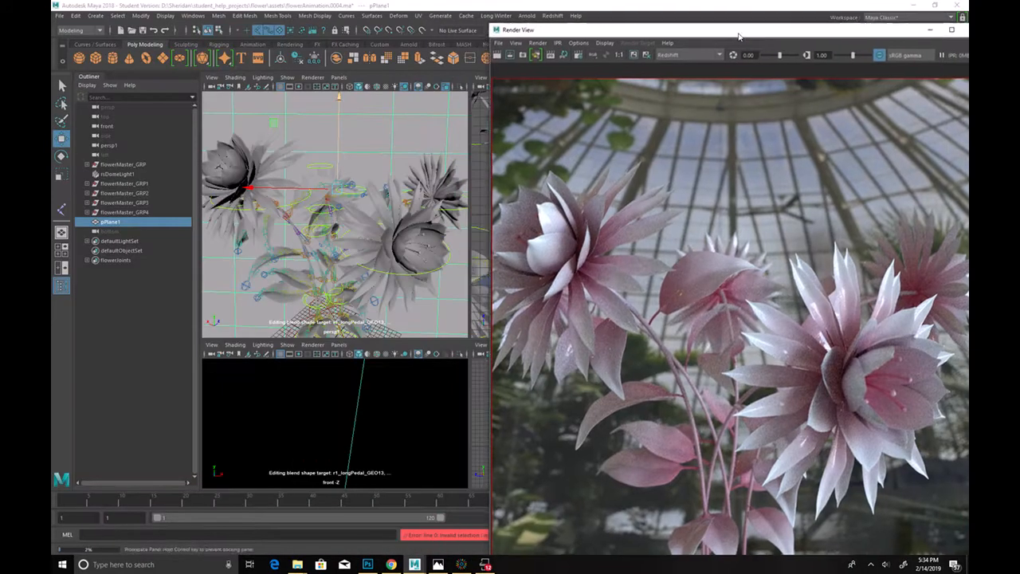
key("ctrl+1")
key("f")
key("r")
mouse_move(423, 210)
left_mouse_down()
mouse_move(378, 212)
mouse_move(423, 211)
left_mouse_up()
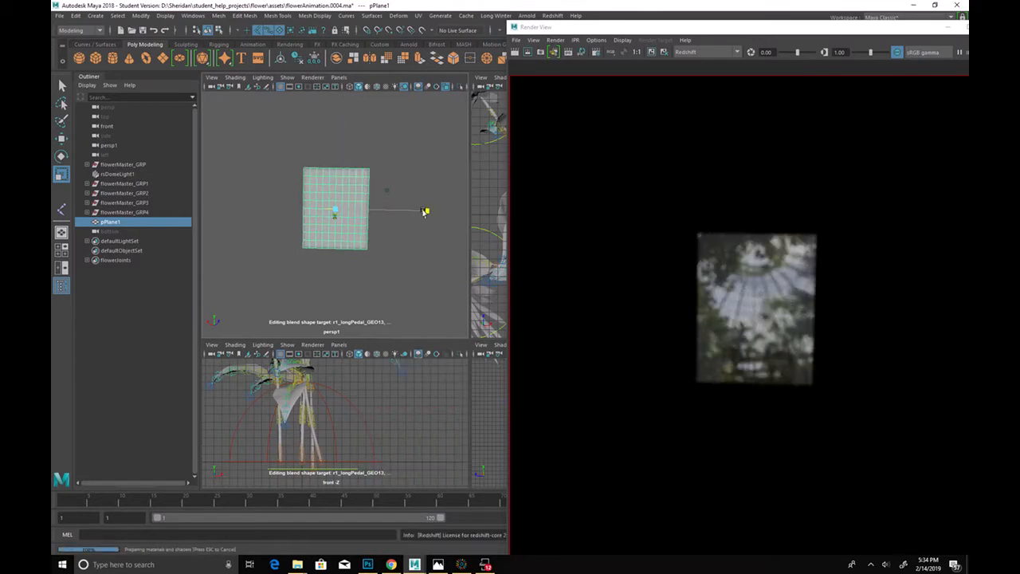
left_click_drag(335, 209, 371, 202)
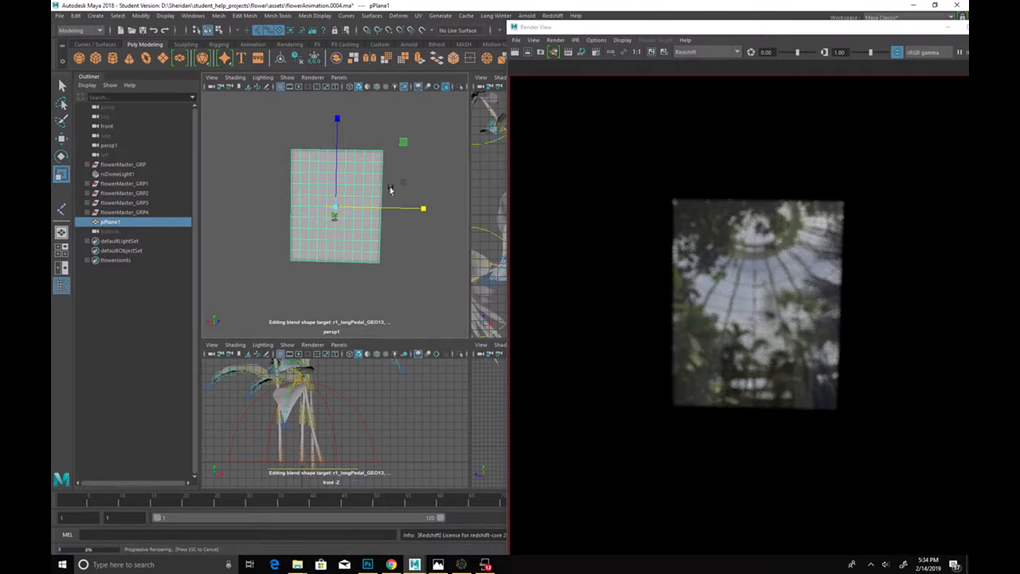
left_click_drag(336, 207, 369, 207)
scroll(369, 207, "up", 5)
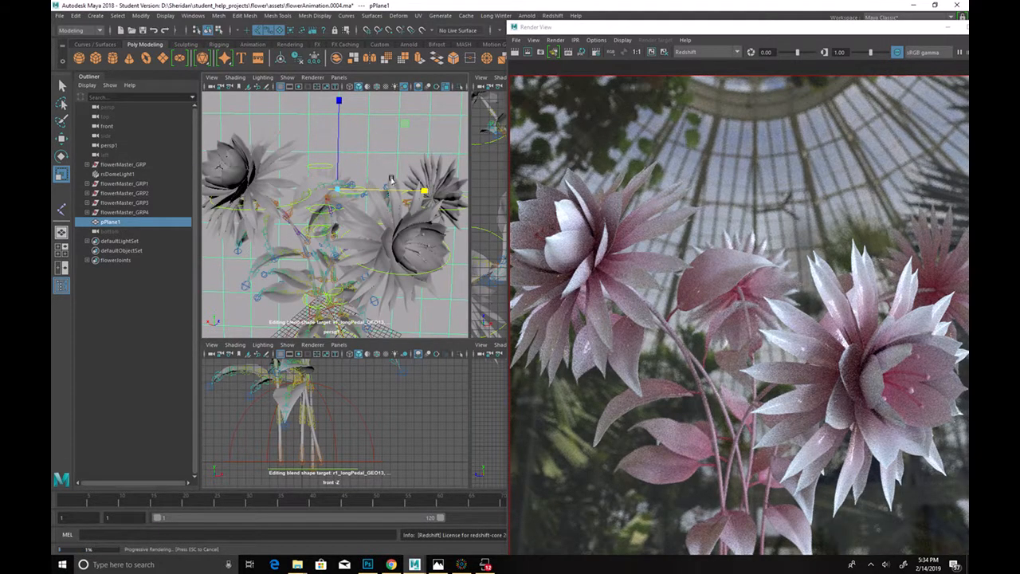
Step: Adjust the backdrop plane's height so the glass dome sits behind the upper flowers, and check the render at full size
key("w")
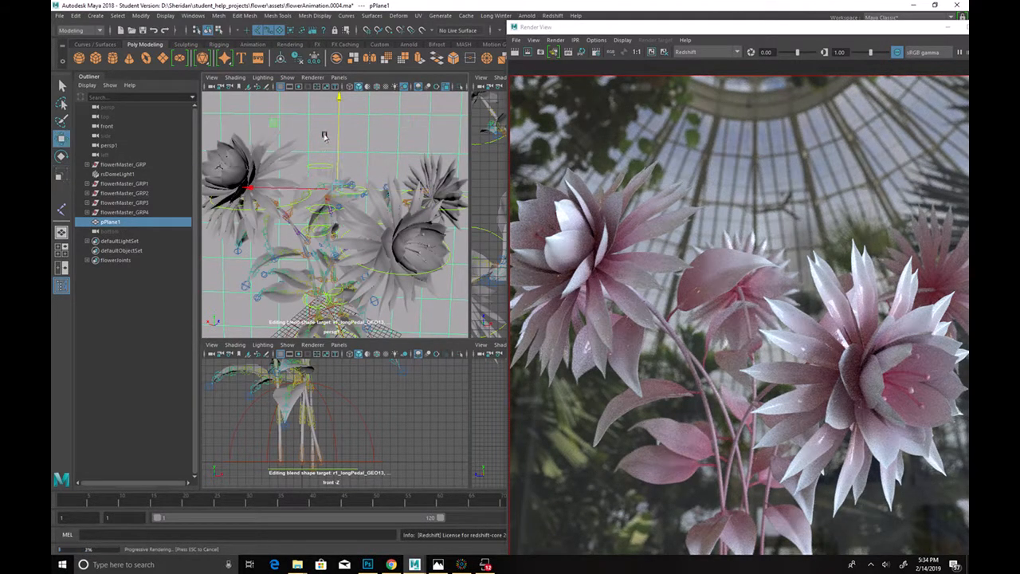
left_click_drag(334, 128, 321, 149)
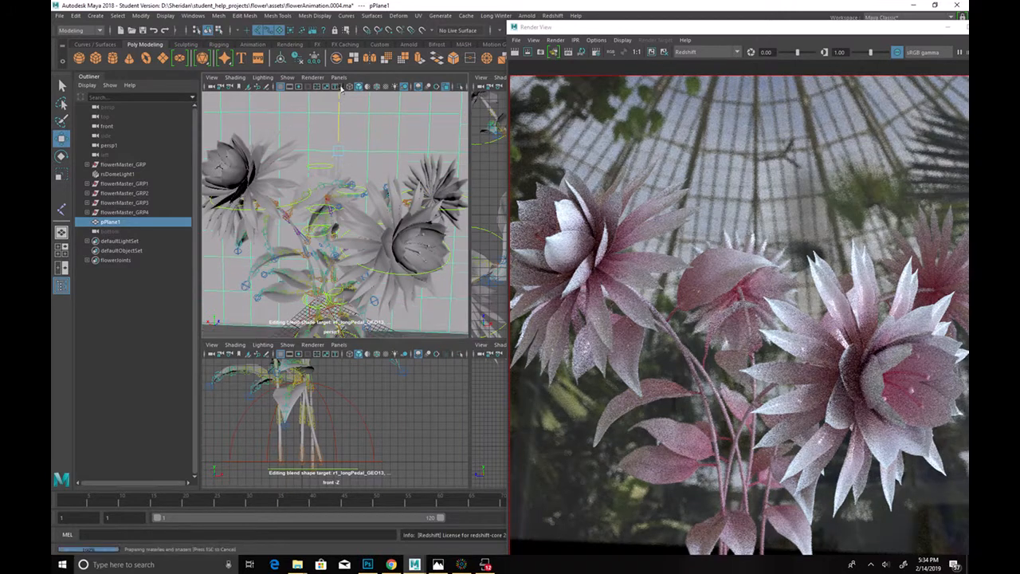
left_click_drag(321, 149, 330, 122)
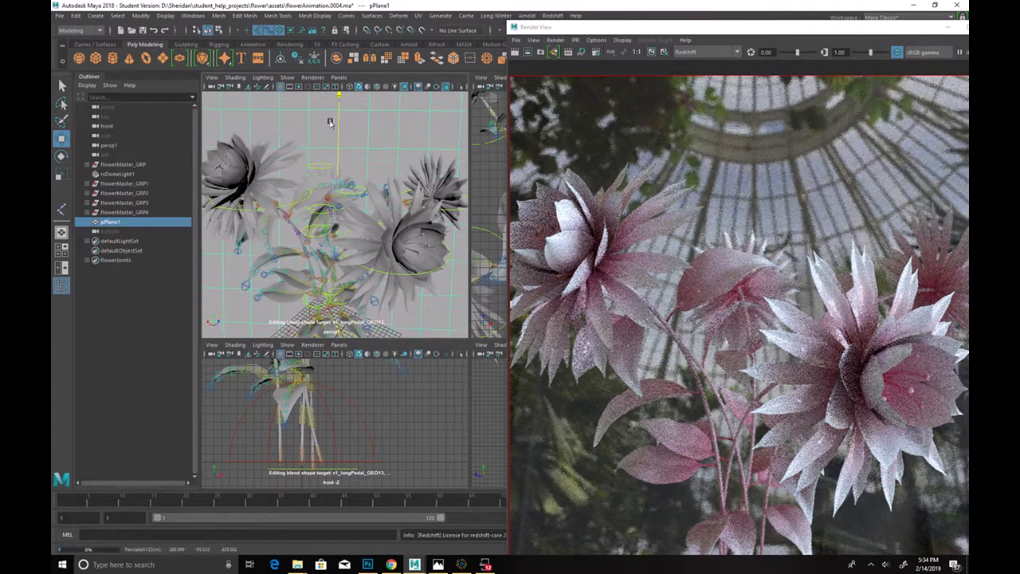
double_click(869, 25)
left_click(817, 12)
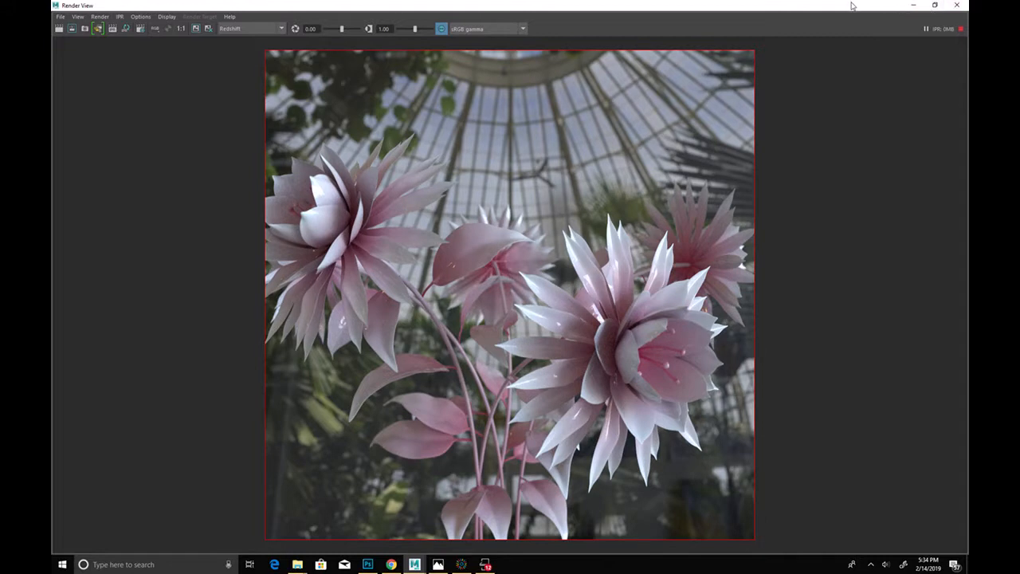
left_click_drag(849, 7, 765, 13)
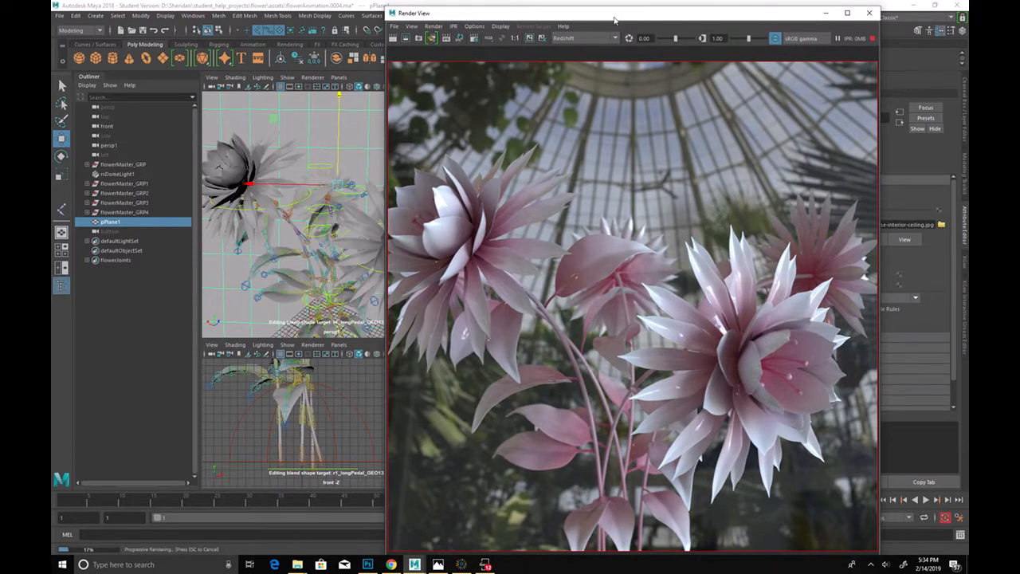
Step: Try light blue for the backdrop texture's Color Gain and settle on pink with hue 321.95, saturation 0.608 and value 1
left_click_drag(617, 19, 376, 13)
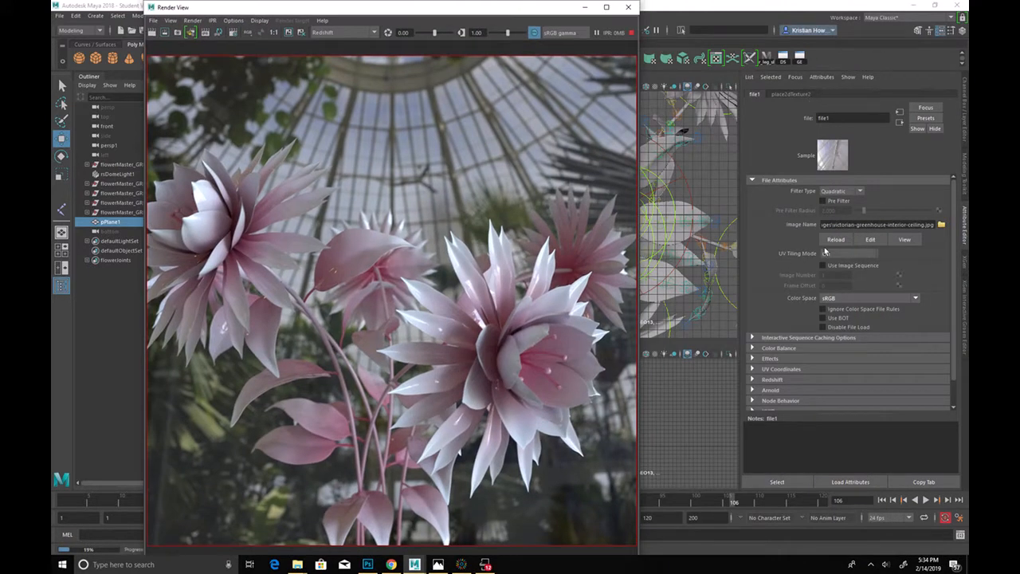
scroll(819, 267, "down", 2)
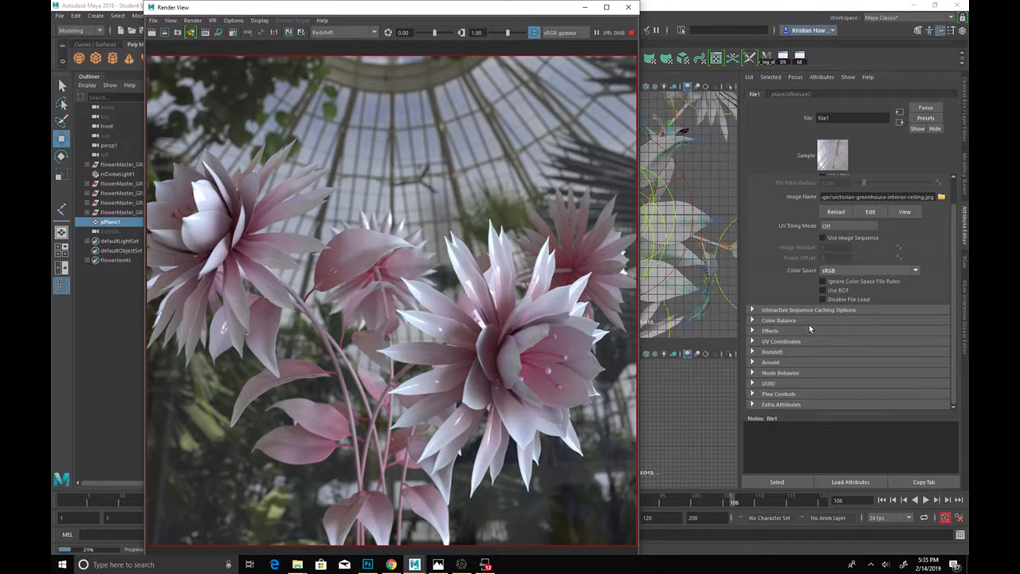
left_click(770, 321)
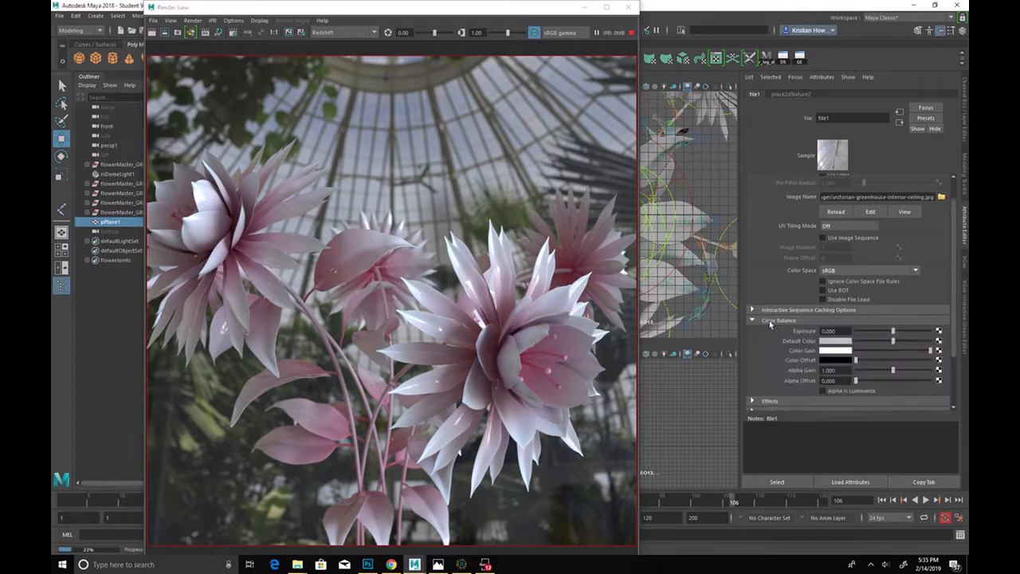
left_click(832, 351)
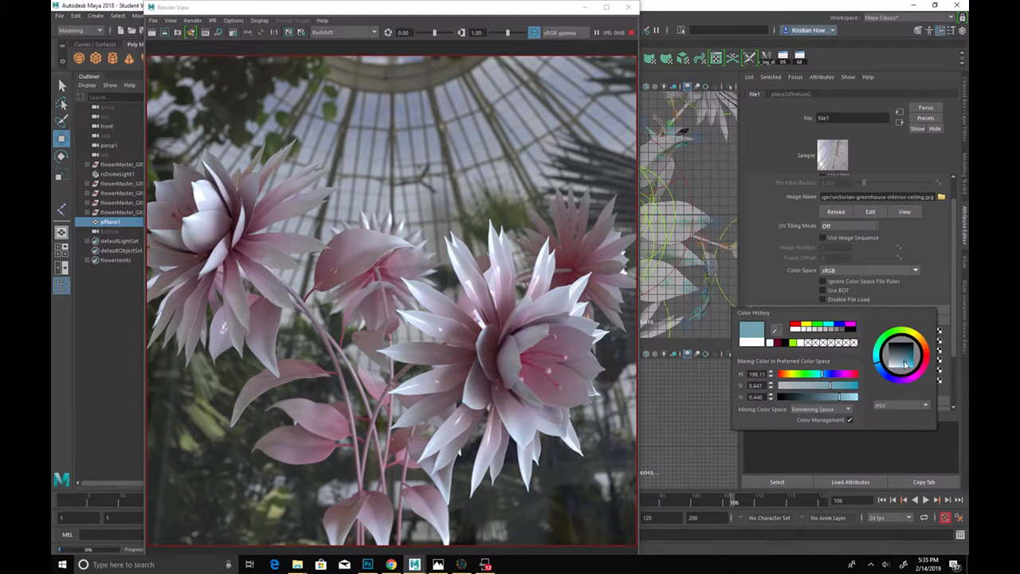
left_click(905, 364)
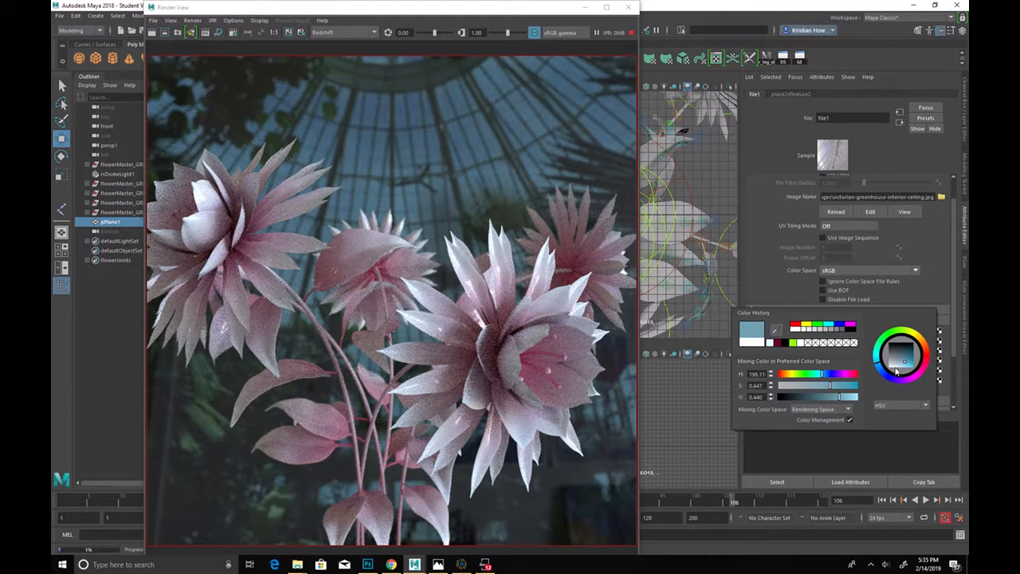
left_click_drag(902, 367, 908, 384)
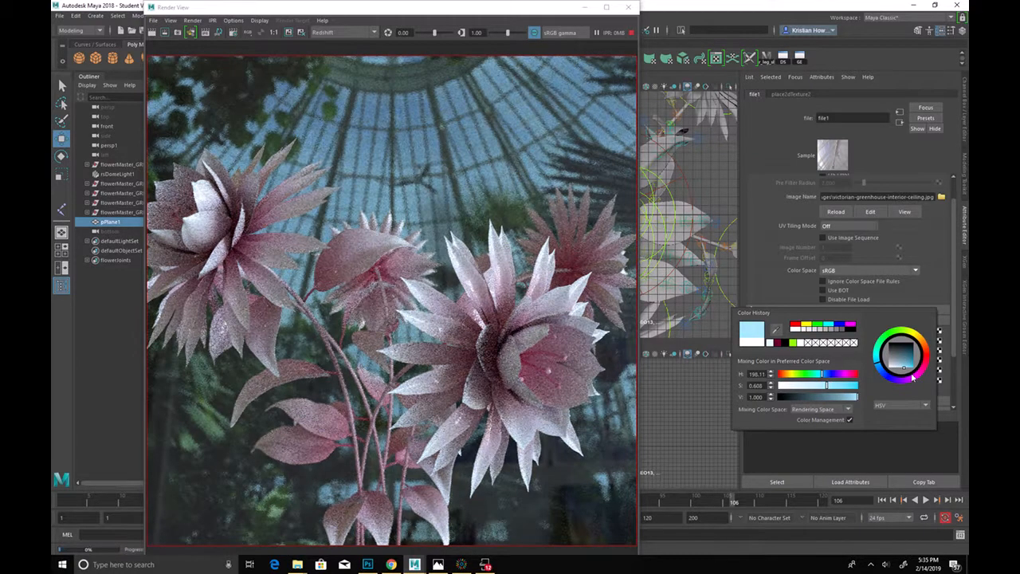
left_click(921, 373)
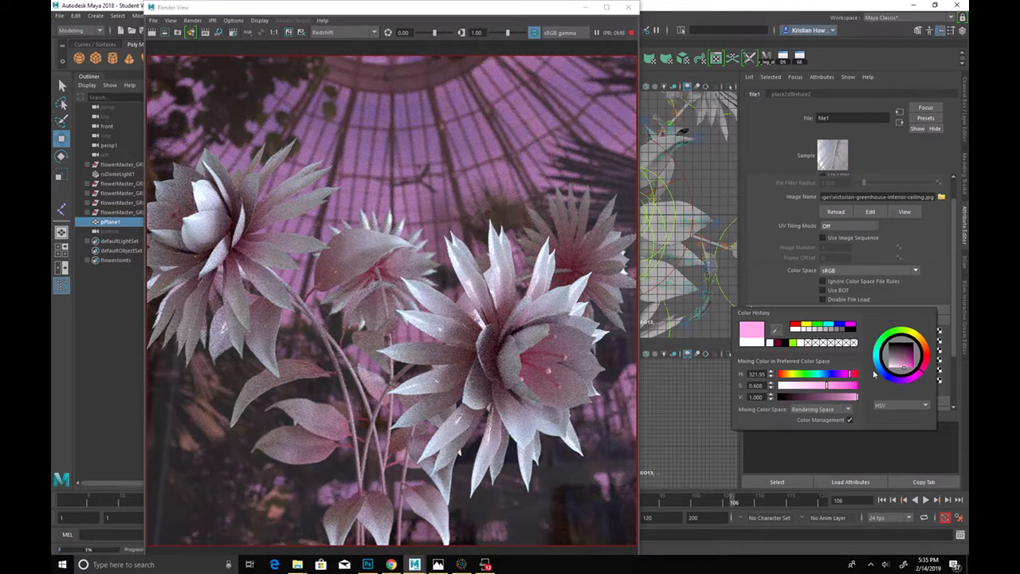
Step: Soften the backdrop texture's Color Gain to a pale pink-lilac with saturation 0.288, trying bluer hues along the way
left_click(843, 352)
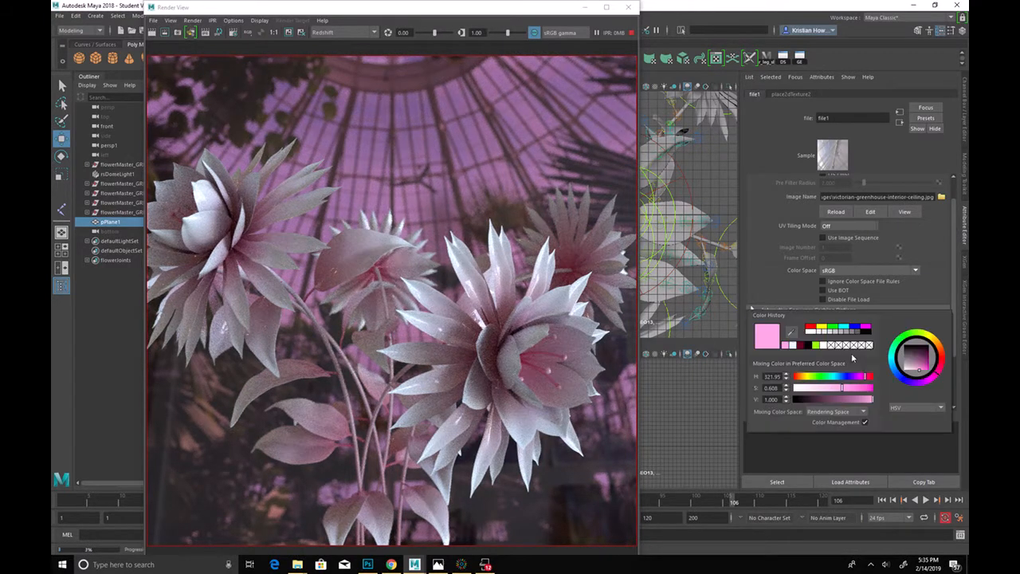
left_click_drag(814, 386, 818, 387)
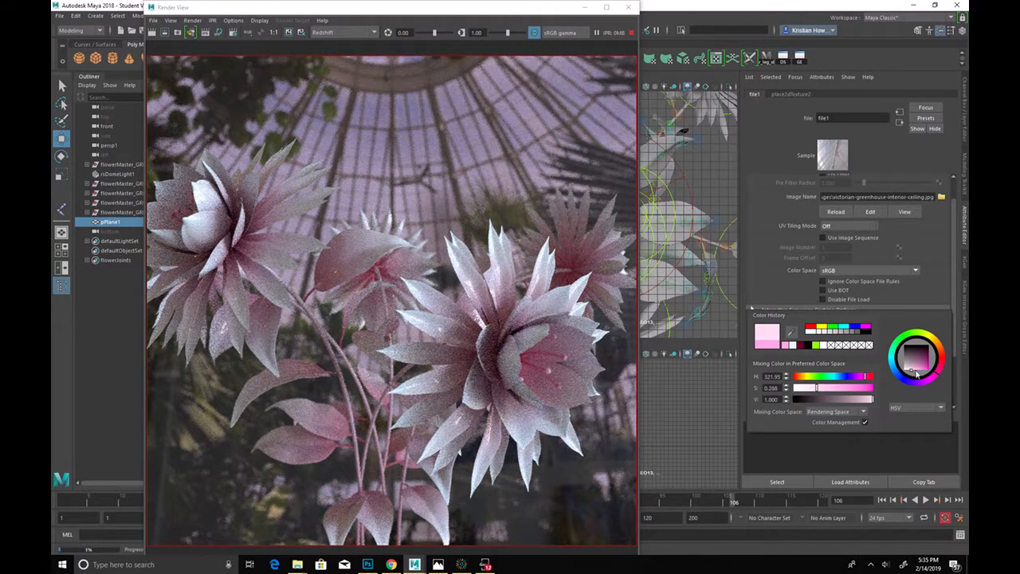
left_click_drag(927, 383, 915, 387)
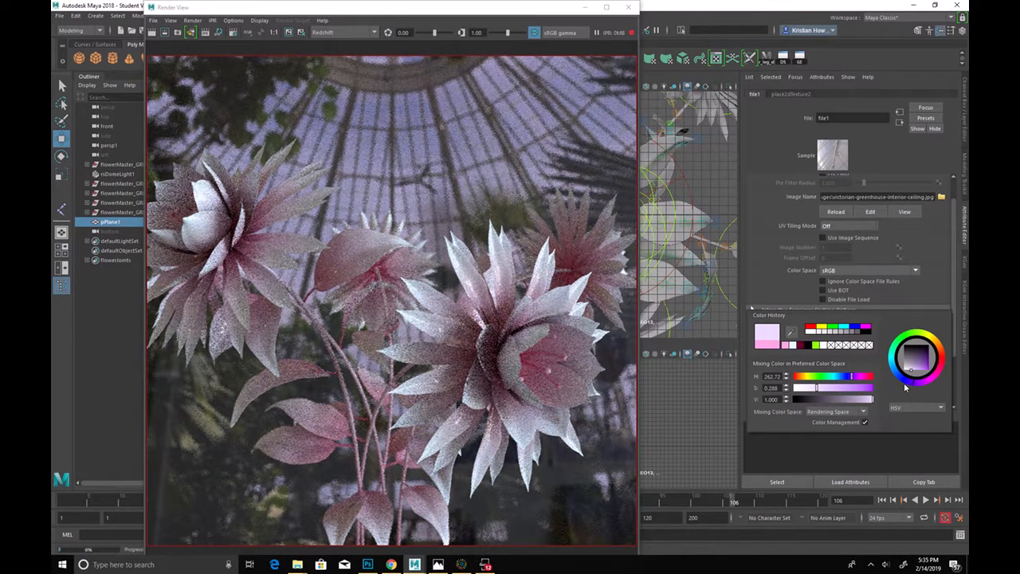
left_click(934, 383)
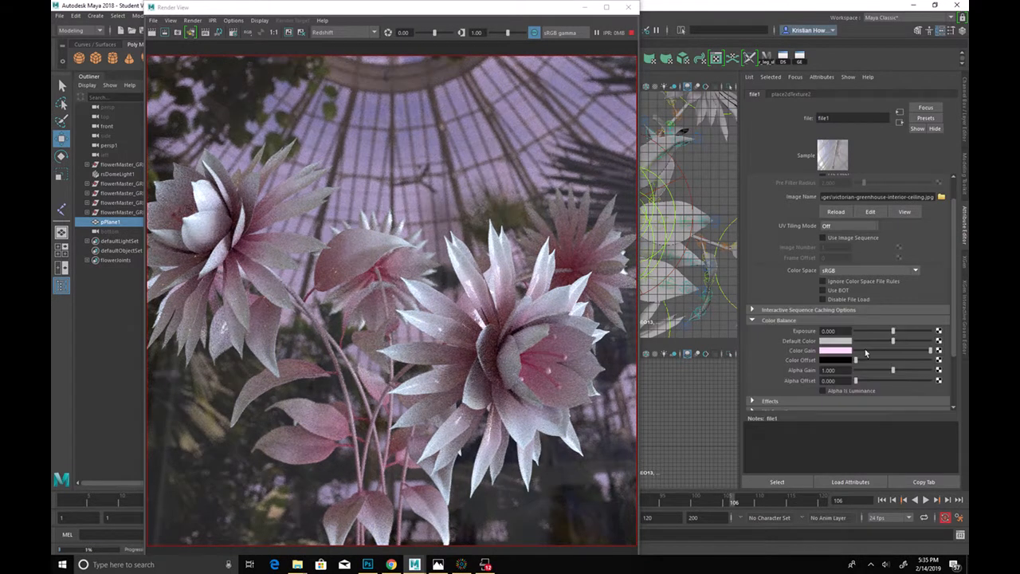
Step: Fade the backdrop texture's Color Gain to a nearly white lilac, keeping its Color Offset black
left_click(868, 360)
left_click_drag(867, 359, 855, 360)
left_click(846, 350)
left_click_drag(918, 369, 916, 368)
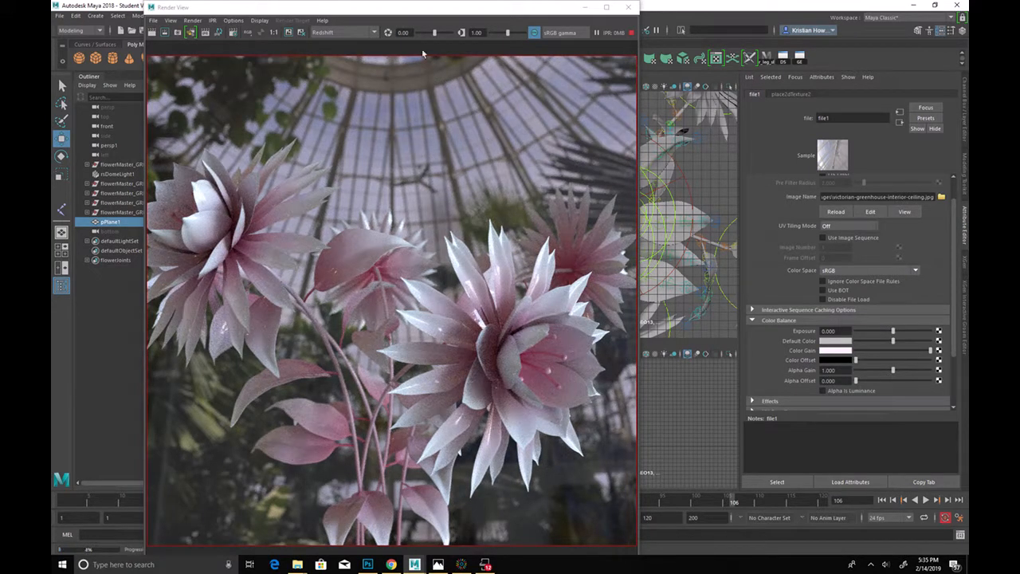
Step: Check the greenhouse render at full size and keep the image in the Render View
left_click_drag(410, 16, 690, 2)
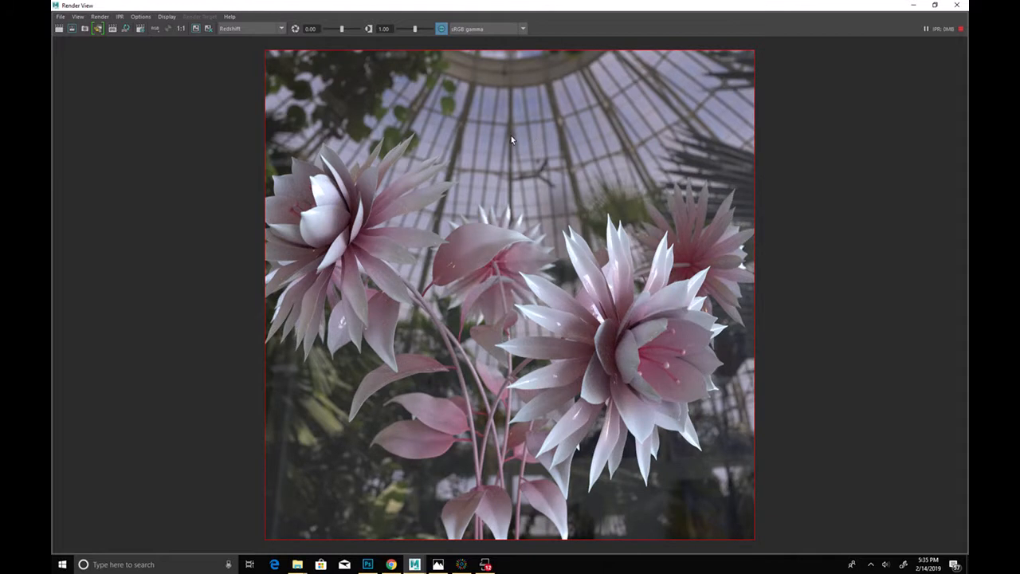
left_click(195, 29)
left_click_drag(344, 22, 295, 174)
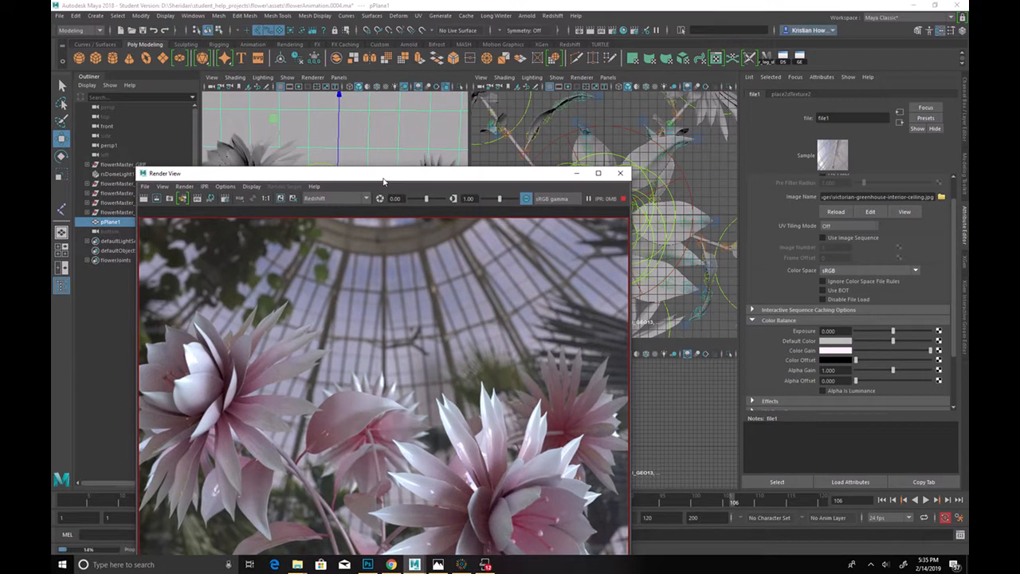
Step: Disconnect the greenhouse image from the backdrop material's diffuse color, make the color mid-grey and slightly raise the reflection roughness
left_click(434, 133)
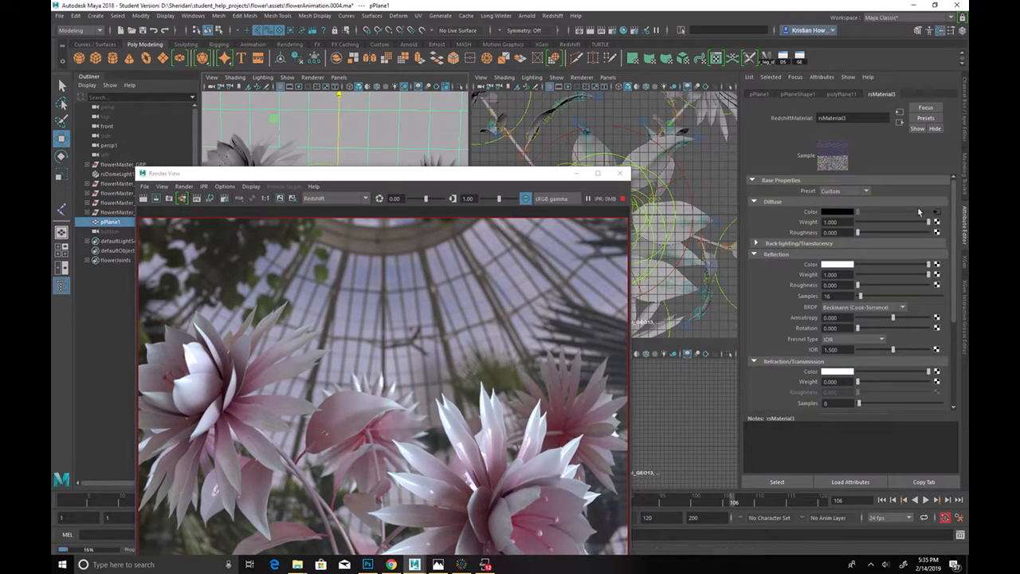
right_click(810, 212)
left_click(858, 223)
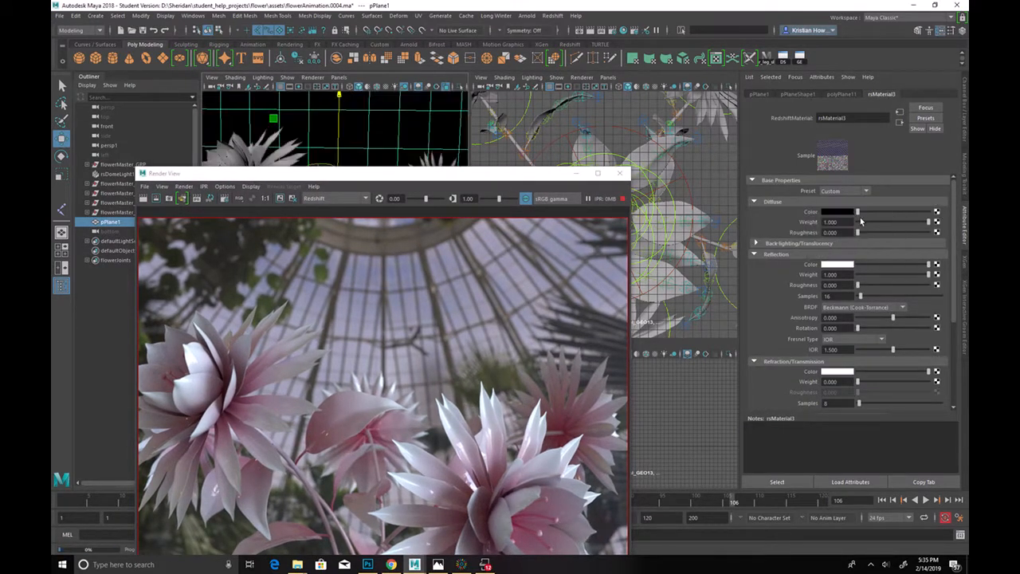
left_click_drag(858, 211, 884, 211)
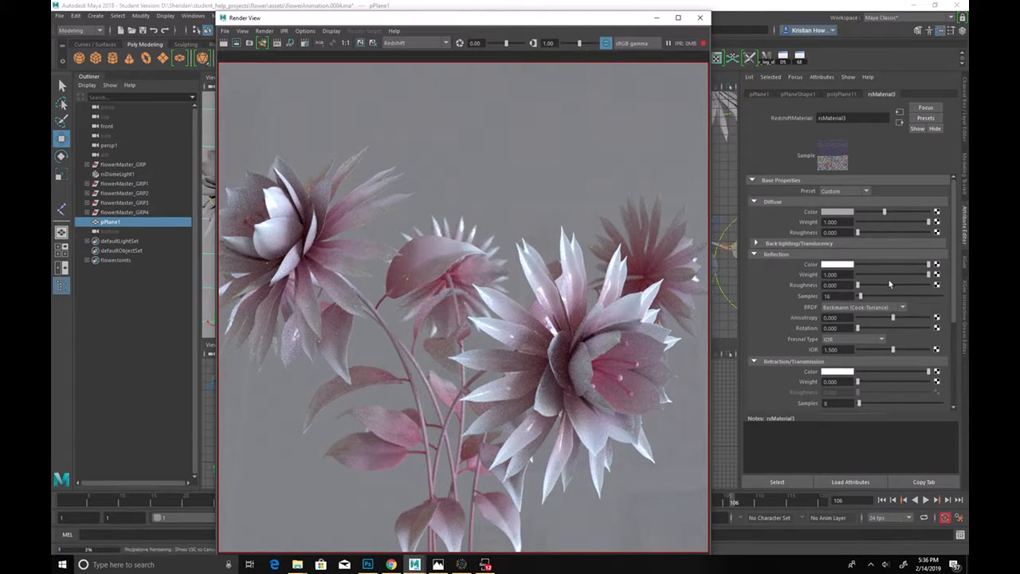
left_click_drag(873, 280, 859, 290)
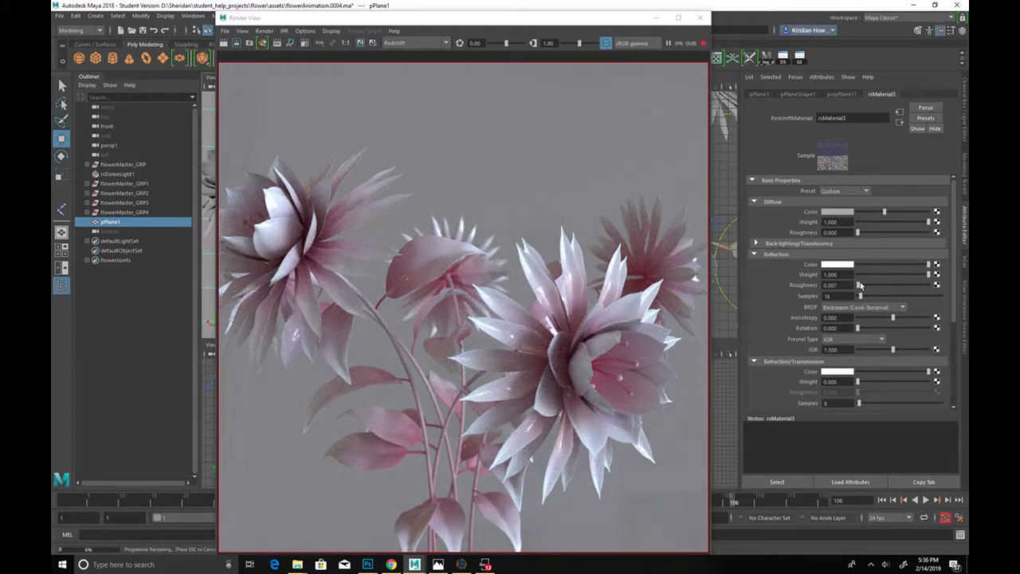
left_click_drag(863, 282, 869, 285)
Step: Set the petal material's reflection roughness to 0.363, trying 0.507 along the way, and render the frame
left_click_drag(451, 17, 725, 11)
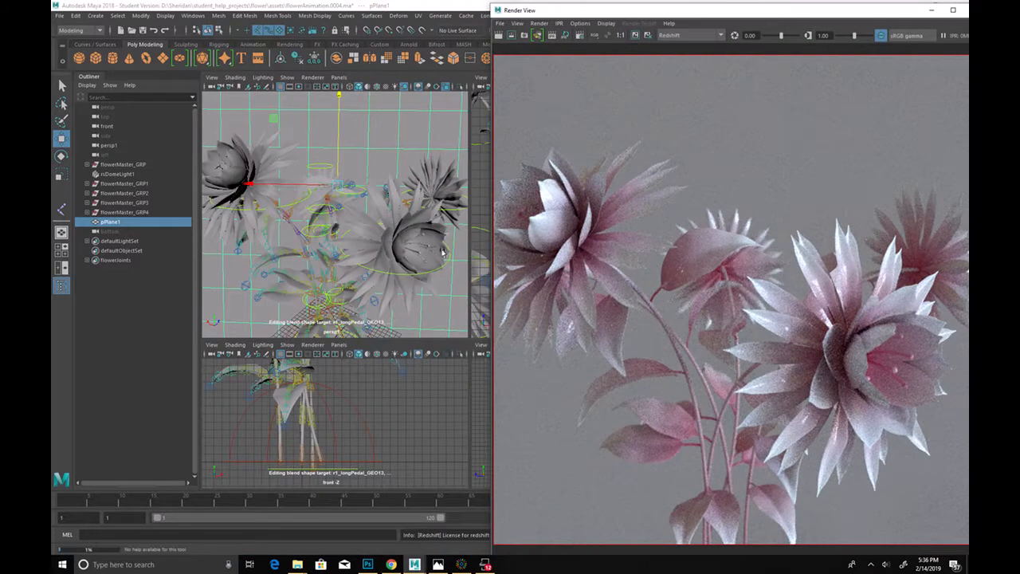
key("ctrl+z")
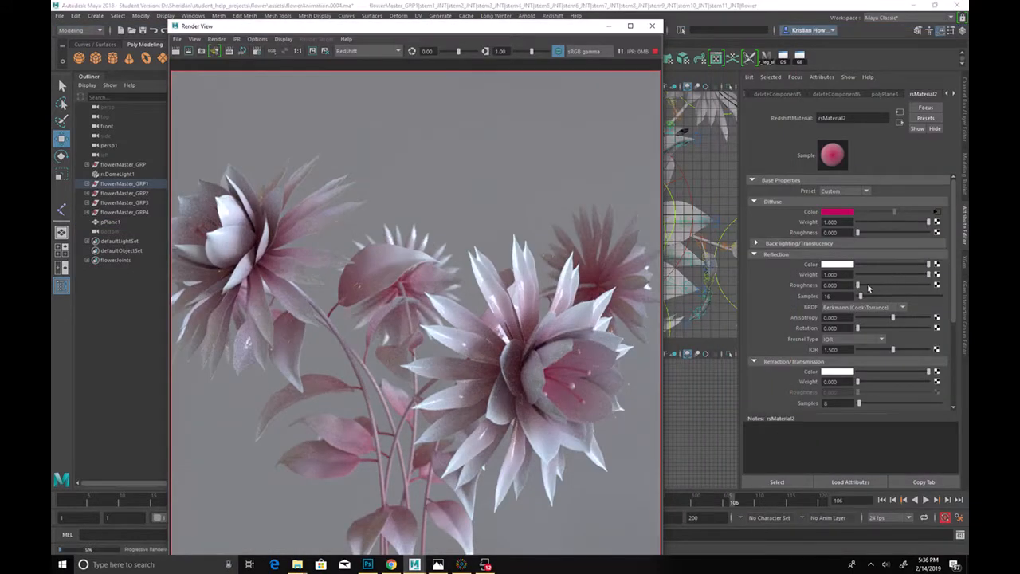
left_click(867, 284)
left_click_drag(867, 284, 893, 286)
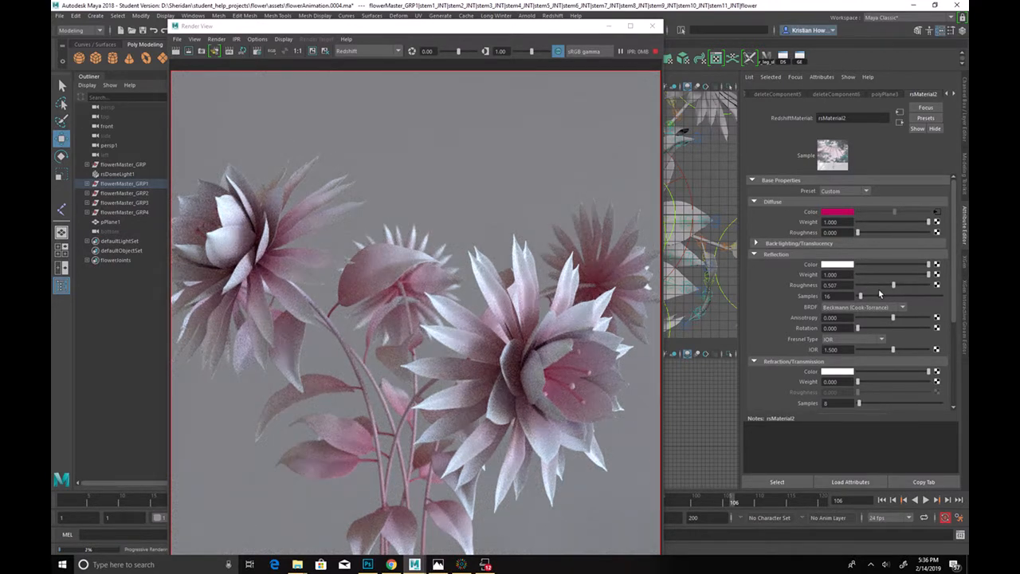
left_click_drag(879, 283, 883, 287)
left_click(178, 51)
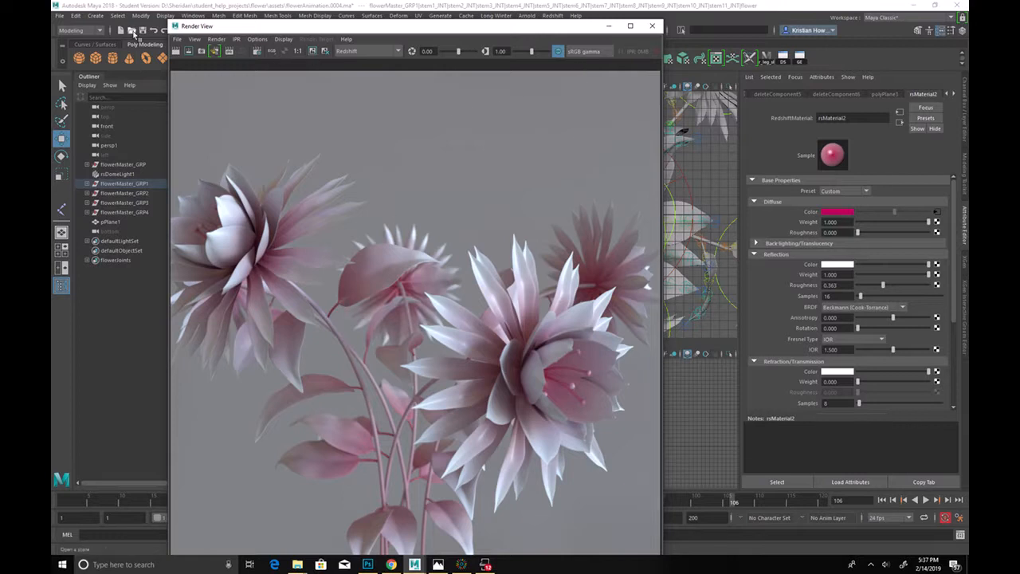
Step: Save the scene as a new increment, accepting the student version notice
left_click(59, 15)
left_click(59, 15)
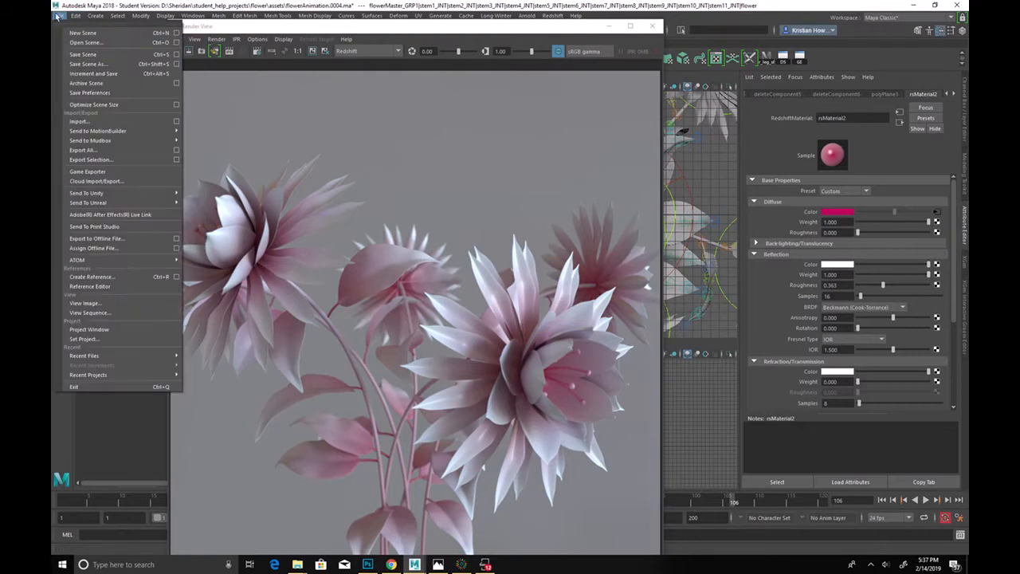
left_click(89, 72)
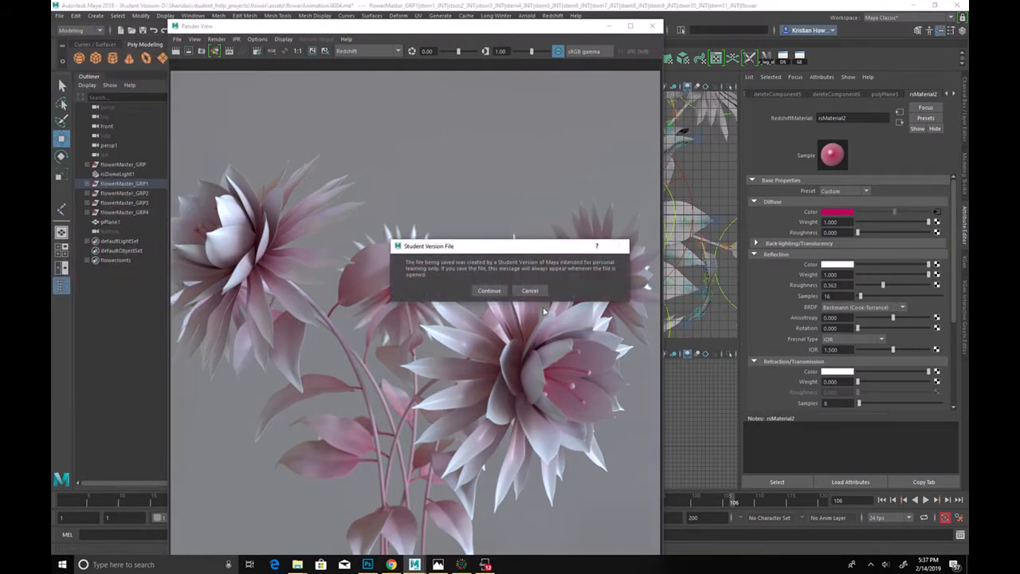
left_click(485, 290)
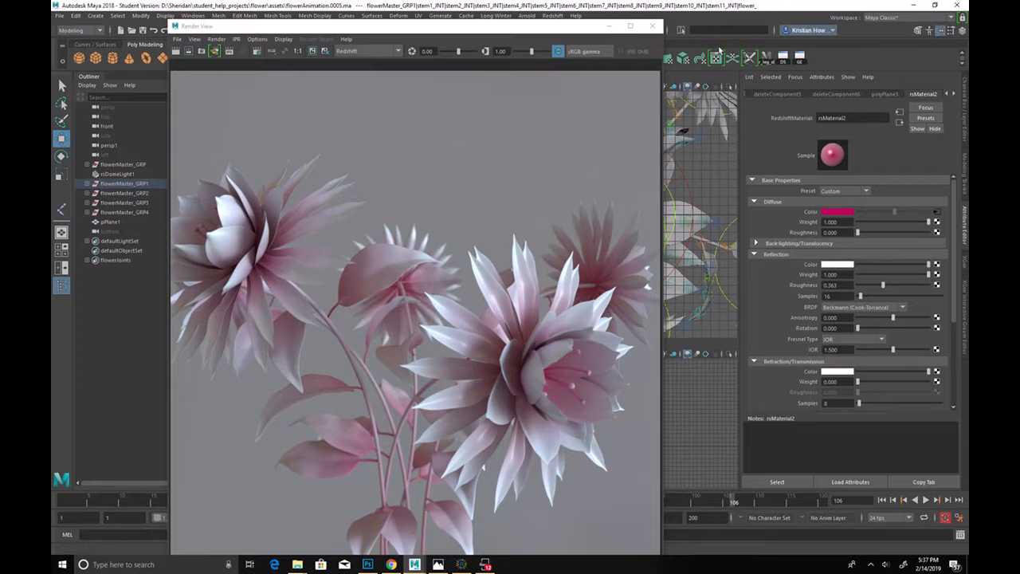
Step: Load the front flower's group flowerMaster_GRP1 in the Dope Sheet, expand its full hierarchy and select all its keys
left_click(609, 29)
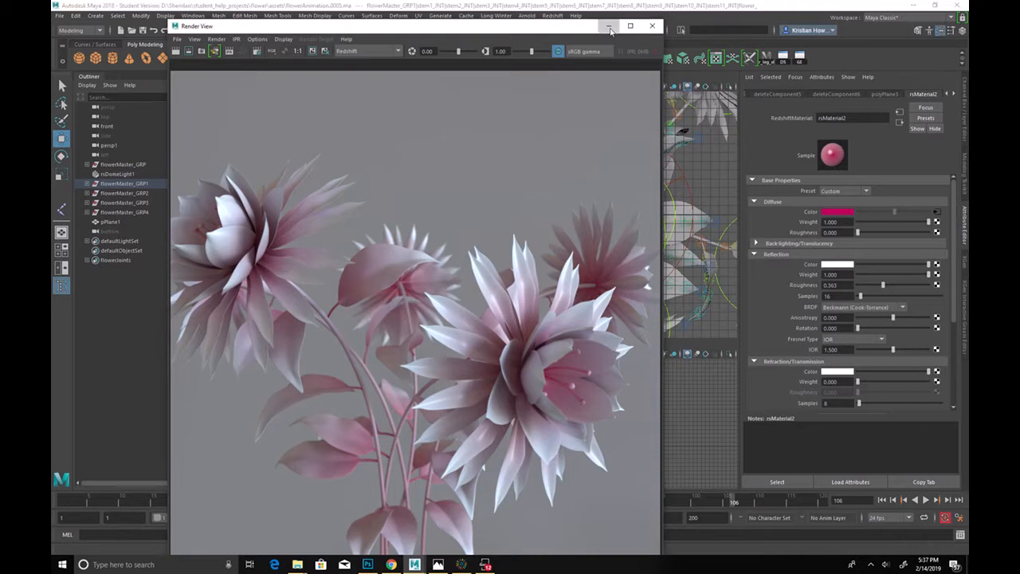
left_click(610, 29)
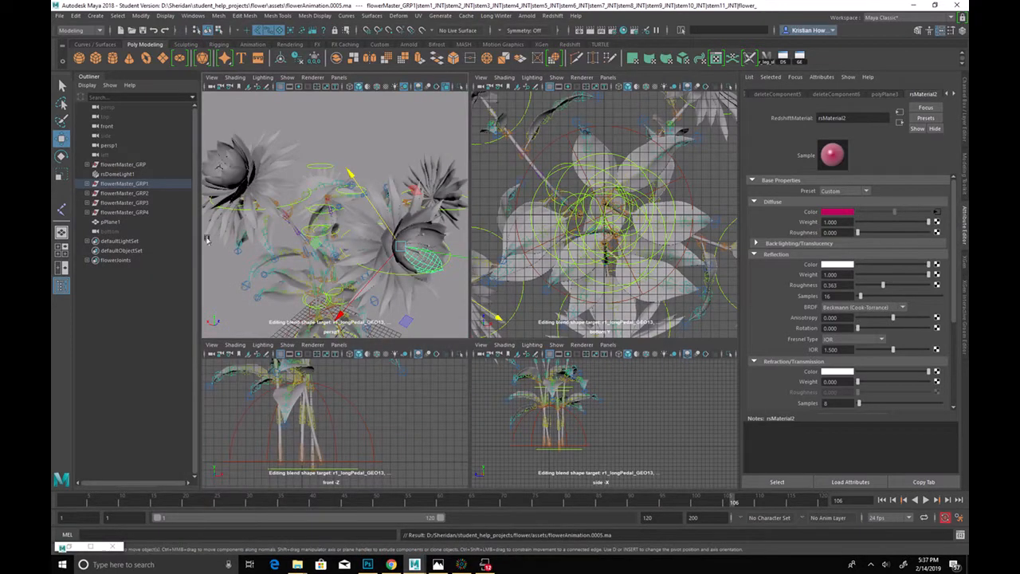
left_click(130, 202)
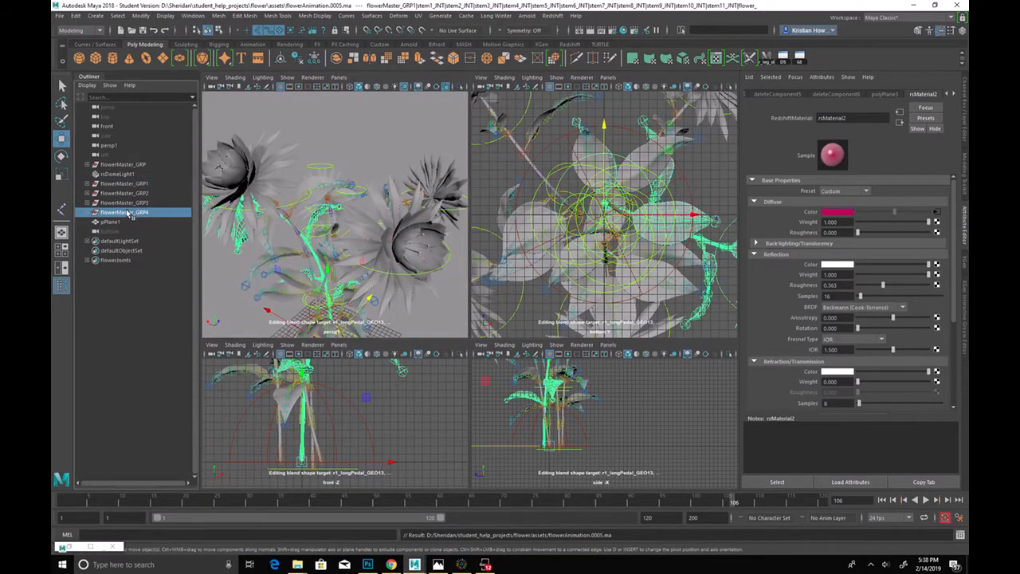
left_click(128, 194)
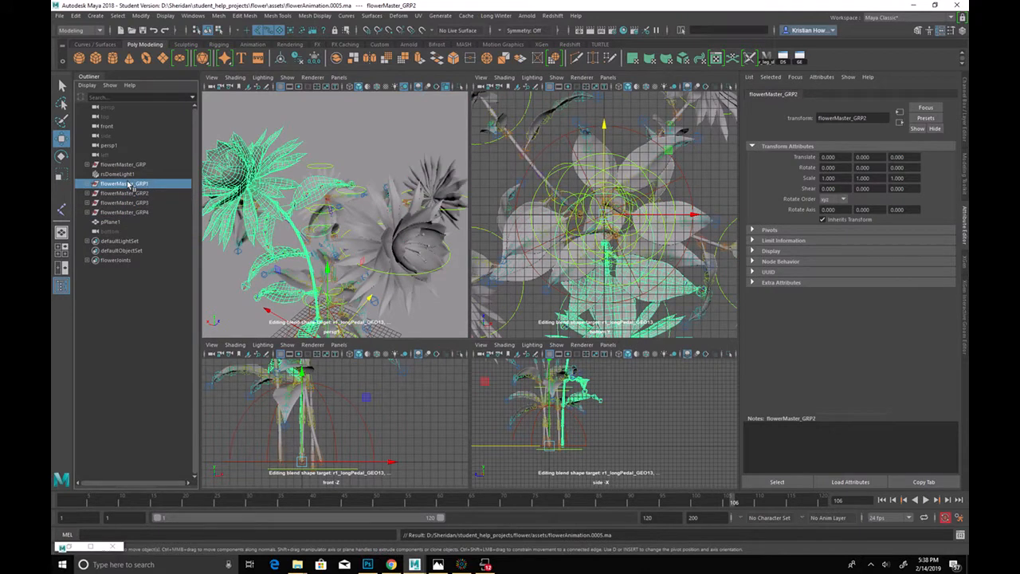
left_click(127, 183)
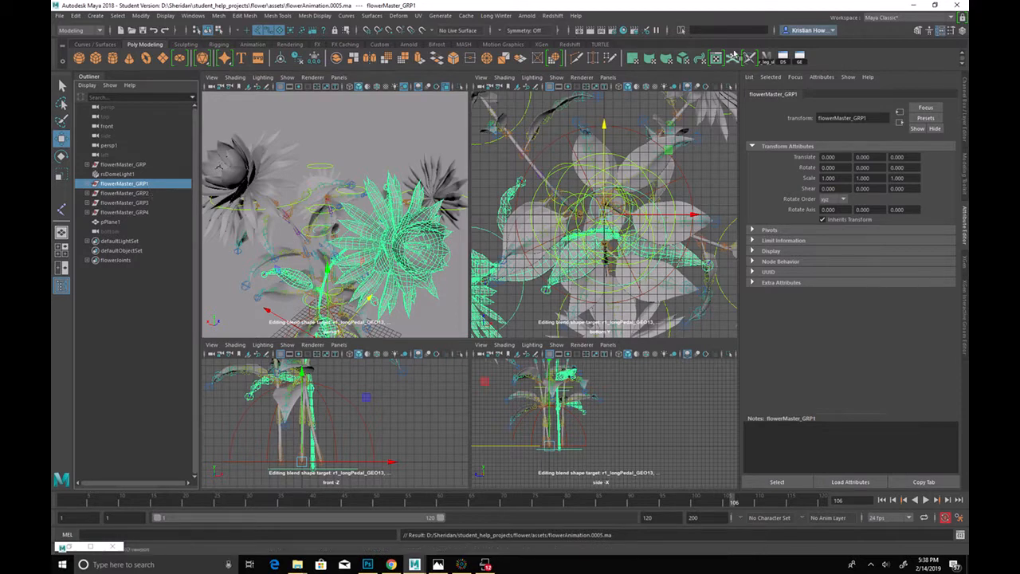
left_click(784, 58)
left_click_drag(336, 116, 576, 61)
left_click(392, 115, "shift")
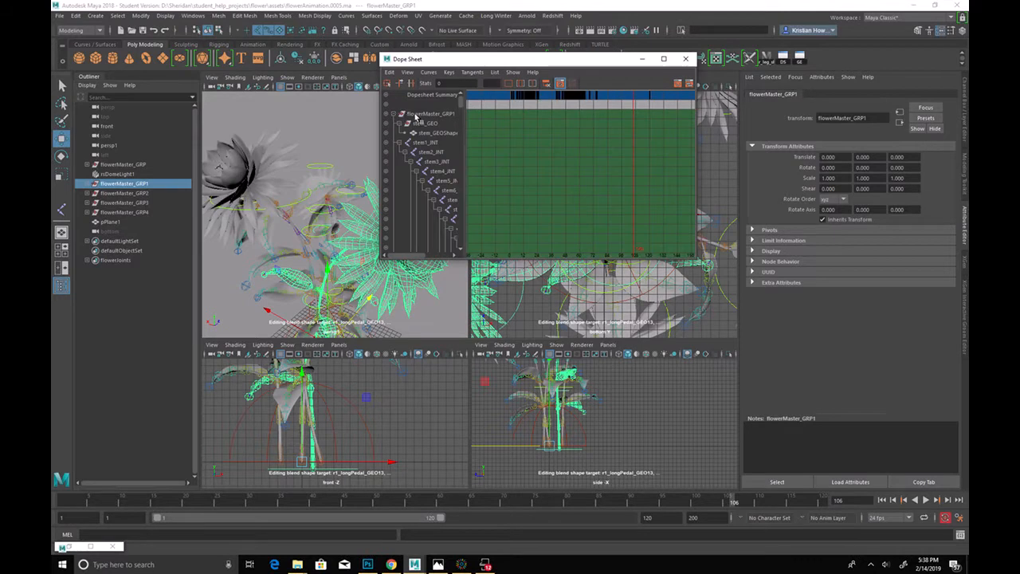
left_click(458, 95)
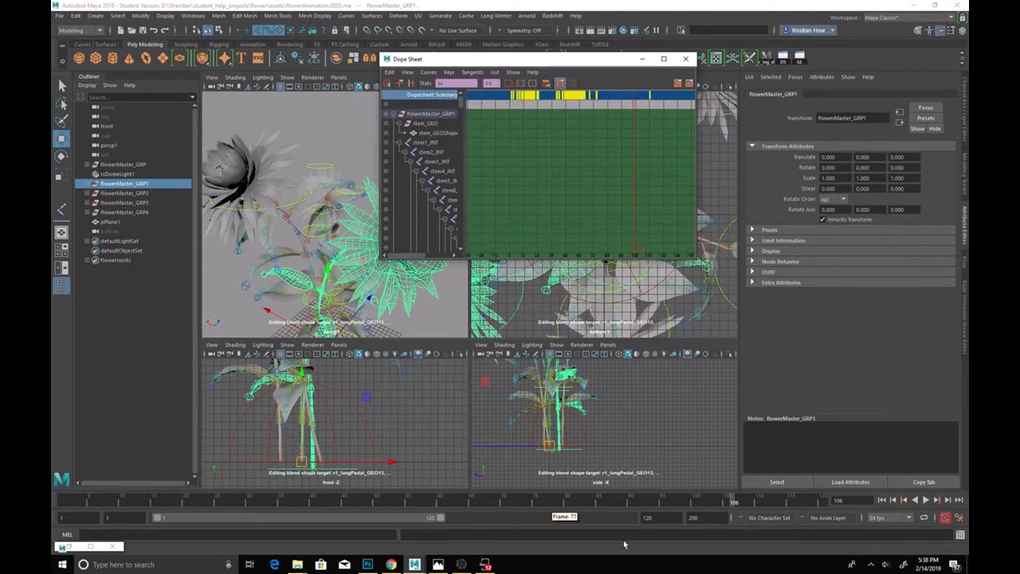
Step: Extend the playback range to frame 200, and shift flowerMaster_GRP1's keys about 70 frames later, checking the timing in playback
left_click_drag(440, 517, 628, 517)
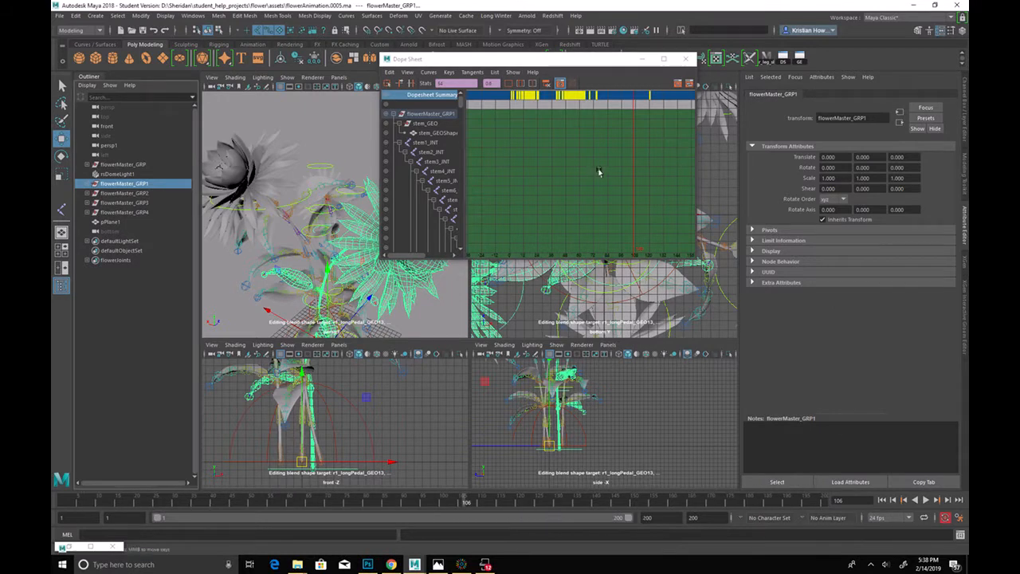
right_click_drag(571, 166, 644, 164, "alt")
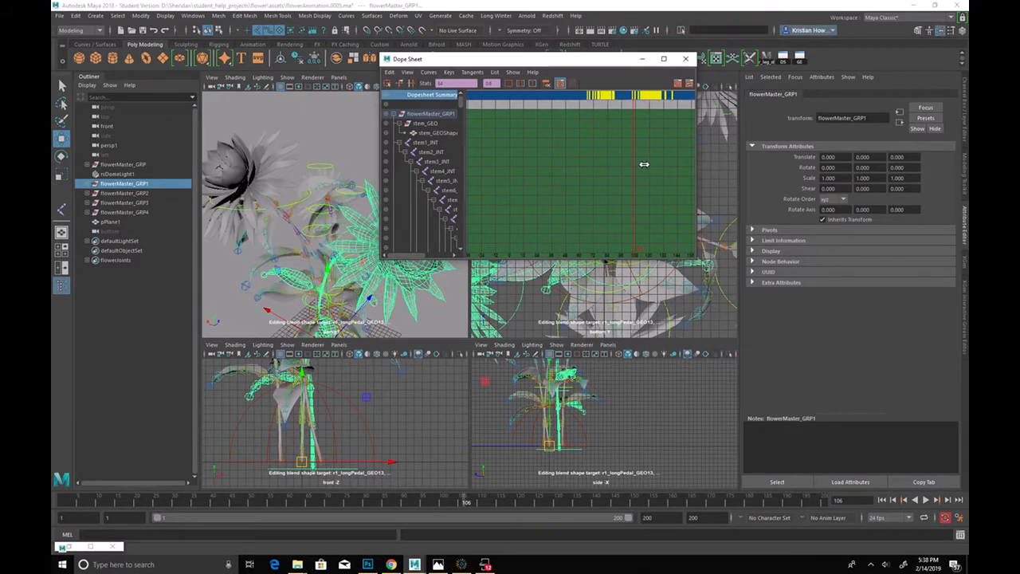
mouse_move(642, 164)
middle_mouse_down("alt")
mouse_move(678, 150)
mouse_move(653, 152)
middle_mouse_up("alt")
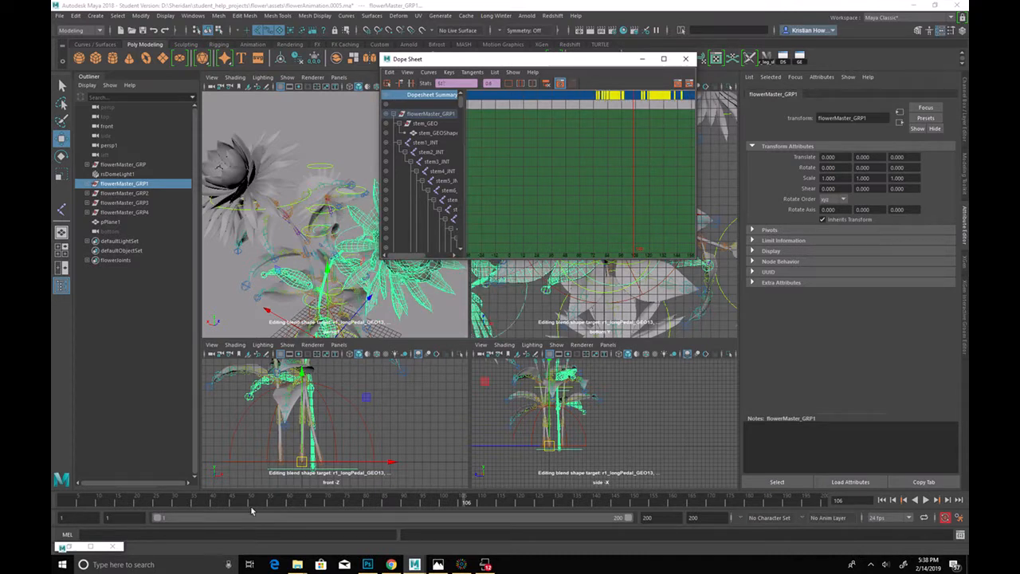
key("alt+v")
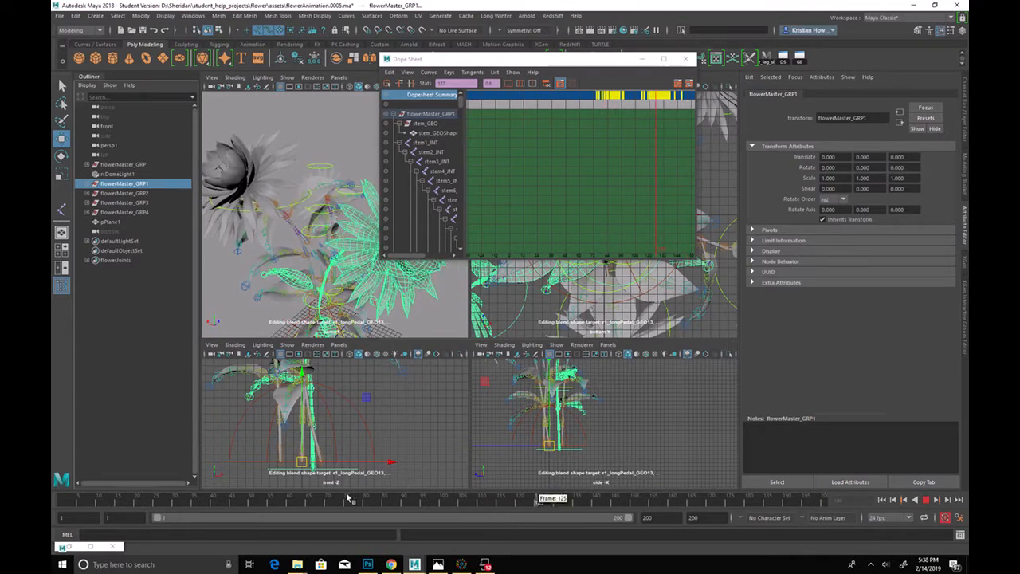
key("alt+v")
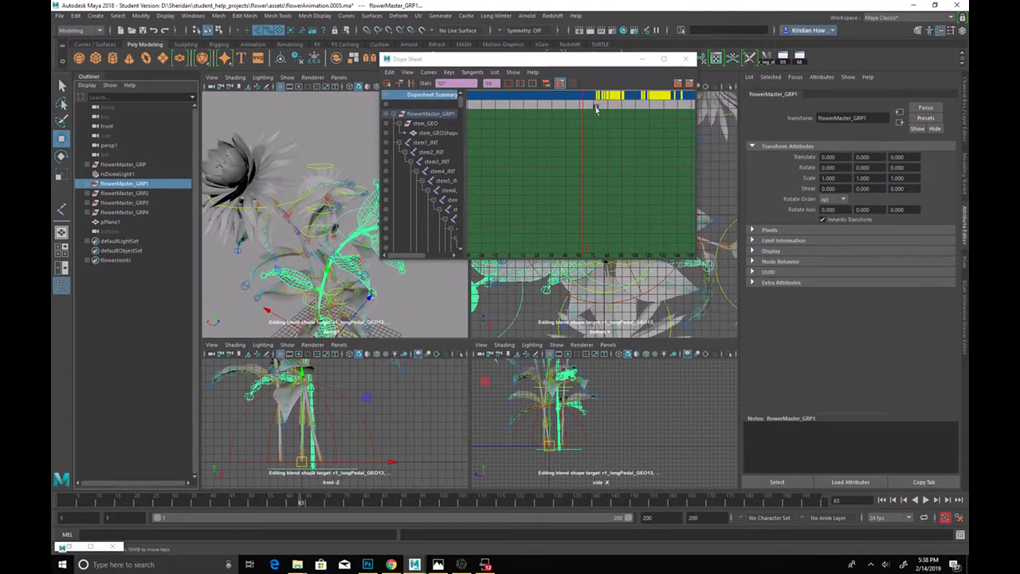
Step: Expand flowerMaster_GRP2's full hierarchy in the Dope Sheet and shift all its keys about 23 frames later
left_click_drag(572, 59, 869, 213)
left_click(247, 175)
left_click(126, 196)
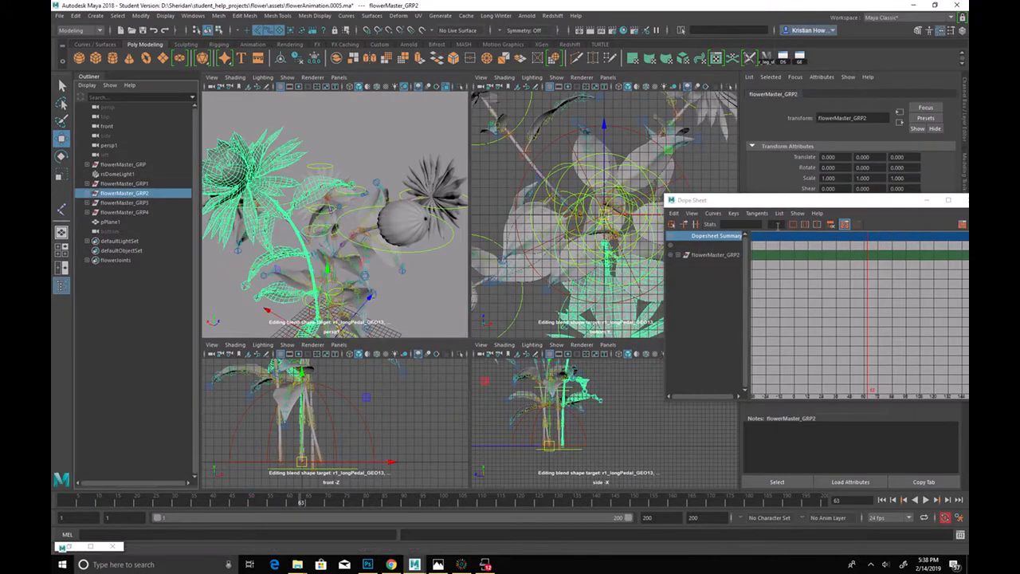
left_click(681, 258, "shift")
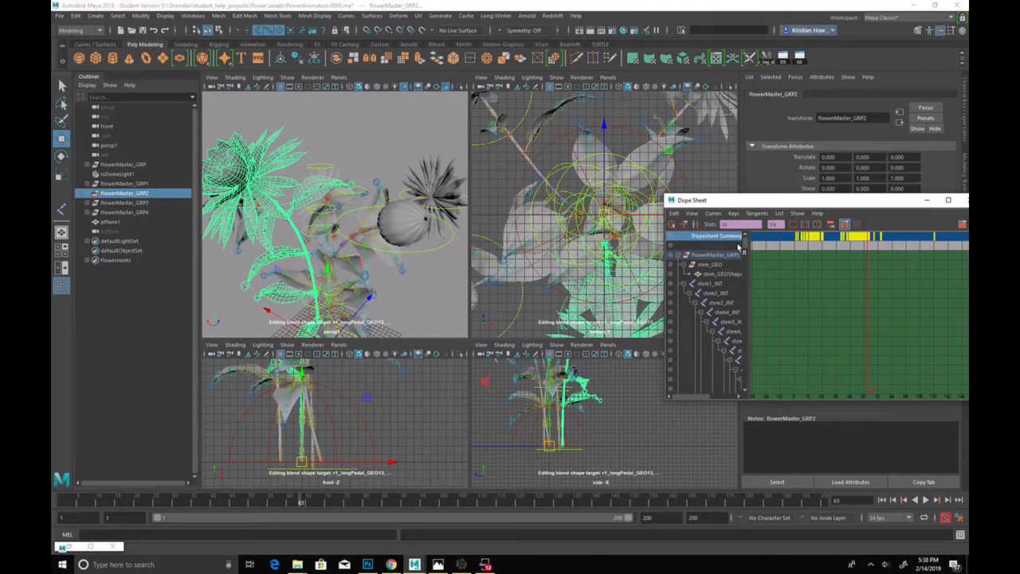
left_click_drag(811, 271, 842, 266)
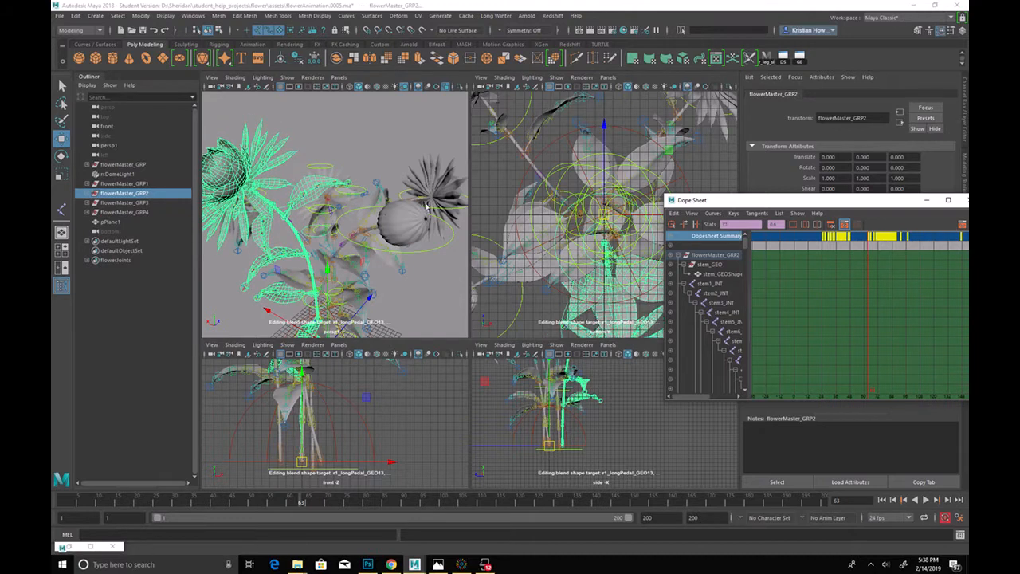
Step: Select flower parts in the perspective view to identify which master group each flower belongs to
left_click(441, 179)
left_click(445, 195)
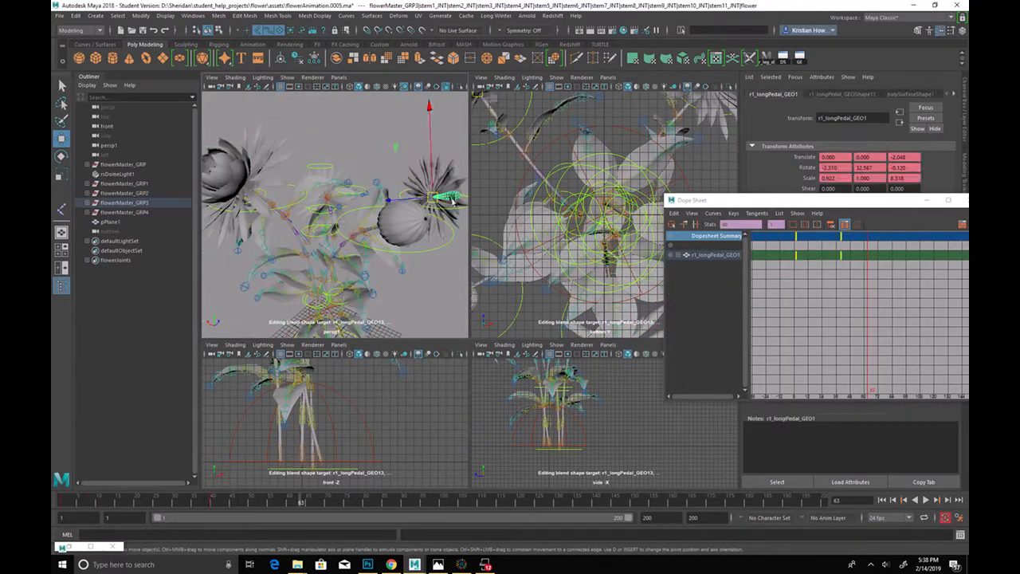
left_click(124, 202)
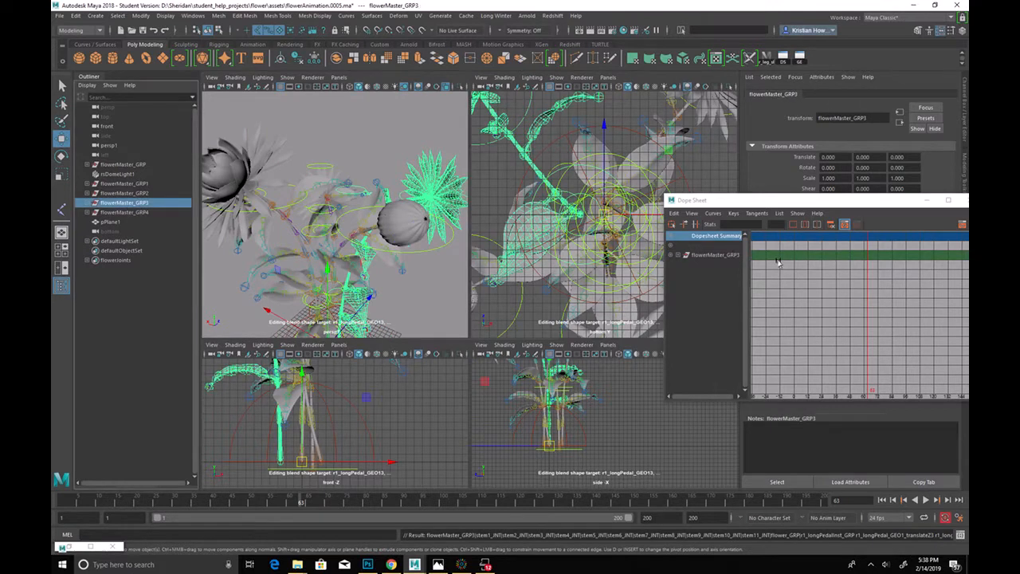
left_click(314, 180)
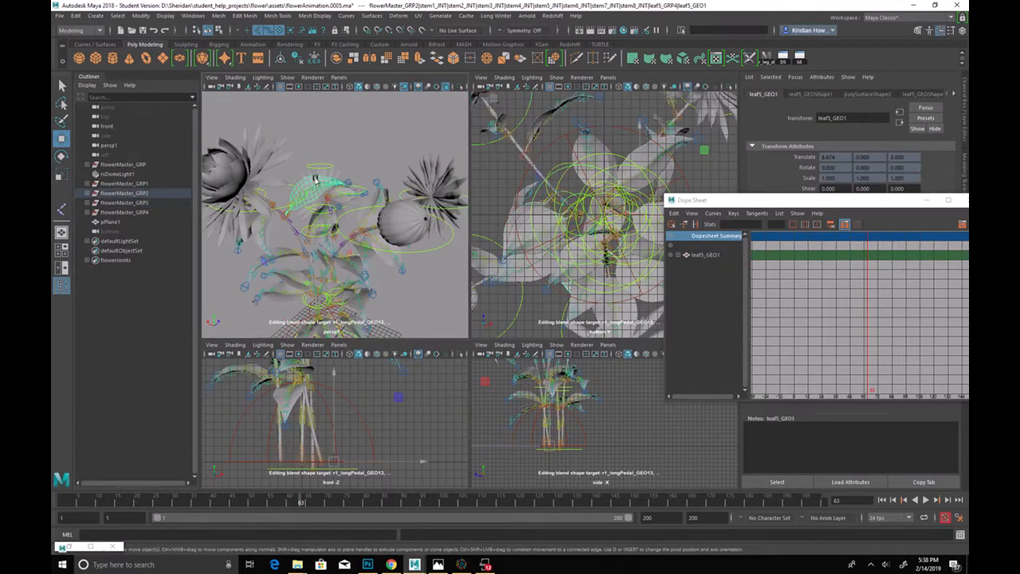
left_click(302, 215)
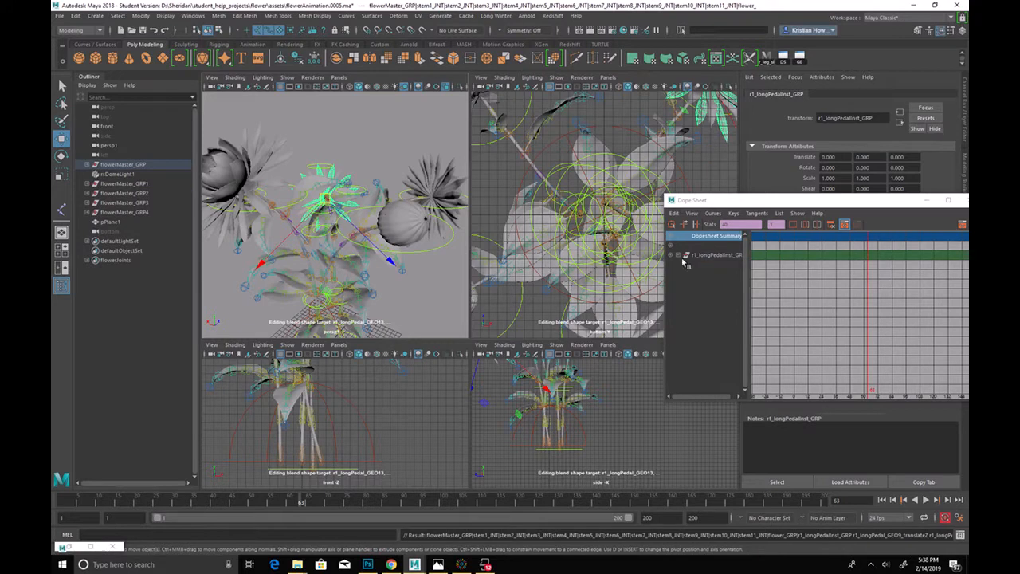
left_click(679, 255)
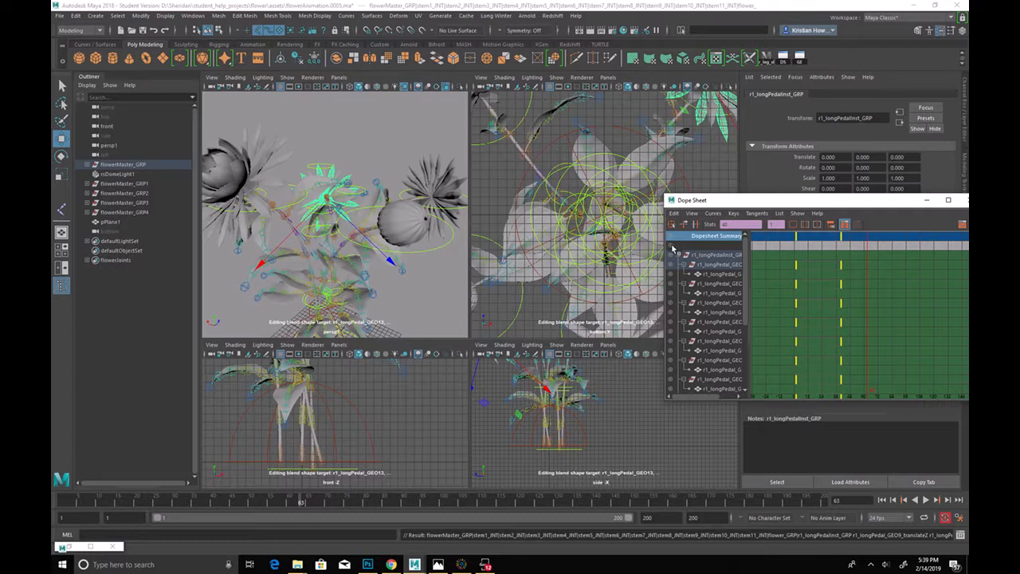
Step: Expand flowerMaster_GRP's full hierarchy in the Dope Sheet and shift all its keys about 34 frames later, checking the timing in playback
left_click(127, 165)
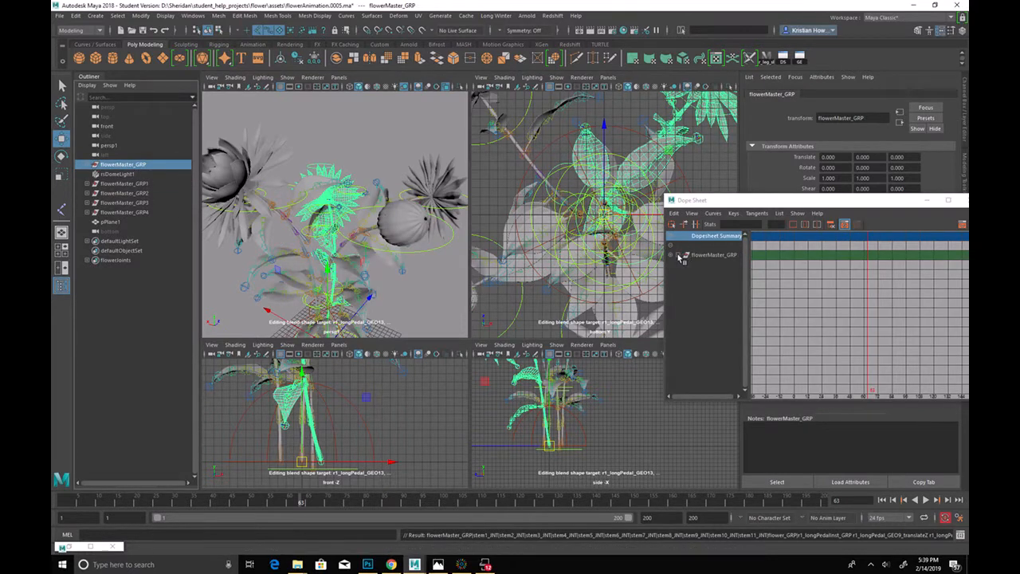
left_click(679, 255)
left_click(778, 250)
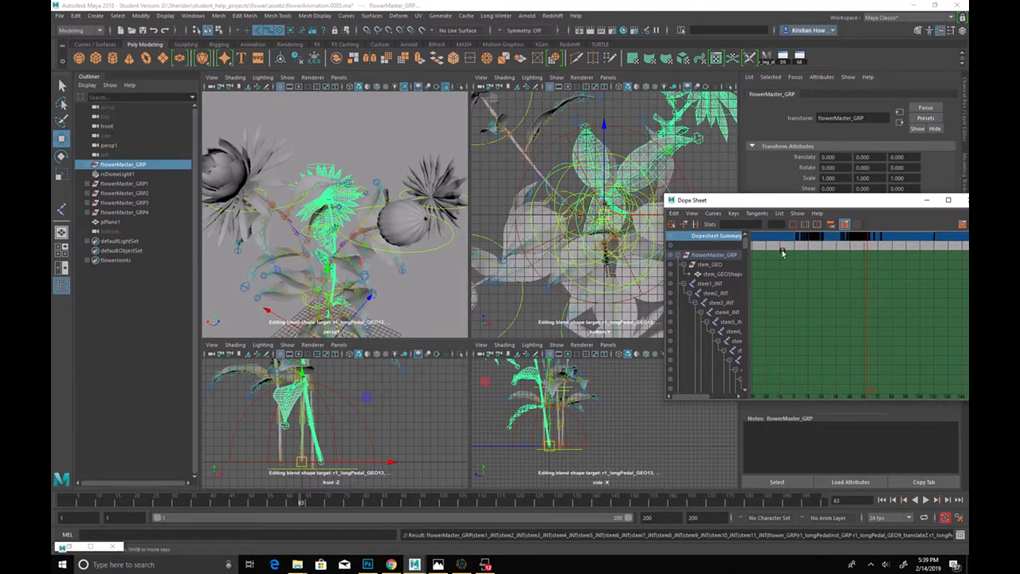
left_click(709, 239)
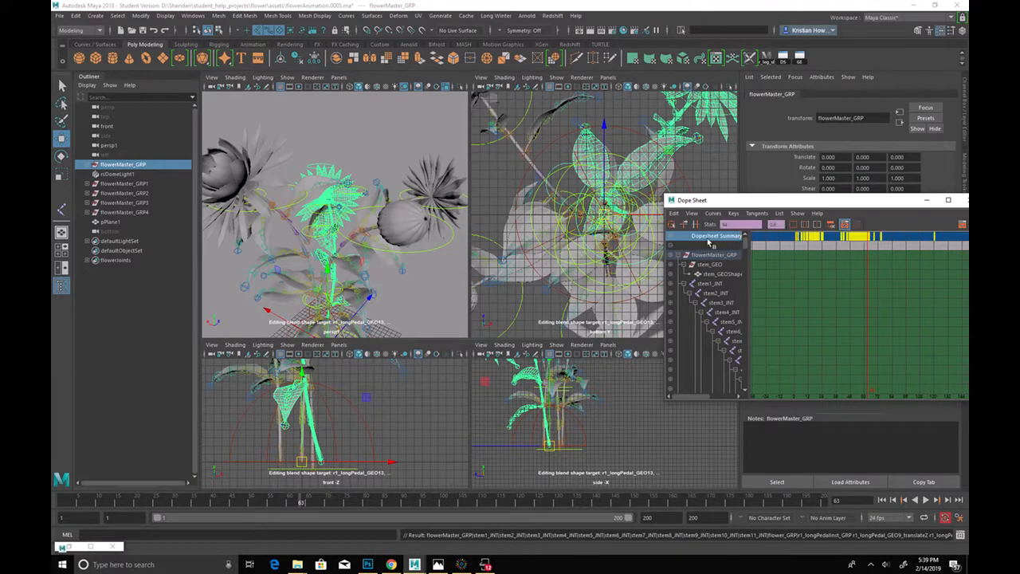
left_click_drag(775, 247, 814, 244)
left_click(112, 502)
key("alt+v")
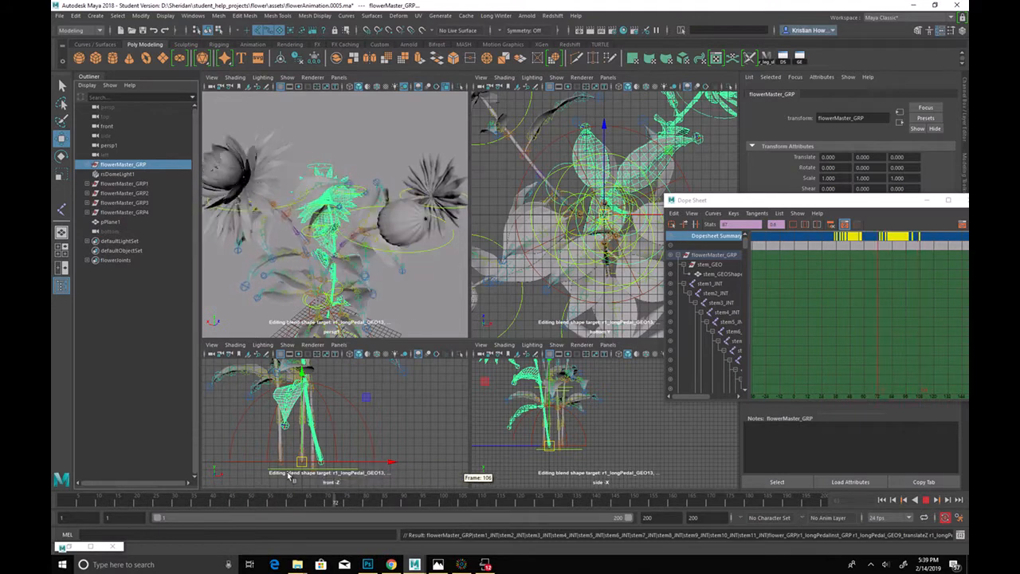
key("alt+shift+v")
key("Escape")
Step: Expand flowerMaster_GRP4's hierarchy in the Dope Sheet, shift all its keys about 24 frames later, and play the animation from frame 1
left_click(228, 196)
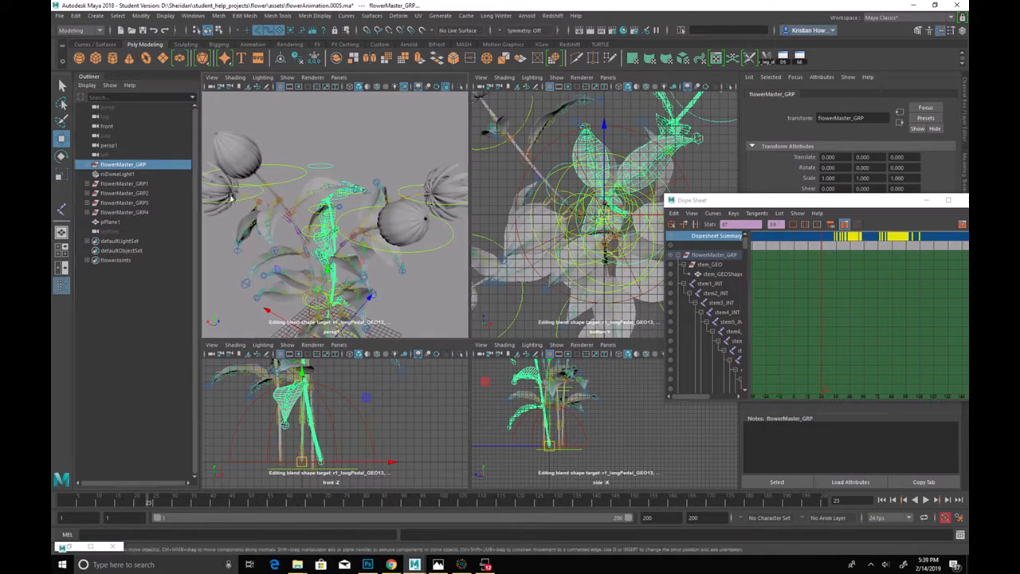
left_click(140, 213)
left_click(679, 255, "shift")
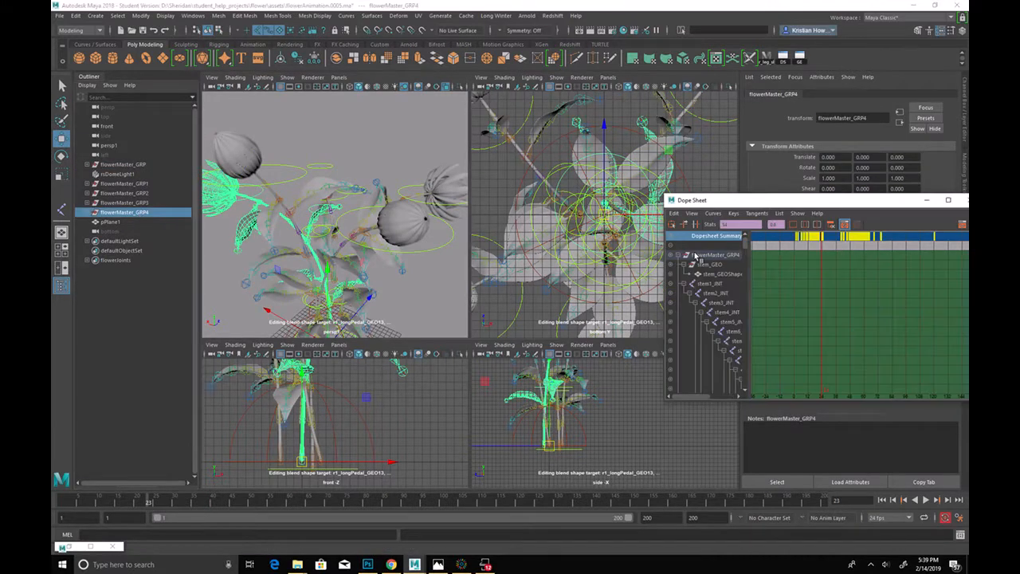
middle_click_drag(795, 254, 824, 253)
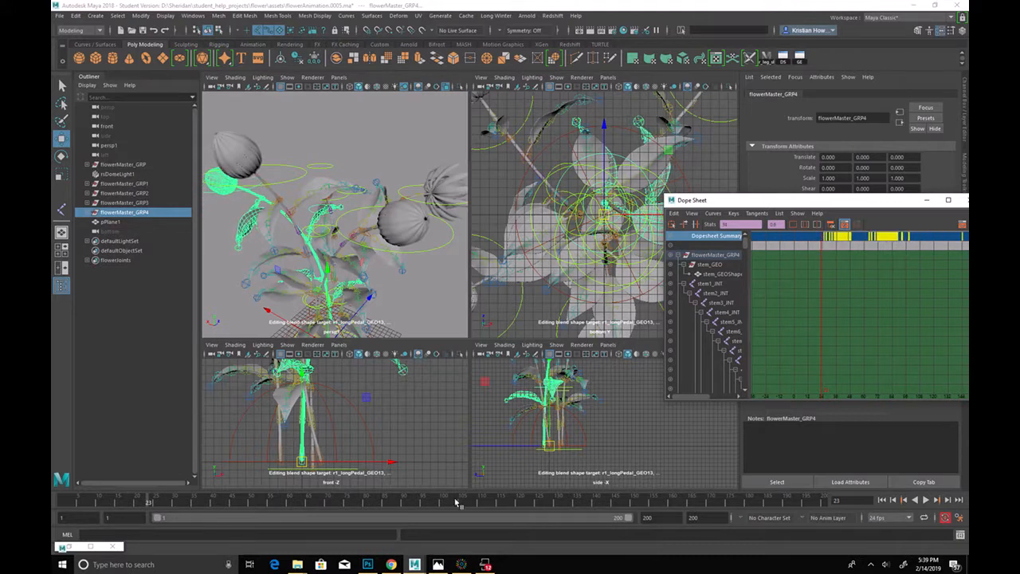
left_click(62, 501)
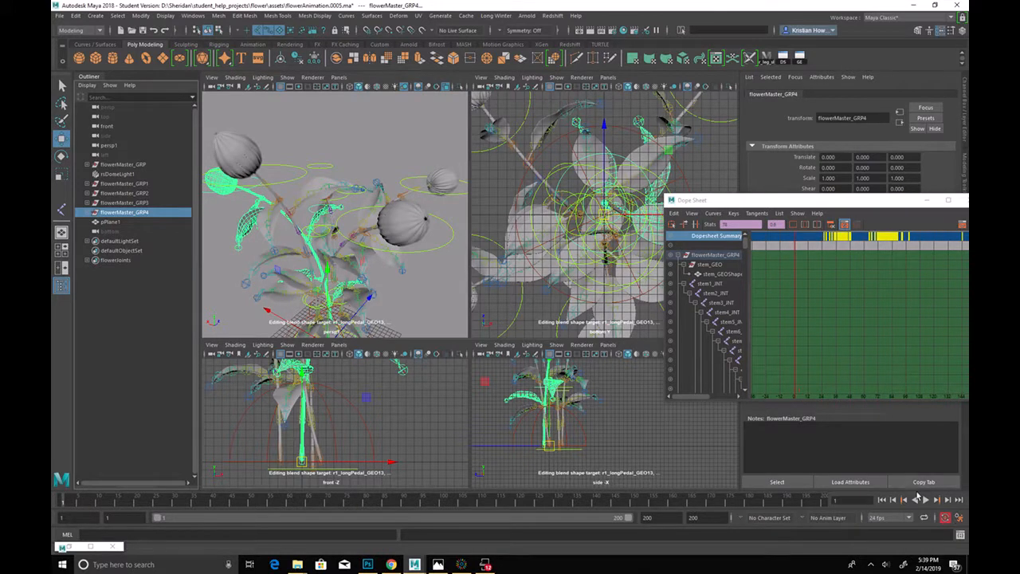
left_click(924, 499)
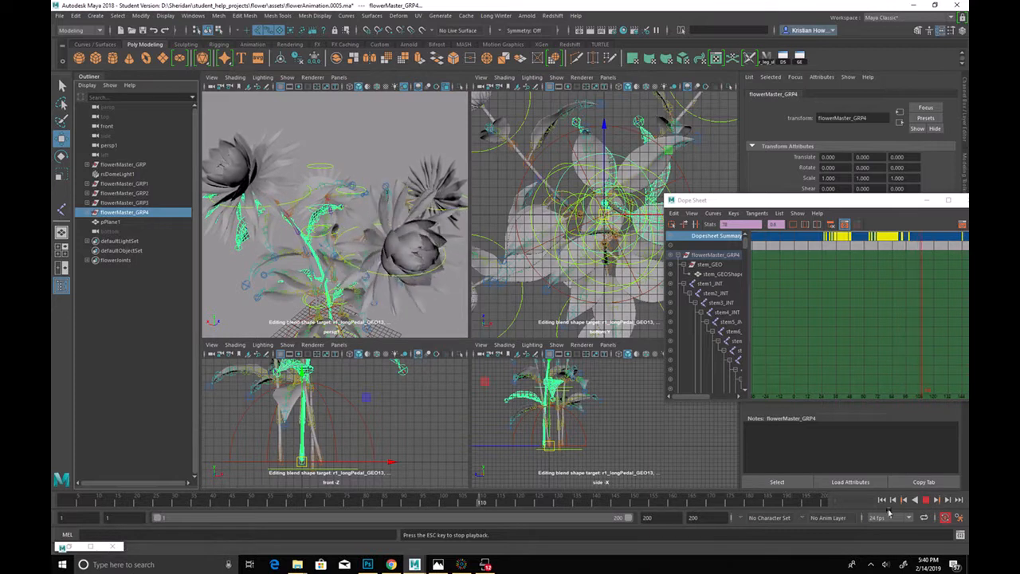
key("Escape")
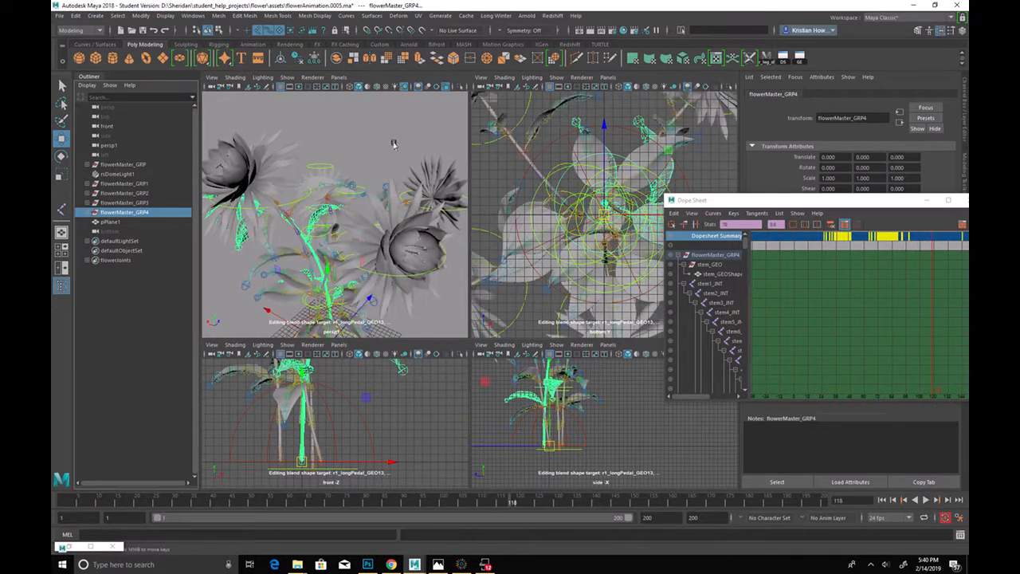
Step: Save the scene as a new increment, accepting the student version notice
left_click(60, 16)
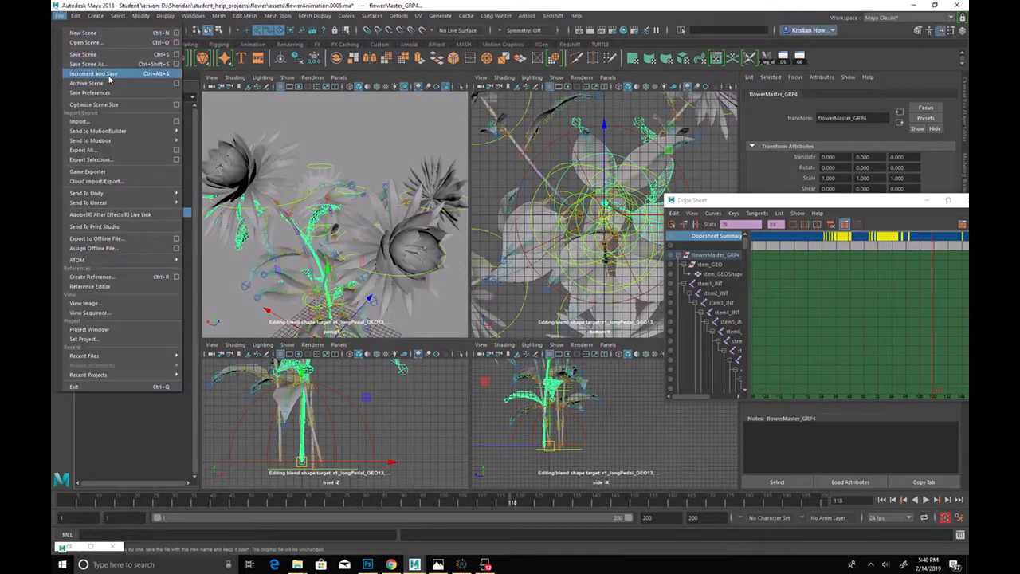
left_click(87, 75)
left_click(495, 292)
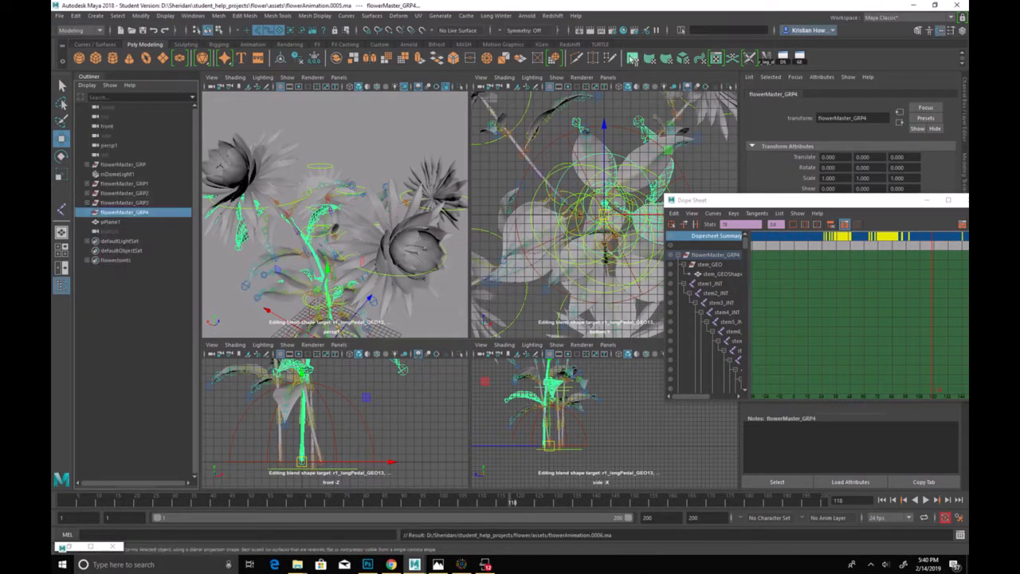
Step: Enlarge the perspective view to fill the workspace and start a rendering command
key("space")
key("space")
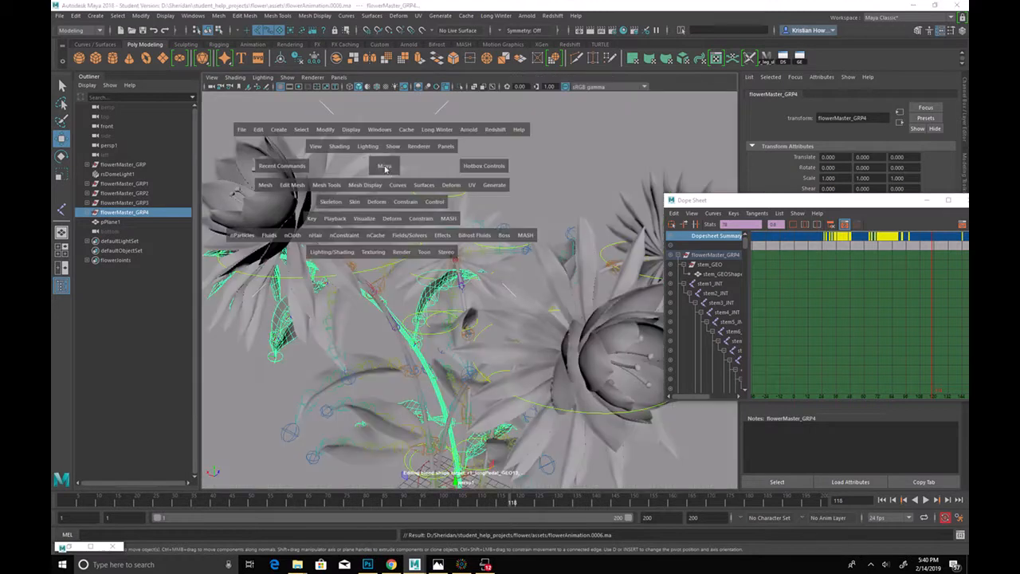
left_click(395, 255)
left_click(422, 398)
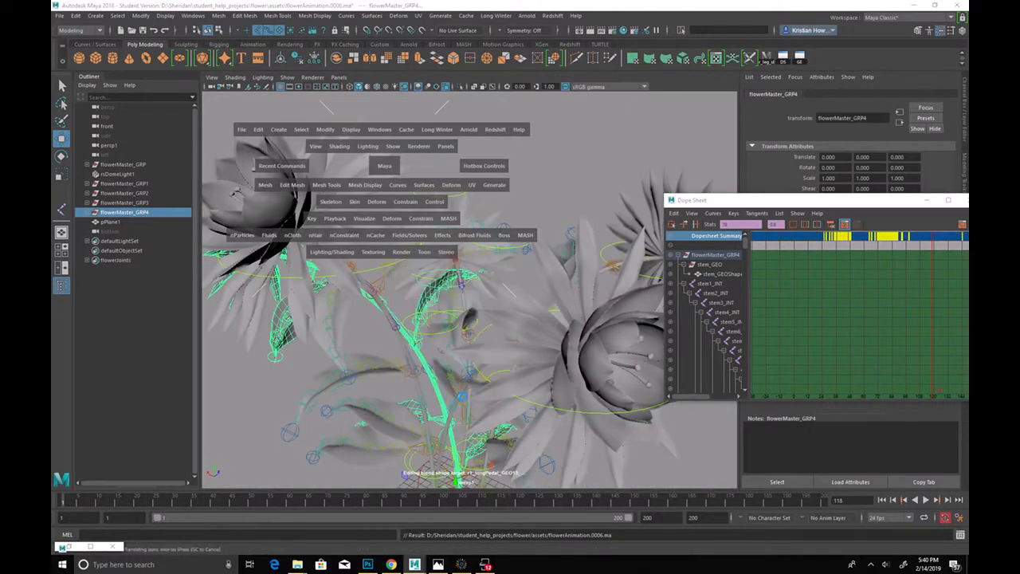